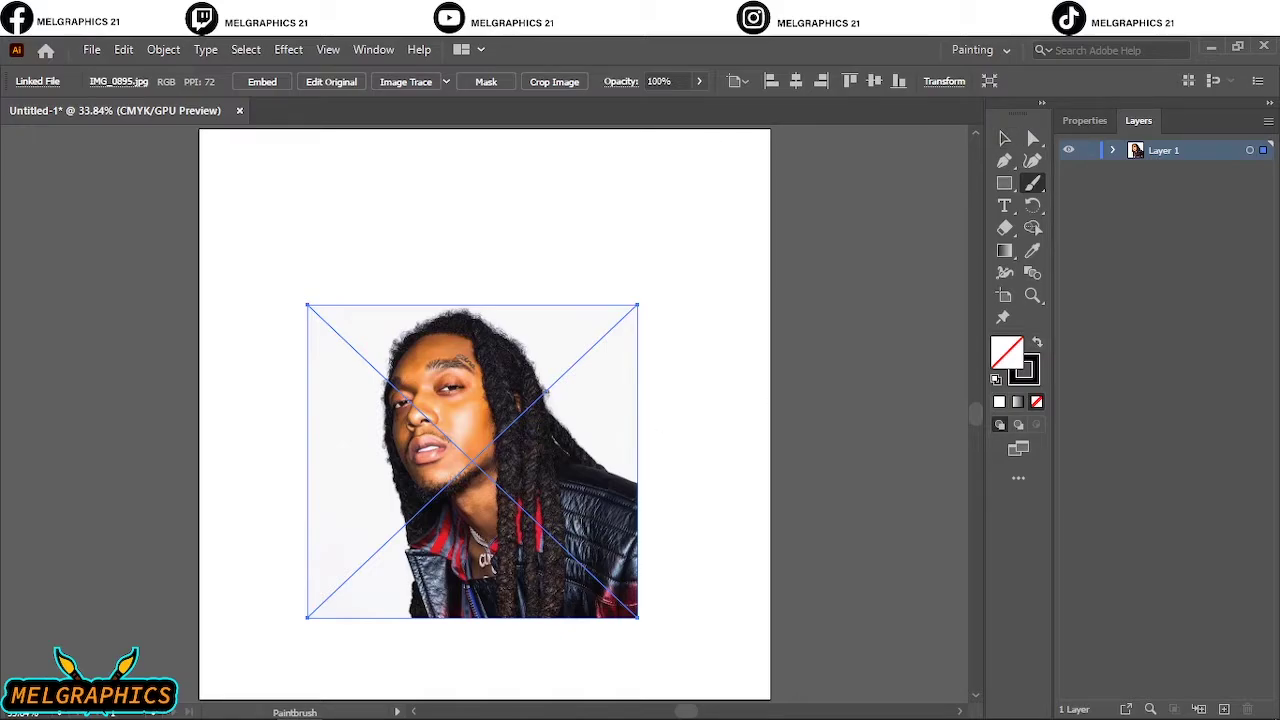
Enlarge the portrait photo proportionally until it is slightly wider than the artboard.
key("v")
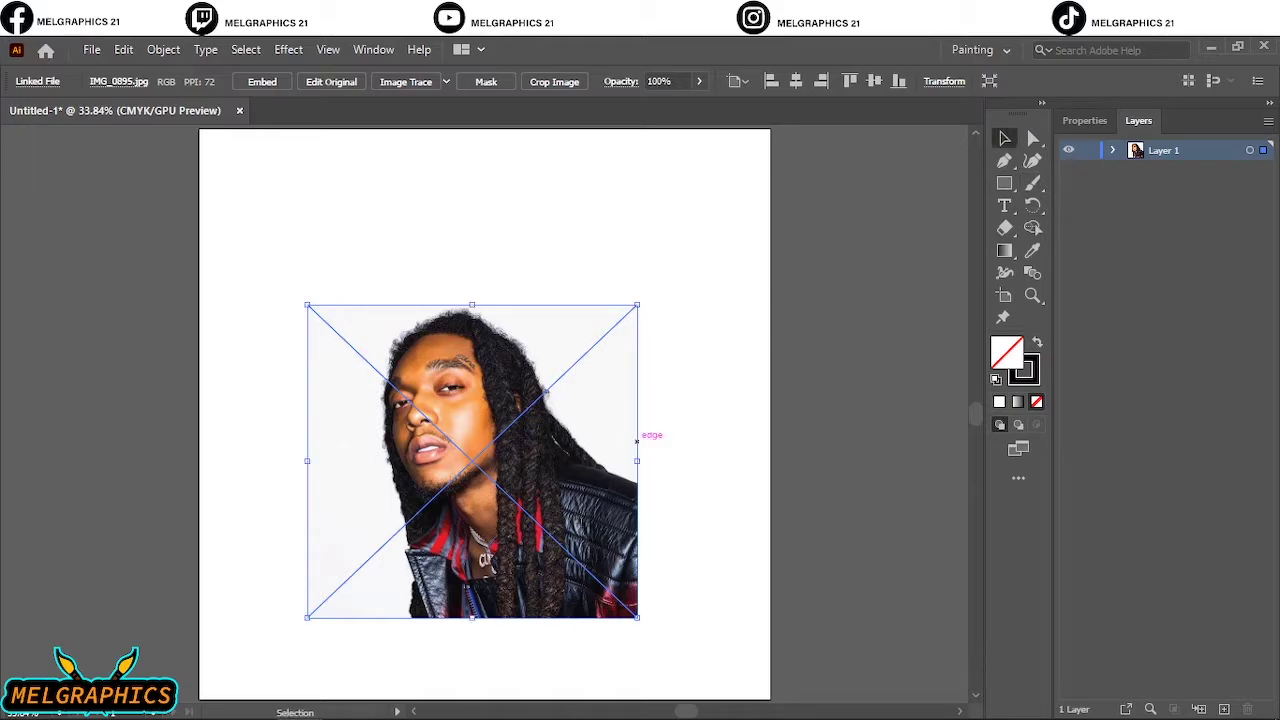
left_click_drag(636, 460, 751, 410)
left_click_drag(517, 322, 522, 355)
left_click_drag(587, 322, 585, 340)
left_click_drag(754, 465, 968, 465)
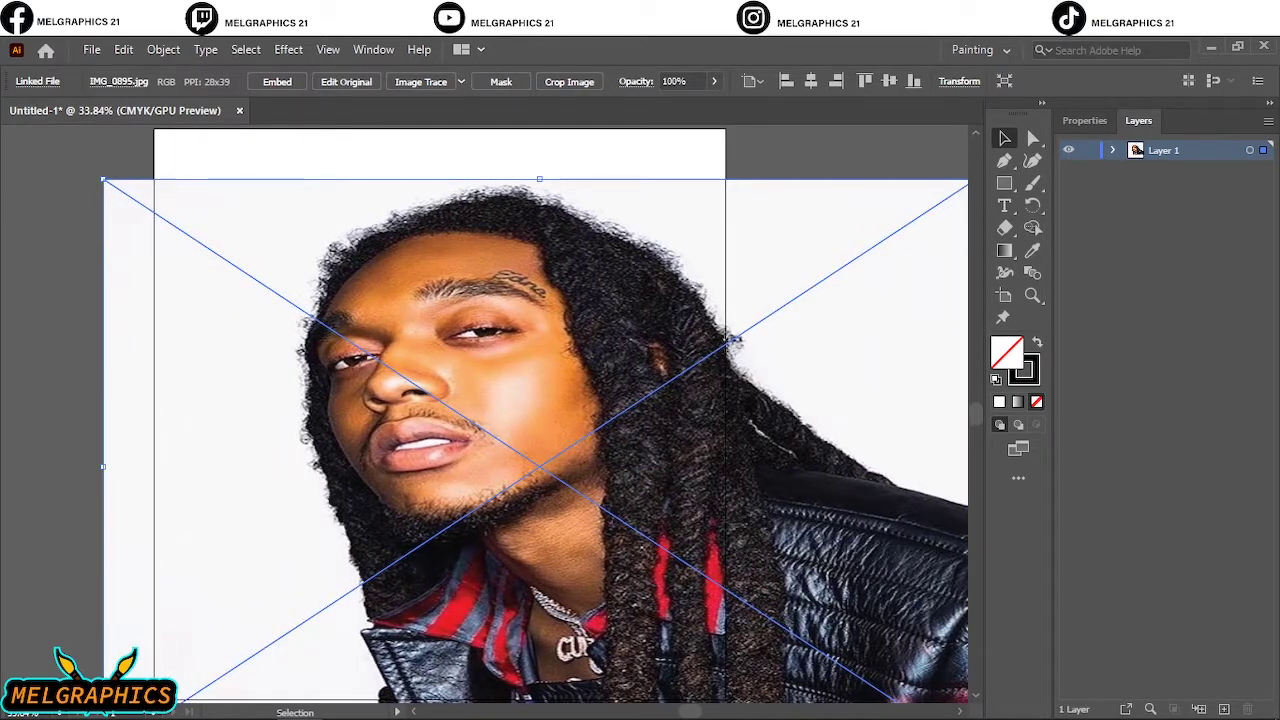
key("ctrl+z")
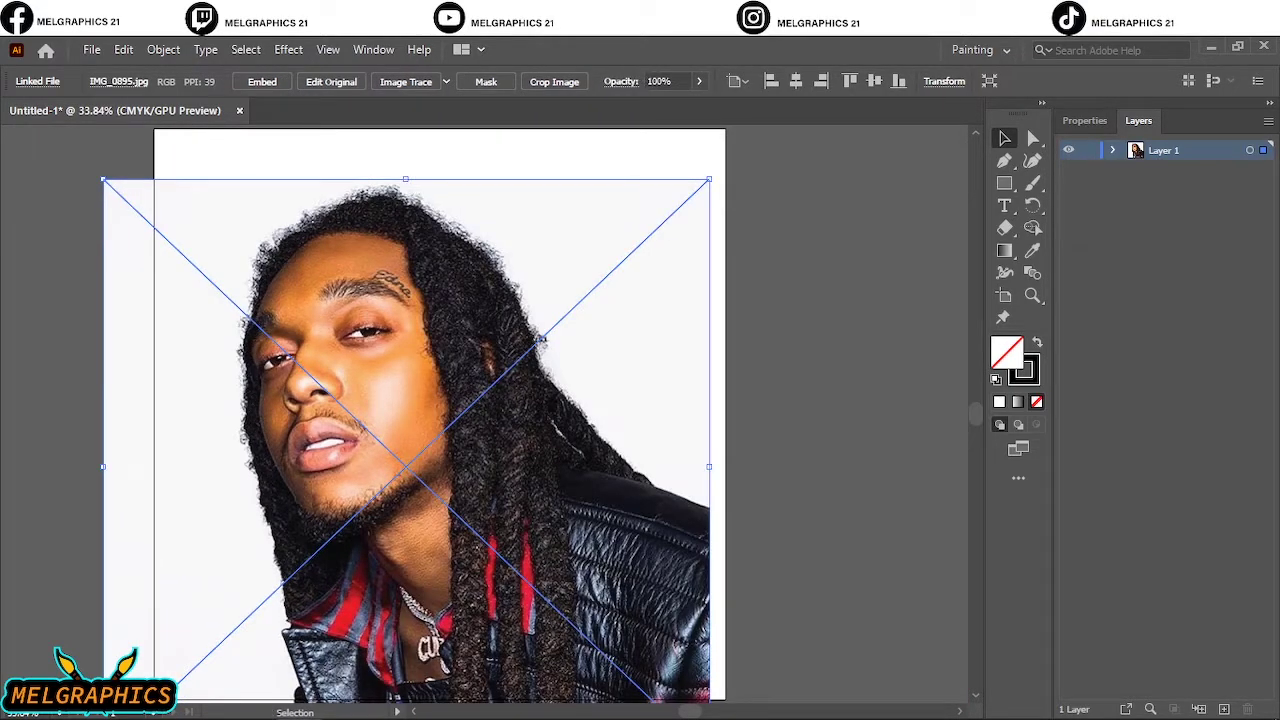
Position the enlarged photo so the figure fills the artboard and the photo's lower edge extends just past the artboard's lower edge.
left_click_drag(380, 402, 418, 390)
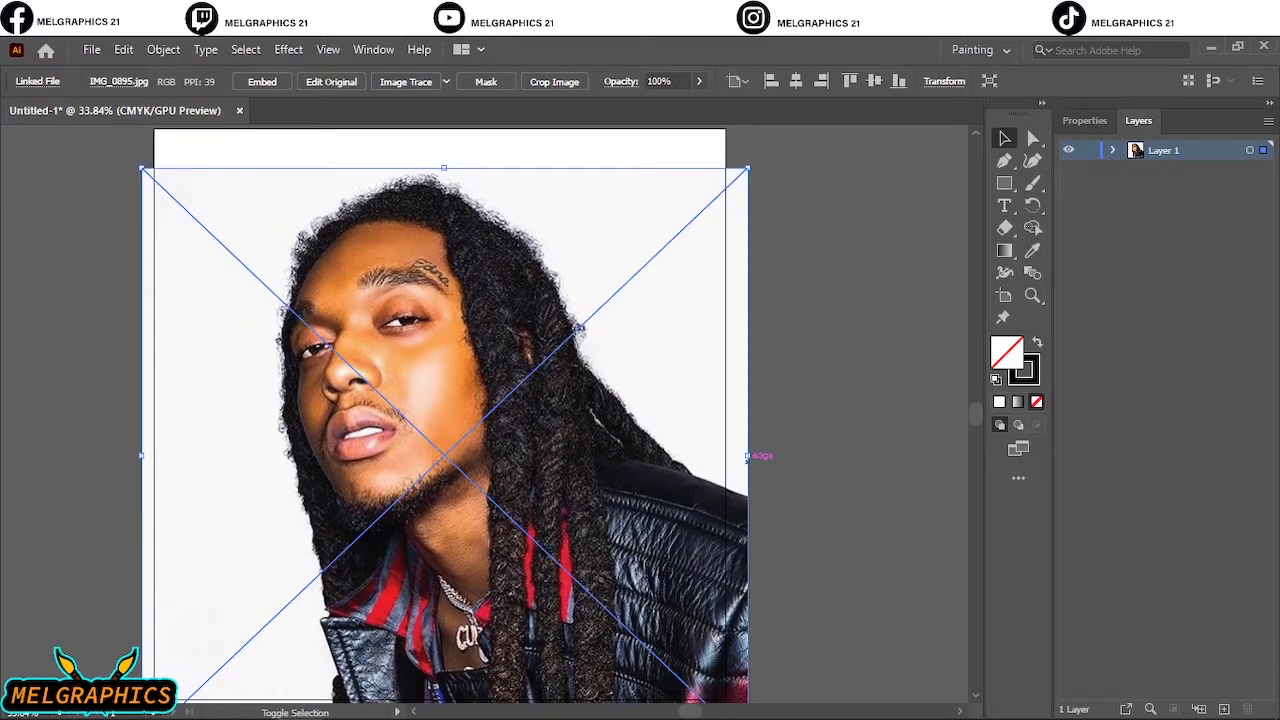
left_click_drag(500, 417, 448, 411)
scroll(440, 403, "down", 3)
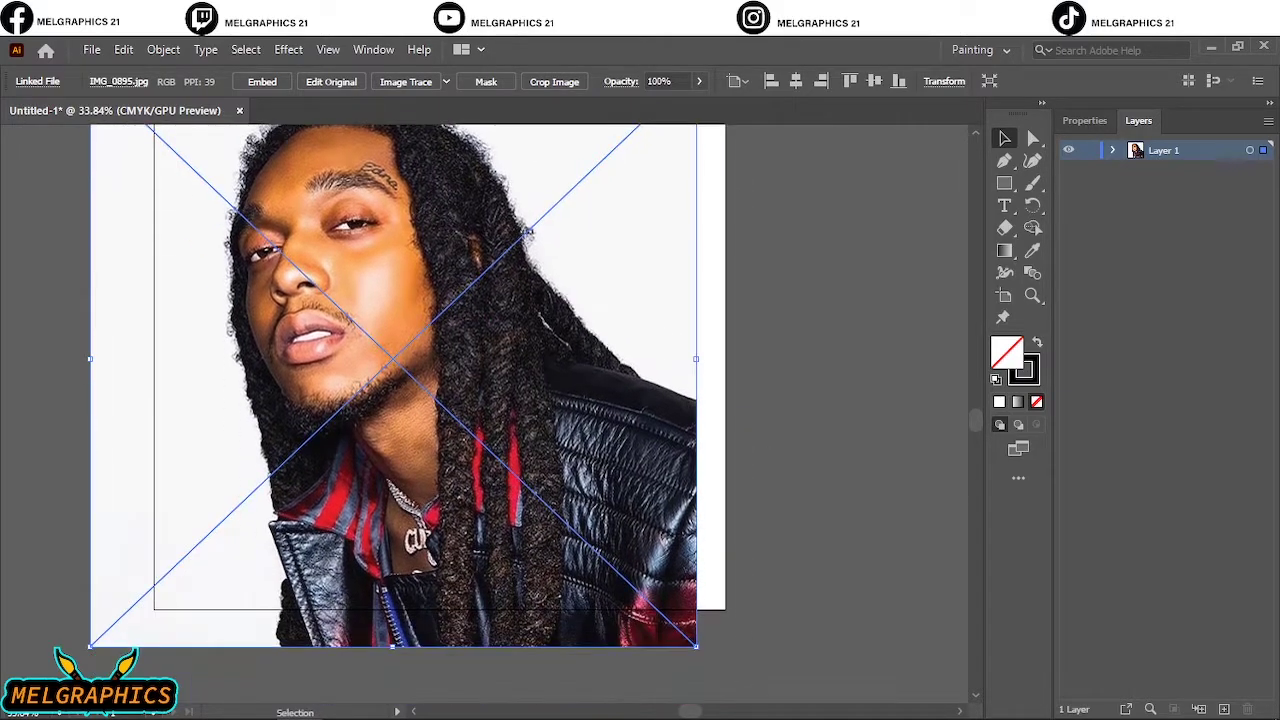
scroll(430, 400, "up", 2)
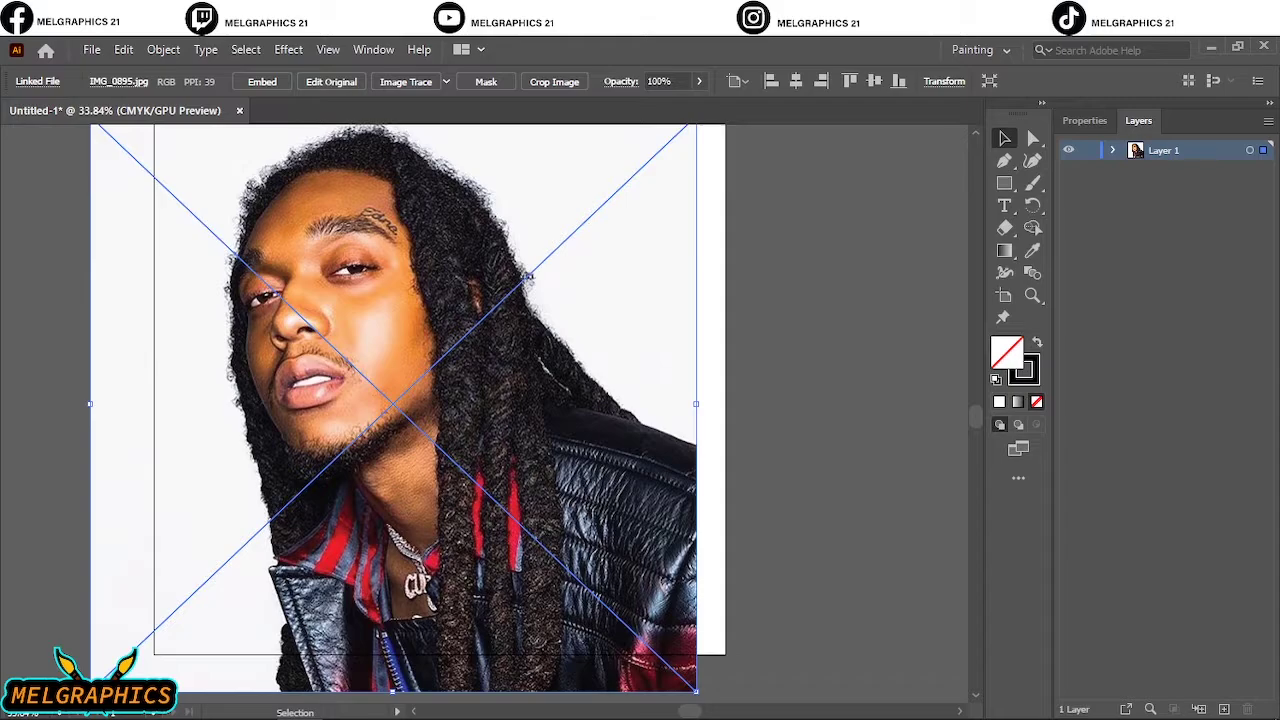
scroll(407, 413, "up", 3)
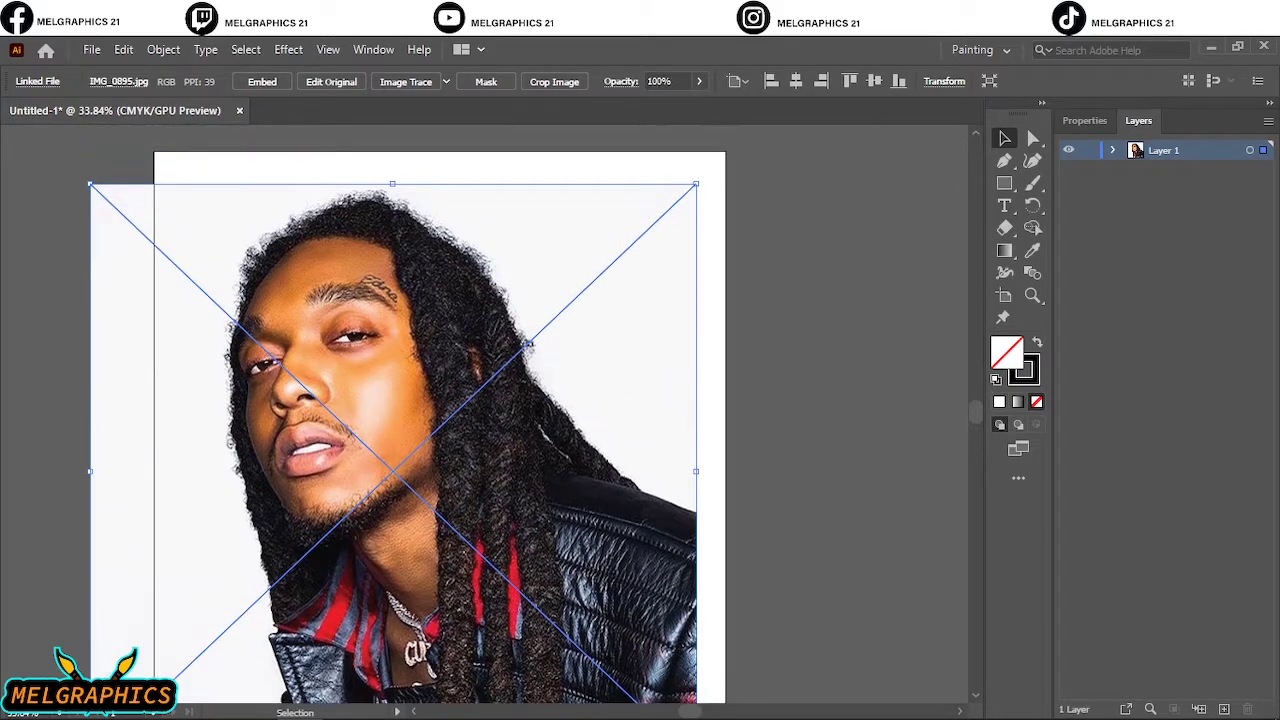
left_click_drag(529, 344, 543, 234)
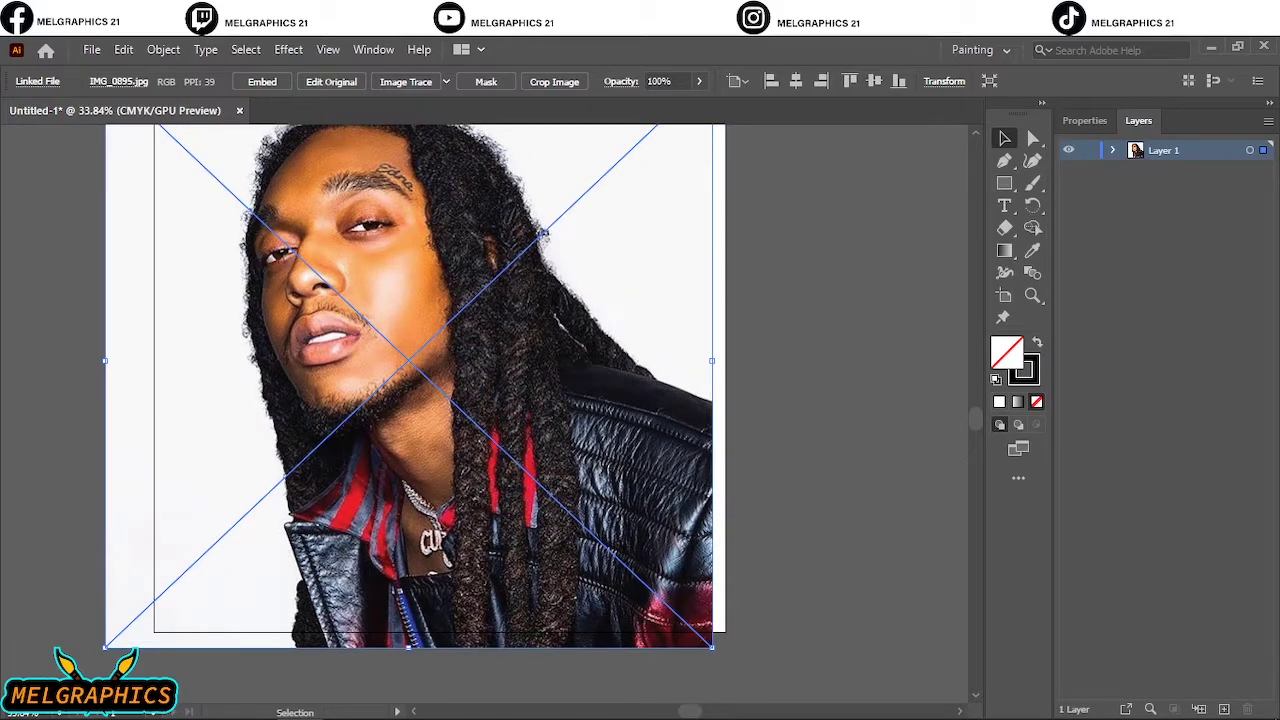
Reduce the portrait photo's opacity to 60% and deselect it.
scroll(286, 335, "up", 5)
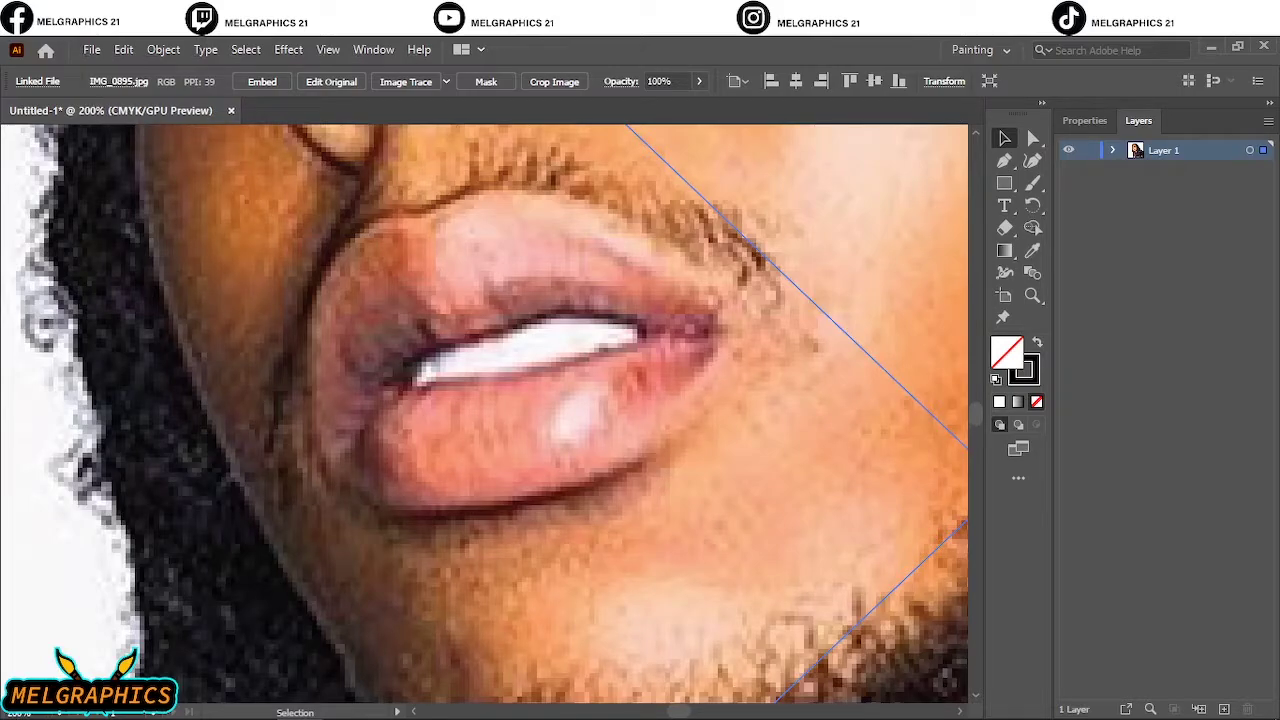
scroll(347, 400, "down", 3)
scroll(347, 400, "up", 3)
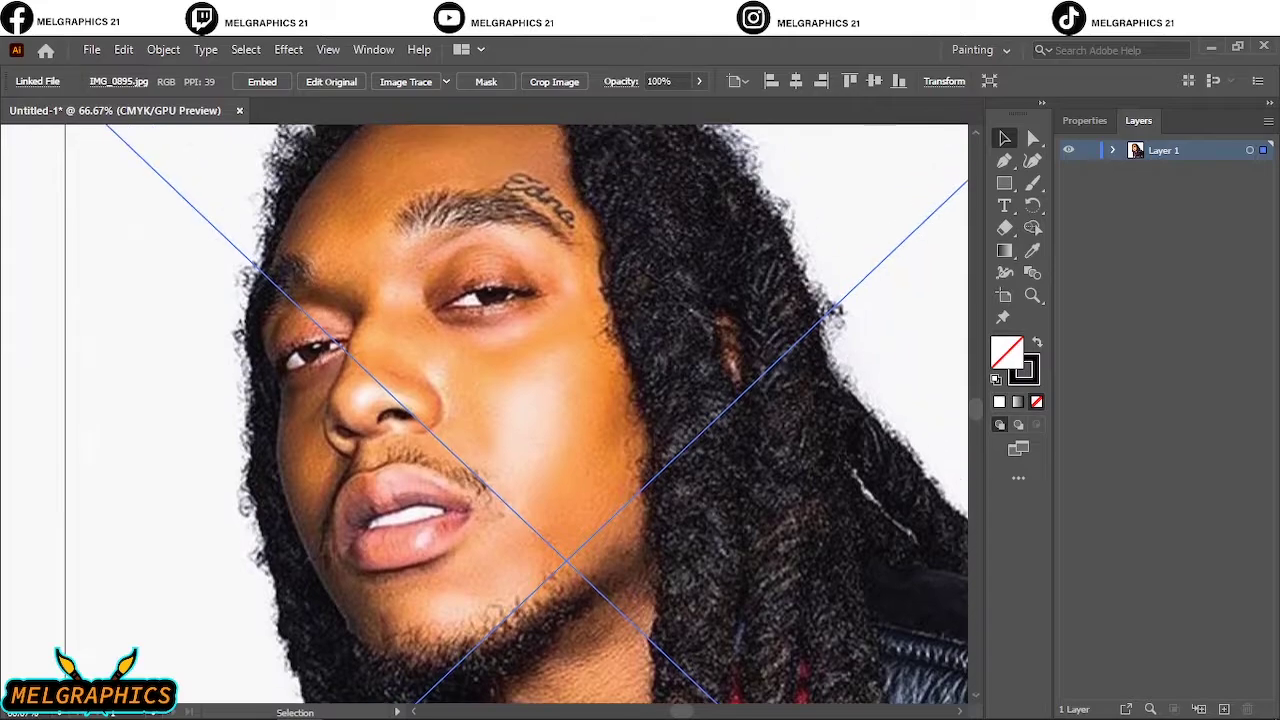
scroll(365, 368, "up", 2)
scroll(615, 258, "down", 4)
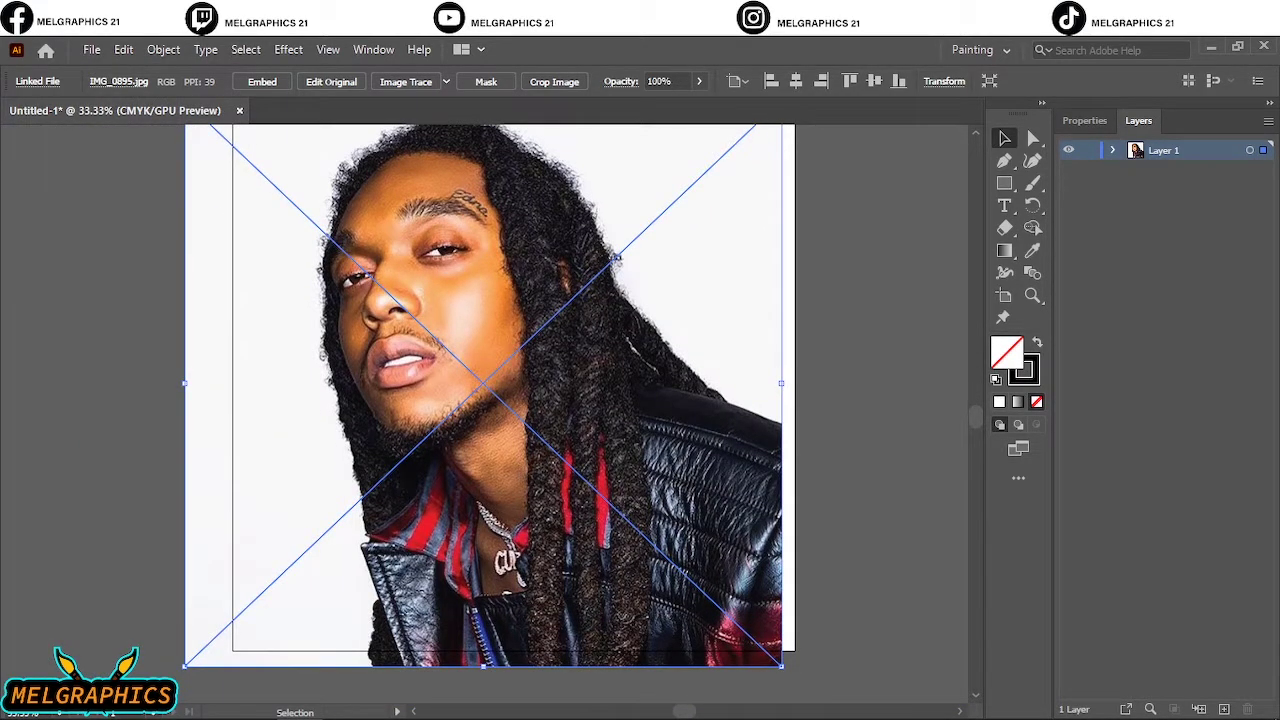
left_click(699, 81)
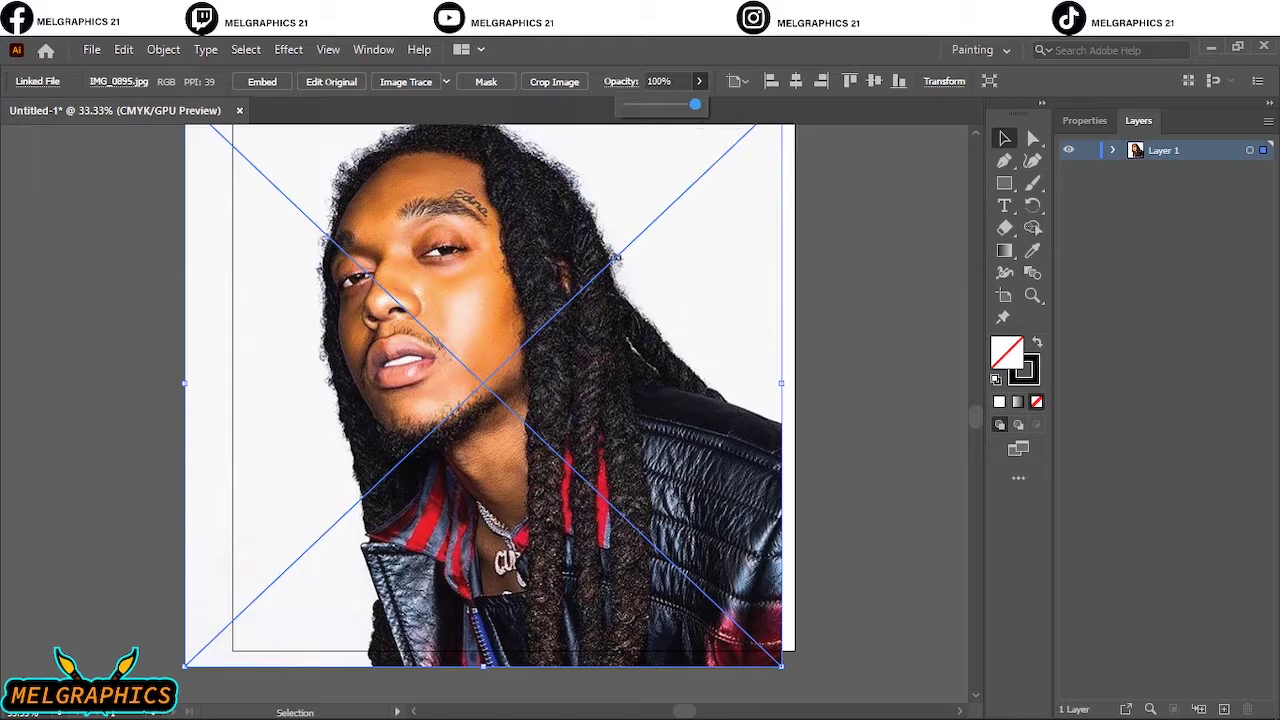
left_click_drag(695, 104, 667, 104)
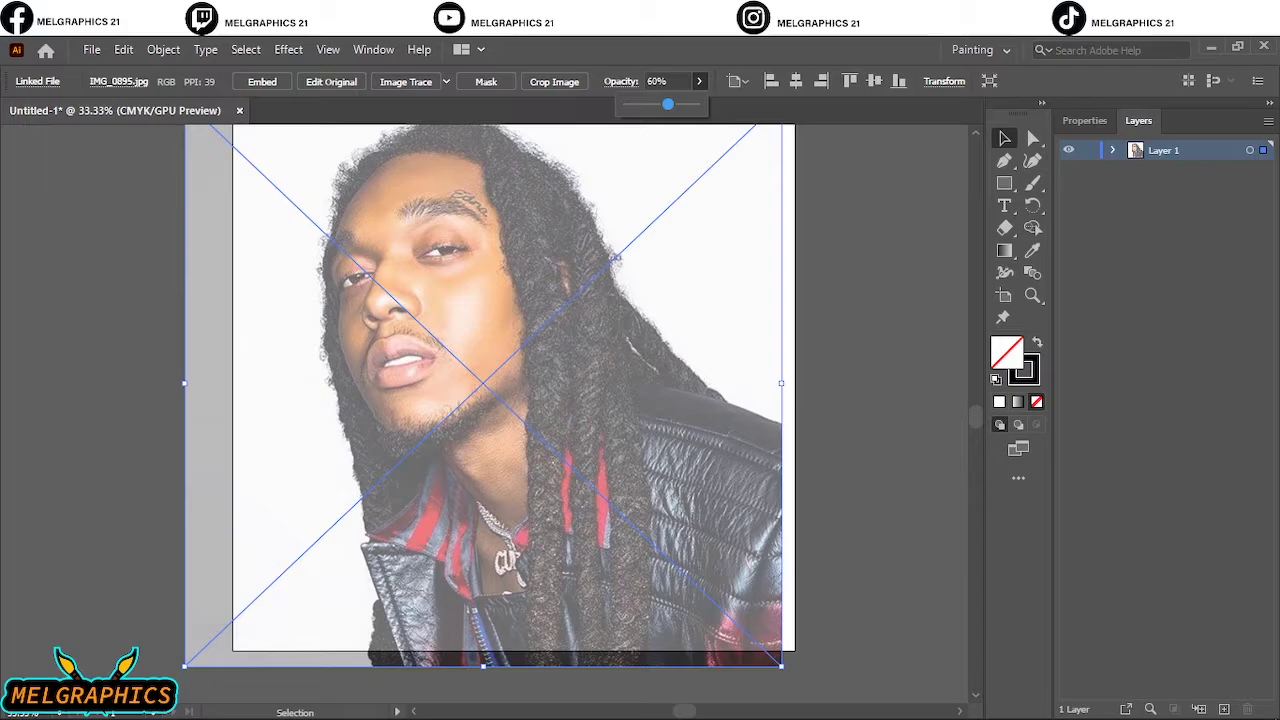
left_click(872, 300)
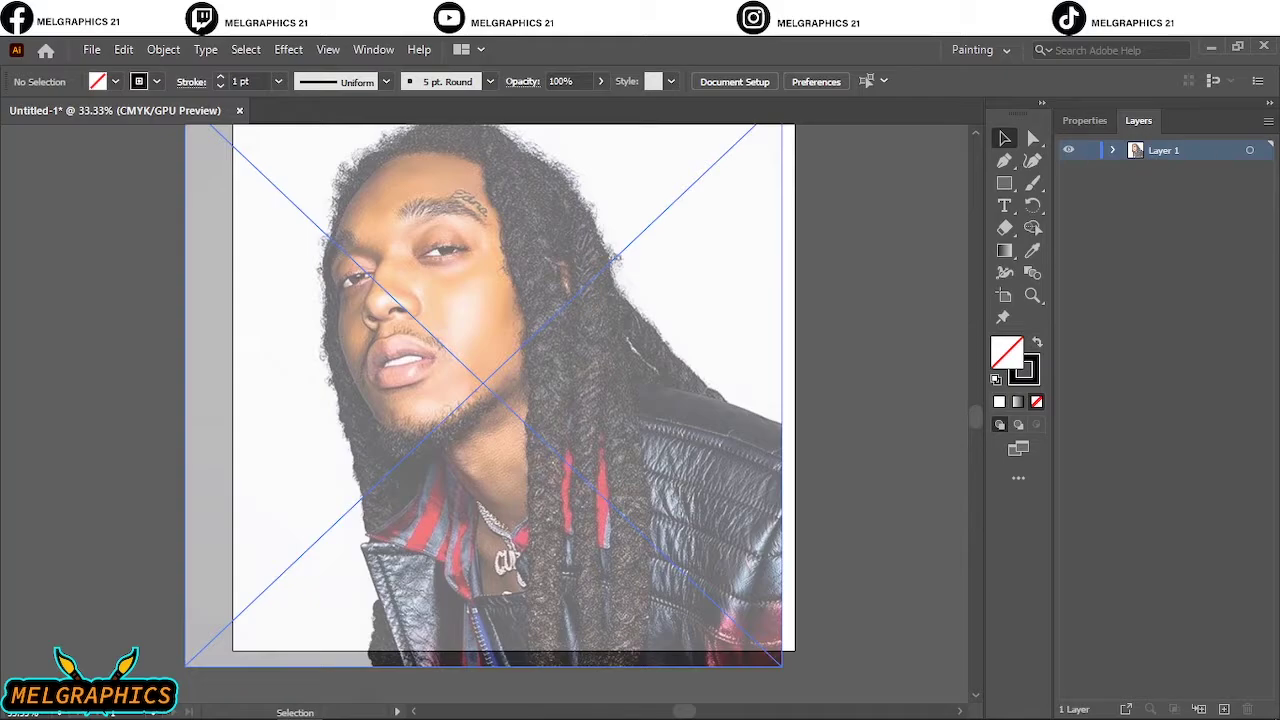
Lock Layer 1 holding the photo and create a new layer above it.
scroll(382, 308, "up", 3)
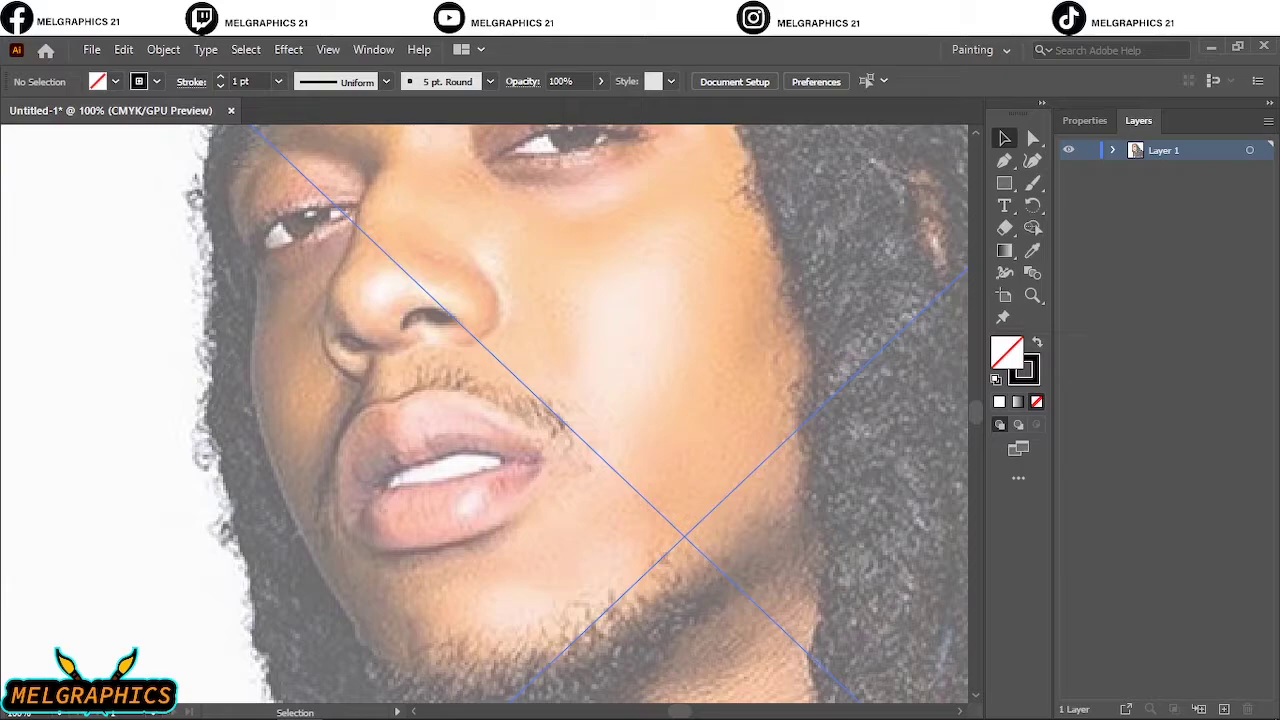
scroll(450, 262, "down", 2)
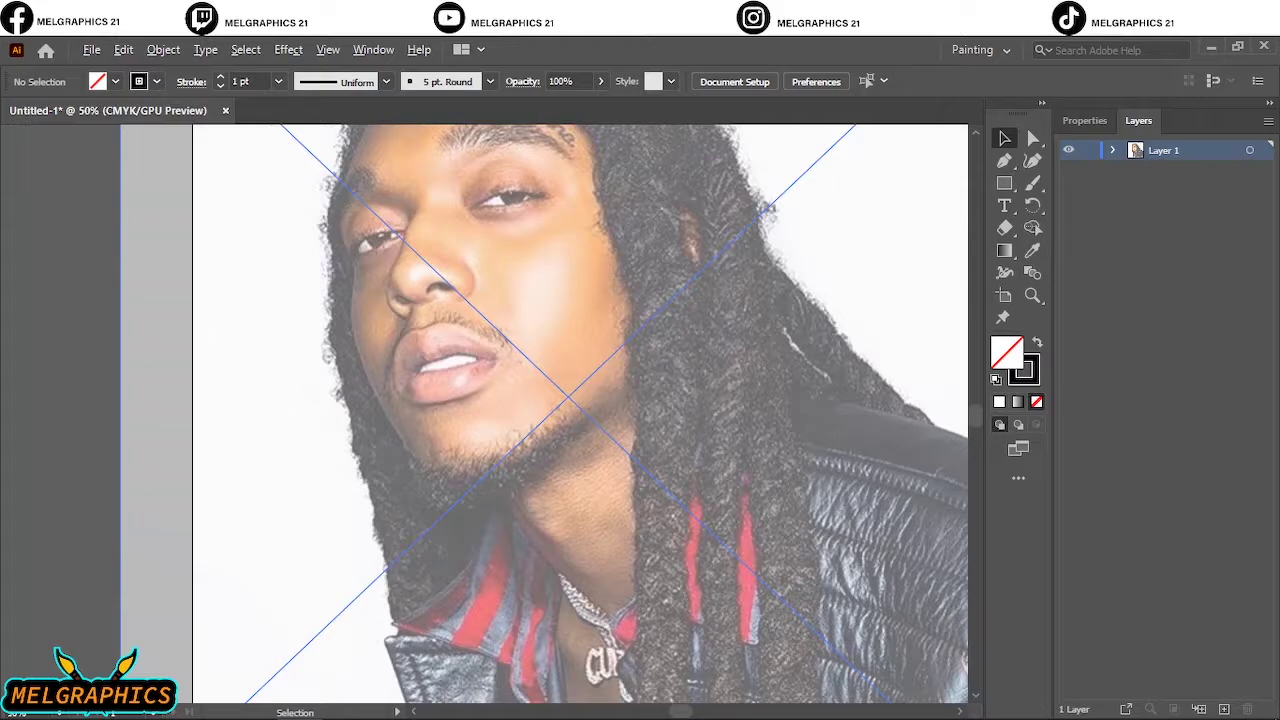
scroll(450, 262, "up", 4)
scroll(545, 413, "up", 3)
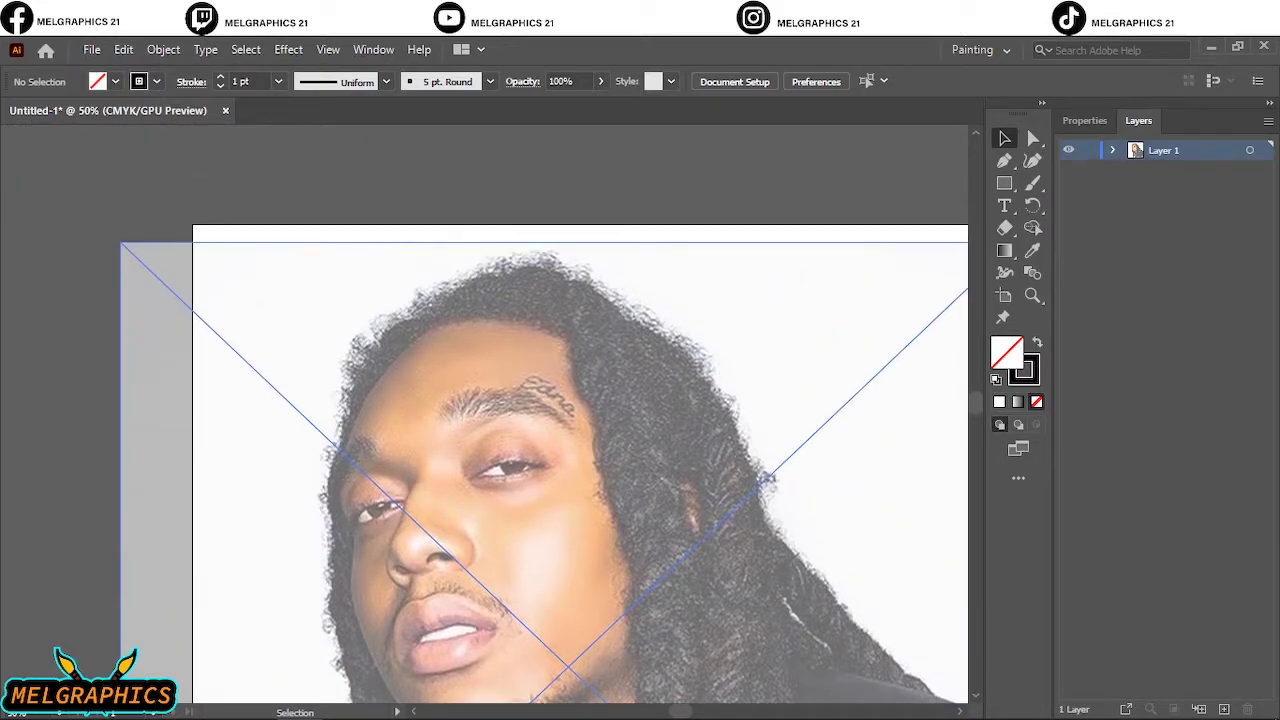
left_click(1089, 150)
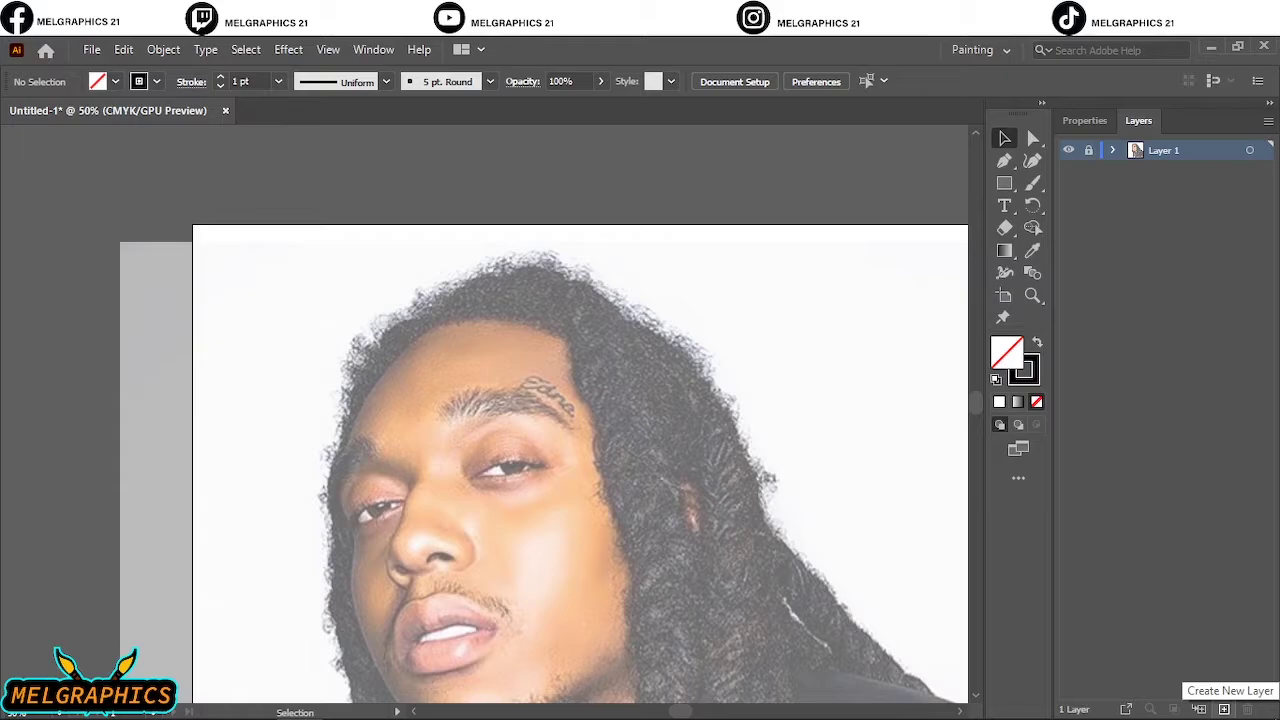
left_click(1224, 709)
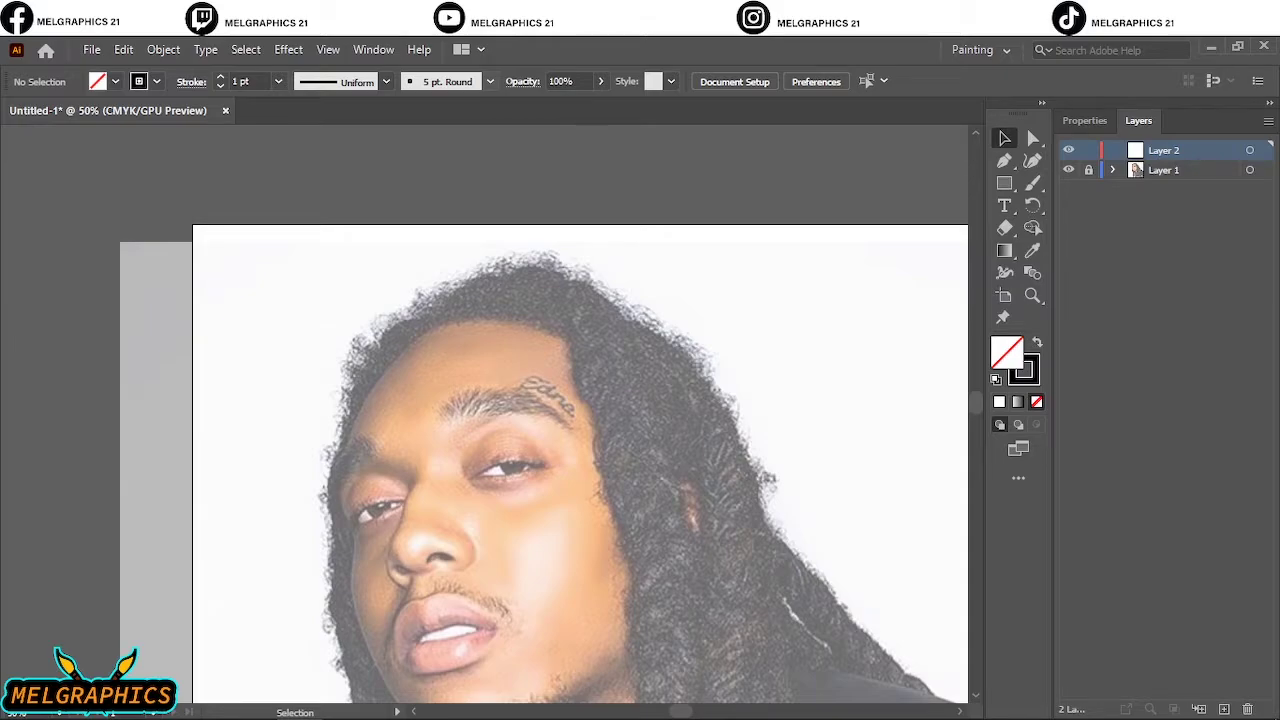
Load the user-defined brush library brush1, choose its tapered black line brush, and close the library.
left_click(490, 81)
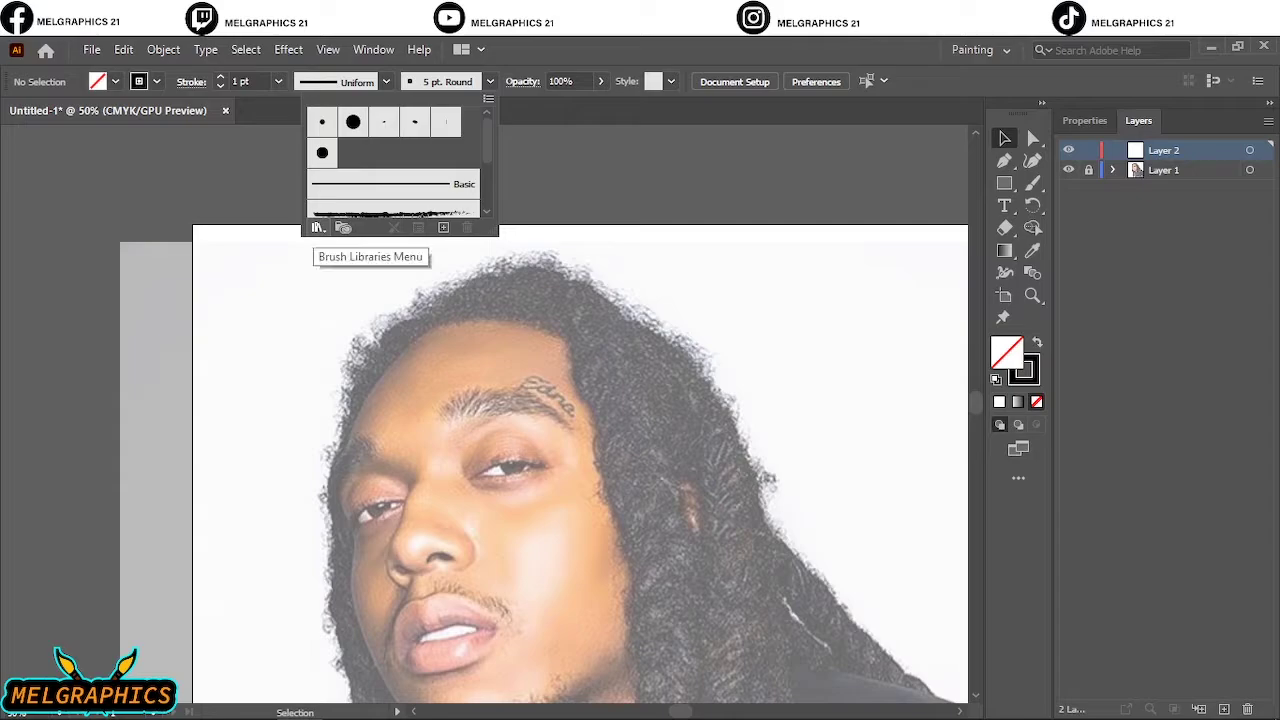
left_click(317, 227)
mouse_move(420, 442)
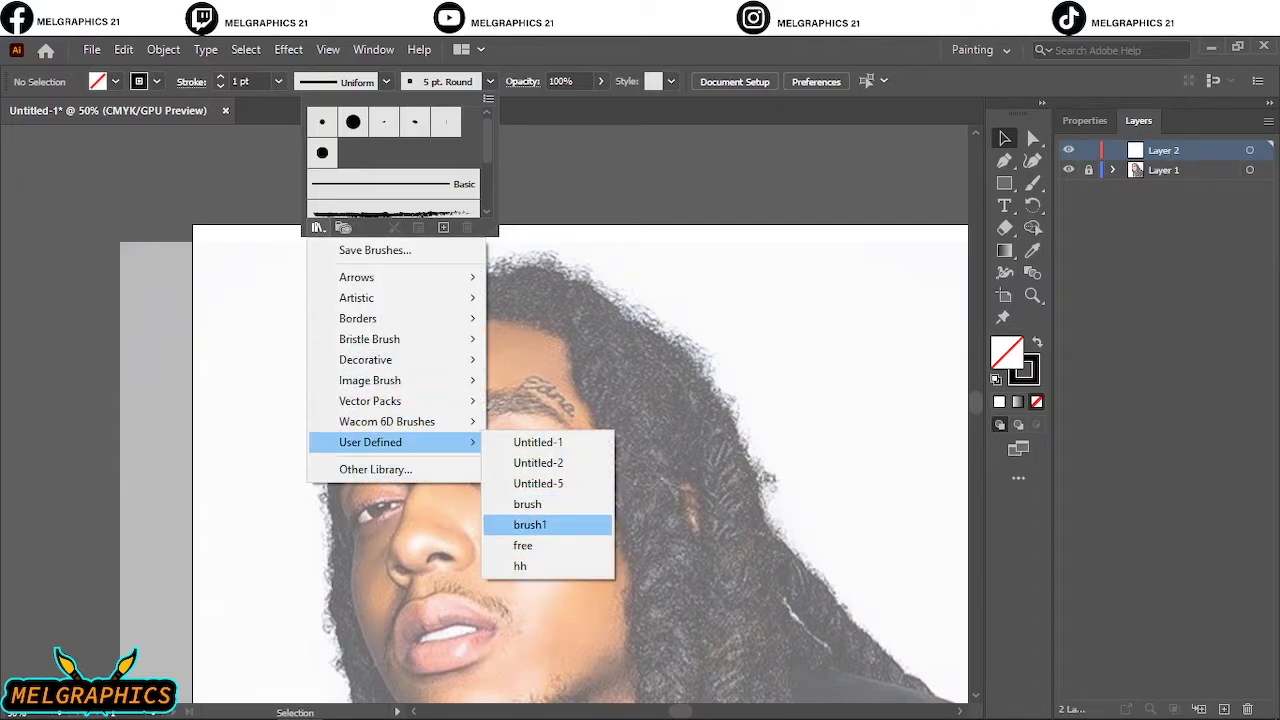
left_click(530, 525)
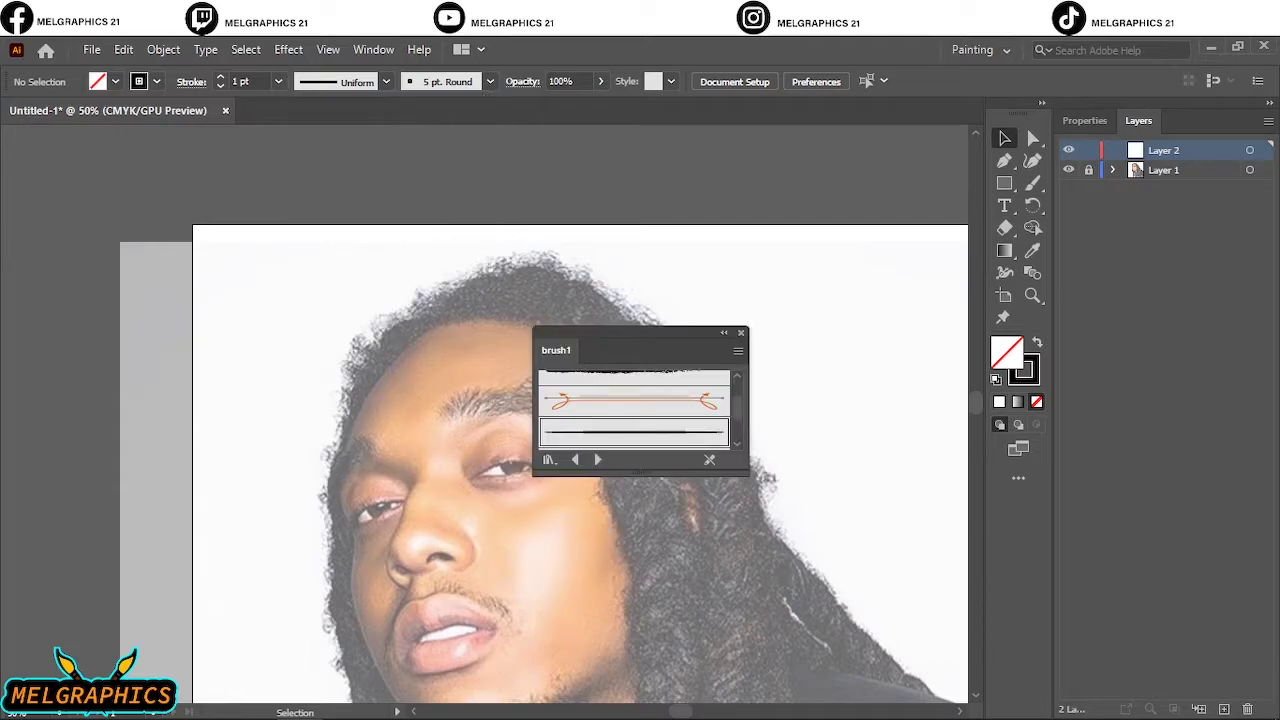
left_click(634, 432)
left_click(741, 333)
Paint two test strokes outside the artboard with the tapered brush, one above it and a long hooked one beside it.
left_click_drag(600, 440, 488, 418)
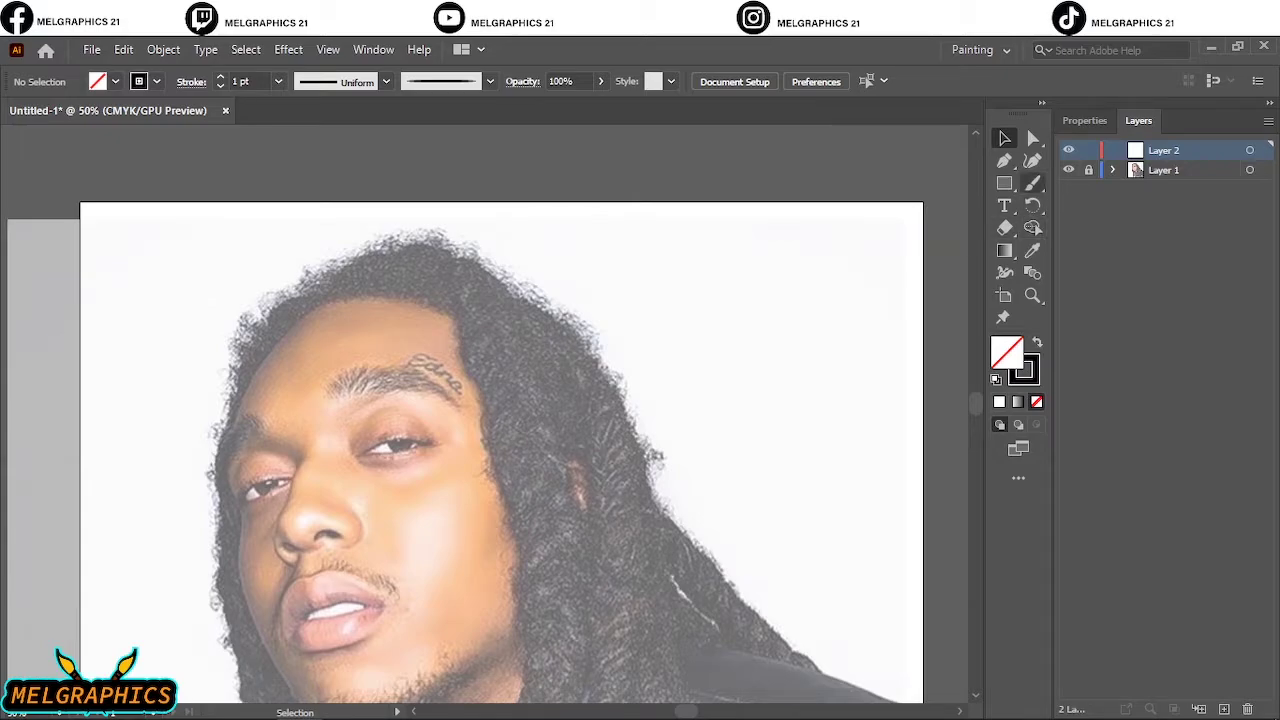
left_click(1033, 183)
left_click_drag(447, 156, 614, 161)
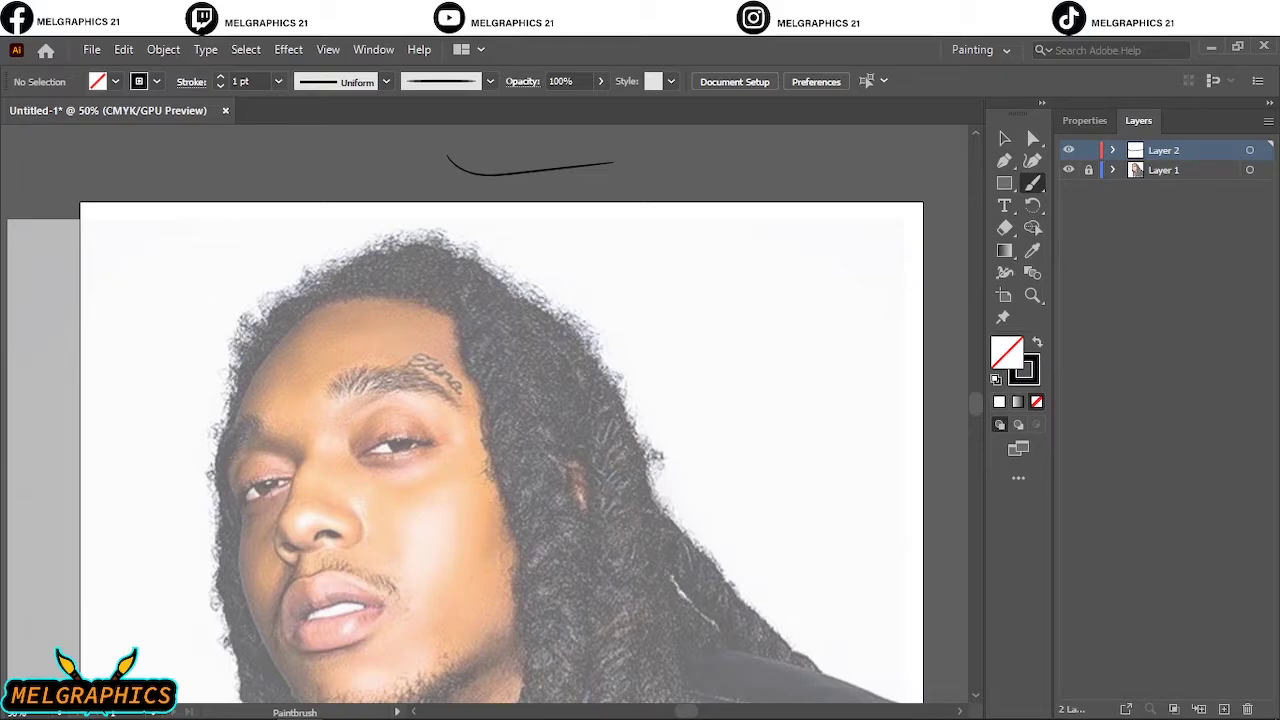
scroll(882, 330, "right", 1)
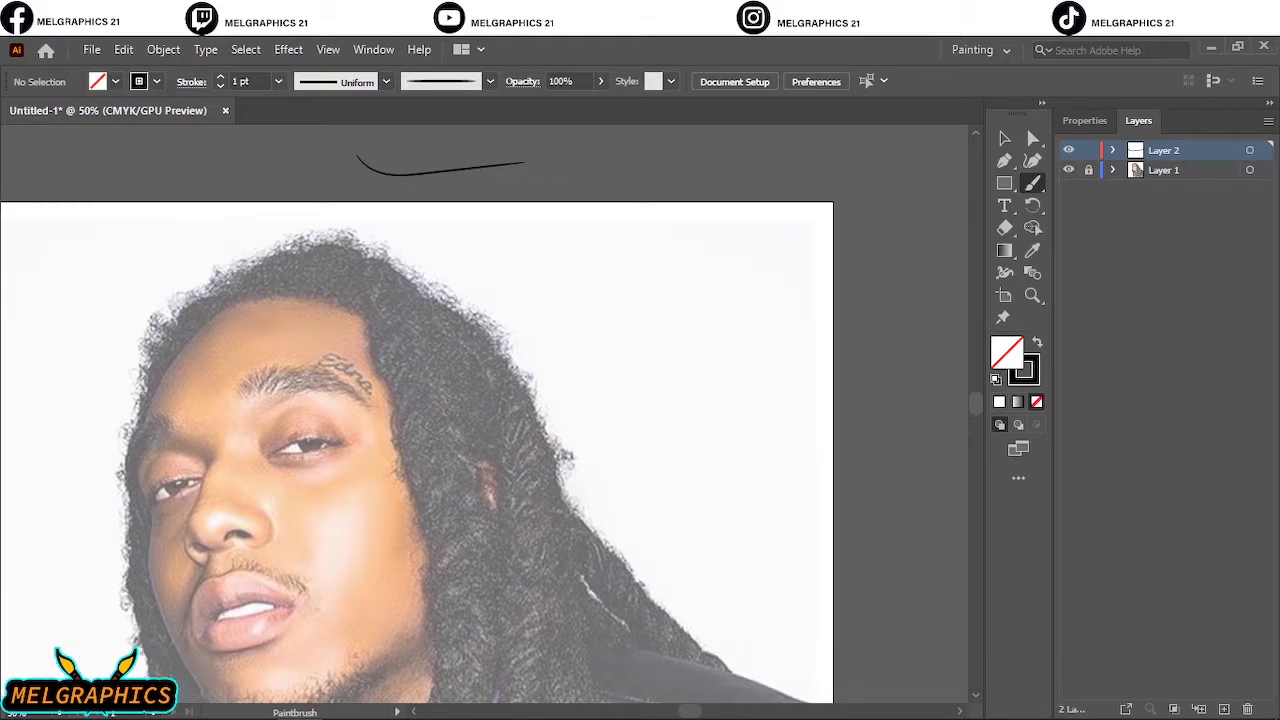
scroll(882, 330, "up", 3)
key("ctrl+plus")
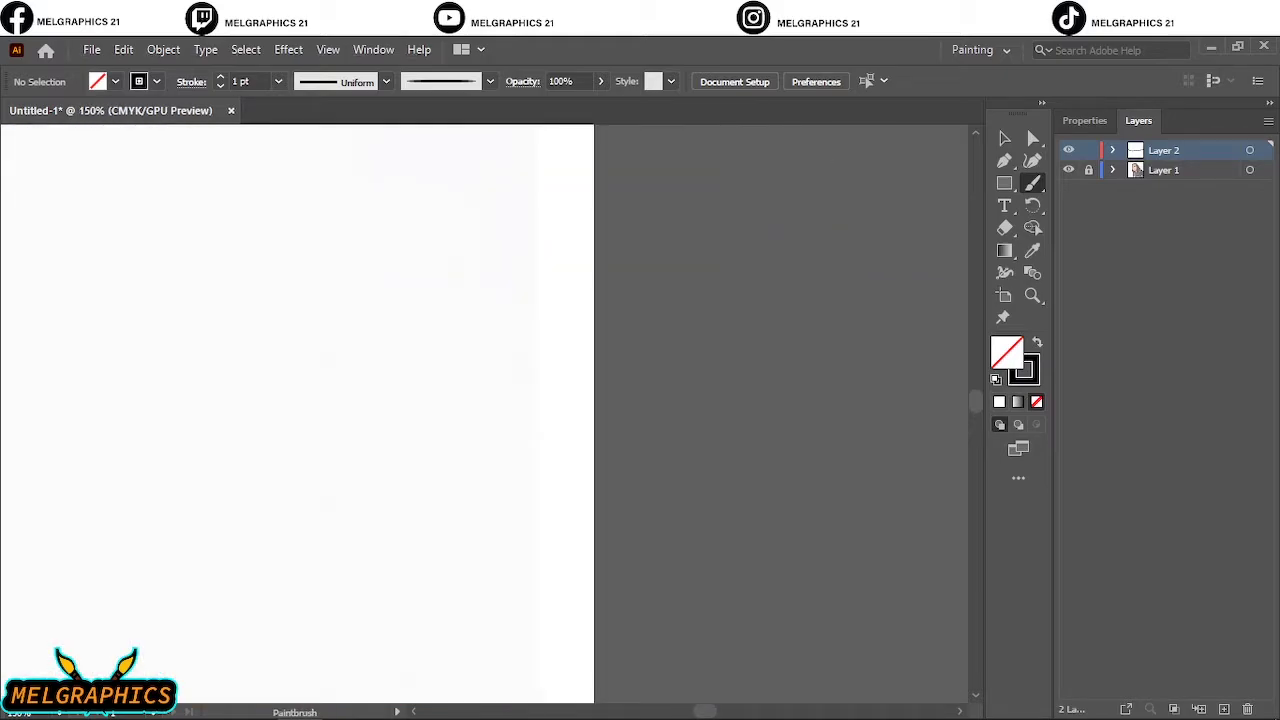
left_click_drag(798, 243, 738, 615)
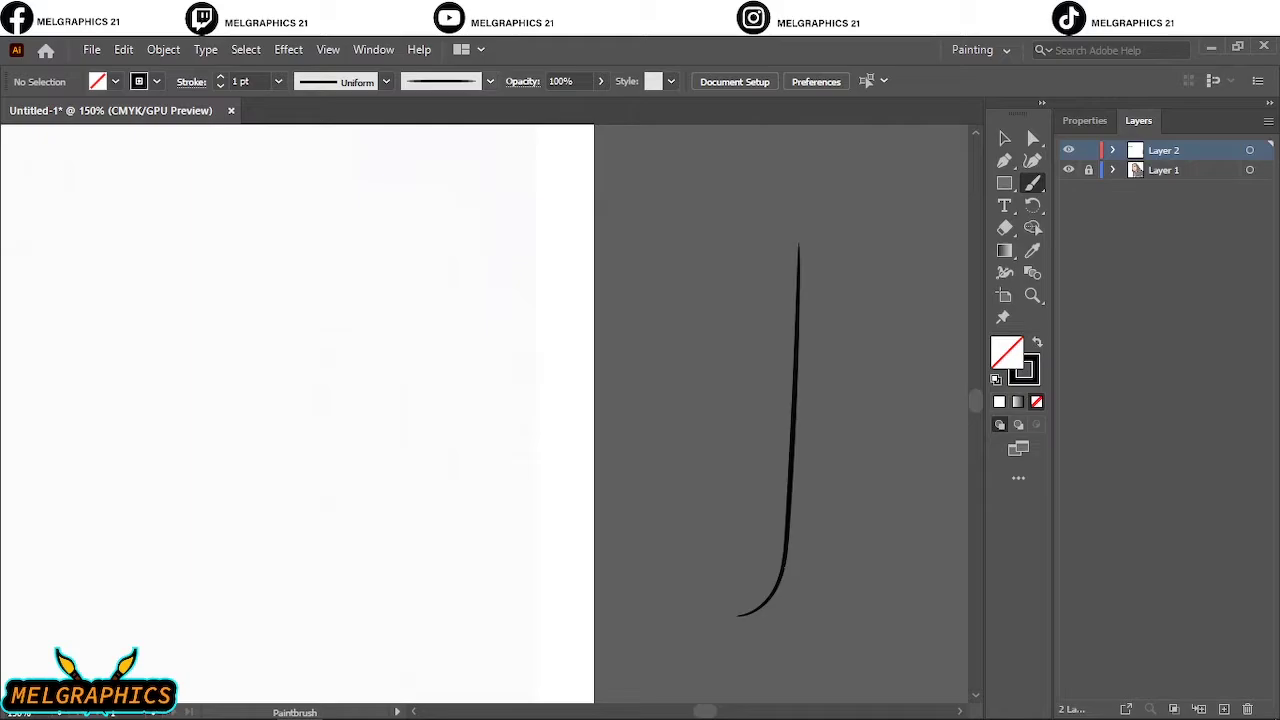
Switch to the 5 pt. Round brush and paint a curved comparison stroke beside the tapered hooked stroke.
left_click(490, 81)
left_click_drag(487, 164, 487, 134)
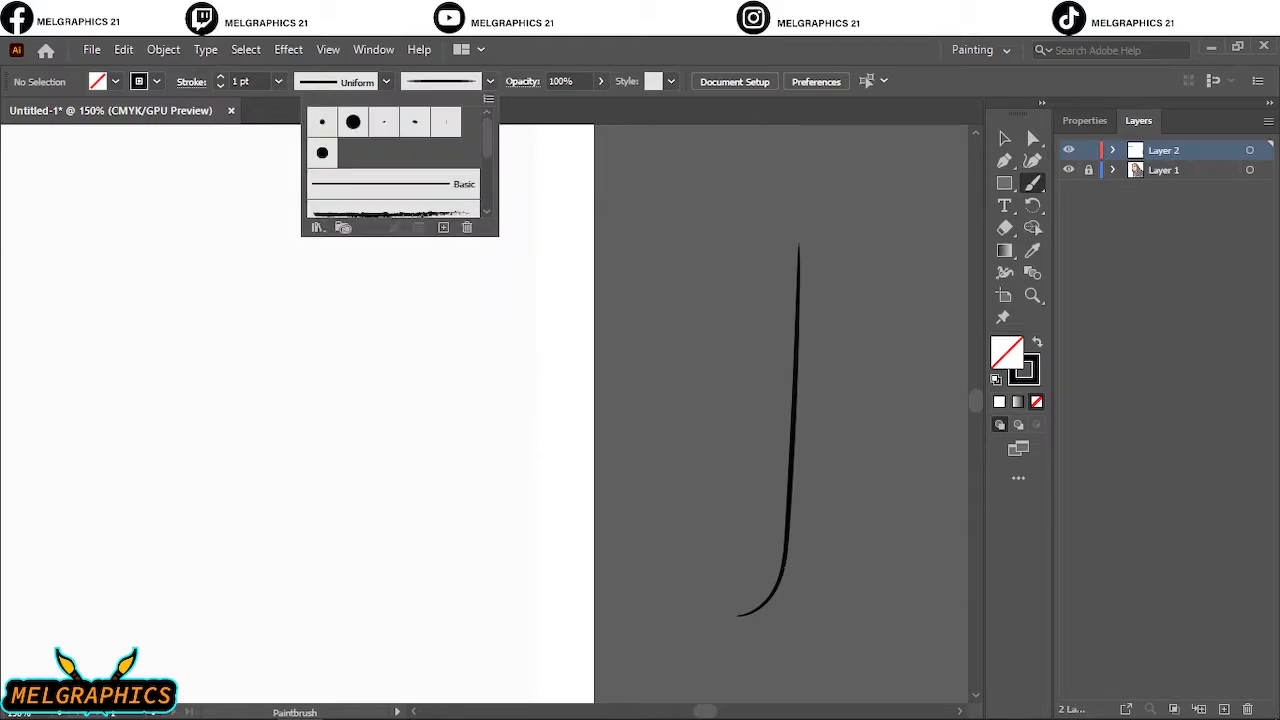
left_click(322, 122)
key("Escape")
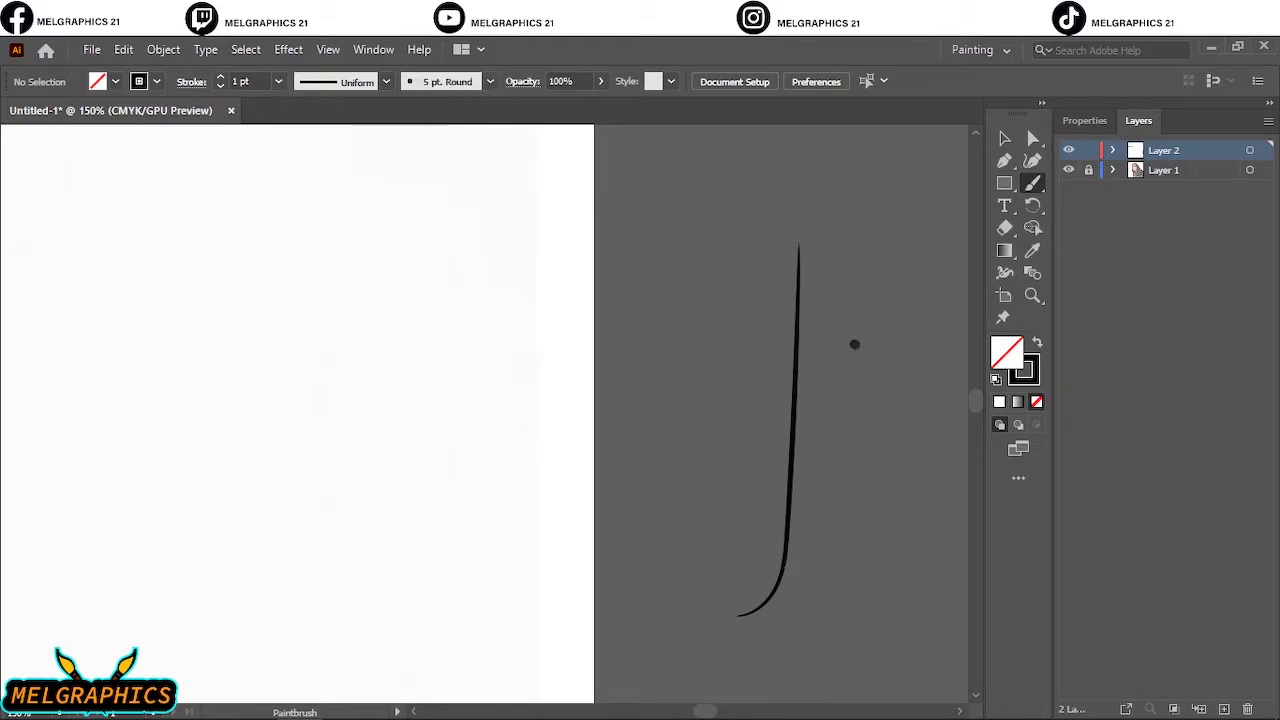
left_click_drag(852, 343, 815, 573)
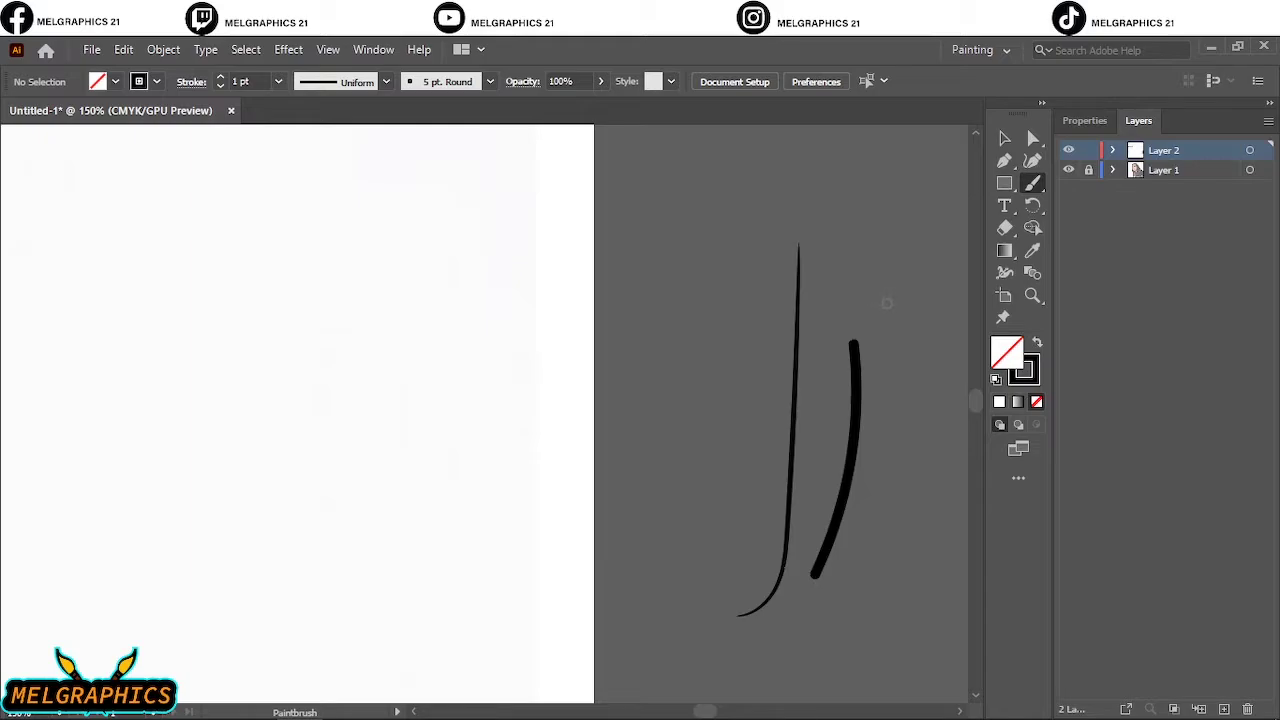
Make the tapered brush current again by selecting the thin hooked test stroke, and deselect it.
left_click(1004, 138)
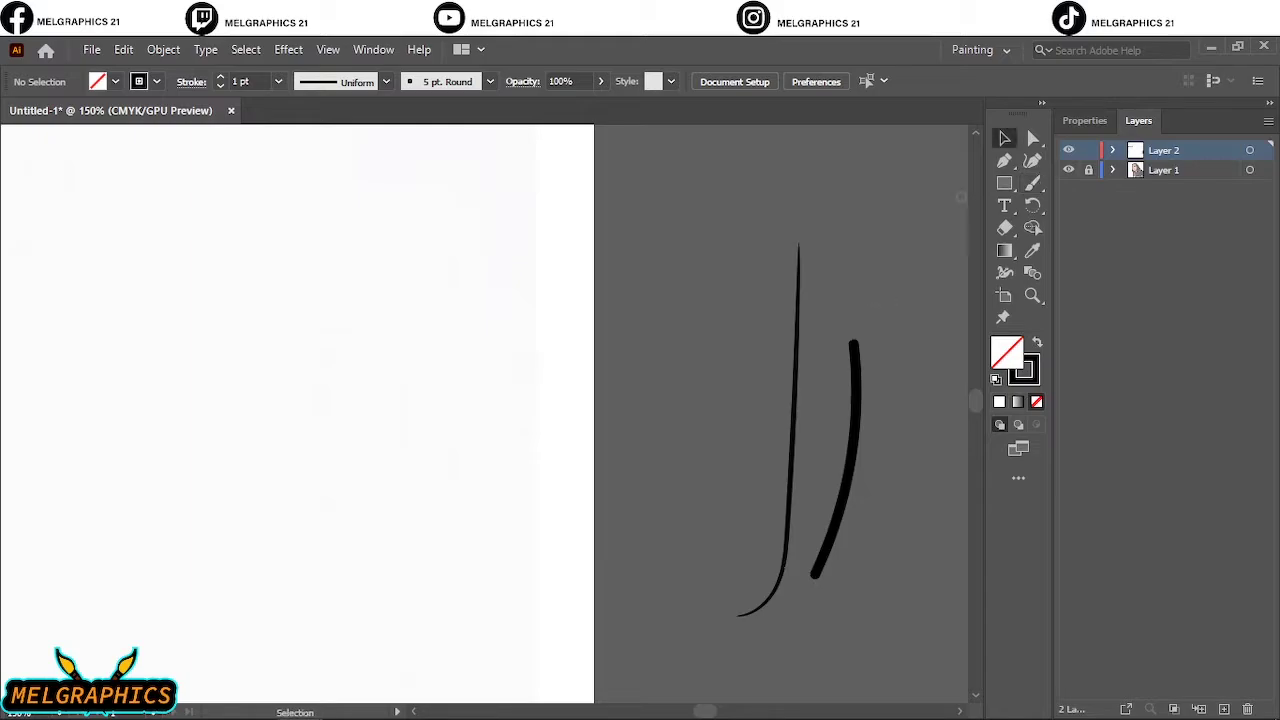
left_click(798, 326)
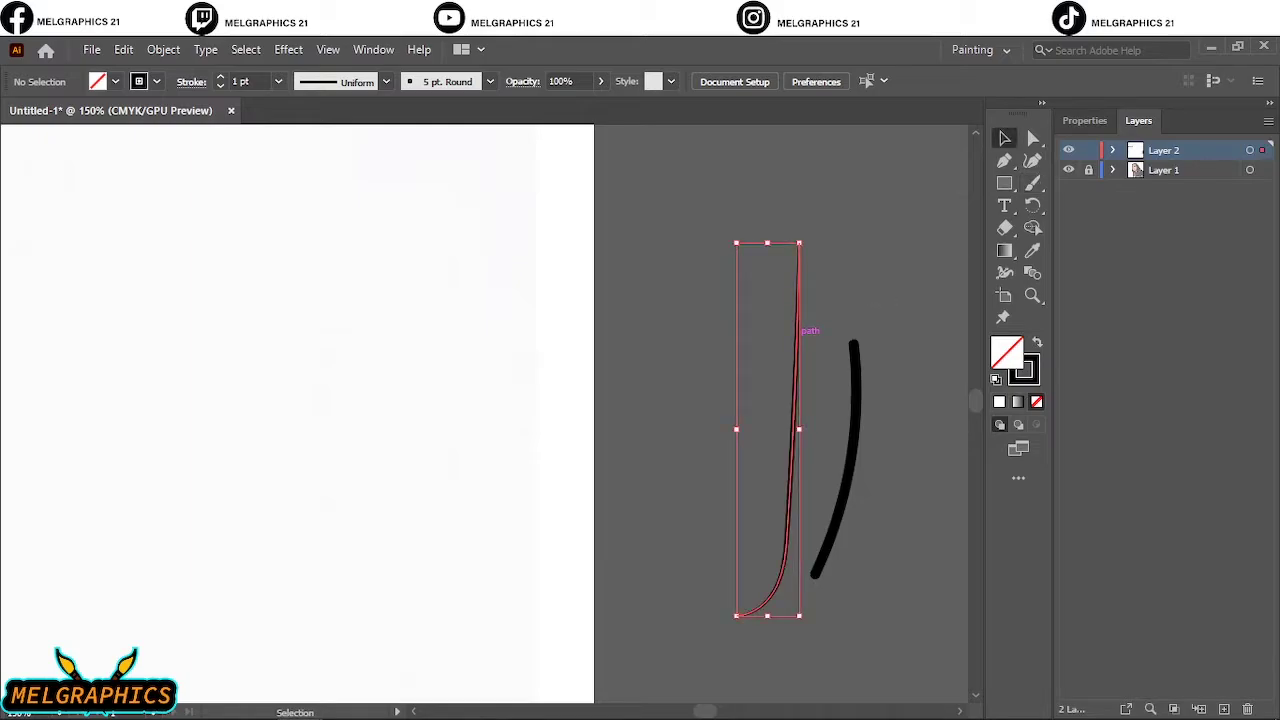
left_click(848, 290)
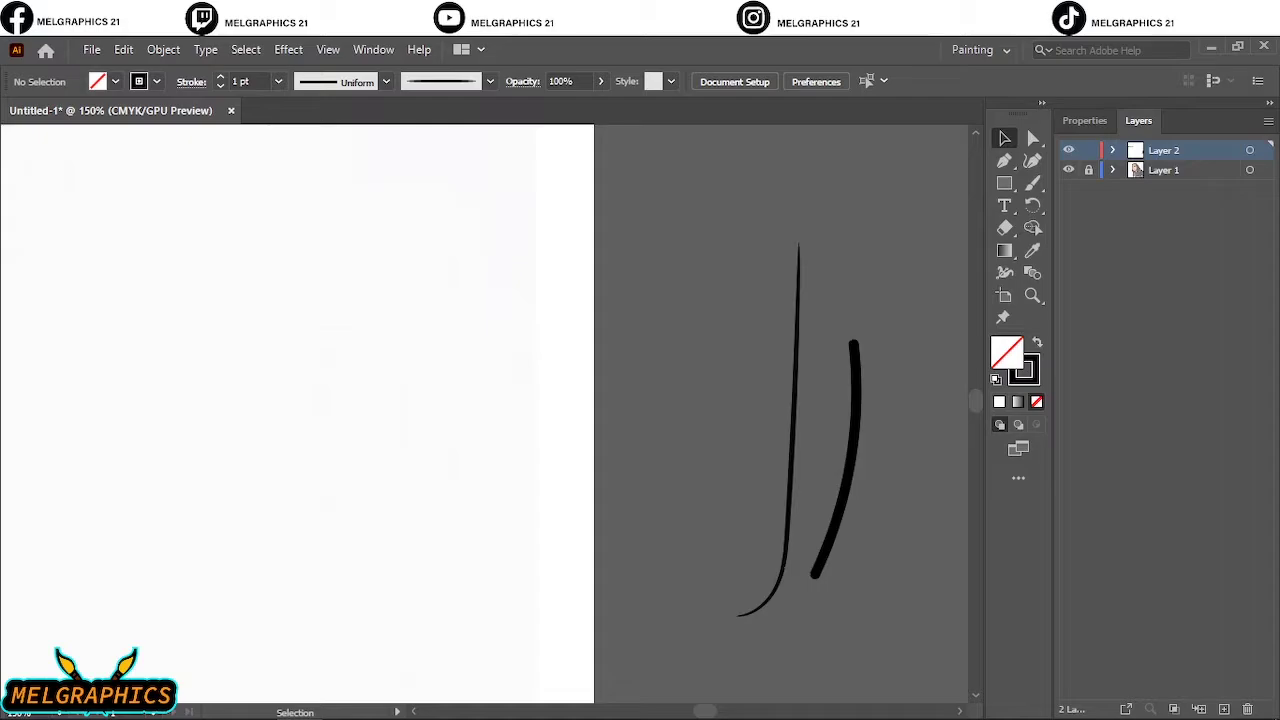
scroll(688, 255, "down", 4)
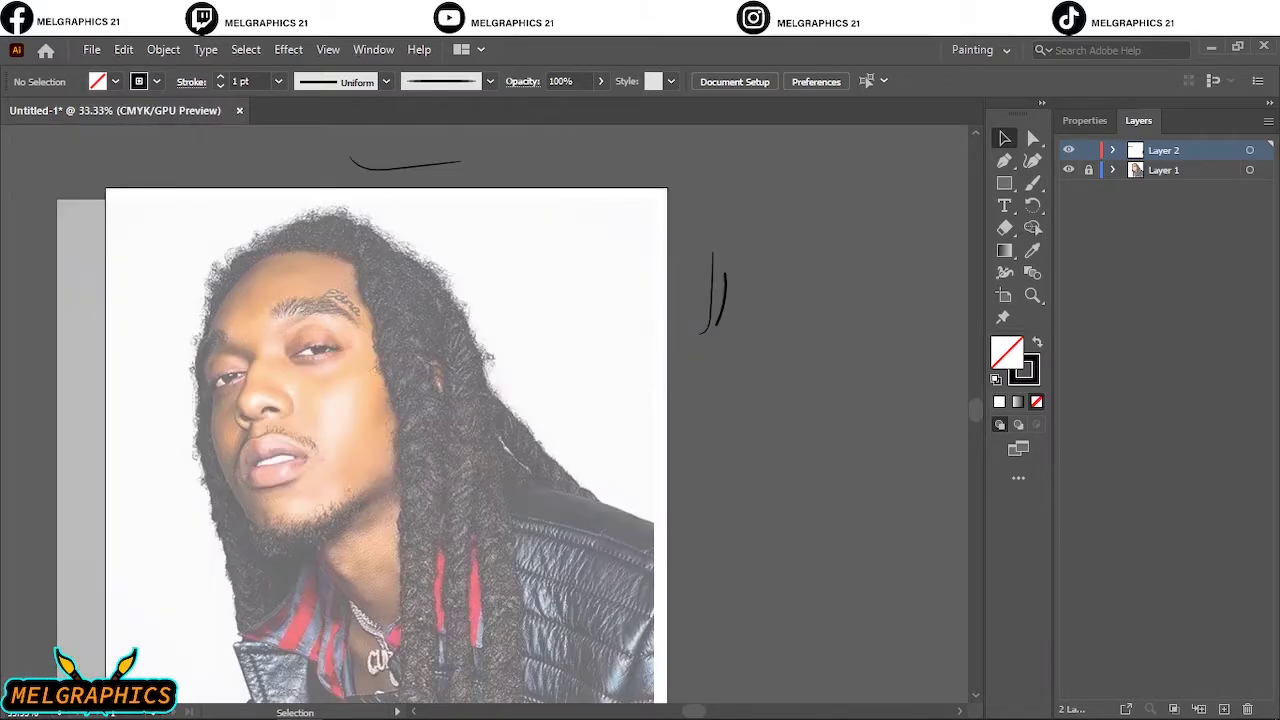
scroll(470, 358, "left", 3)
scroll(470, 358, "down", 2)
scroll(470, 358, "up", 3)
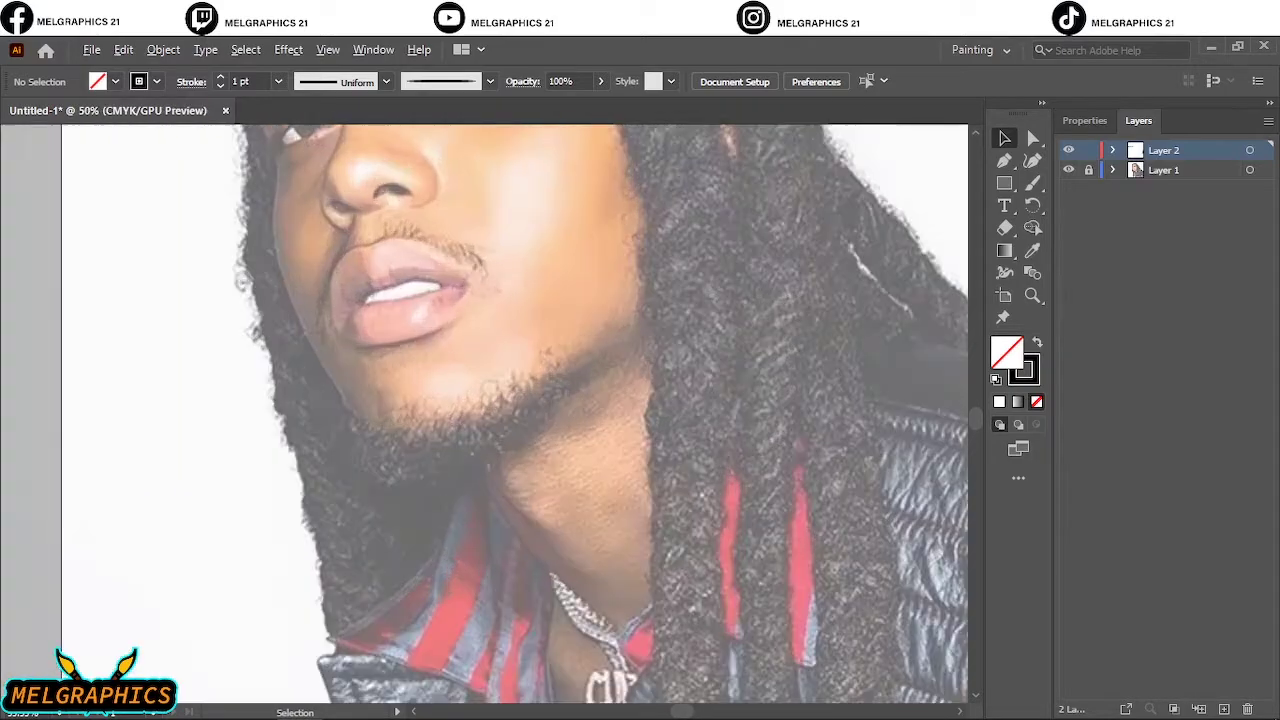
With the Paintbrush, trace the outer curve of the far nostril, from beside the nose tip down to the nostril's base.
key("ctrl+plus")
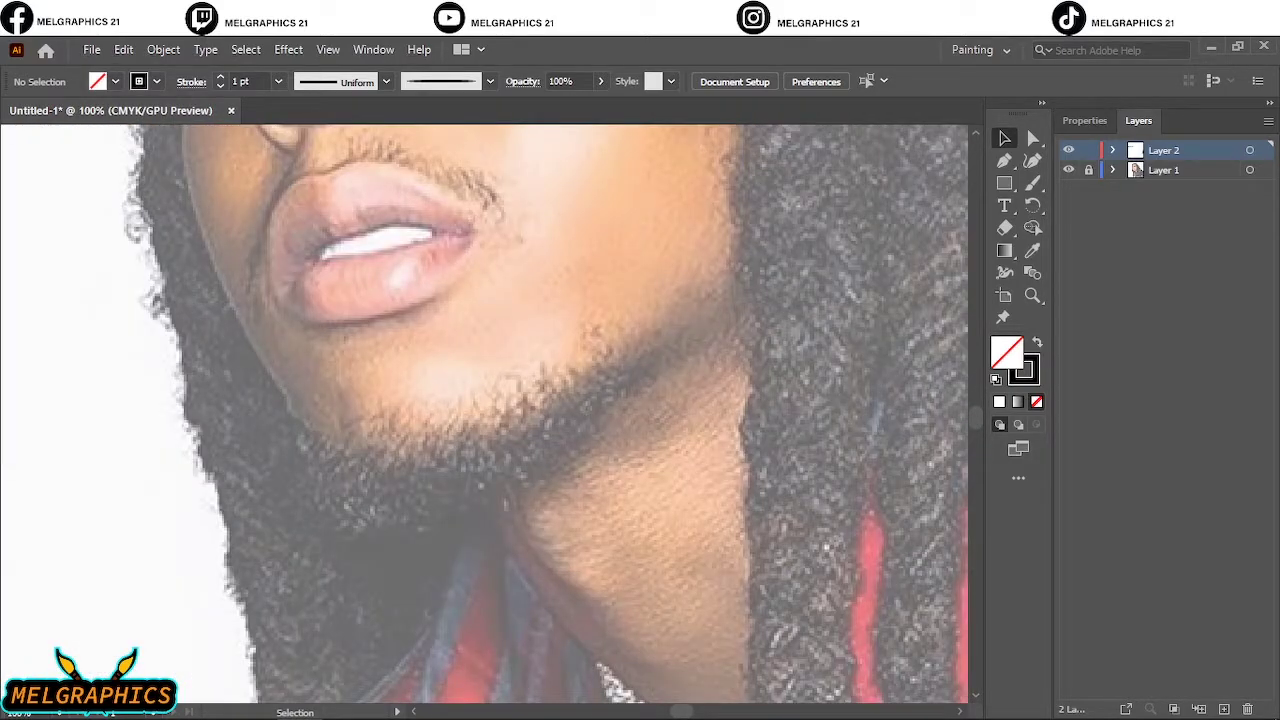
scroll(540, 413, "up", 6)
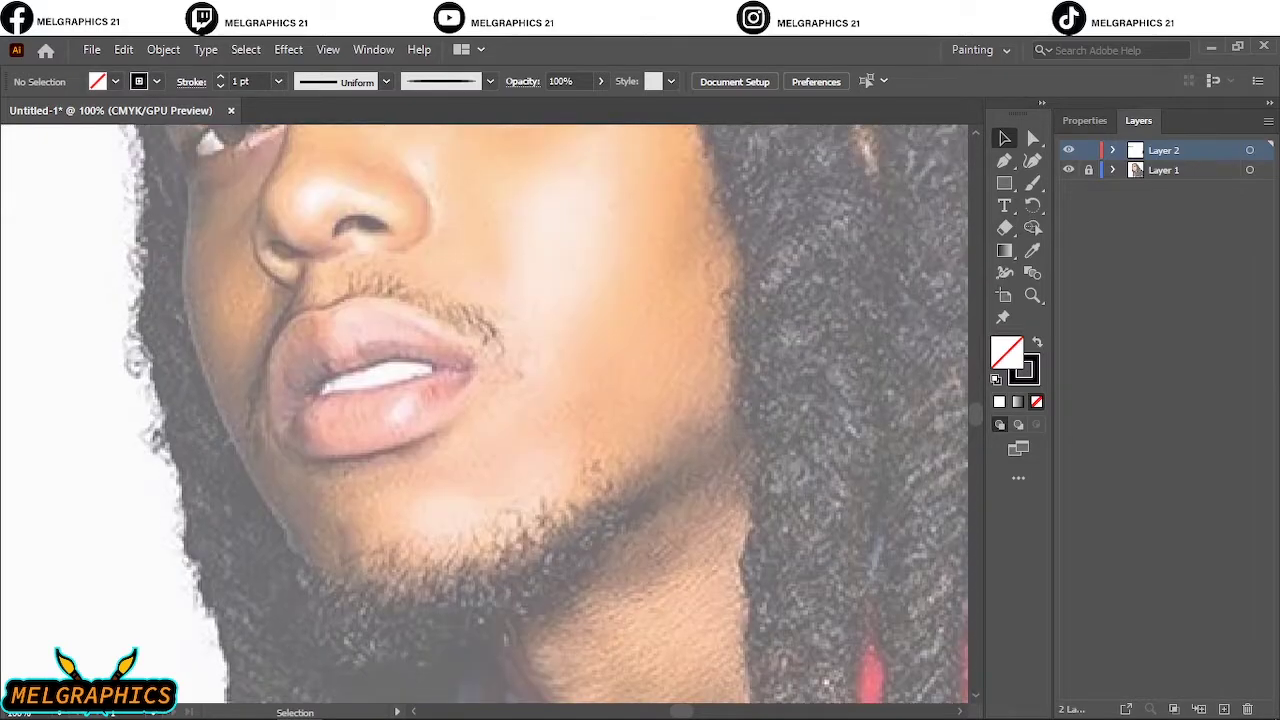
scroll(280, 384, "up", 3)
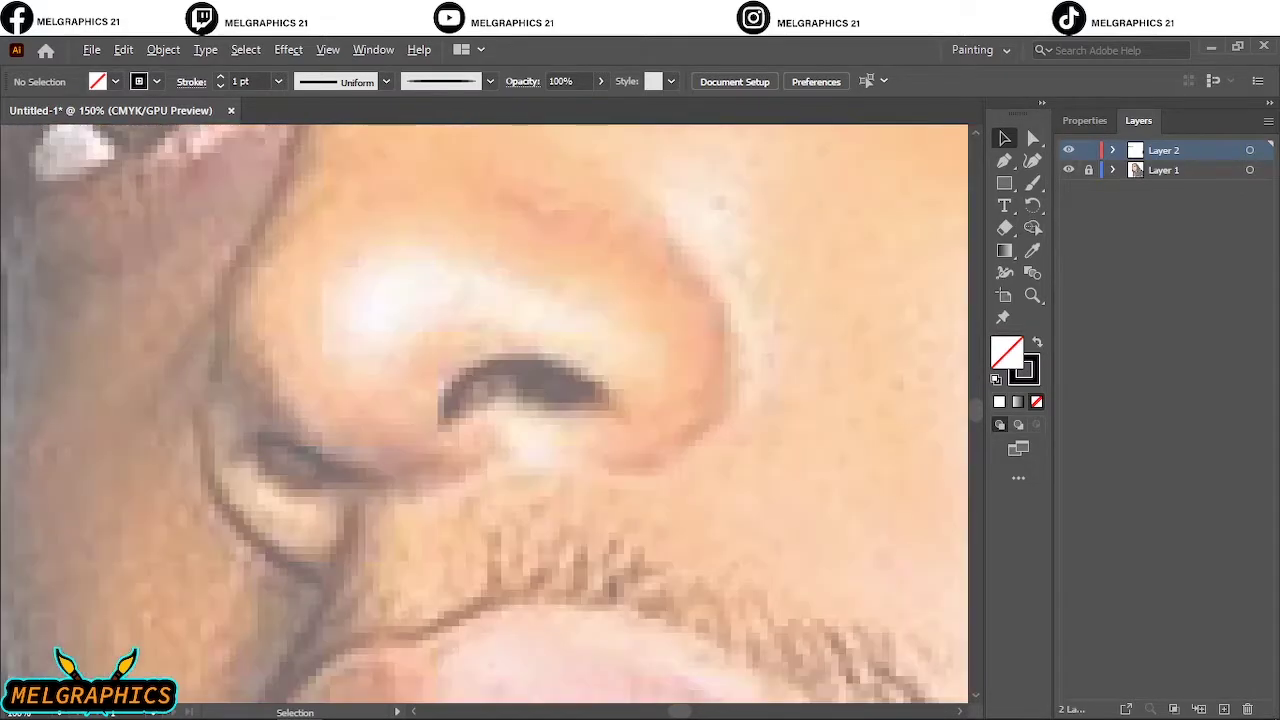
scroll(280, 384, "up", 3)
scroll(280, 384, "down", 1)
scroll(484, 413, "left", 2)
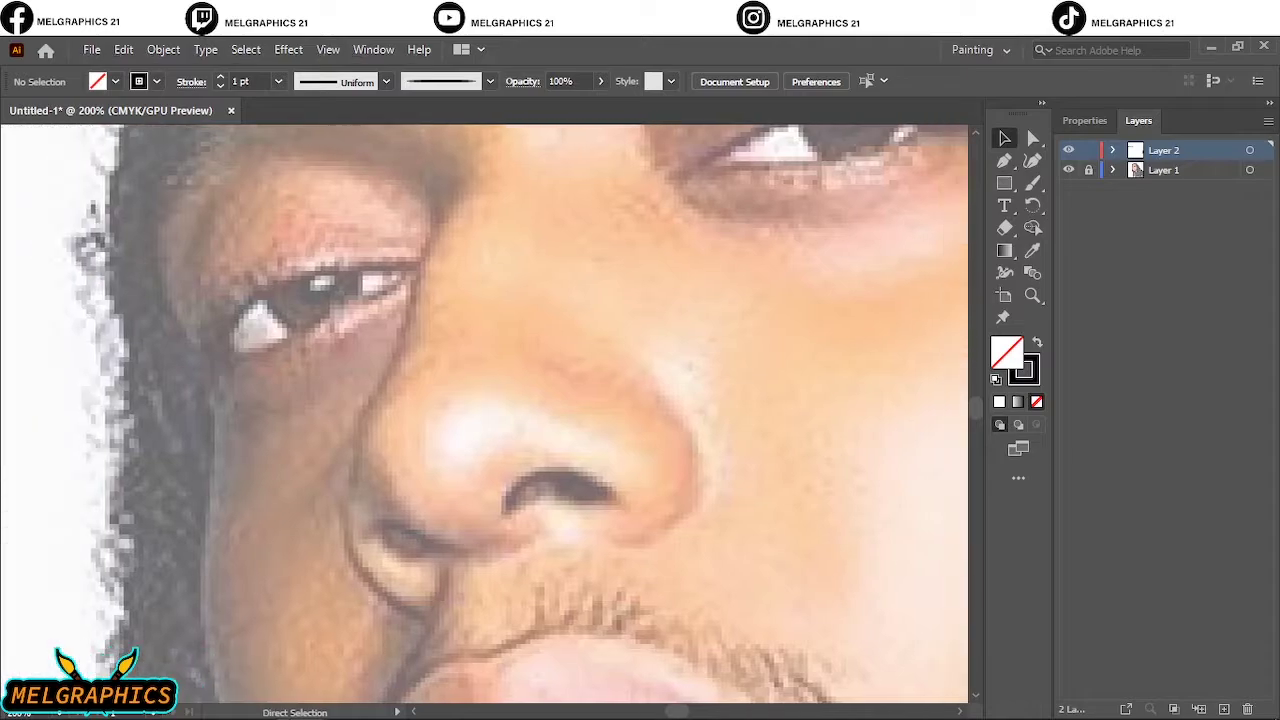
scroll(484, 413, "left", 1)
scroll(484, 413, "up", 1)
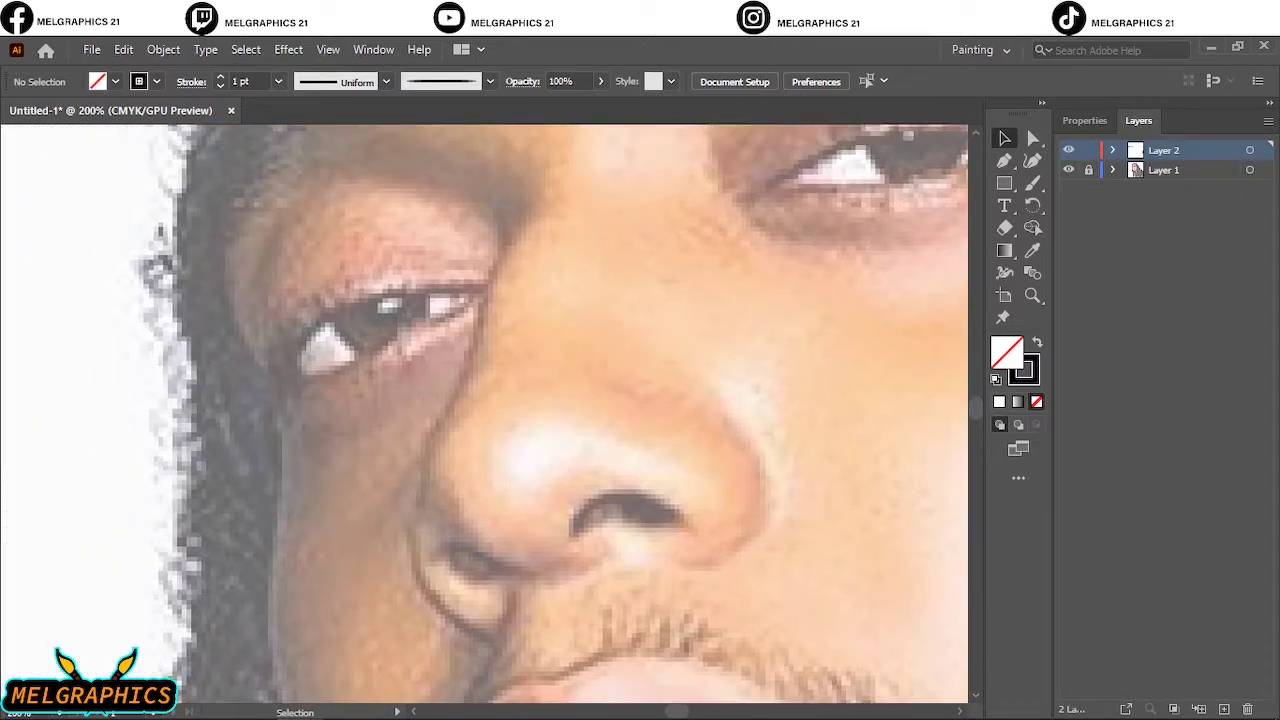
key("b")
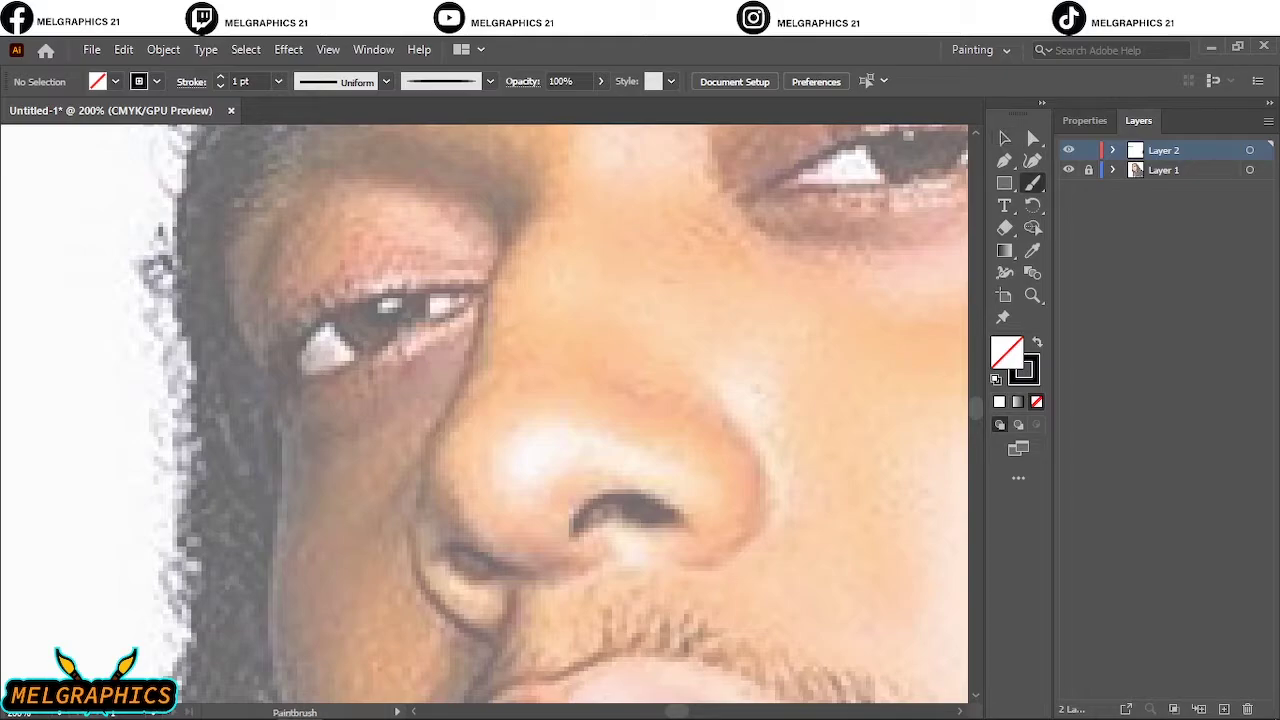
left_click_drag(485, 638, 394, 531)
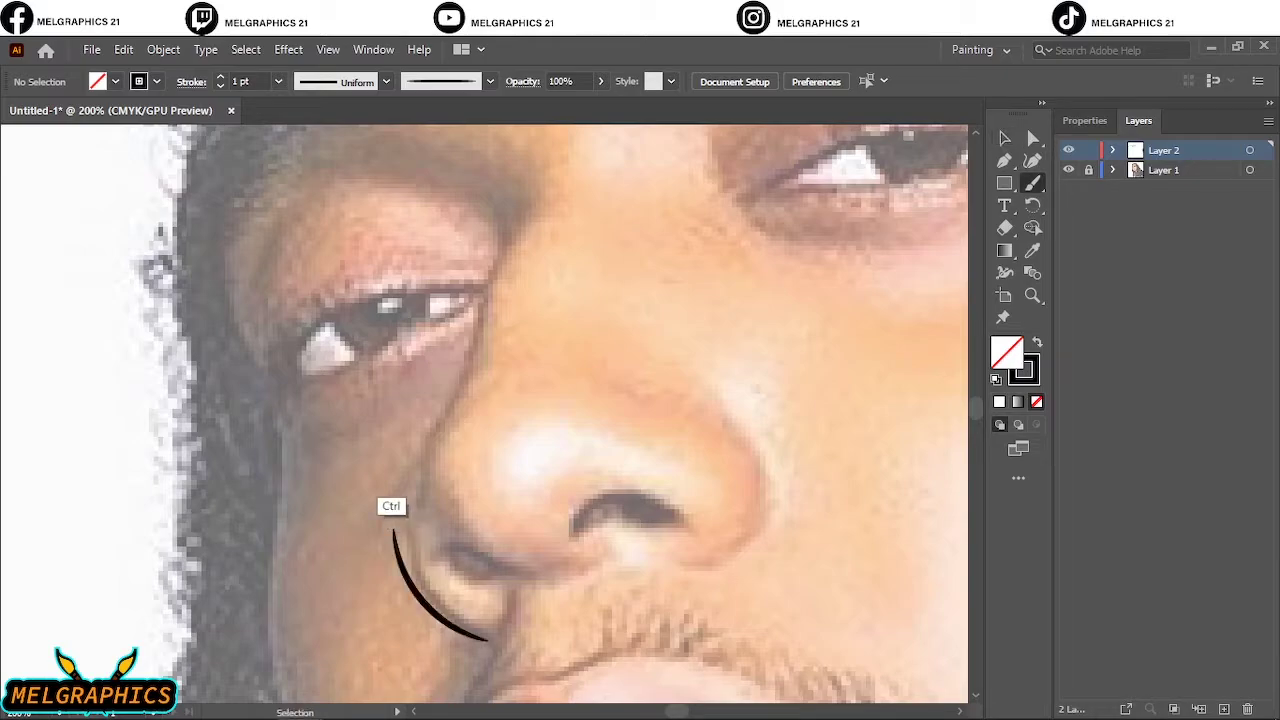
key("ctrl+z")
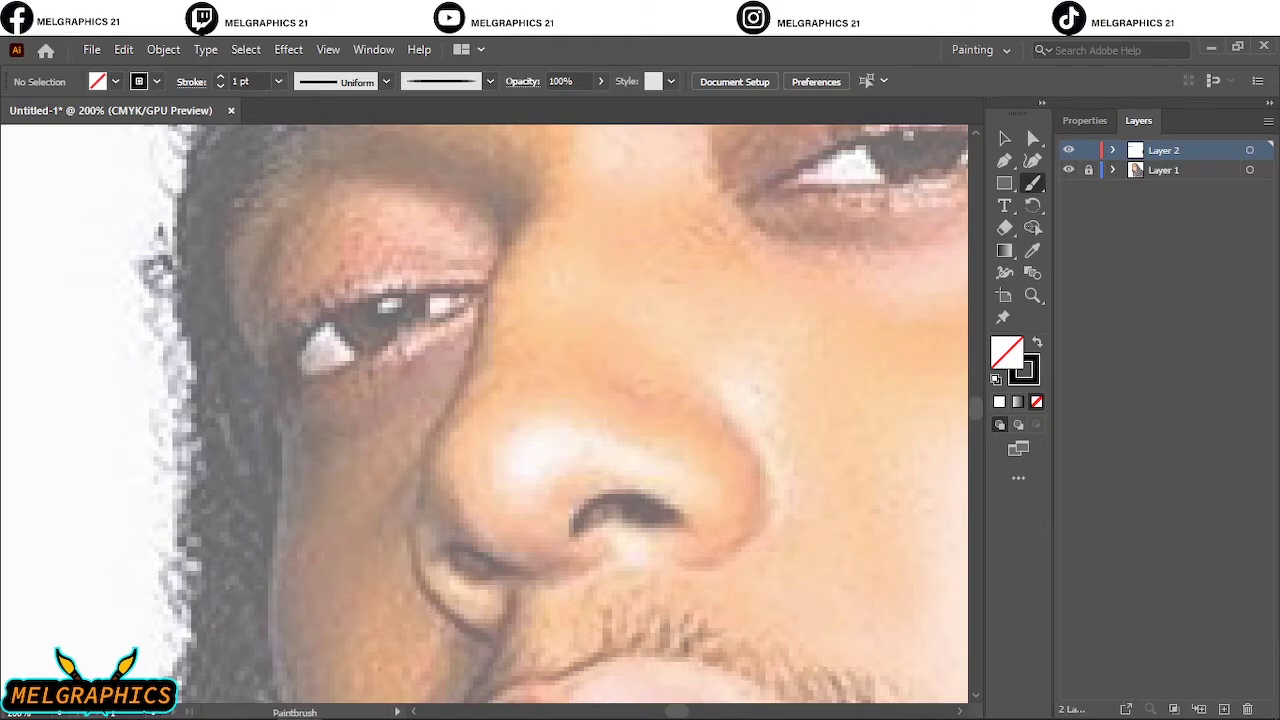
left_click_drag(412, 497, 476, 638)
key("ctrl+z")
key("ctrl+shift+z")
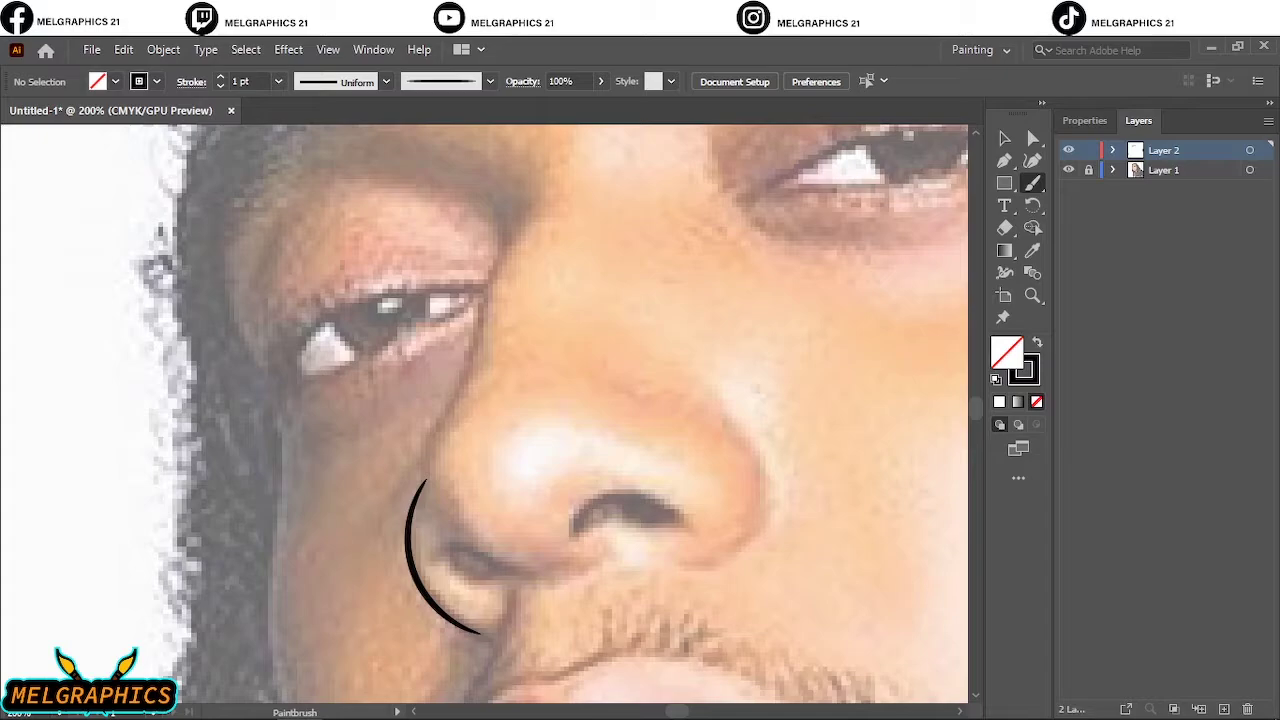
Trace the far edge of the nose bridge from the inner eye corner, and continue it with a curve around the nose tip.
left_click_drag(534, 212, 464, 383)
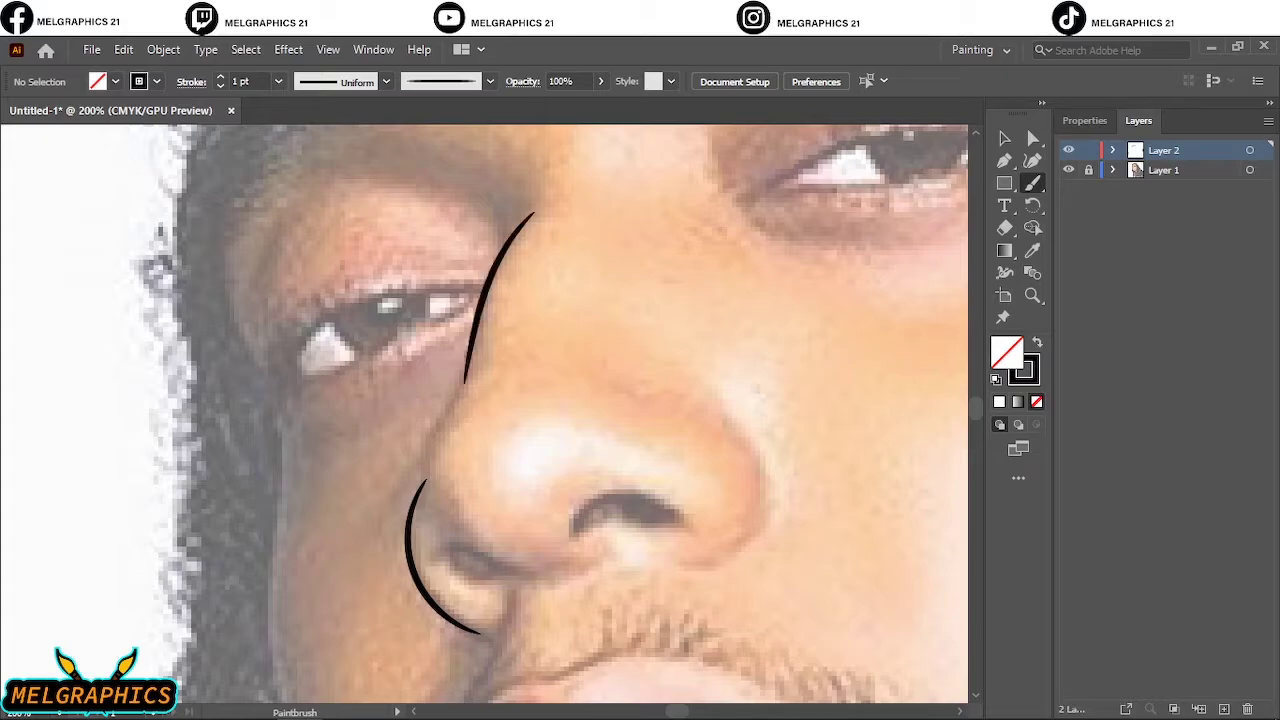
key("ctrl+minus")
key("ctrl+minus")
key("ctrl+minus")
key("ctrl+minus")
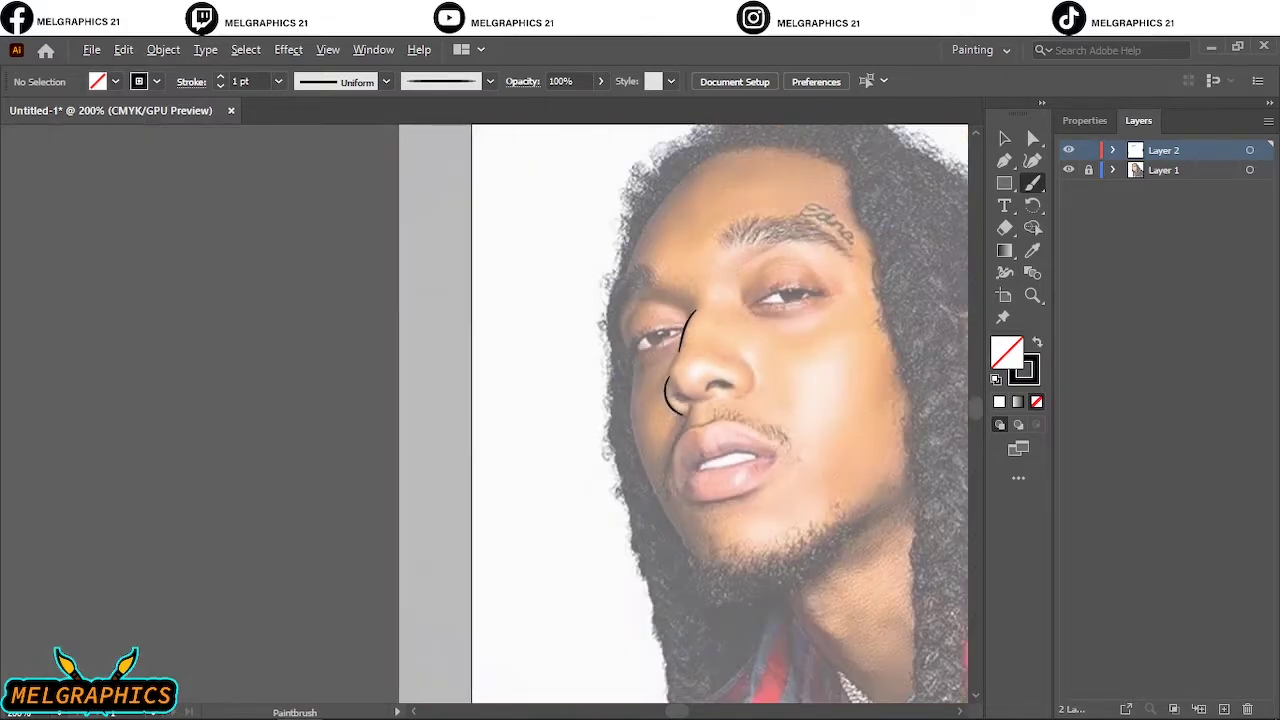
scroll(640, 414, "right", 1)
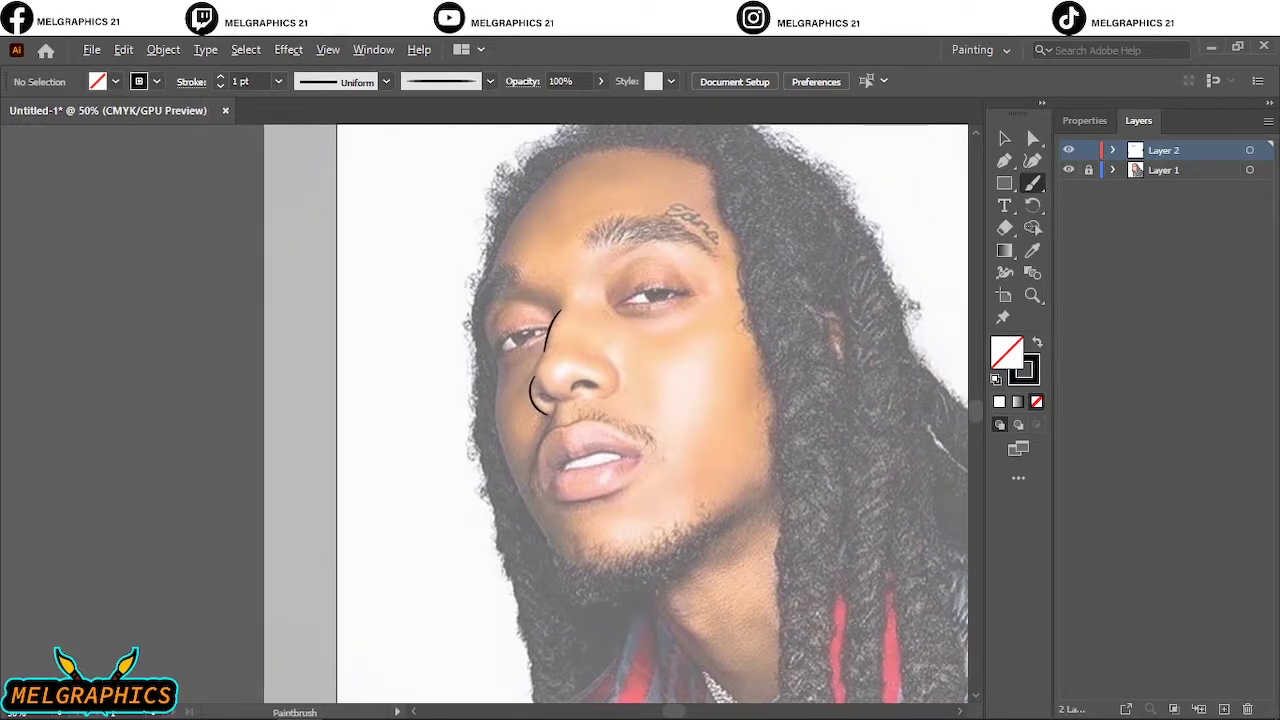
scroll(577, 369, "up", 6)
scroll(577, 369, "down", 1)
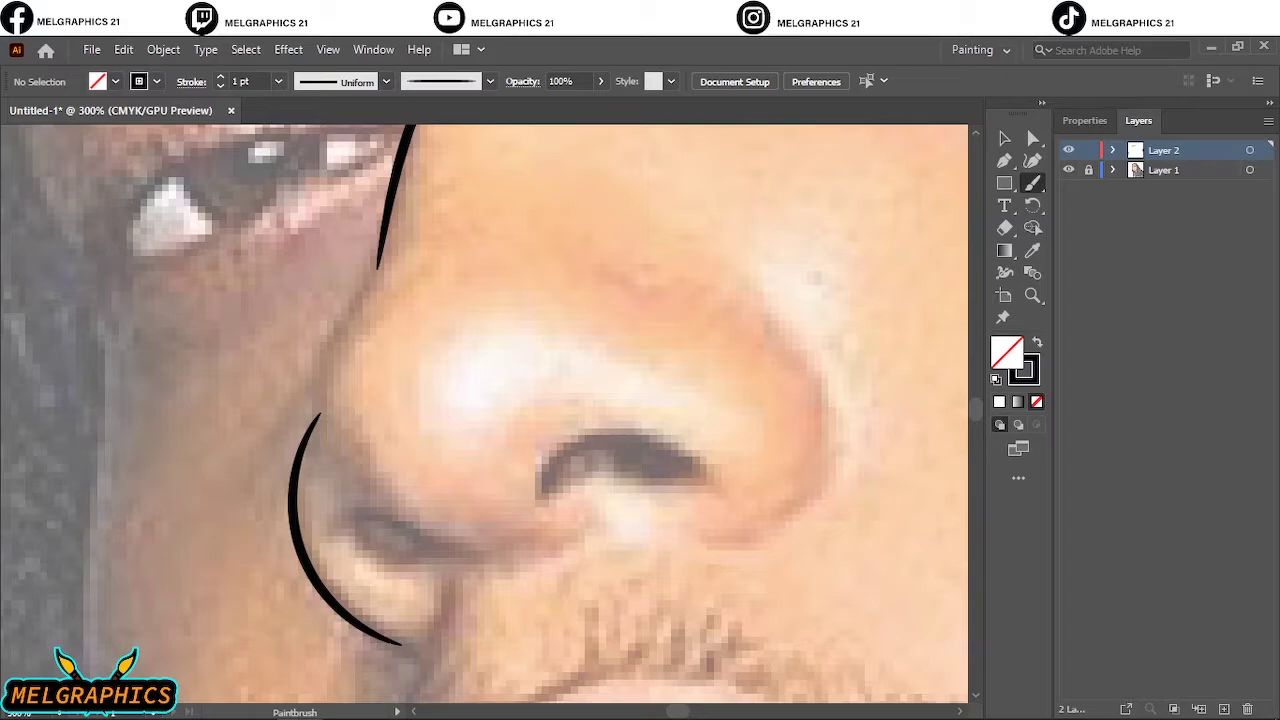
left_click_drag(417, 236, 356, 468)
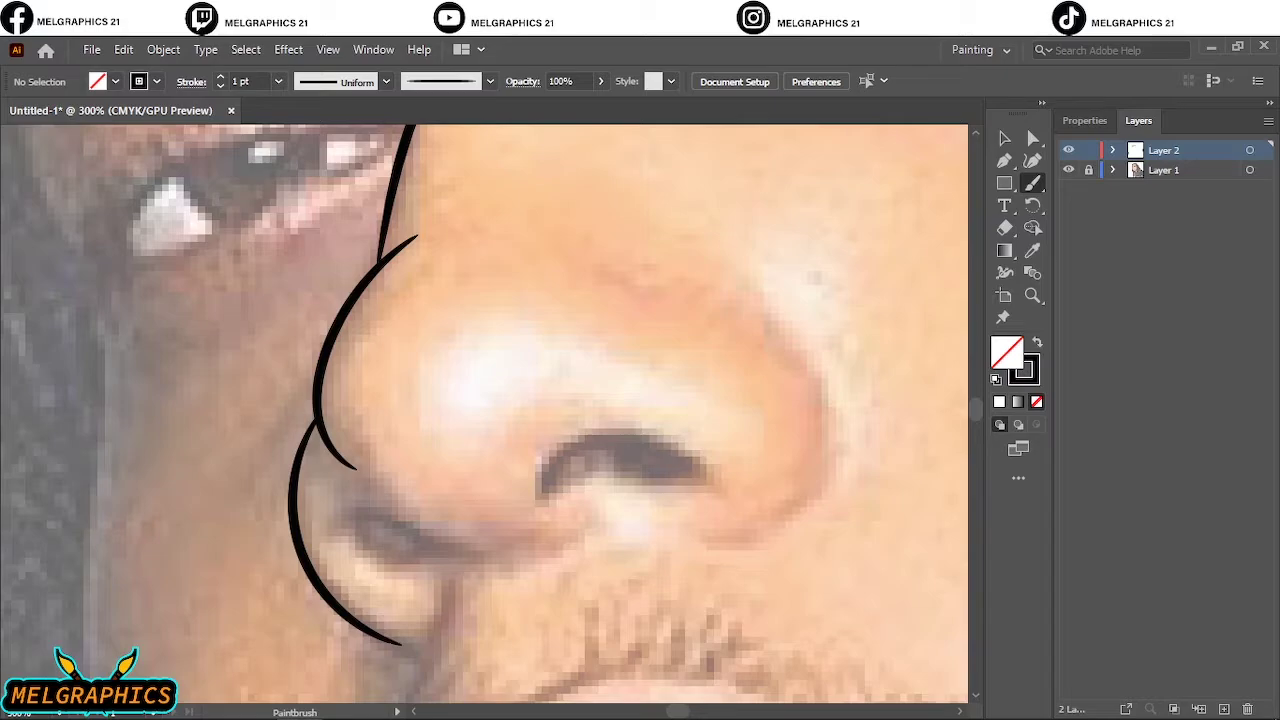
Paint an S-shaped stroke along the upper edge of the far nostril opening.
scroll(360, 500, "right", 3)
scroll(360, 500, "down", 2)
scroll(360, 500, "up", 1)
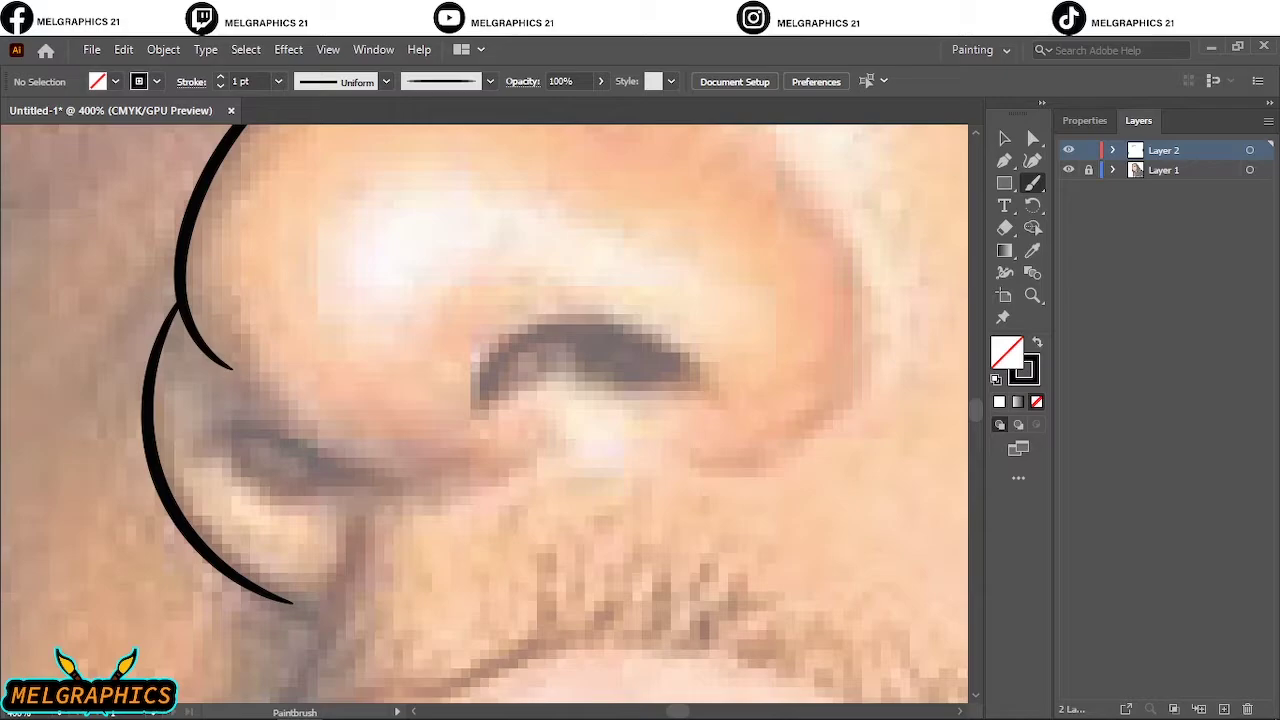
left_click_drag(203, 441, 410, 467)
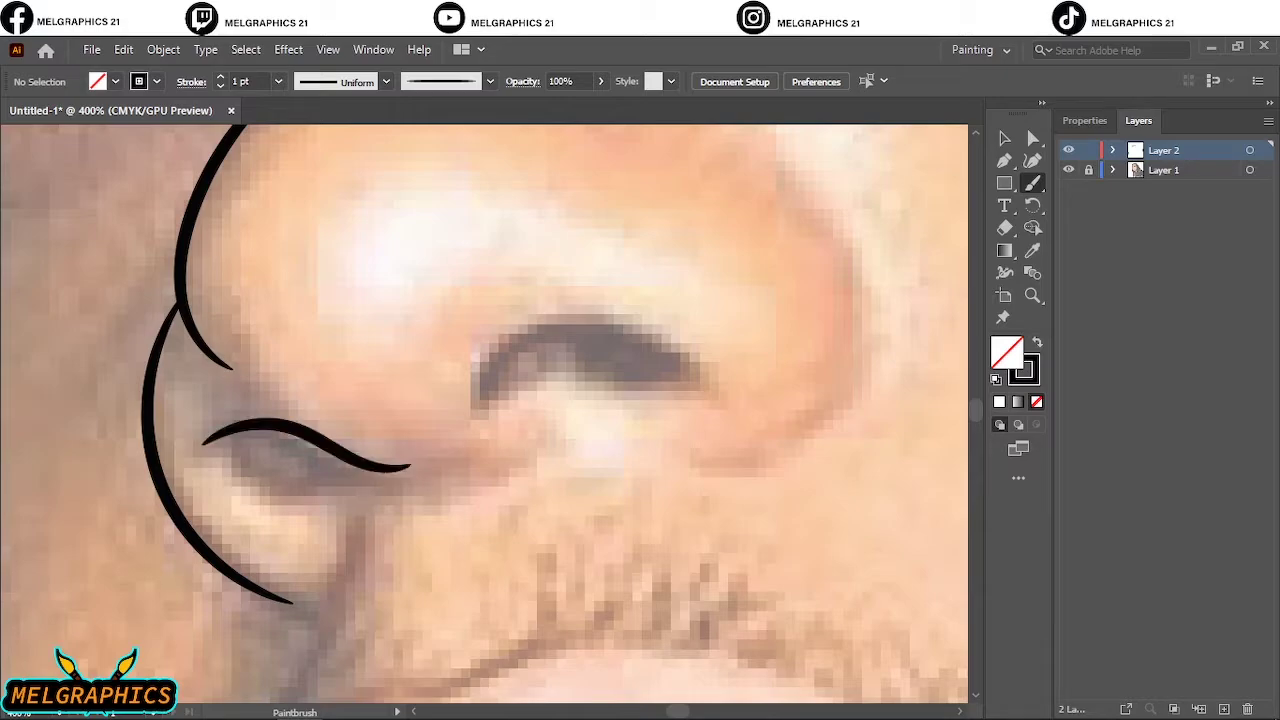
Trace the arched upper edge of the near nostril opening, and paint the curved base line joining it to the far nostril.
left_click_drag(600, 307, 683, 325)
left_click_drag(717, 378, 720, 392)
key("ctrl+z")
left_click_drag(522, 317, 478, 405)
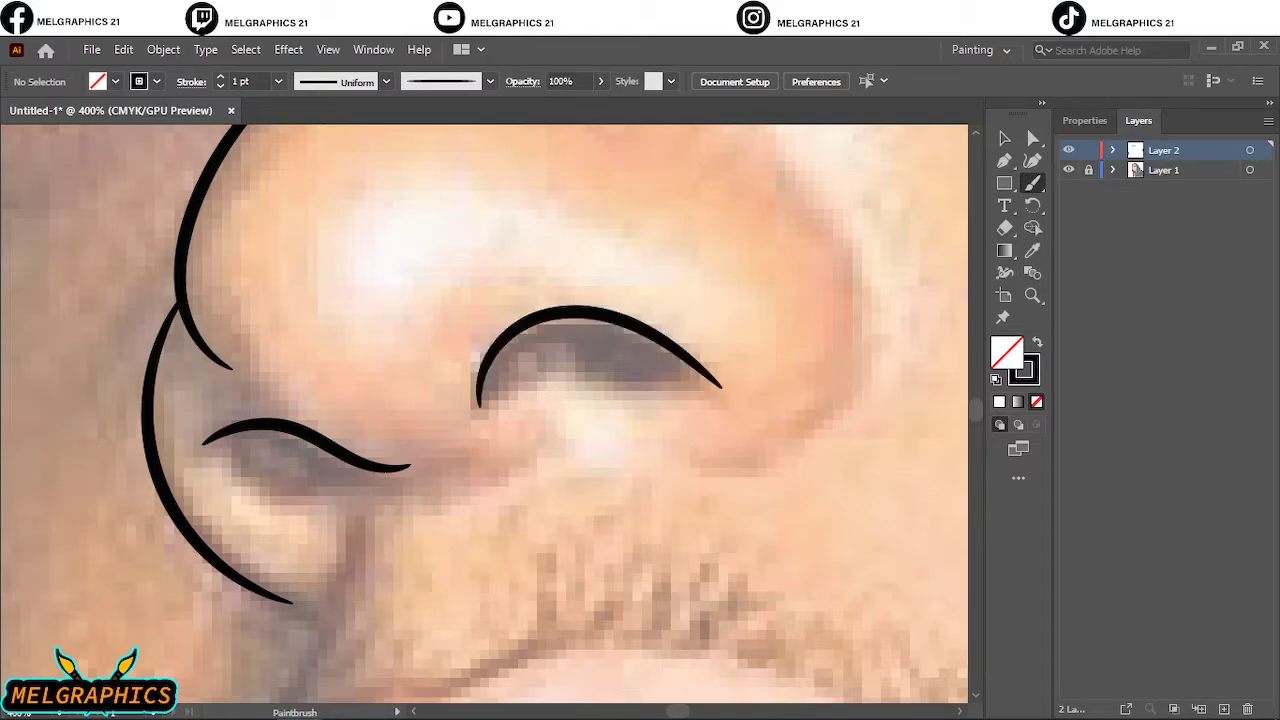
left_click_drag(568, 388, 386, 481)
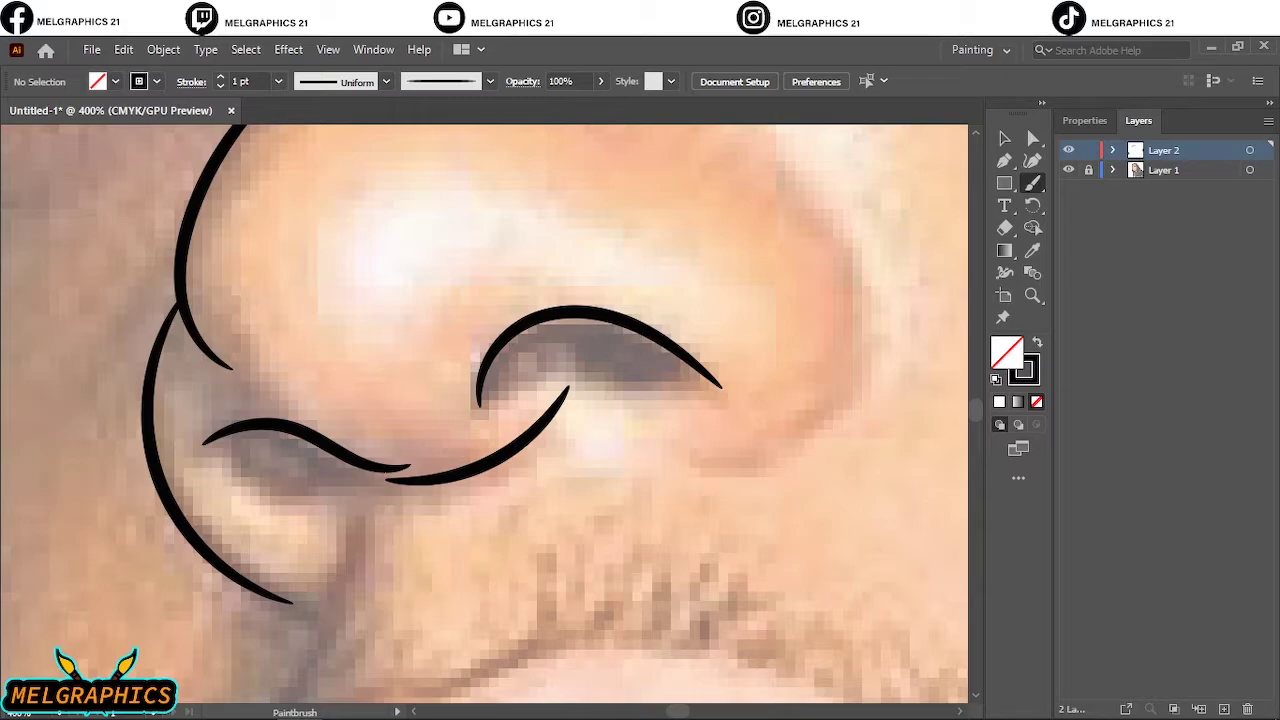
scroll(722, 386, "right", 5)
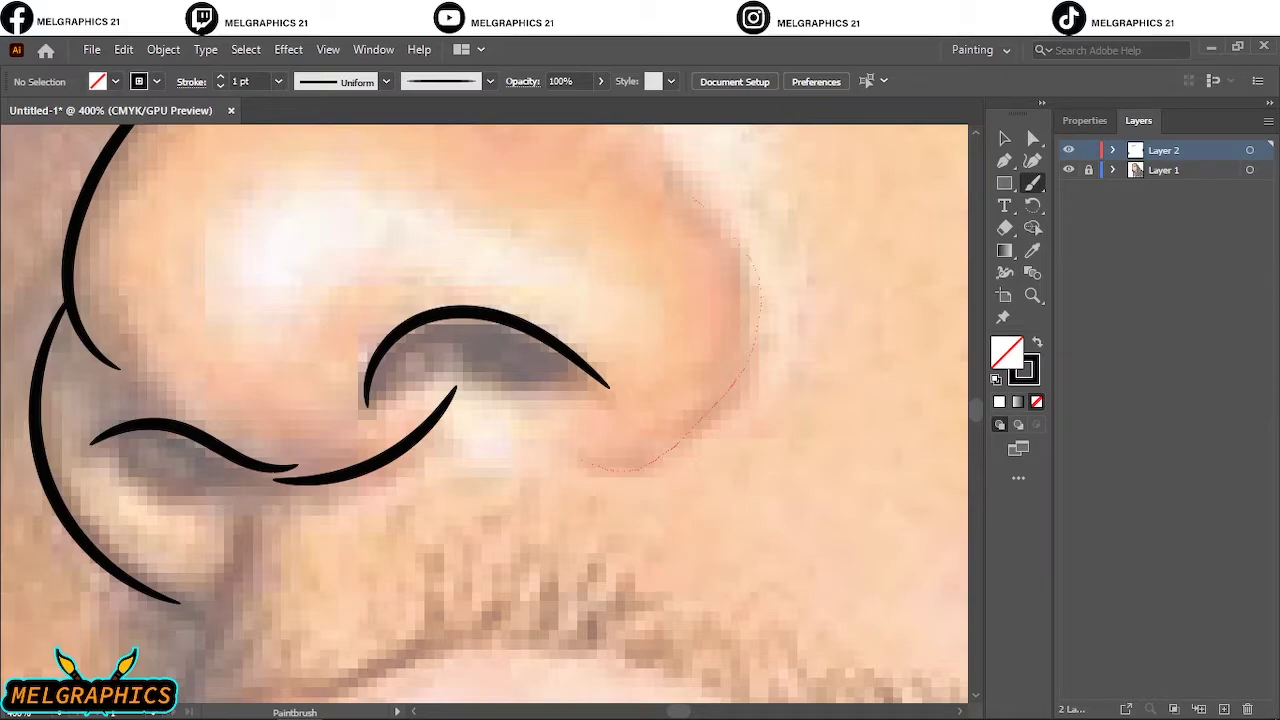
left_click_drag(590, 466, 585, 463)
key("ctrl+z")
Reset the Paintbrush tool options, set the fidelity fully to Smooth, and apply them.
double_click(1033, 183)
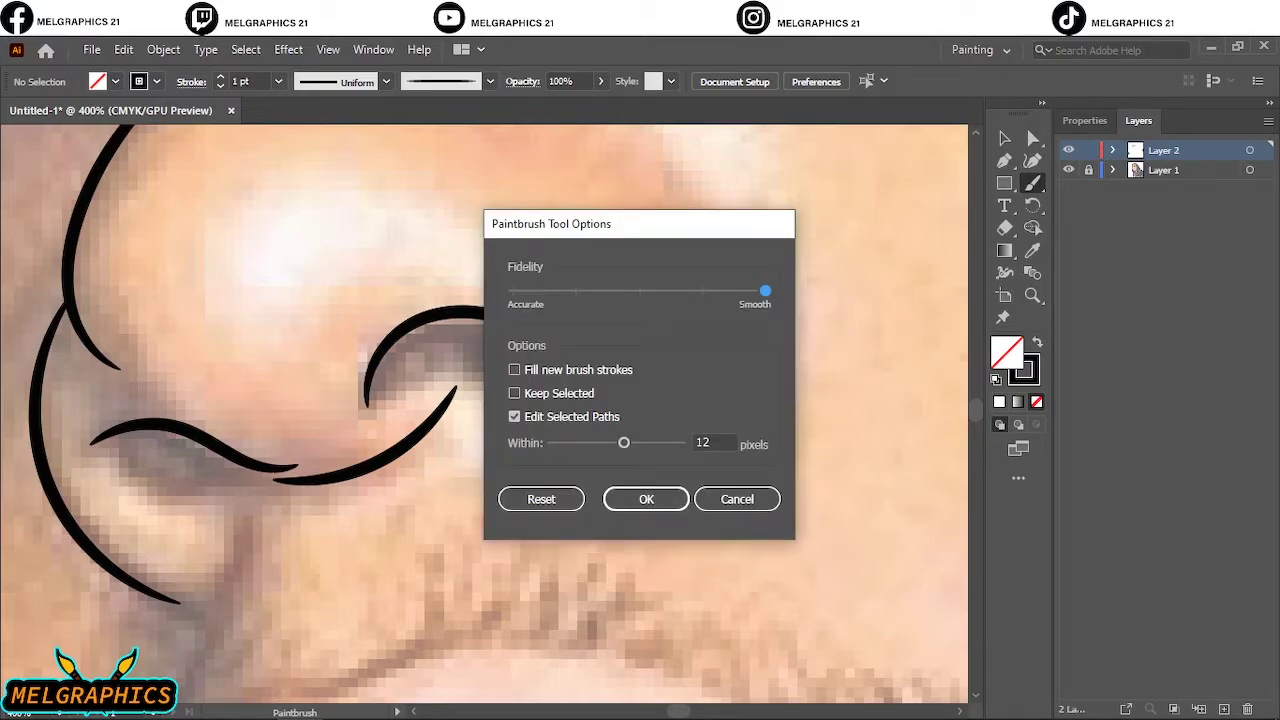
left_click(541, 499)
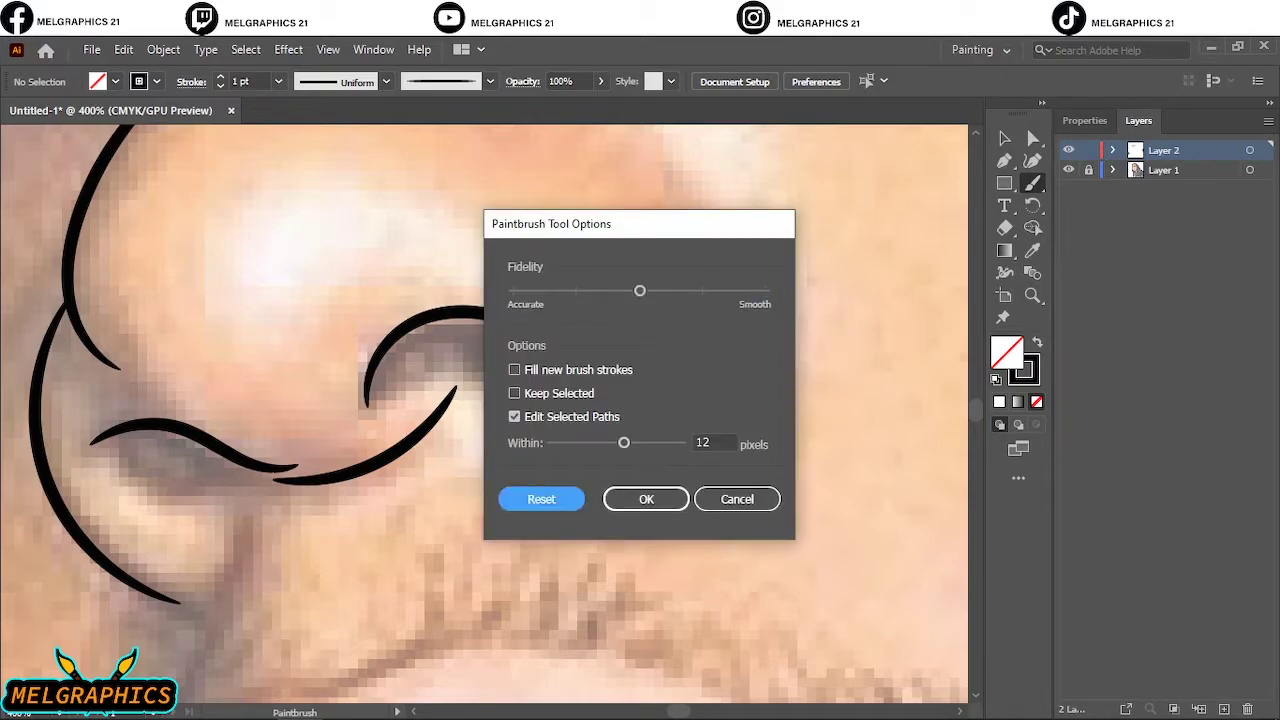
left_click_drag(639, 290, 765, 290)
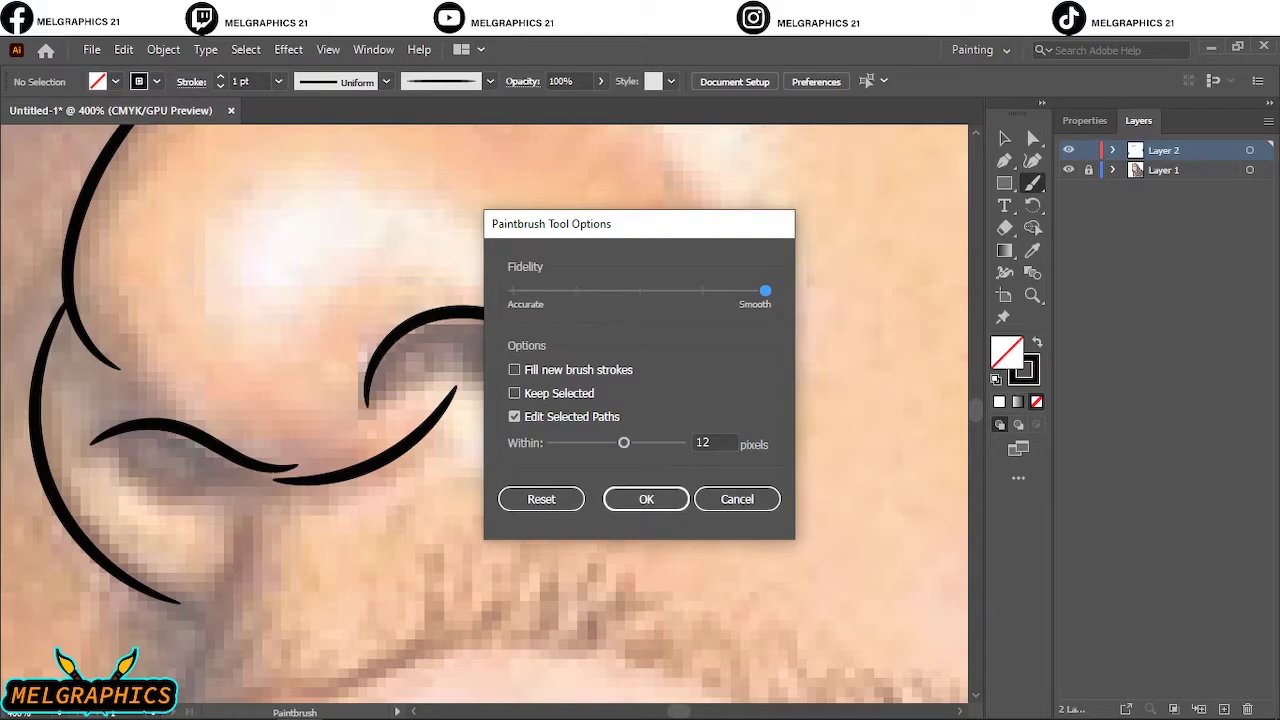
left_click(646, 499)
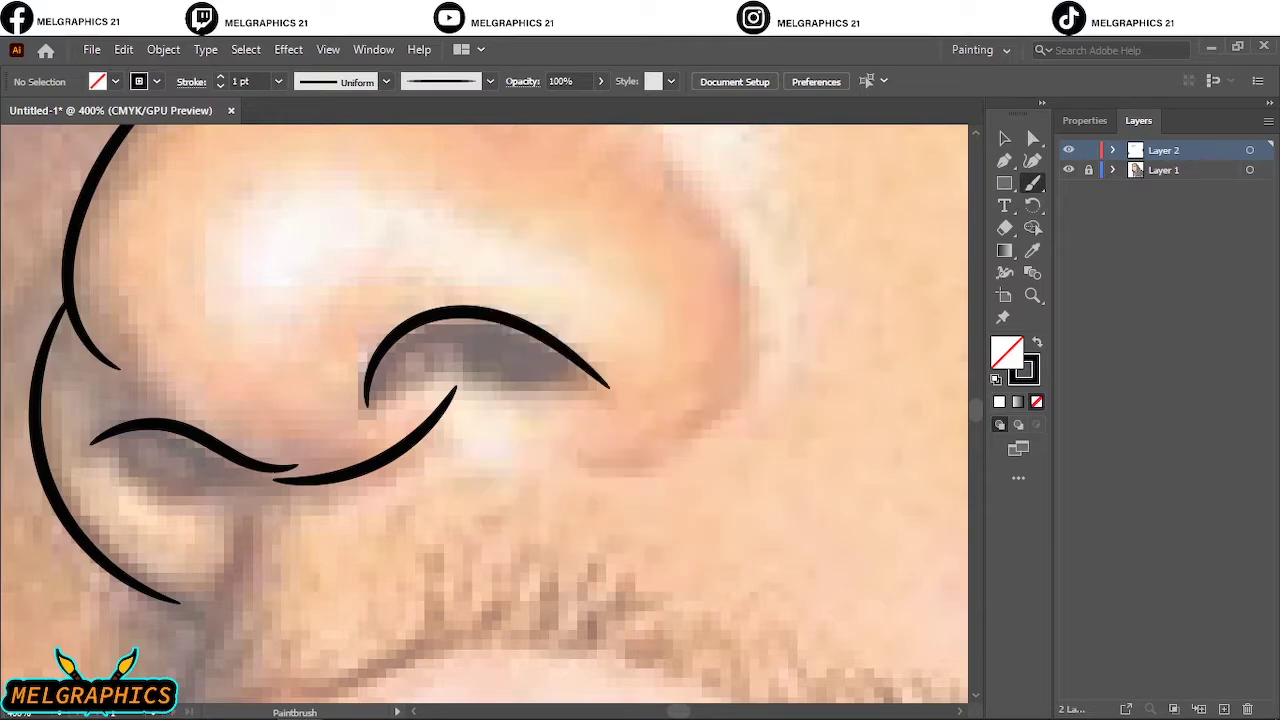
Paint the rounded outer curve of the near nostril wing, ending below the nostril opening.
left_click_drag(646, 440, 556, 507)
scroll(484, 413, "up", 2)
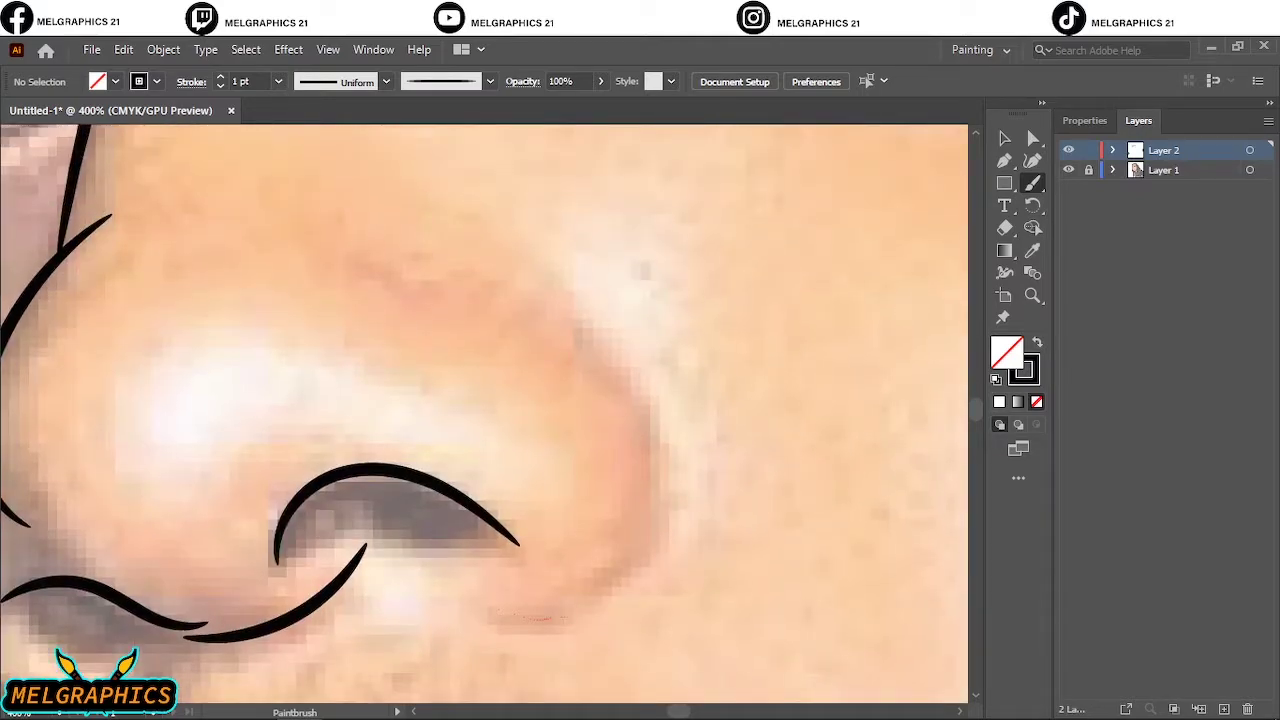
left_click_drag(498, 610, 500, 612)
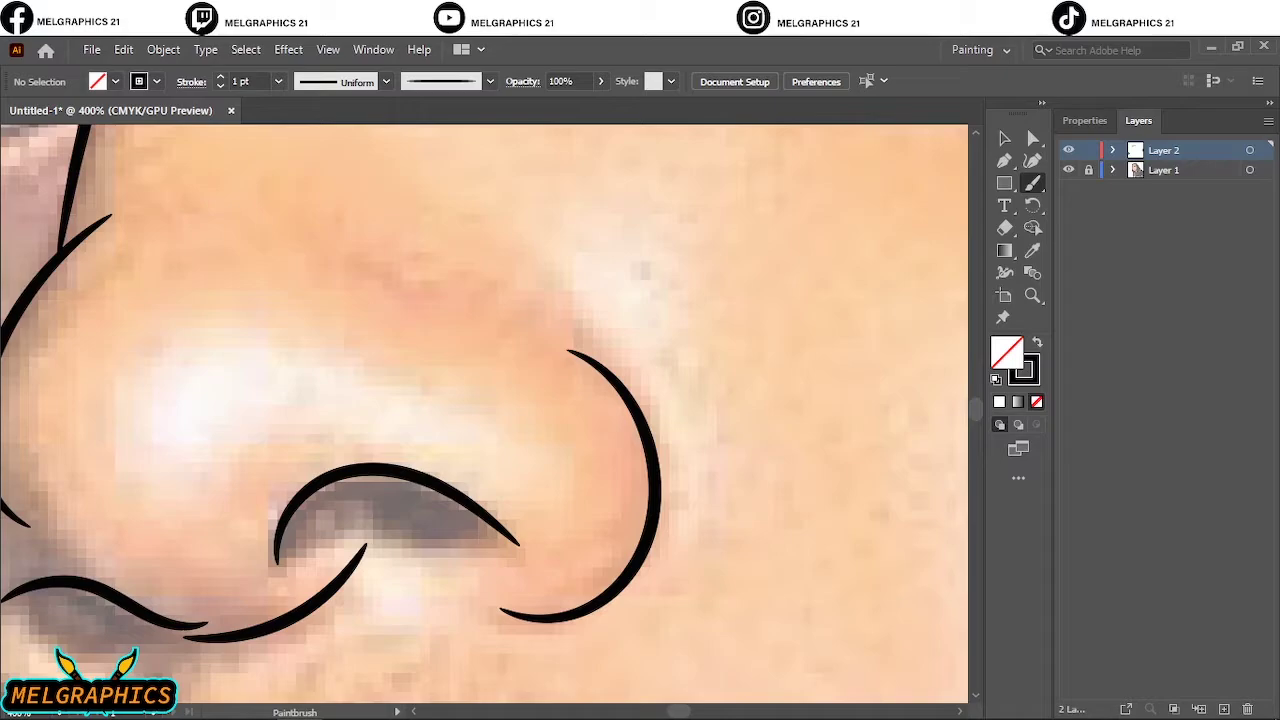
Trace the lower lip's bottom edge in one stroke, from the near mouth corner to the far side of the mouth.
scroll(483, 413, "down", 3)
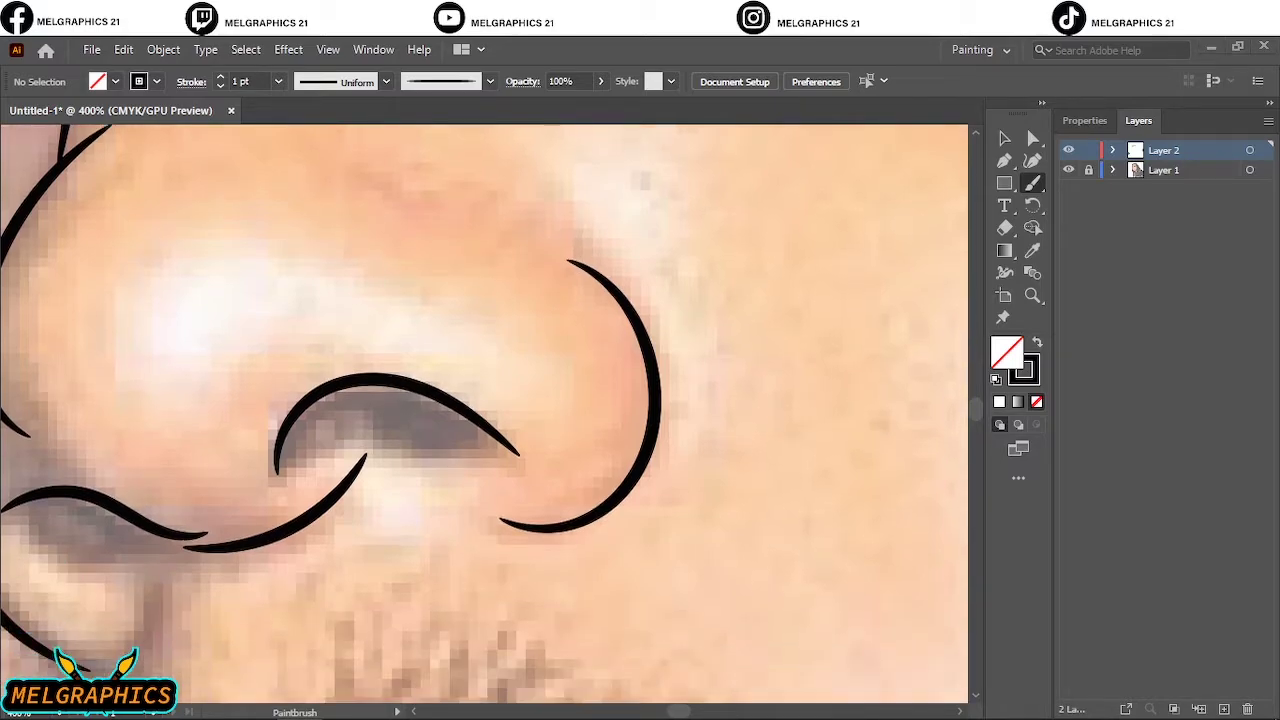
scroll(483, 413, "down", 2)
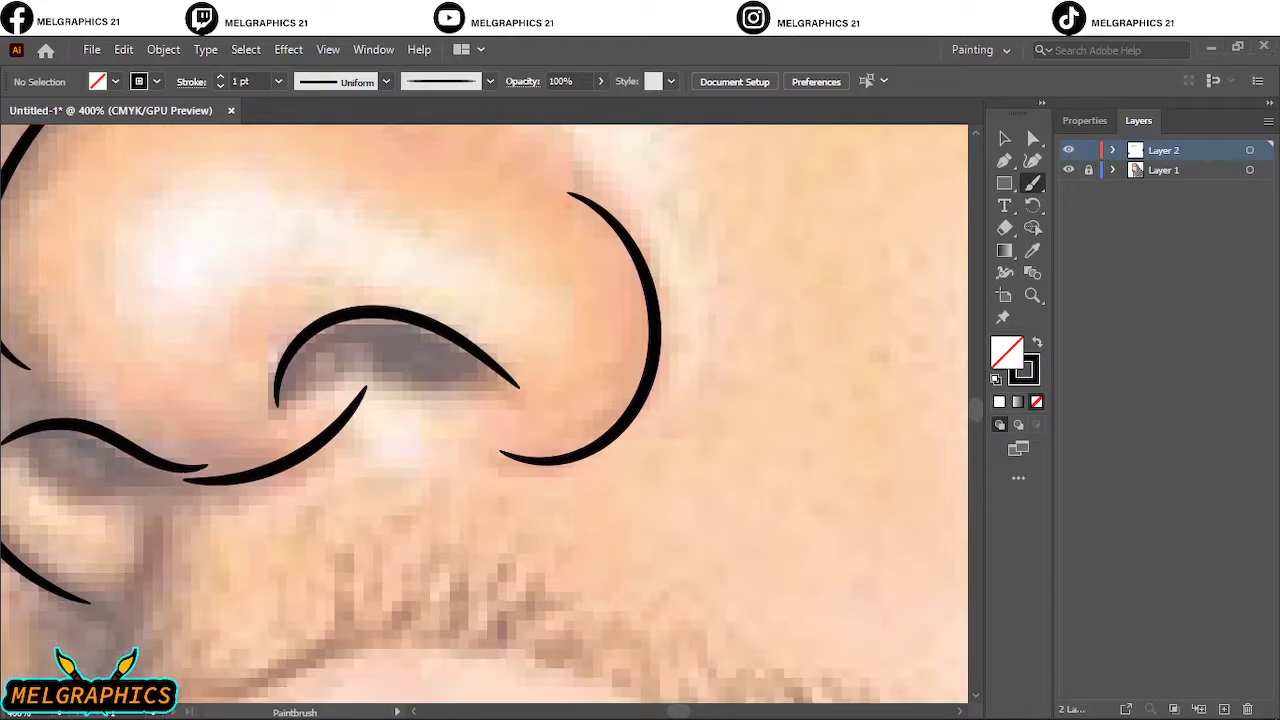
scroll(333, 395, "down", 3)
scroll(333, 395, "down", 9)
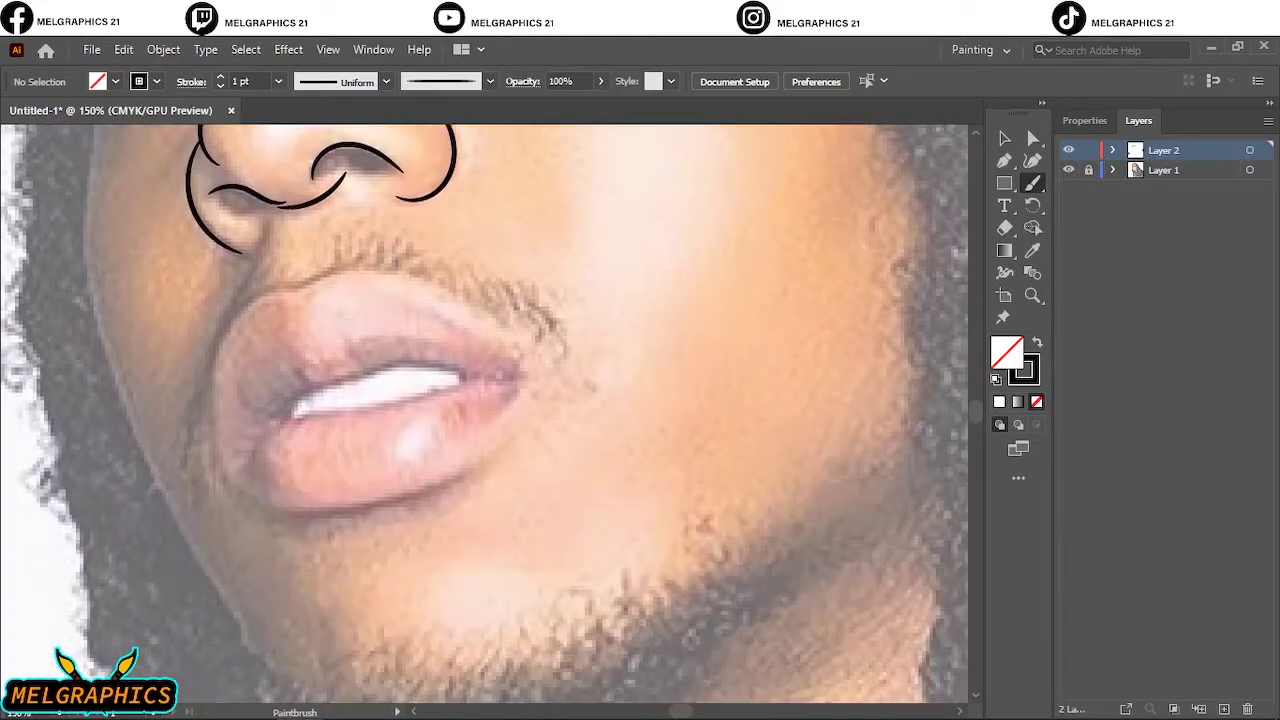
scroll(250, 508, "up", 1)
scroll(250, 508, "left", 7)
scroll(250, 508, "up", 1)
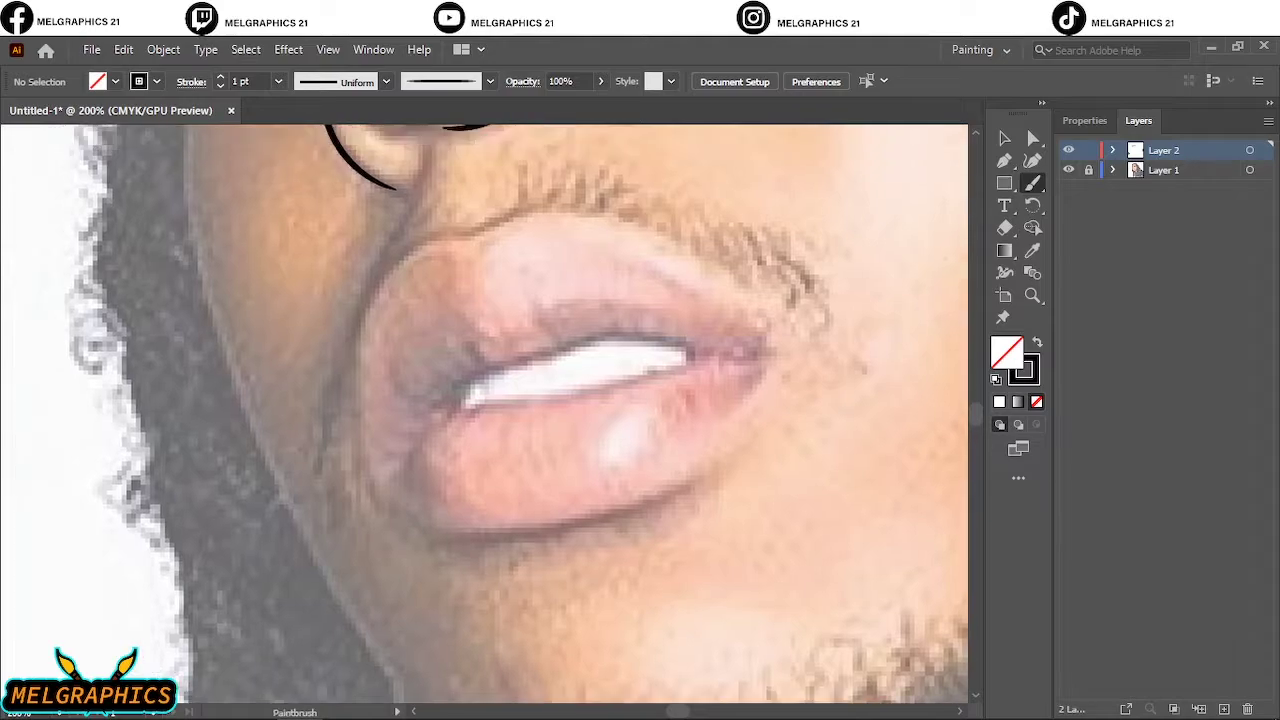
key("ctrl+plus")
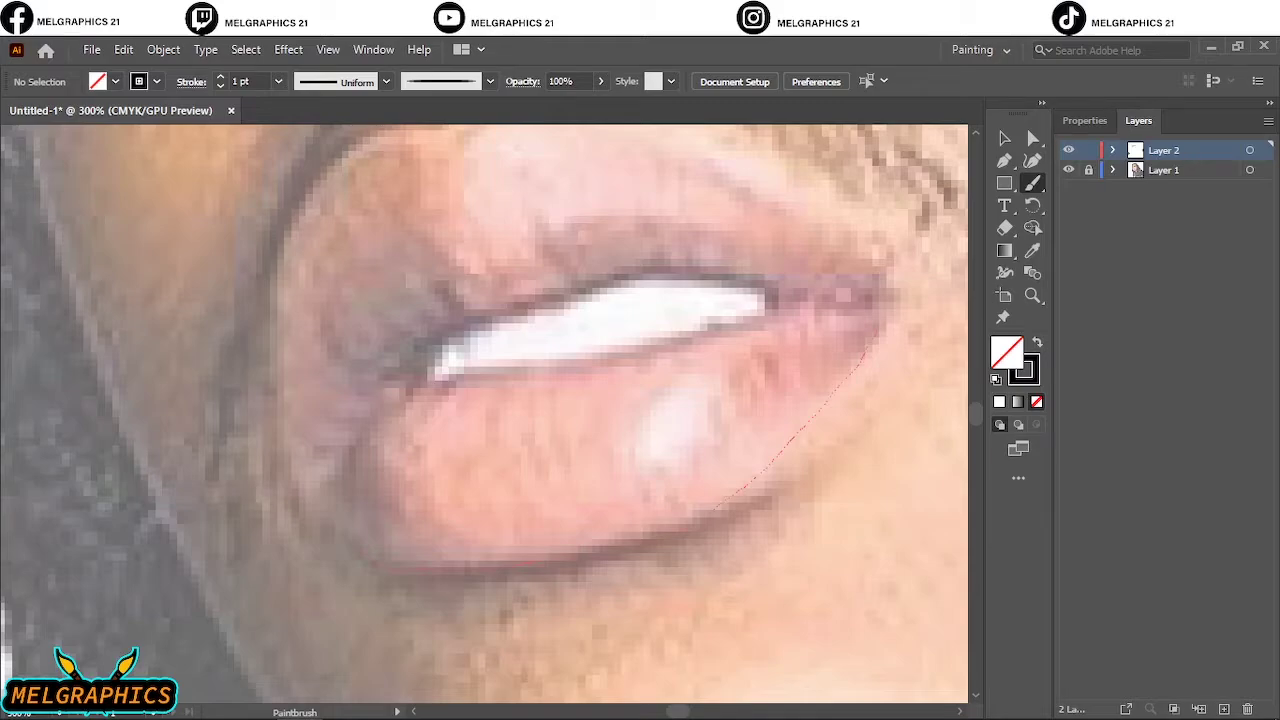
left_click_drag(733, 492, 328, 531)
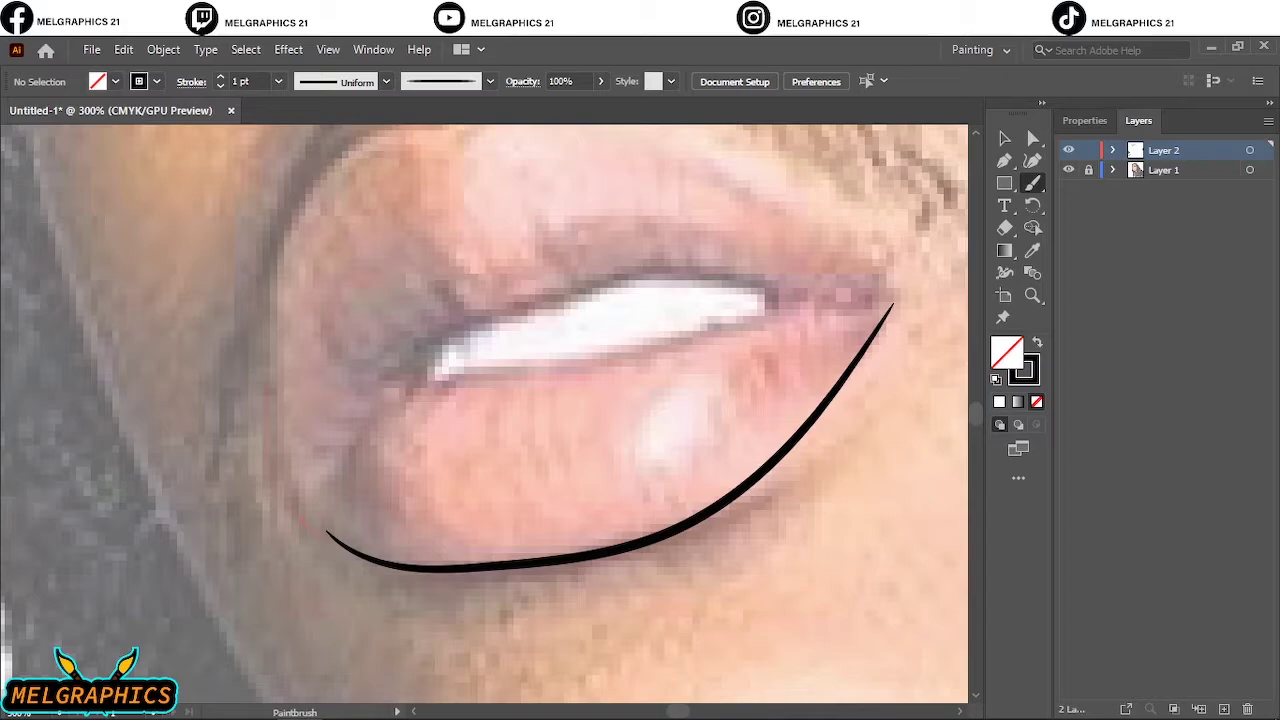
Outline the far side of the mouth and the whole upper lip to the near corner in one stroke, replacing the shorter first attempt.
left_click_drag(330, 540, 425, 127)
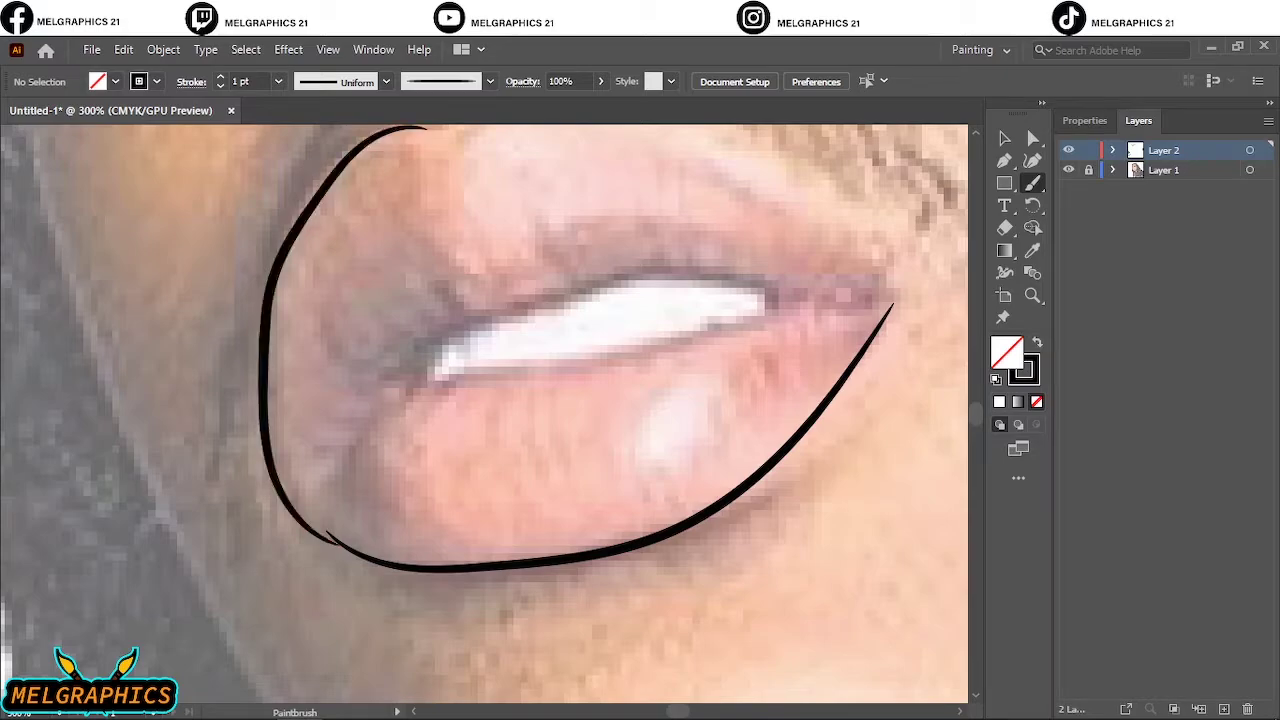
scroll(484, 413, "left", 7)
scroll(484, 413, "up", 3)
scroll(484, 413, "right", 4)
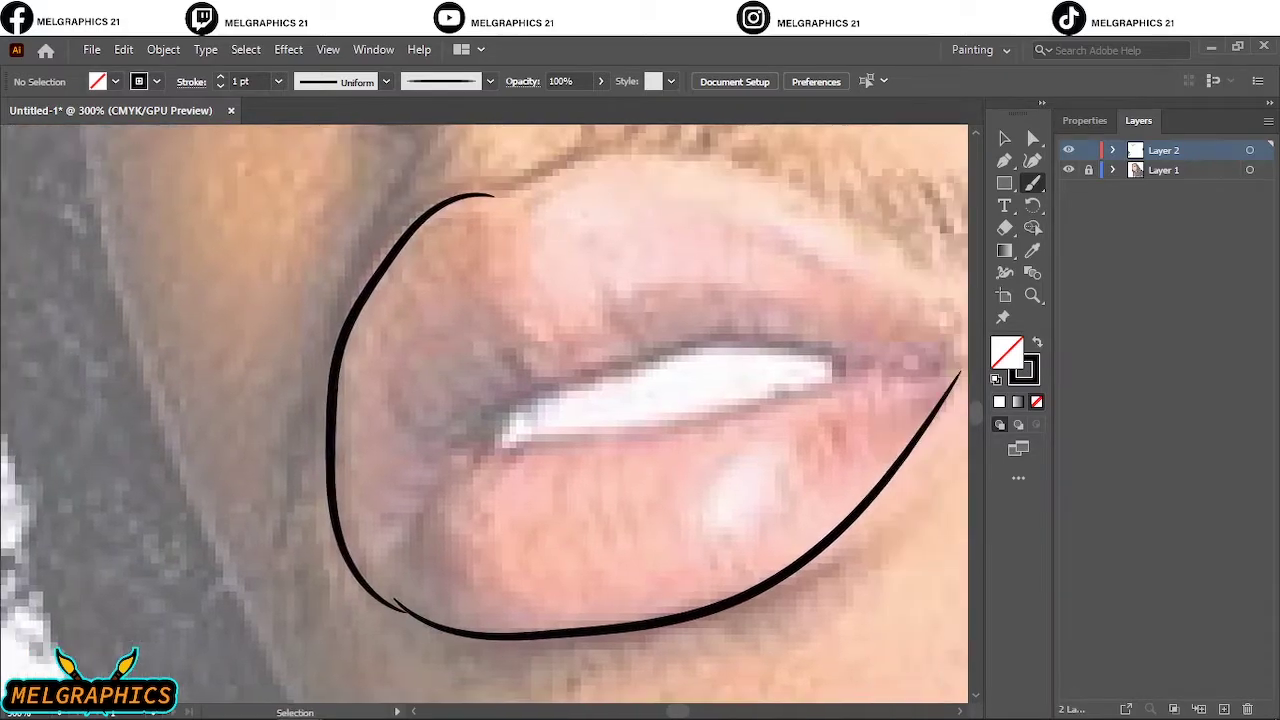
scroll(484, 413, "right", 1)
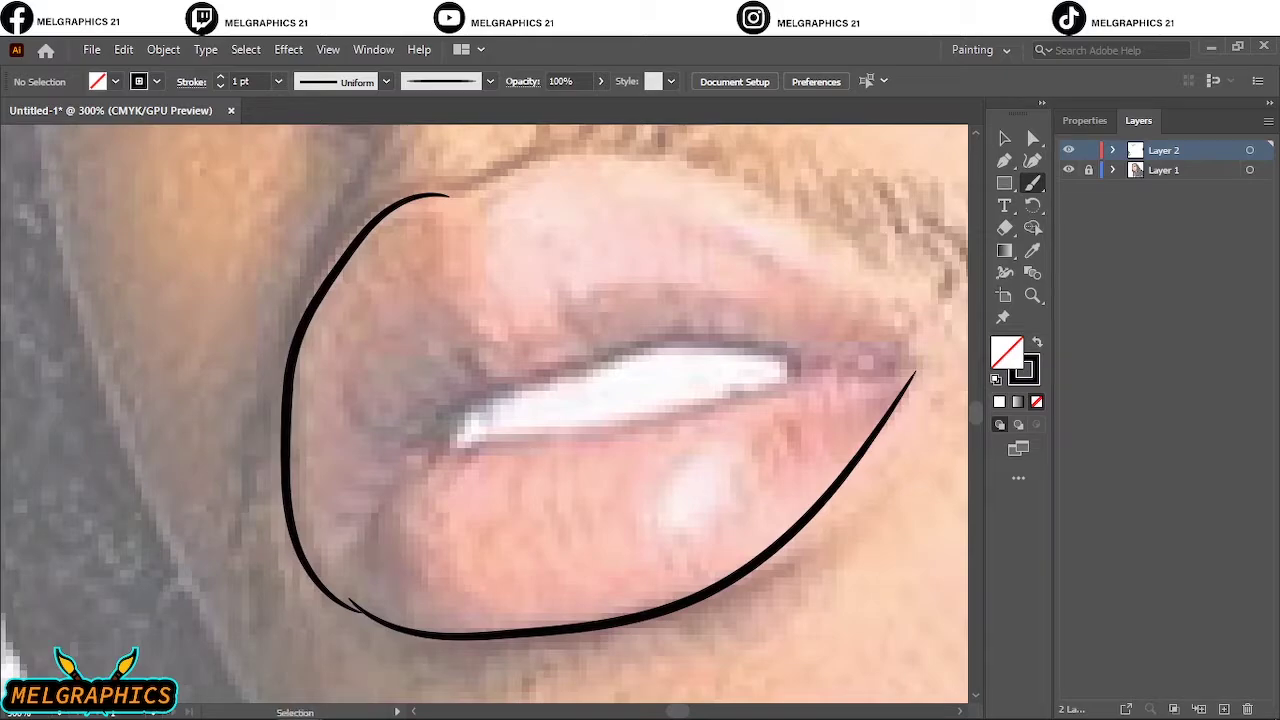
key("ctrl+z")
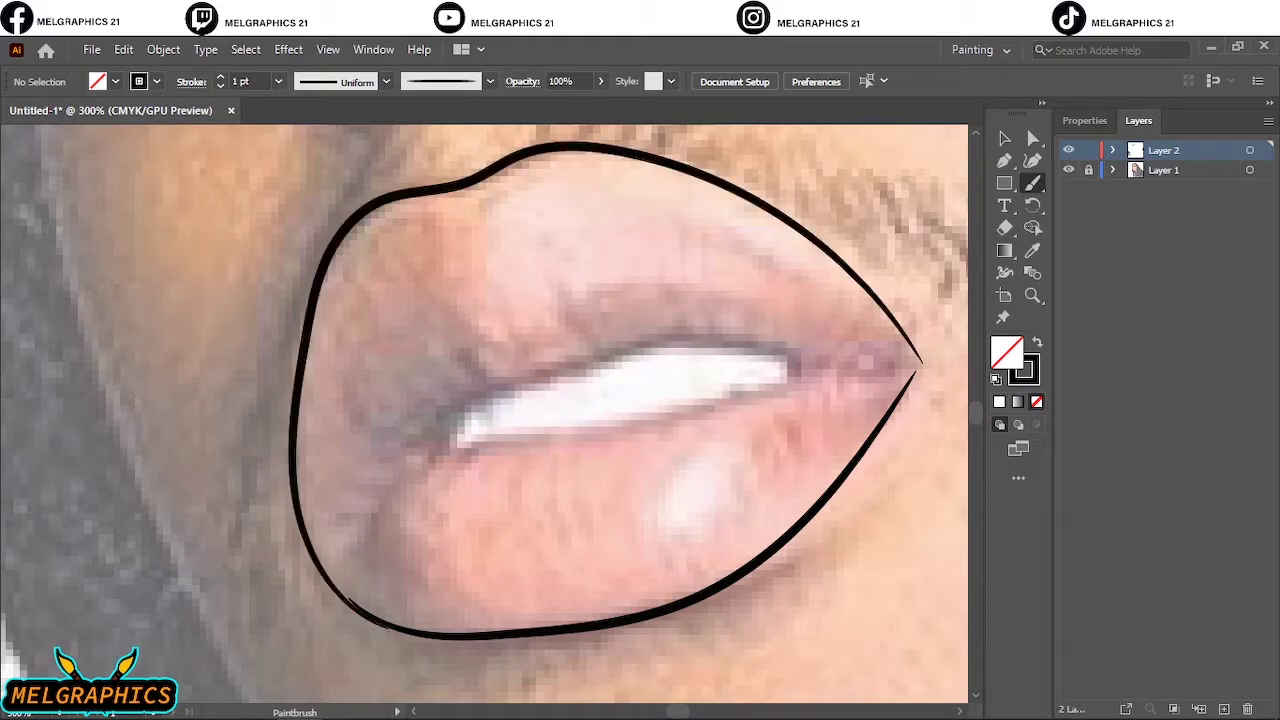
Trace the lower lip's upper edge in one stroke from the far side of the mouth, beneath the teeth, to the near corner.
scroll(396, 524, "up", 2)
scroll(236, 500, "down", 1)
scroll(236, 500, "down", 1)
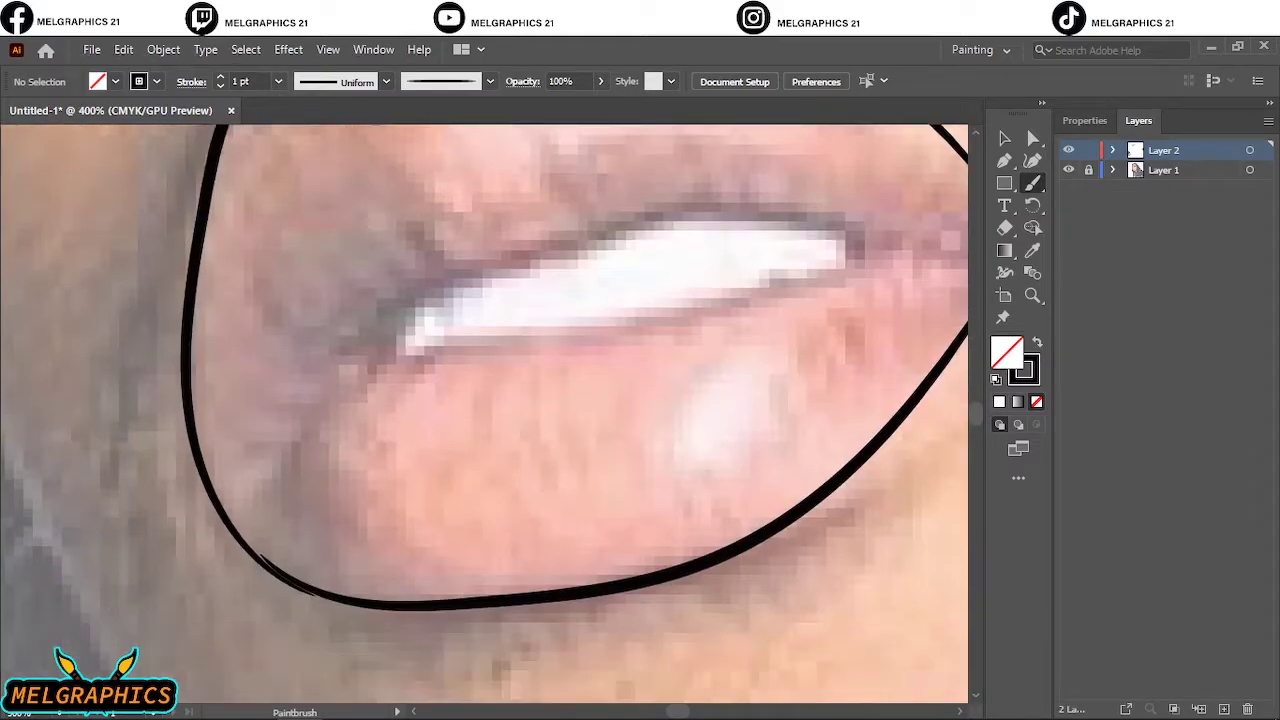
scroll(484, 413, "right", 5)
scroll(484, 413, "up", 4)
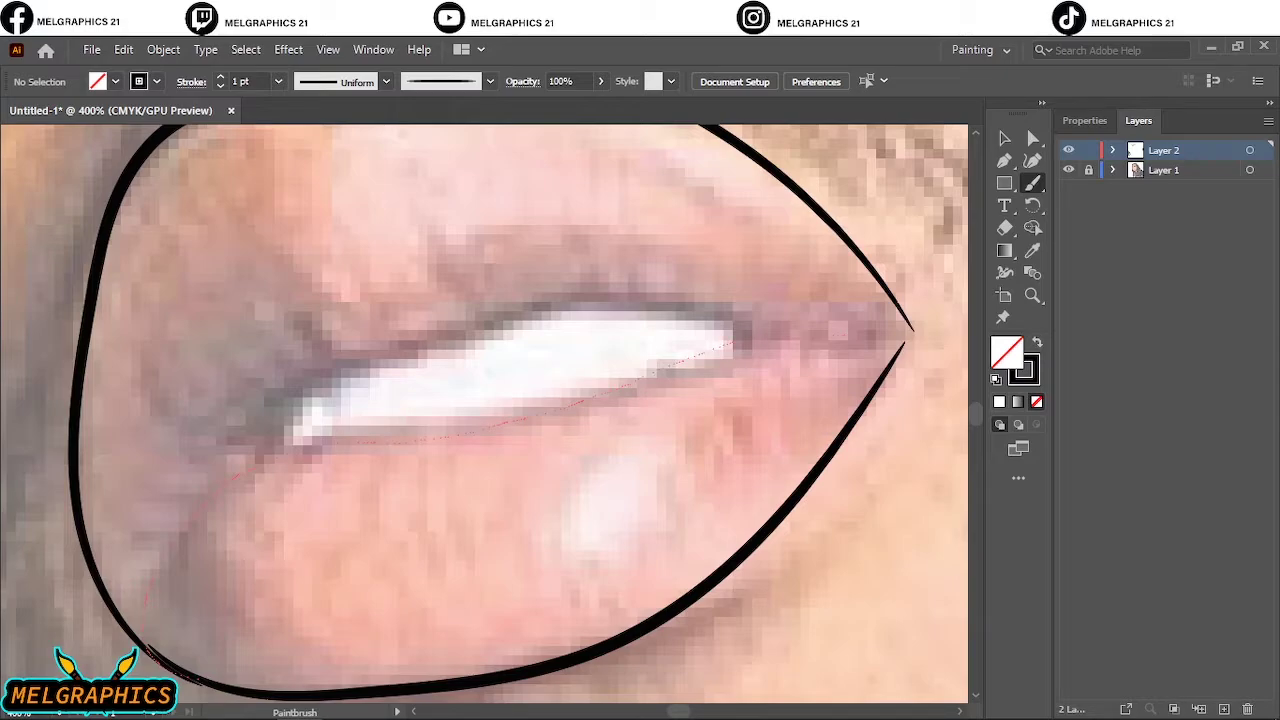
left_click_drag(735, 343, 905, 336)
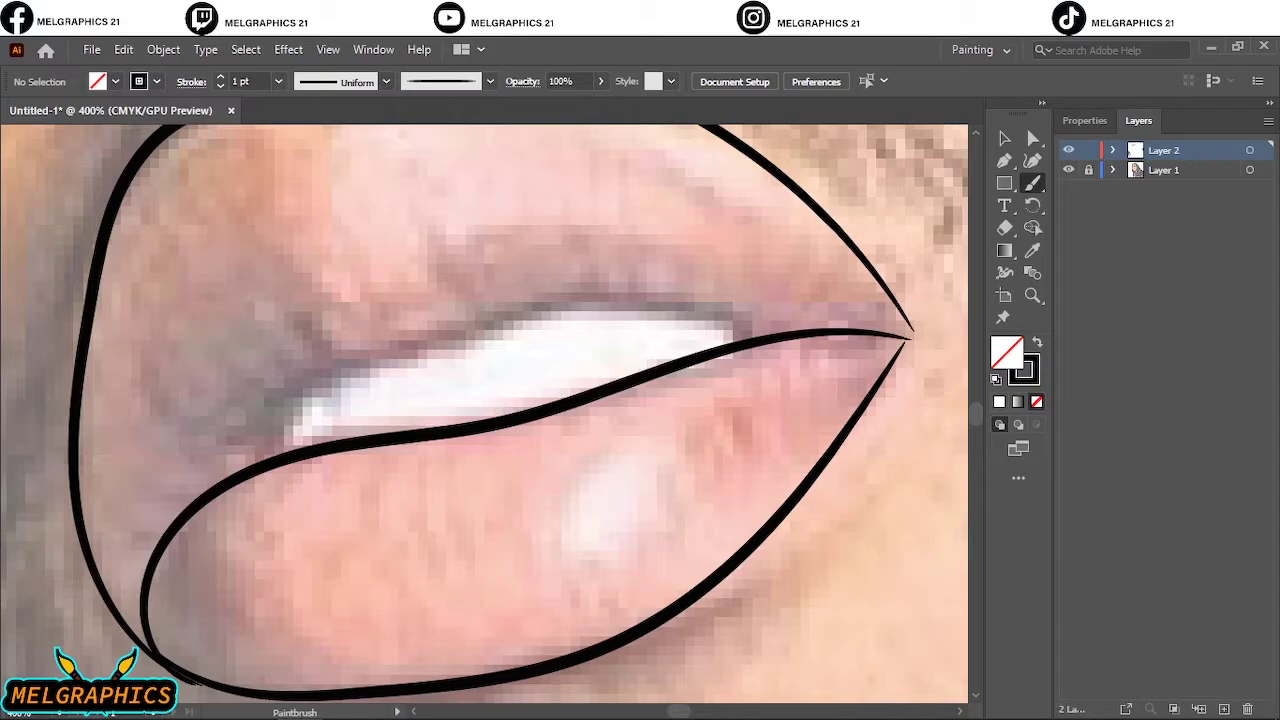
Examine the lower lip outline, especially where the strokes meet at the far side of the mouth.
scroll(484, 413, "down", 1)
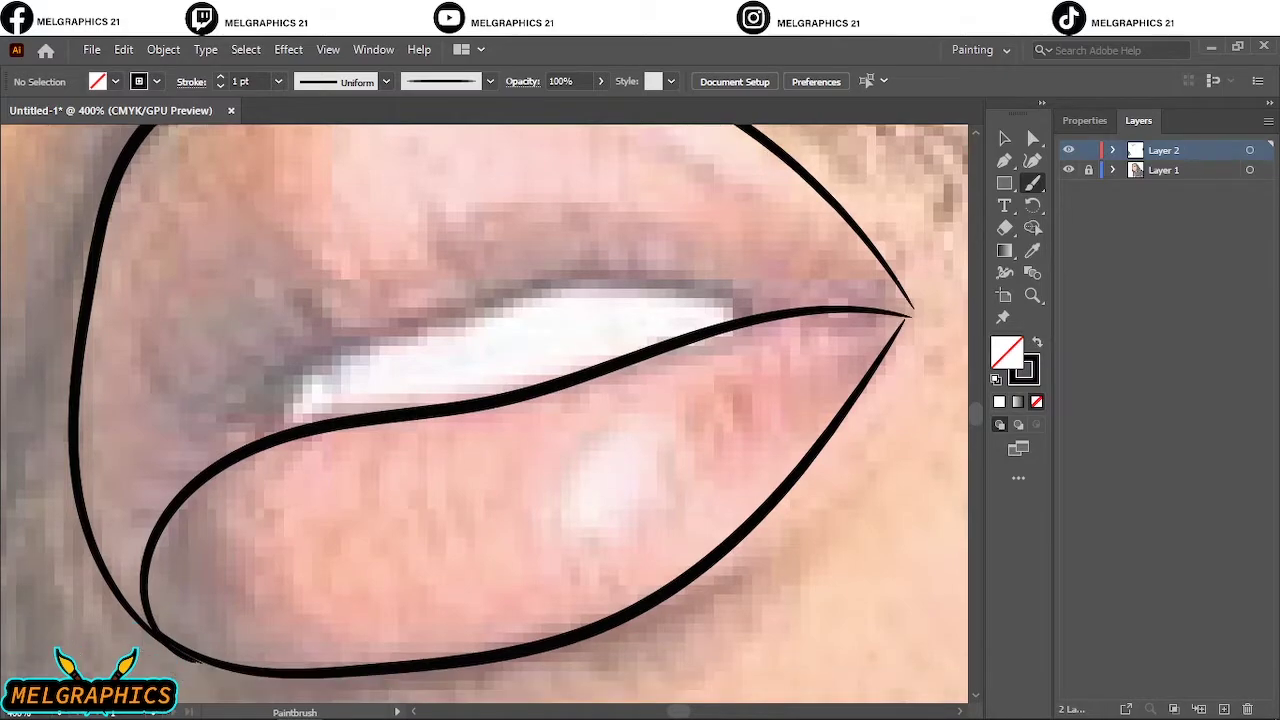
scroll(484, 413, "down", 1)
scroll(484, 413, "down", 4)
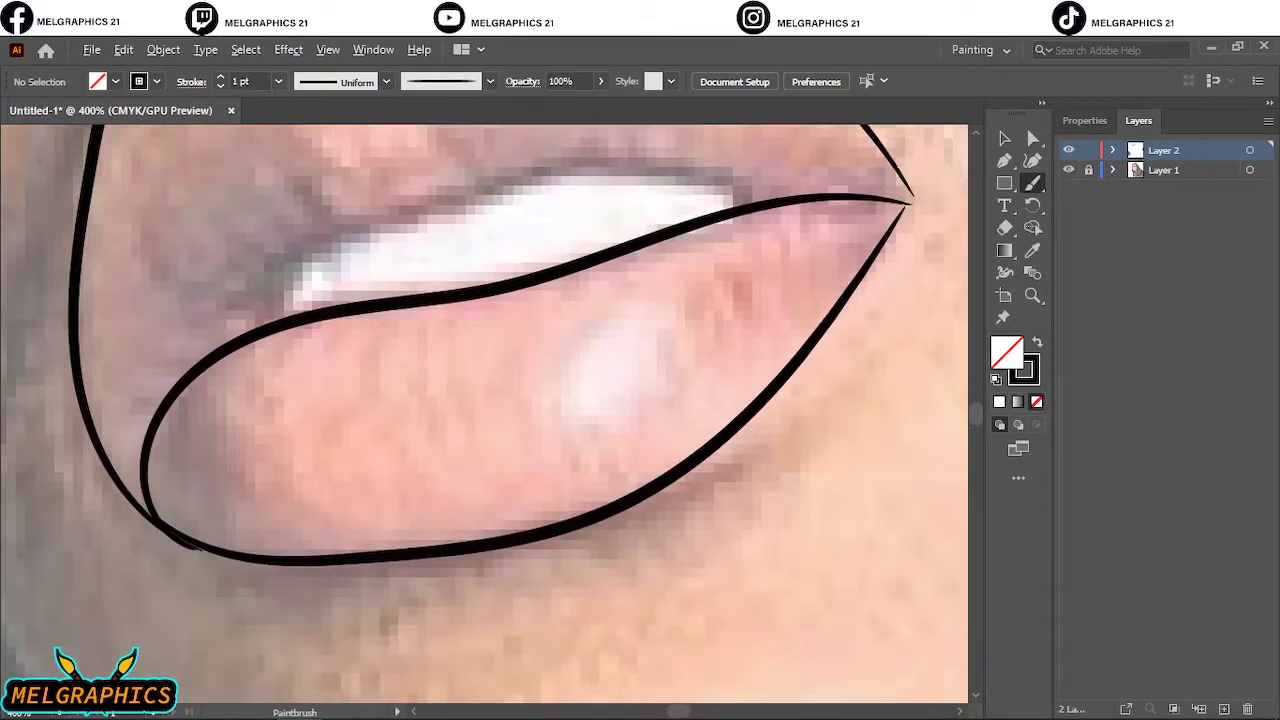
scroll(149, 554, "up", 2)
scroll(484, 413, "left", 4)
scroll(484, 413, "up", 5)
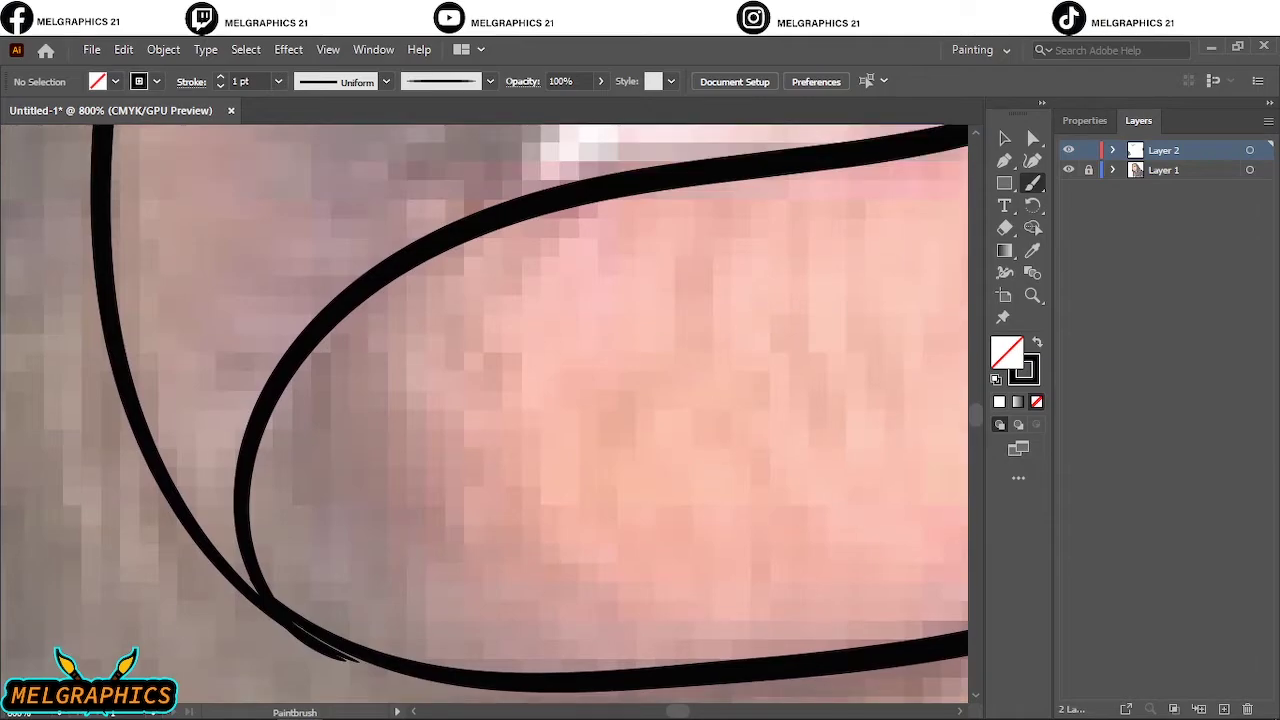
scroll(484, 413, "down", 4)
scroll(484, 413, "down", 5)
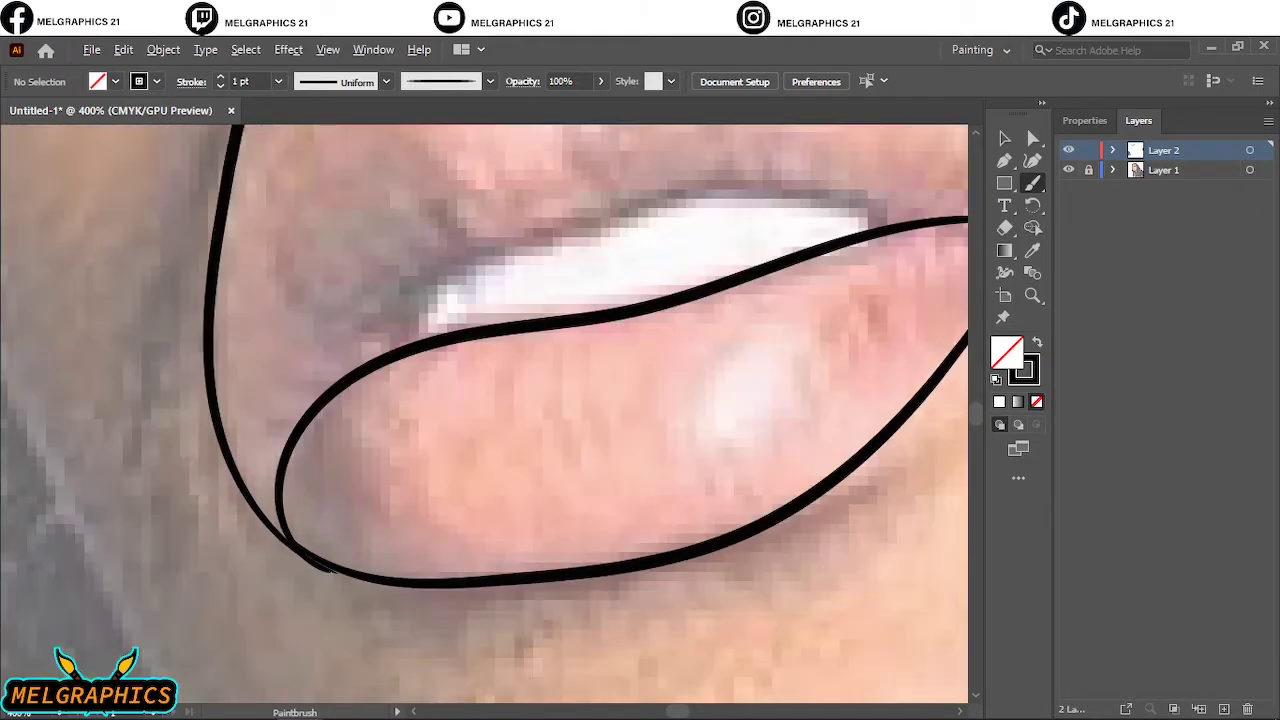
scroll(484, 413, "down", 3)
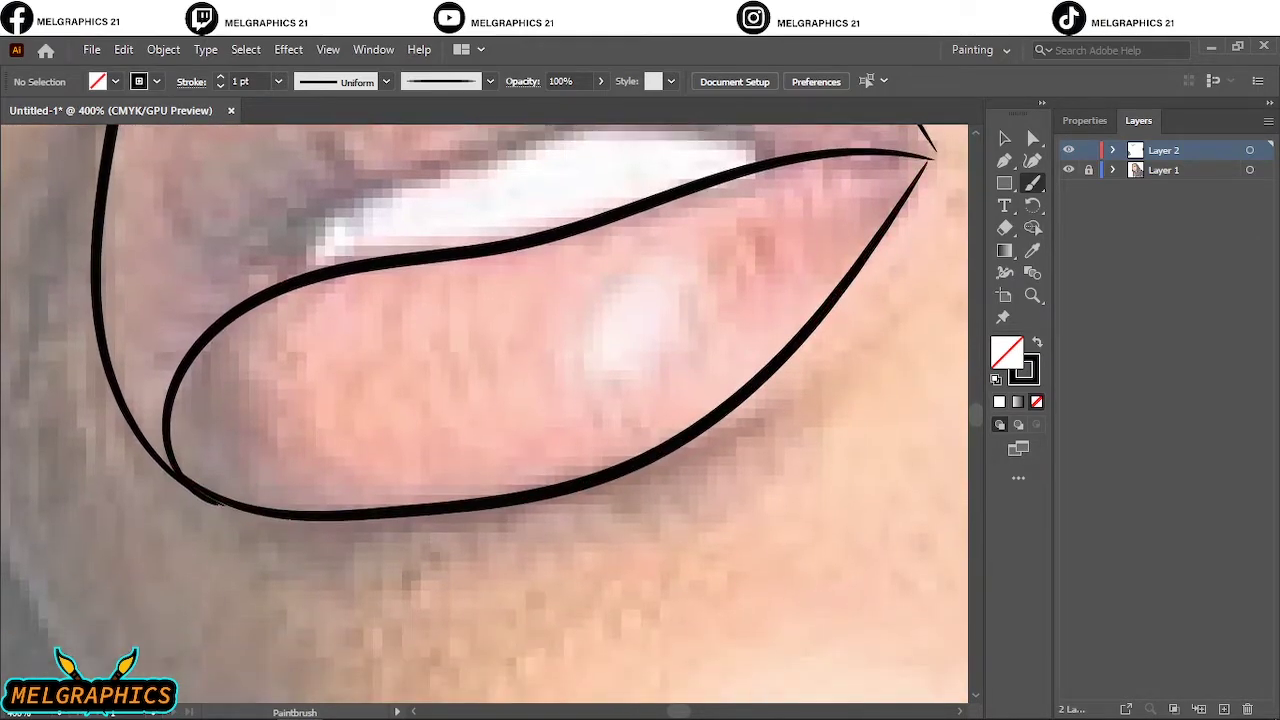
Close the near mouth corner with a short curved stroke joining the upper and lower lip outlines.
scroll(484, 413, "up", 6)
scroll(935, 279, "up", 3)
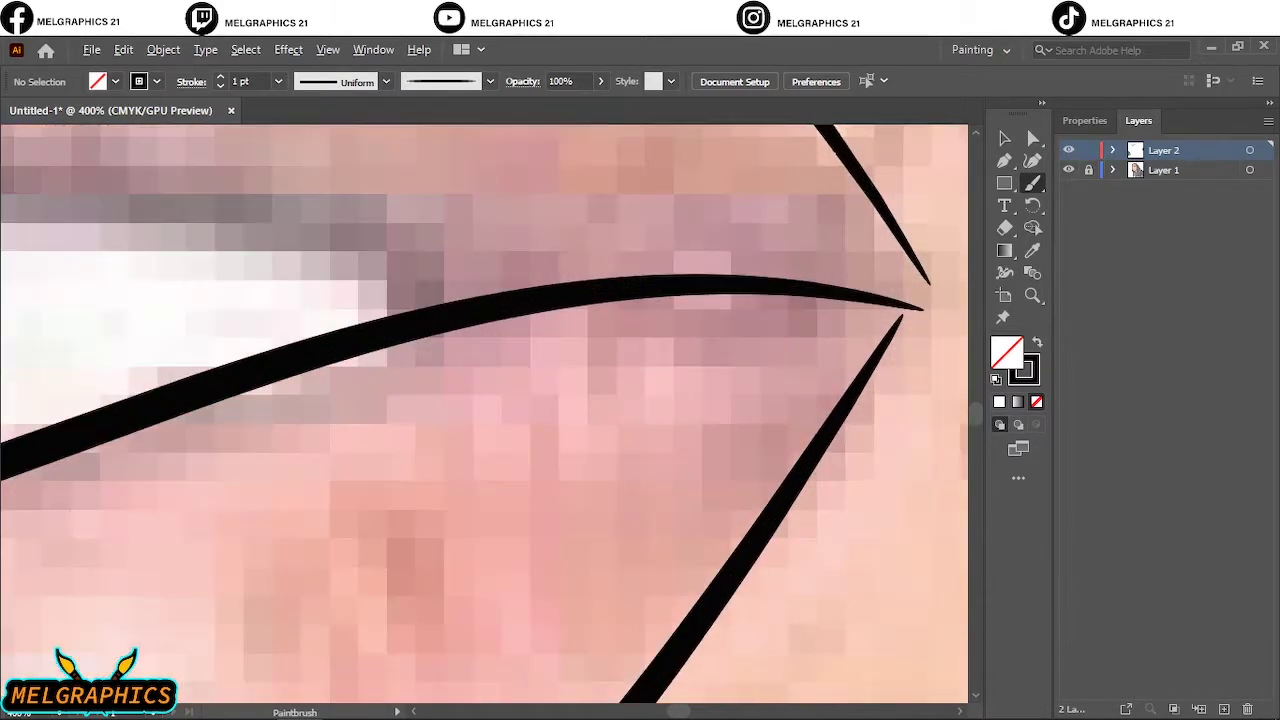
scroll(934, 279, "down", 1)
scroll(934, 279, "right", 6)
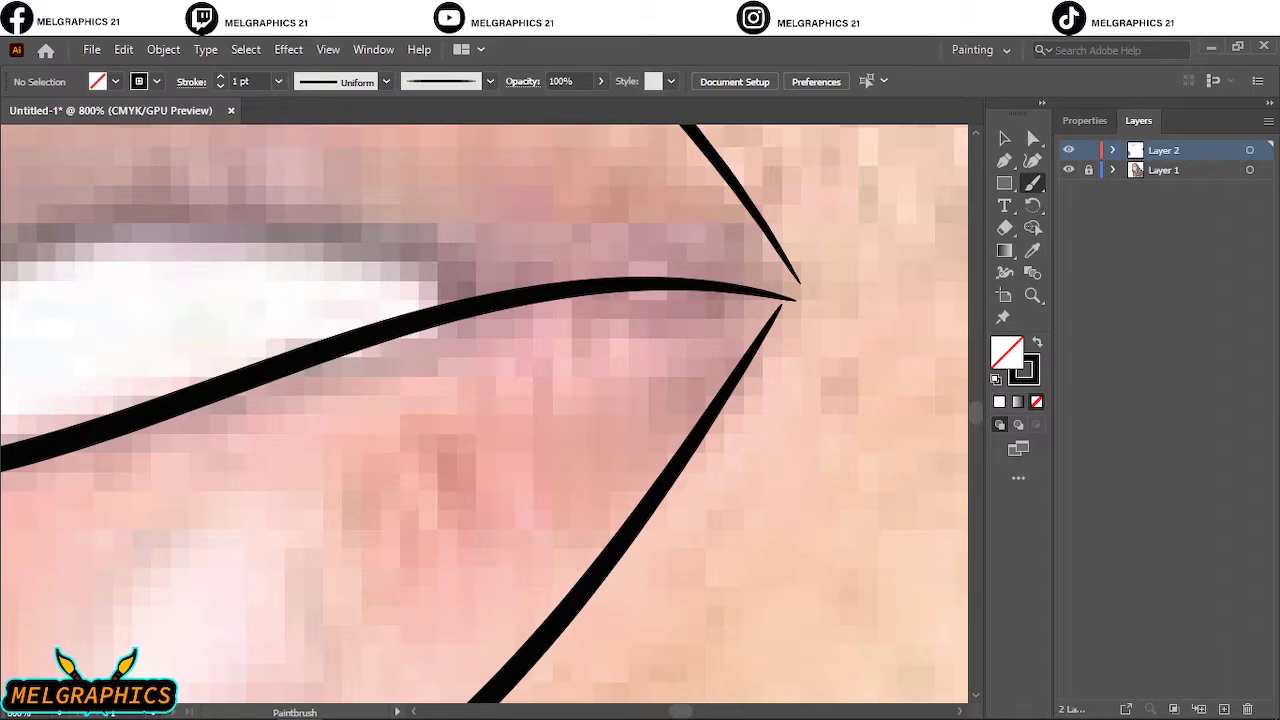
left_click_drag(733, 380, 752, 355)
left_click_drag(698, 148, 690, 132)
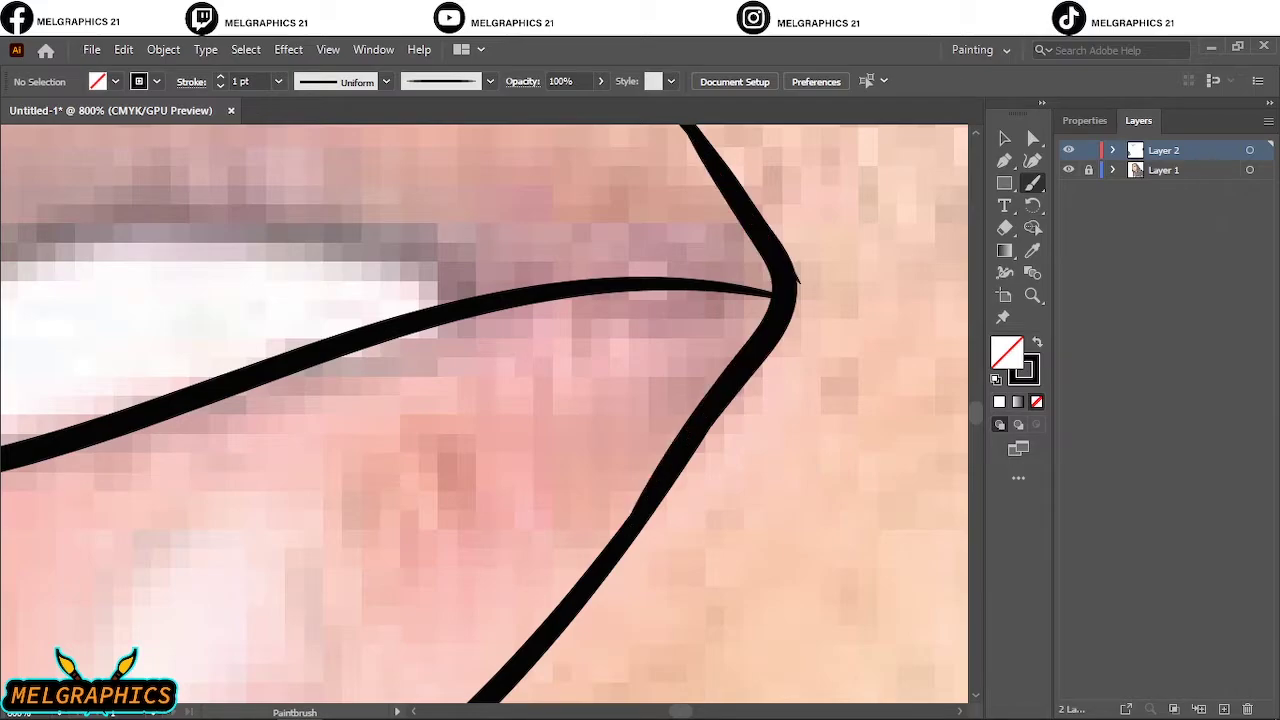
Paint the upper lip's inner edge above the teeth, ending on the line between the lips near the mouth corner.
scroll(631, 355, "left", 8)
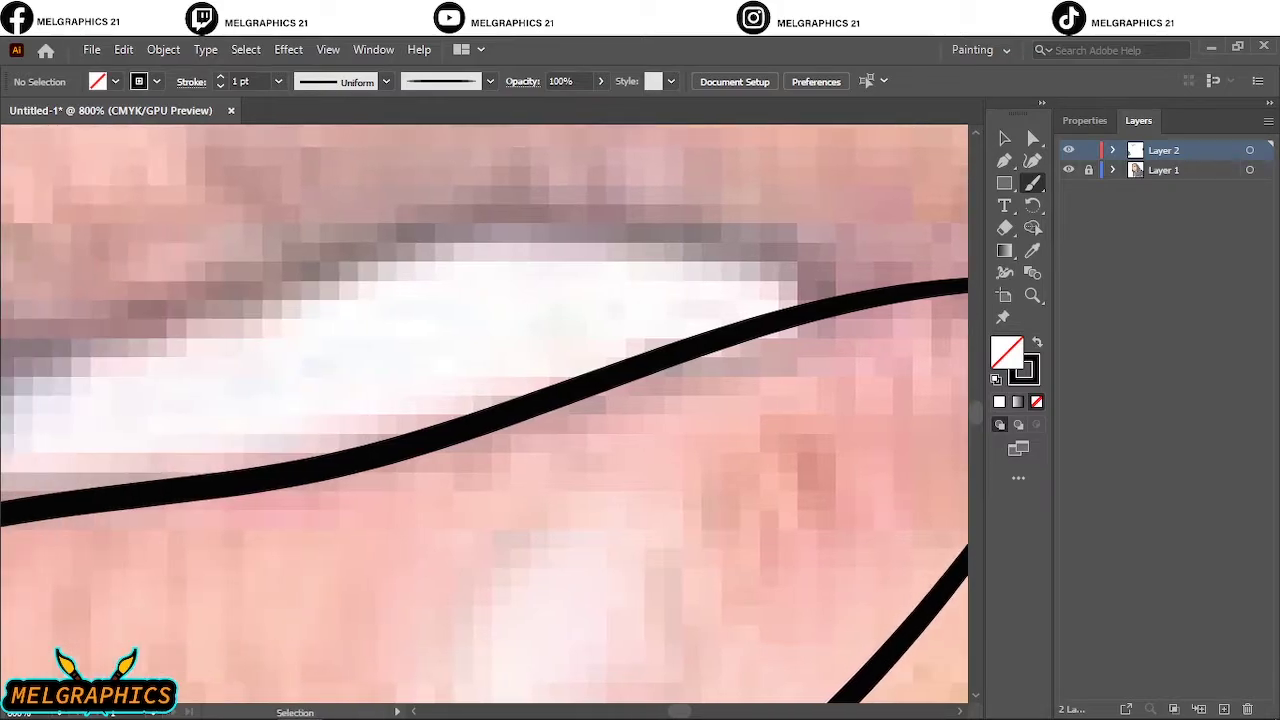
scroll(631, 355, "down", 3)
scroll(531, 363, "up", 2)
scroll(531, 363, "up", 1)
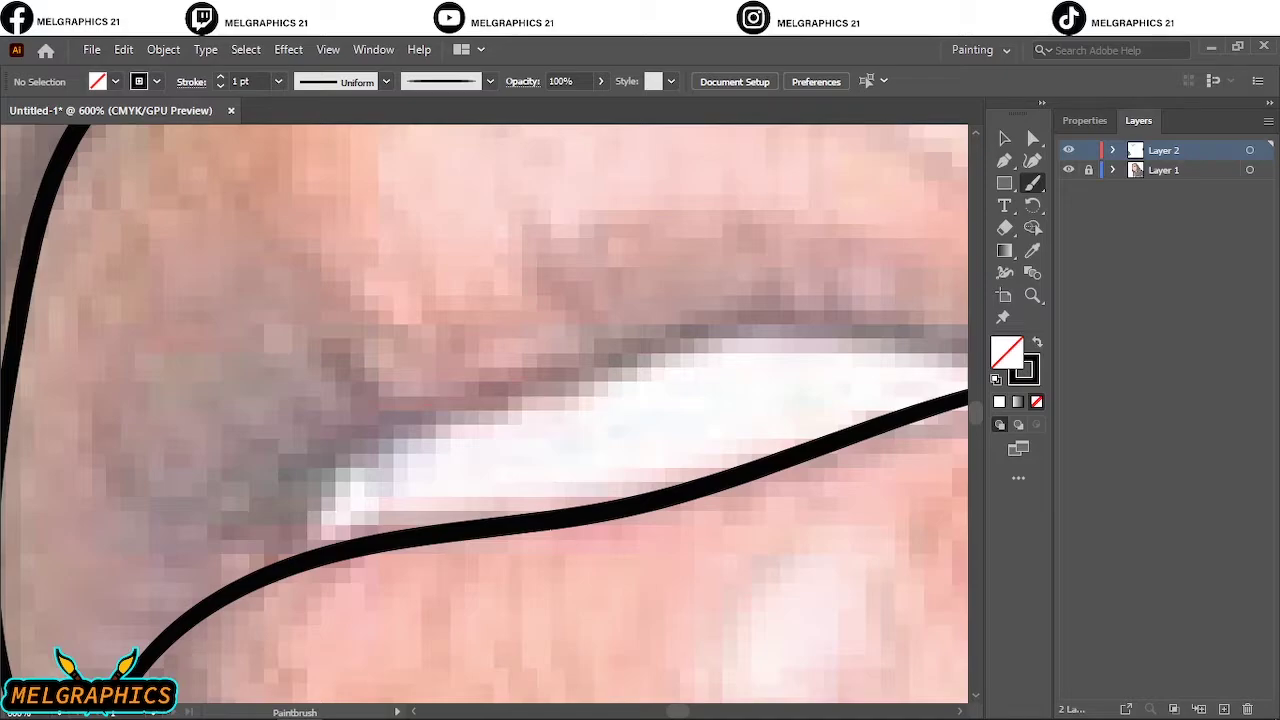
left_click_drag(348, 398, 980, 376)
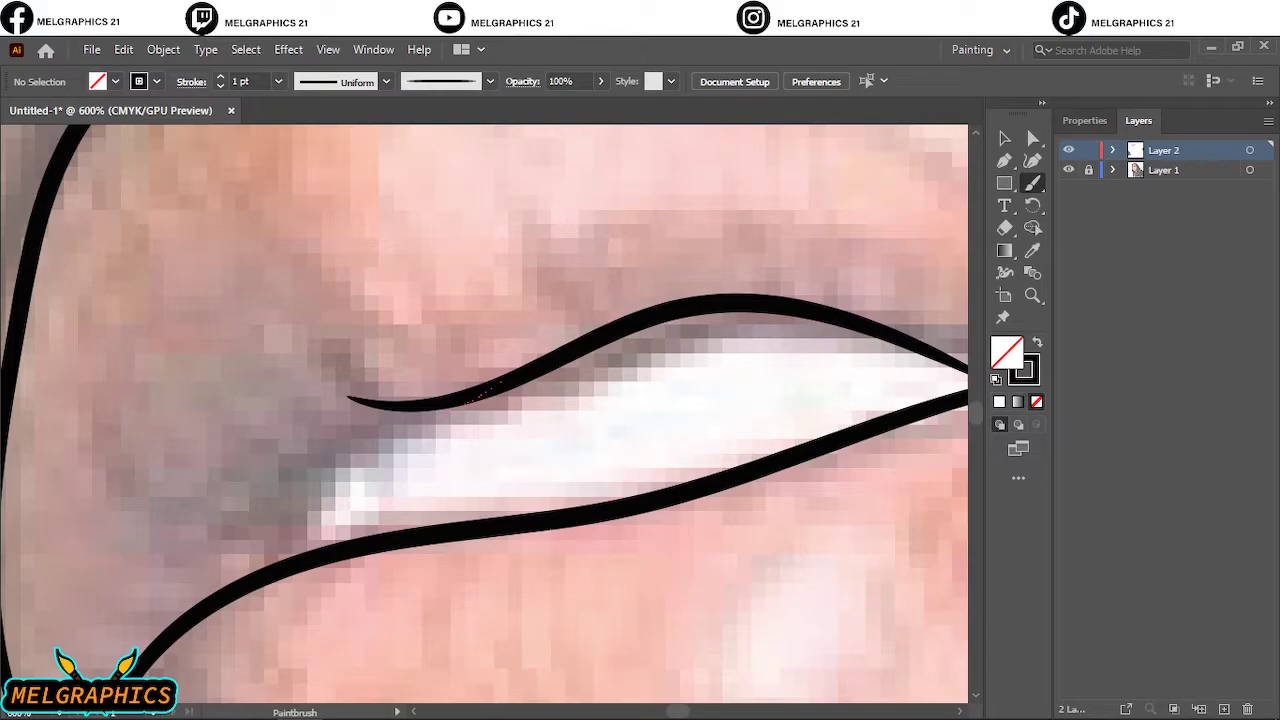
Paint the curve closing the far side of the mouth opening down to the lower lip, replacing the first attempt.
left_click_drag(488, 395, 285, 558)
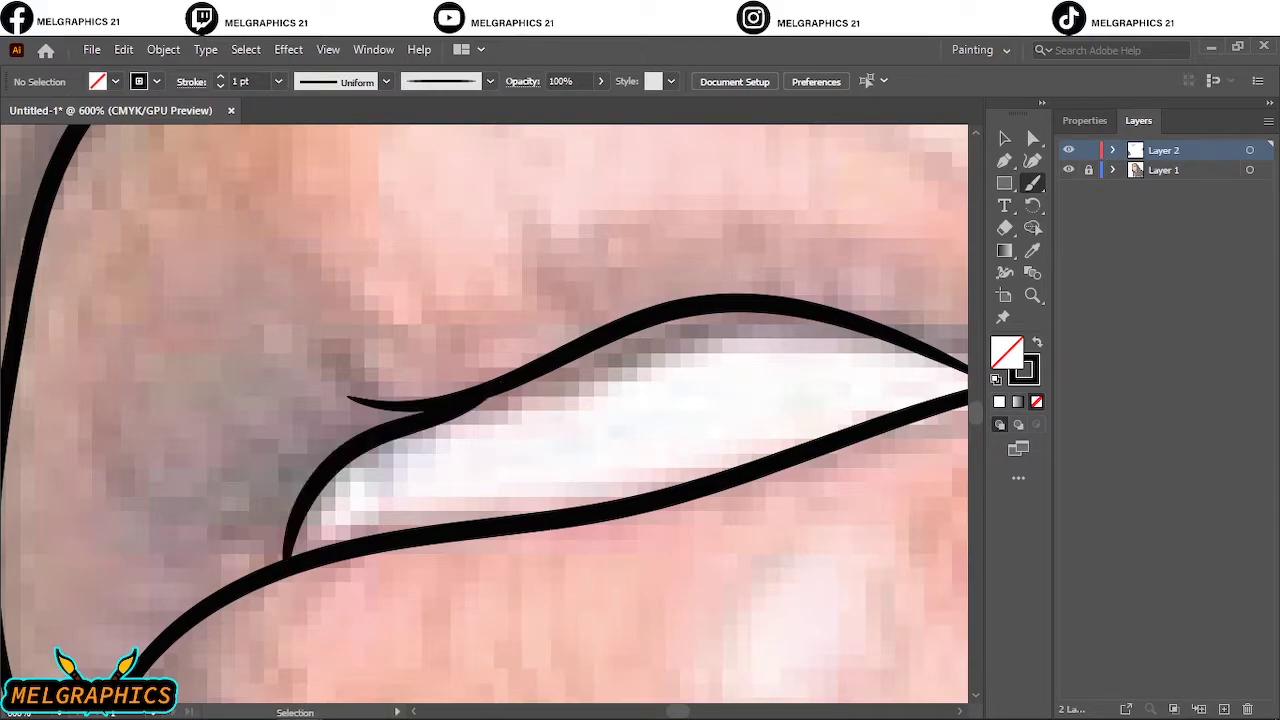
key("ctrl+z")
scroll(484, 414, "right", 2)
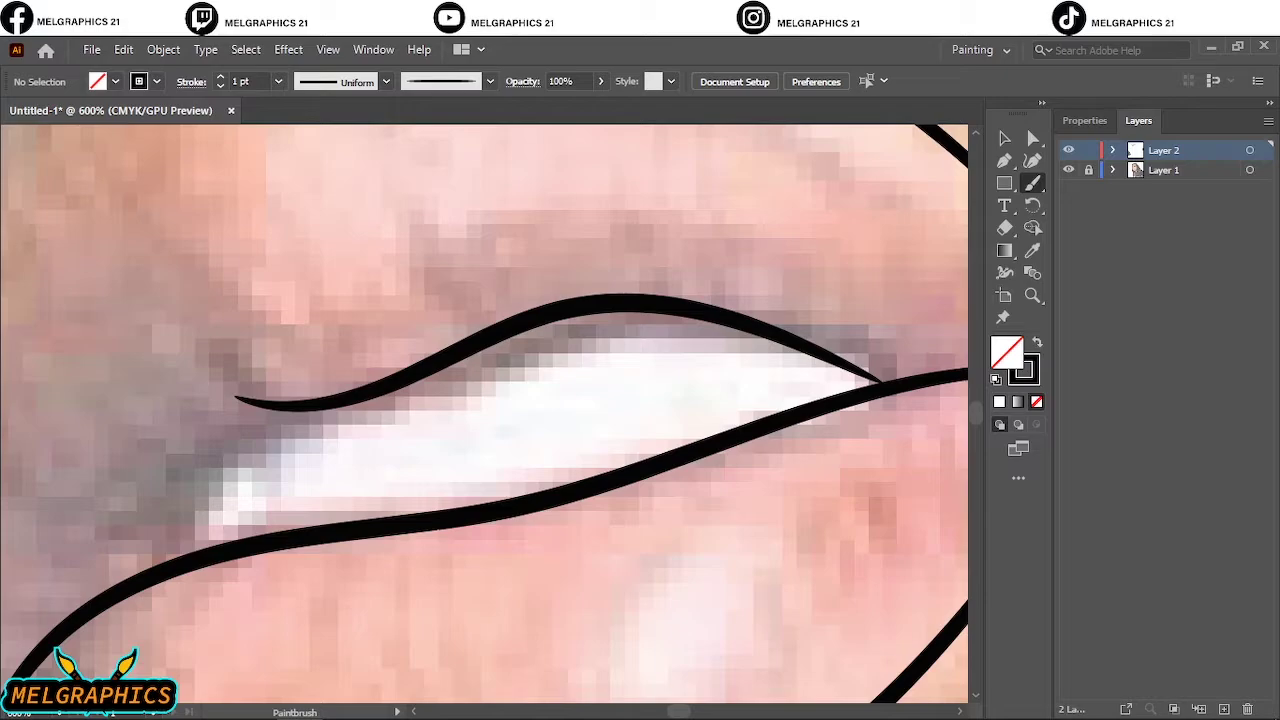
left_click_drag(295, 407, 148, 565)
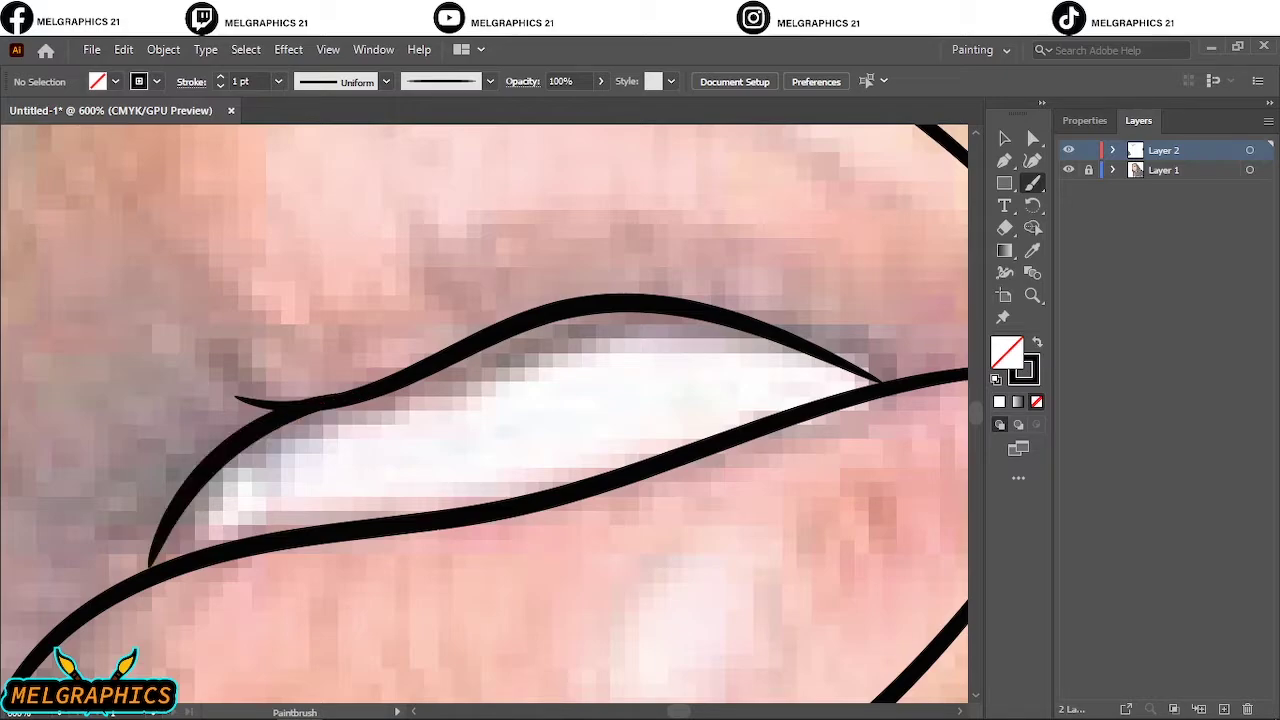
Thicken the tapered lower end of the mouth opening's far-side curve with a short stroke that joins it to the lower lip line.
scroll(411, 420, "down", 3)
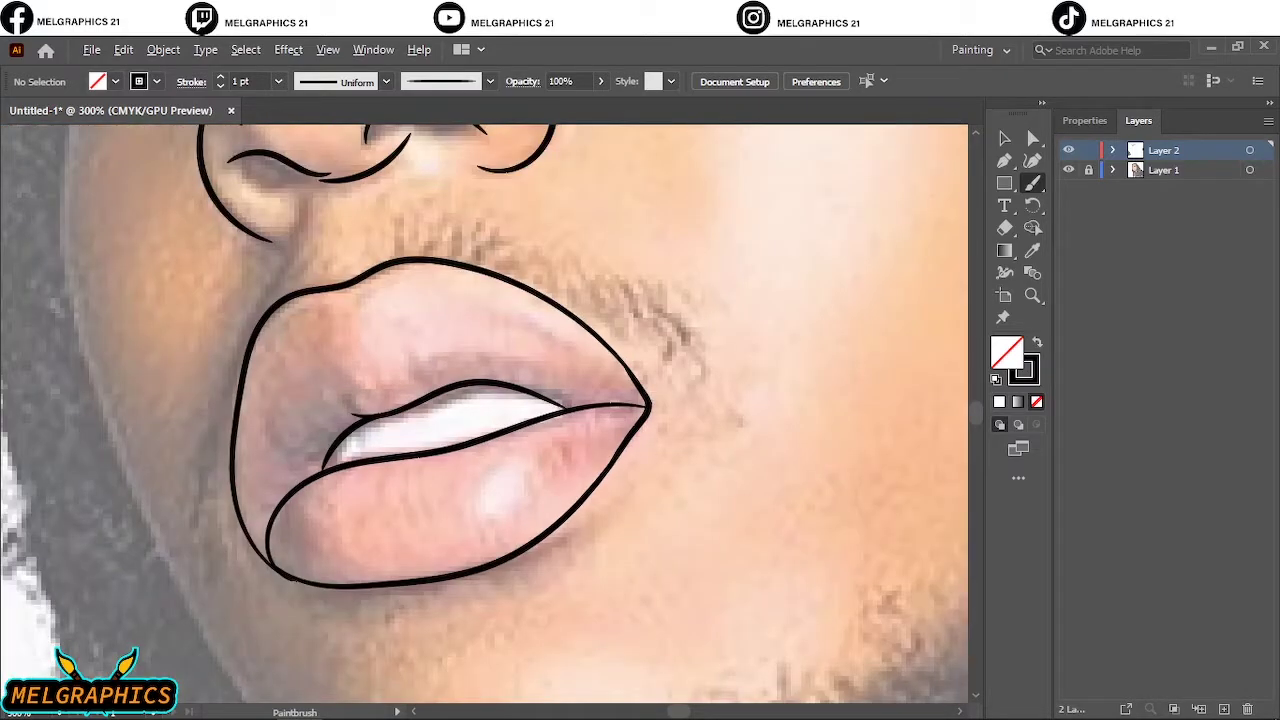
scroll(378, 404, "up", 4)
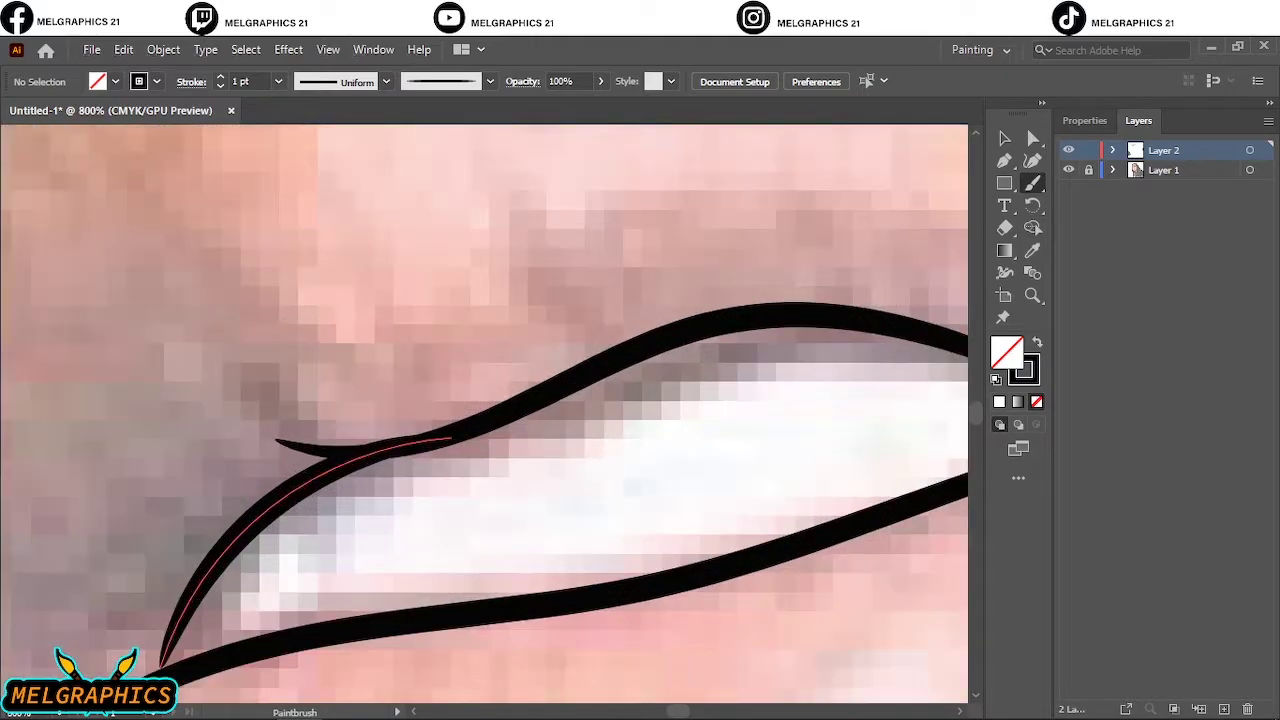
scroll(270, 555, "left", 3)
scroll(270, 555, "down", 2)
scroll(270, 555, "up", 5)
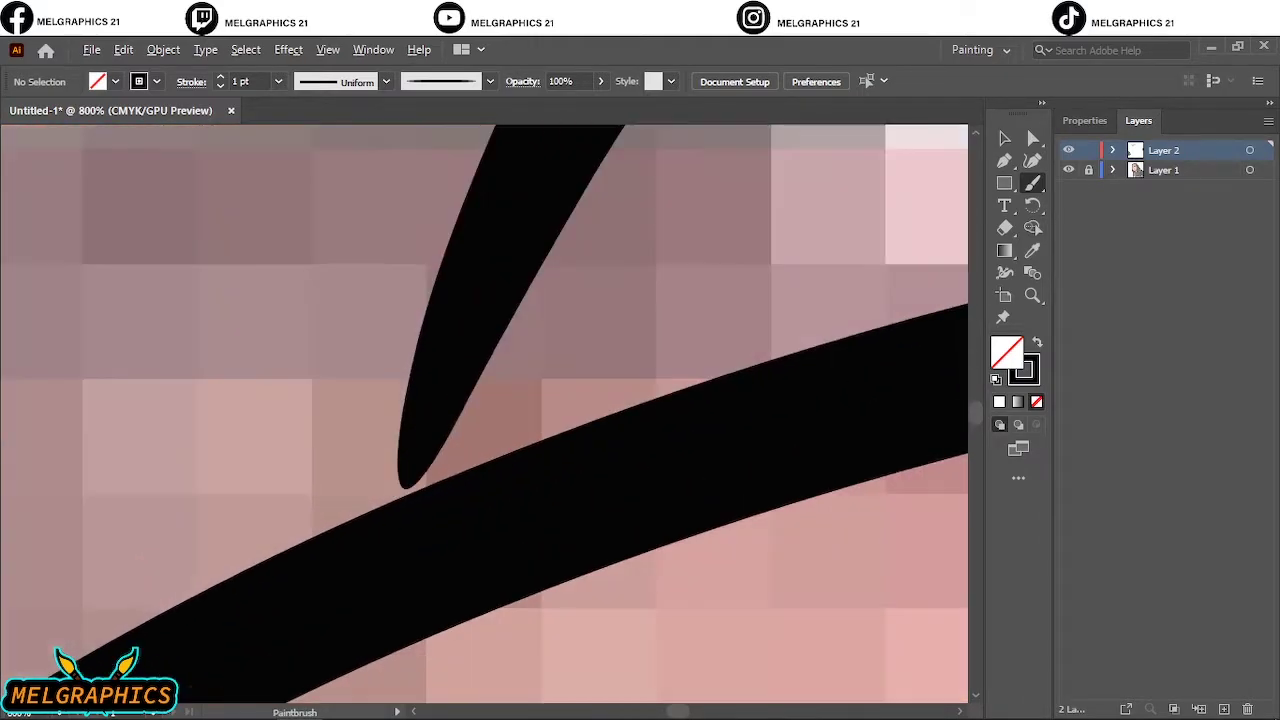
scroll(410, 484, "up", 5)
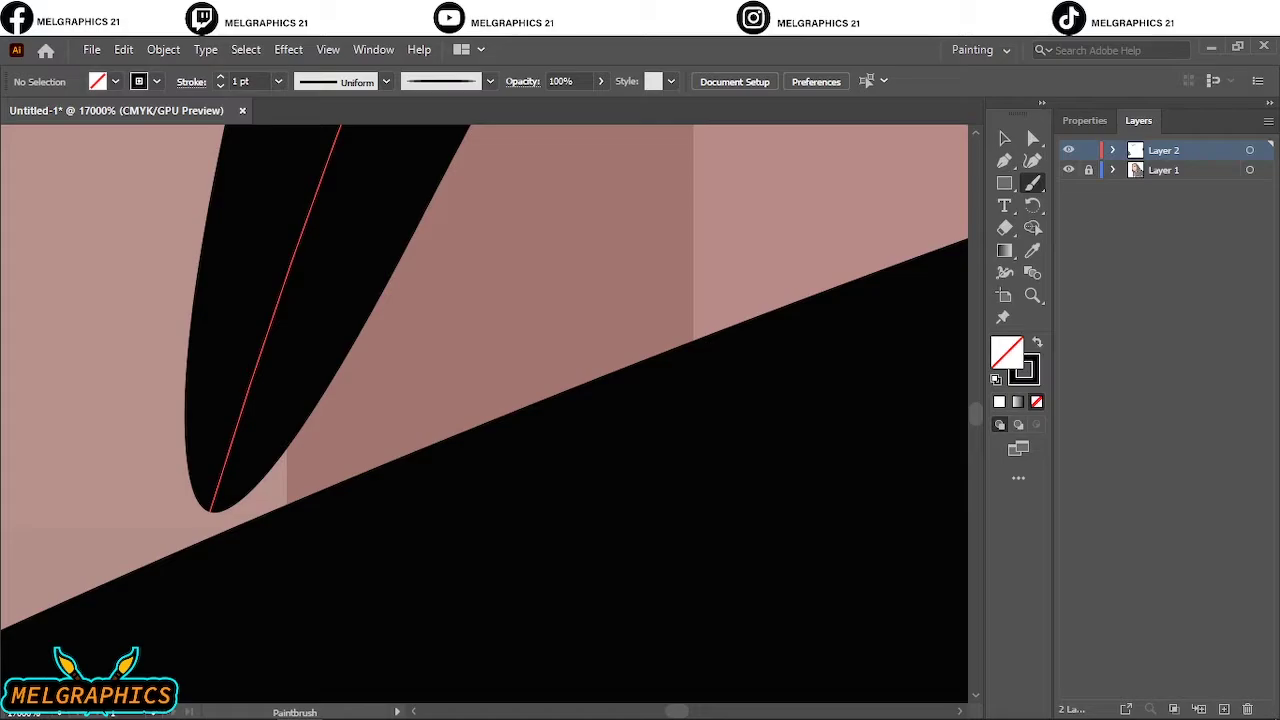
scroll(266, 467, "down", 5)
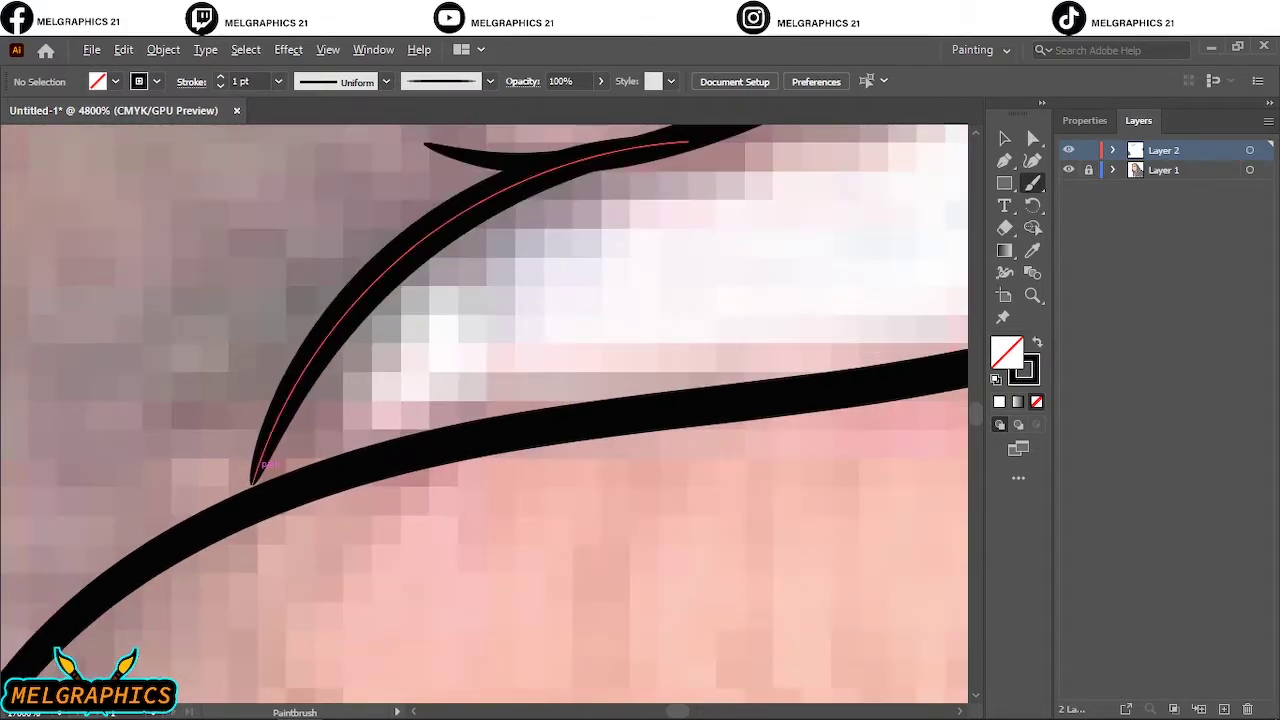
scroll(266, 467, "down", 10)
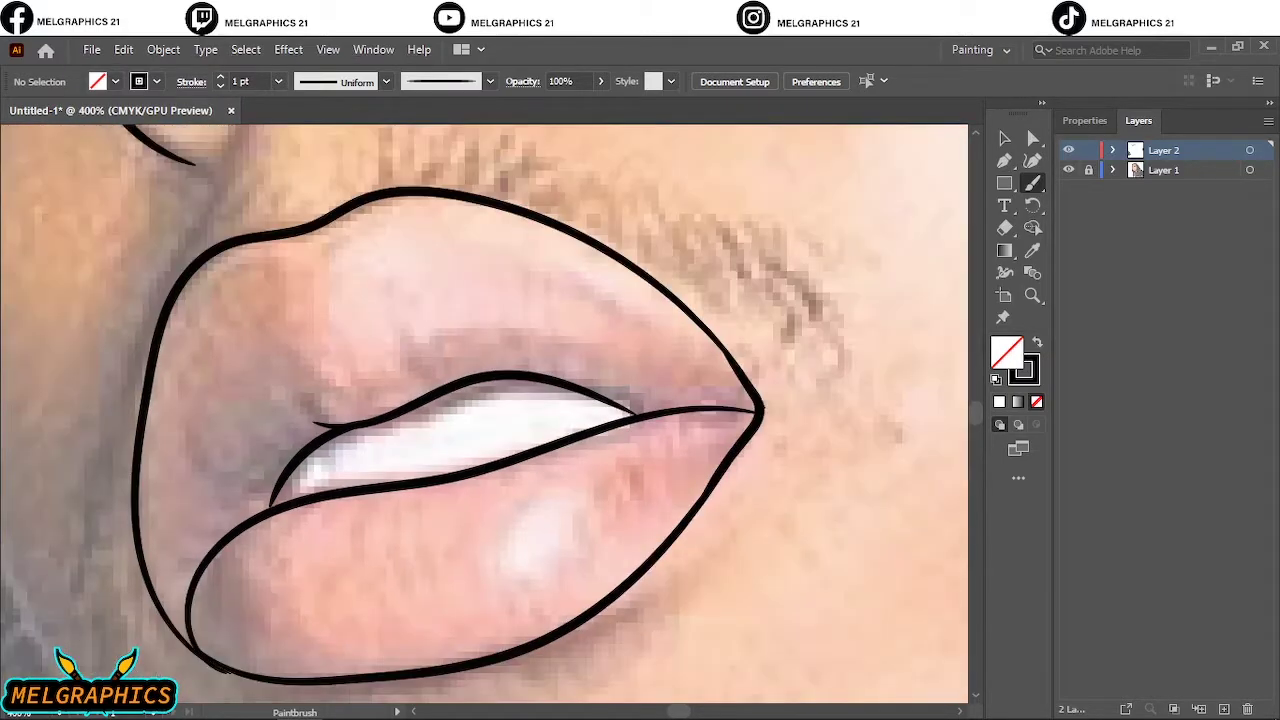
scroll(270, 465, "up", 1)
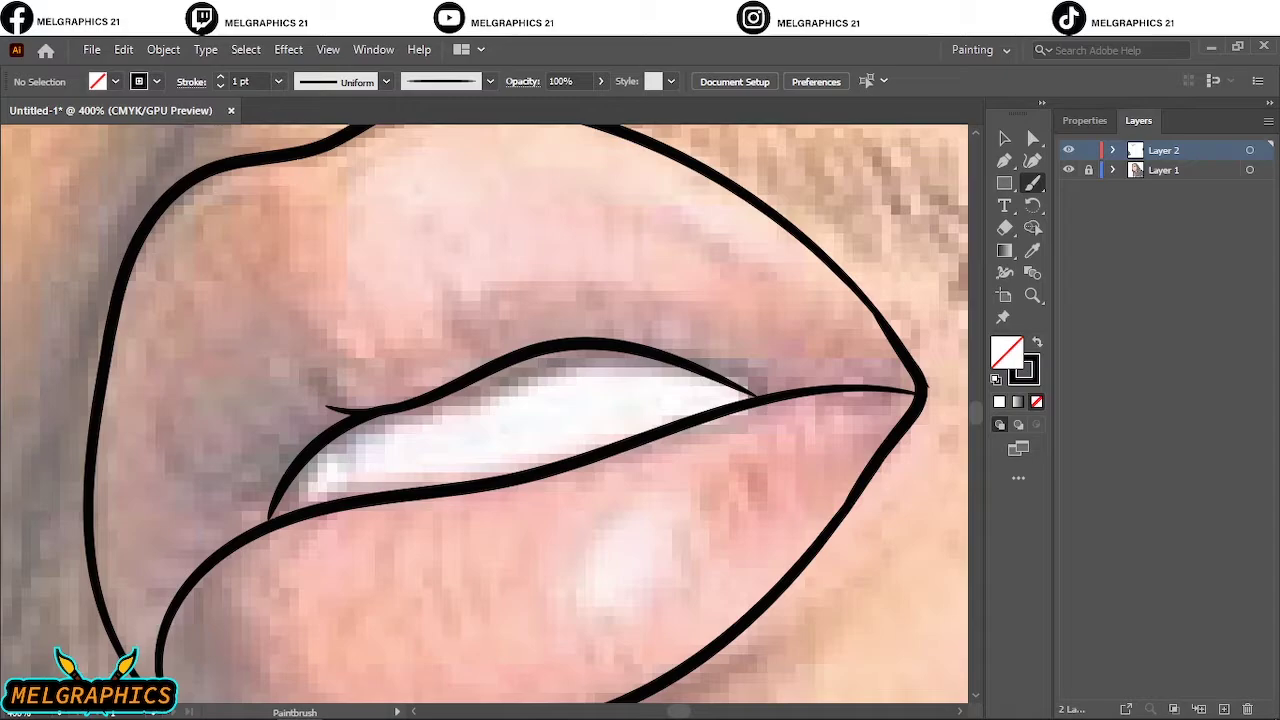
scroll(270, 470, "up", 5)
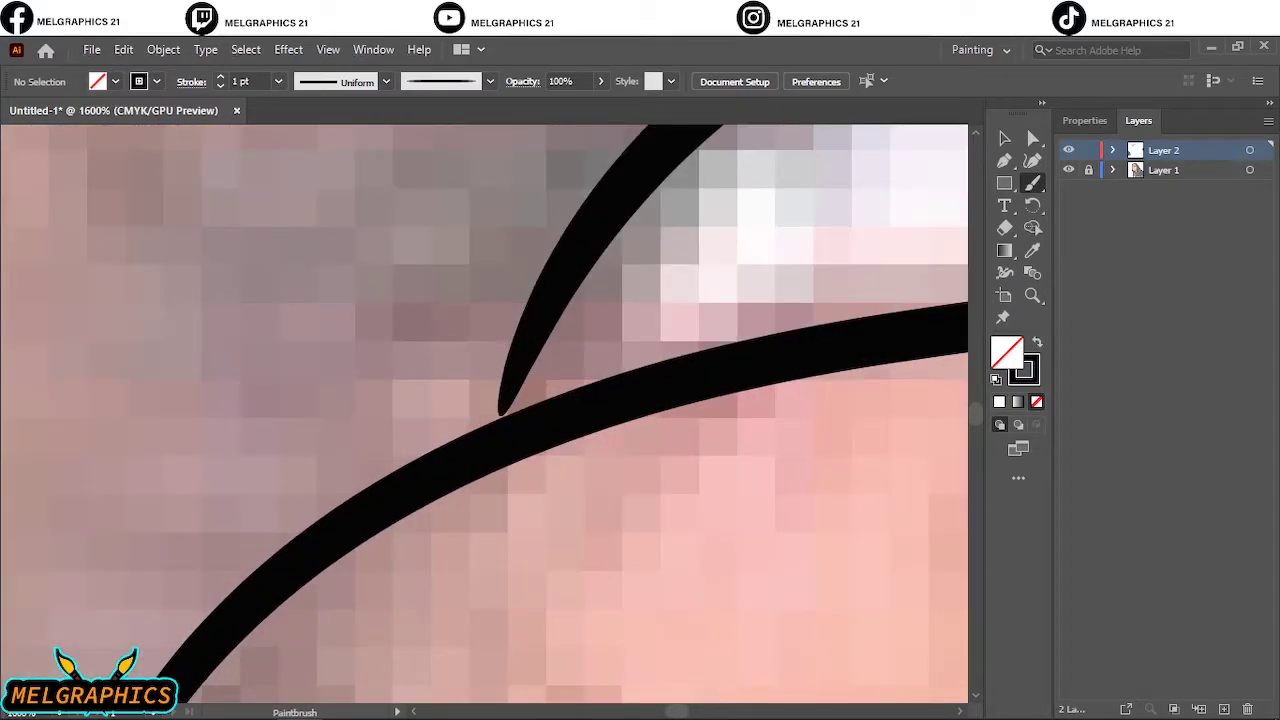
left_click_drag(470, 438, 598, 220)
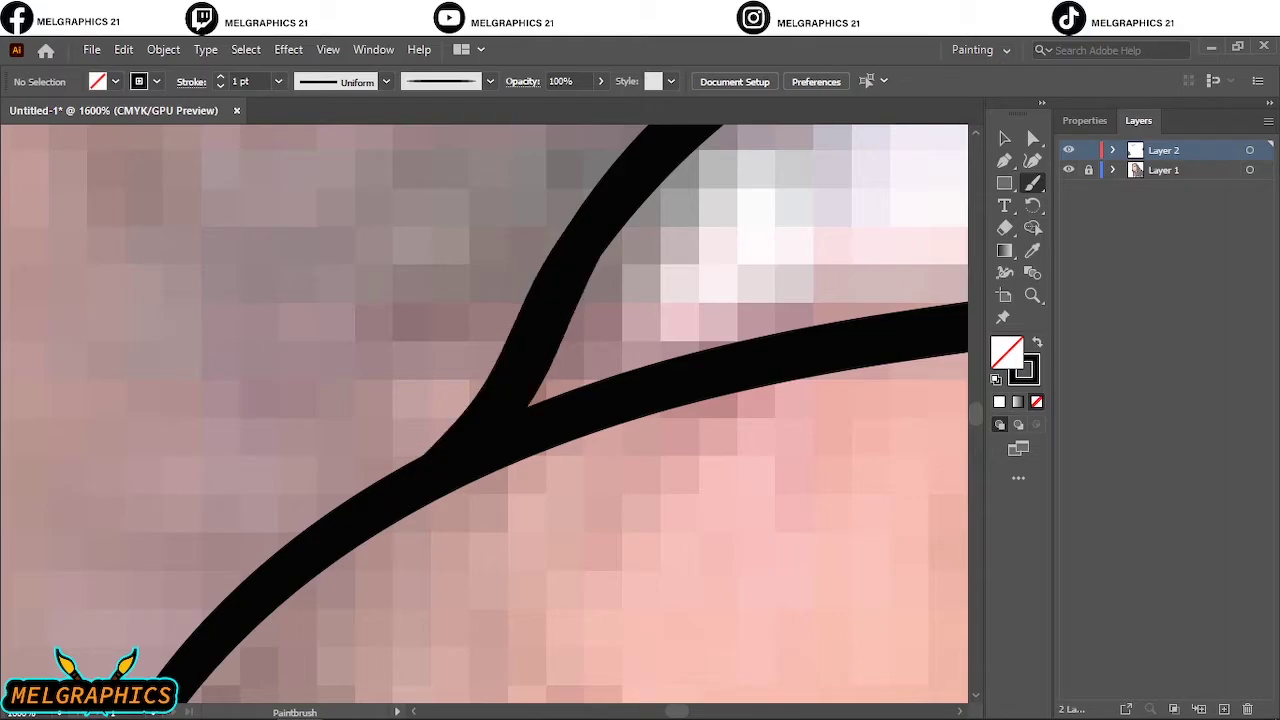
scroll(598, 232, "down", 5)
left_click_drag(598, 232, 486, 383)
scroll(520, 197, "up", 4)
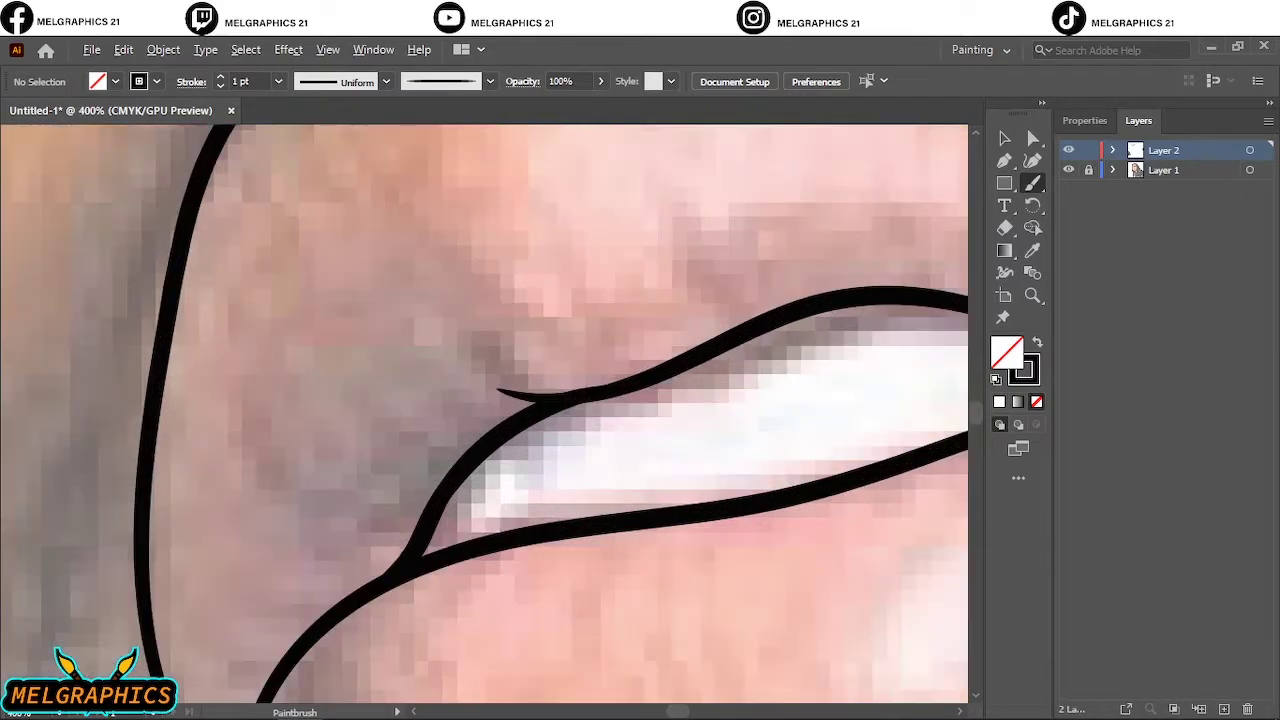
Set the stroke weight to 0.75 pt and paint two thin arched contour lines inside the upper lip, one on each side of its dip.
scroll(485, 413, "up", 1)
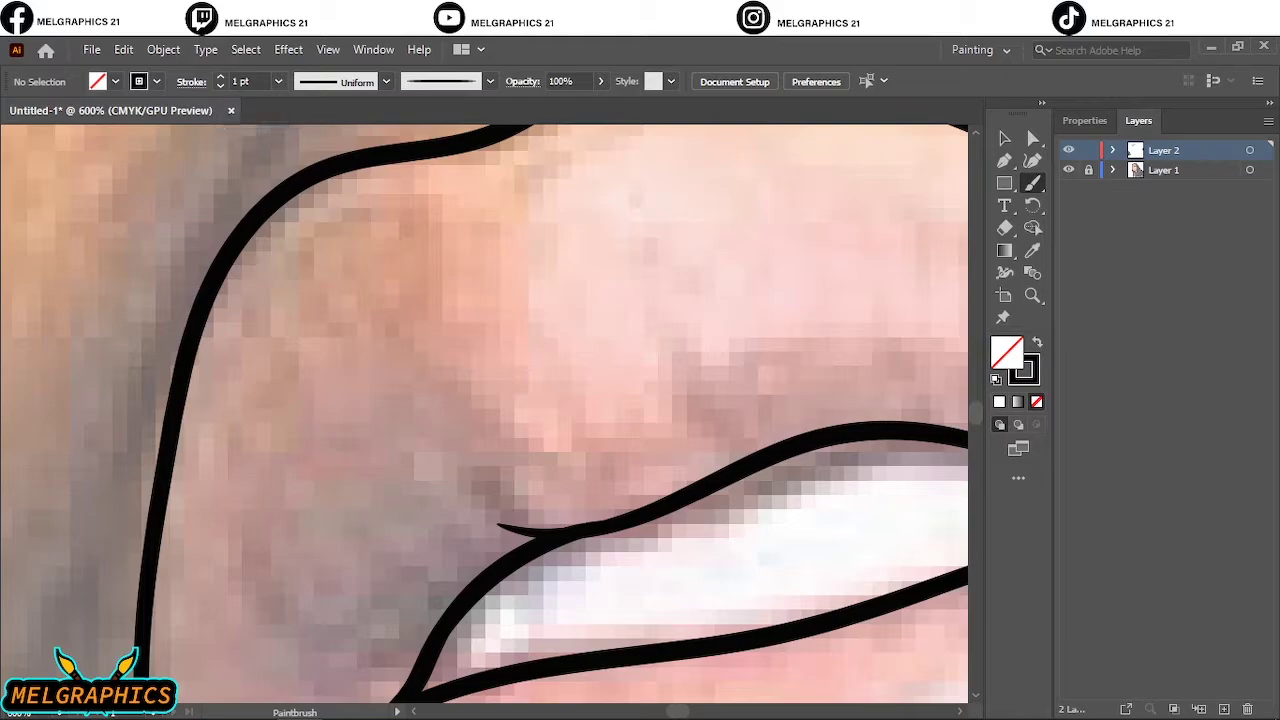
scroll(571, 443, "down", 2)
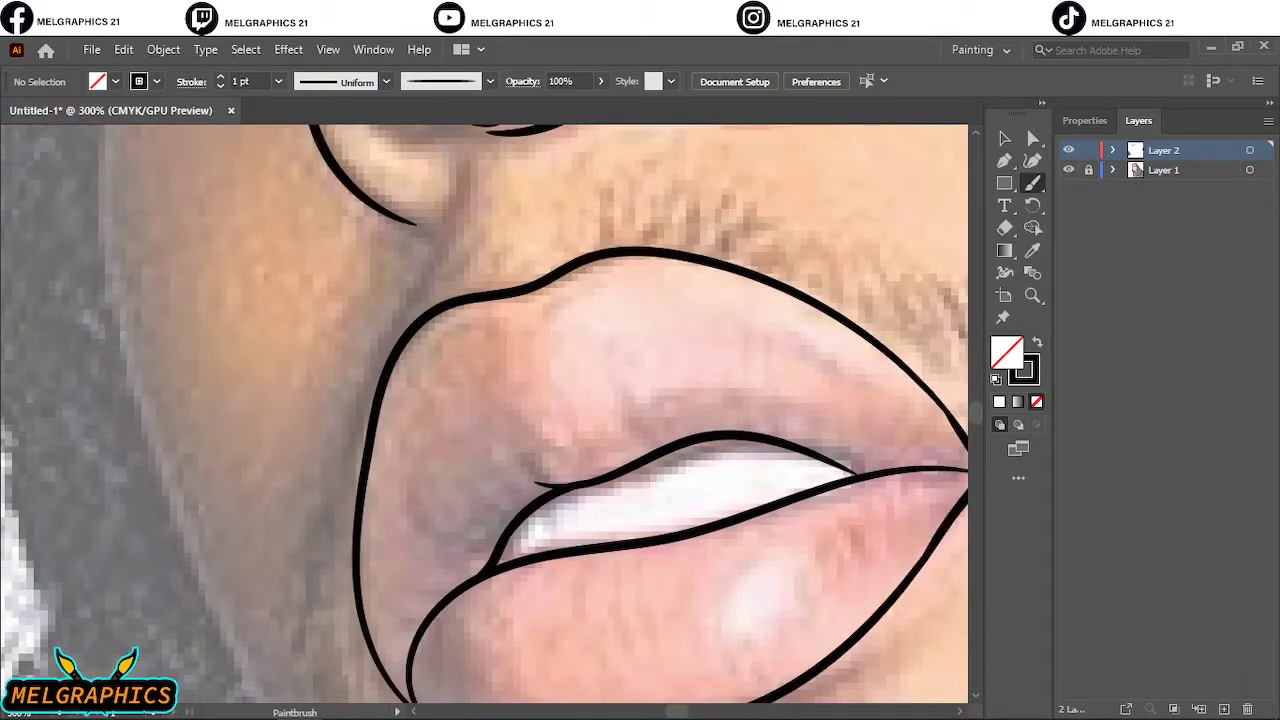
left_click(220, 86)
scroll(390, 386, "up", 1)
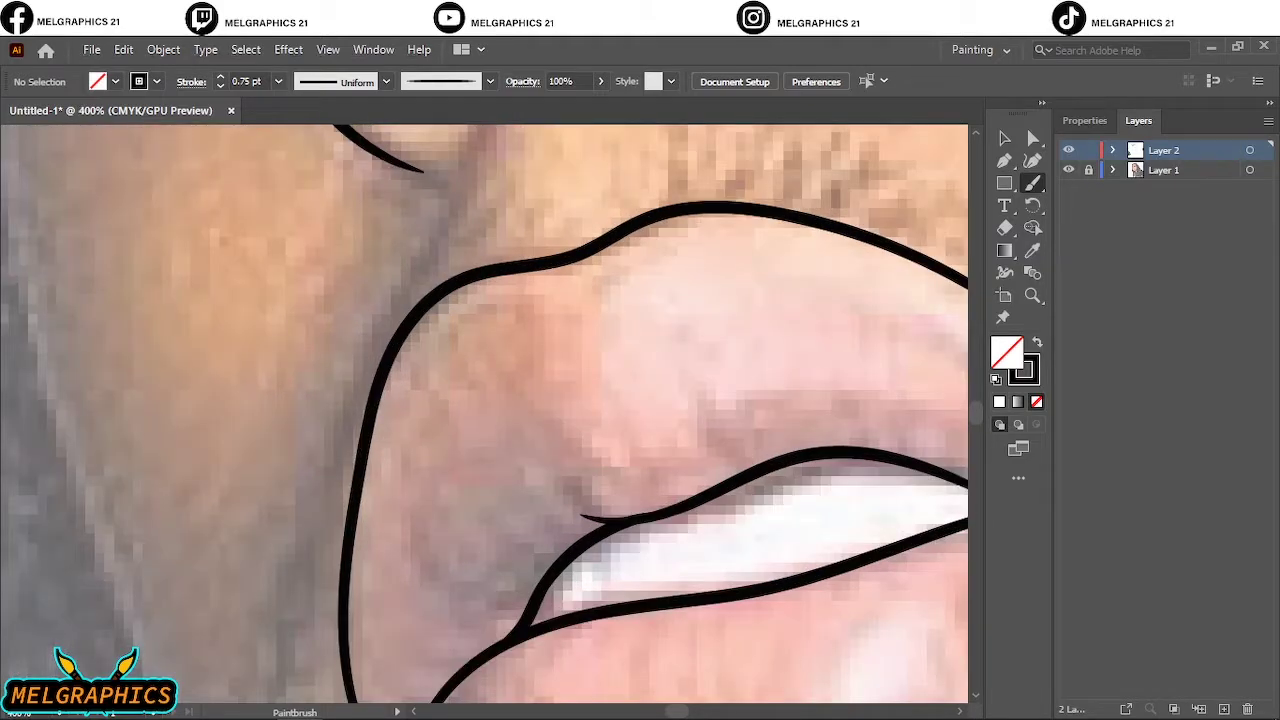
left_click_drag(535, 376, 547, 415)
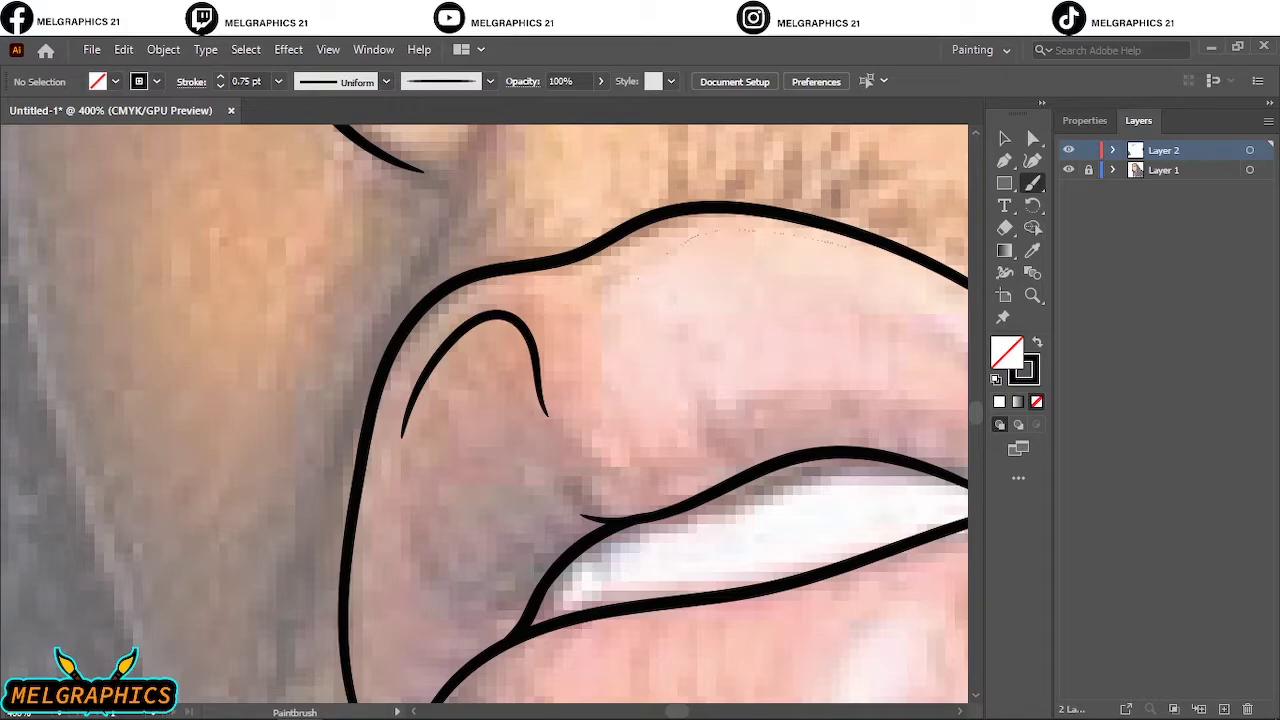
left_click_drag(848, 246, 893, 262)
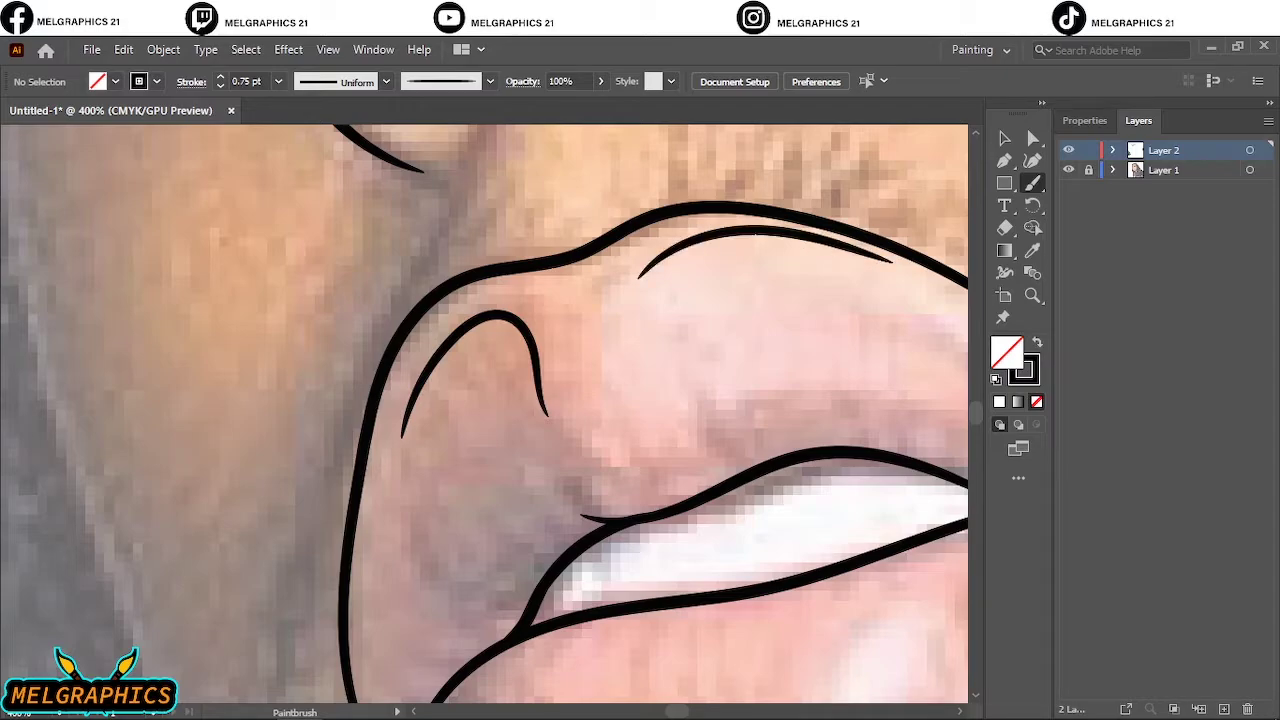
scroll(484, 413, "down", 2)
scroll(795, 296, "down", 2)
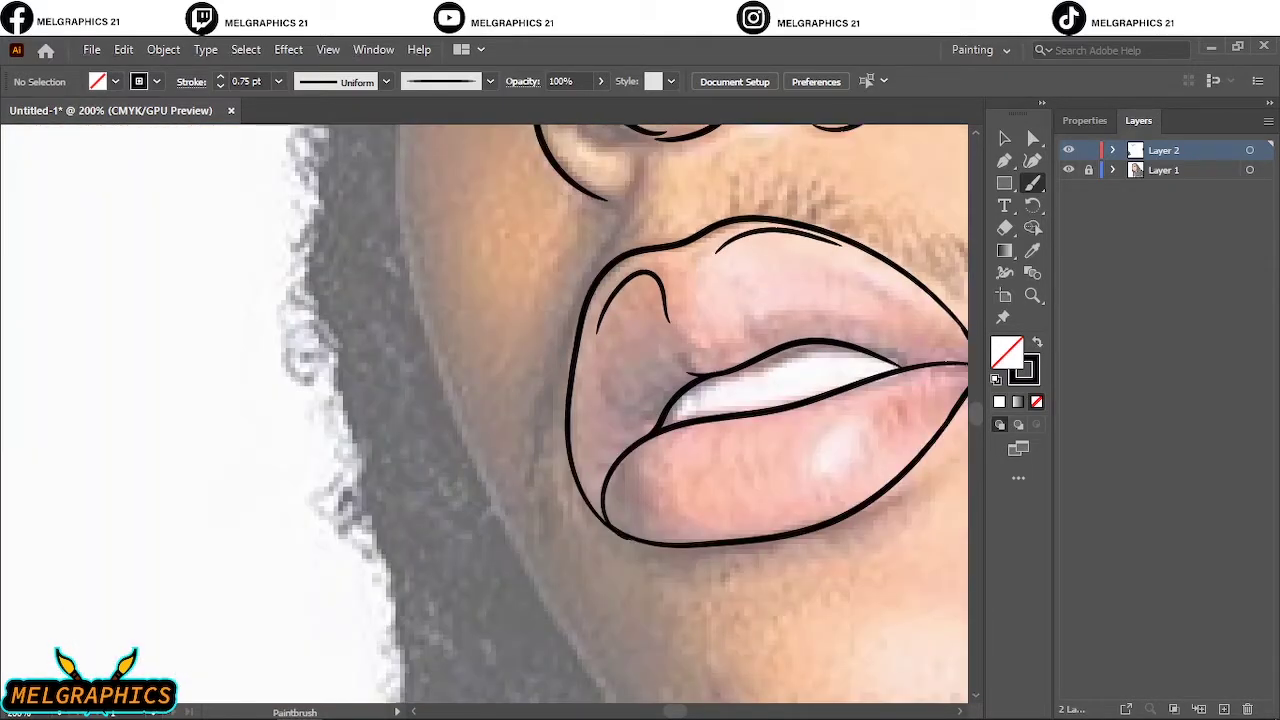
scroll(484, 413, "right", 4)
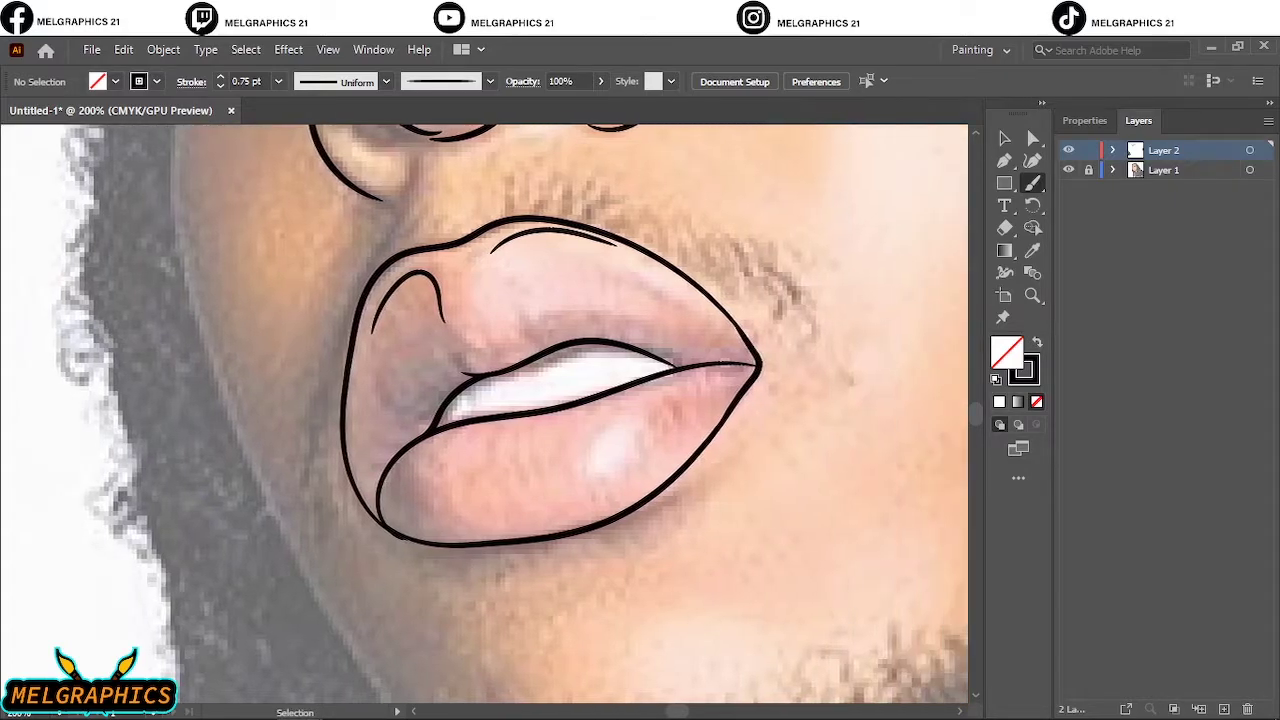
scroll(484, 413, "up", 3)
scroll(484, 413, "down", 1)
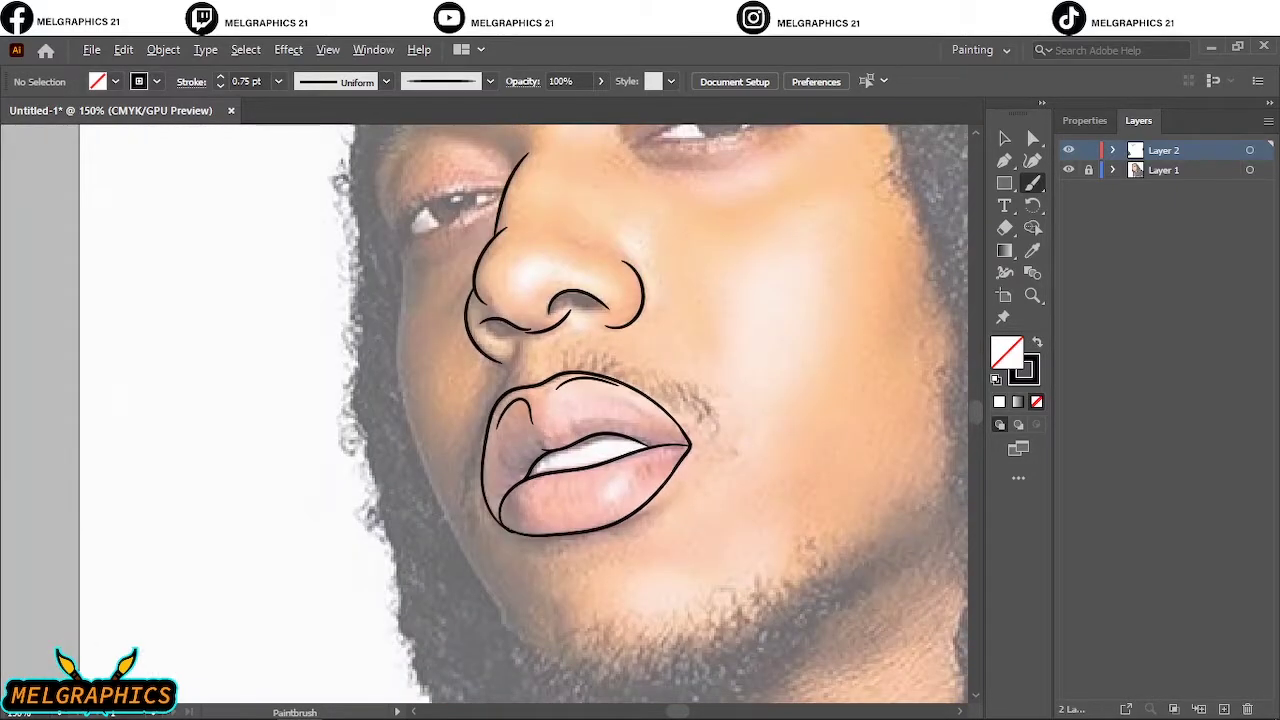
Hide the photo layer to check the nose and lip line art on its own, and show the photo again.
left_click(1068, 170)
scroll(639, 394, "down", 2)
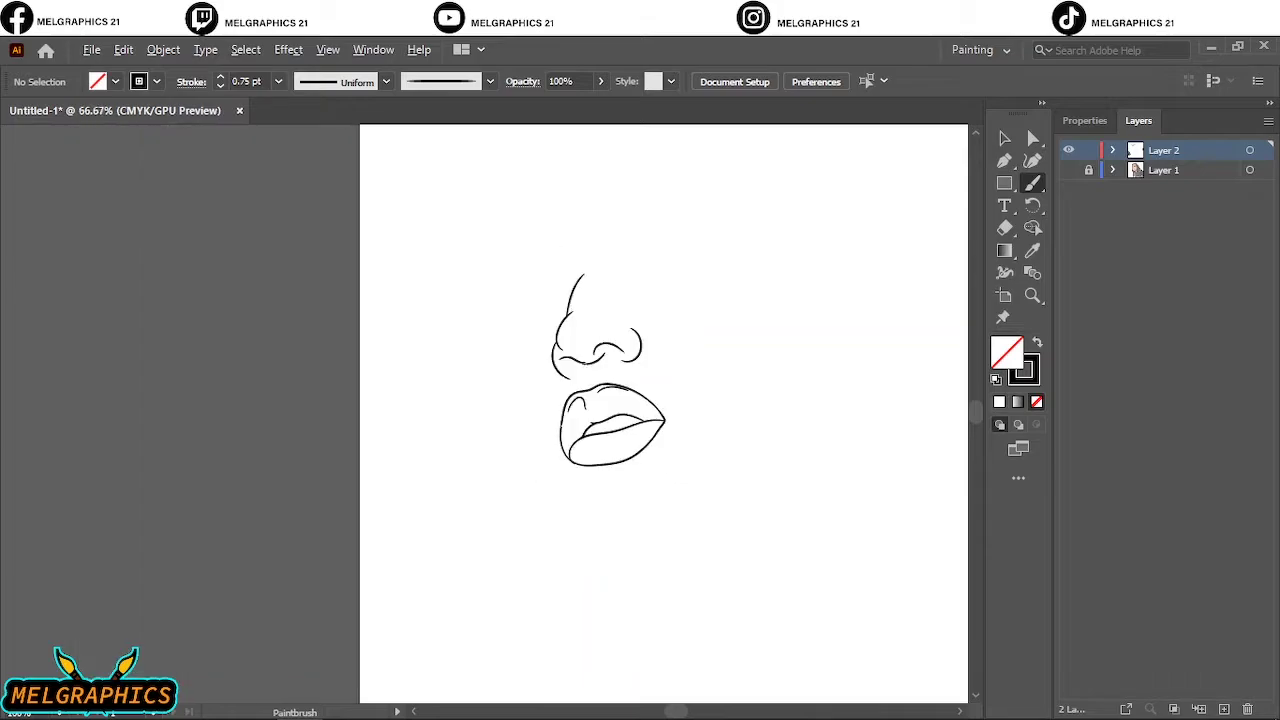
scroll(545, 394, "right", 3)
scroll(465, 421, "up", 1)
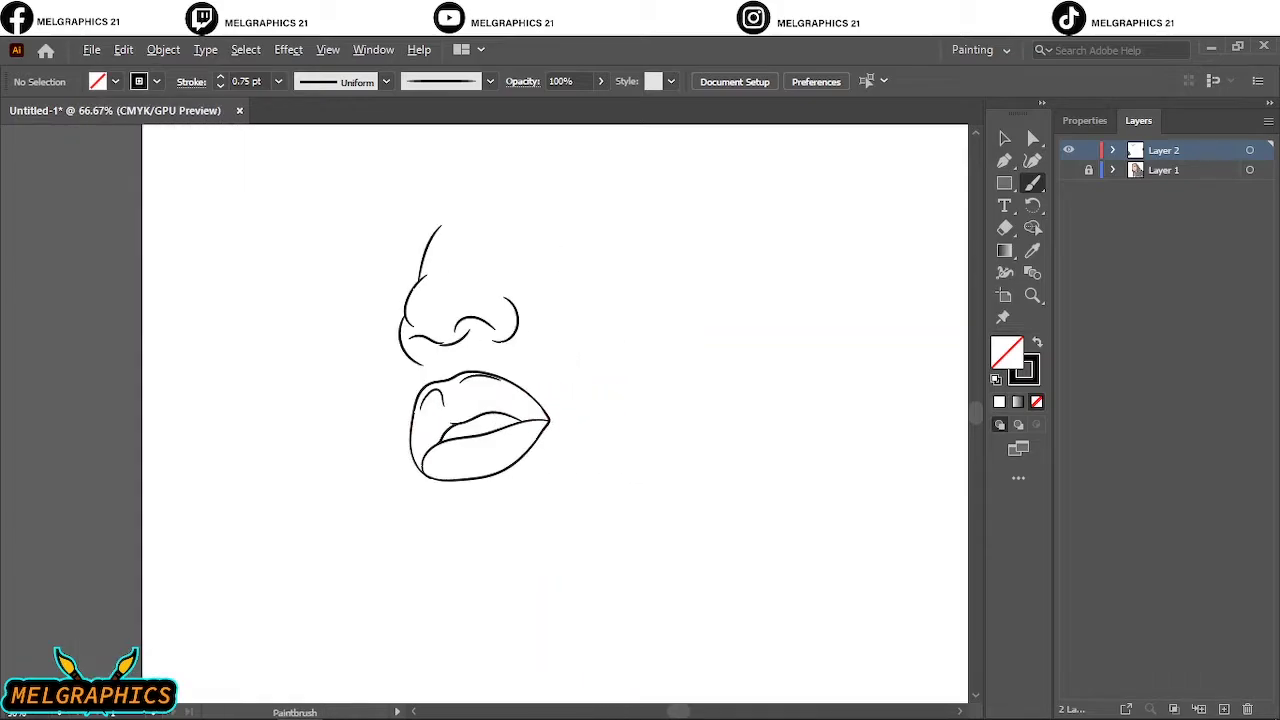
scroll(470, 371, "up", 1)
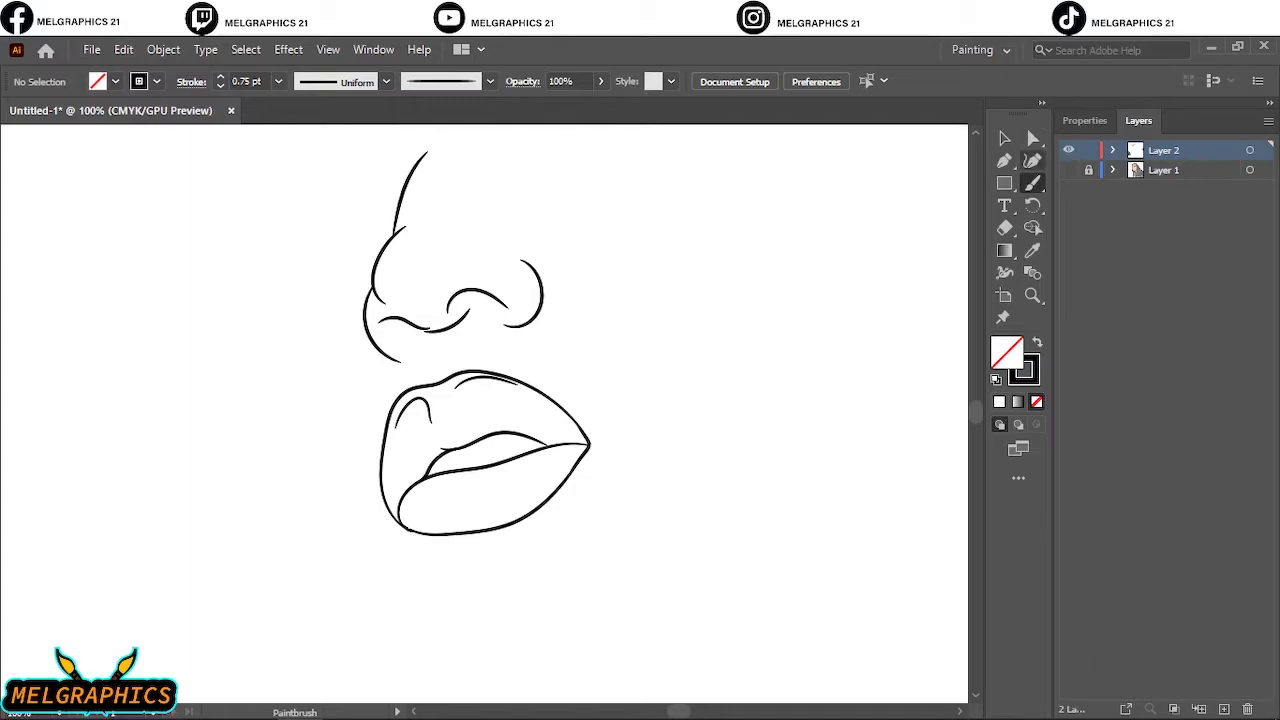
left_click(1069, 170)
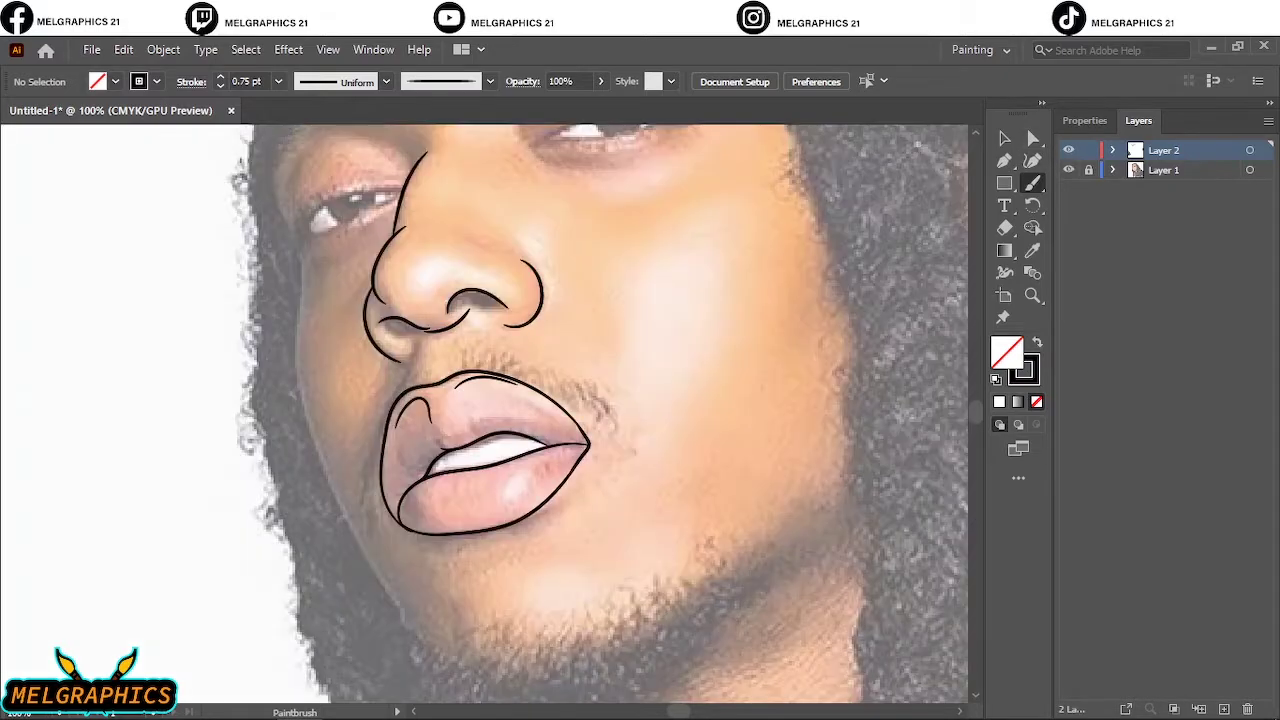
Paint a short curve above the upper lip's dip, running down into the lip outline, replacing the first attempt.
scroll(597, 413, "up", 2)
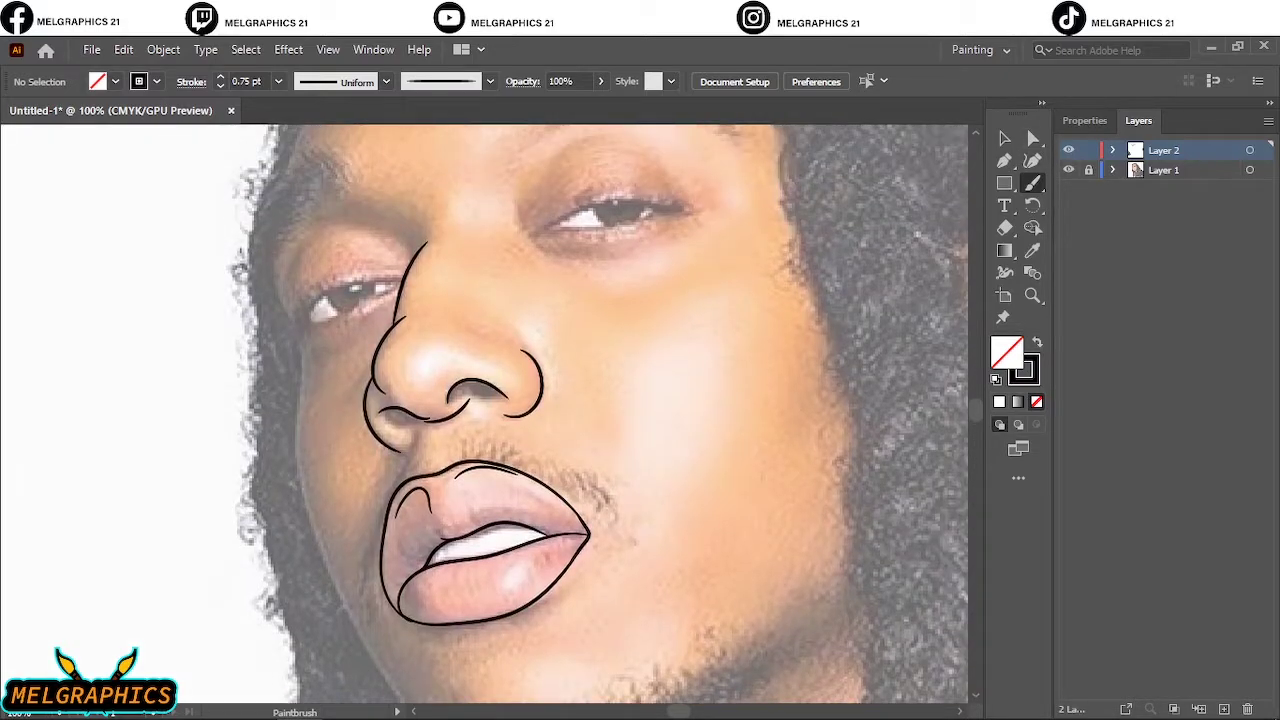
scroll(421, 441, "up", 4)
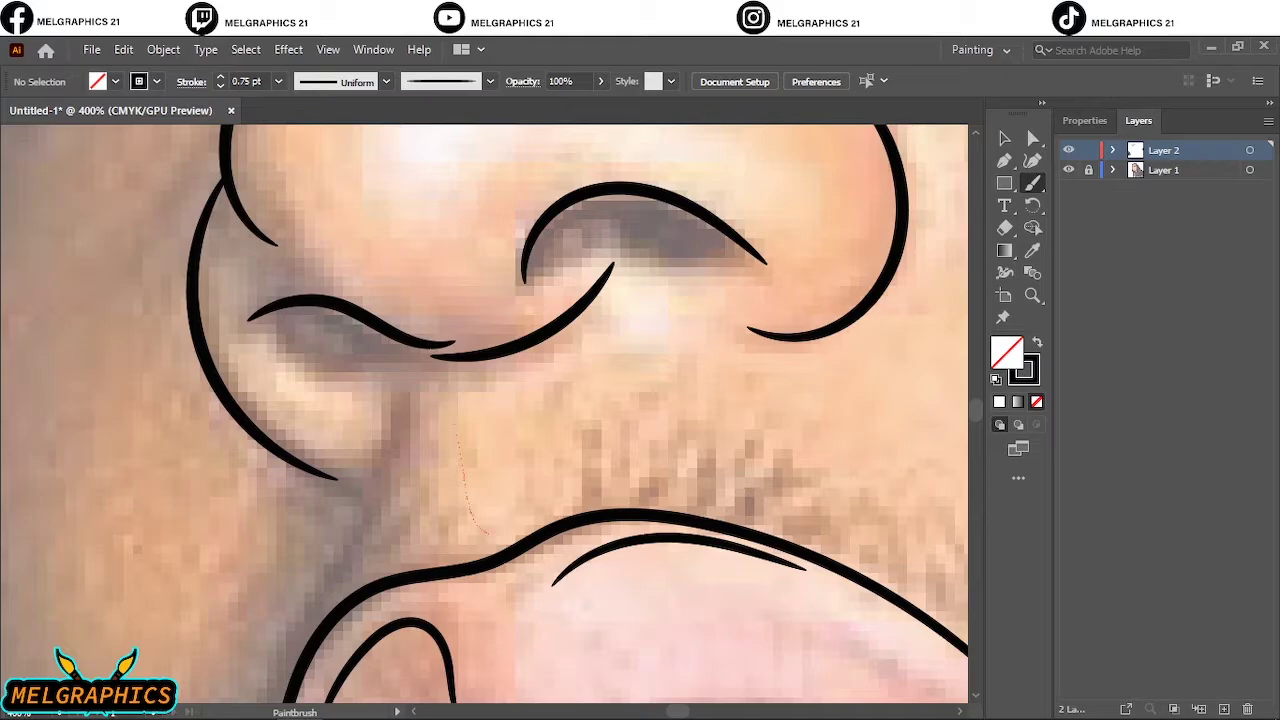
left_click_drag(487, 533, 515, 532)
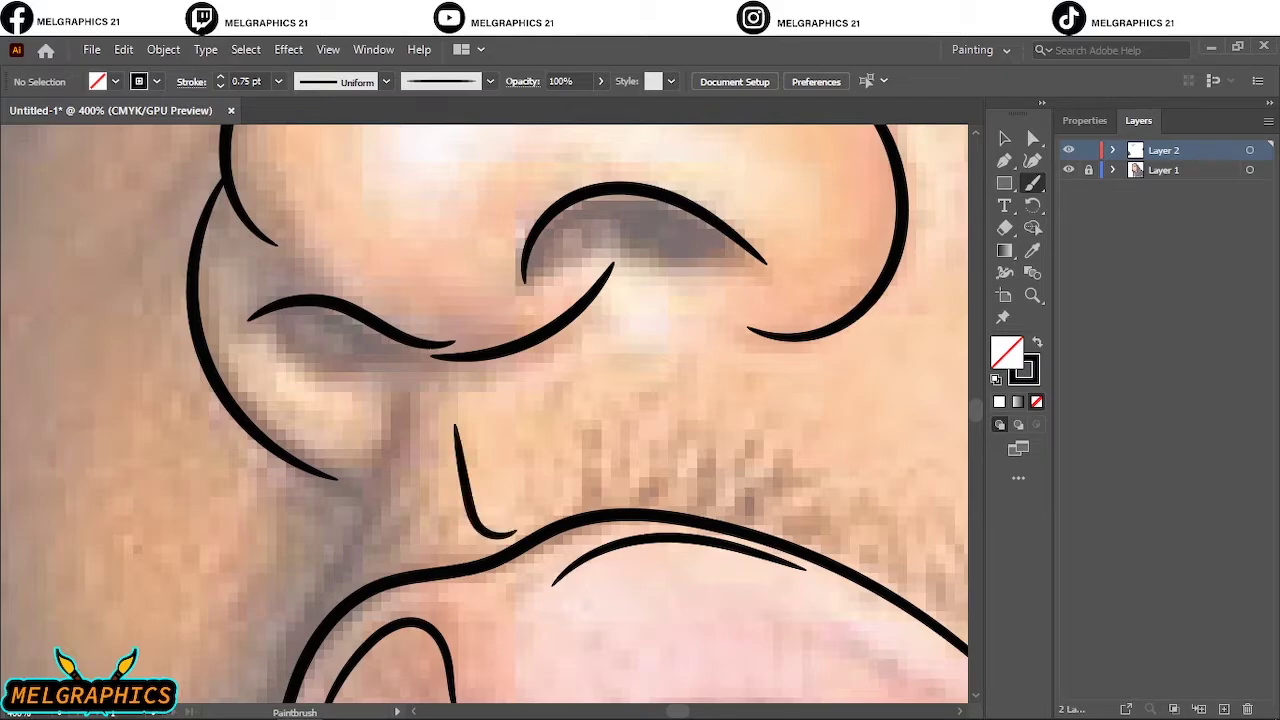
key("ctrl+z")
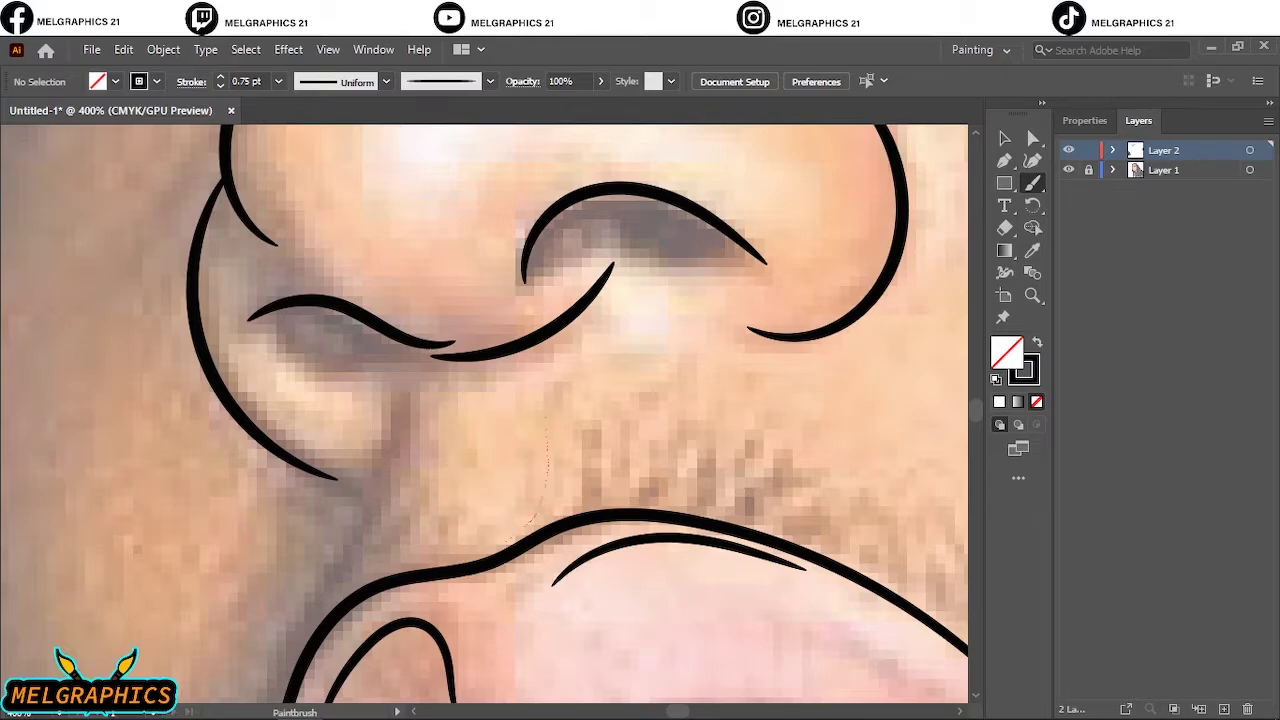
left_click_drag(530, 521, 490, 546)
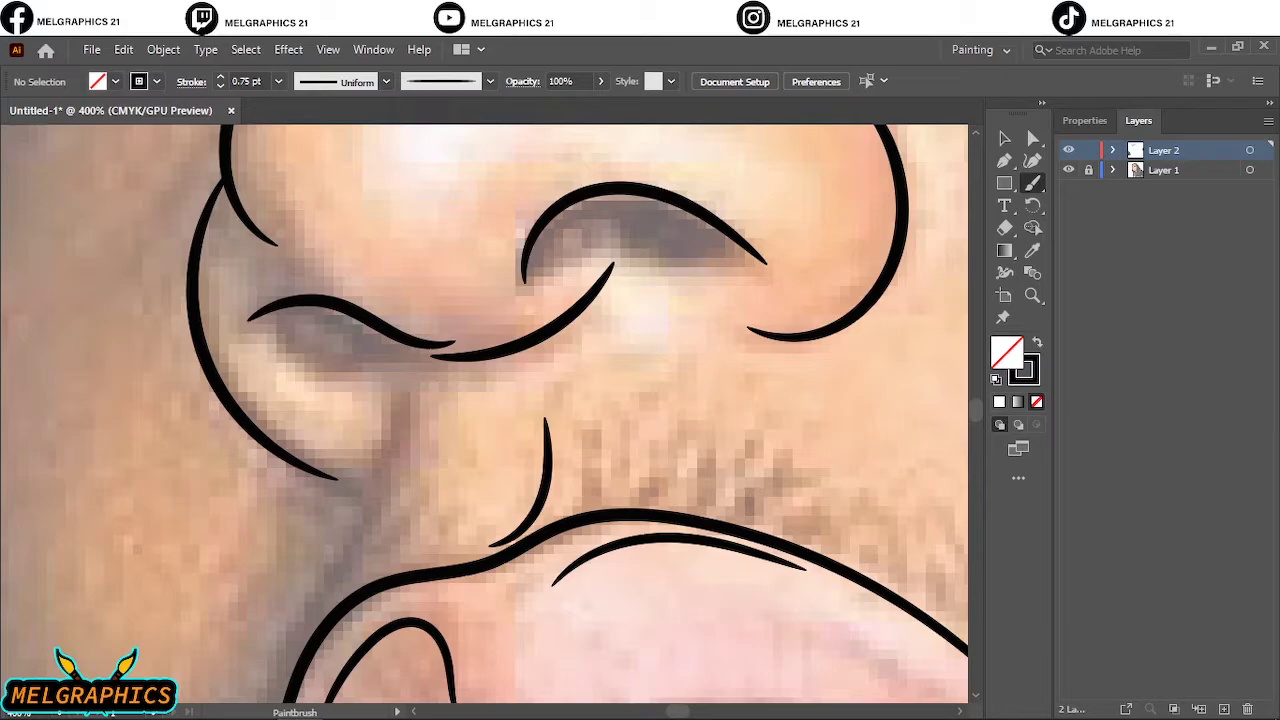
Set the stroke weight to 1 pt and paint the near eye's upper lid line from inner corner to an upturned outer tip.
key("]")
key("ctrl+1")
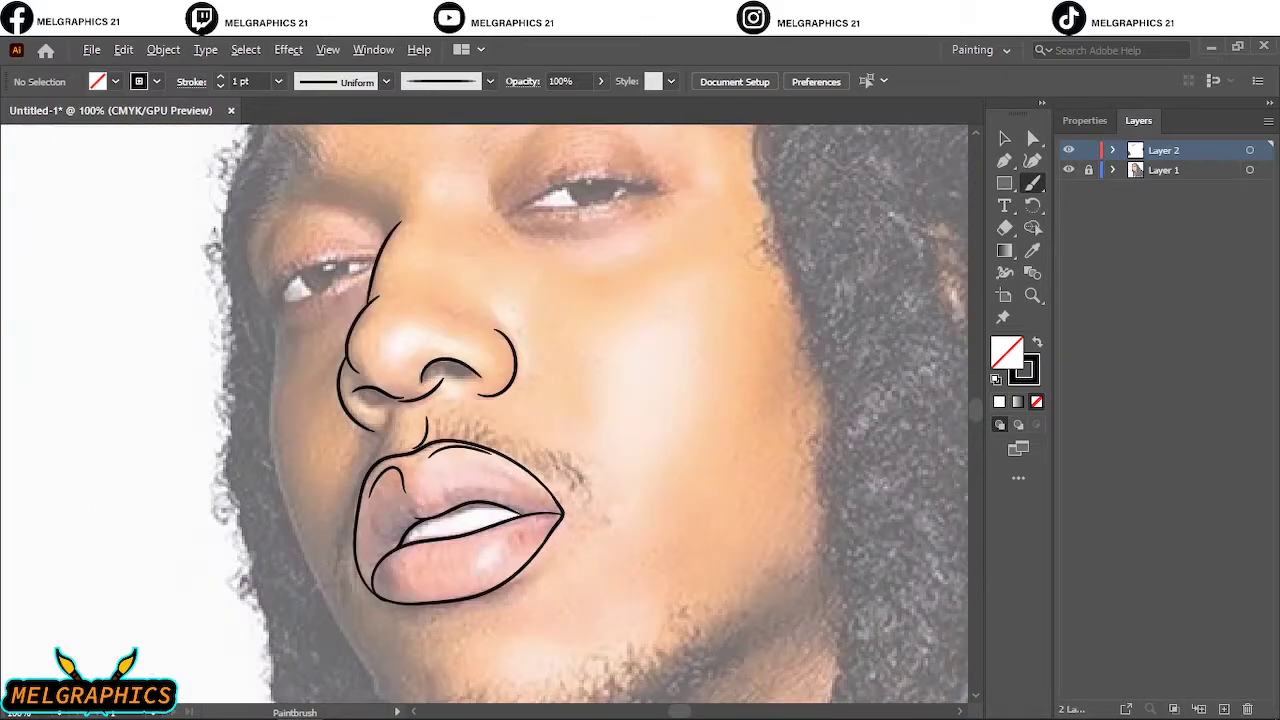
key("ctrl+plus")
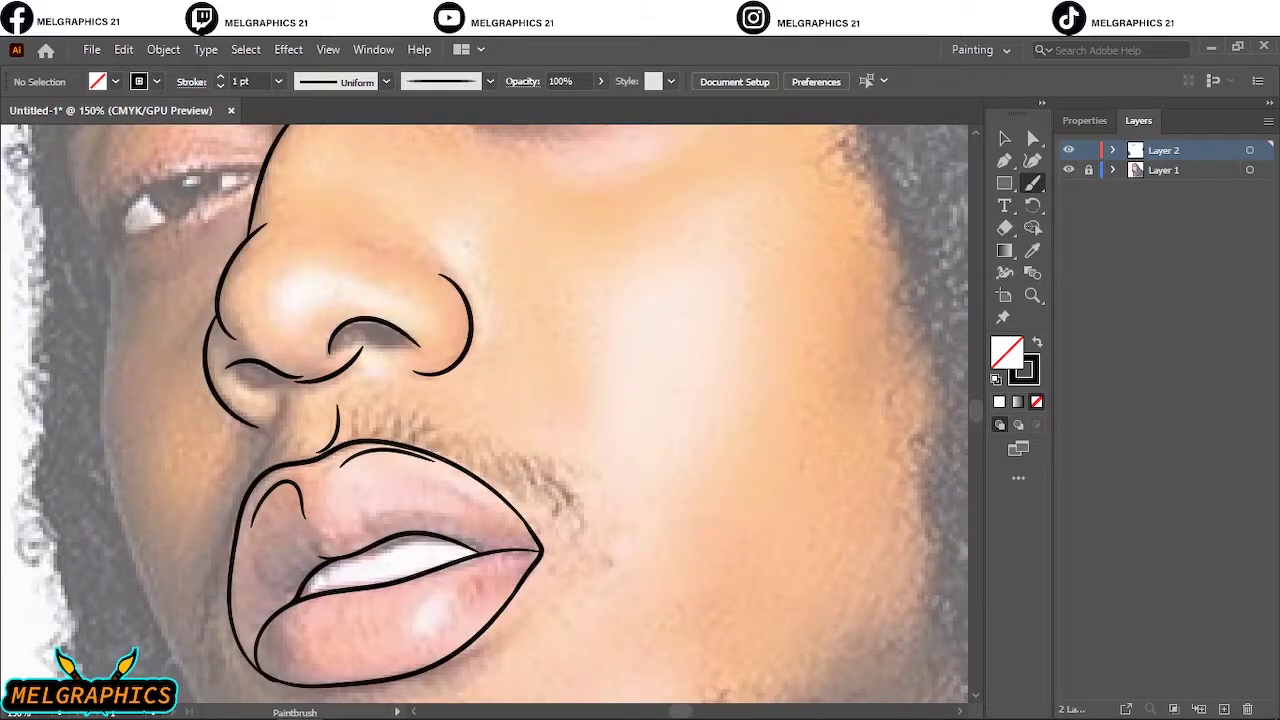
key("ctrl+minus")
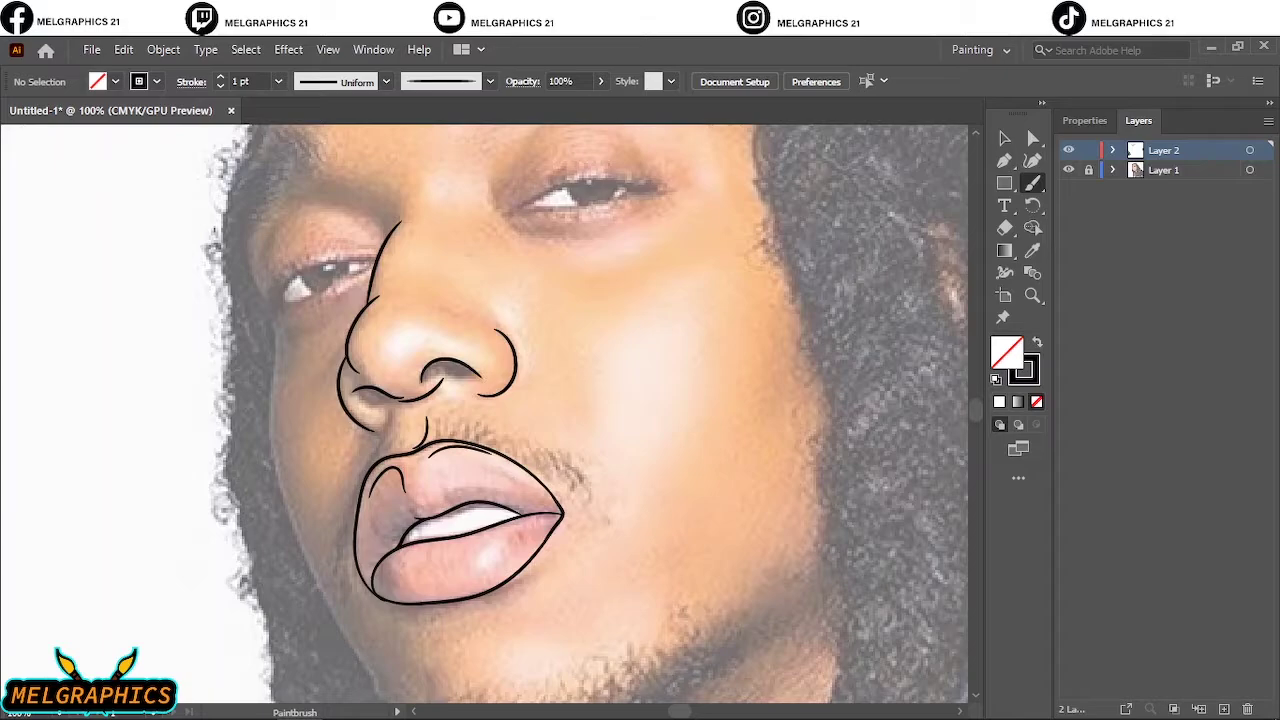
key("ctrl+plus")
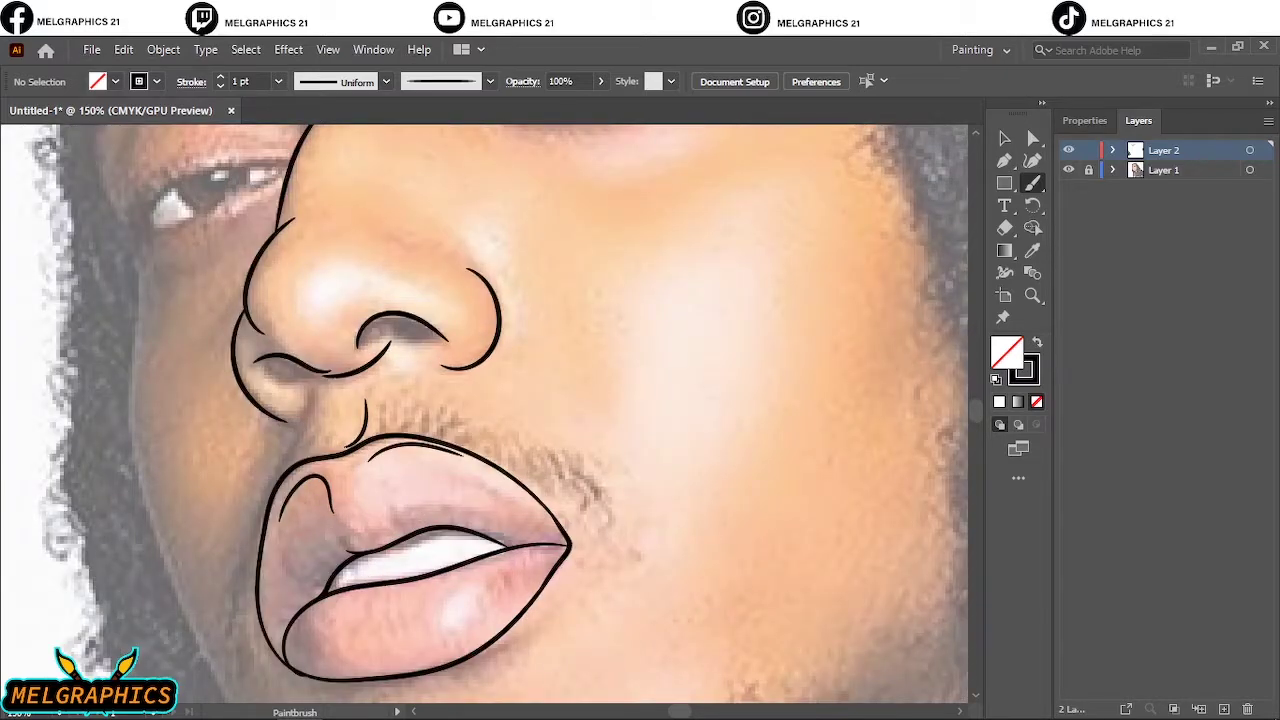
scroll(496, 413, "up", 3)
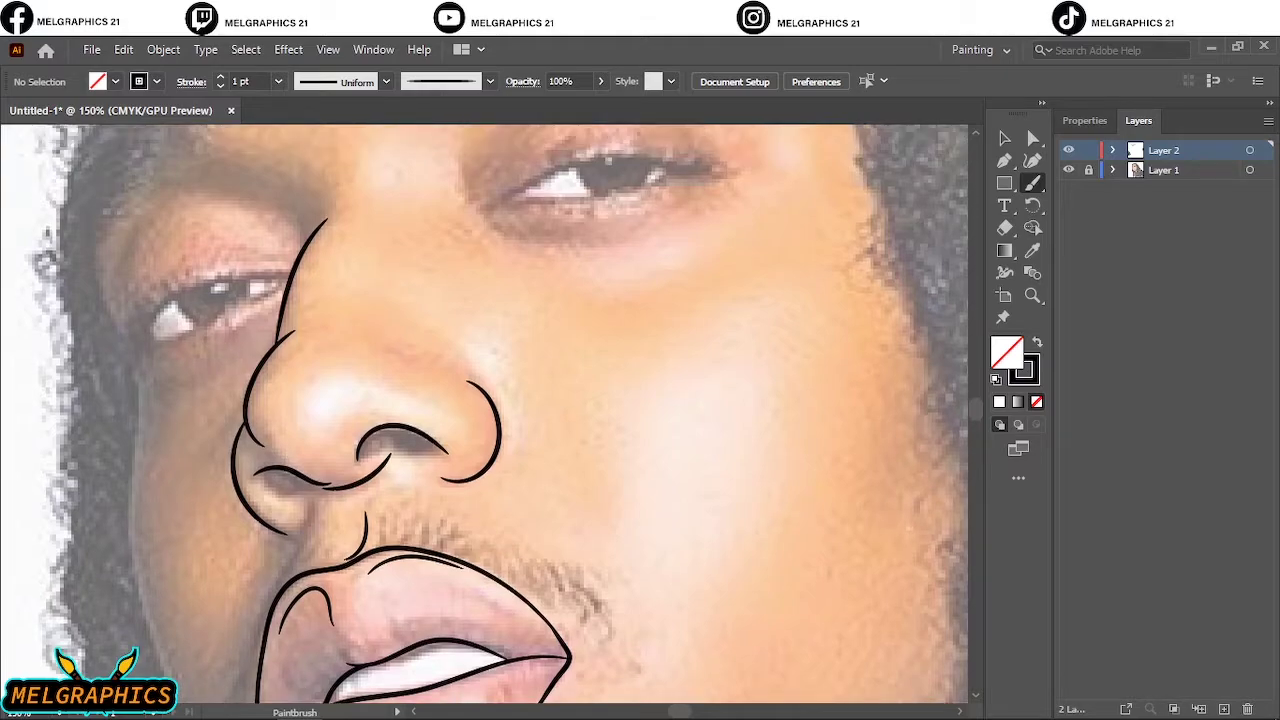
scroll(626, 200, "up", 2)
scroll(626, 195, "up", 4)
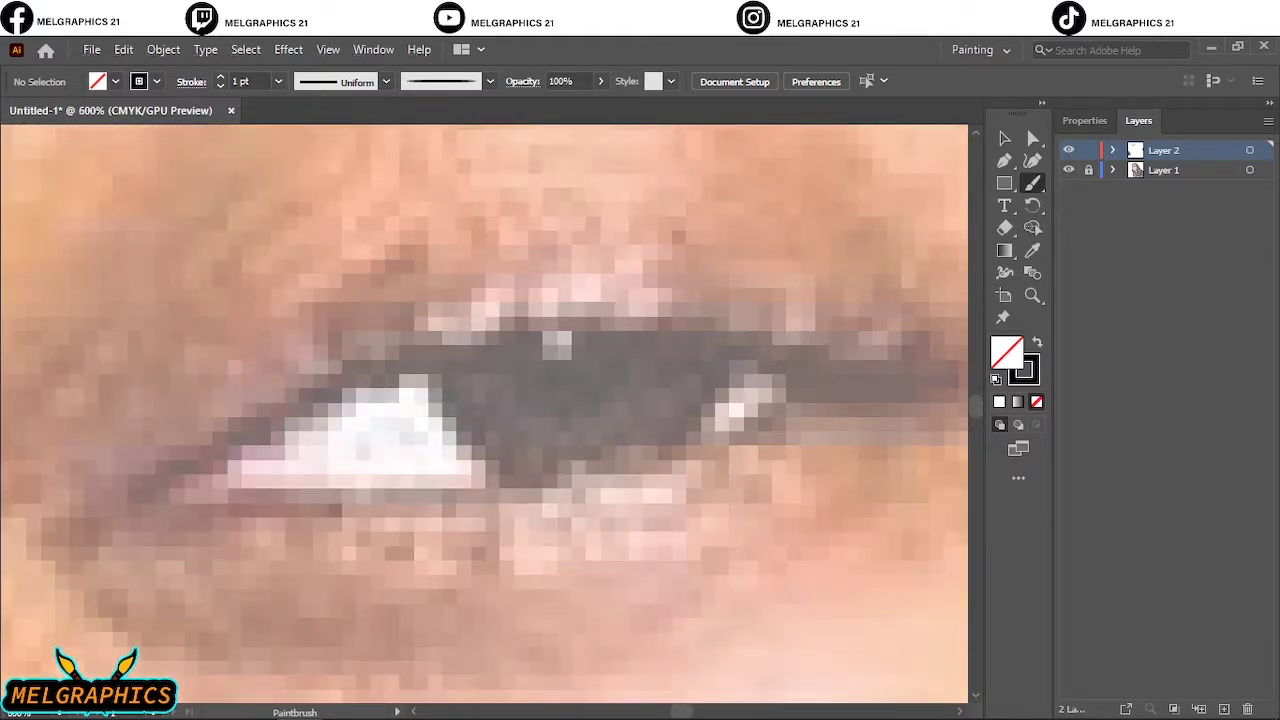
scroll(660, 190, "down", 1)
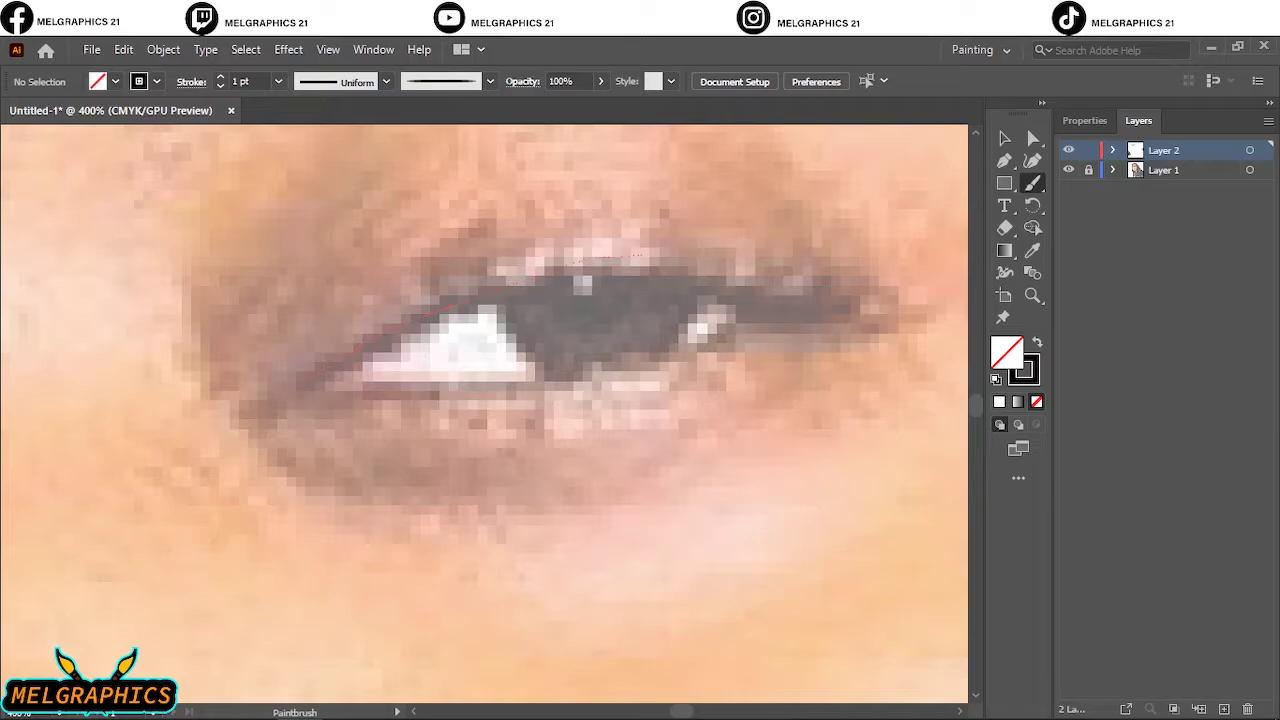
left_click_drag(643, 256, 762, 288)
key("ctrl+z")
left_click_drag(885, 318, 899, 290)
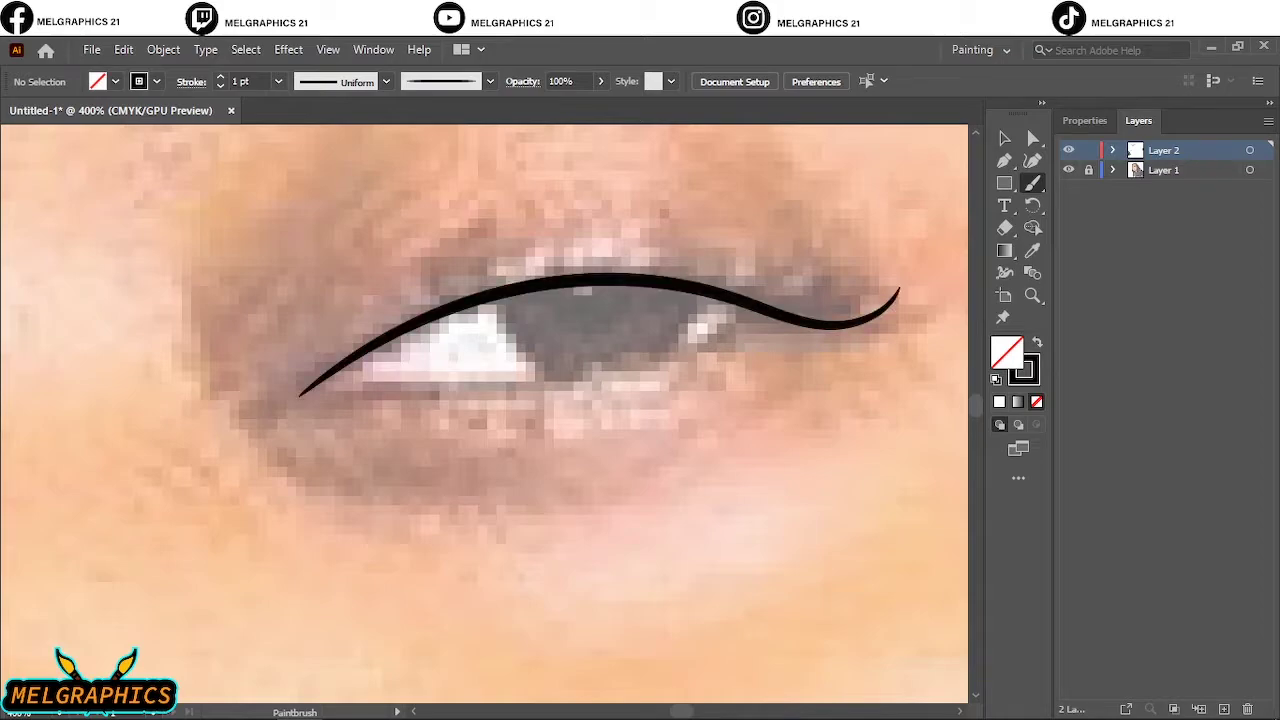
Undo the near eye's upper lid stroke and redo it.
left_click(123, 49)
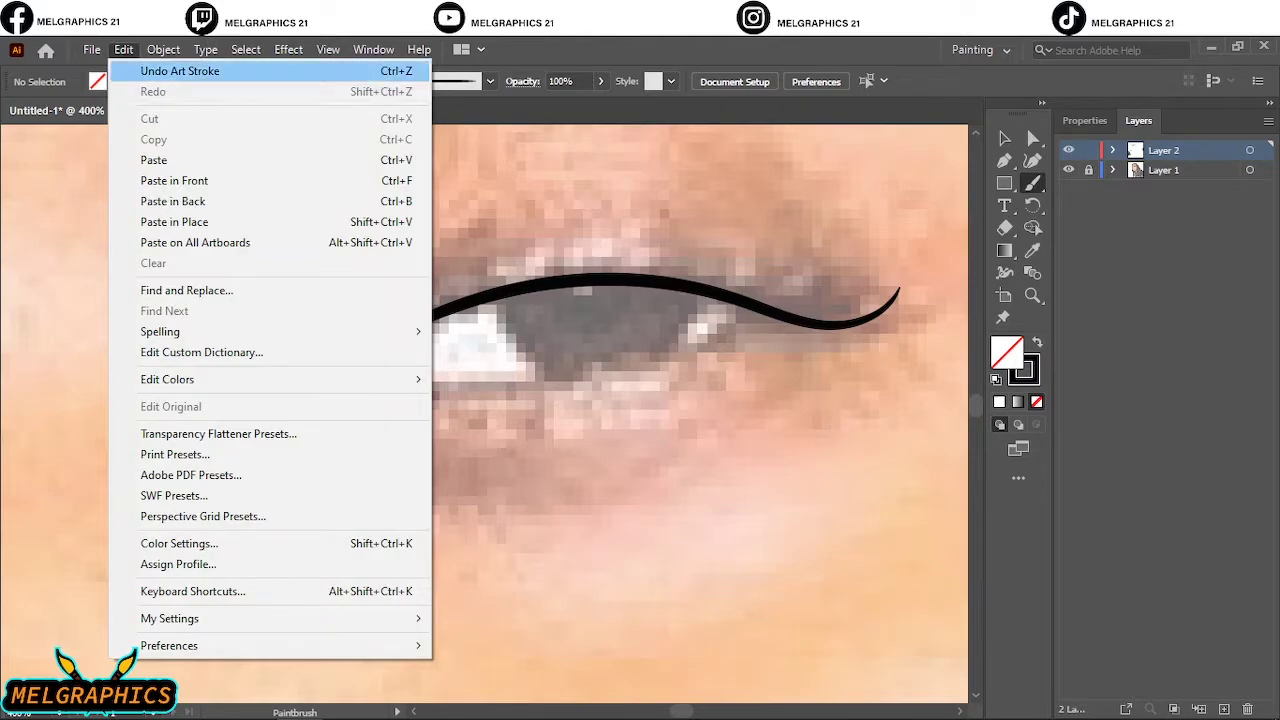
left_click(180, 71)
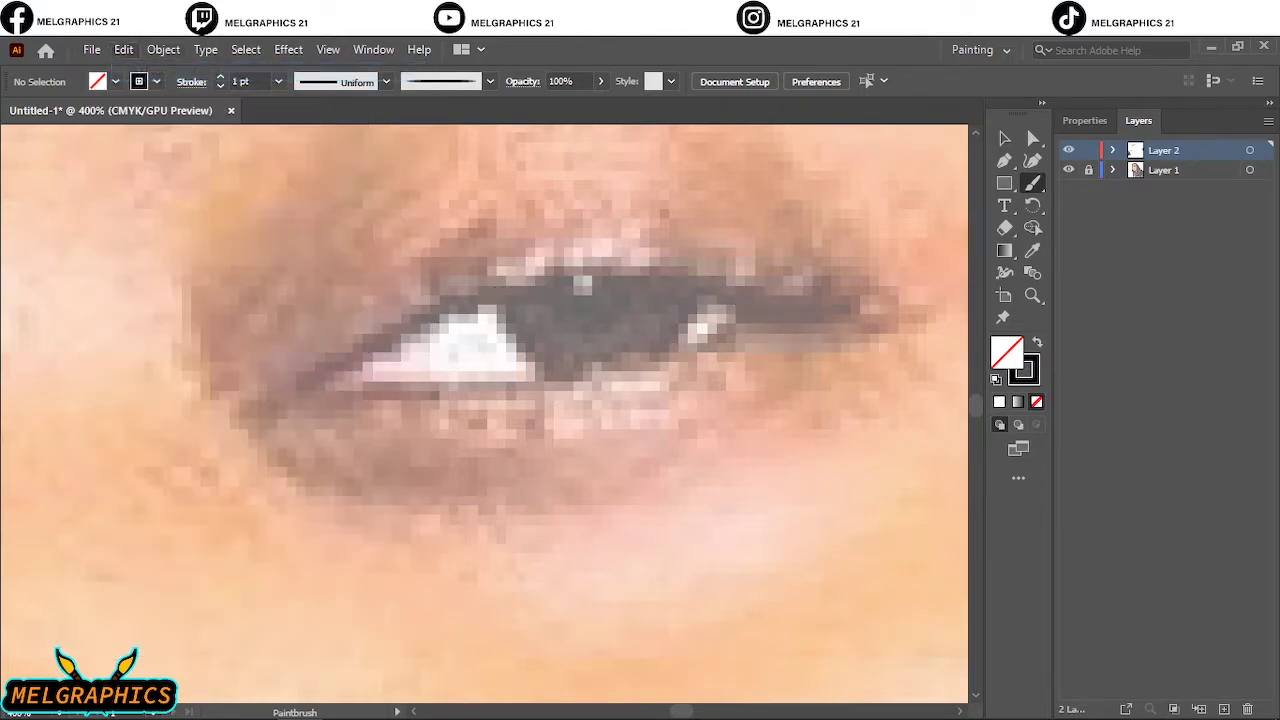
left_click(123, 49)
left_click(179, 91)
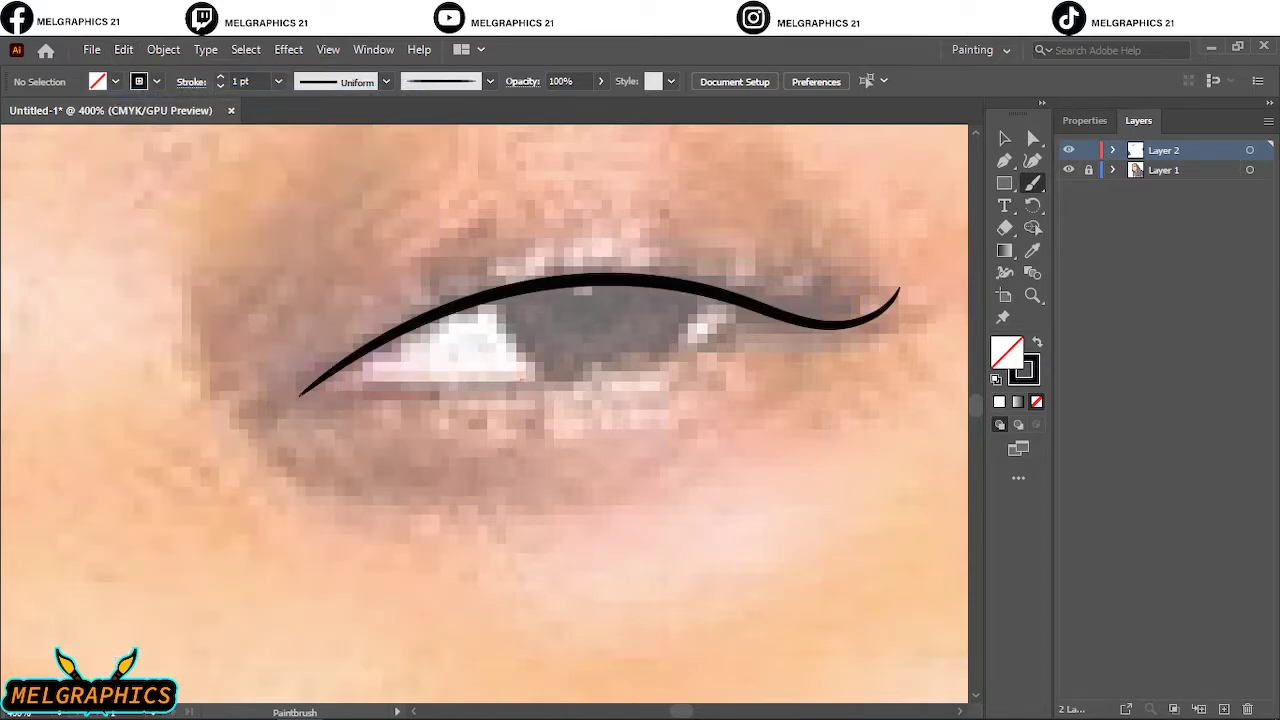
Paint the near eye's lower lid line up to the upper lid line, and a short curve between the lids marking the inner corner.
left_click_drag(700, 356, 804, 322)
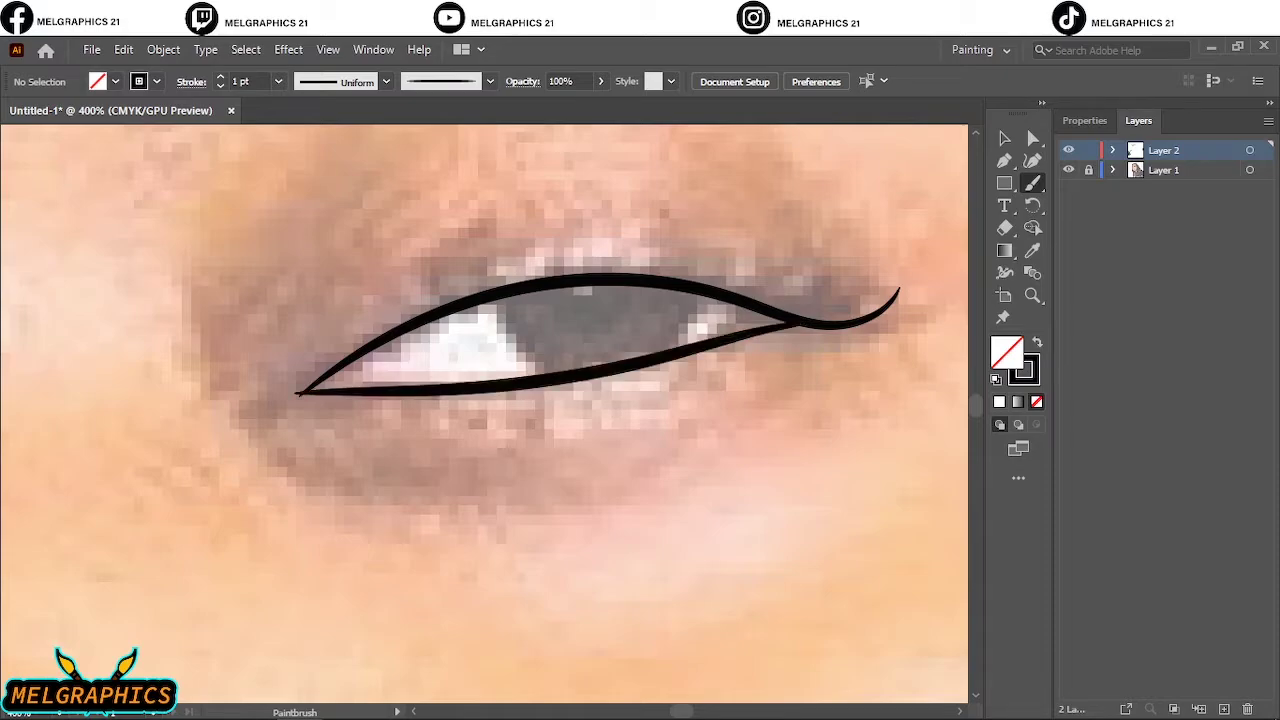
scroll(348, 377, "up", 3)
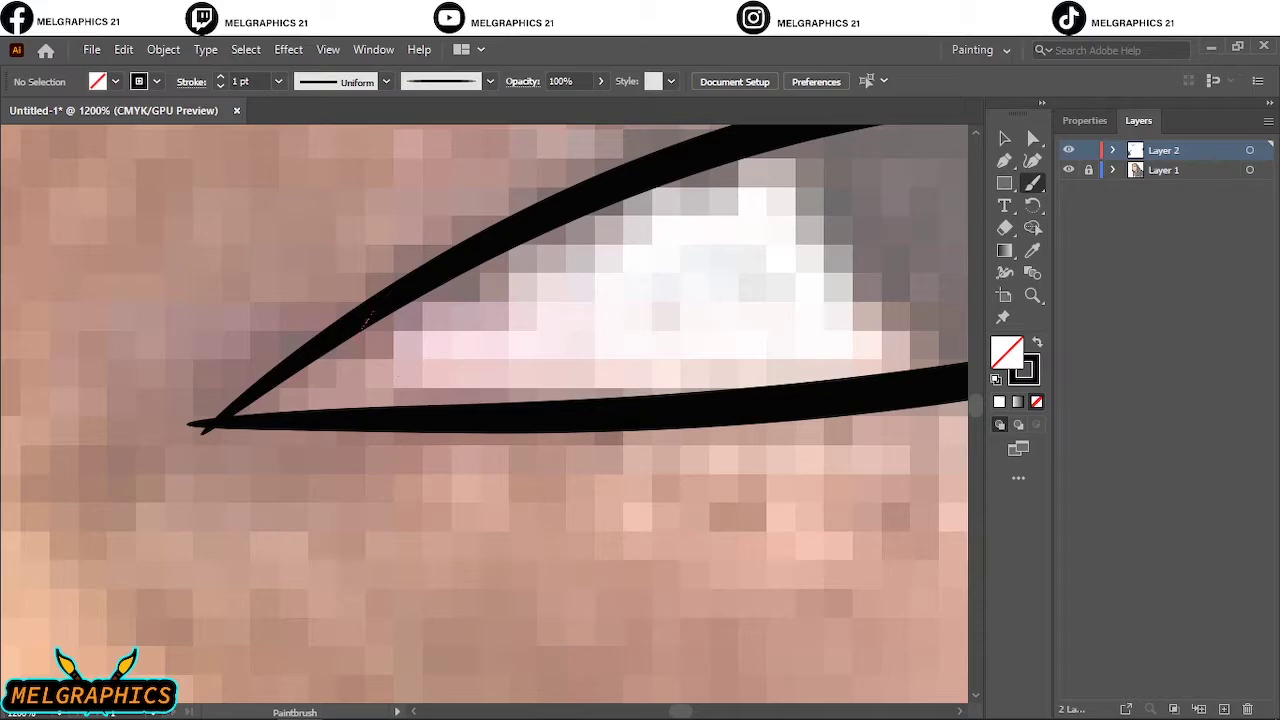
left_click_drag(350, 320, 422, 395)
key("ctrl+z")
left_click_drag(368, 298, 430, 392)
key("ctrl+z")
left_click_drag(422, 289, 460, 385)
key("ctrl+z")
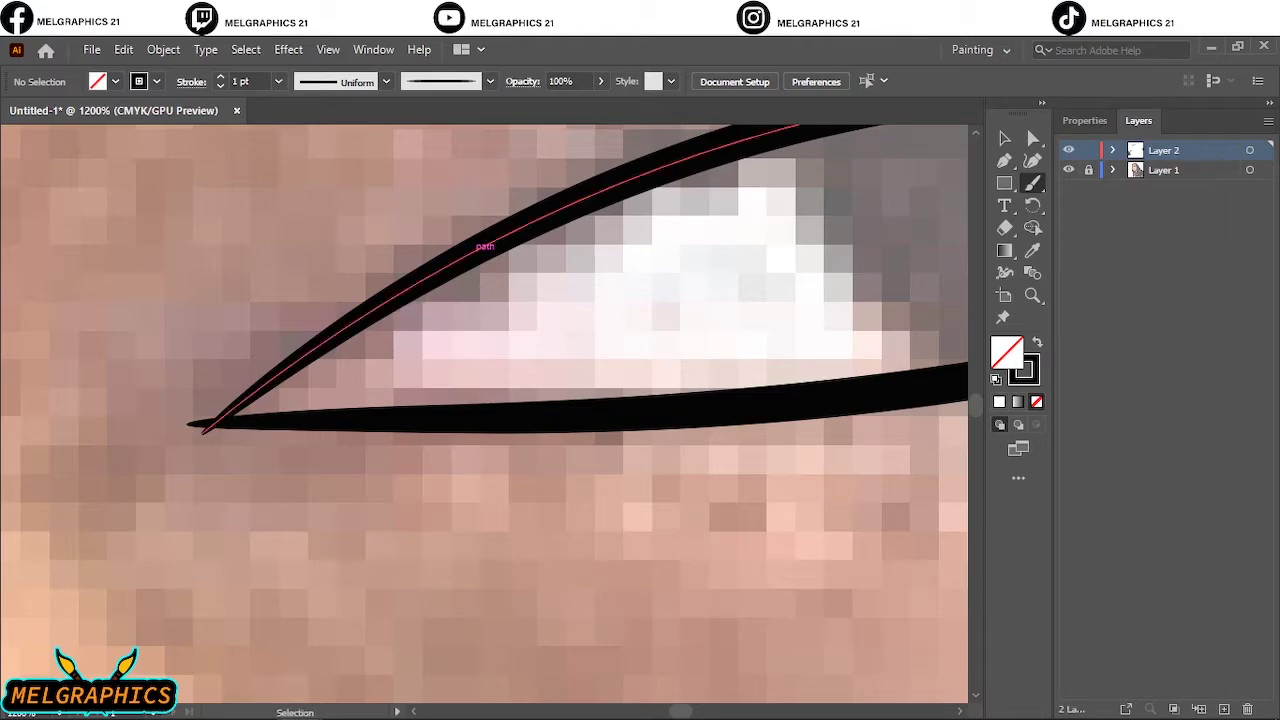
mouse_move(445, 290)
left_mouse_down()
mouse_move(450, 370)
mouse_move(515, 402)
left_mouse_up()
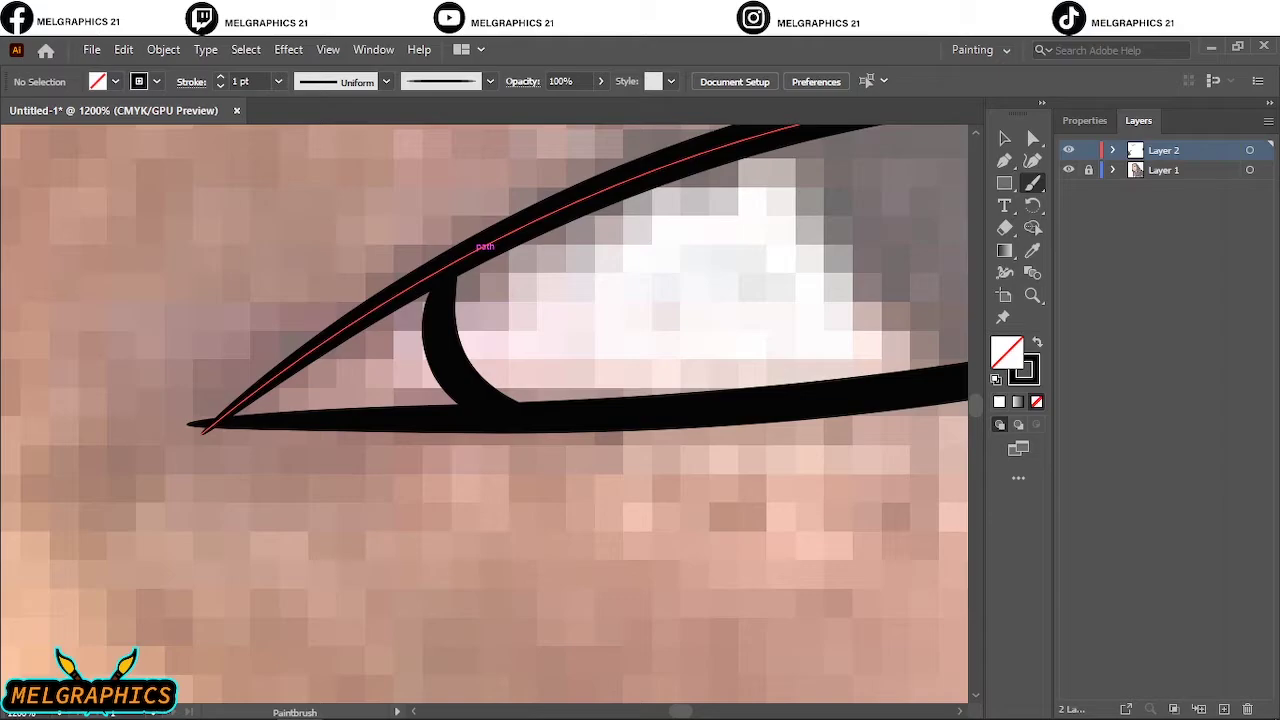
Paint the curved inner edge of the near eye's iris from the upper lid line to the lower one, replacing the earlier attempts.
scroll(412, 384, "down", 4)
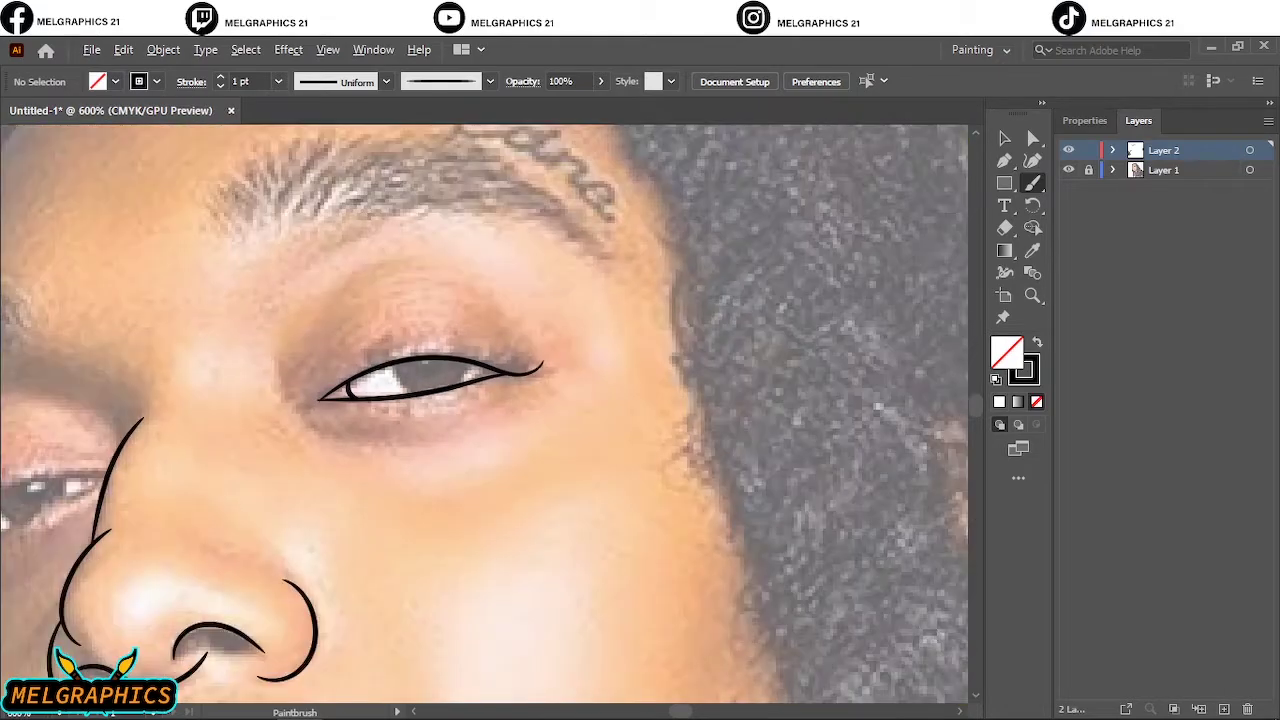
scroll(534, 370, "up", 2)
scroll(510, 362, "up", 4)
scroll(628, 414, "down", 3)
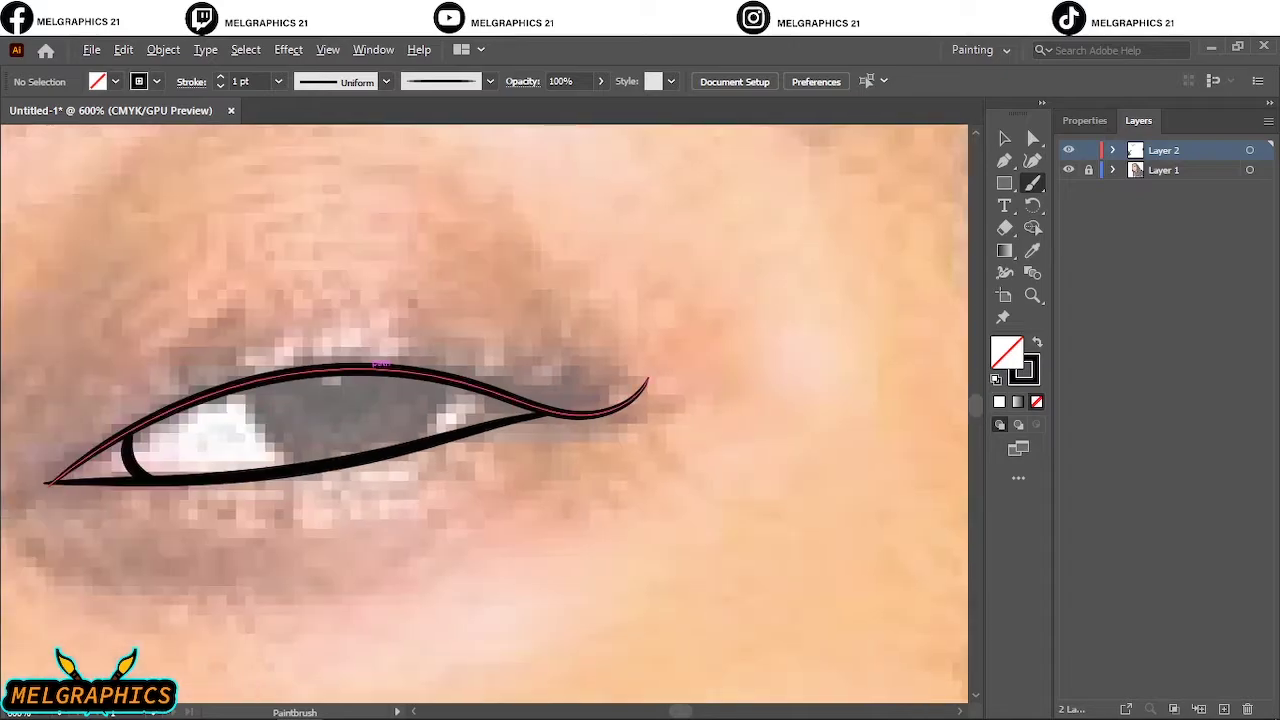
scroll(290, 430, "up", 2)
scroll(342, 425, "up", 2)
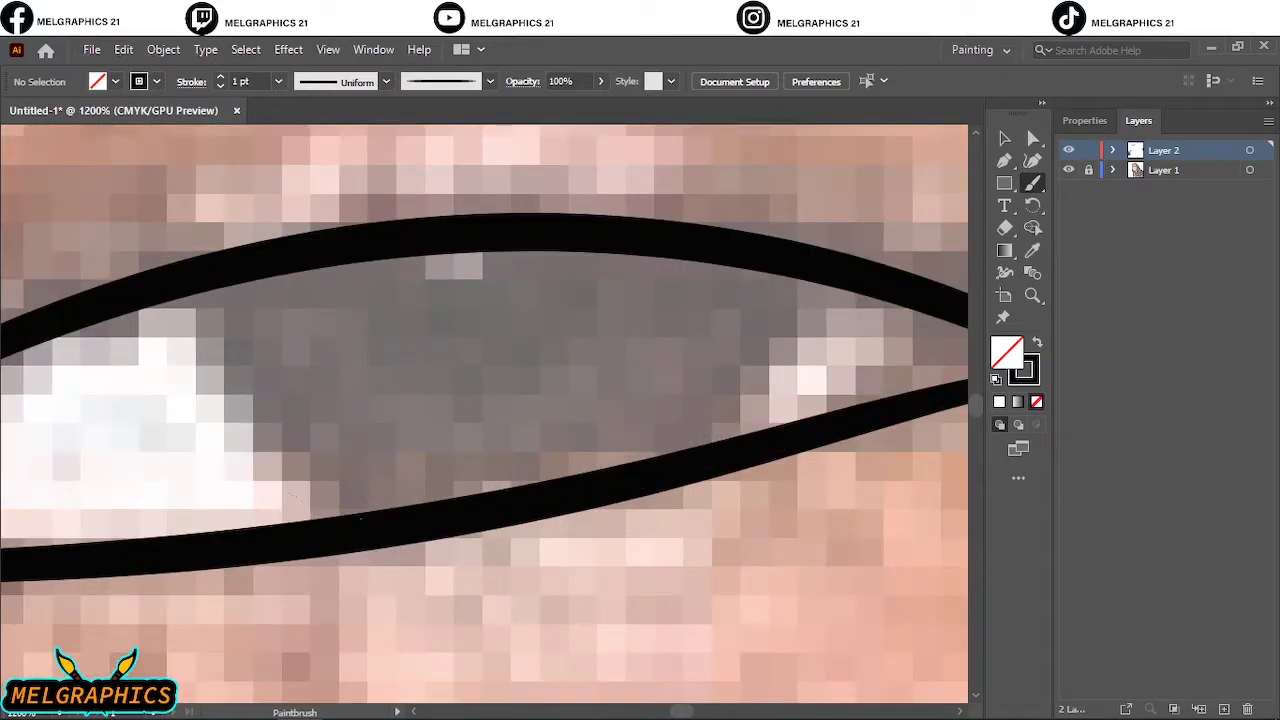
left_click_drag(300, 497, 314, 514)
key("ctrl+z")
left_click_drag(210, 290, 355, 485)
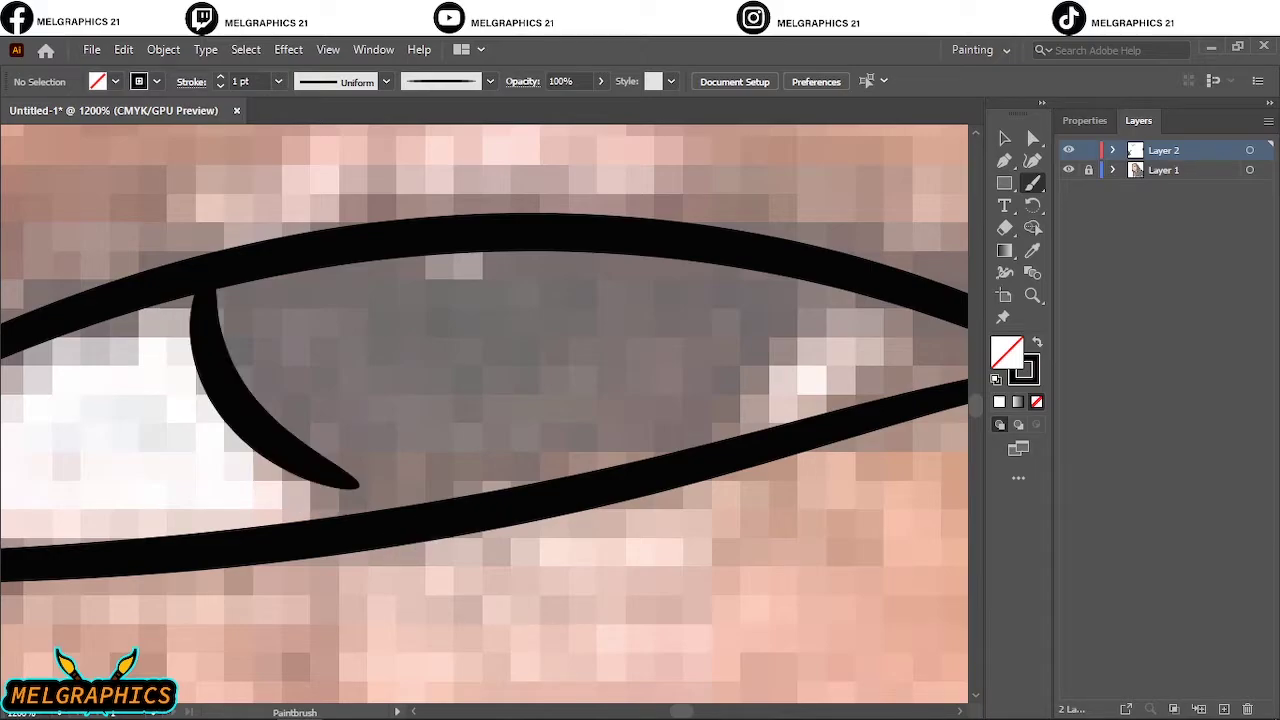
key("ctrl+z")
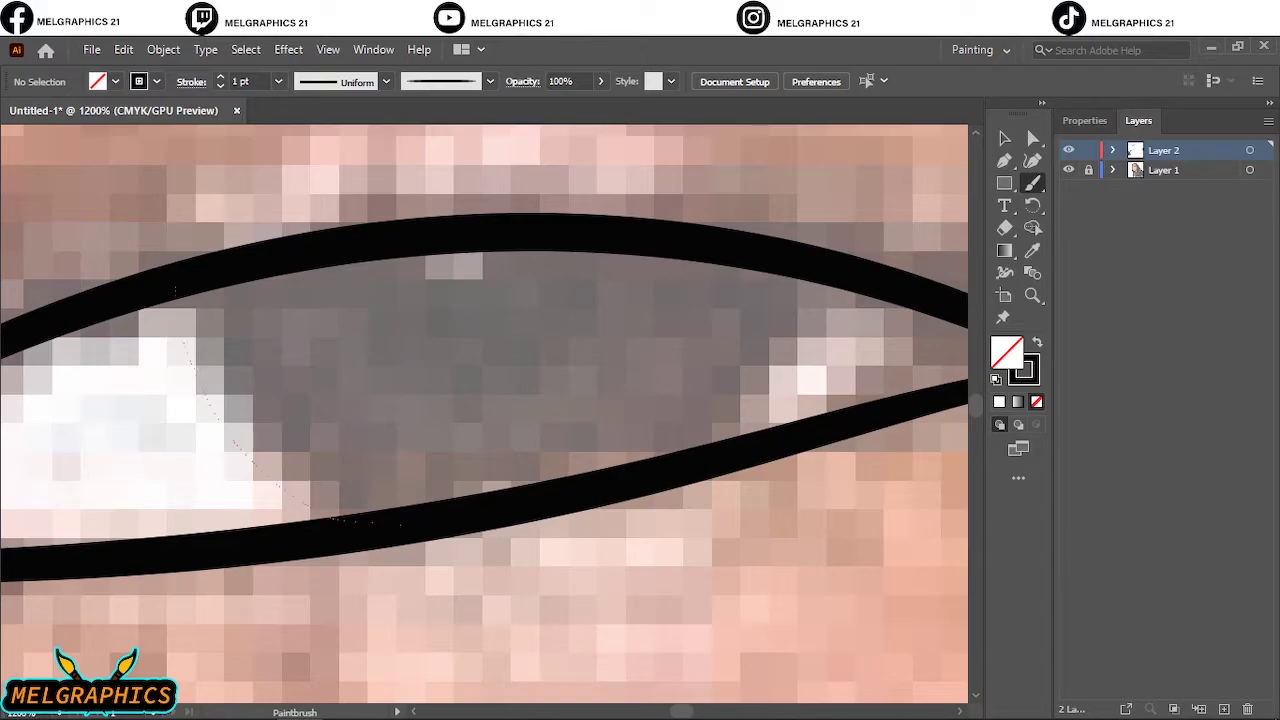
left_click_drag(400, 523, 402, 524)
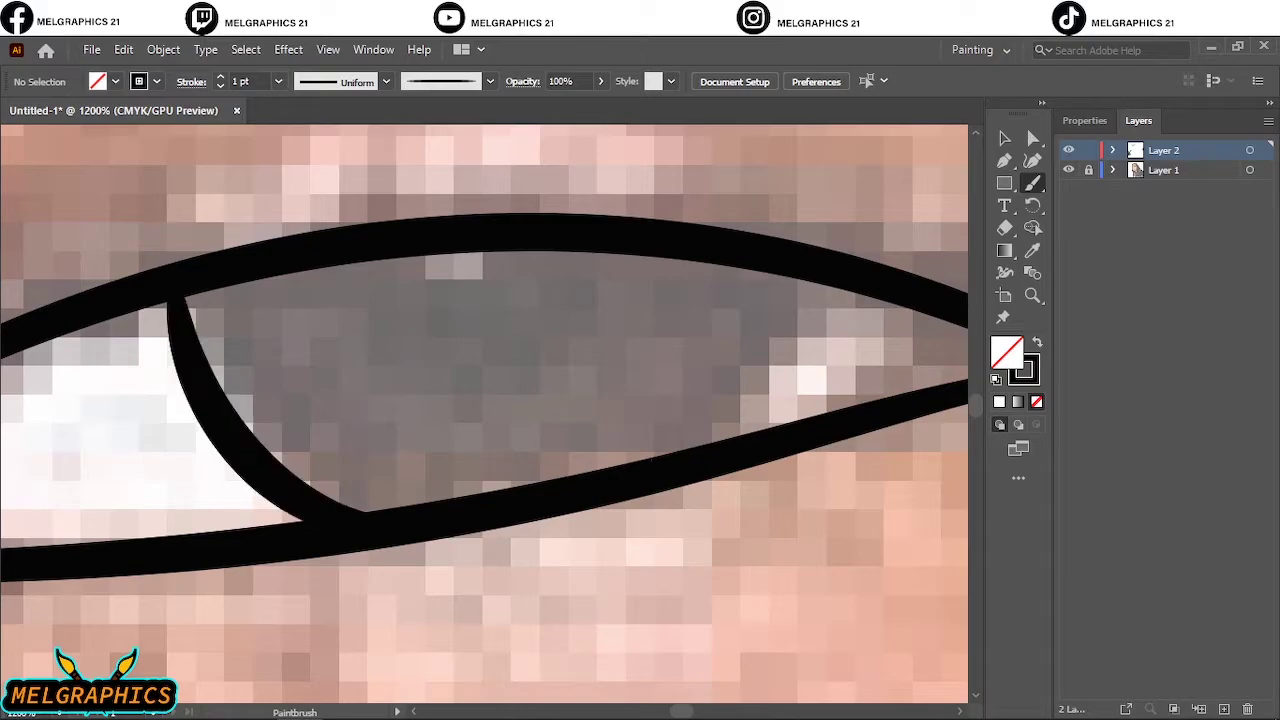
Paint the curved outer edge of the near eye's iris between the two lid lines, replacing the earlier attempts.
left_click_drag(652, 459, 803, 283)
key("ctrl+z")
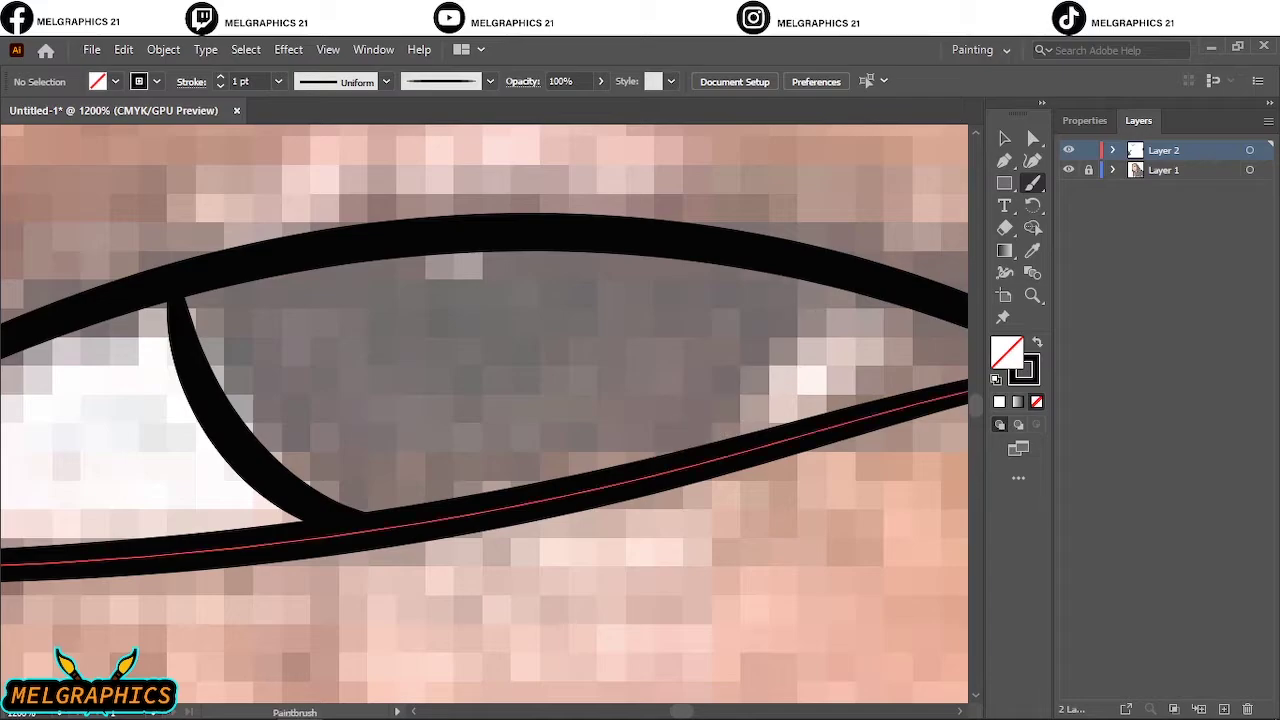
left_click_drag(780, 336, 772, 425)
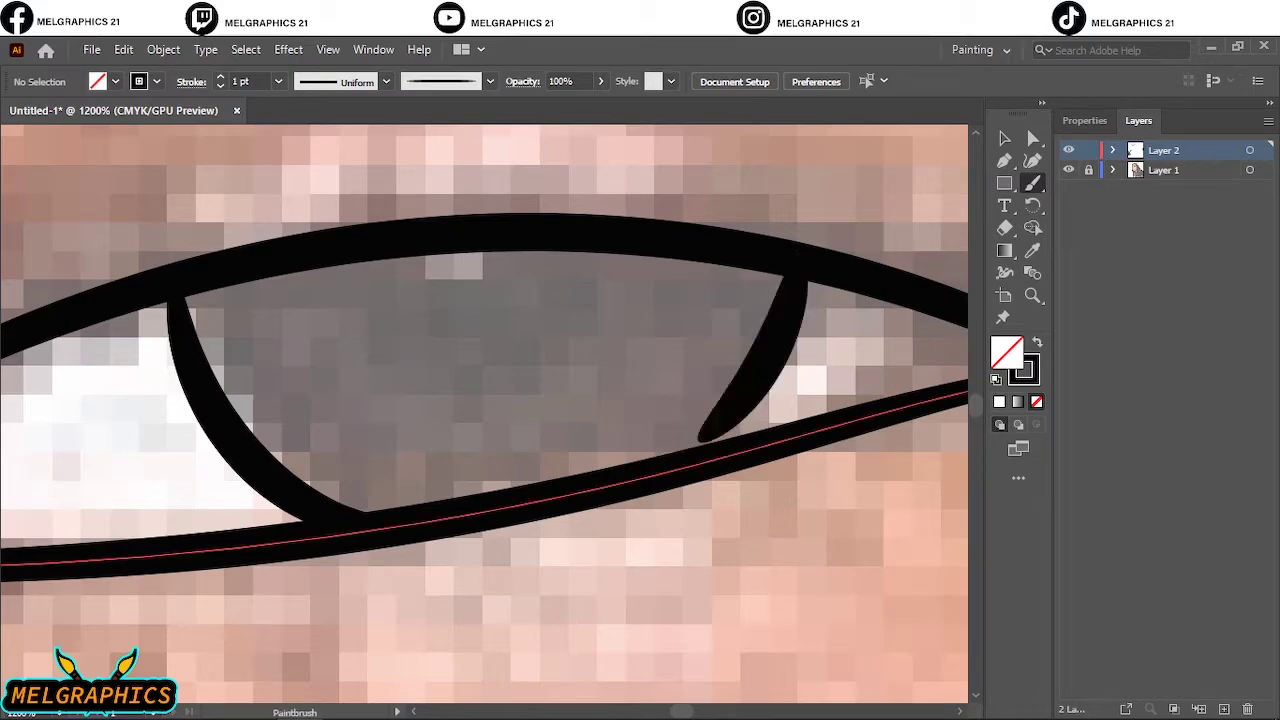
key("ctrl+z")
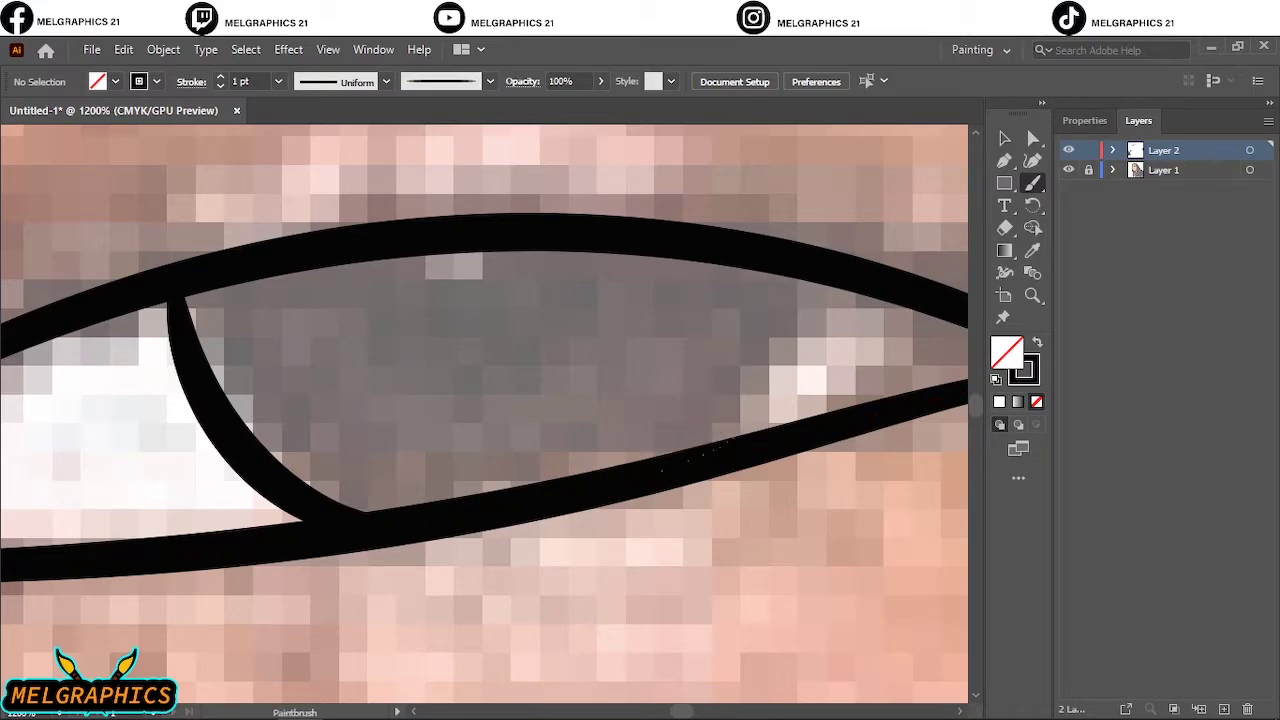
left_click_drag(785, 372, 818, 288)
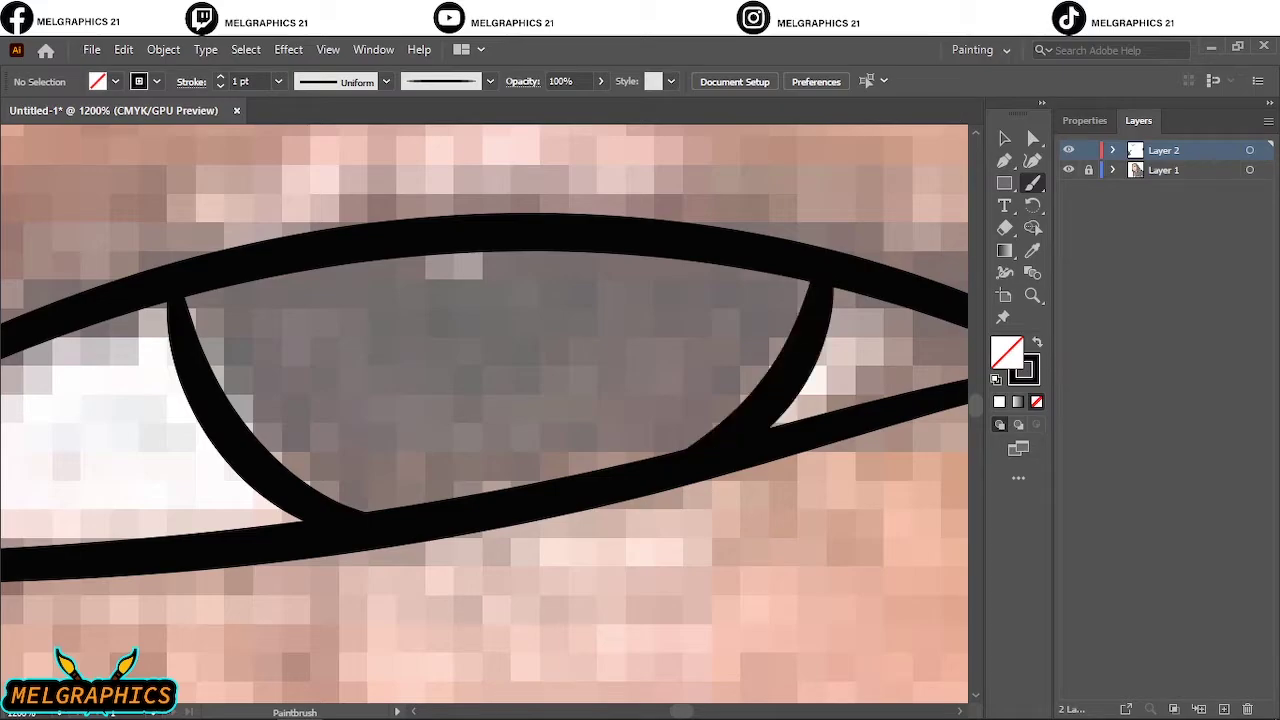
key("alt")
scroll(758, 250, "down", 2)
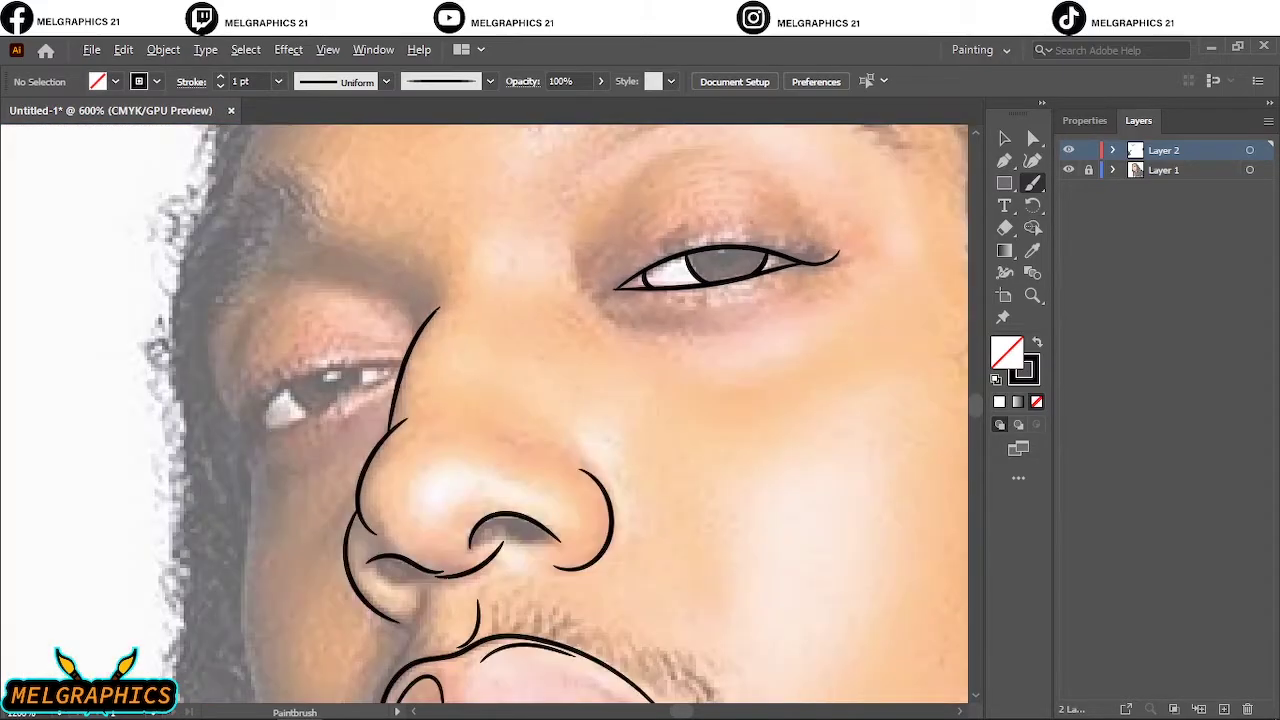
Paint the far eye's upper lid line in one long curve from the inner corner to the outer corner, replacing the short first attempt.
scroll(484, 414, "left", 3)
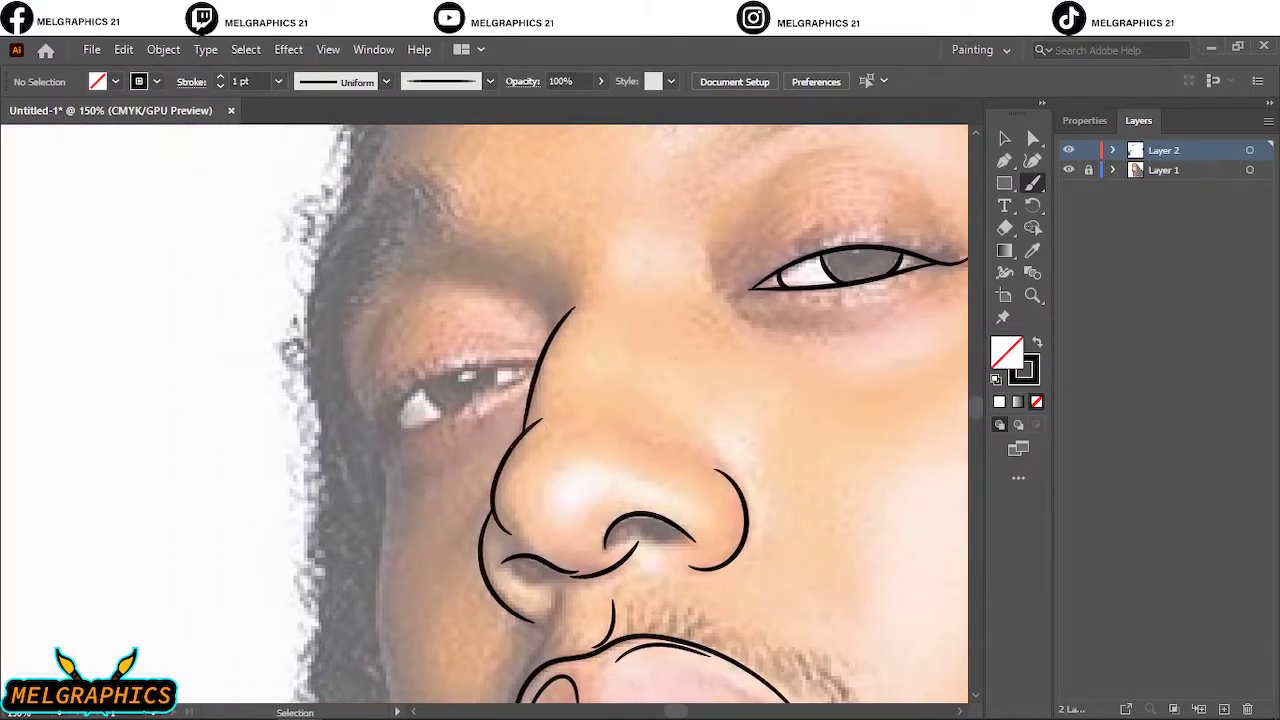
scroll(390, 425, "left", 1)
scroll(390, 425, "up", 4)
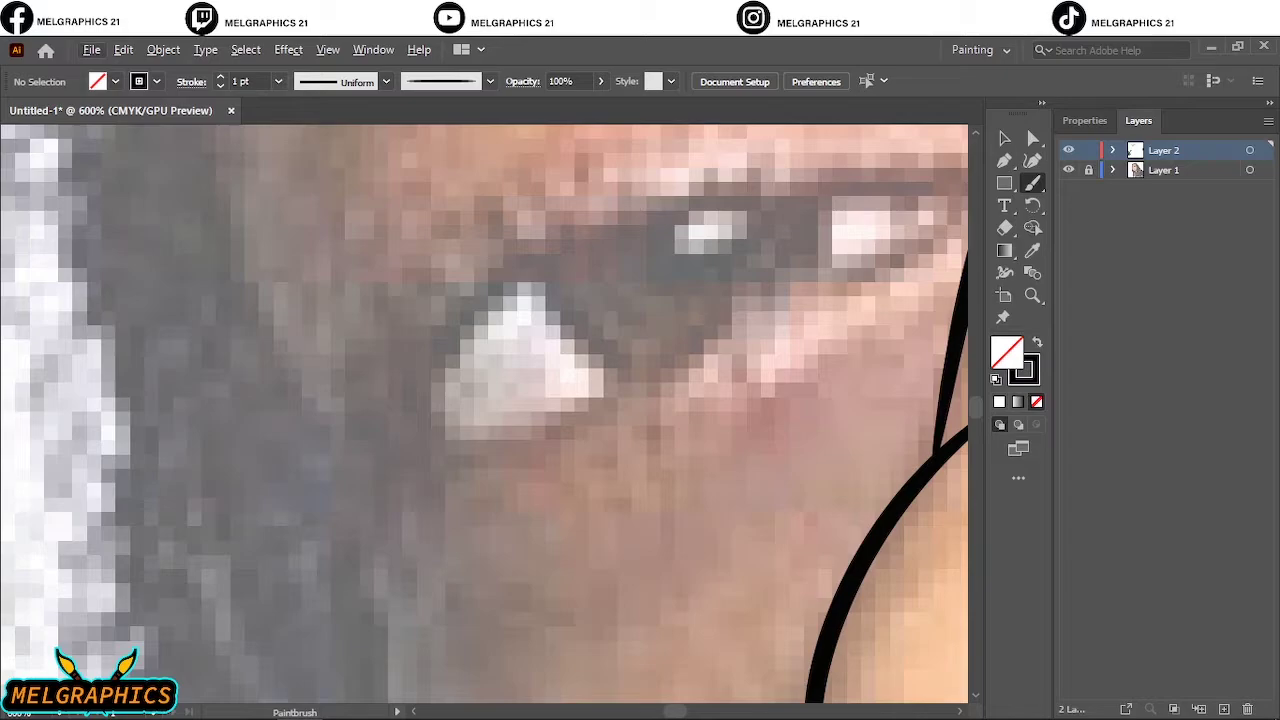
left_click_drag(519, 251, 349, 455)
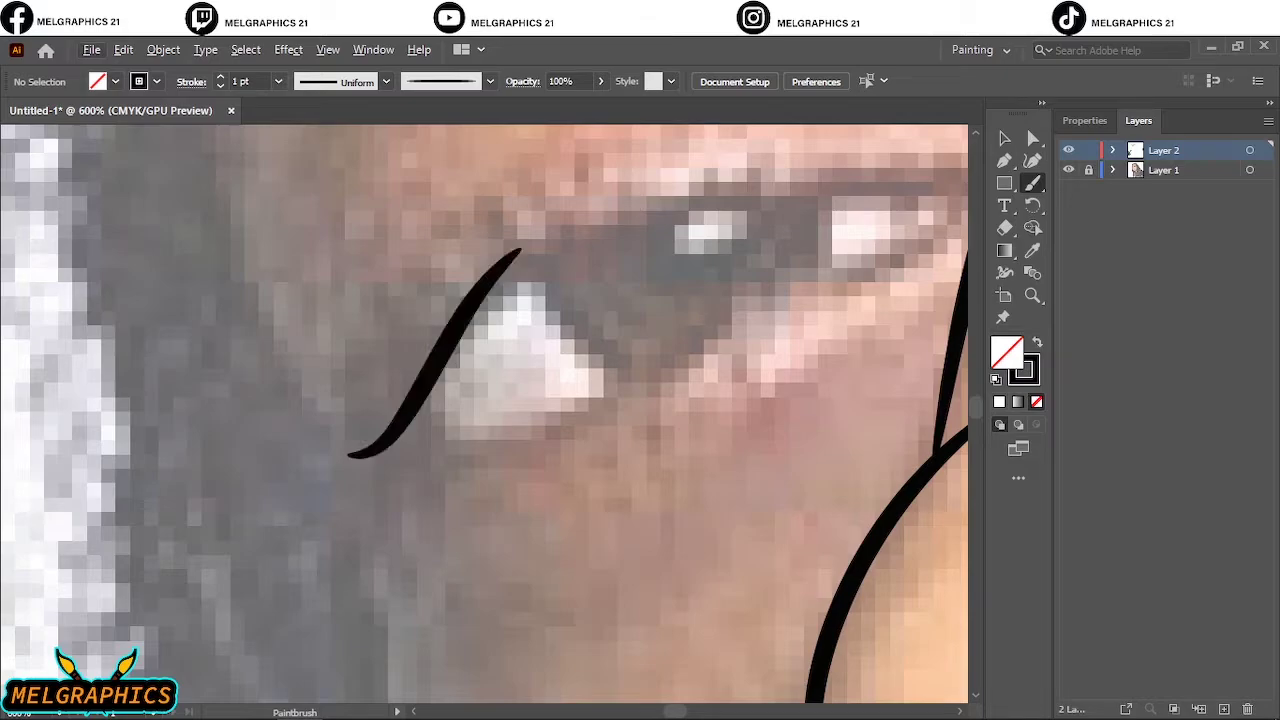
key("ctrl+z")
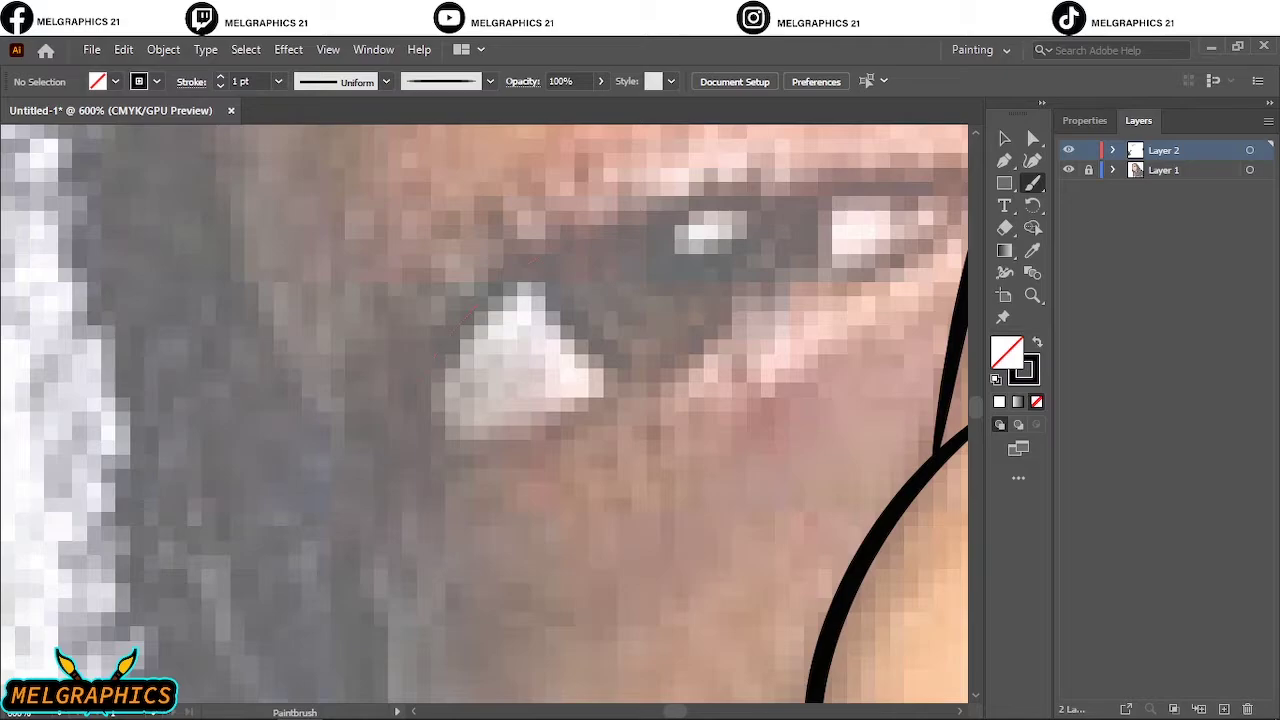
left_click_drag(965, 185, 371, 416)
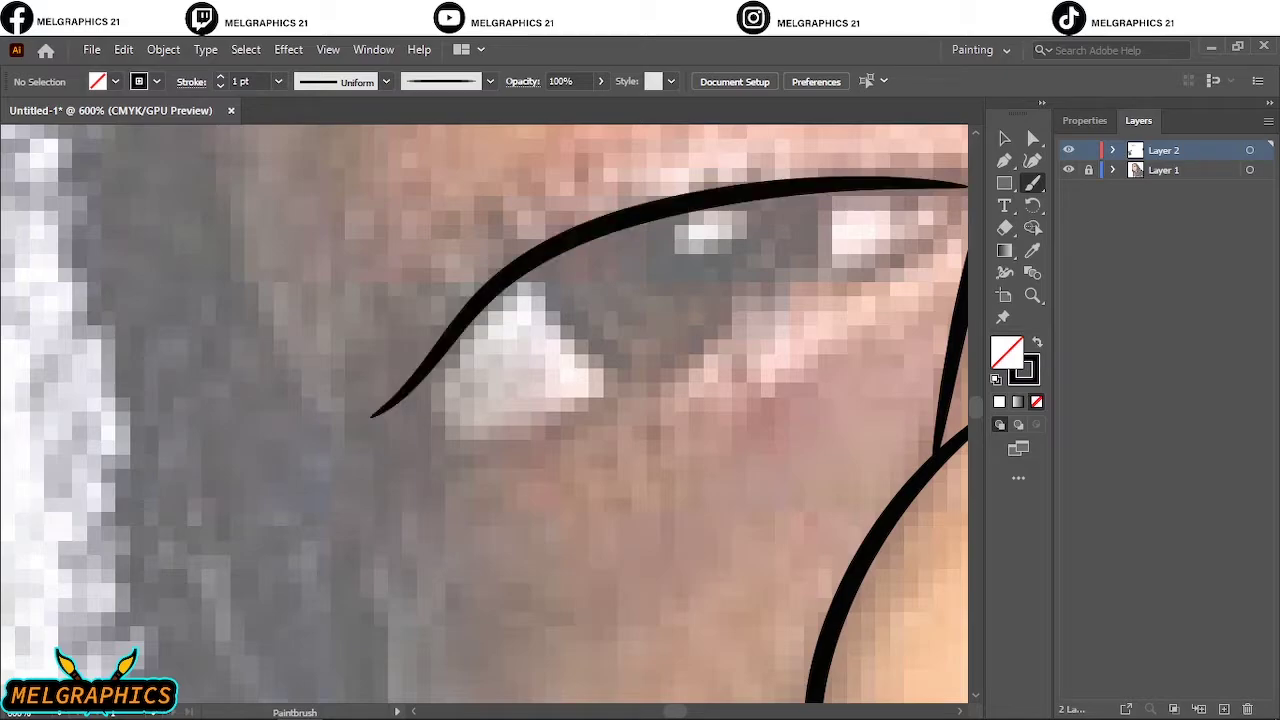
Paint the far eye's lower lid line between its outer corner and the nose bridge line, and extend the upper lid line to the bridge.
scroll(690, 271, "right", 2)
scroll(690, 271, "up", 1)
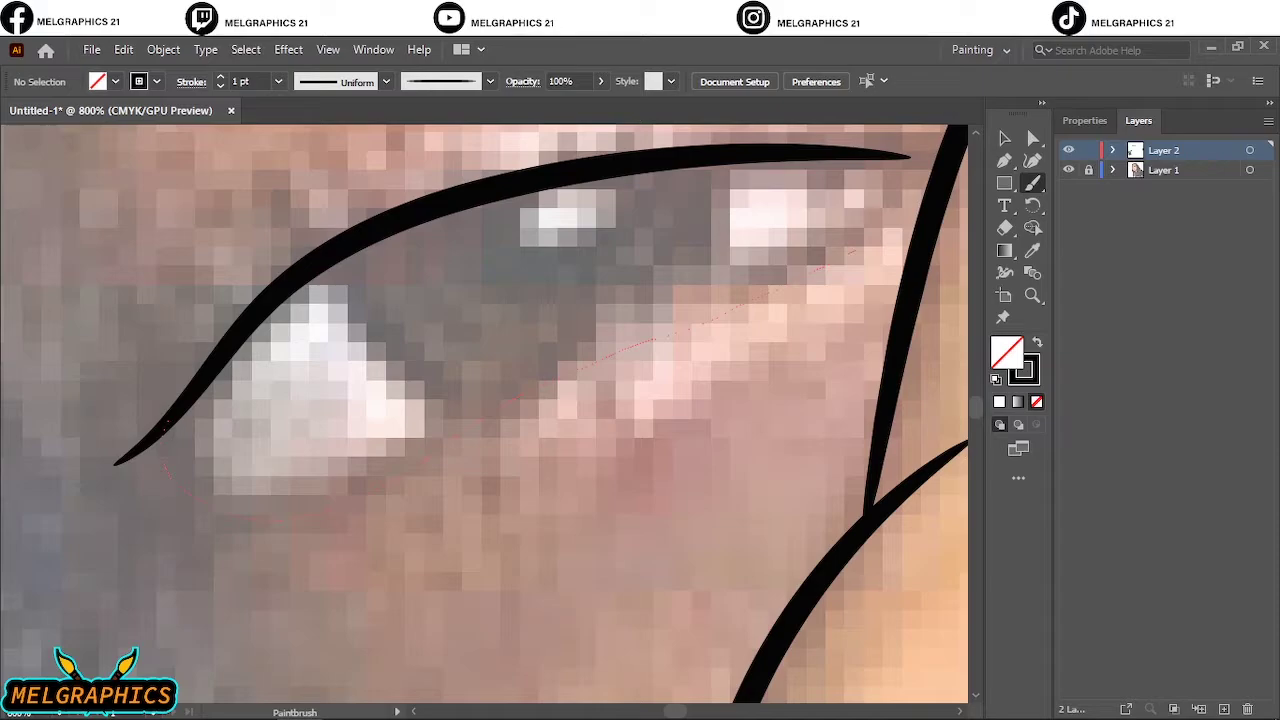
left_click_drag(210, 495, 160, 437)
scroll(484, 413, "right", 2)
scroll(484, 413, "up", 3)
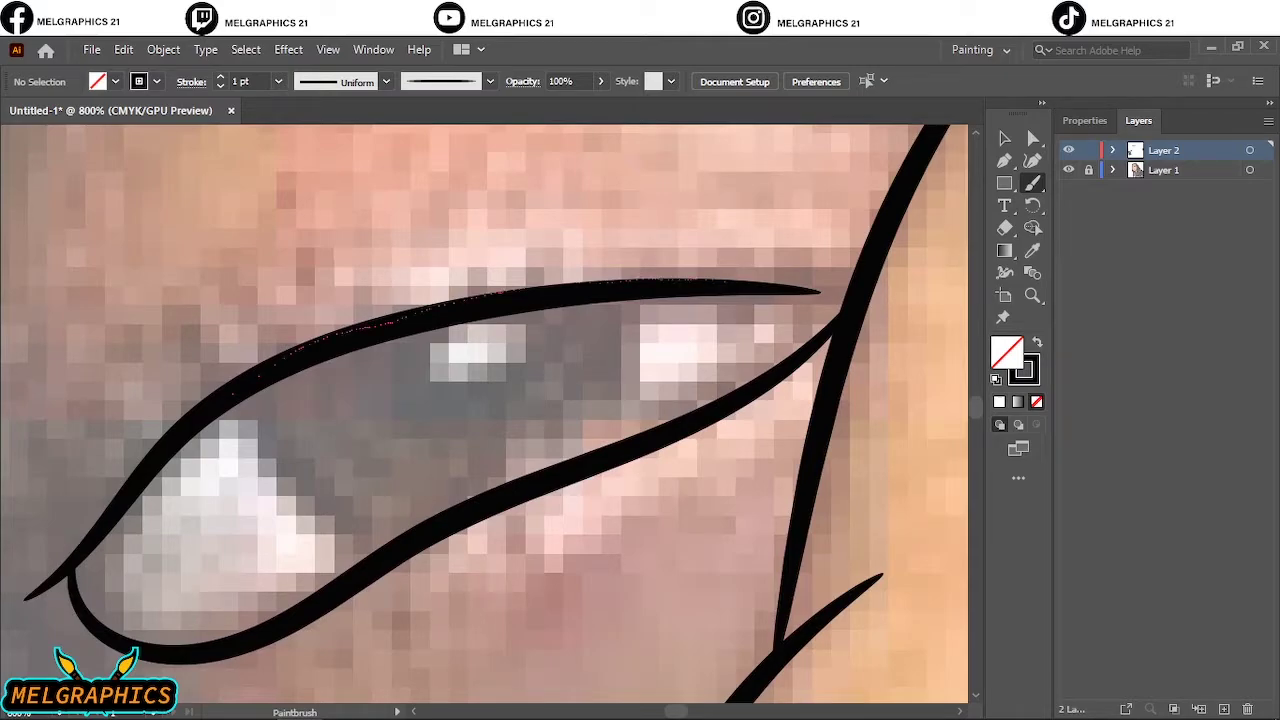
left_click_drag(820, 292, 845, 303)
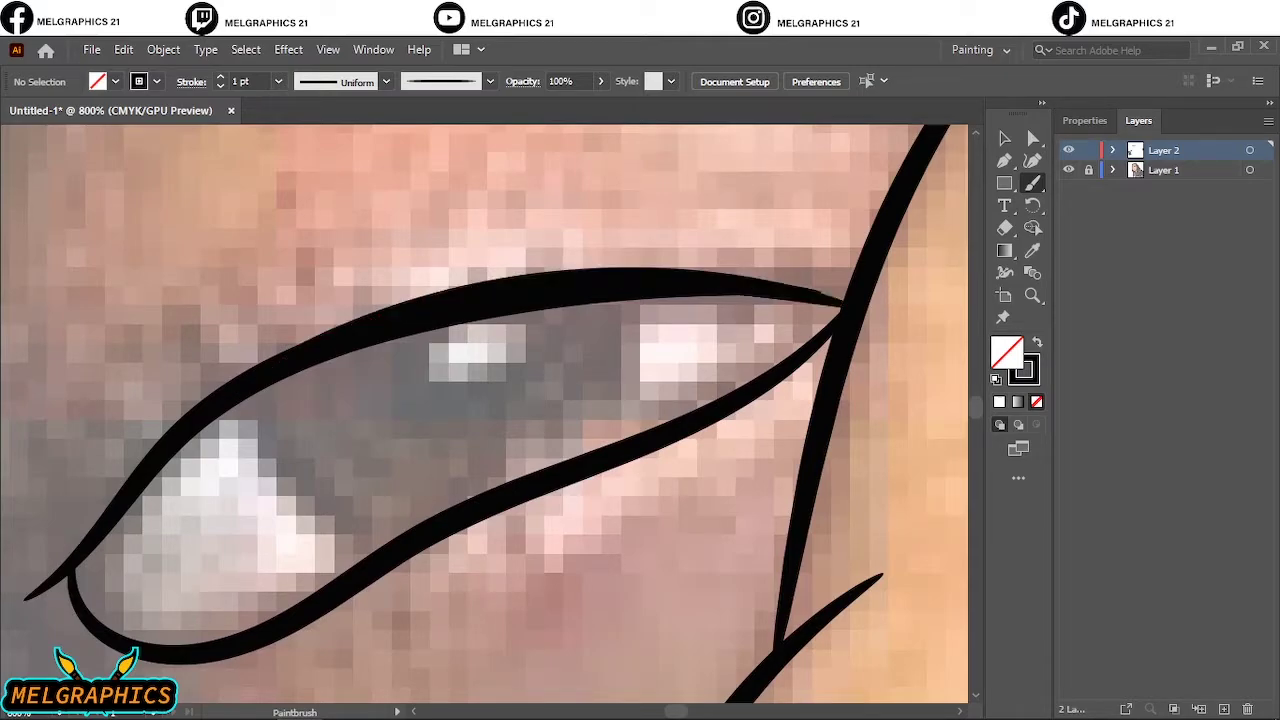
Paint the curved outer edge of the far eye's iris from the upper lid line down to the lower one.
scroll(484, 620, "left", 2)
scroll(484, 620, "up", 1)
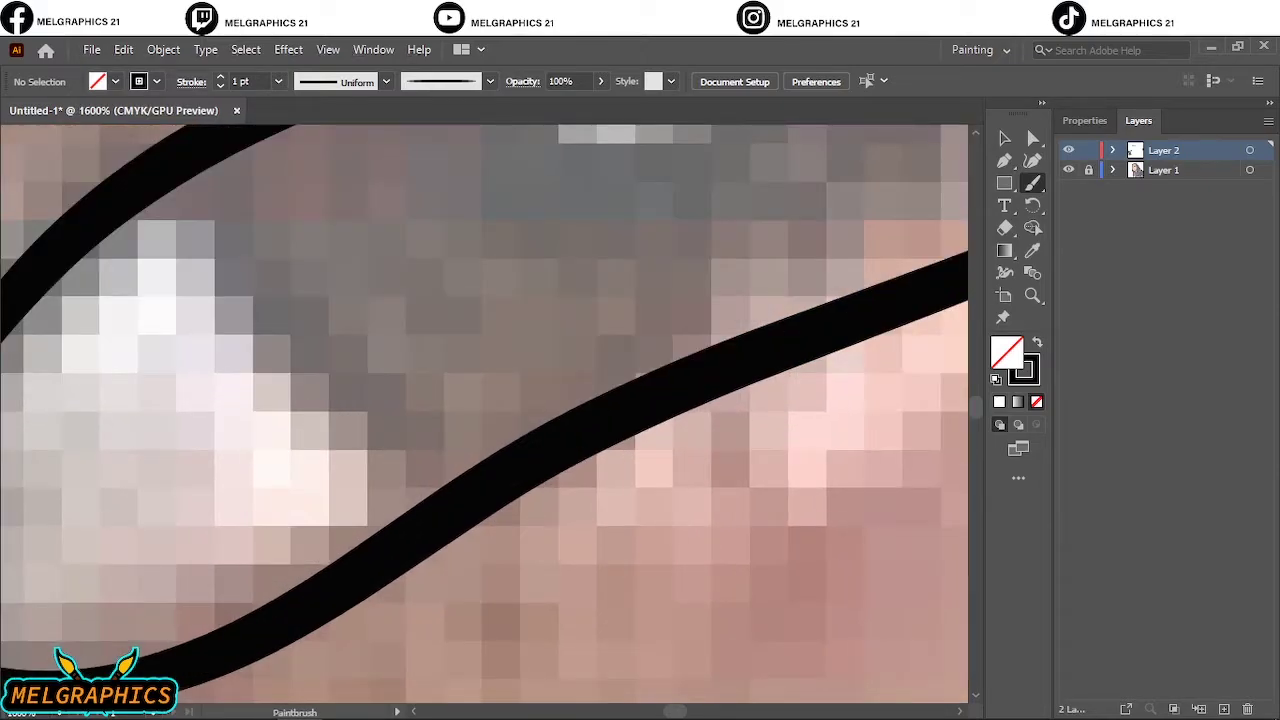
mouse_move(358, 455)
left_mouse_down()
mouse_move(440, 490)
mouse_move(462, 484)
left_mouse_up()
key("ctrl+z")
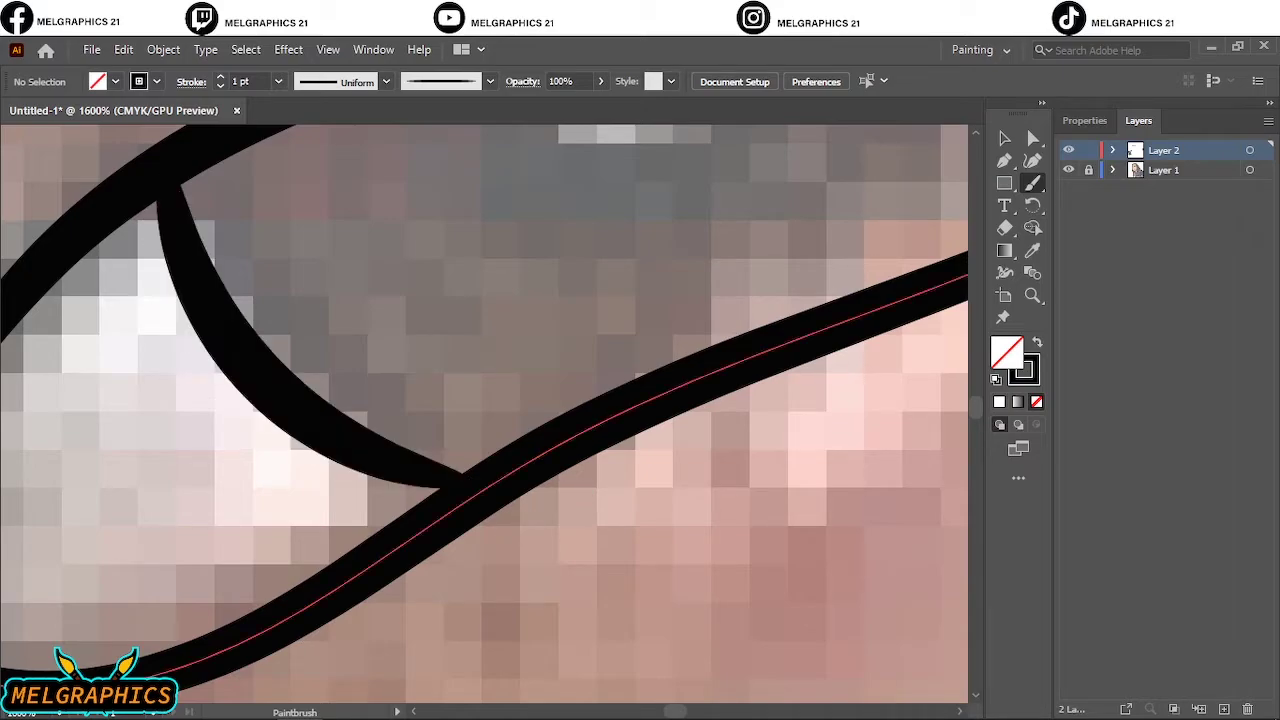
scroll(440, 480, "up", 5)
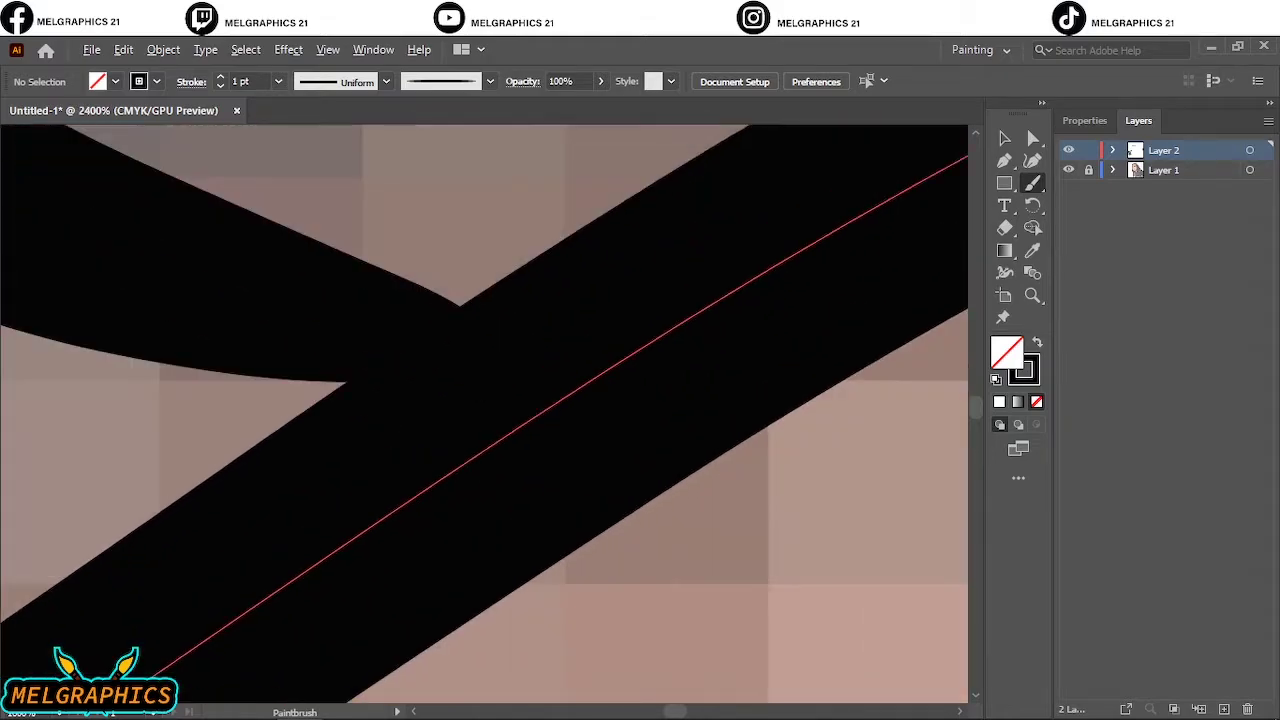
Paint the curved inner edge of the far eye's iris, on the nose side, between the two lid lines.
scroll(415, 475, "down", 6)
scroll(440, 475, "down", 2)
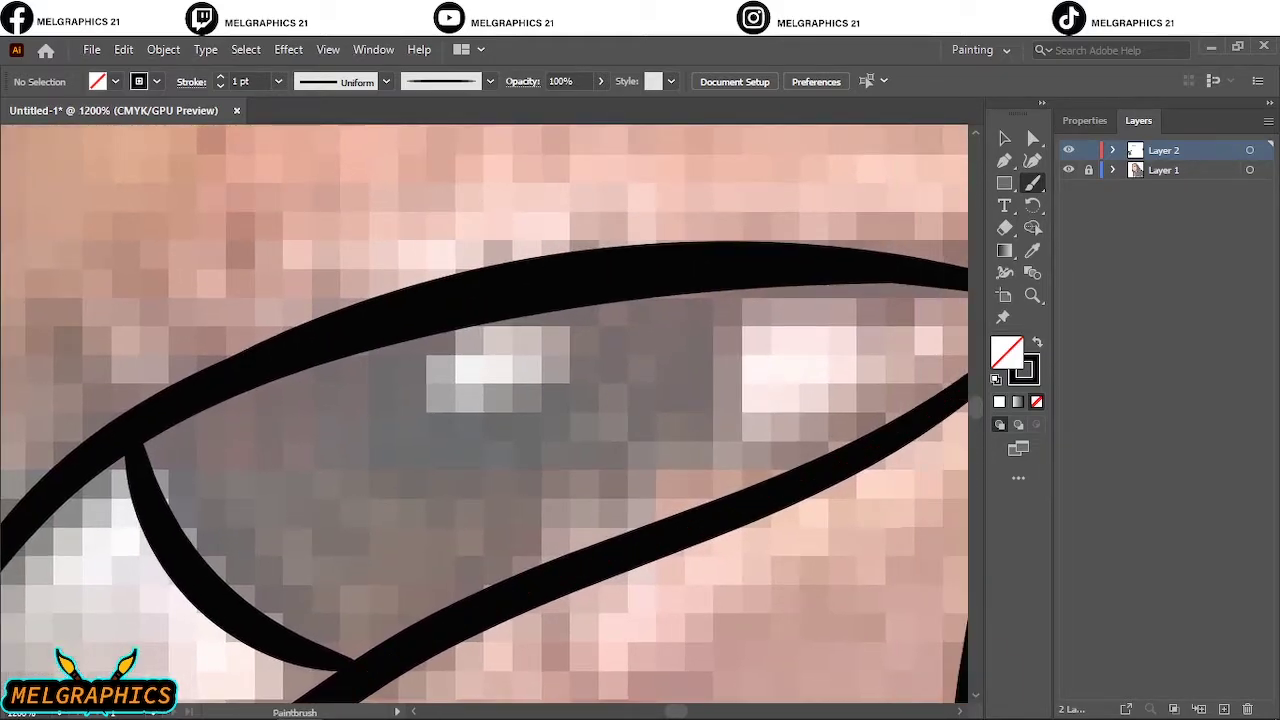
left_click_drag(754, 357, 762, 424)
left_click_drag(701, 521, 700, 522)
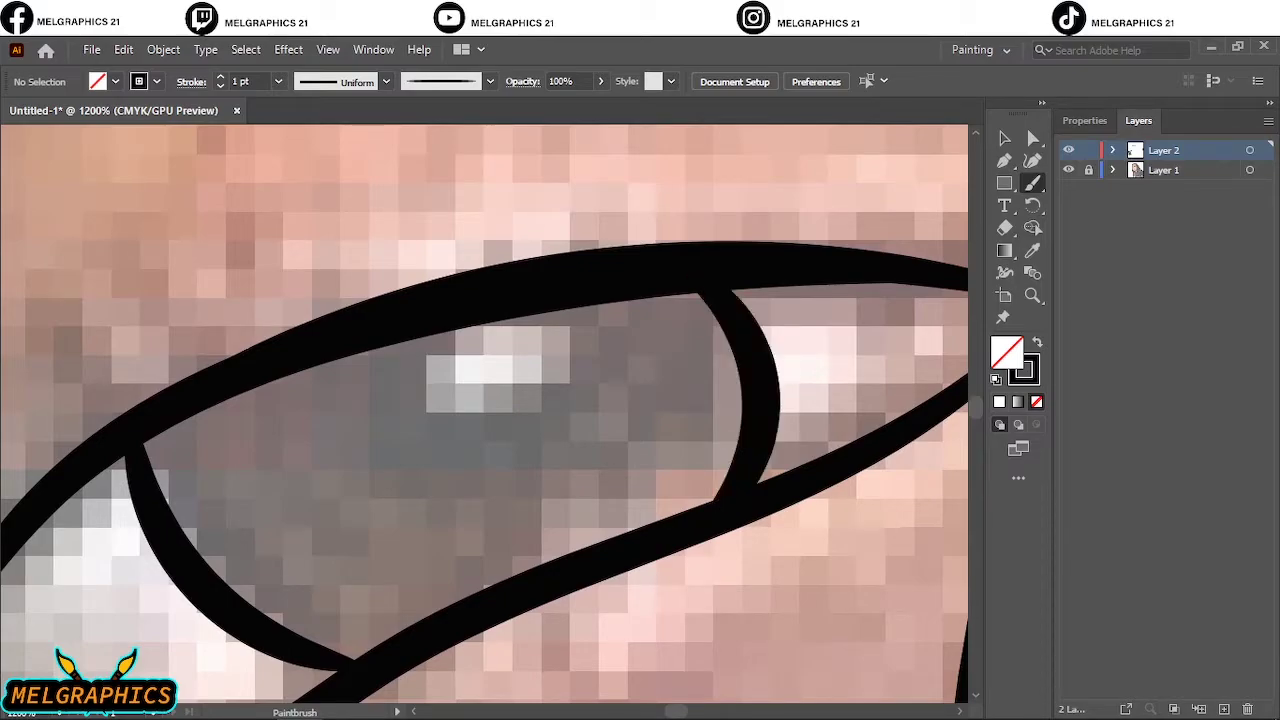
Set the brush stroke weight to 0.4 pt for the fine lines around the near eye.
scroll(828, 474, "down", 4)
scroll(828, 474, "right", 4)
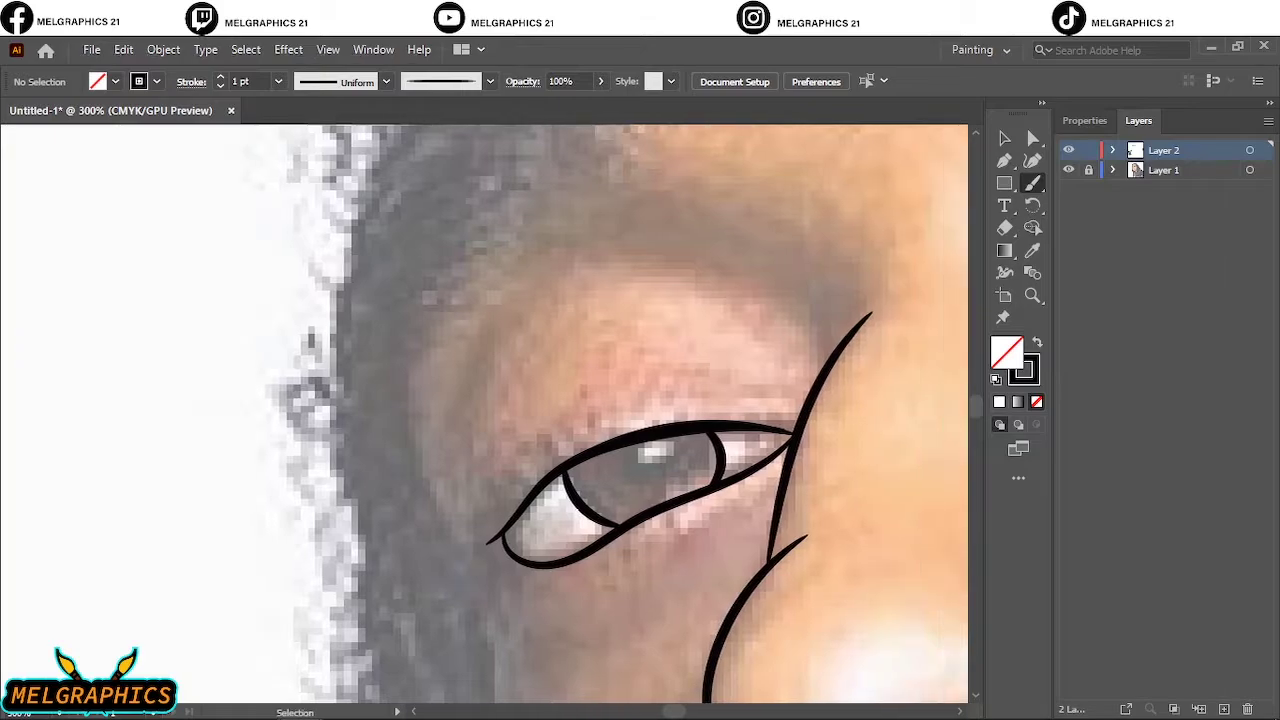
key("ctrl+minus")
key("ctrl+minus")
key("ctrl+minus")
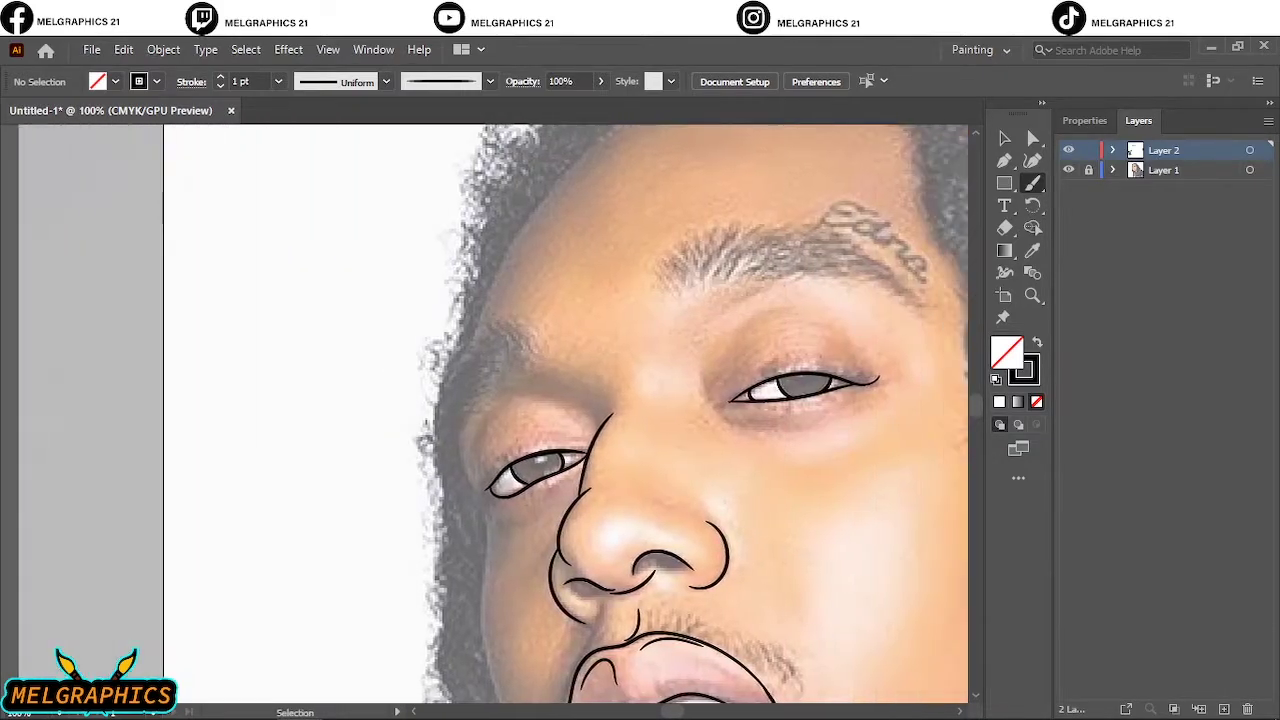
scroll(530, 410, "down", 4)
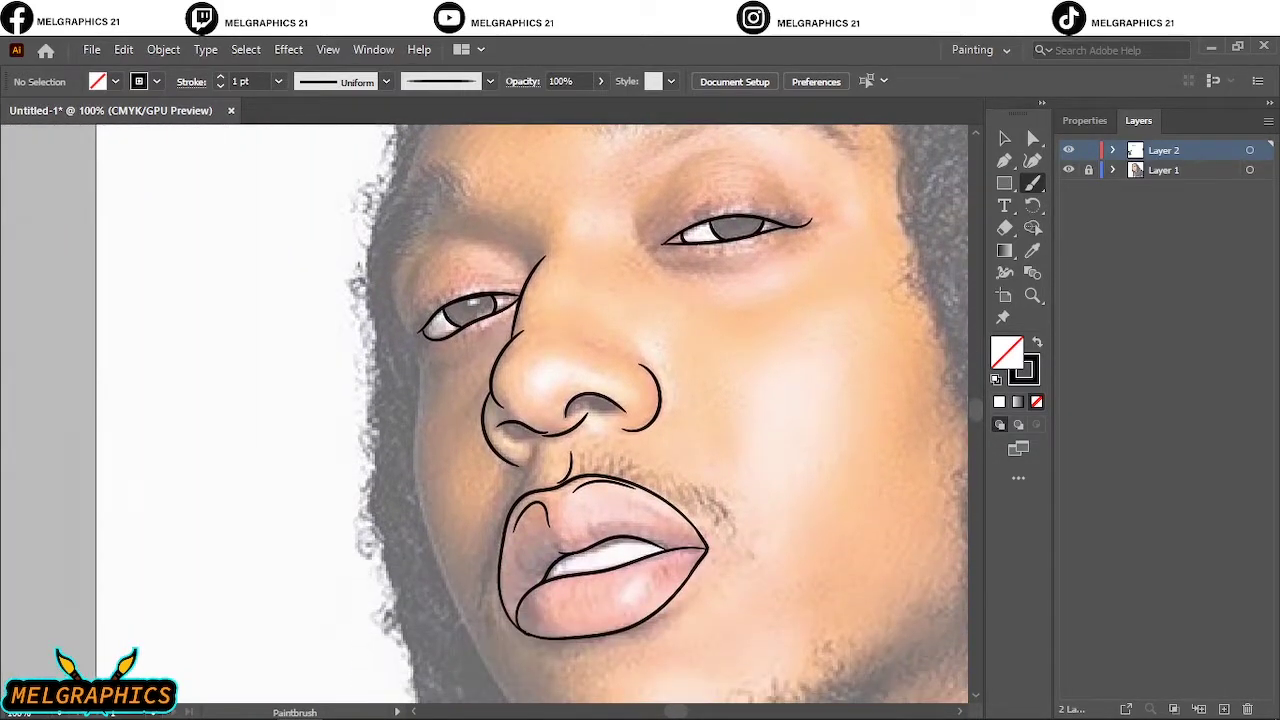
key("ctrl+plus")
key("ctrl+plus")
key("ctrl+plus")
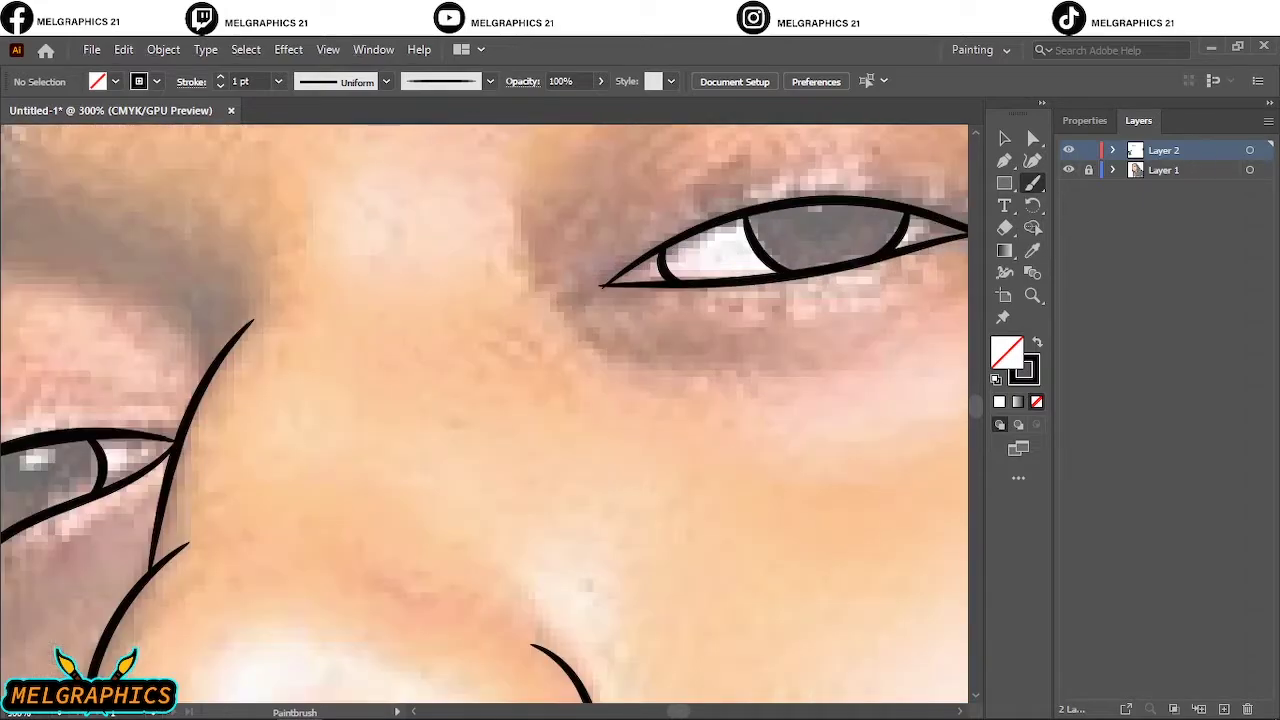
key("bracketleft")
left_click(246, 82)
key("BackSpace")
key("BackSpace")
type("4")
Paint two thin, roughly parallel crease lines above the near eye's upper lid with the Paintbrush.
scroll(484, 414, "right", 5)
scroll(484, 414, "up", 4)
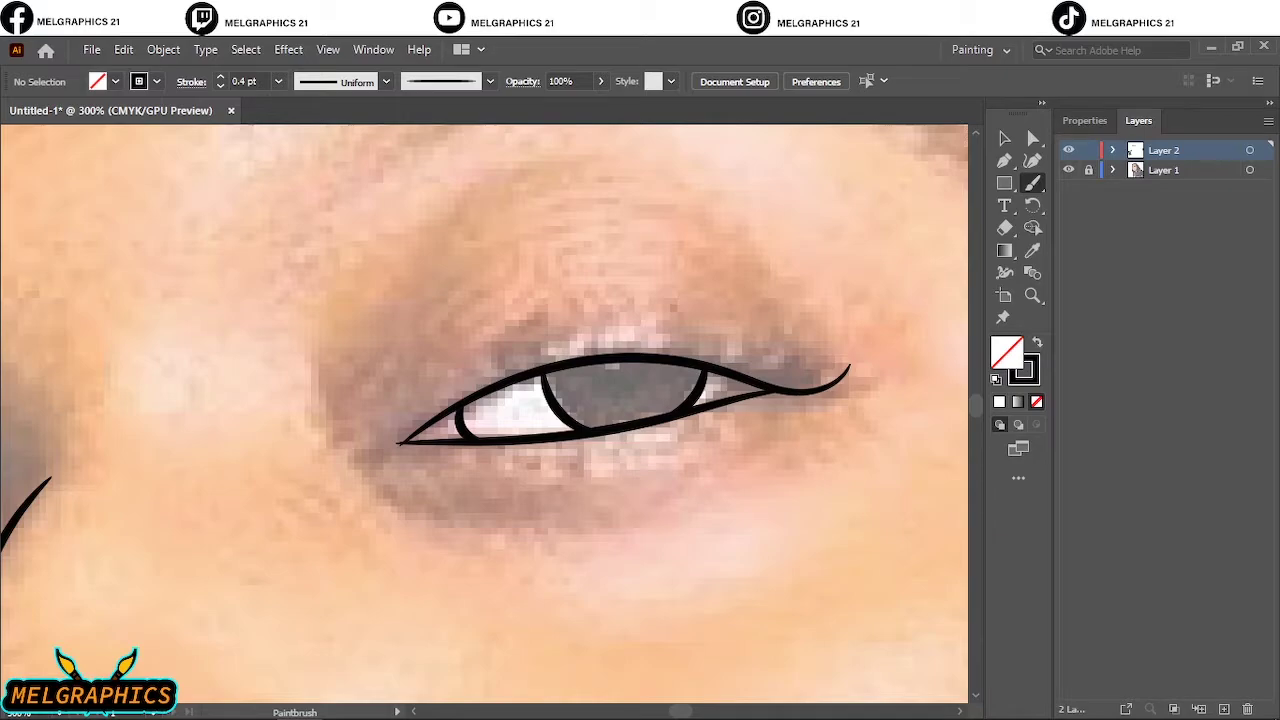
key("v")
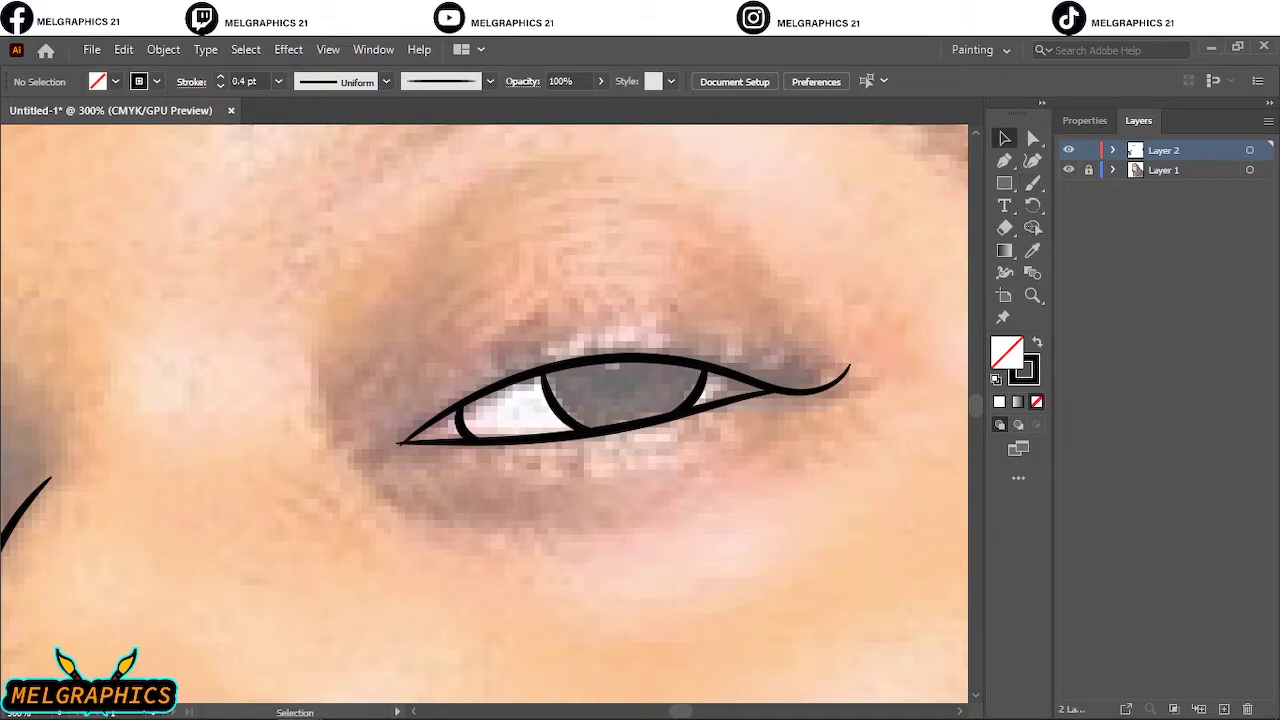
key("c")
key("b")
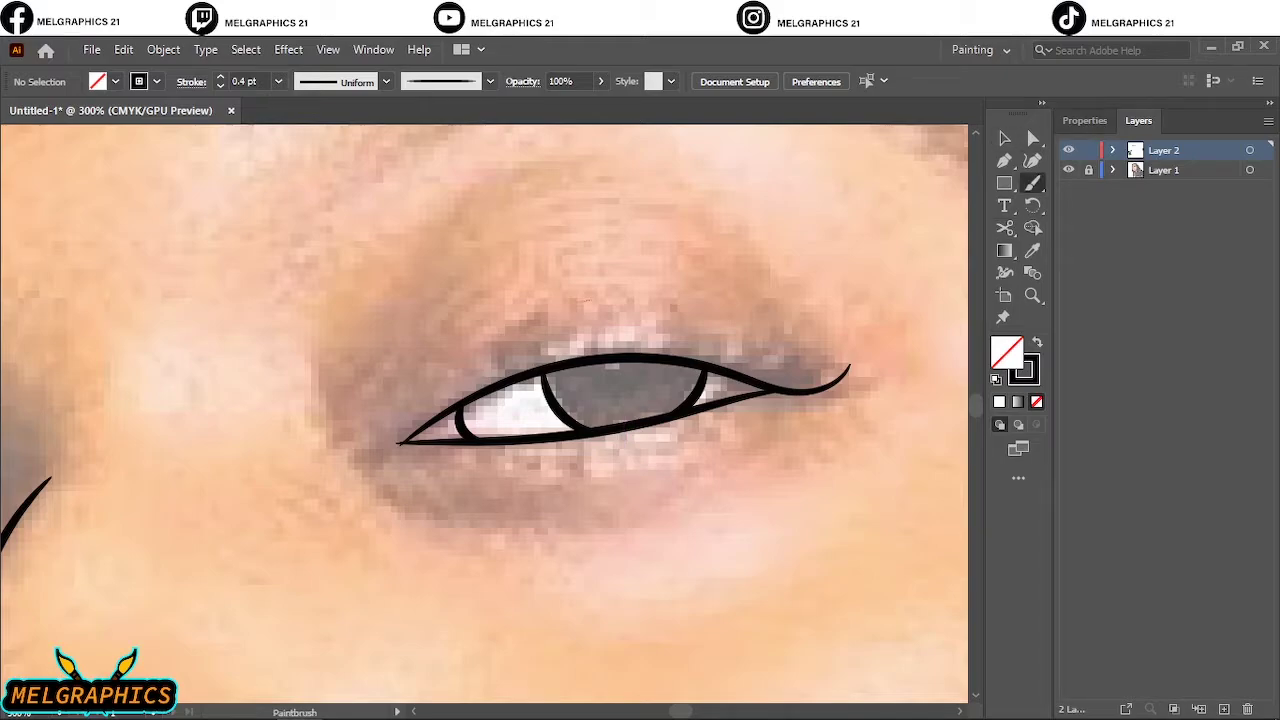
left_click_drag(413, 395, 683, 299)
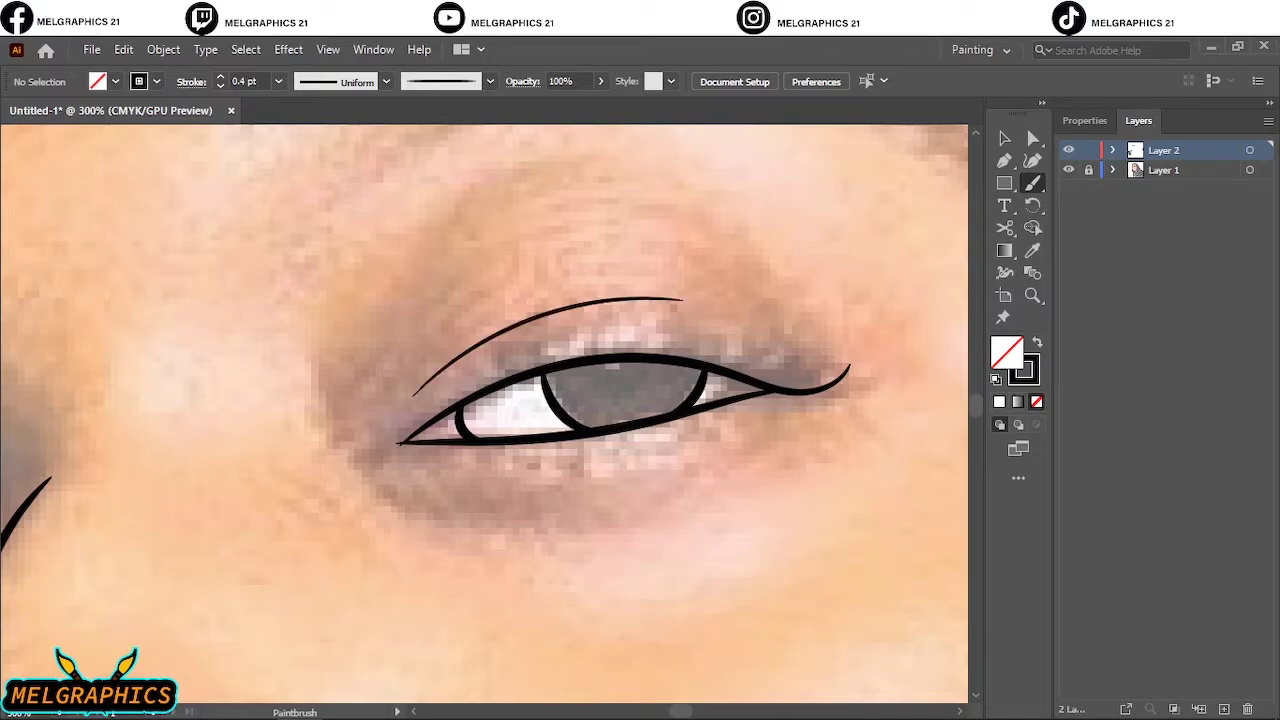
left_click_drag(658, 258, 664, 259)
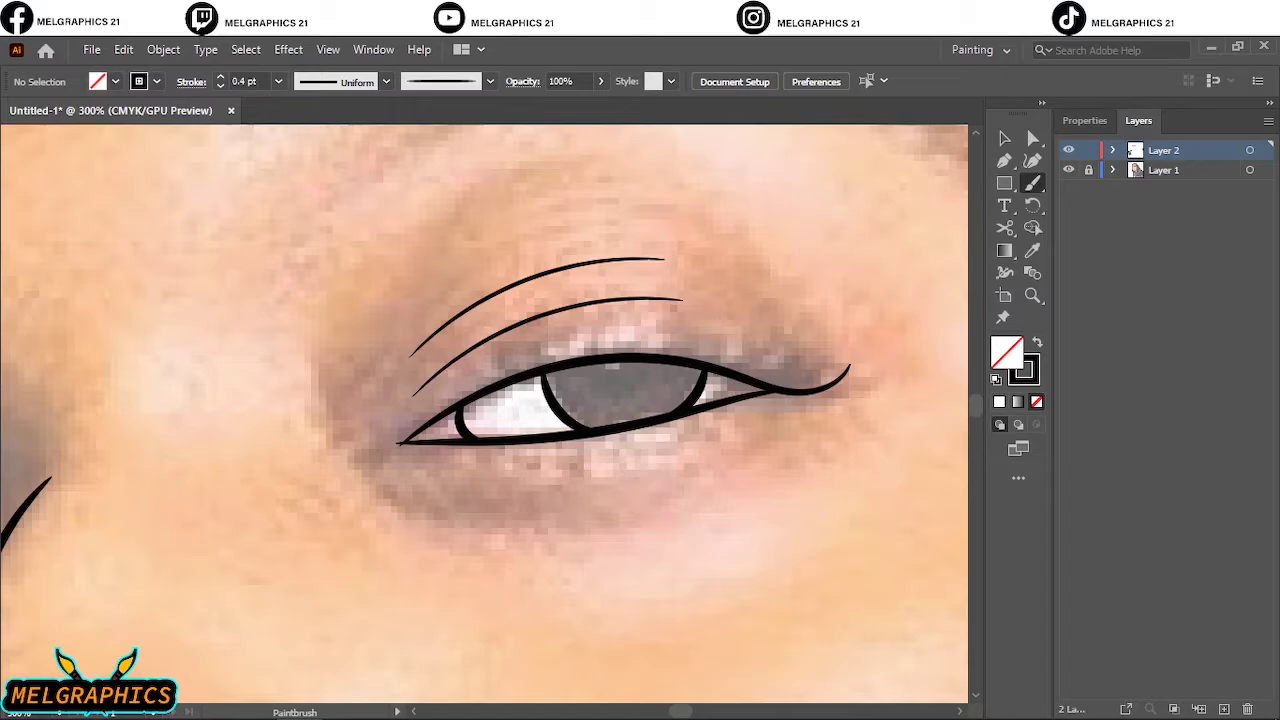
Paint a short curve beside the near eye's inner corner and an arc high above its lid creases, replacing the arc's first attempt.
left_click_drag(340, 338, 347, 465)
left_click_drag(517, 171, 628, 156)
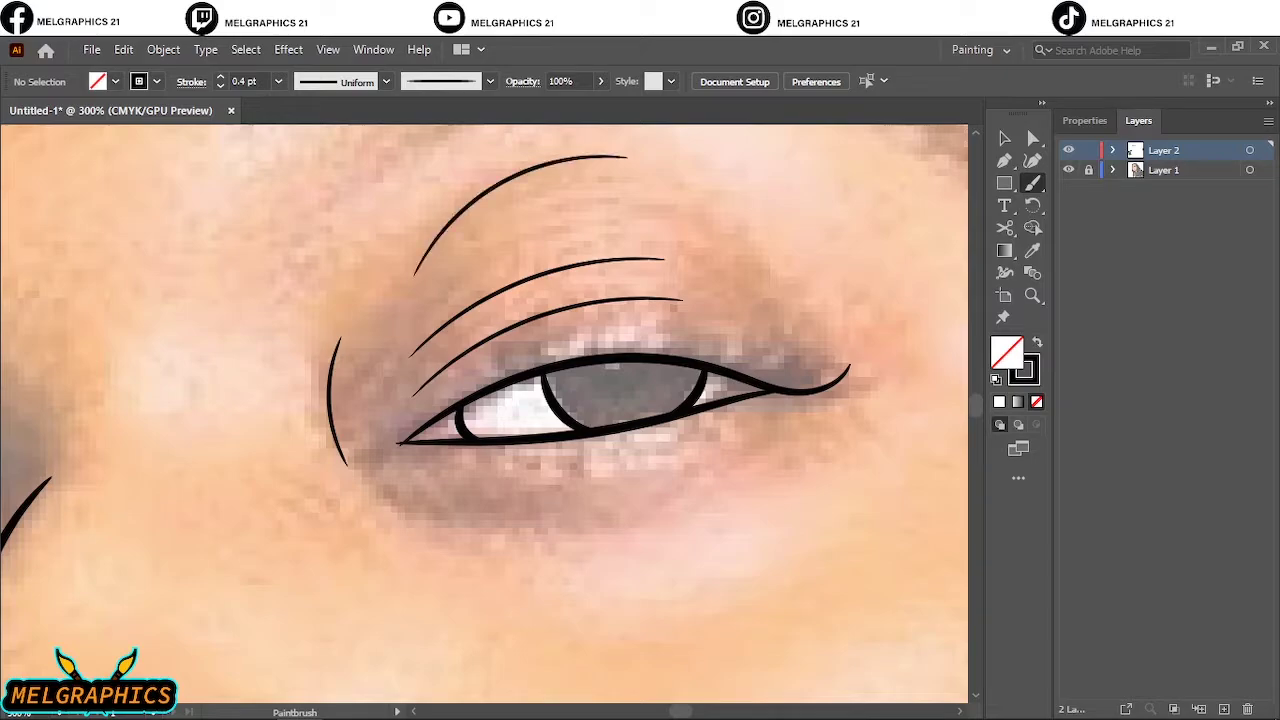
key("ctrl+z")
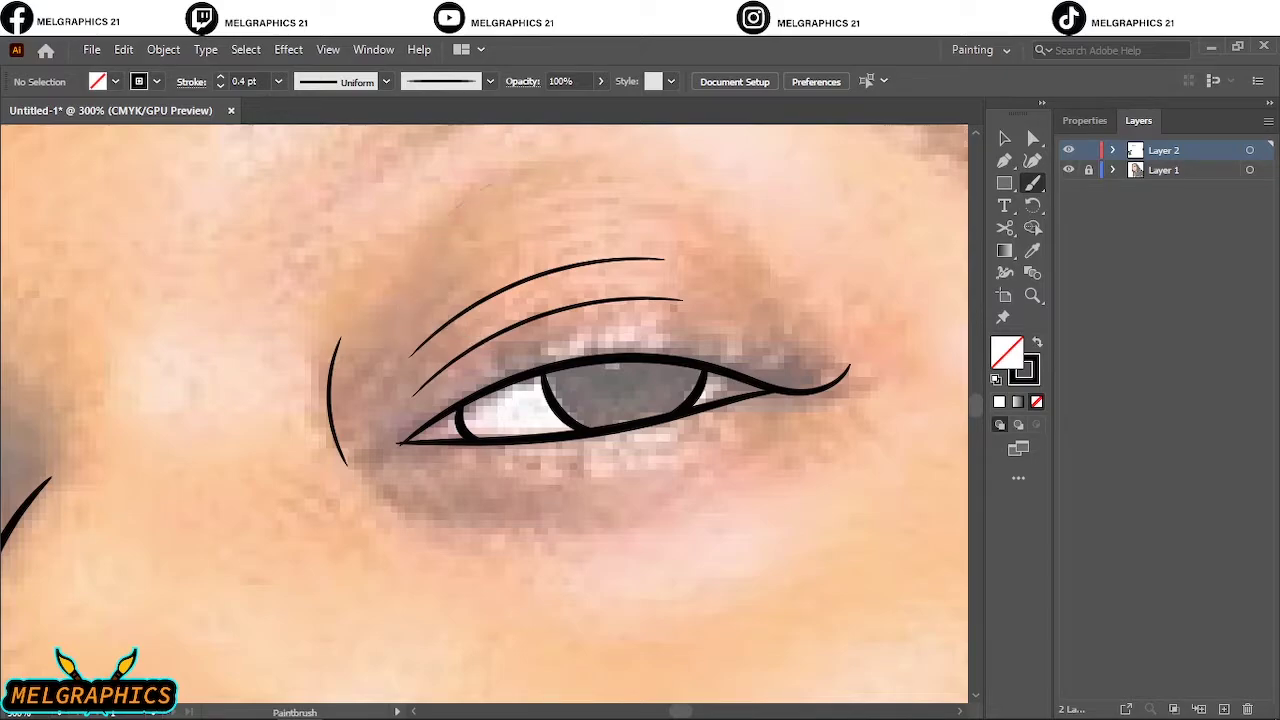
left_click_drag(638, 170, 651, 172)
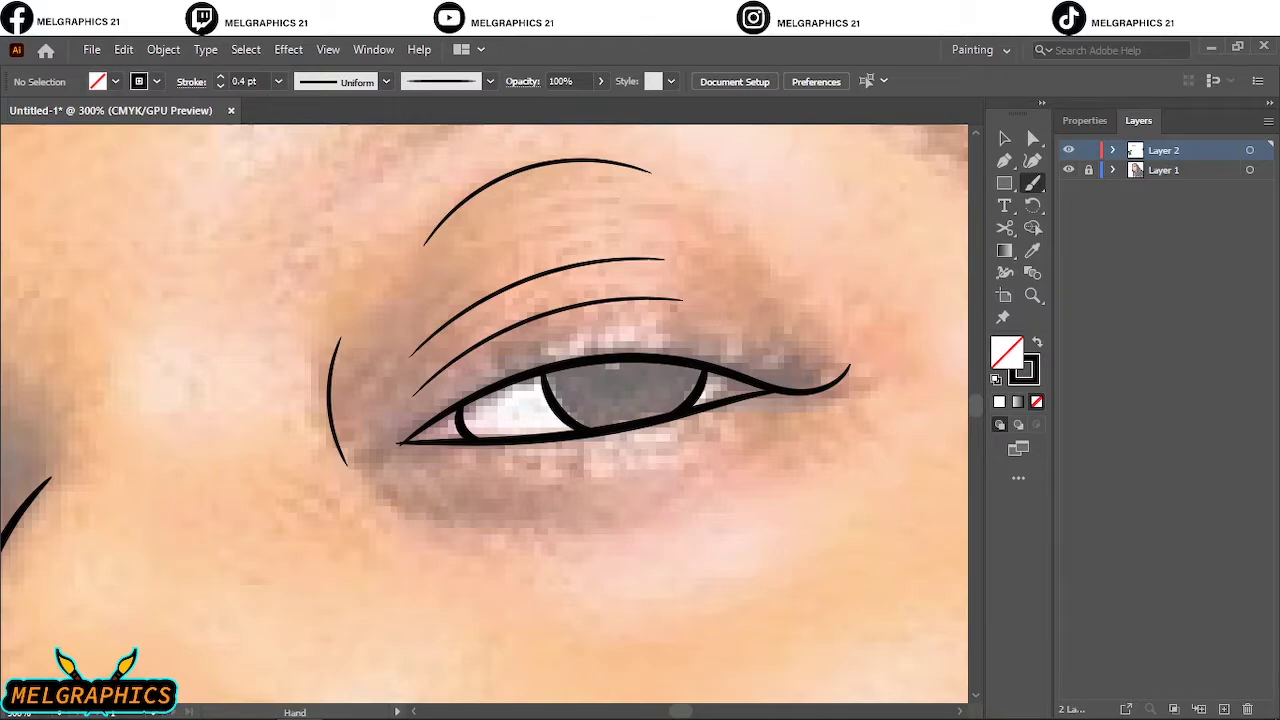
scroll(484, 420, "down", 1)
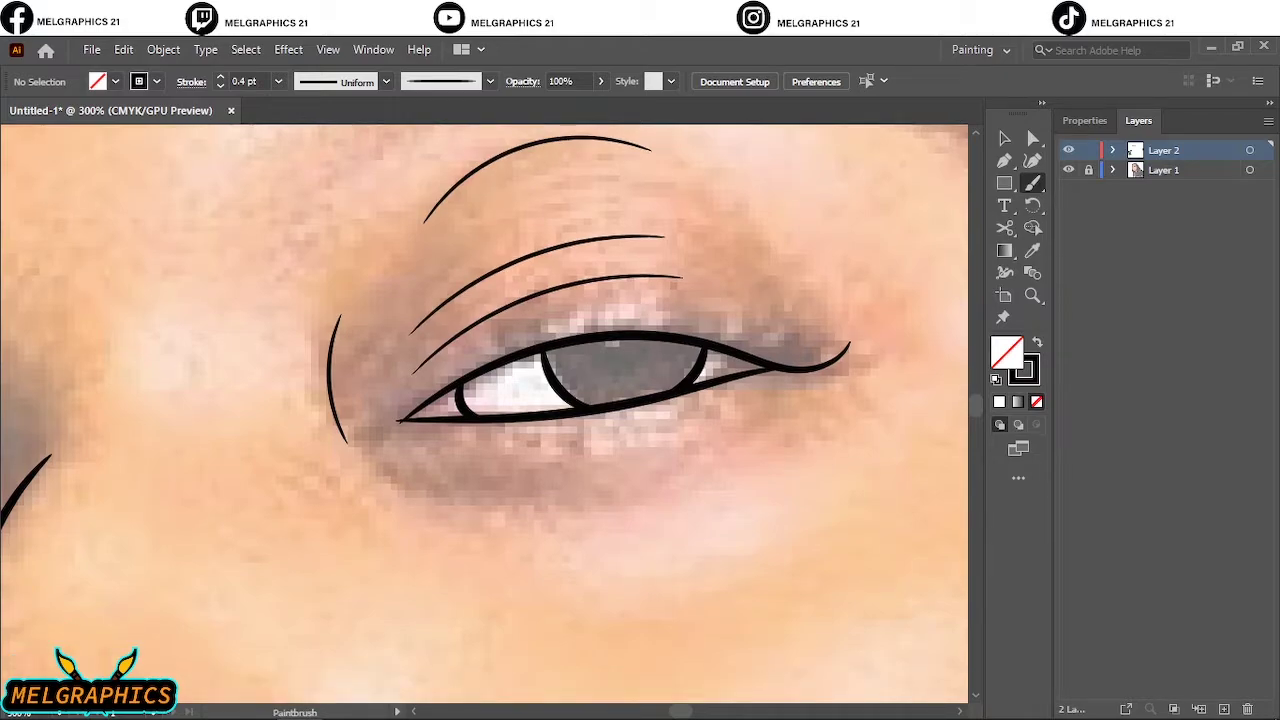
Set the brush stroke weight to 0.75 pt for the far eye's crease lines.
key("ctrl+1")
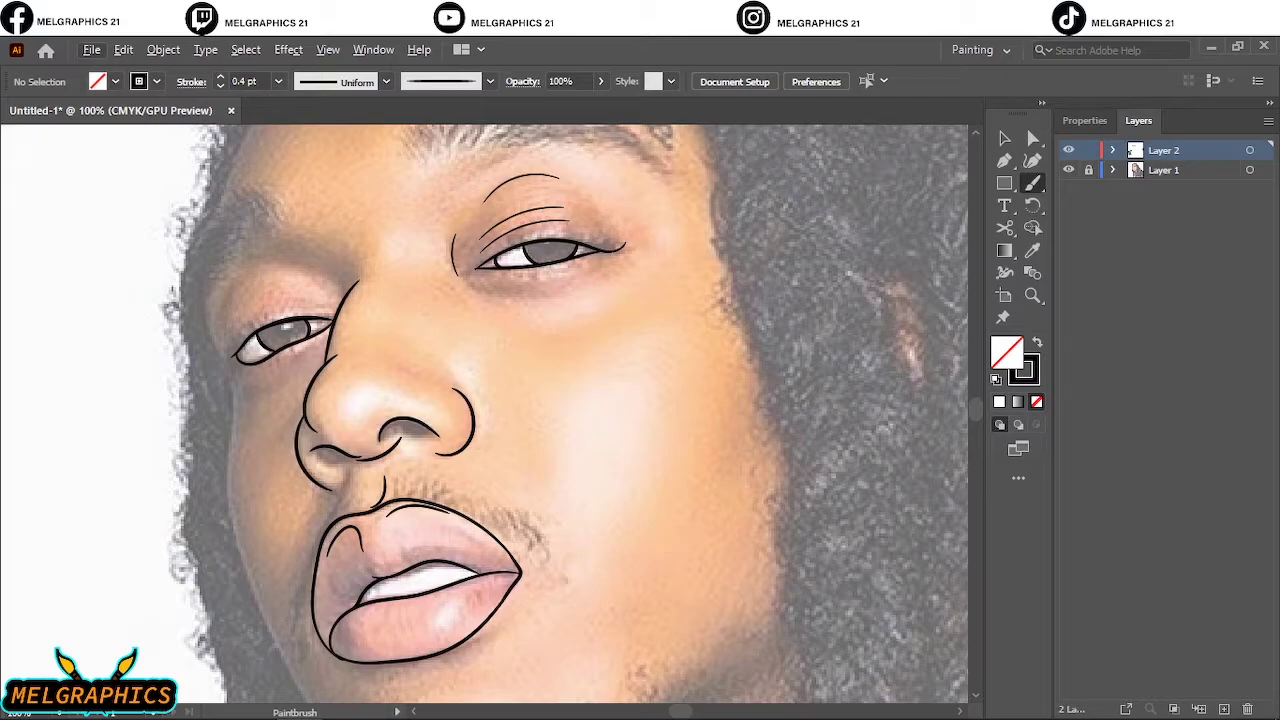
scroll(556, 219, "up", 3)
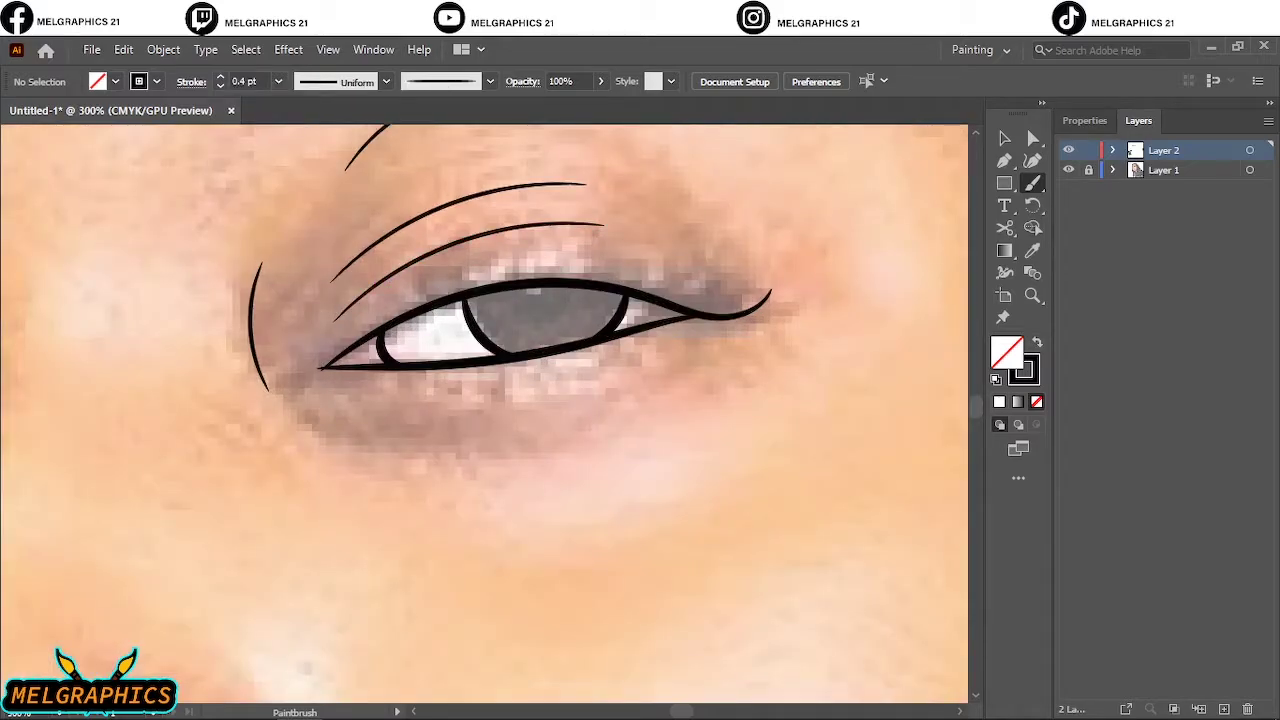
scroll(270, 173, "down", 3)
scroll(270, 173, "left", 5)
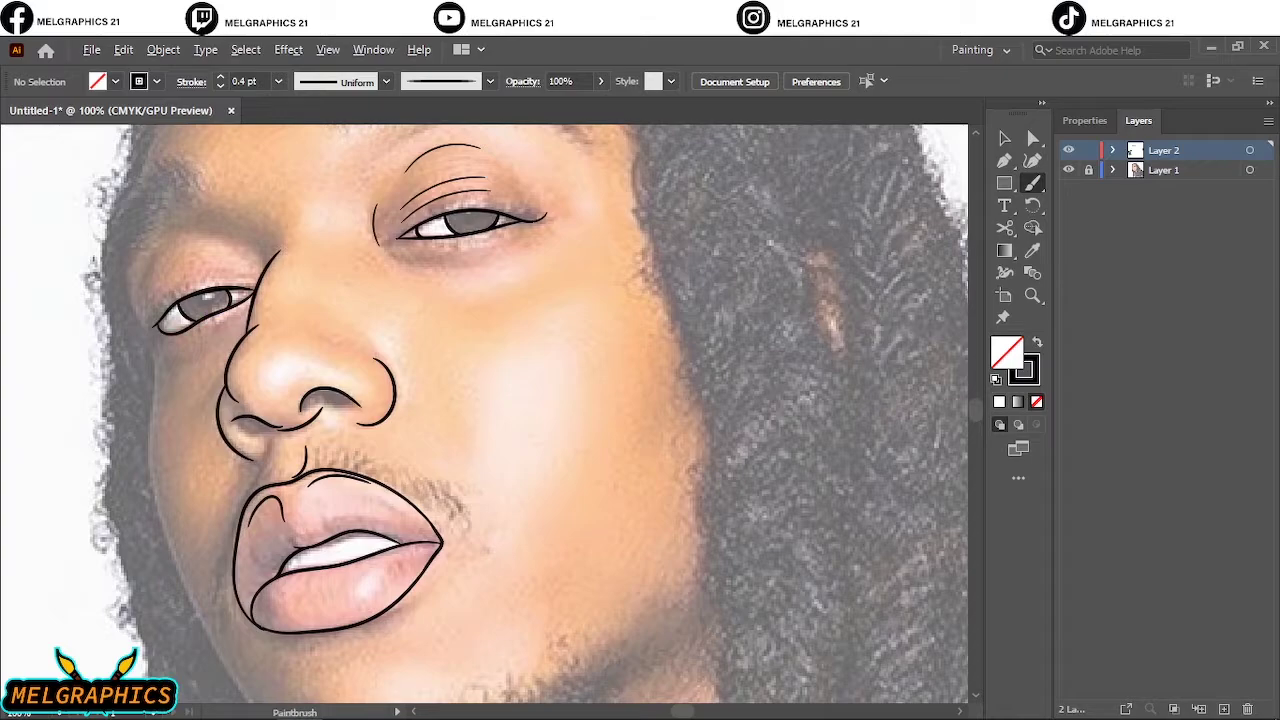
scroll(160, 300, "up", 4)
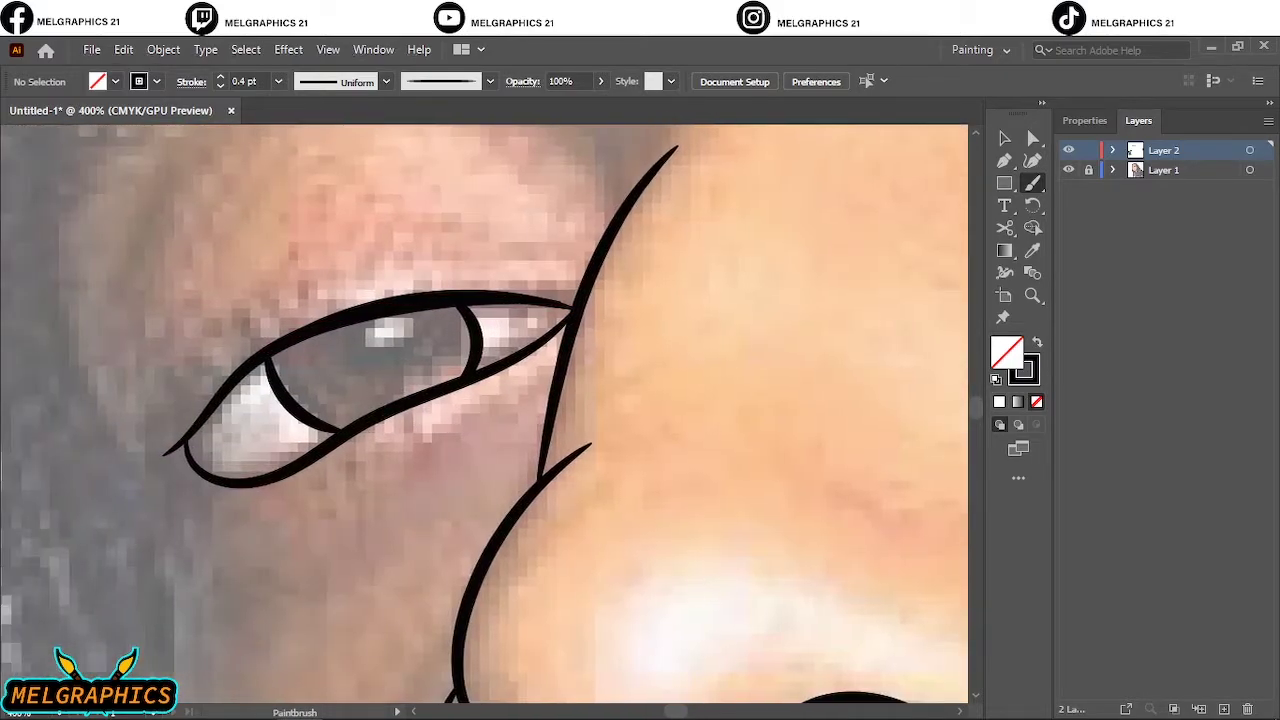
left_click(220, 86)
left_click(220, 77)
left_click(220, 77)
left_click(220, 77)
scroll(484, 413, "up", 3)
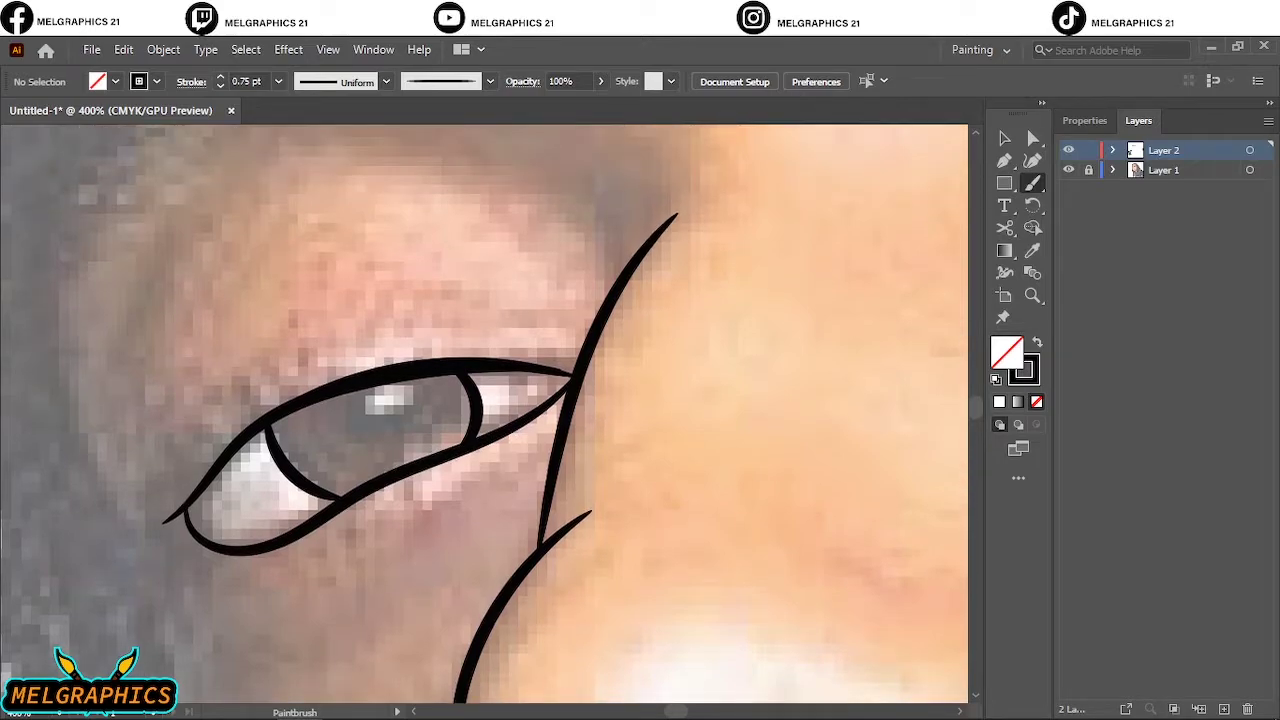
Paint a crease line just above the far eye's upper lid, replacing the first attempt, and try a second crease higher up.
left_click_drag(268, 398, 537, 317)
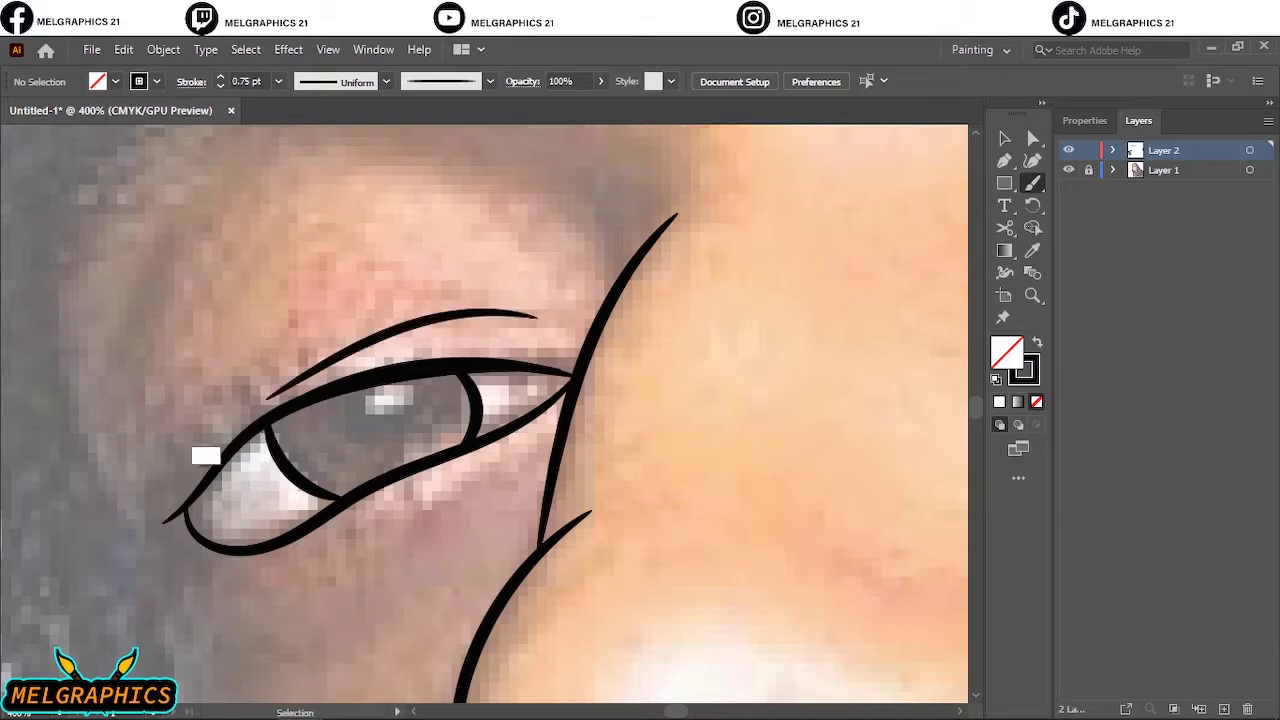
key("ctrl+z")
left_click_drag(240, 392, 502, 318)
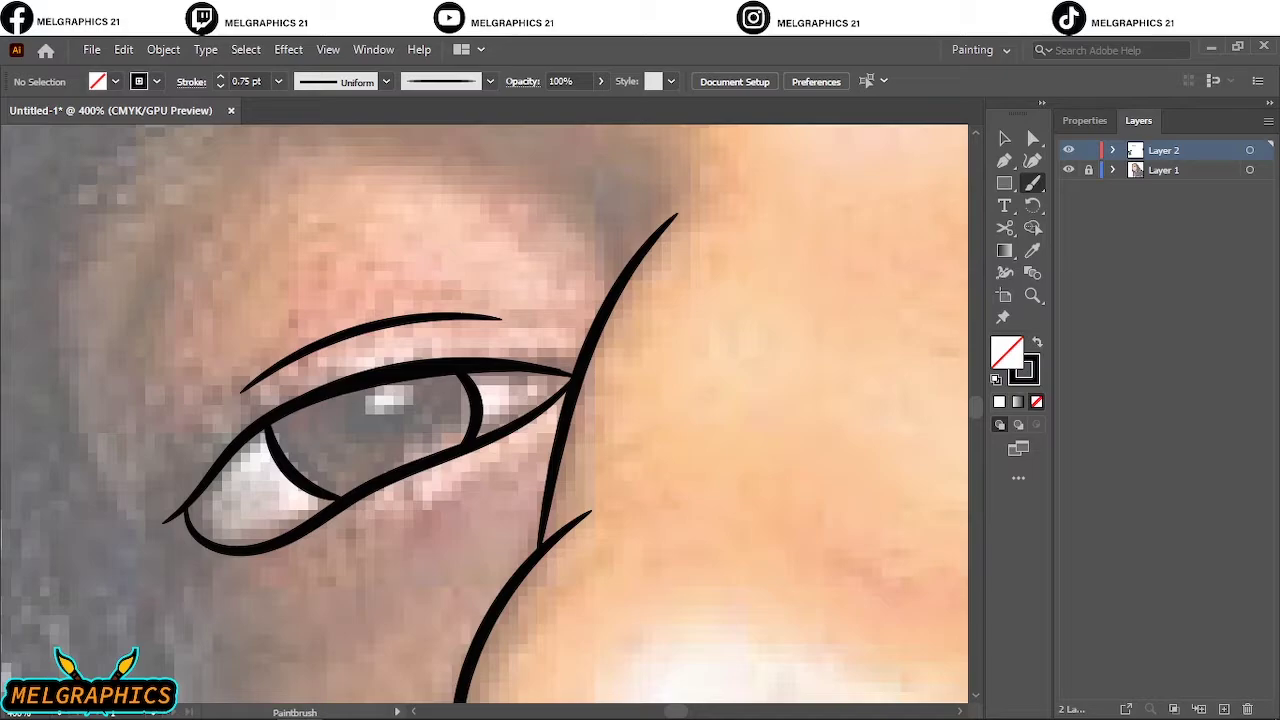
left_click_drag(246, 351, 472, 260)
key("ctrl+z")
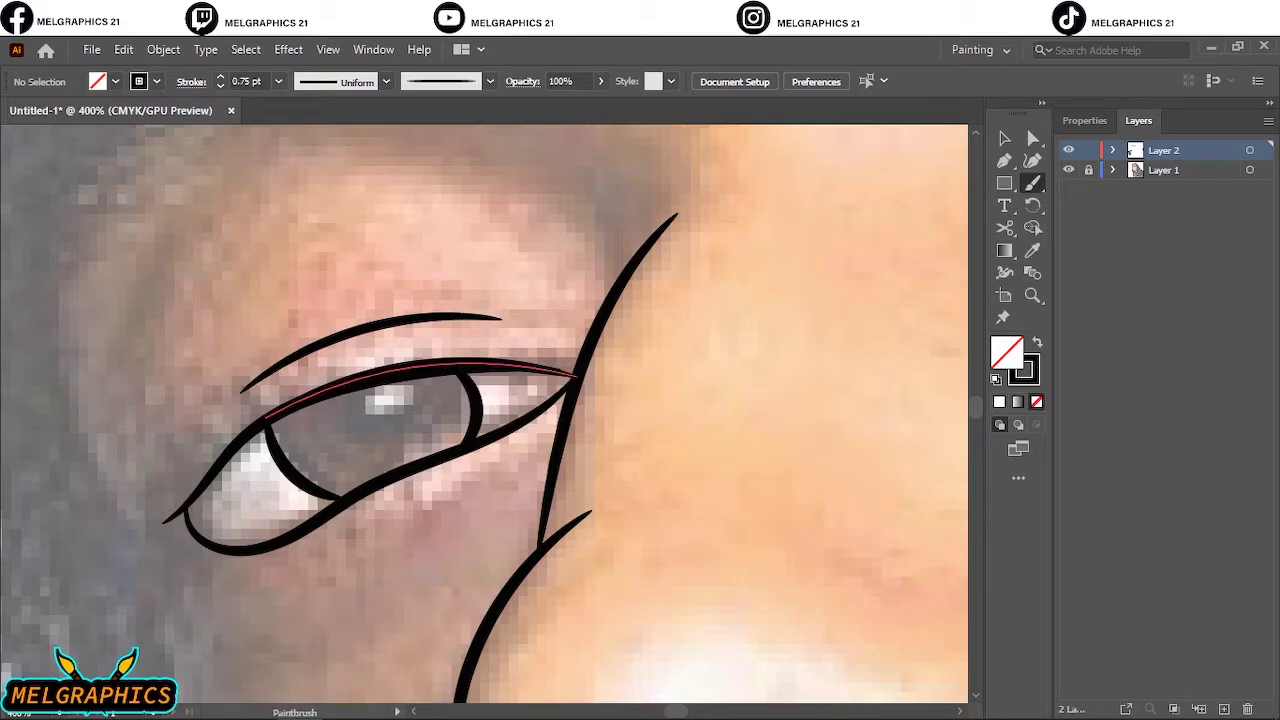
scroll(484, 400, "up", 5)
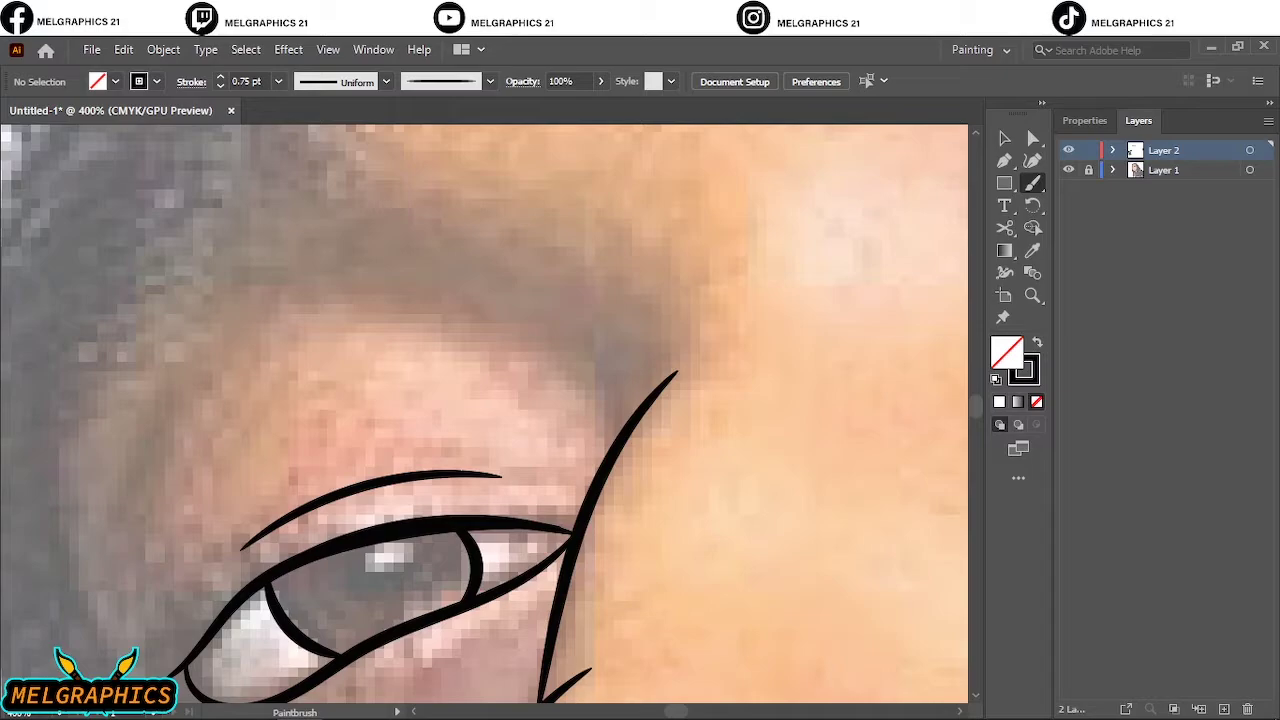
Paint an arc high above the far eye, replacing its first attempt, and a second crease line above its upper lid.
left_click_drag(256, 408, 600, 392)
key("ctrl+z")
left_click_drag(212, 361, 565, 381)
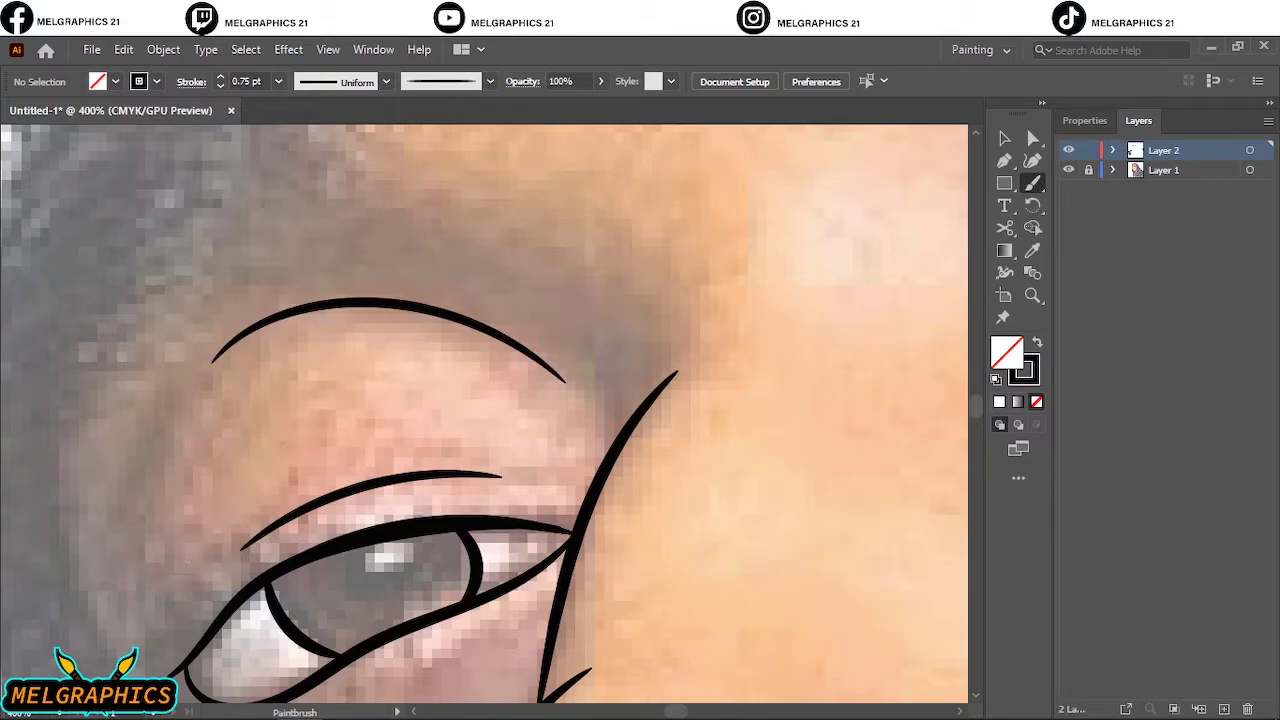
left_click_drag(180, 567, 475, 435)
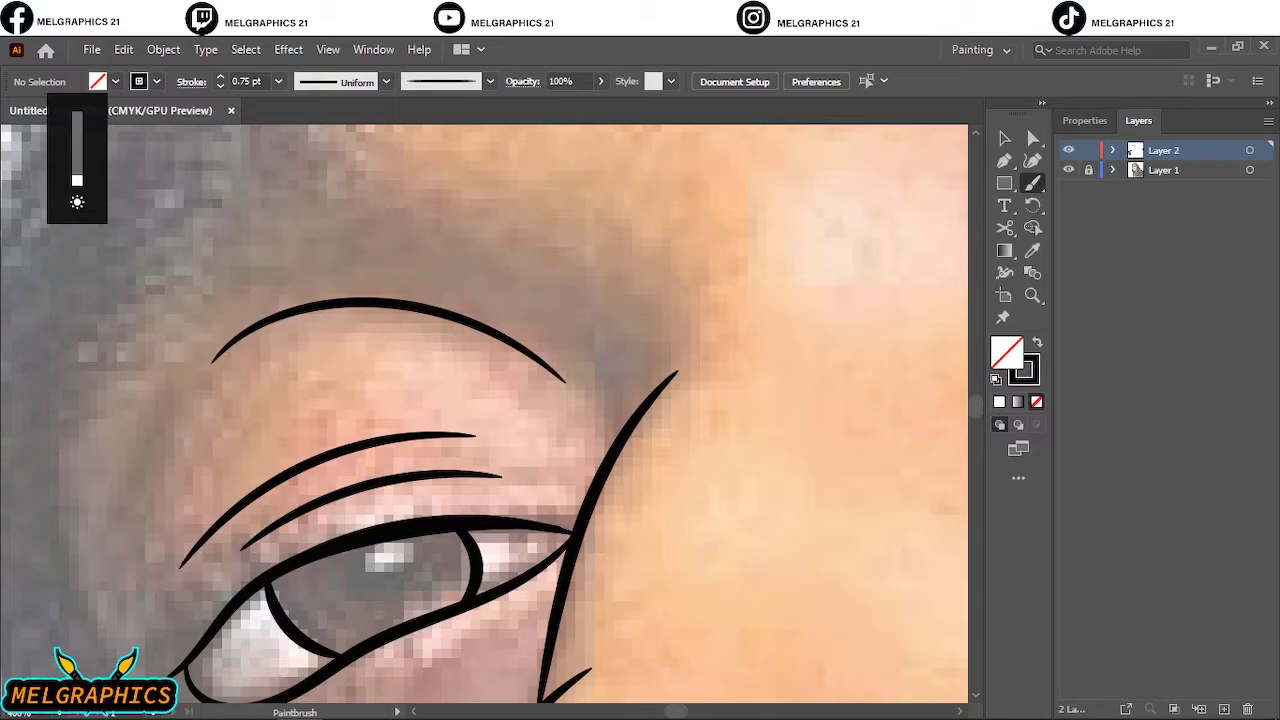
Set the stroke weight of the two crease lines above the near eye's upper lid to 0.75 pt.
key("ctrl+minus")
key("ctrl+minus")
key("ctrl+minus")
key("ctrl+minus")
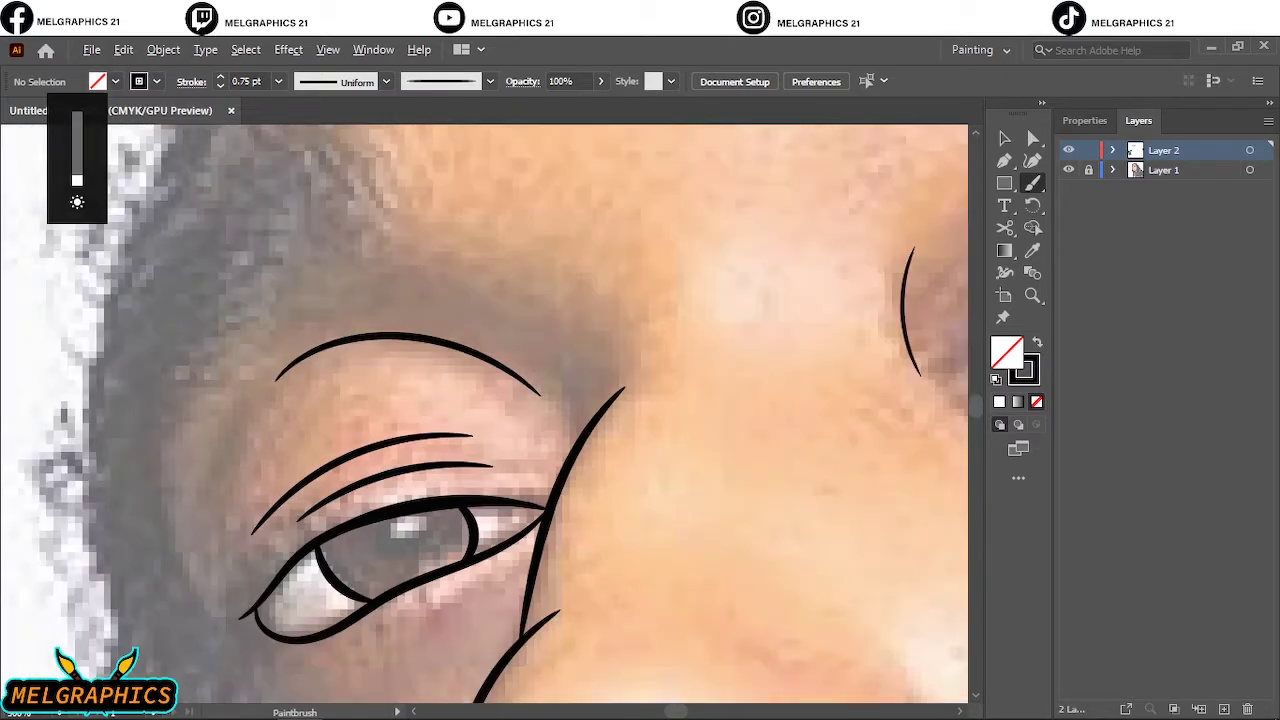
scroll(484, 413, "down", 1)
scroll(650, 413, "down", 1)
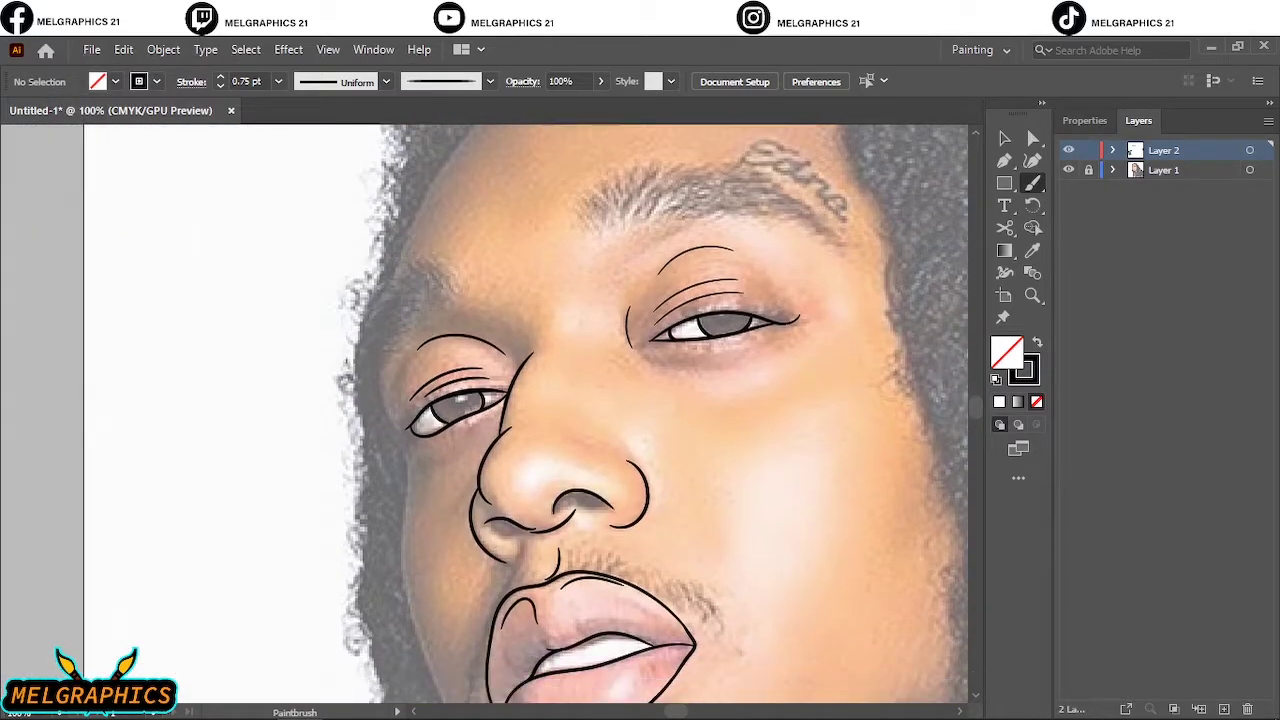
key("ctrl+=")
scroll(718, 309, "up", 3)
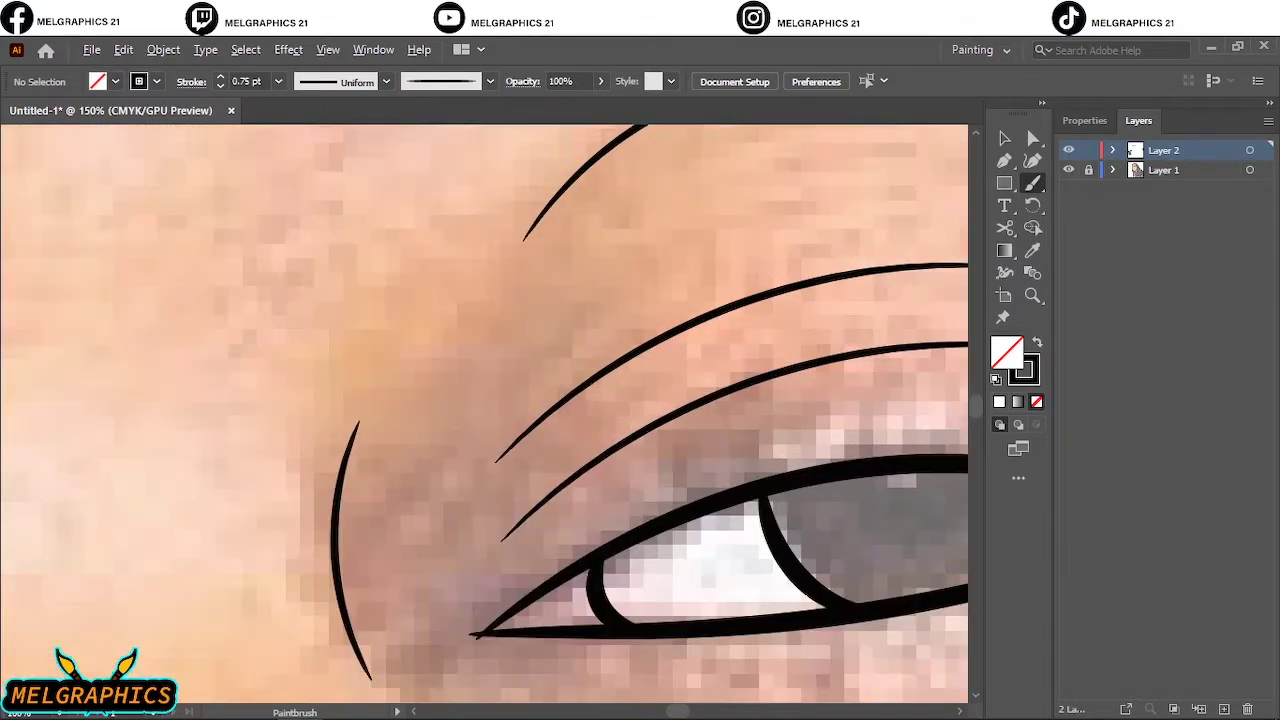
scroll(718, 309, "right", 1)
left_click(1004, 138)
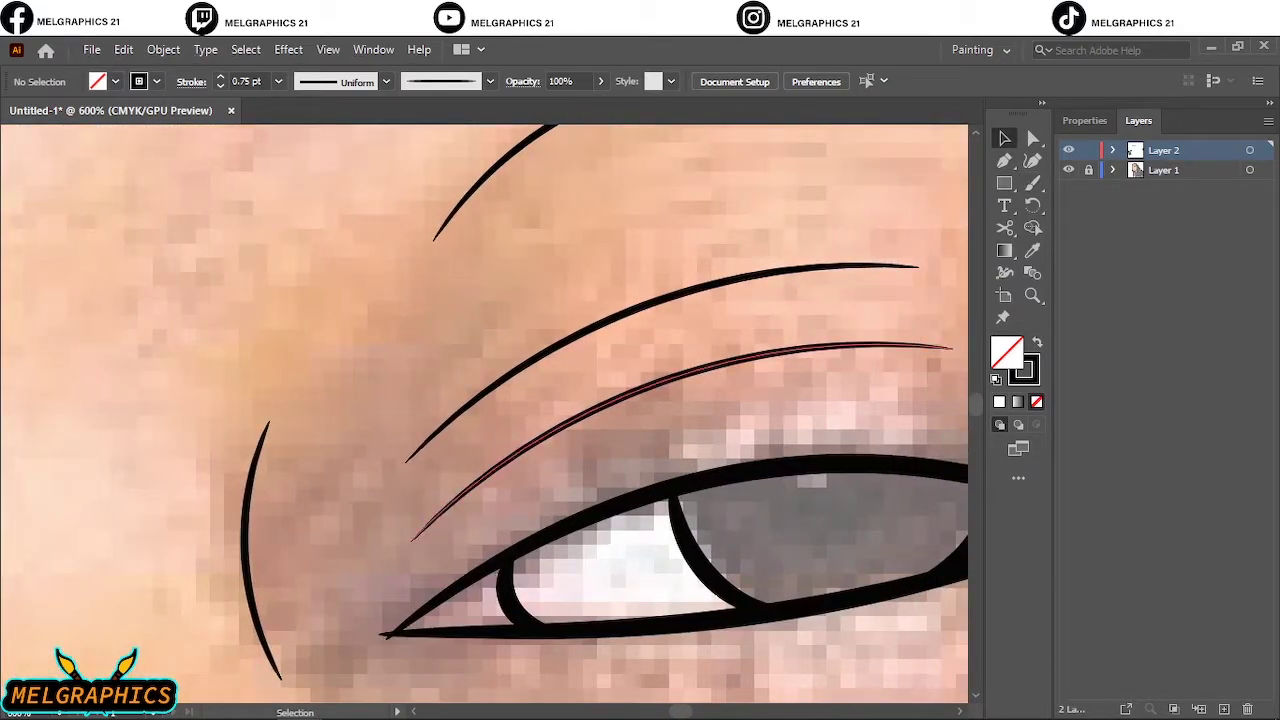
left_click(682, 376)
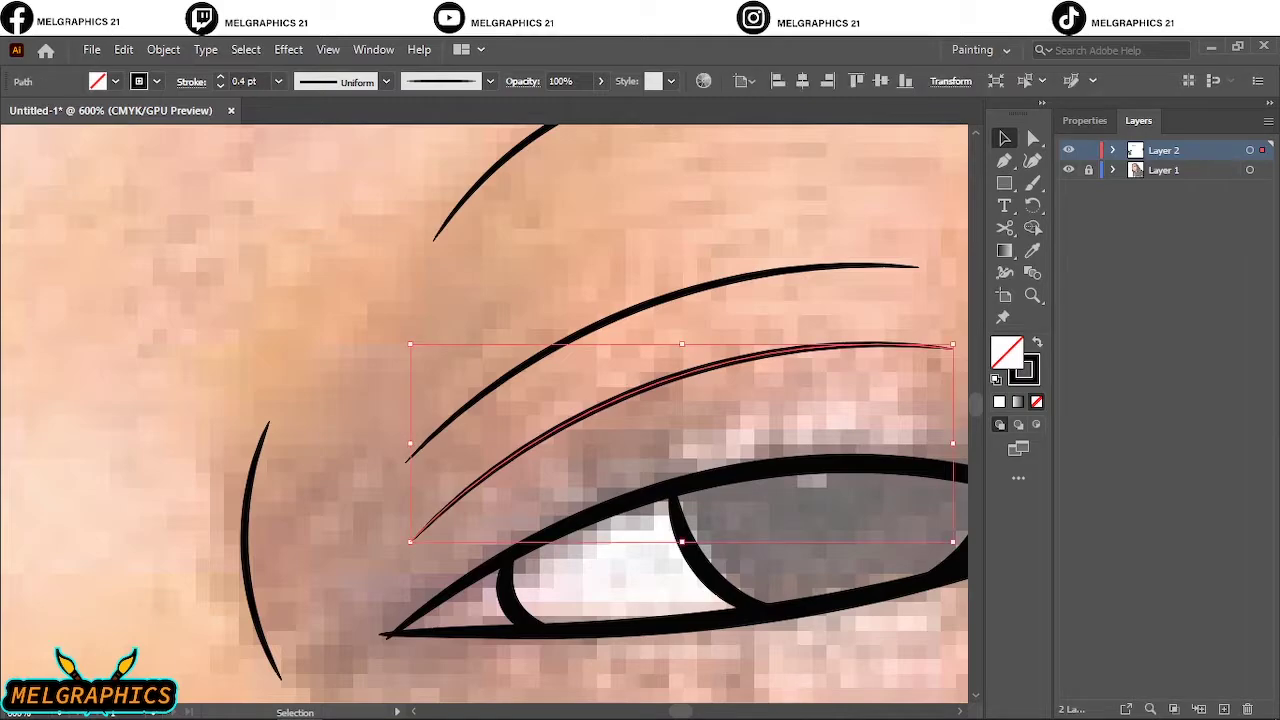
left_click(616, 317, "shift")
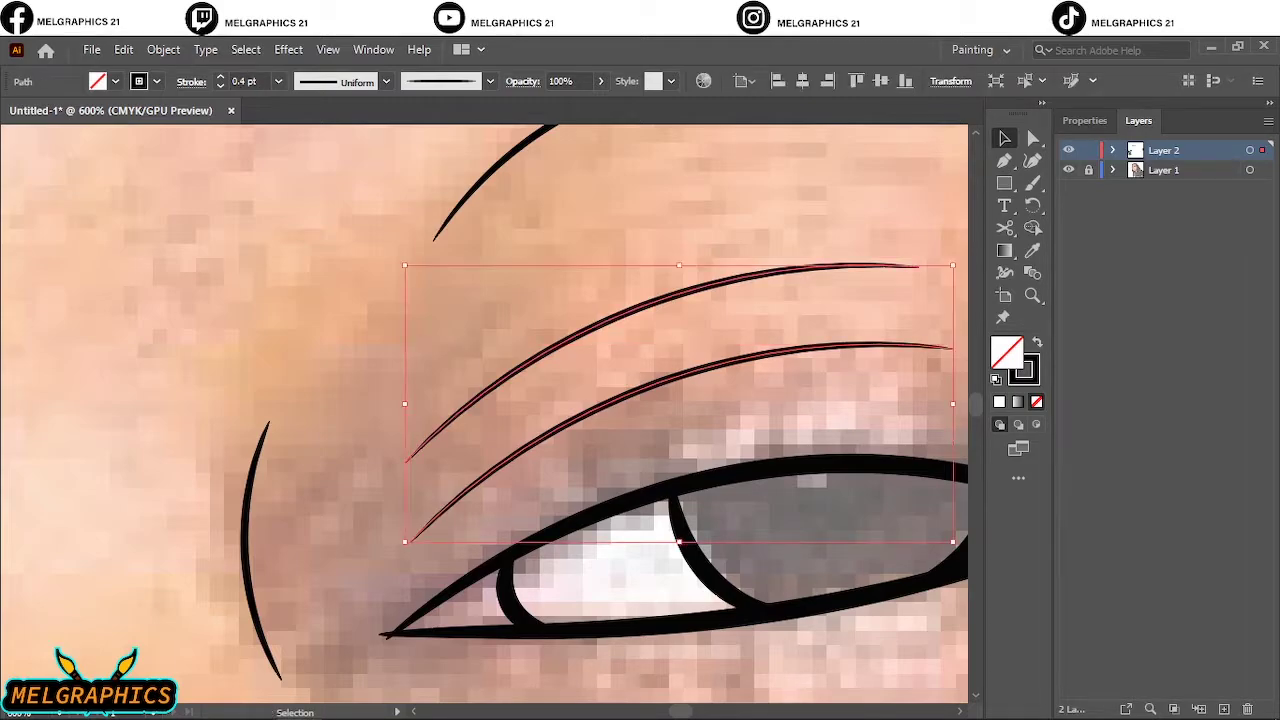
left_click(220, 77)
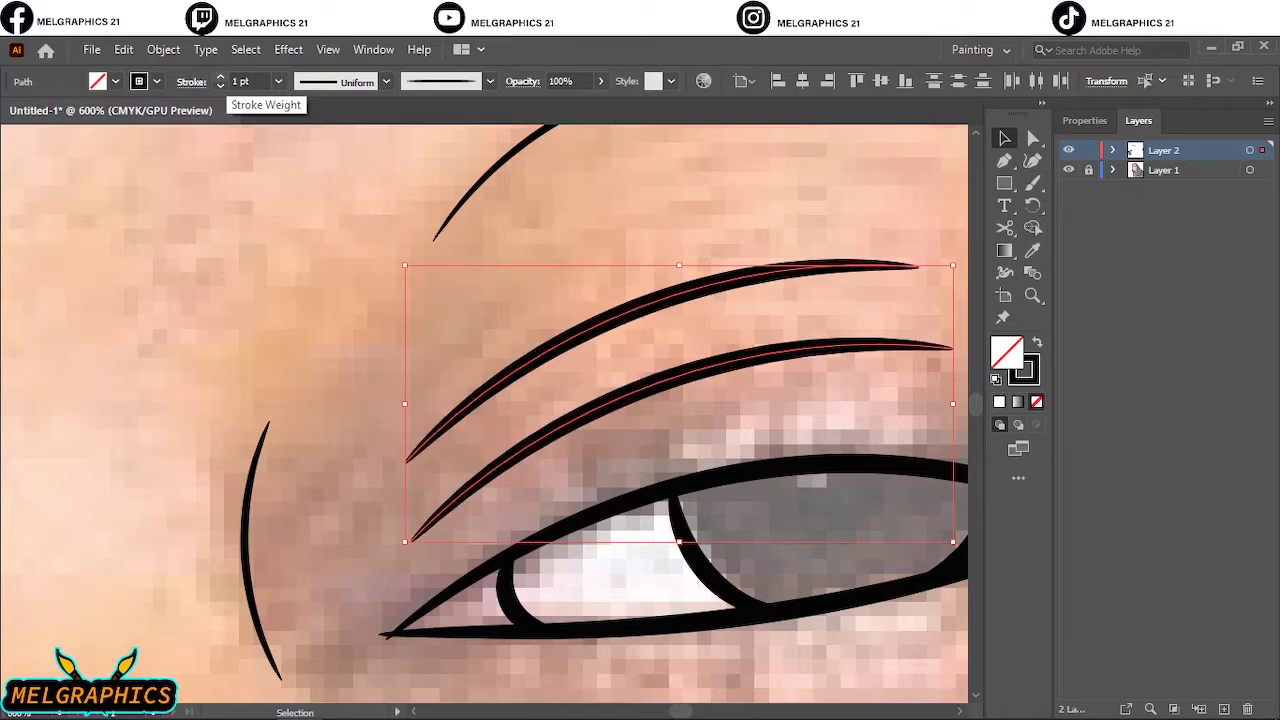
left_click(220, 86)
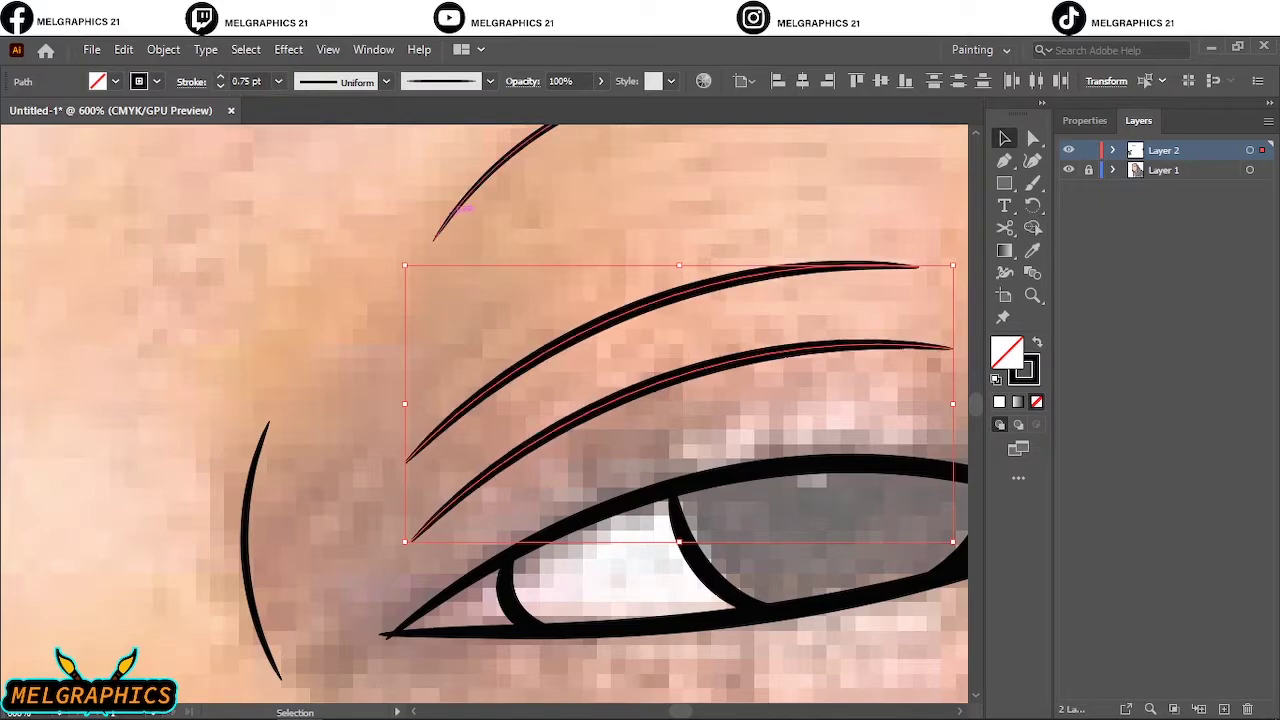
Set the near eye's high upper arc and the short curve beside its inner corner to 0.75 pt stroke weight.
left_click(468, 203)
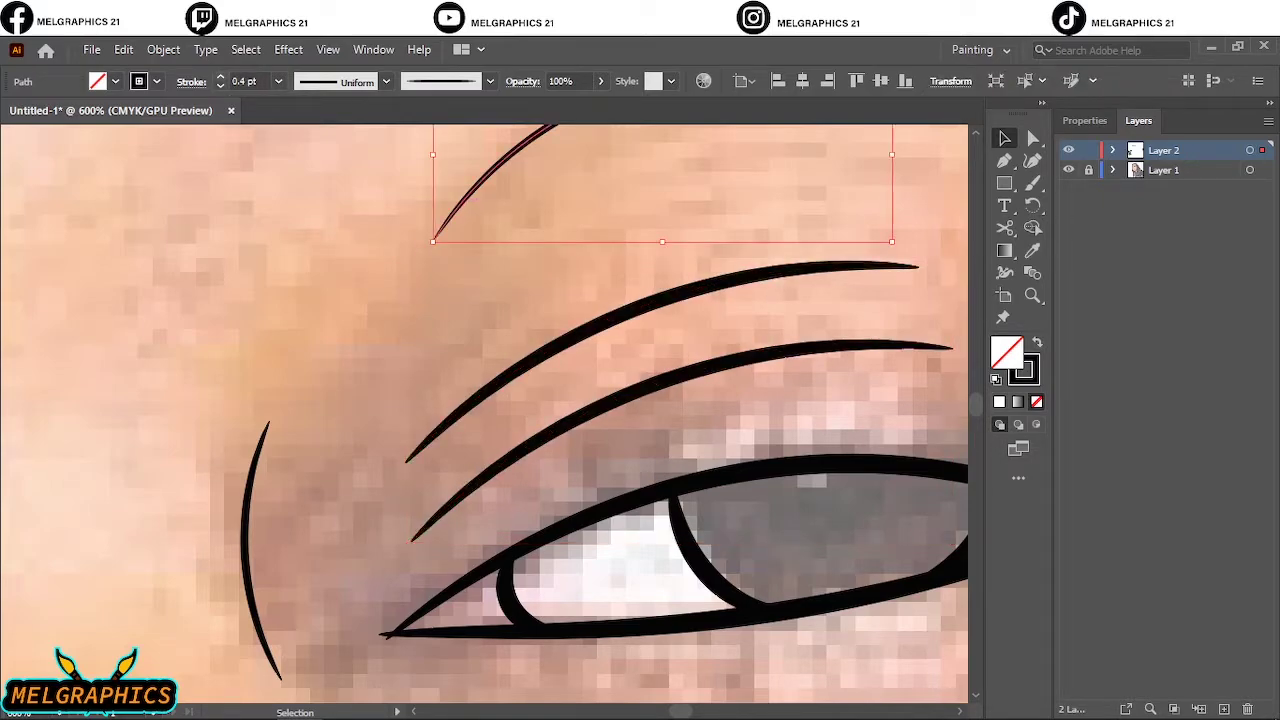
left_click(220, 77)
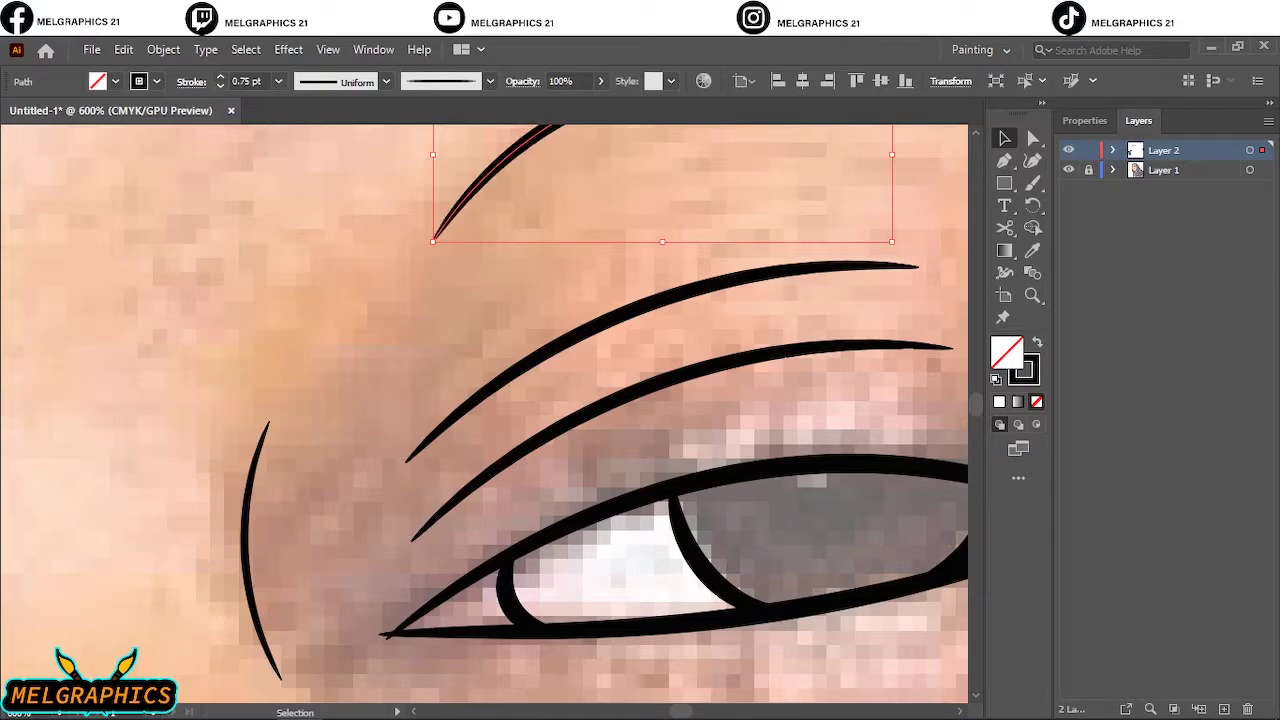
key("ctrl+shift+a")
left_click(244, 545)
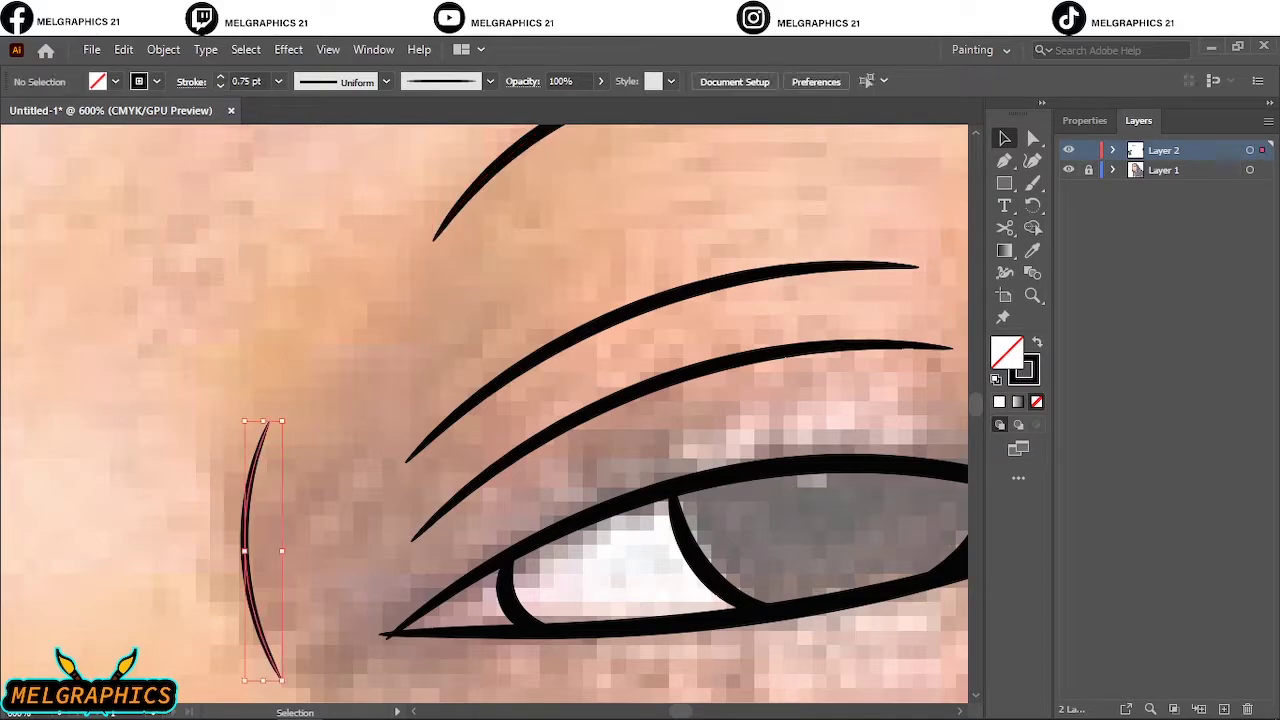
left_click(220, 77)
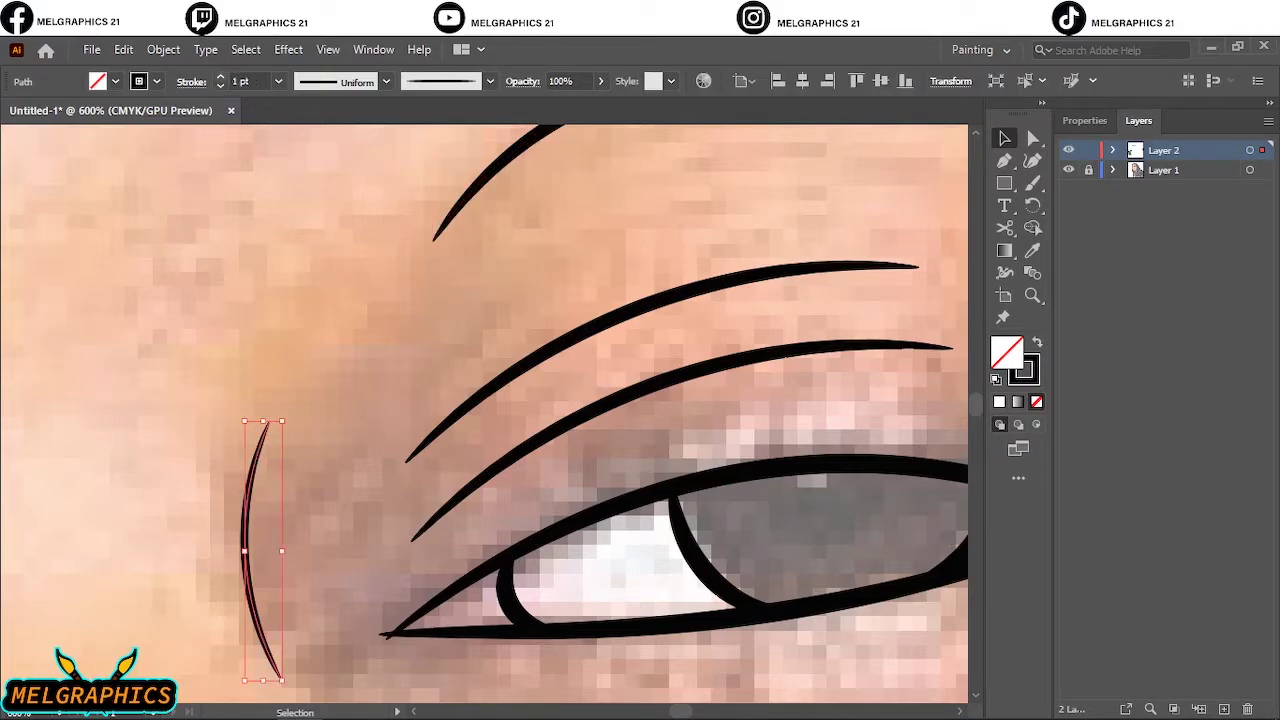
left_click(220, 86)
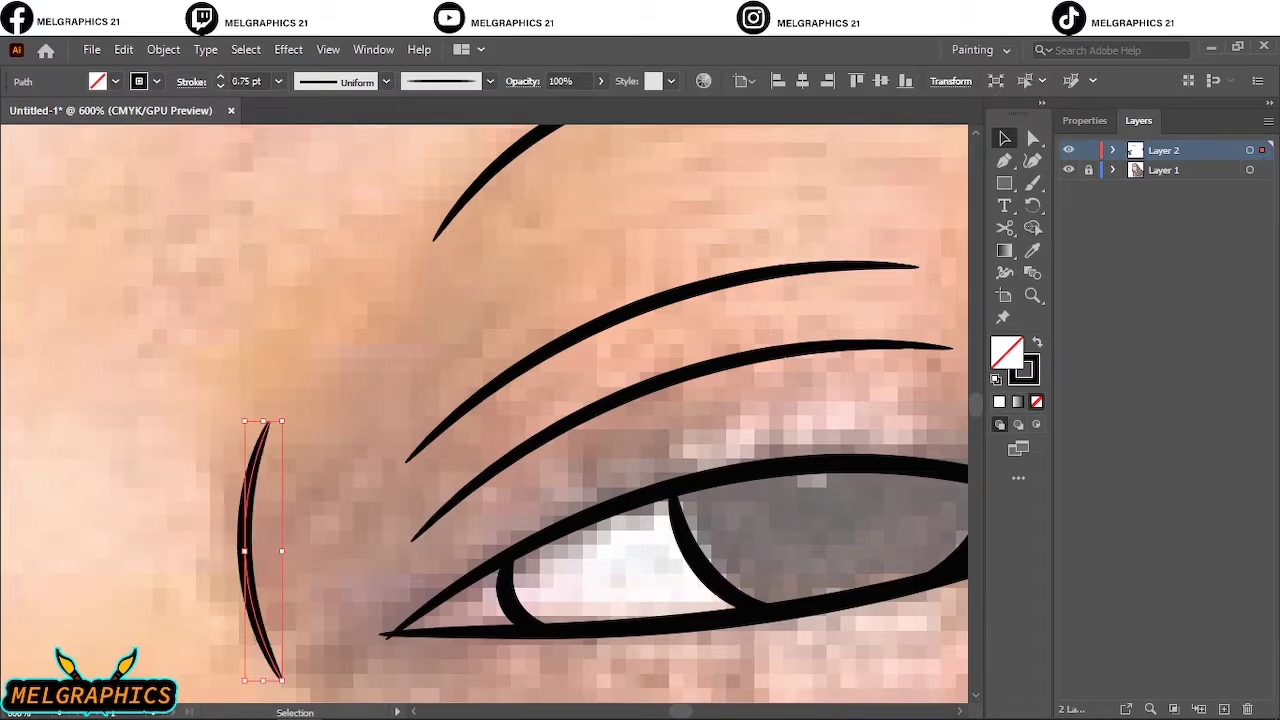
key("ctrl+shift+a")
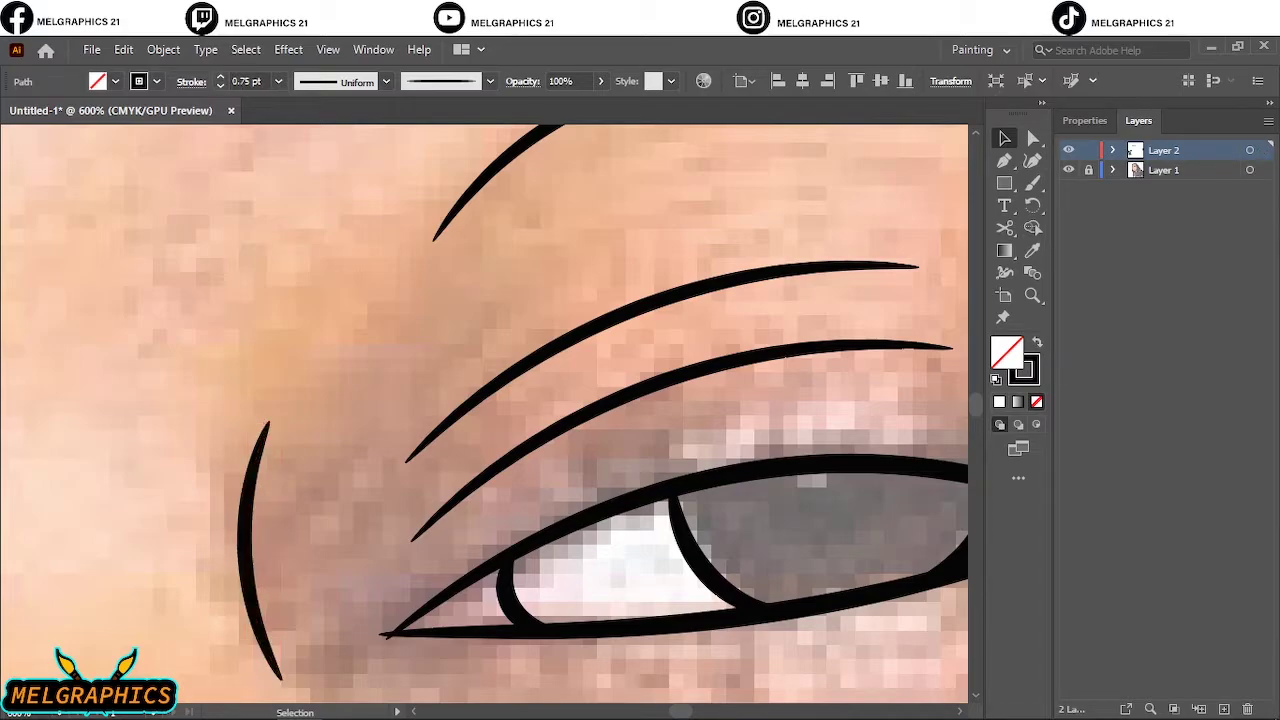
Set the brush stroke weight to 0.5 pt and paint a thin shallow curve beneath the near eye with the Paintbrush.
scroll(376, 328, "down", 2)
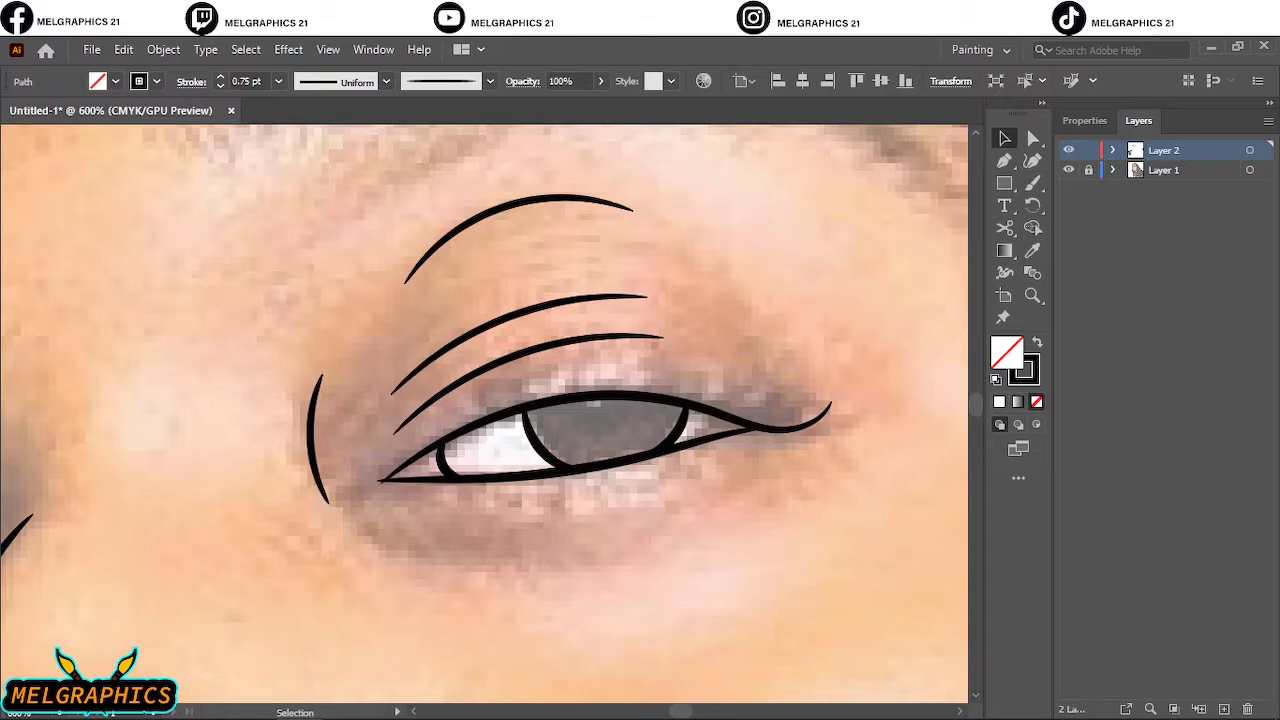
scroll(380, 338, "down", 3)
scroll(484, 413, "down", 2)
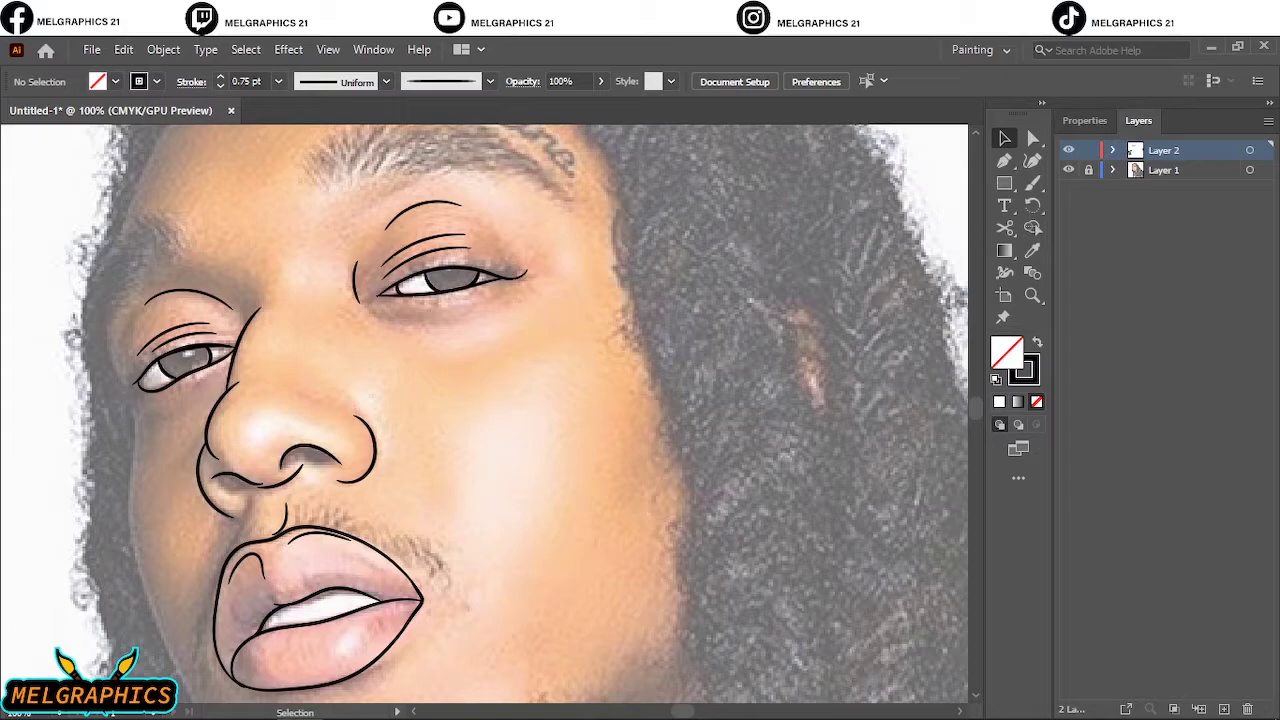
left_click(220, 86)
scroll(458, 352, "up", 3)
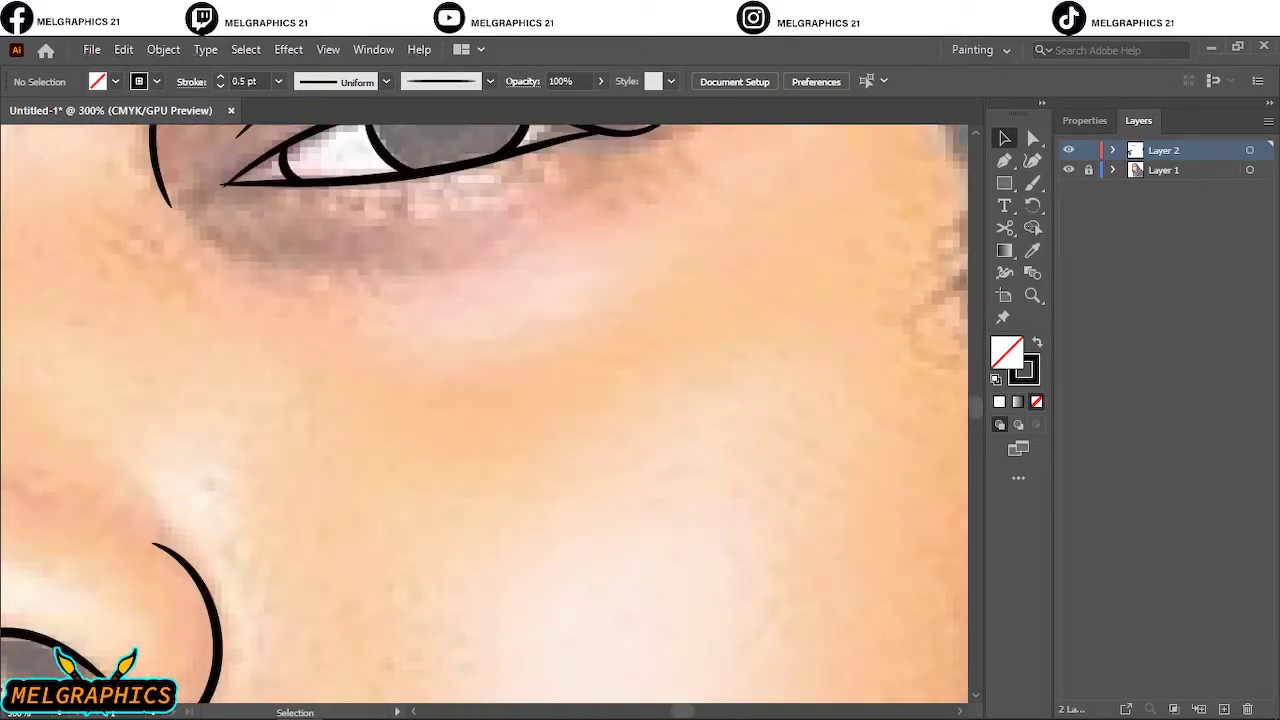
key("b")
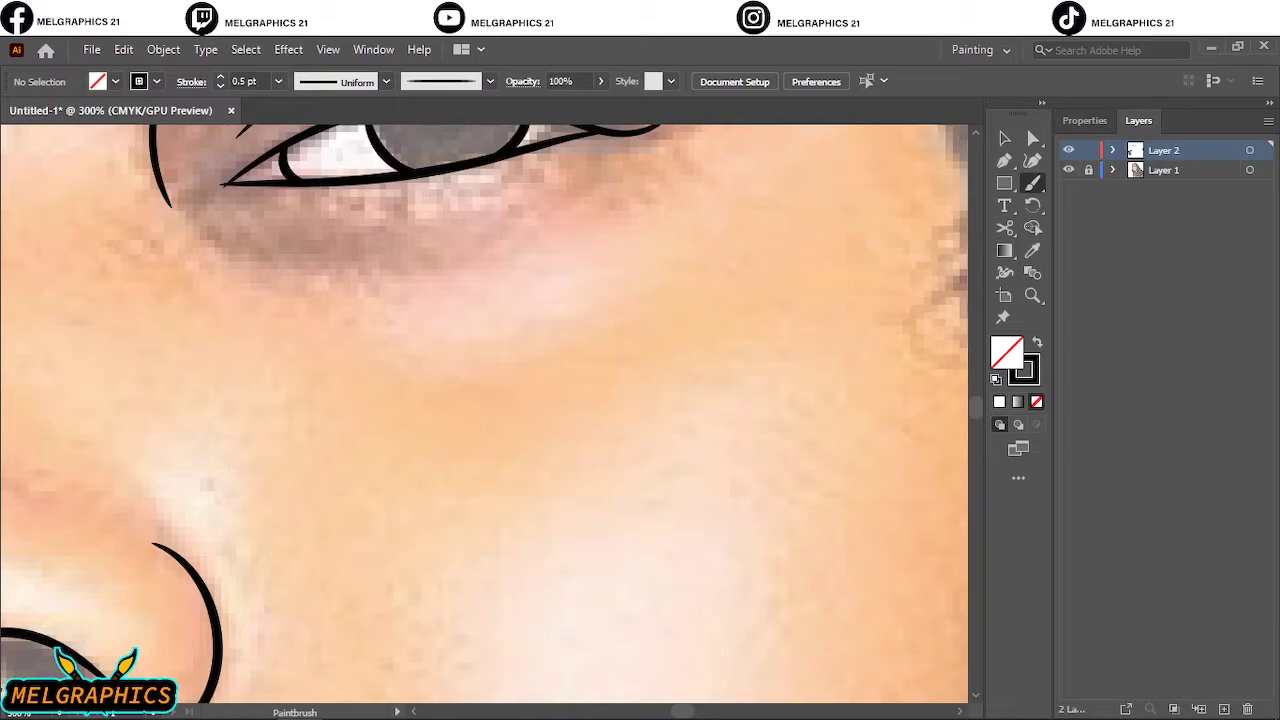
left_click_drag(315, 257, 533, 235)
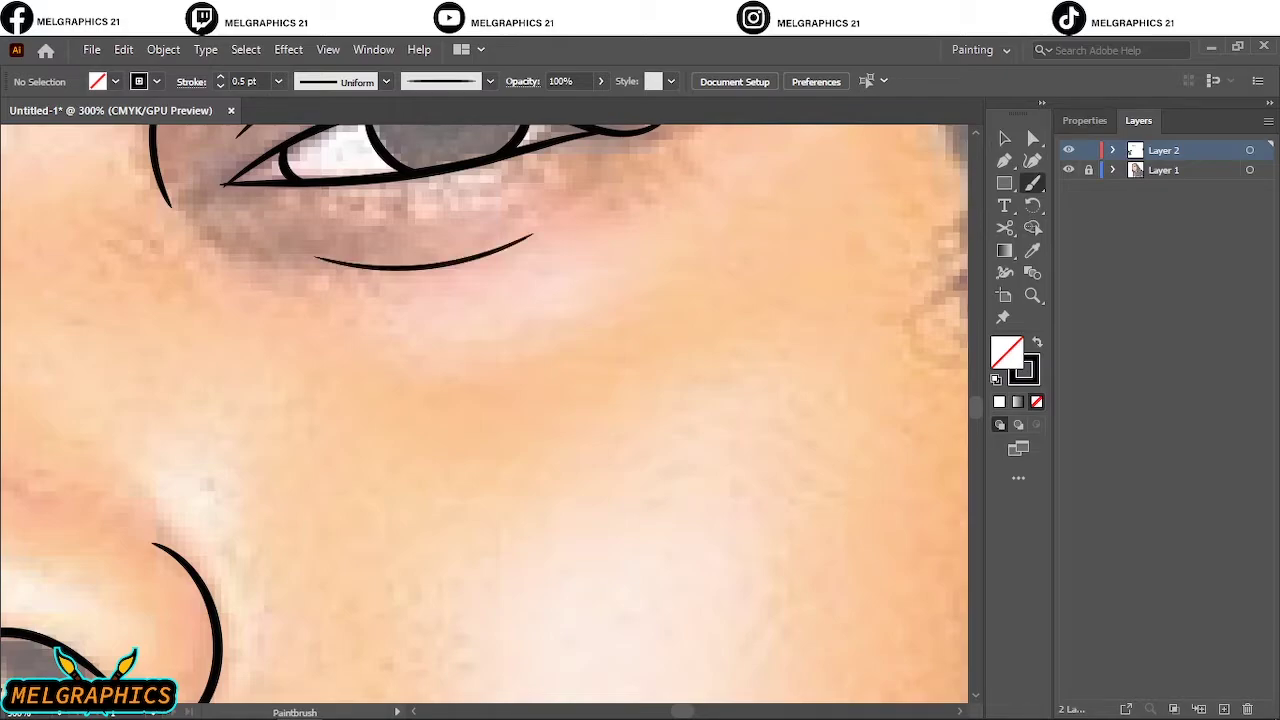
Paint a thin under-eye curve below the far eye, rising toward the side of the nose.
scroll(525, 346, "down", 3)
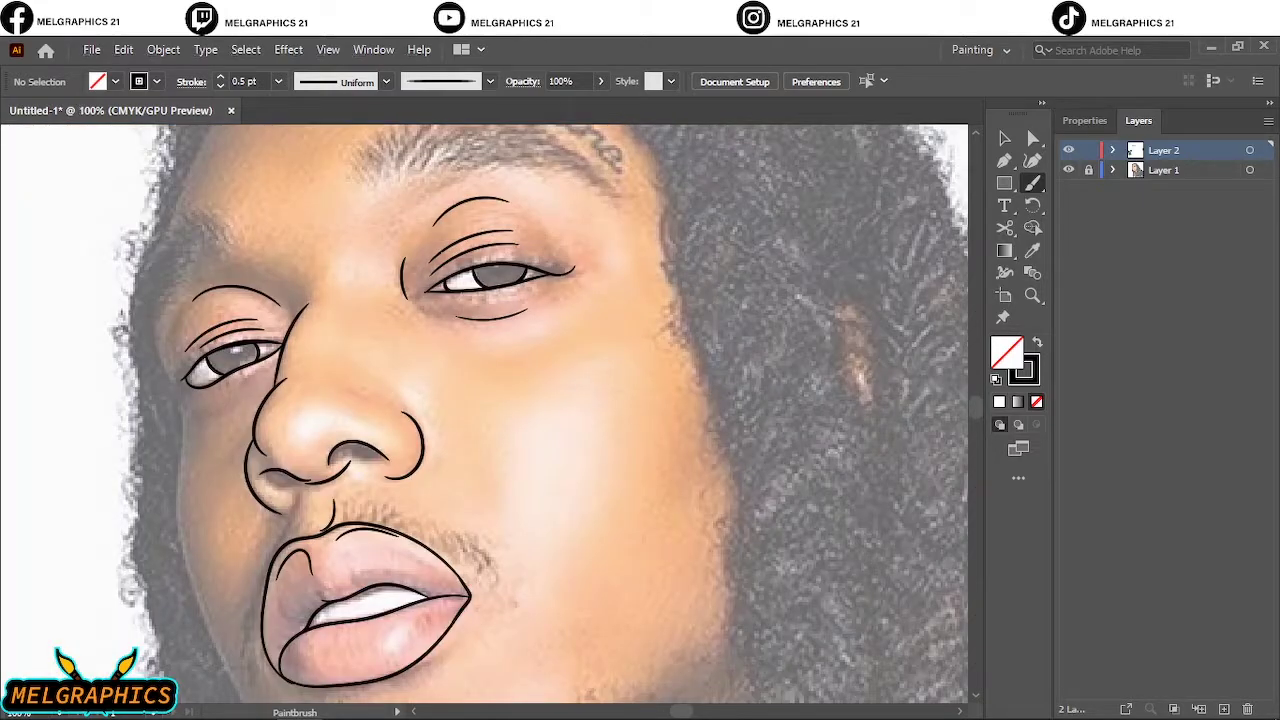
scroll(281, 417, "left", 3)
scroll(281, 417, "up", 3)
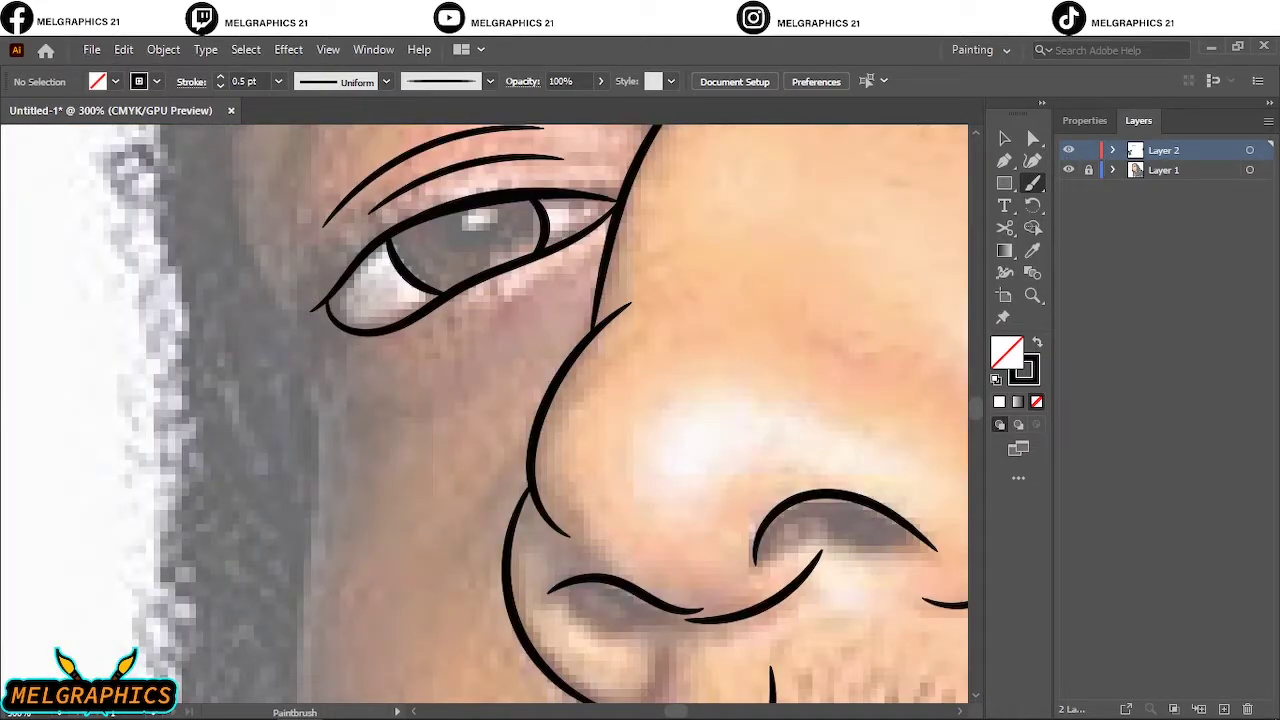
left_click_drag(392, 404, 578, 298)
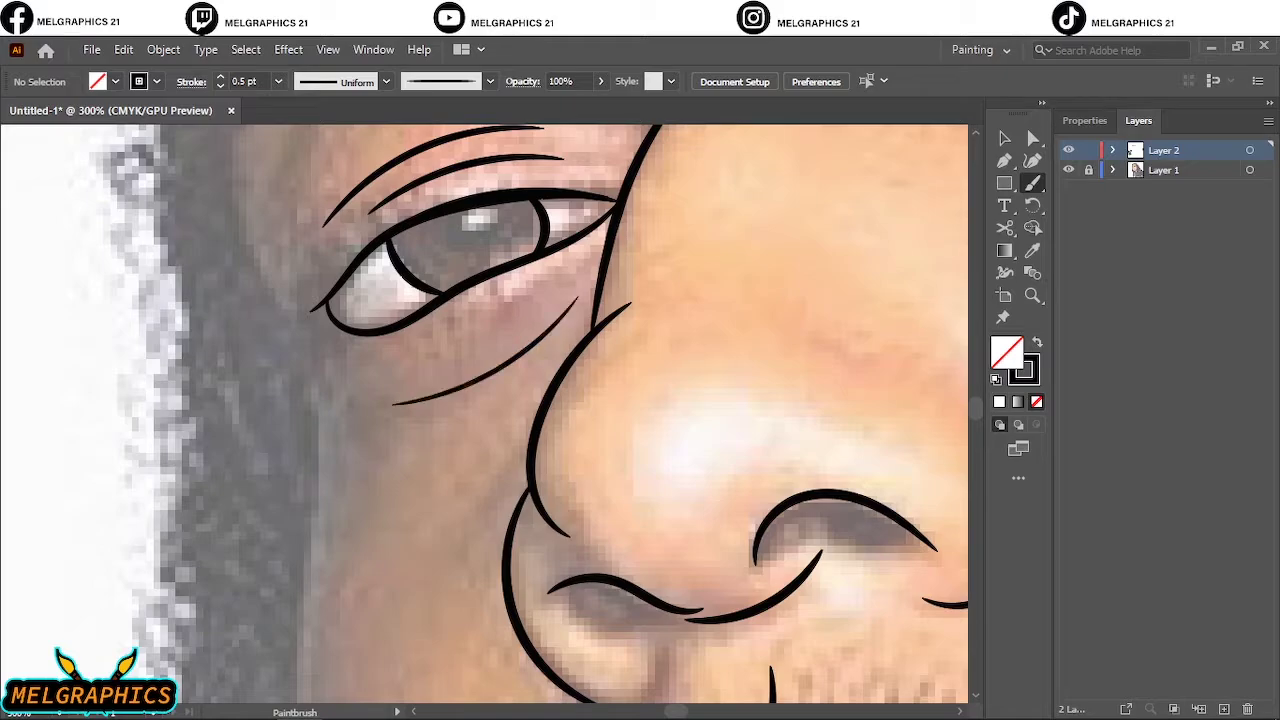
Check the line art on its own by hiding and showing the photo on Layer 1 twice.
scroll(557, 348, "down", 4)
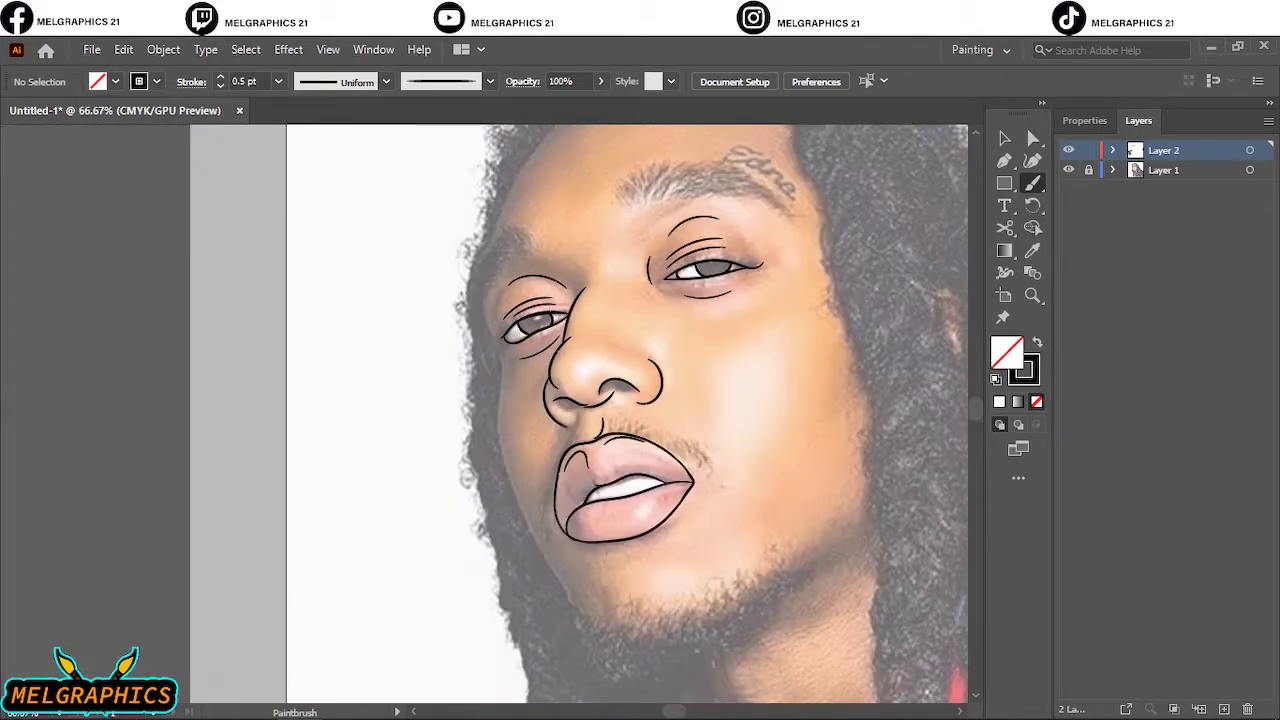
scroll(557, 348, "right", 2)
scroll(605, 320, "down", 1)
scroll(605, 320, "right", 2)
scroll(605, 320, "up", 3)
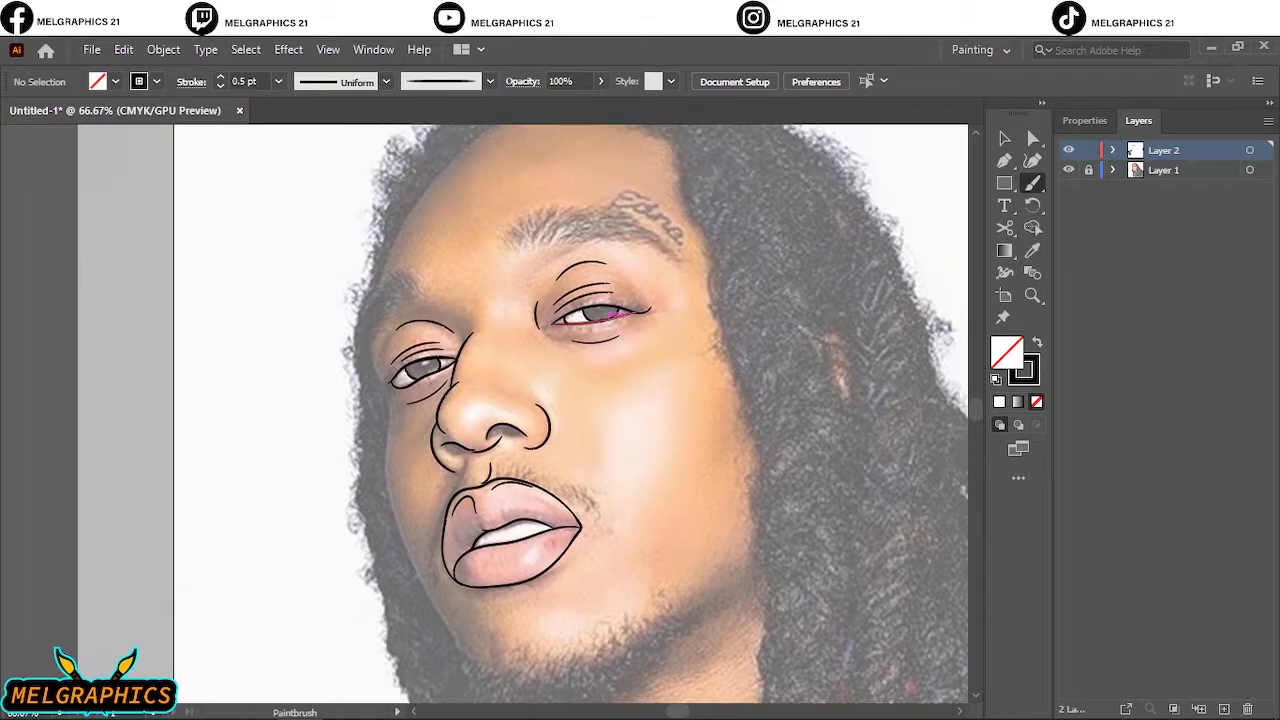
left_click(1068, 170)
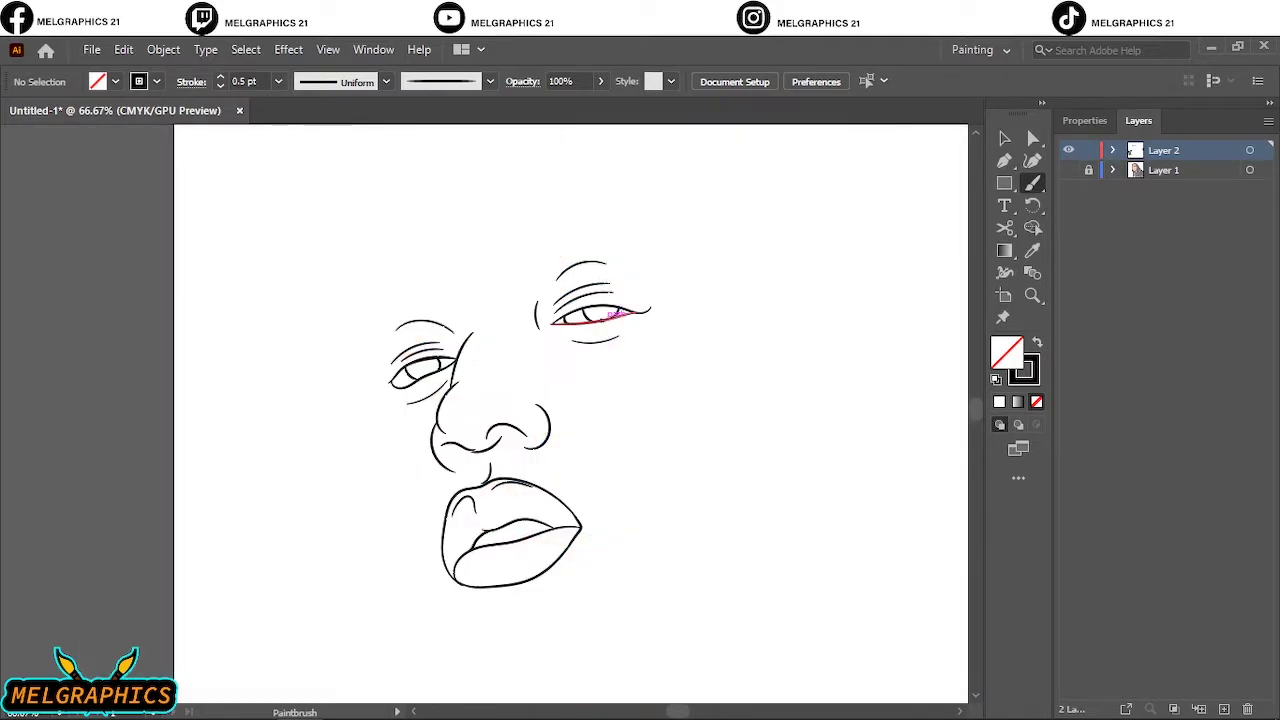
left_click(1068, 170)
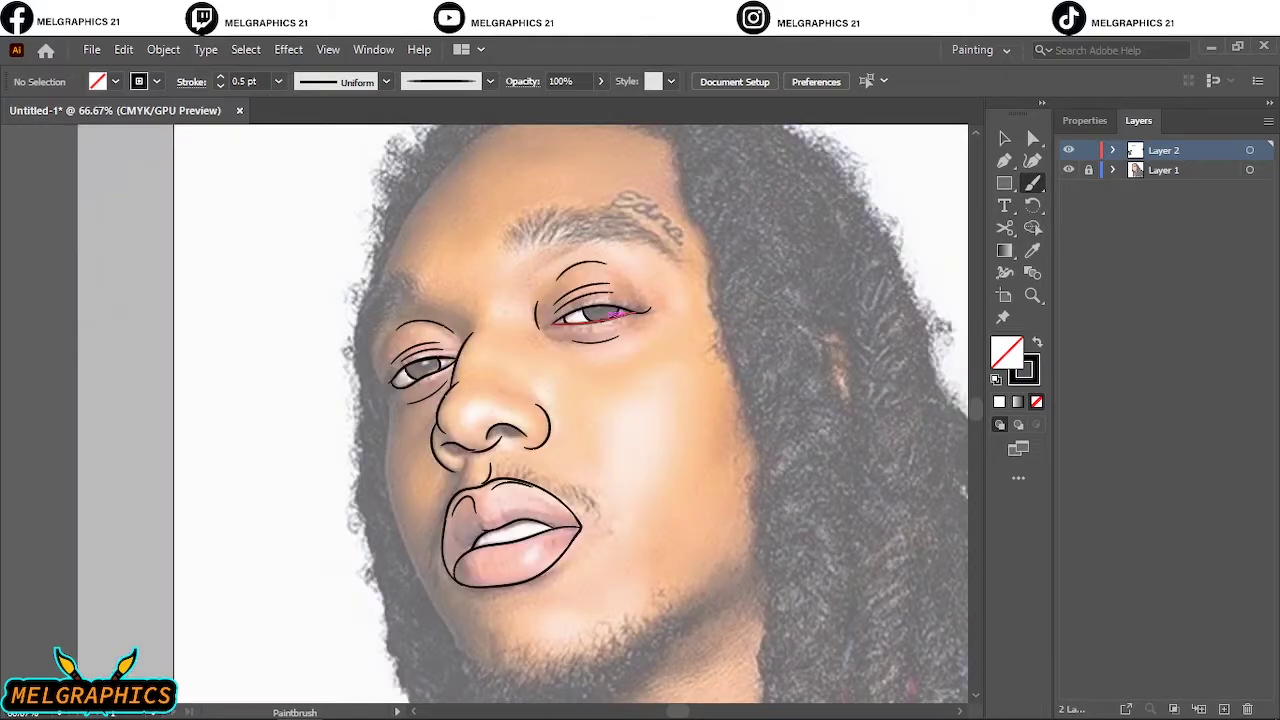
left_click(1068, 170)
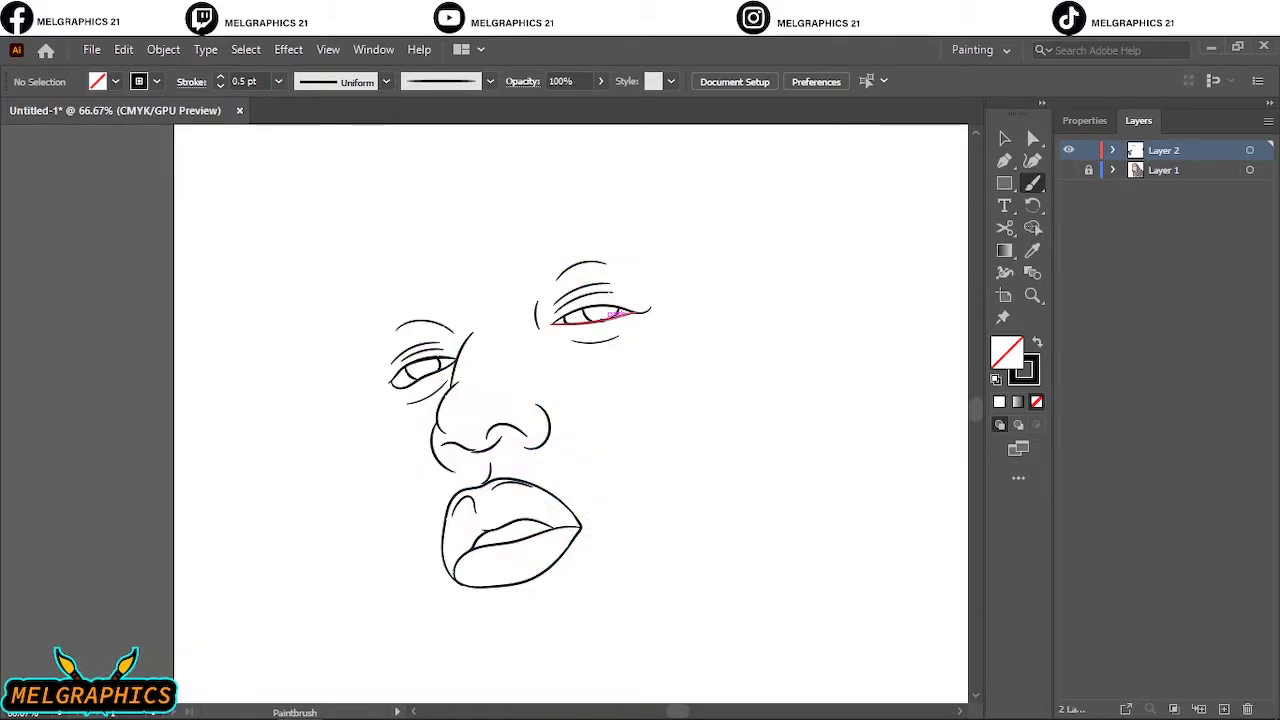
left_click(1068, 170)
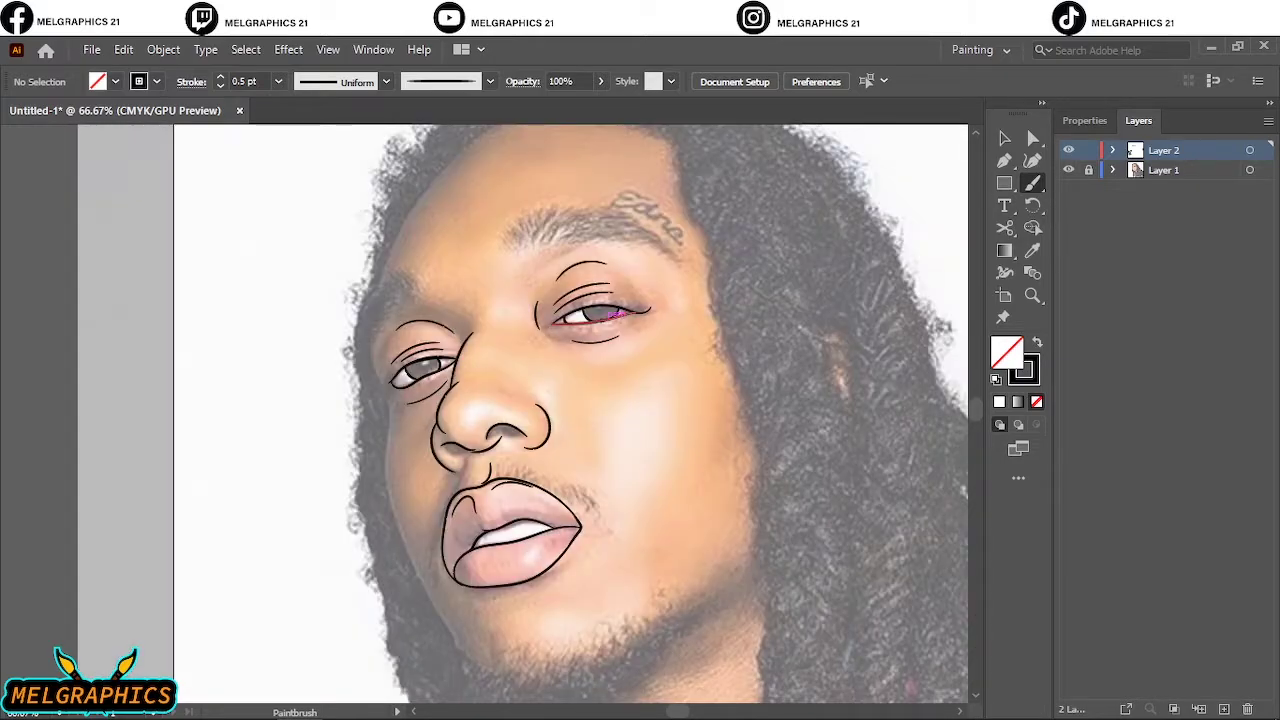
Paint a thin line from the far nostril down to the upper lip and another on the cheek beside the mouth's far side.
scroll(570, 410, "down", 3)
scroll(547, 360, "up", 3)
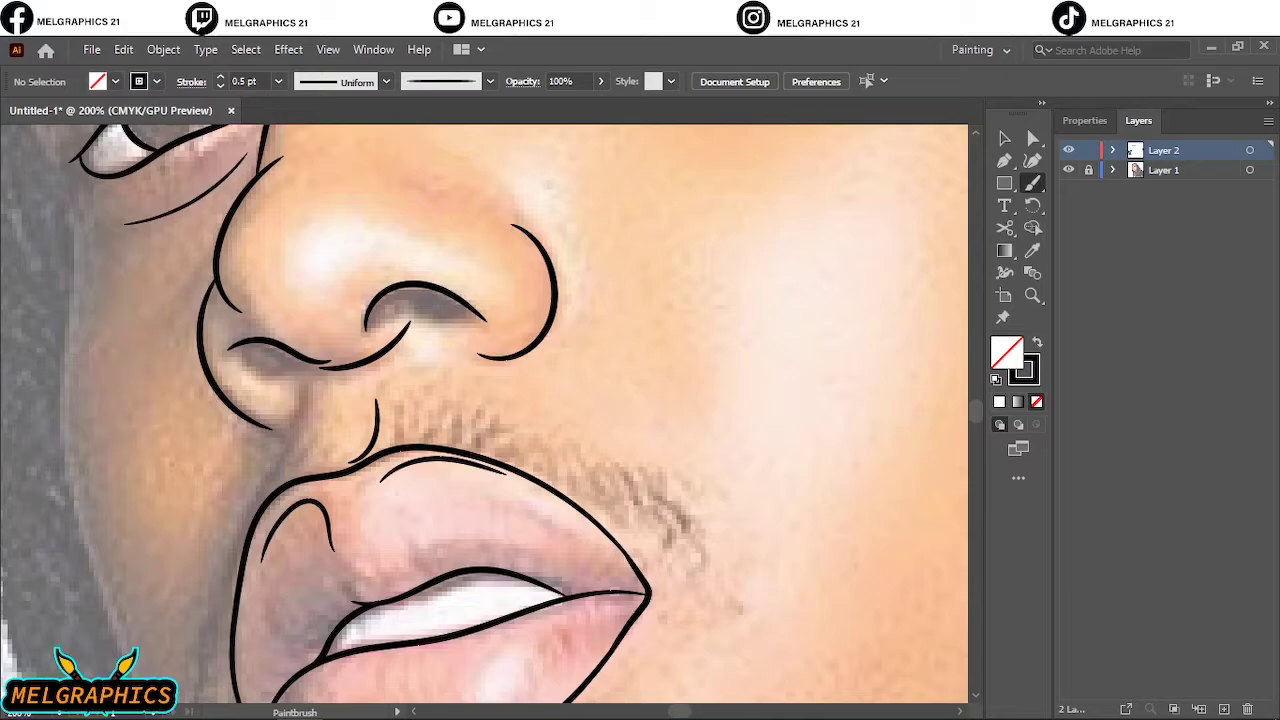
left_click_drag(292, 428, 266, 488)
left_click_drag(252, 450, 198, 595)
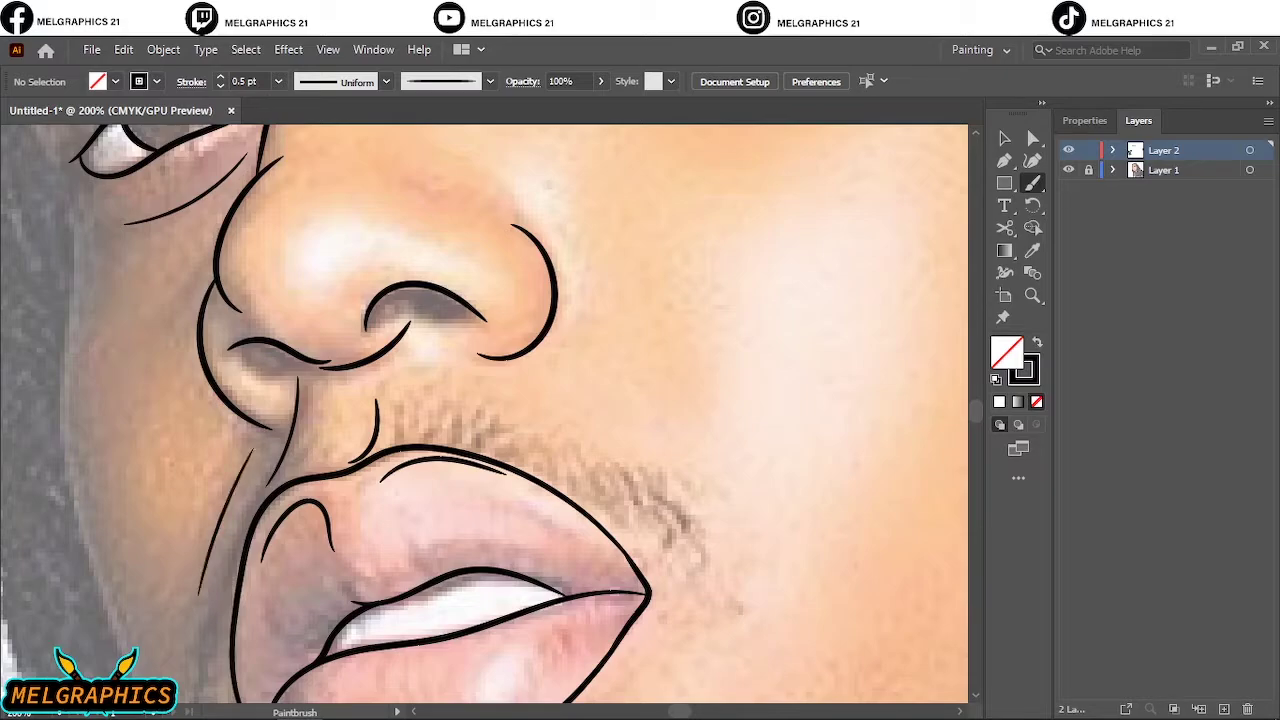
Paint a short diagonal smile line on the near cheek beside the nostril, replacing the first attempt.
mouse_move(604, 344)
left_mouse_down()
mouse_move(686, 389)
mouse_move(673, 411)
left_mouse_up()
key("ctrl+z")
key("ctrl+minus")
key("ctrl+minus")
key("ctrl+minus")
key("ctrl+minus")
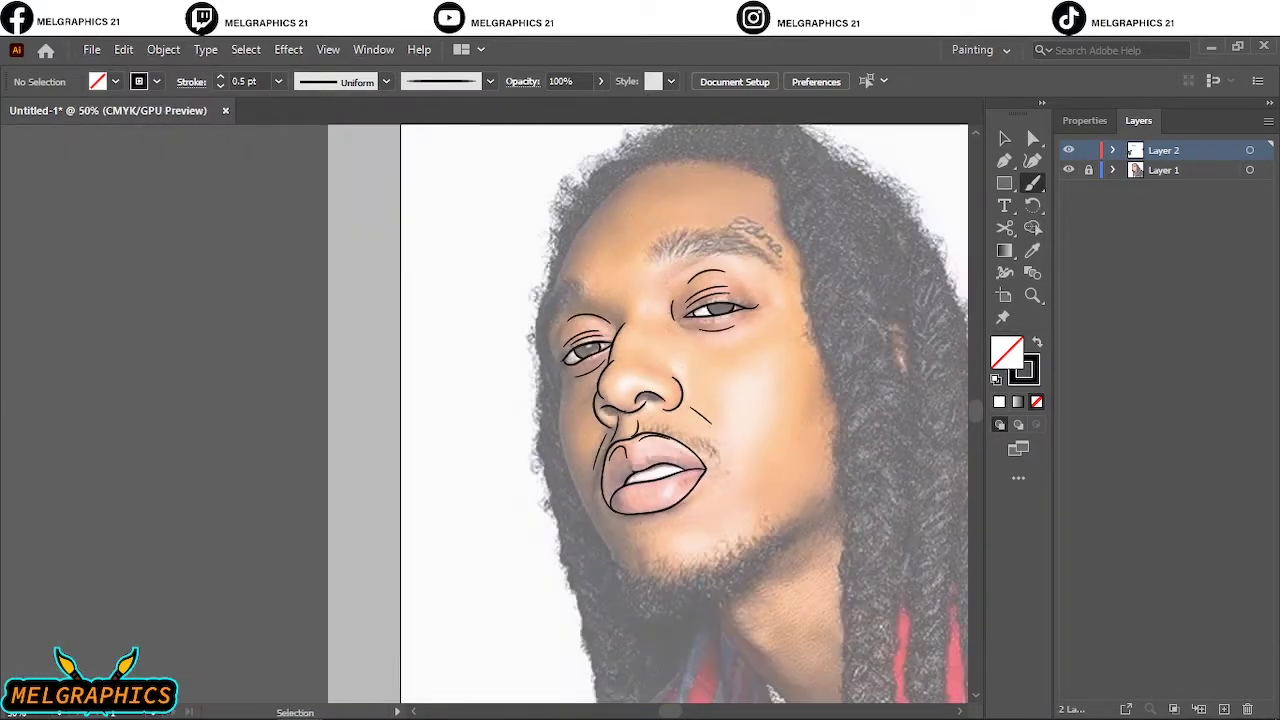
scroll(590, 413, "right", 2)
key("ctrl+plus")
key("ctrl+plus")
key("ctrl+plus")
key("ctrl+plus")
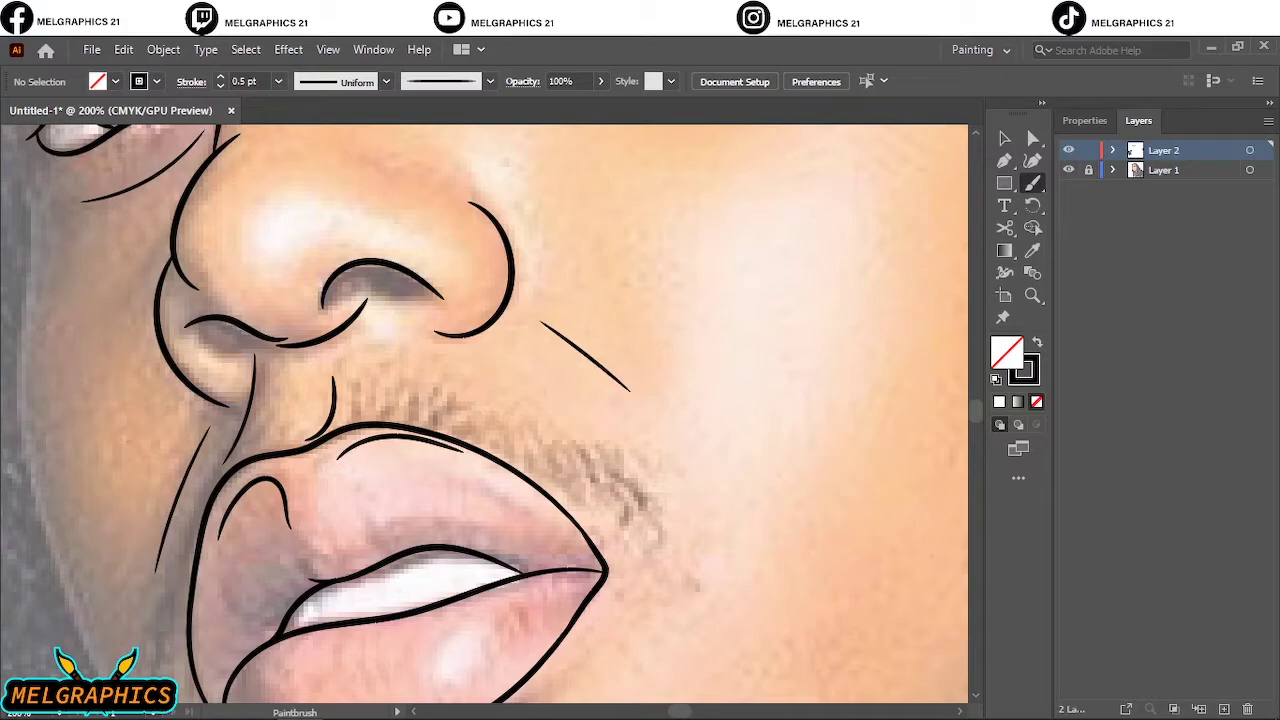
scroll(484, 413, "up", 1)
scroll(612, 348, "down", 3)
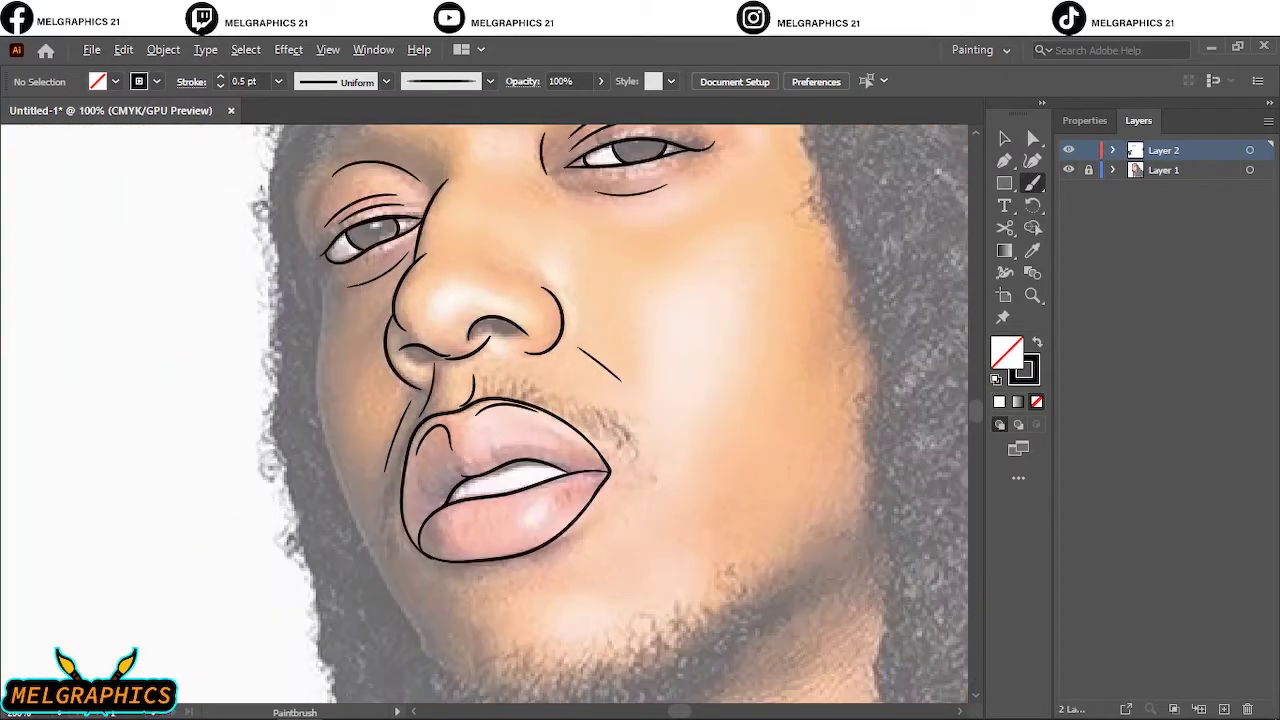
Set the stroke weight to 2 pt and paint the near-side jawline from the chin up into the hair, replacing the first attempt.
scroll(612, 348, "right", 4)
scroll(540, 413, "up", 3)
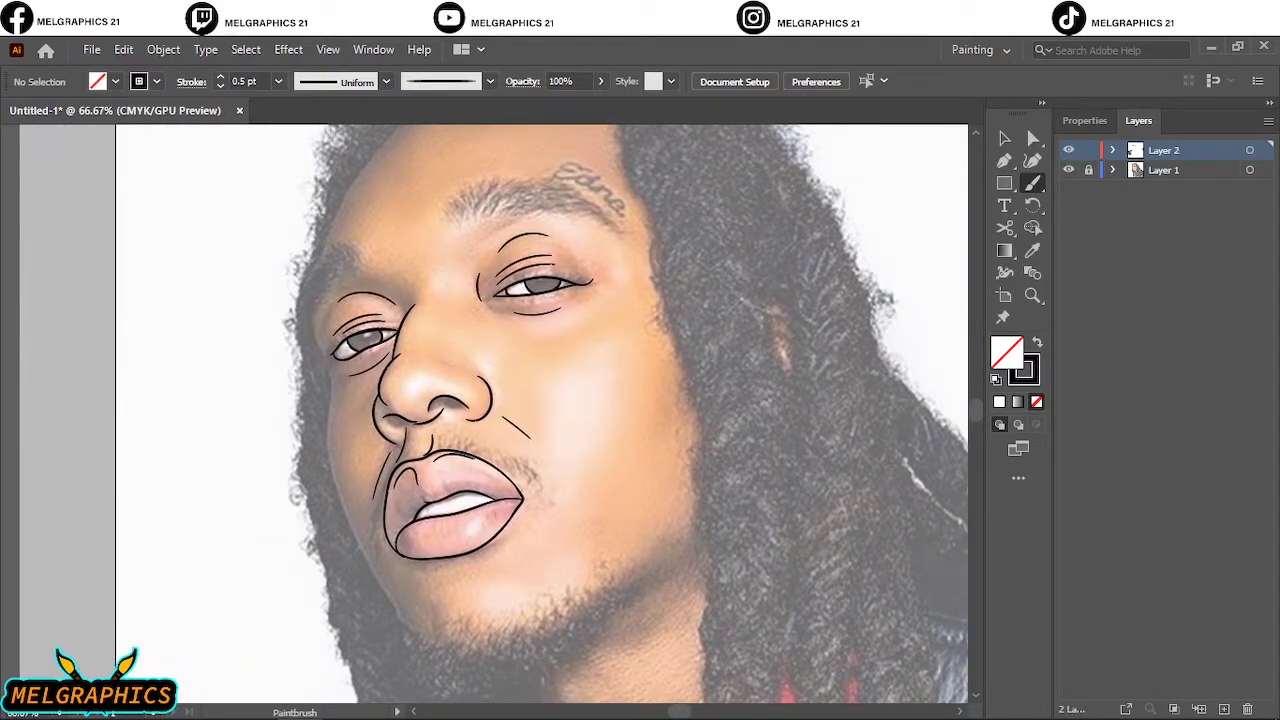
left_click(220, 77)
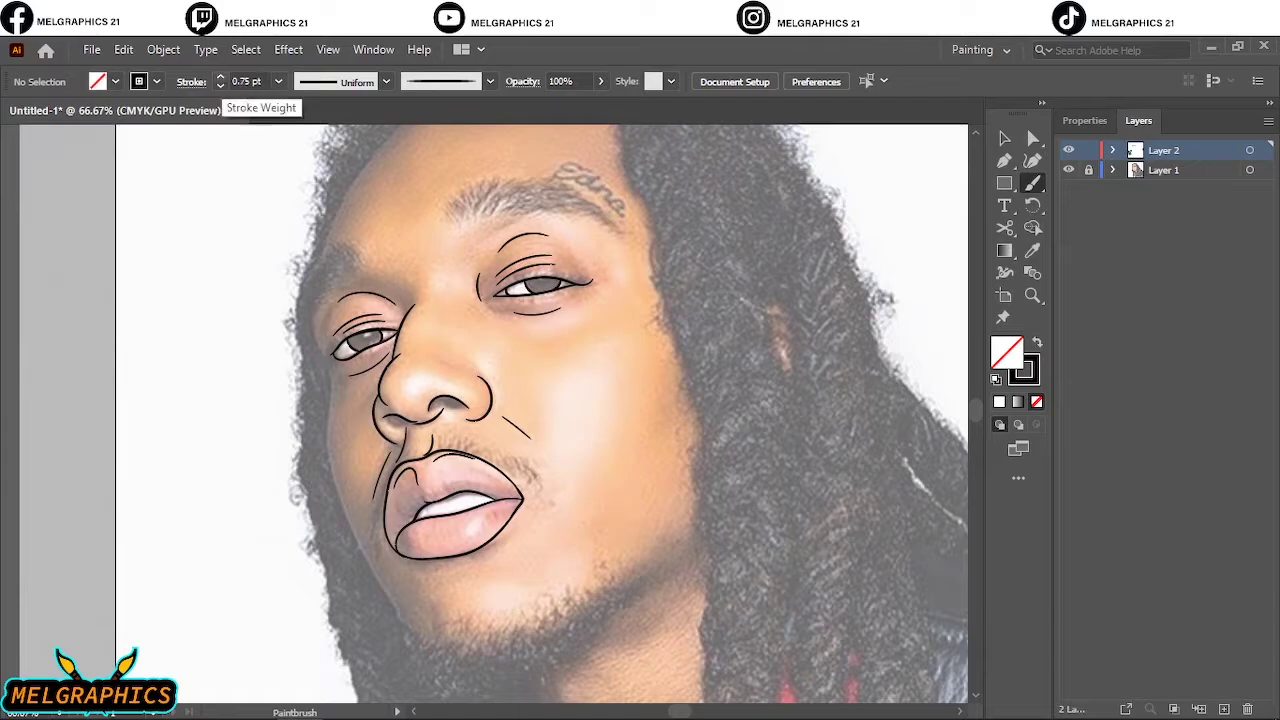
left_click(220, 77)
left_click(220, 77)
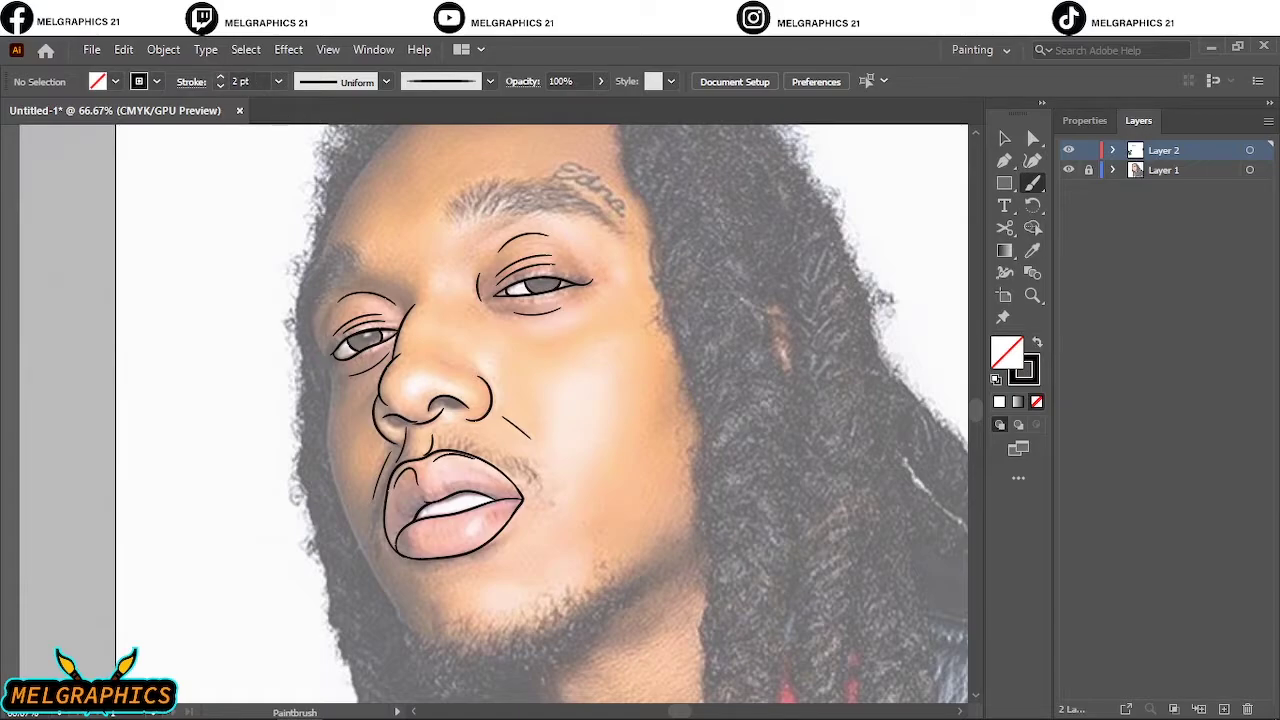
scroll(610, 560, "down", 2)
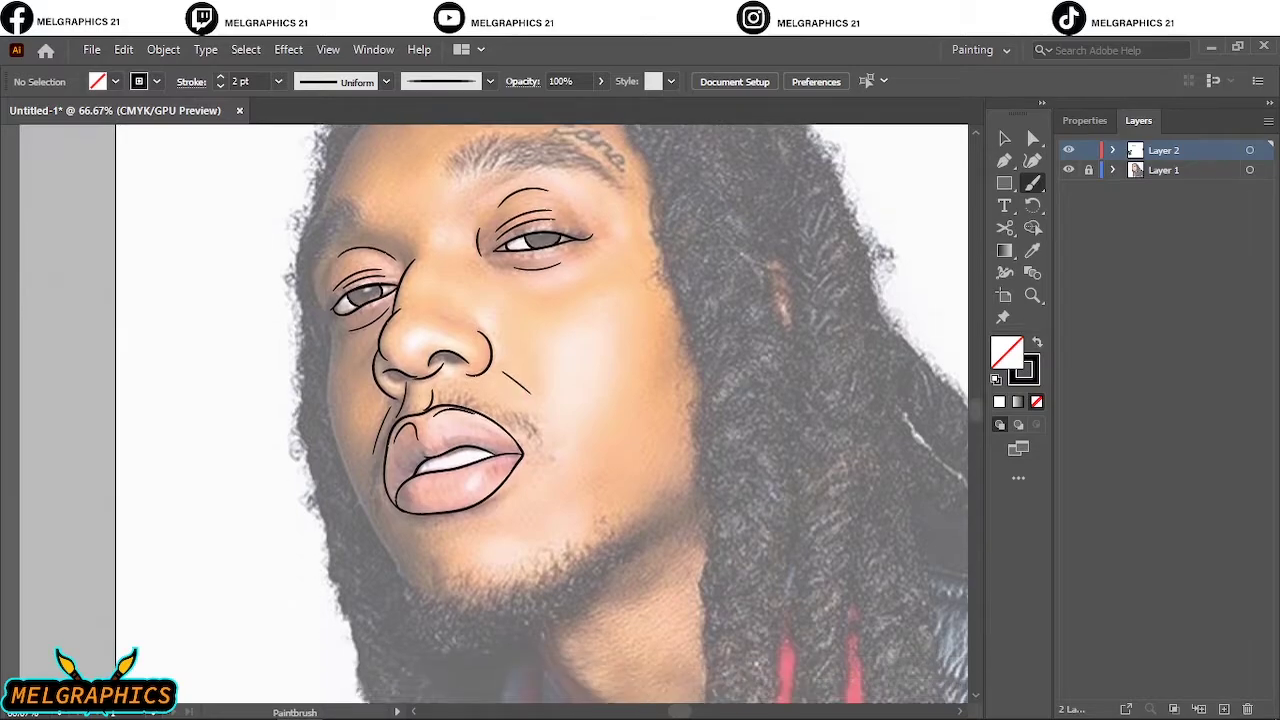
scroll(610, 560, "up", 2)
scroll(610, 560, "left", 3)
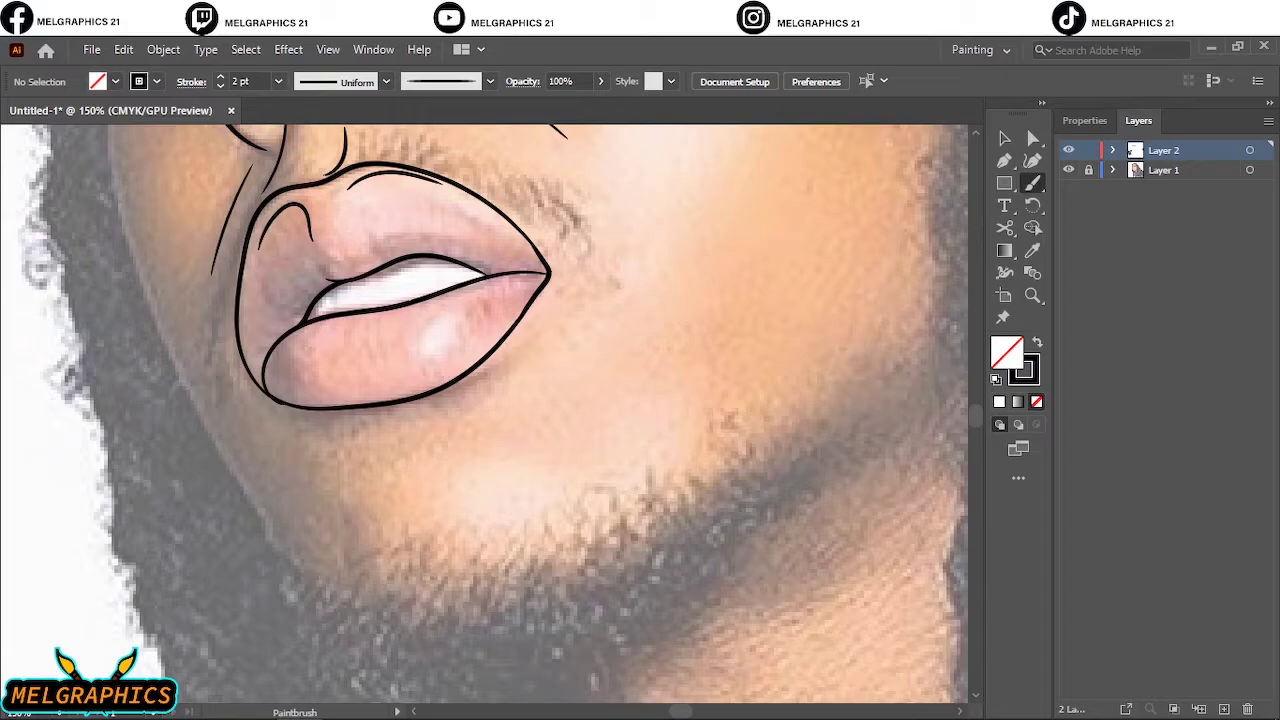
left_click_drag(584, 578, 968, 332)
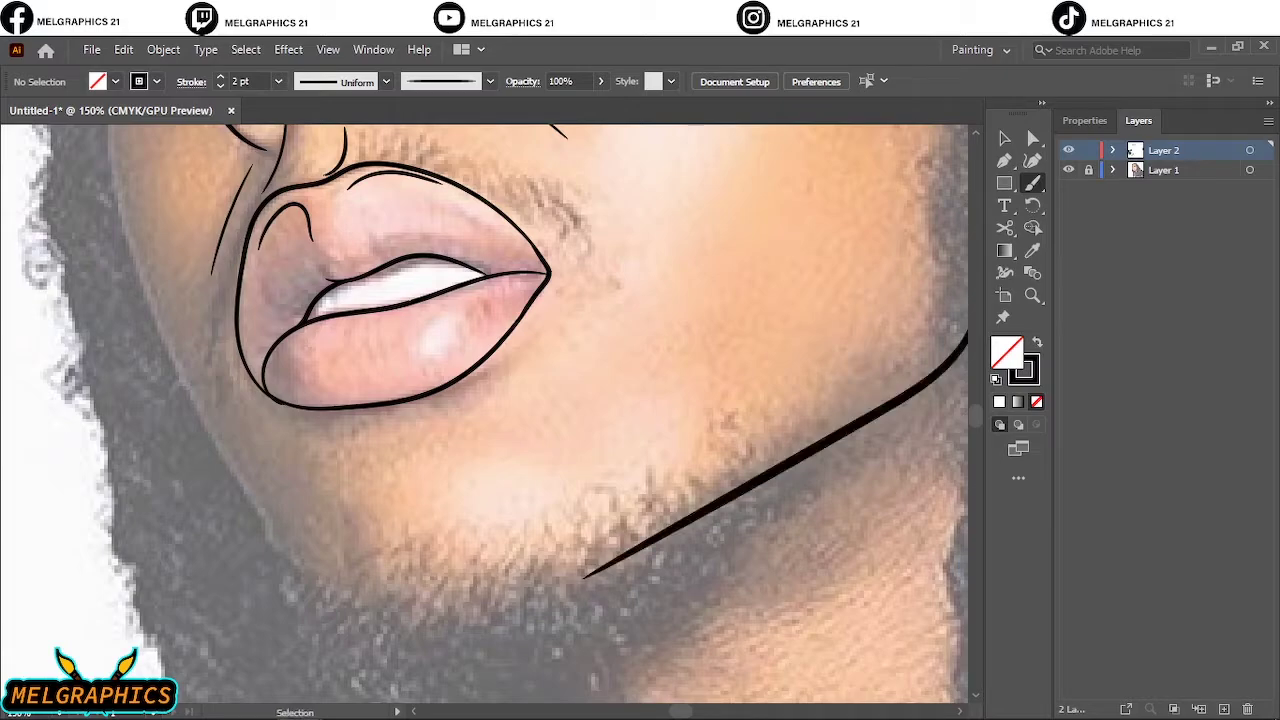
scroll(484, 413, "right", 2)
scroll(484, 413, "down", 2)
key("ctrl+z")
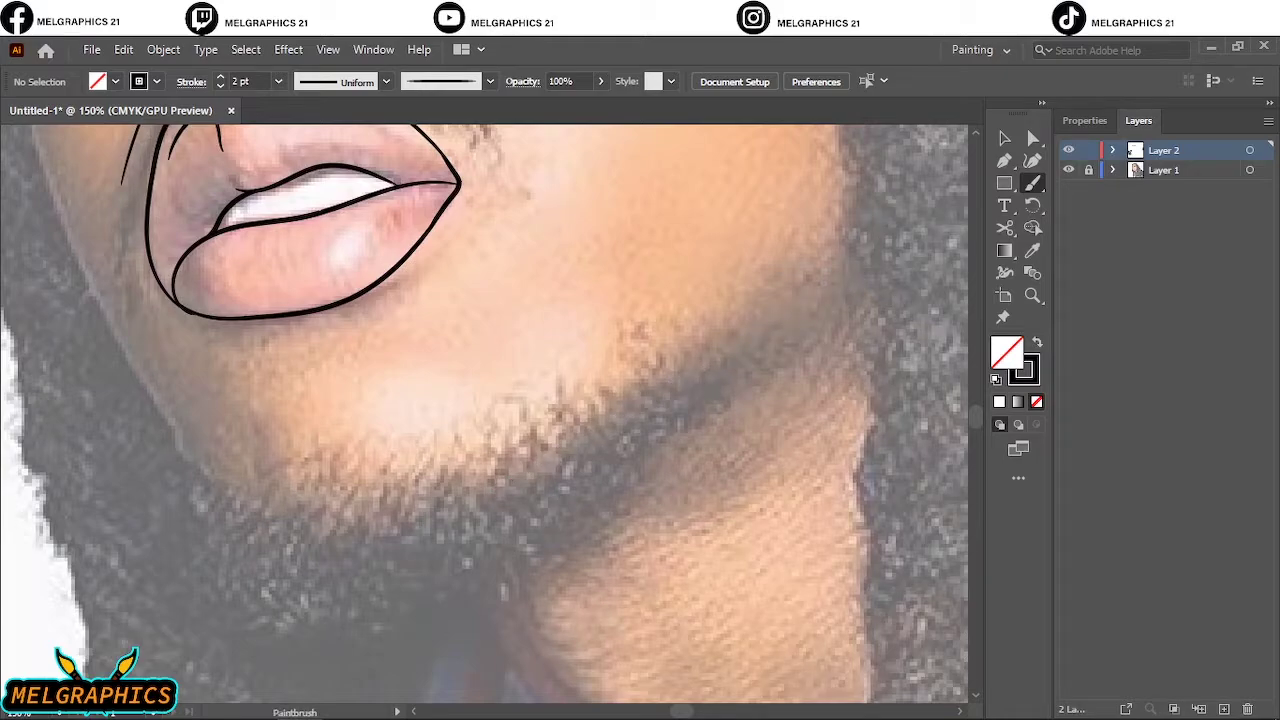
key("ctrl+shift+z")
key("ctrl+z")
key("ctrl+shift+z")
scroll(484, 413, "up", 3)
scroll(484, 413, "left", 5)
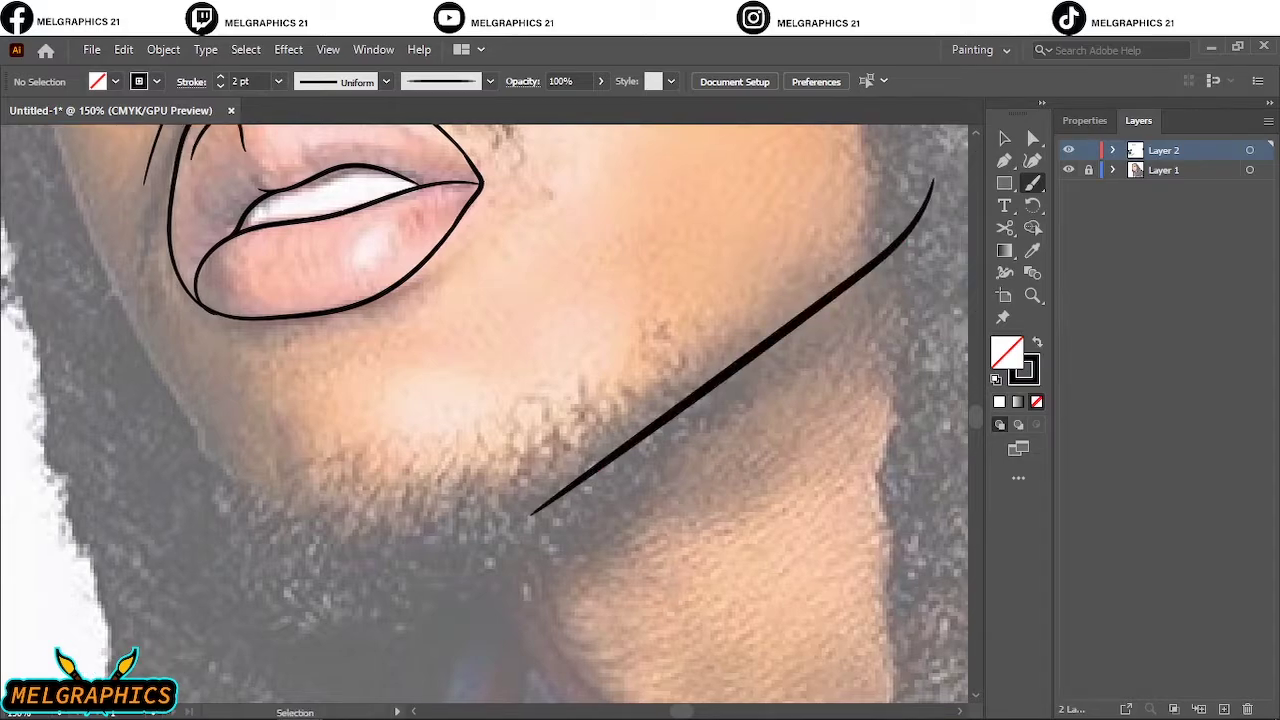
Paint the far-side jaw and cheek contour from beside the chin up toward the far eye, replacing the first attempt.
key("ctrl+minus")
key("ctrl+minus")
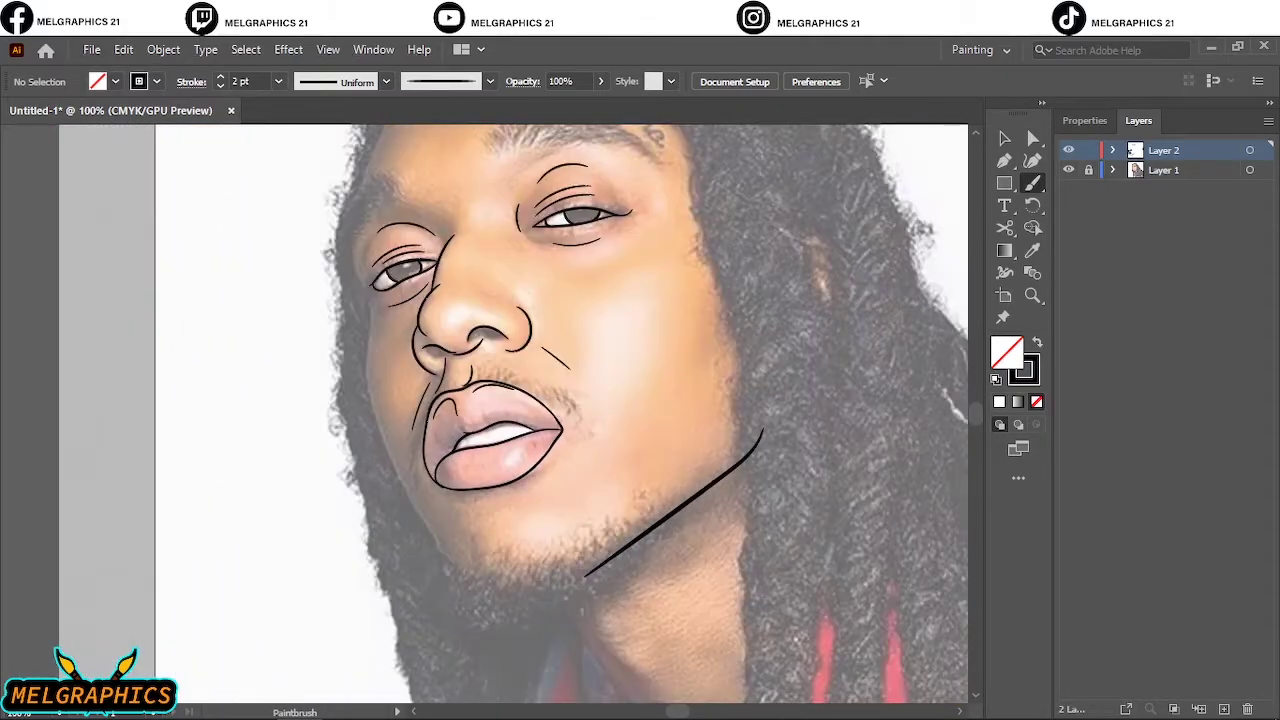
key("ctrl+plus")
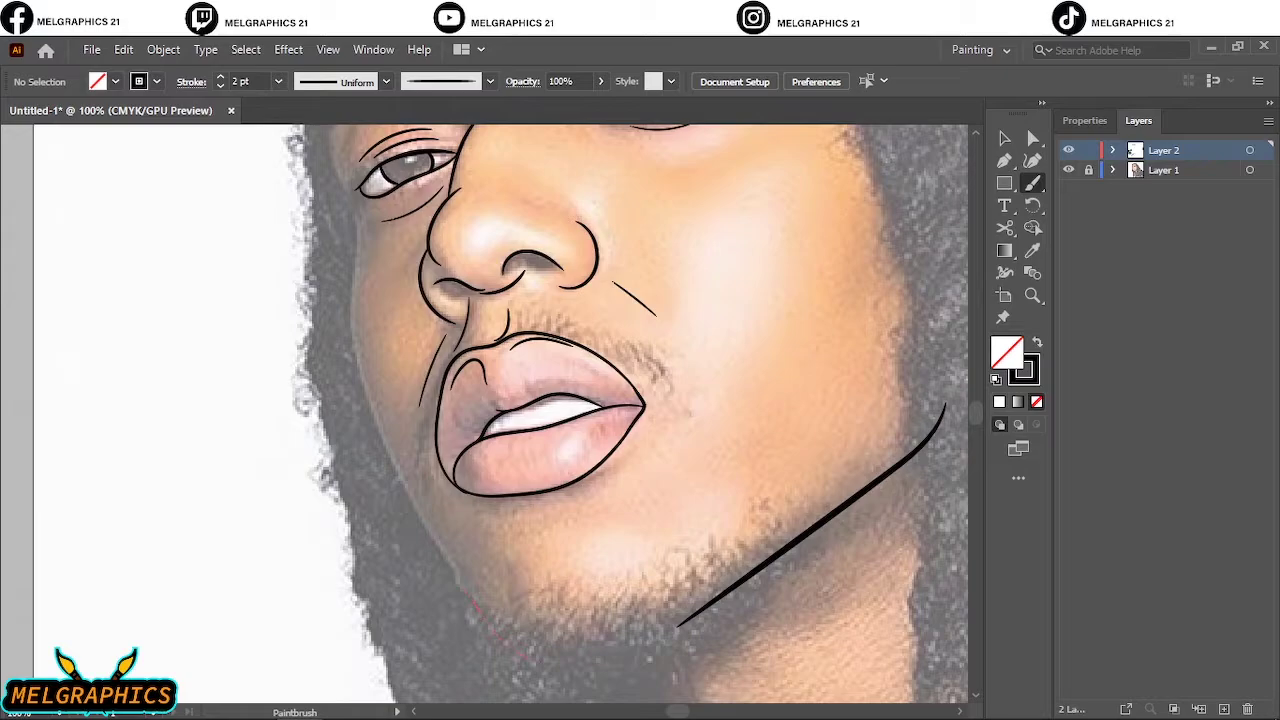
left_click_drag(528, 658, 530, 660)
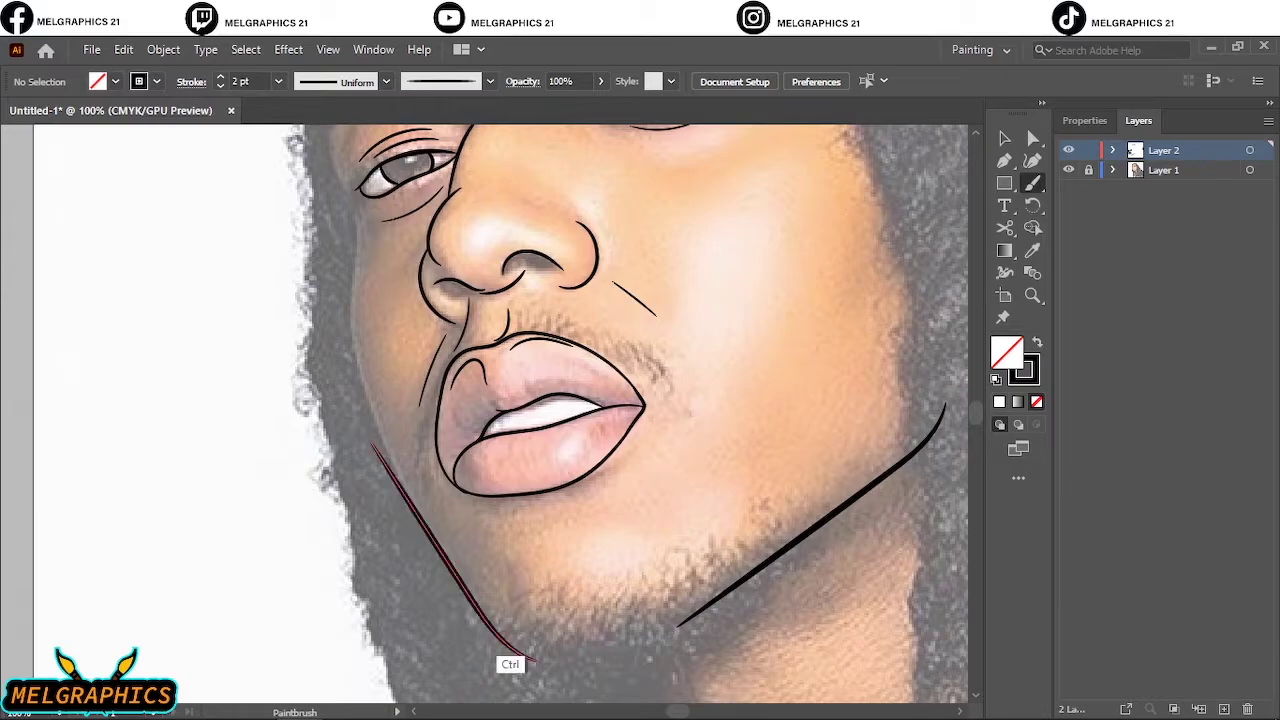
key("ctrl+z")
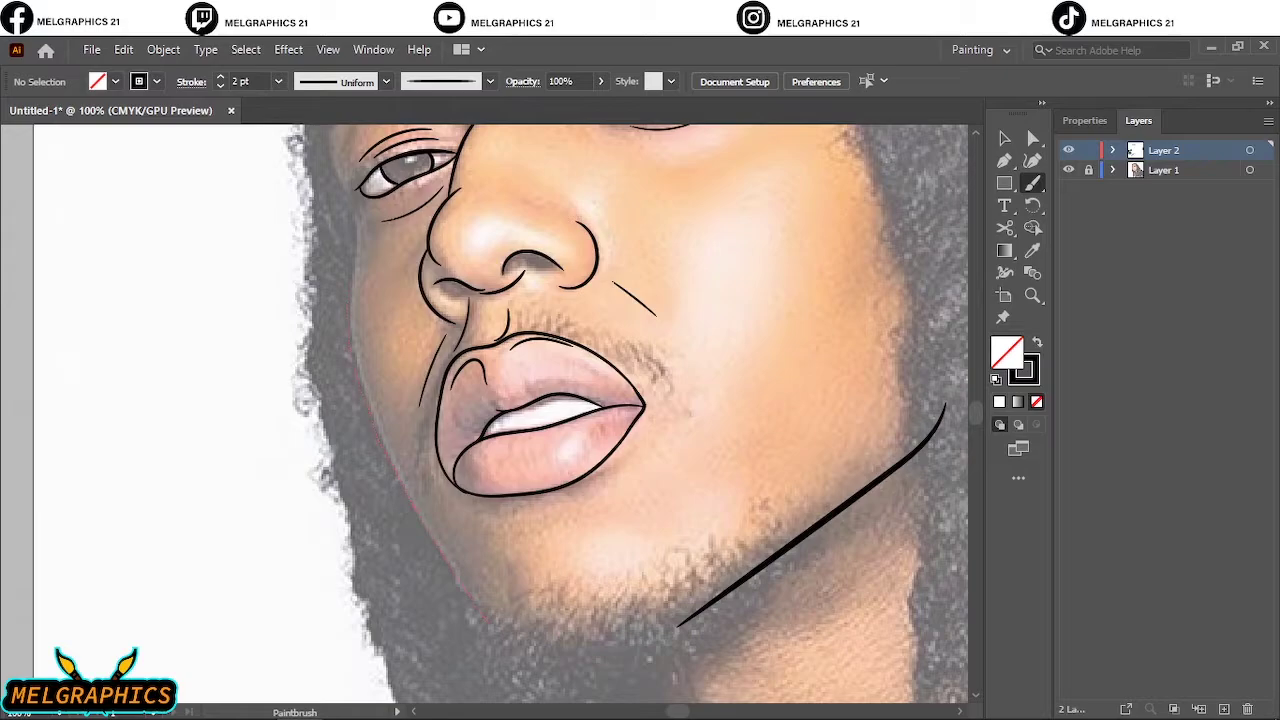
left_click_drag(491, 622, 505, 641)
Extend the far-side face contour with a curved stroke from the cheek up past the outer corner of the far eye.
scroll(329, 252, "up", 3)
scroll(329, 252, "up", 7)
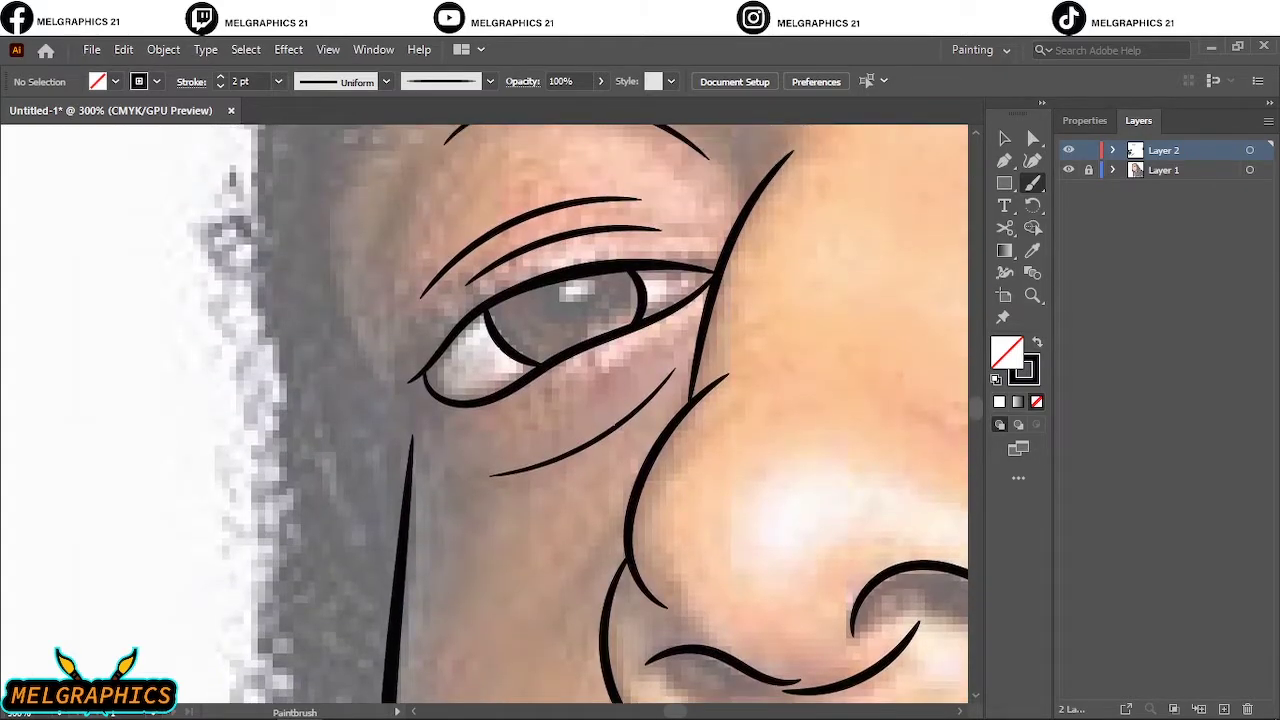
left_click_drag(391, 625, 401, 548)
left_click_drag(410, 437, 341, 158)
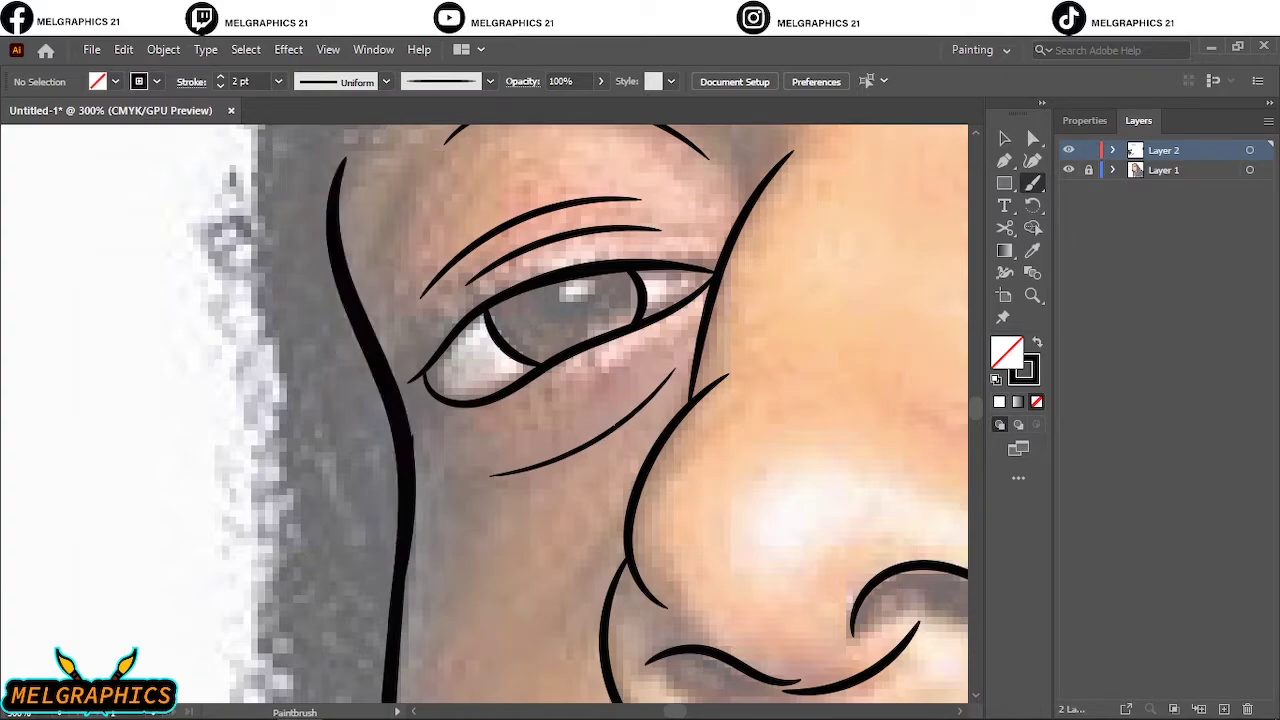
Examine the forehead, hairline and eyebrows, and compare the overall face contour with the photo.
scroll(210, 226, "down", 1)
scroll(210, 226, "right", 6)
scroll(210, 226, "up", 6)
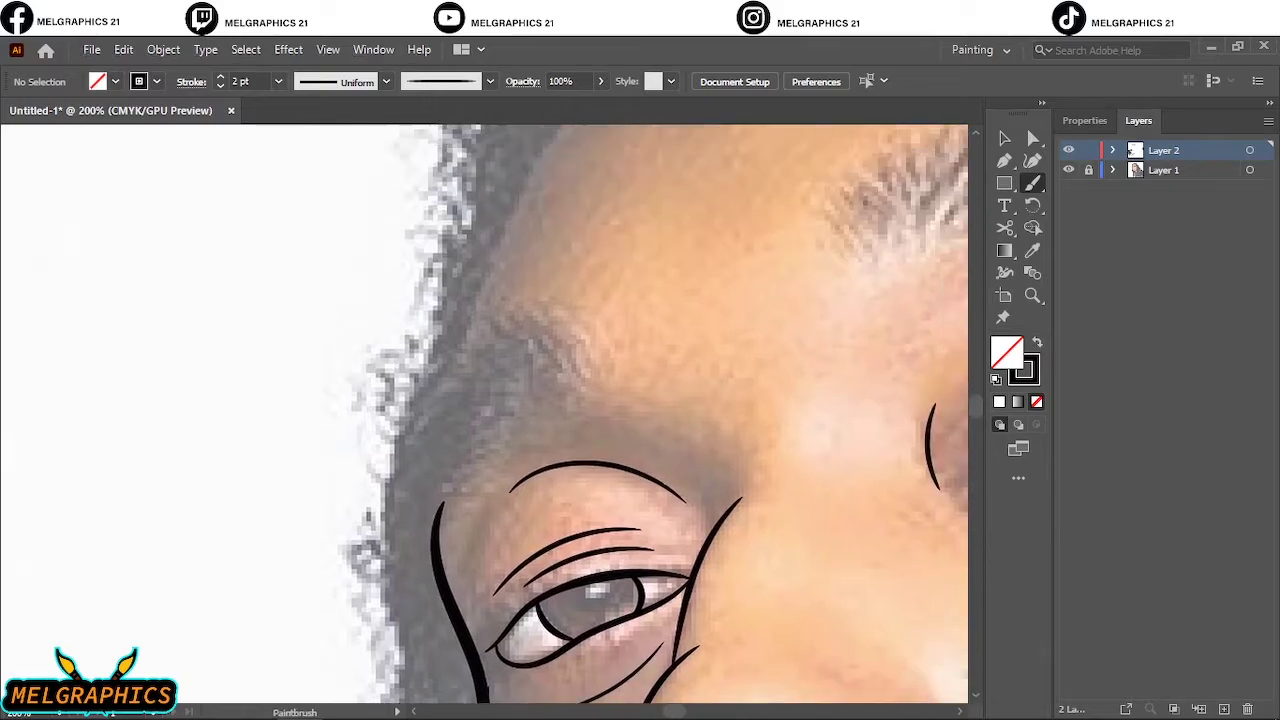
scroll(637, 430, "up", 6)
scroll(637, 430, "down", 1)
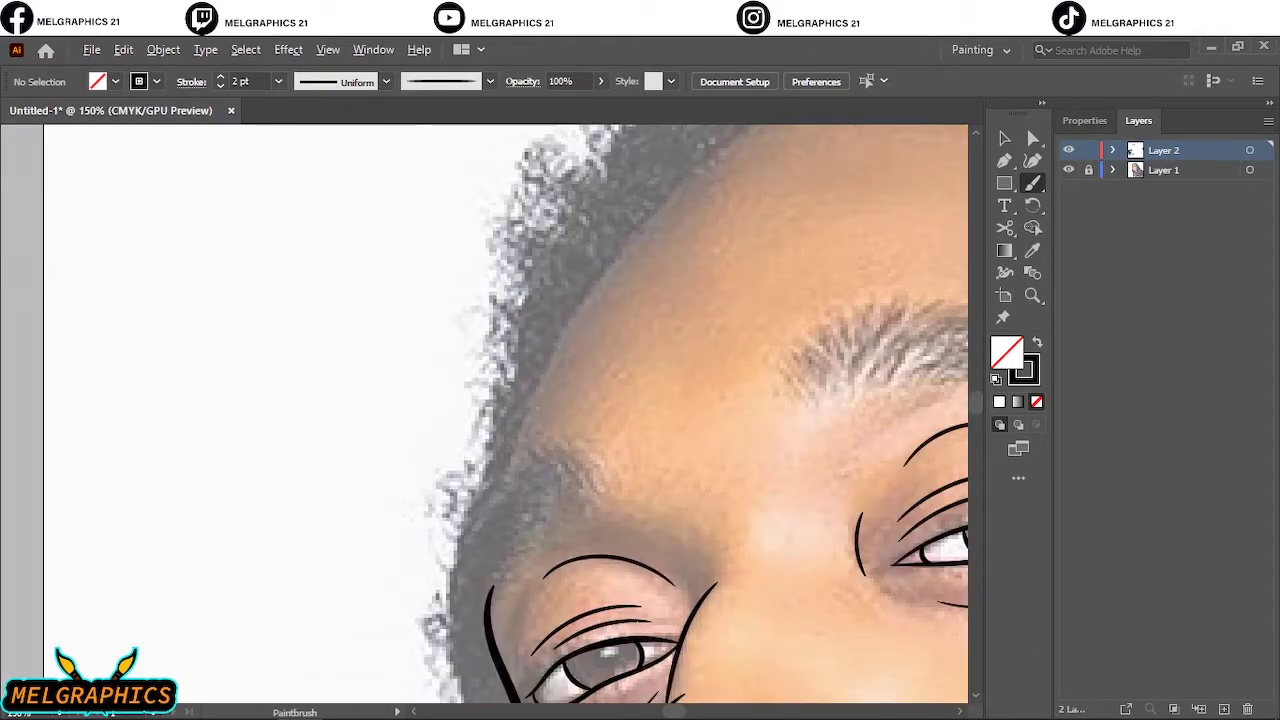
scroll(642, 431, "down", 1)
scroll(642, 431, "right", 2)
scroll(642, 431, "right", 3)
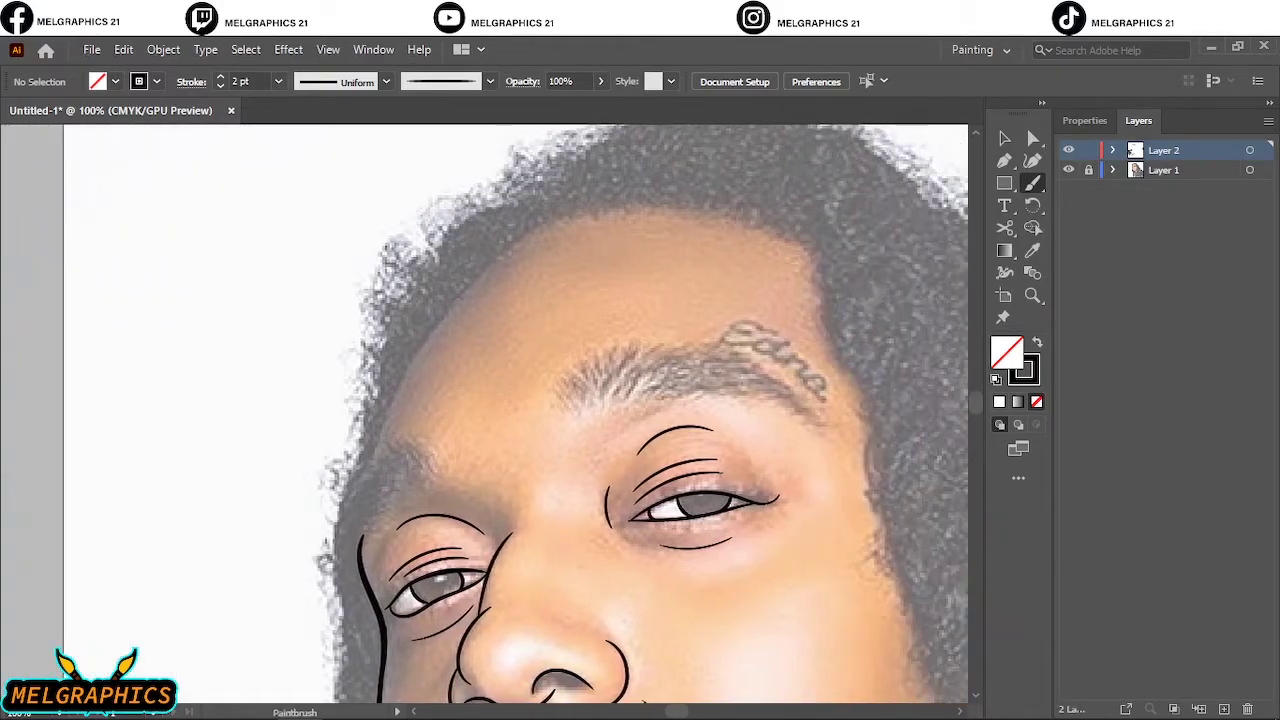
scroll(570, 404, "down", 3)
scroll(587, 405, "down", 3)
scroll(698, 405, "down", 1)
scroll(698, 405, "up", 1)
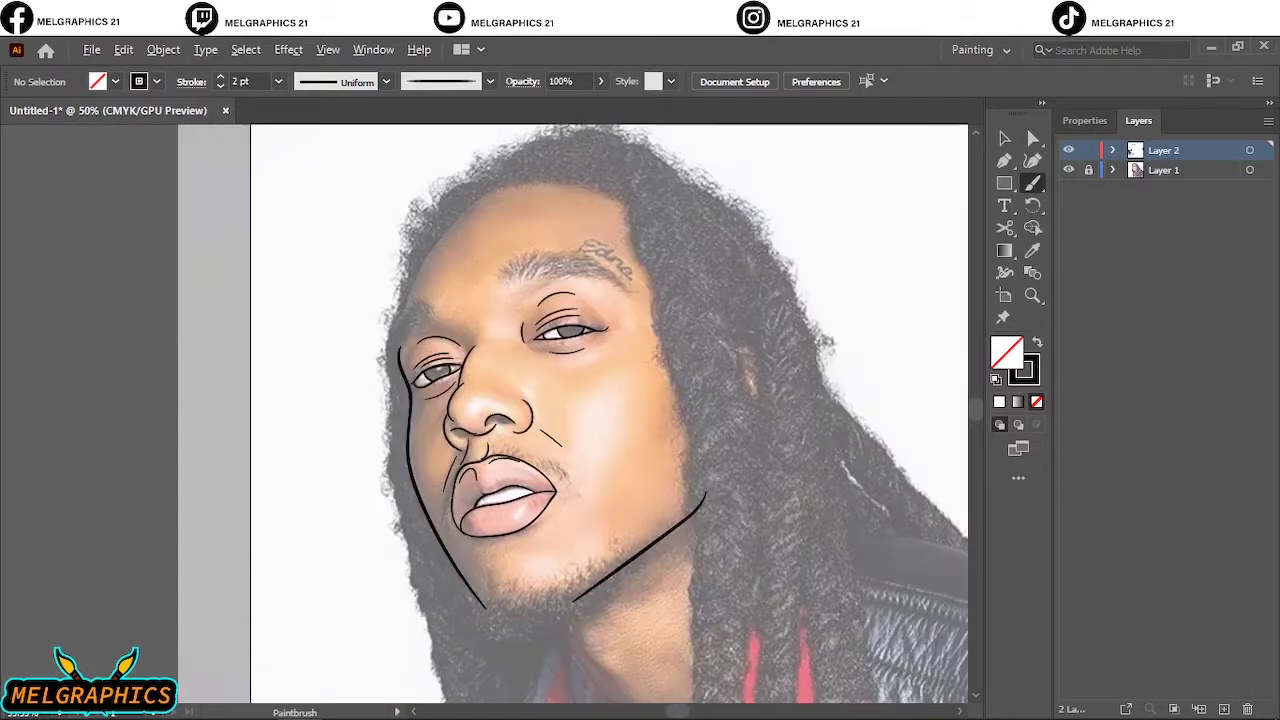
scroll(744, 415, "up", 2)
scroll(653, 413, "down", 1)
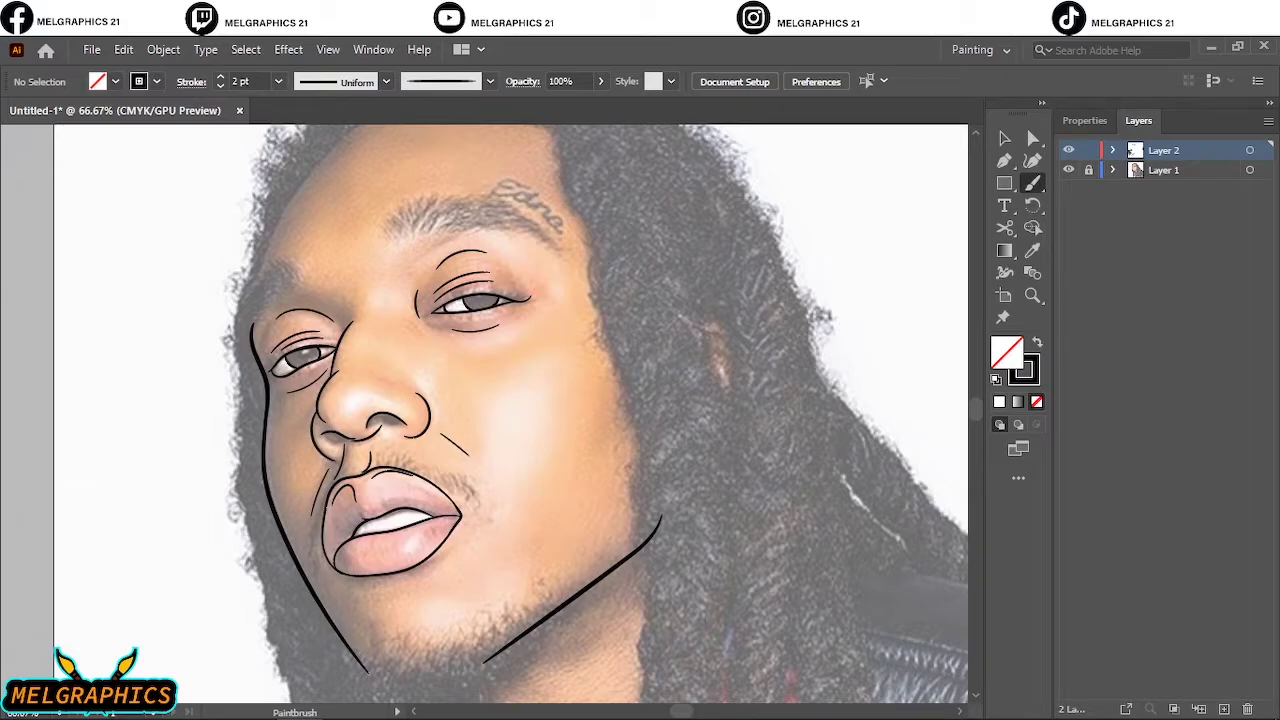
Set up the Pencil tool with a pure black 000000 fill and no stroke.
left_click(1037, 342)
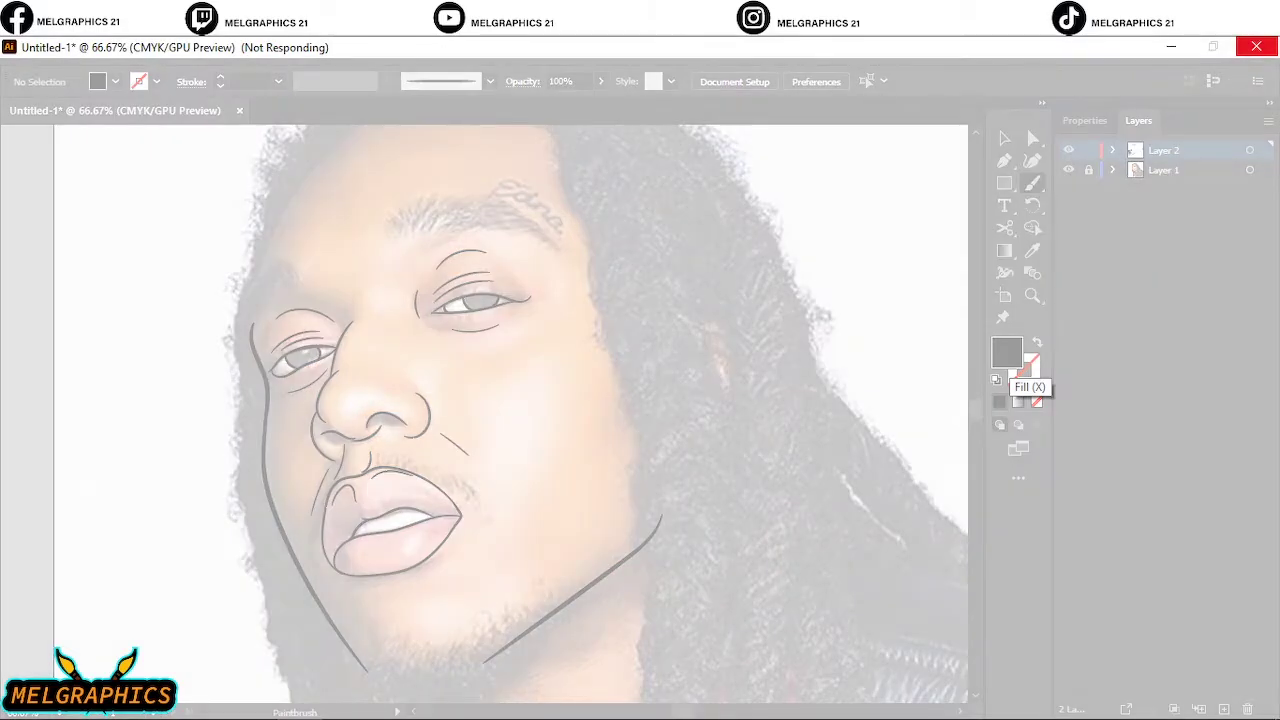
type("020202")
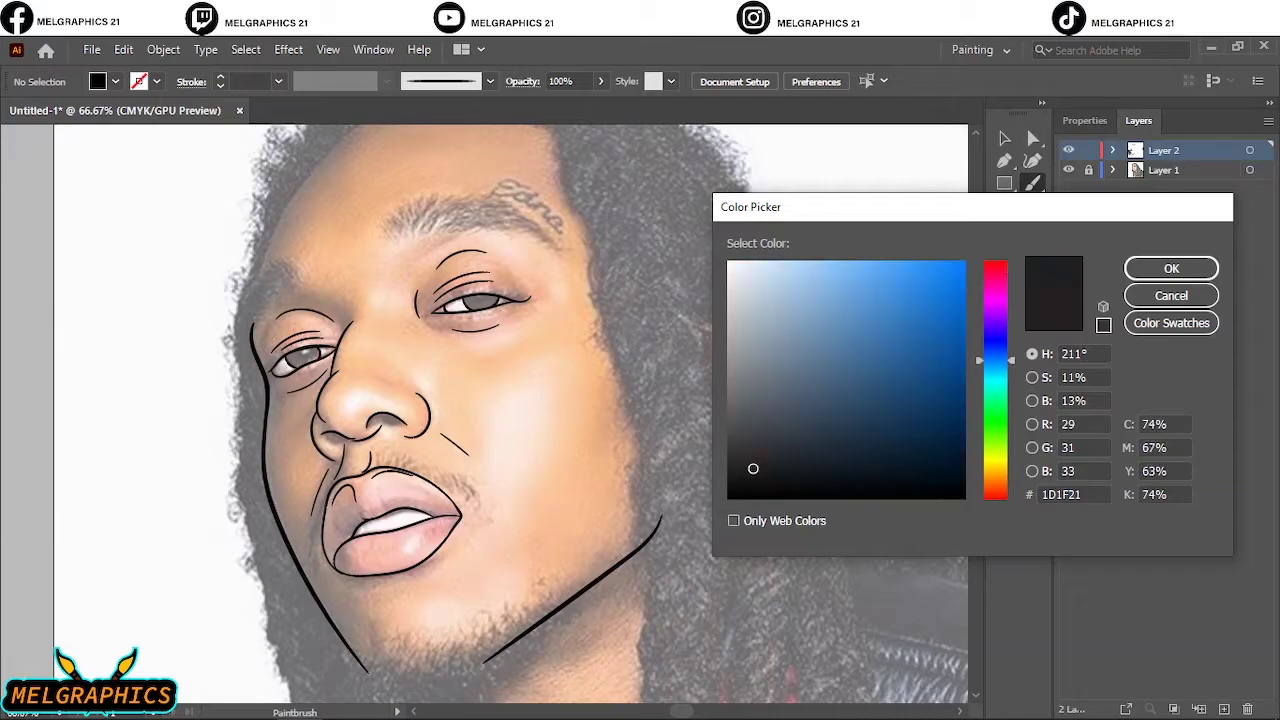
left_click_drag(731, 496, 728, 498)
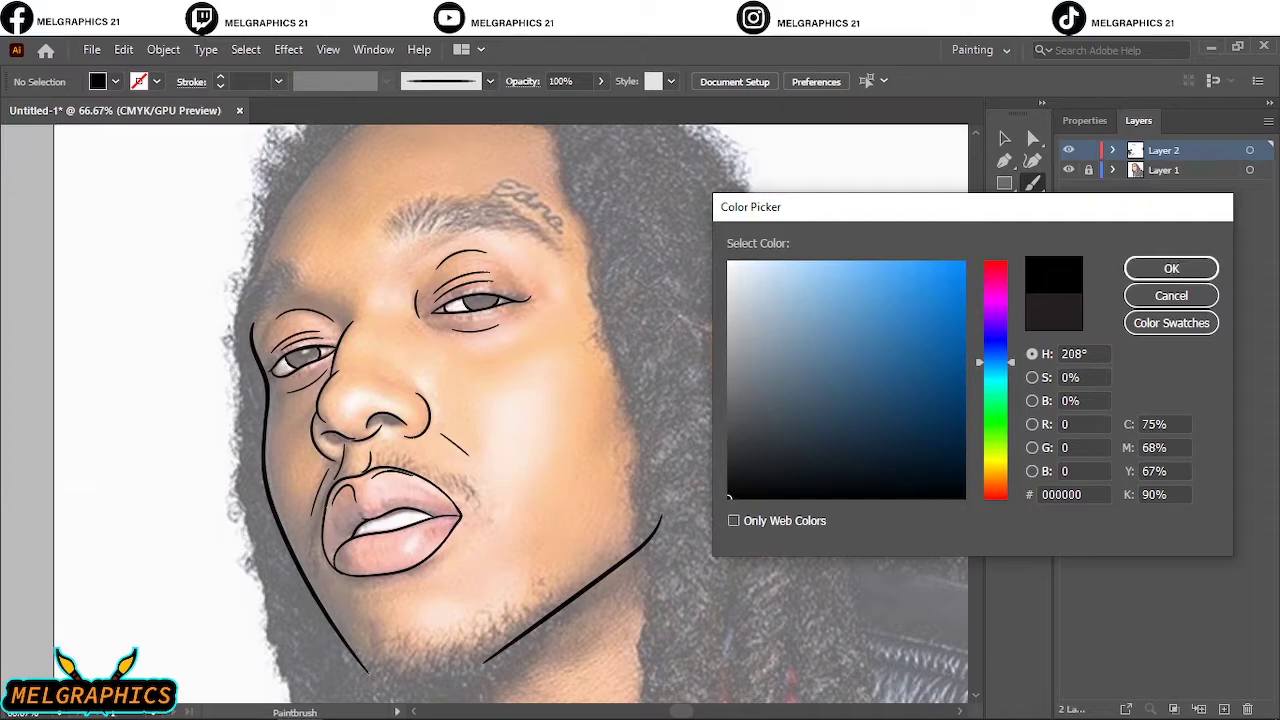
left_click(1171, 268)
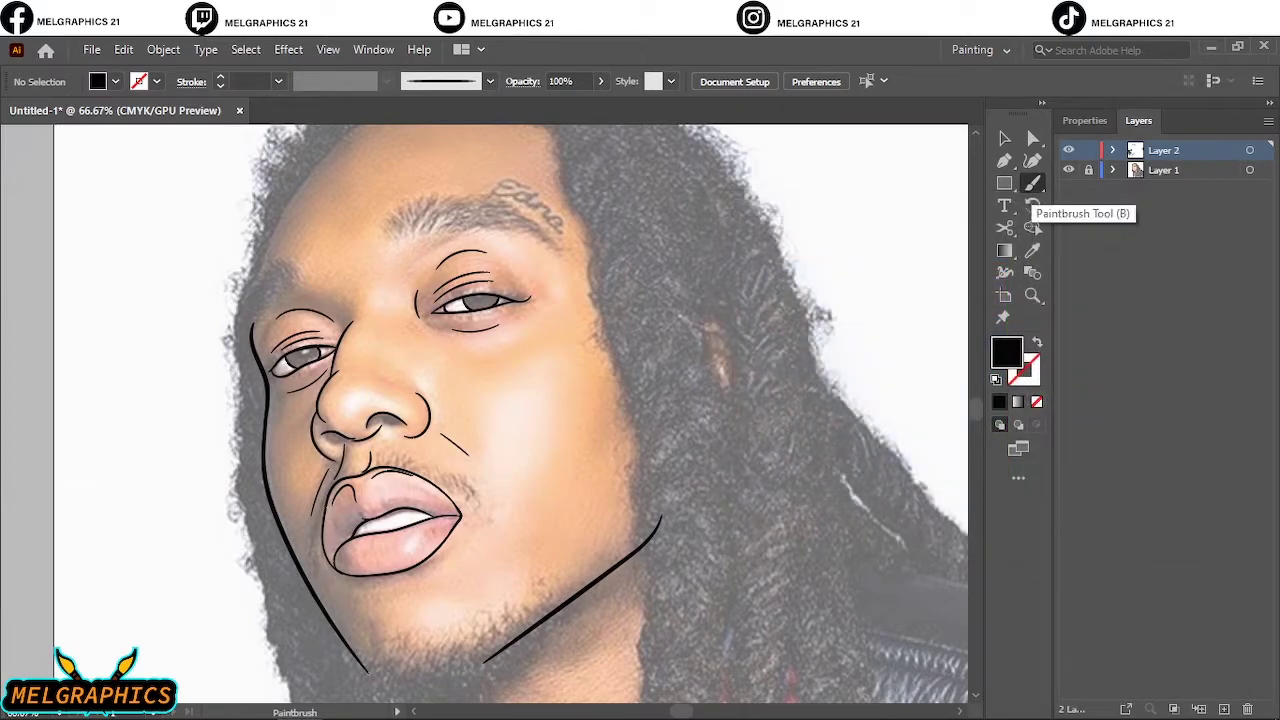
left_click(1033, 183)
left_click(1115, 228)
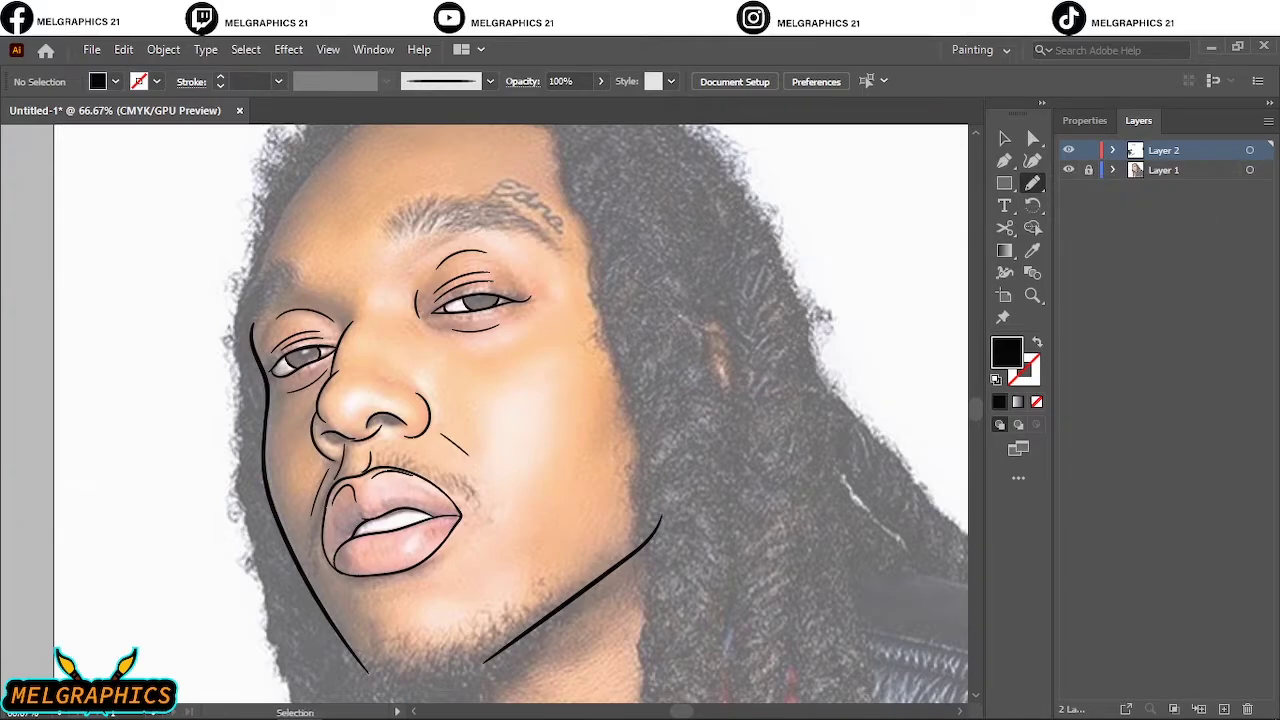
Draw a closed black shape filling the near nostril's shadow beneath its arched outline, replacing the first attempt.
scroll(512, 445, "left", 2)
scroll(512, 445, "up", 4)
scroll(490, 410, "up", 1)
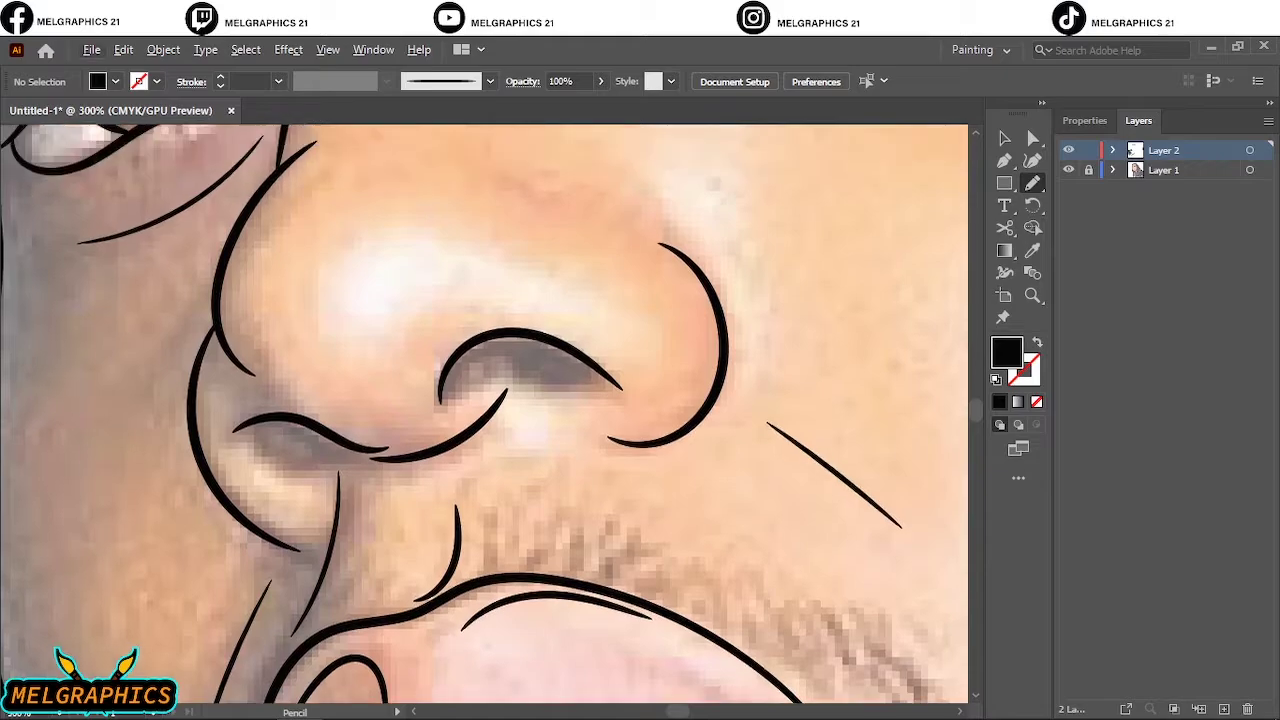
scroll(490, 400, "up", 1)
scroll(492, 400, "down", 2)
scroll(505, 390, "down", 2)
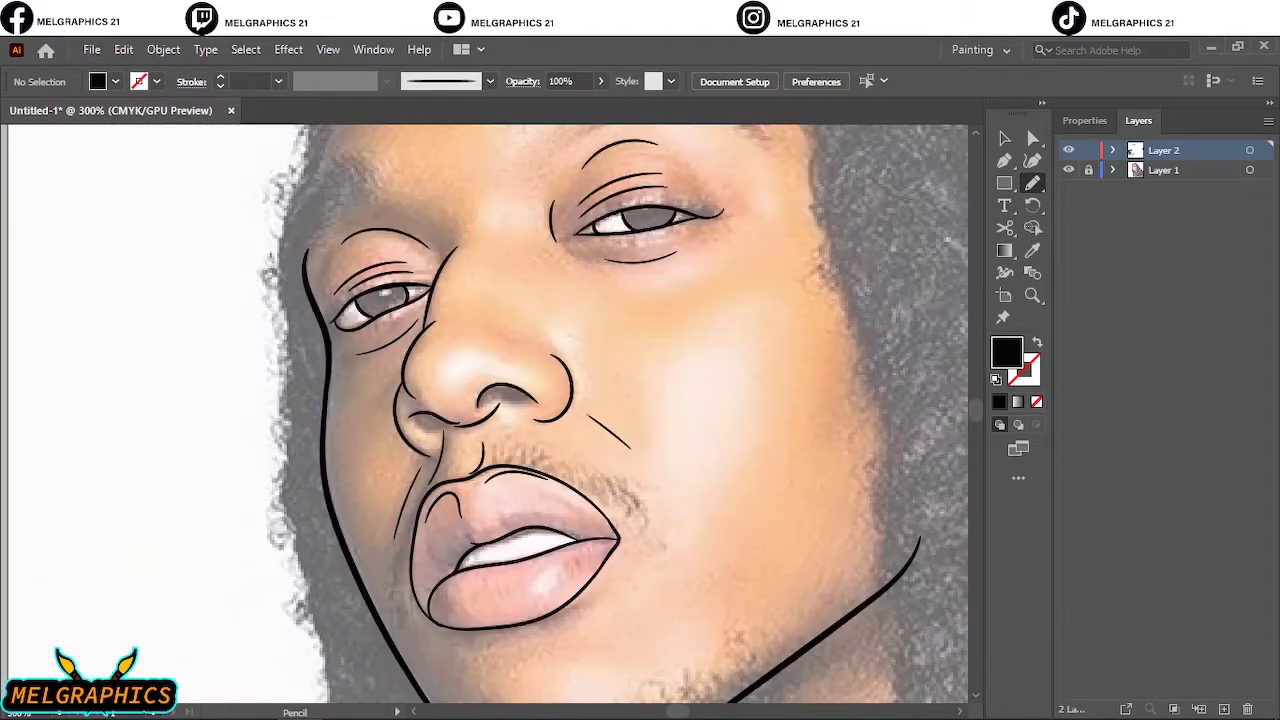
scroll(612, 413, "up", 1)
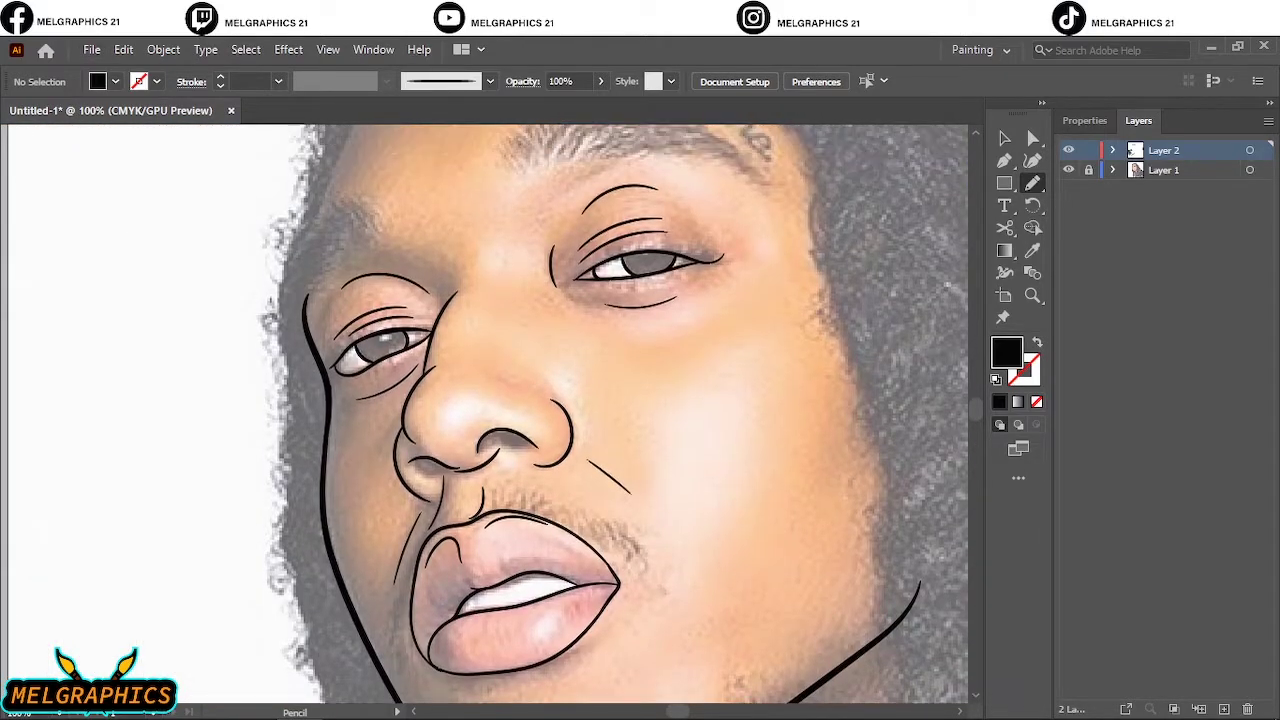
scroll(612, 413, "up", 2)
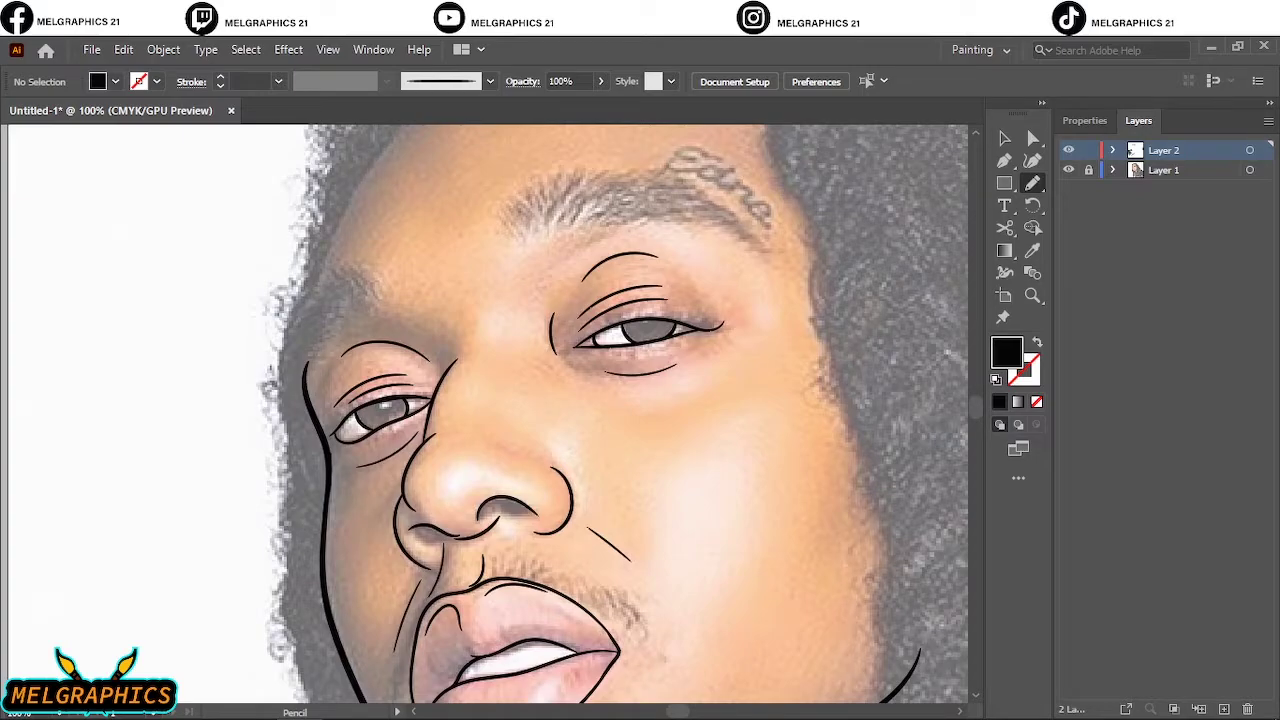
scroll(480, 510, "up", 6)
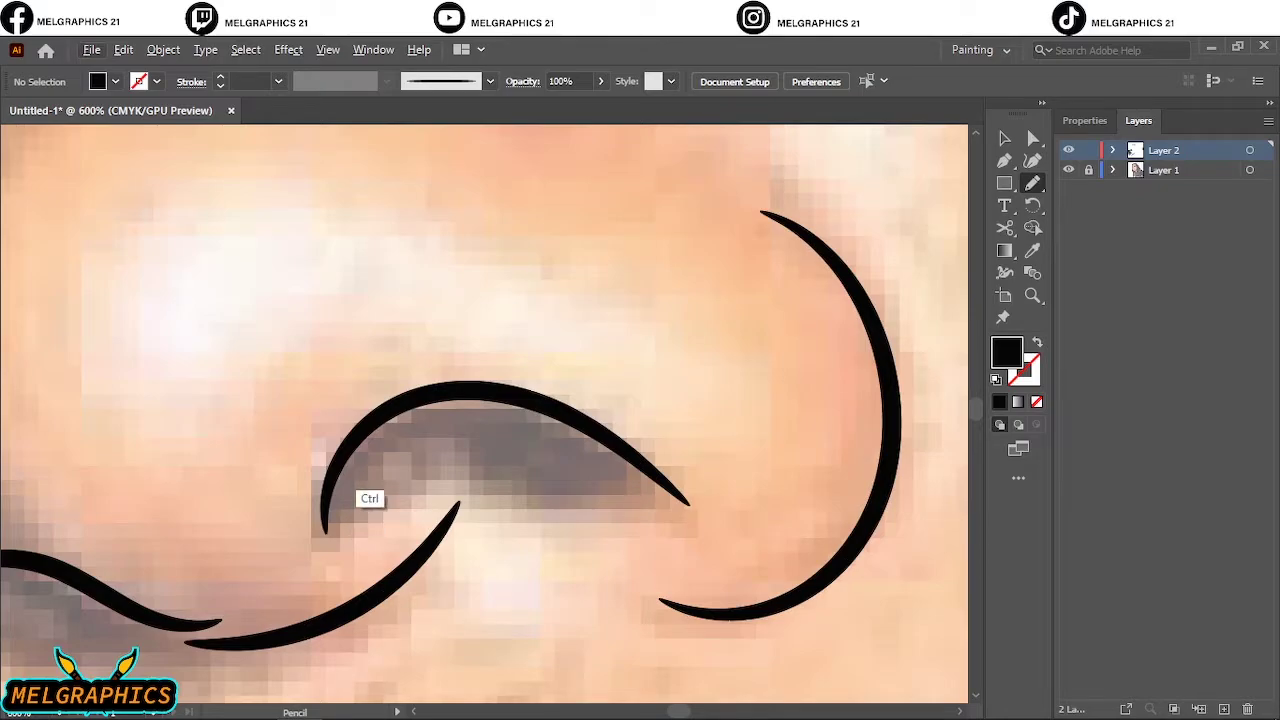
left_click_drag(368, 434, 332, 516)
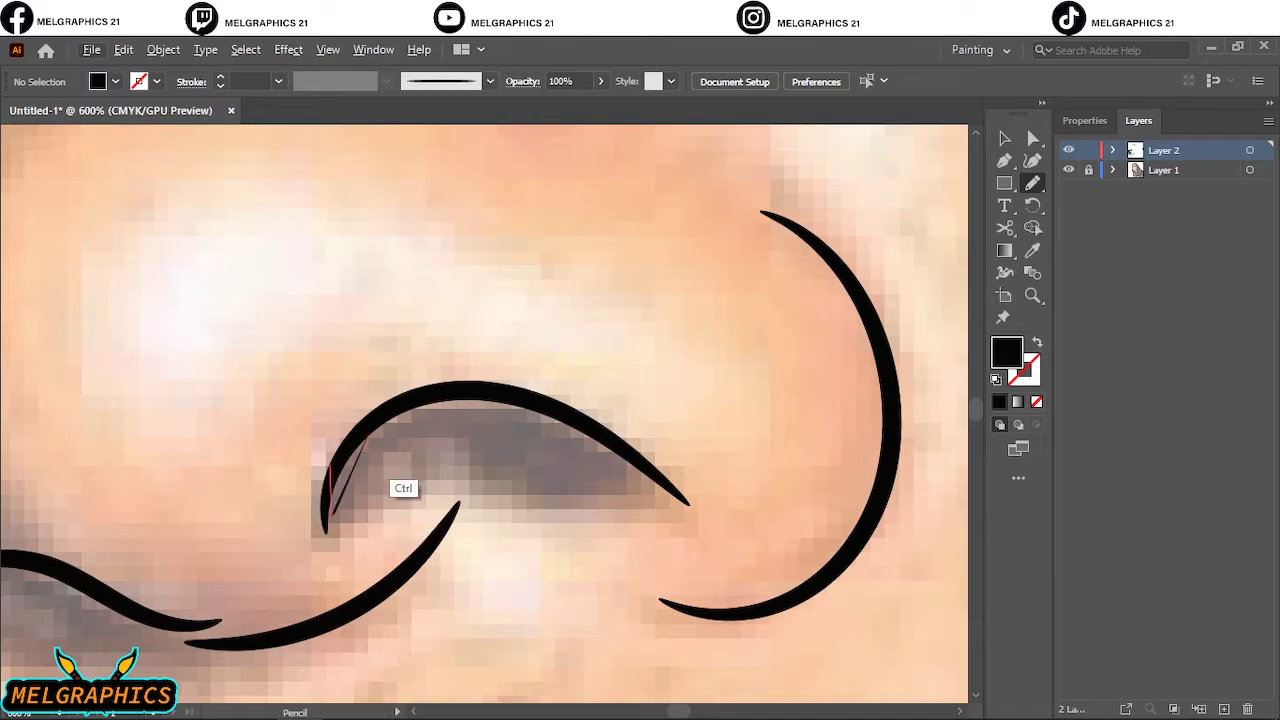
key("ctrl+z")
mouse_move(378, 422)
left_mouse_down()
mouse_move(328, 501)
mouse_move(456, 486)
mouse_move(564, 510)
left_mouse_up()
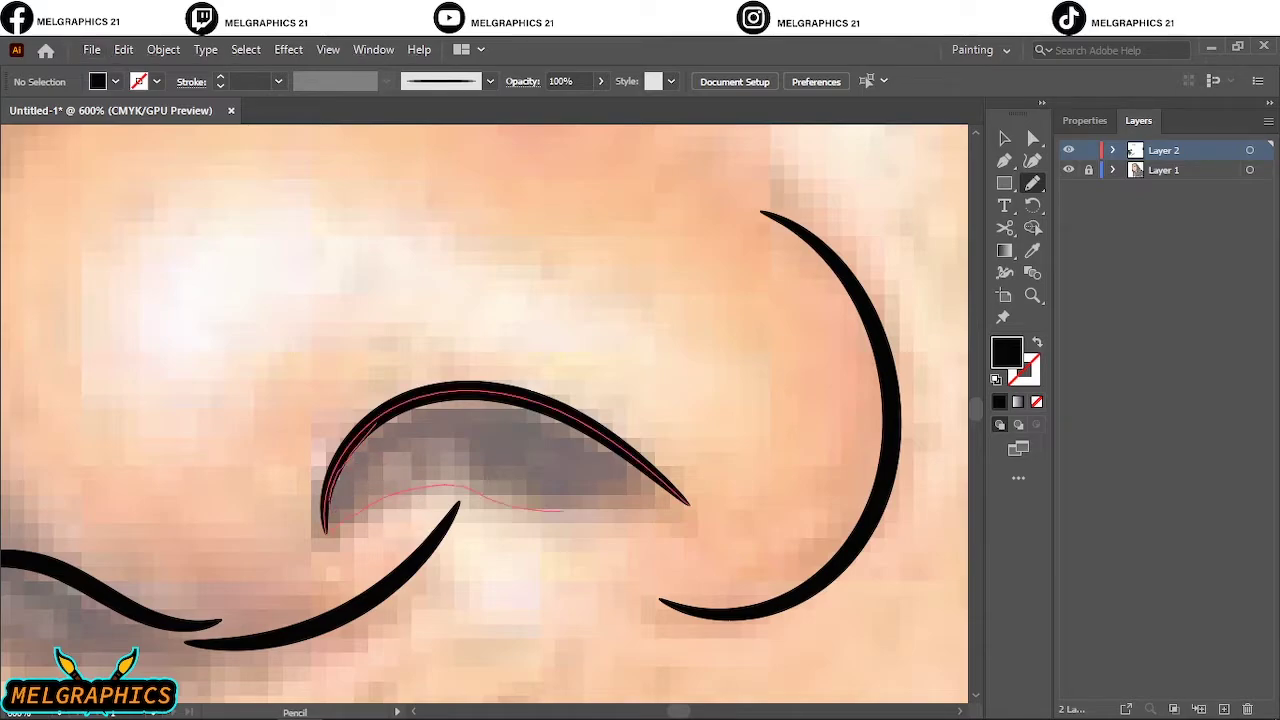
mouse_move(645, 490)
left_mouse_down()
mouse_move(670, 490)
mouse_move(552, 412)
mouse_move(462, 396)
mouse_move(389, 414)
mouse_move(362, 440)
mouse_move(334, 516)
left_mouse_up()
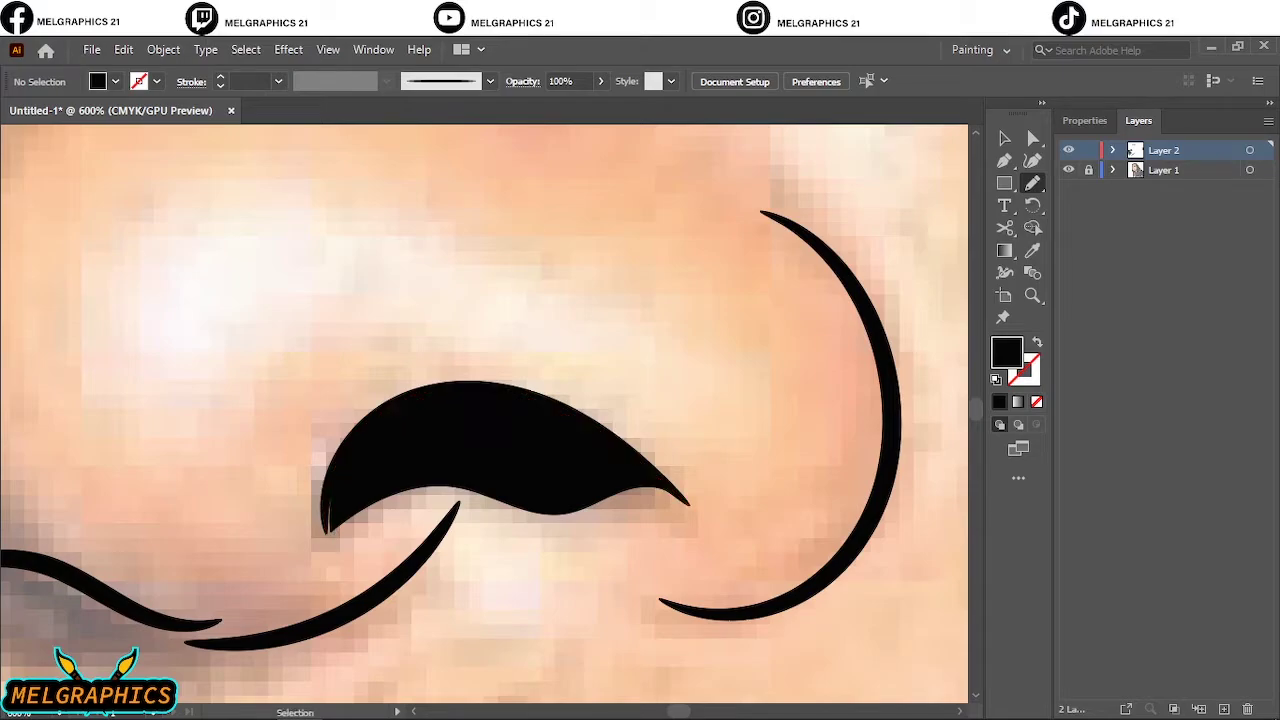
Draw a closed black shape filling the far nostril's shadow below its curved outline.
scroll(484, 413, "down", 5)
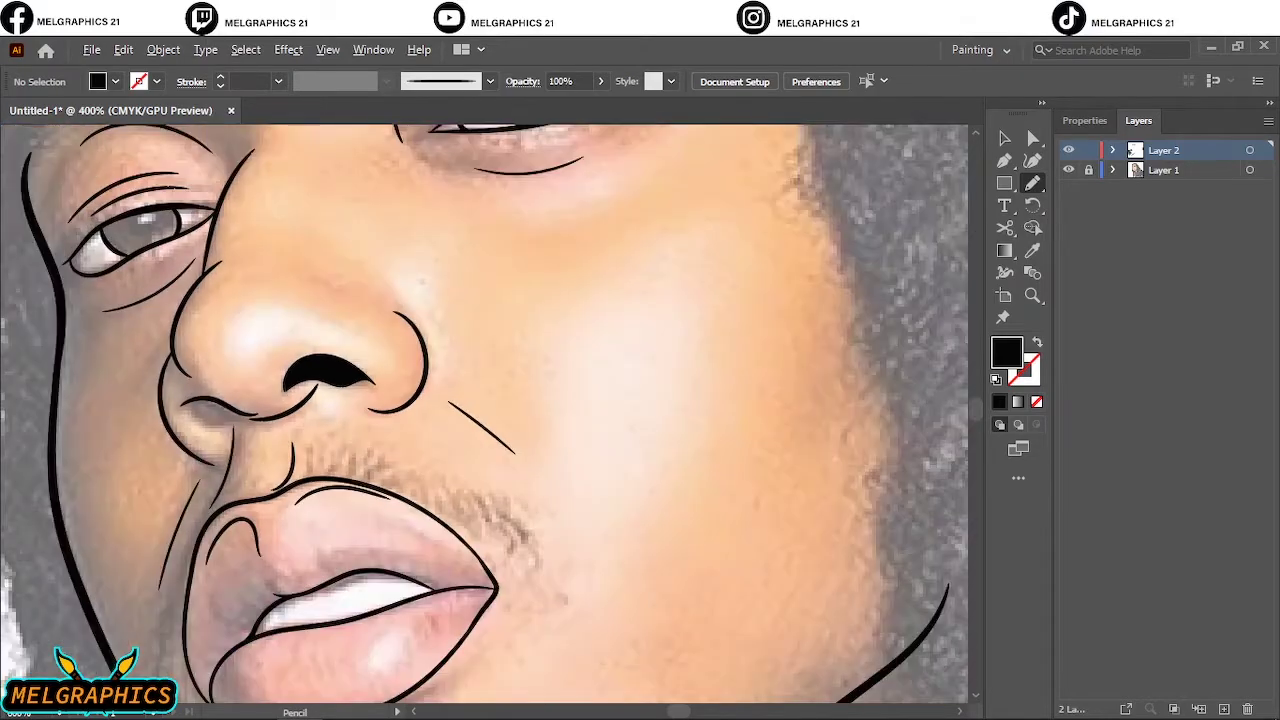
scroll(484, 413, "left", 2)
scroll(484, 413, "up", 5)
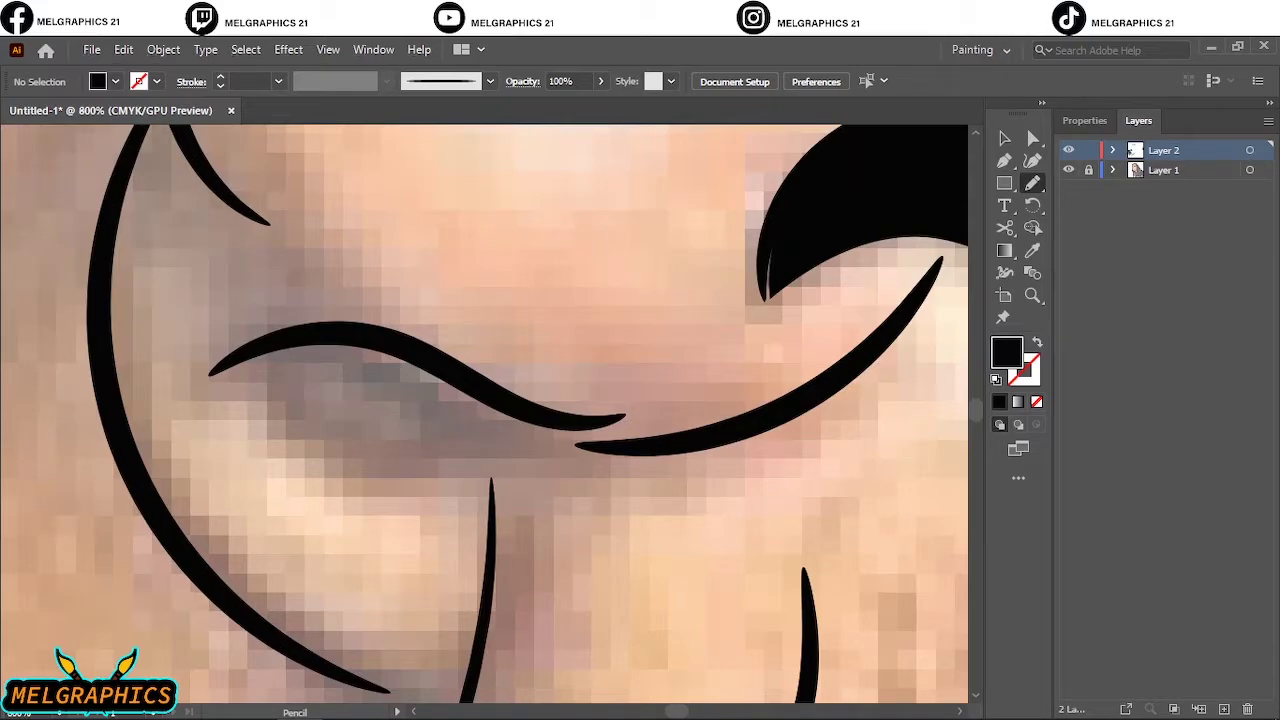
mouse_move(400, 336)
left_mouse_down()
mouse_move(292, 339)
mouse_move(267, 398)
left_mouse_up()
left_click_drag(579, 424, 464, 386)
left_click_drag(397, 335, 398, 335)
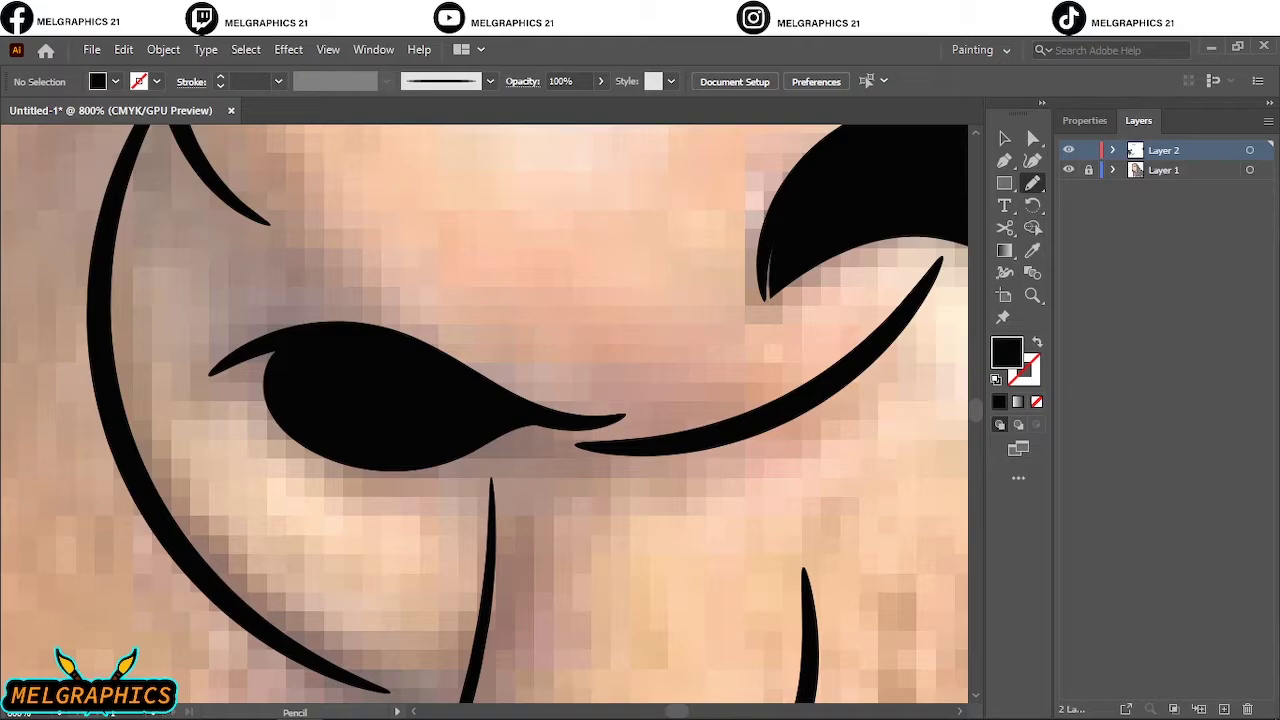
scroll(362, 278, "down", 5)
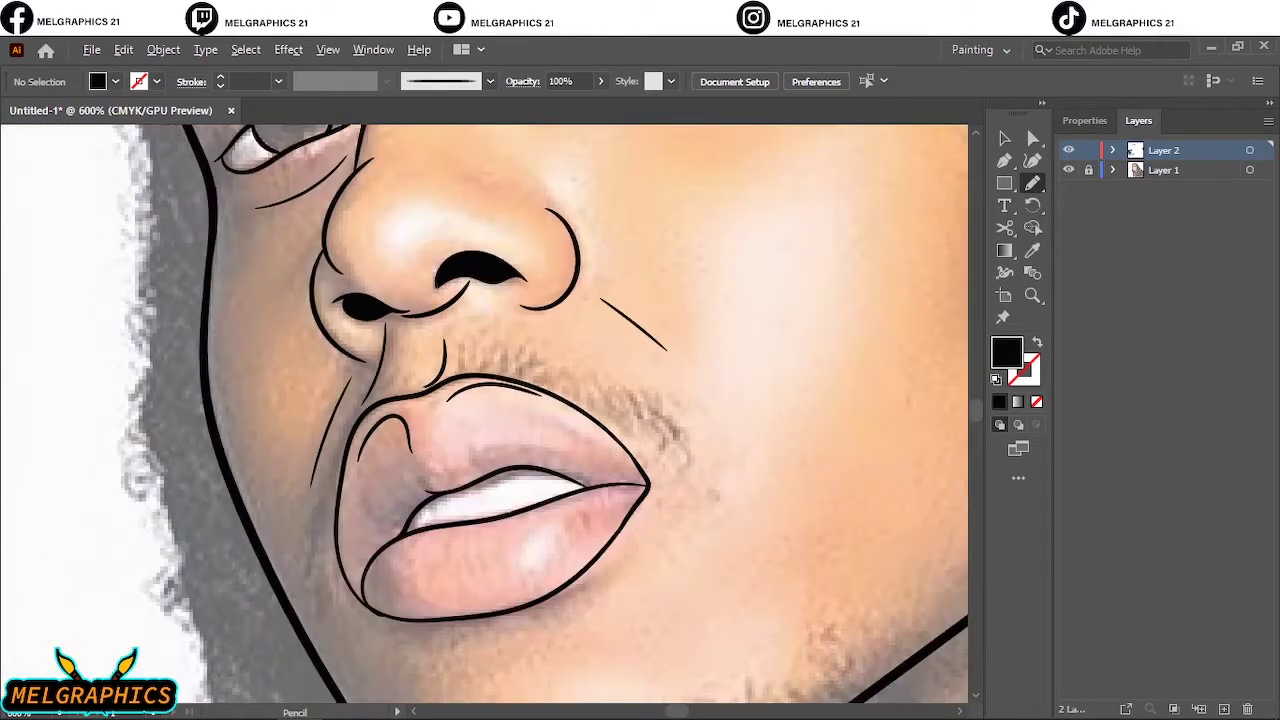
Fill the iris of the portrait's right-hand eye with a solid black Pencil shape that follows its outline.
scroll(362, 278, "down", 2)
scroll(484, 413, "up", 5)
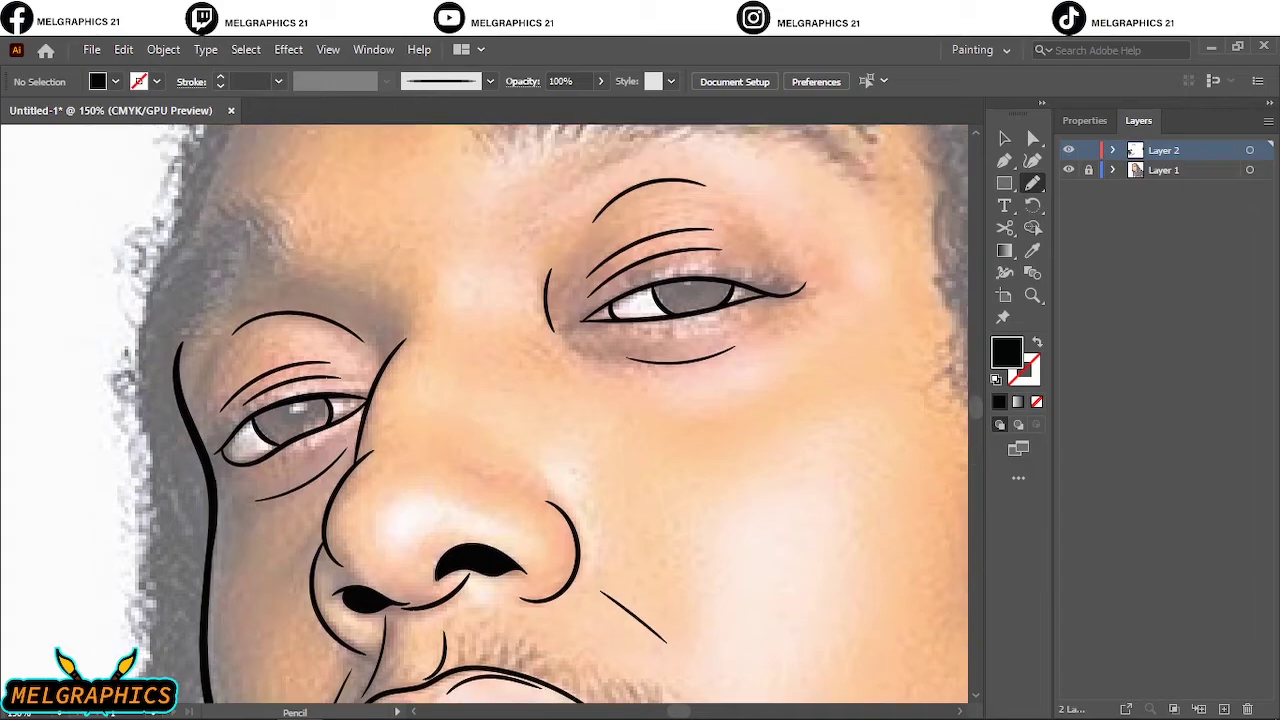
scroll(695, 310, "up", 6)
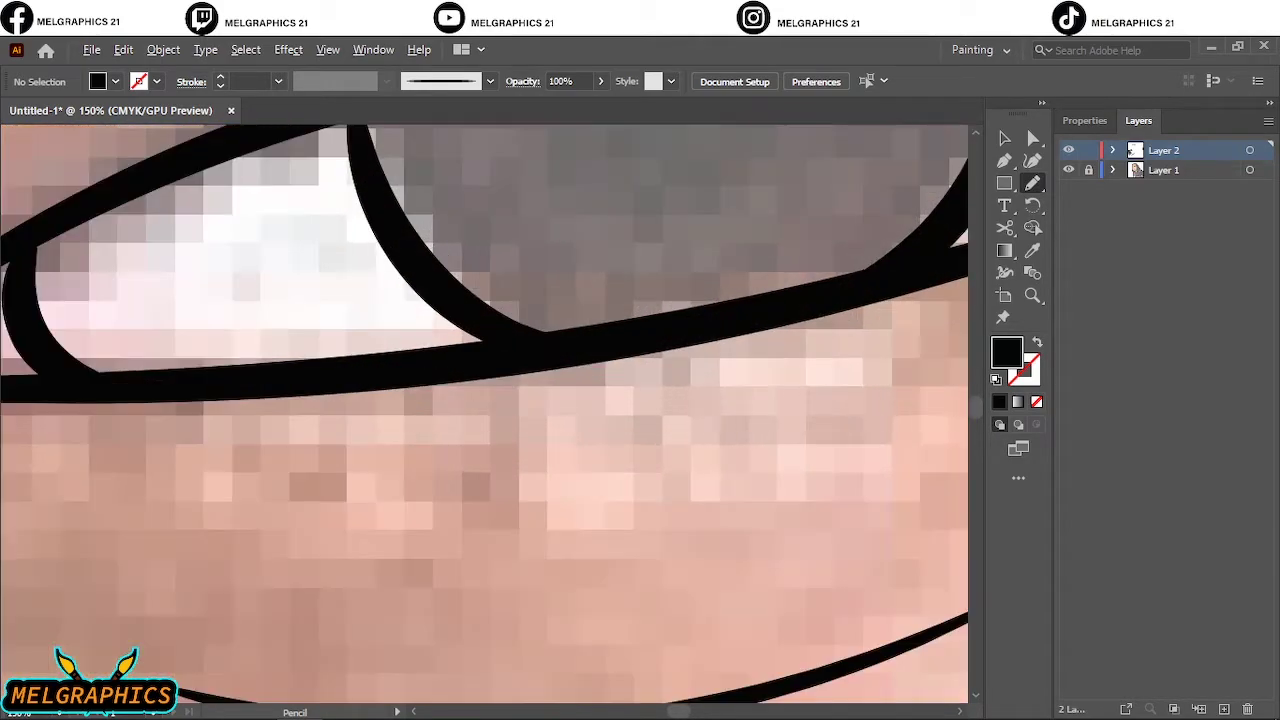
scroll(695, 310, "right", 1)
scroll(684, 302, "right", 4)
scroll(684, 302, "up", 3)
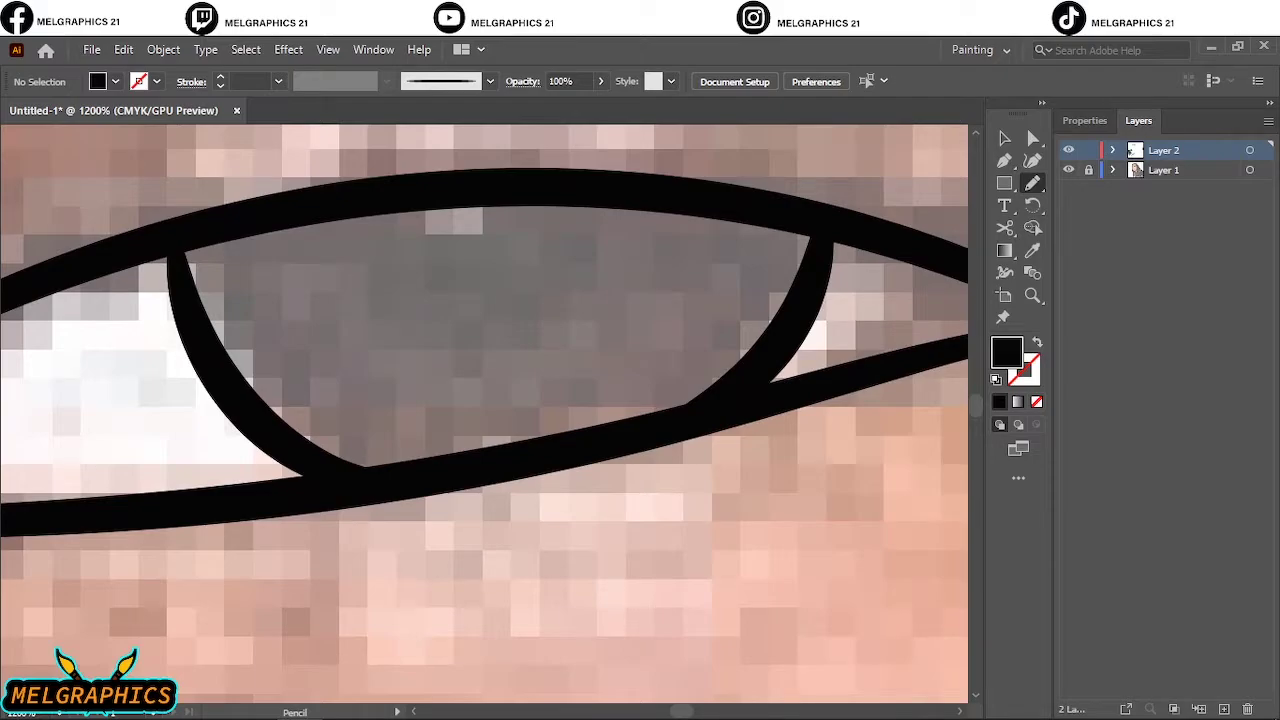
mouse_move(366, 476)
left_mouse_down()
mouse_move(272, 452)
mouse_move(212, 370)
mouse_move(173, 253)
mouse_move(270, 214)
mouse_move(438, 197)
mouse_move(730, 200)
mouse_move(816, 242)
mouse_move(770, 340)
mouse_move(662, 426)
mouse_move(384, 492)
mouse_move(344, 481)
left_mouse_up()
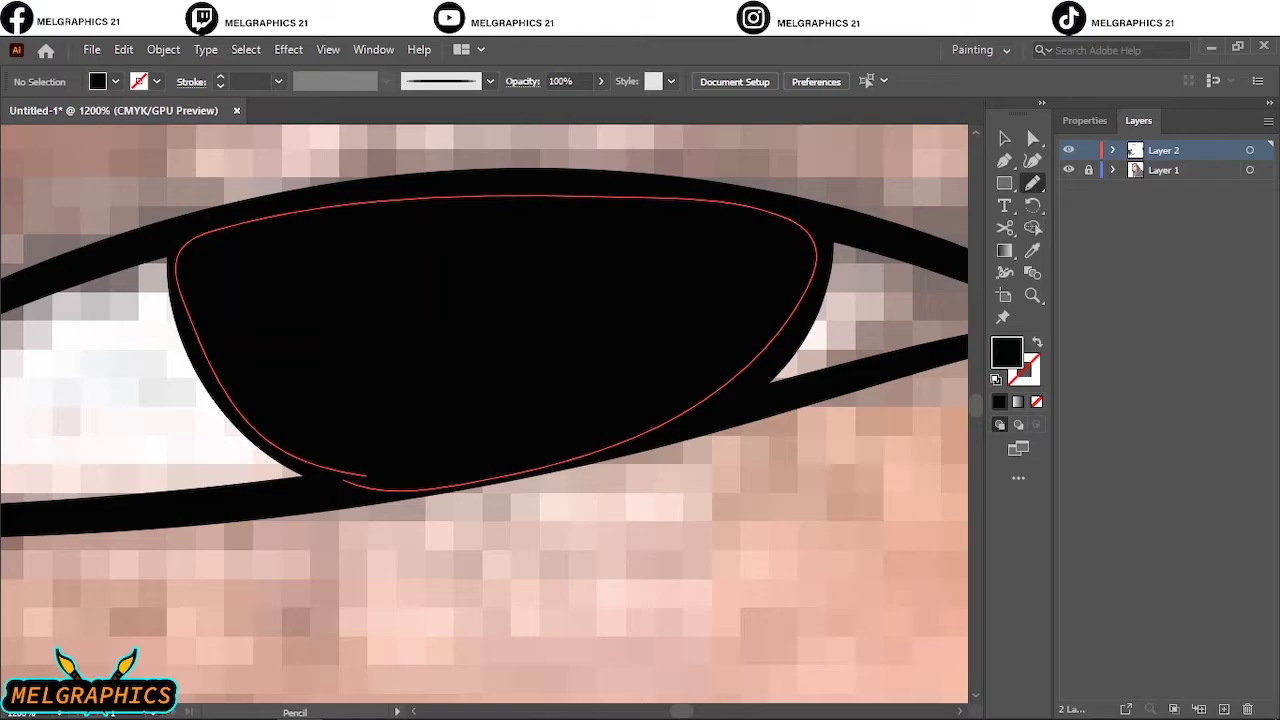
Fill the iris of the portrait's left-hand eye with a solid black Pencil shape between the upper and lower lid lines.
scroll(547, 509, "down", 4)
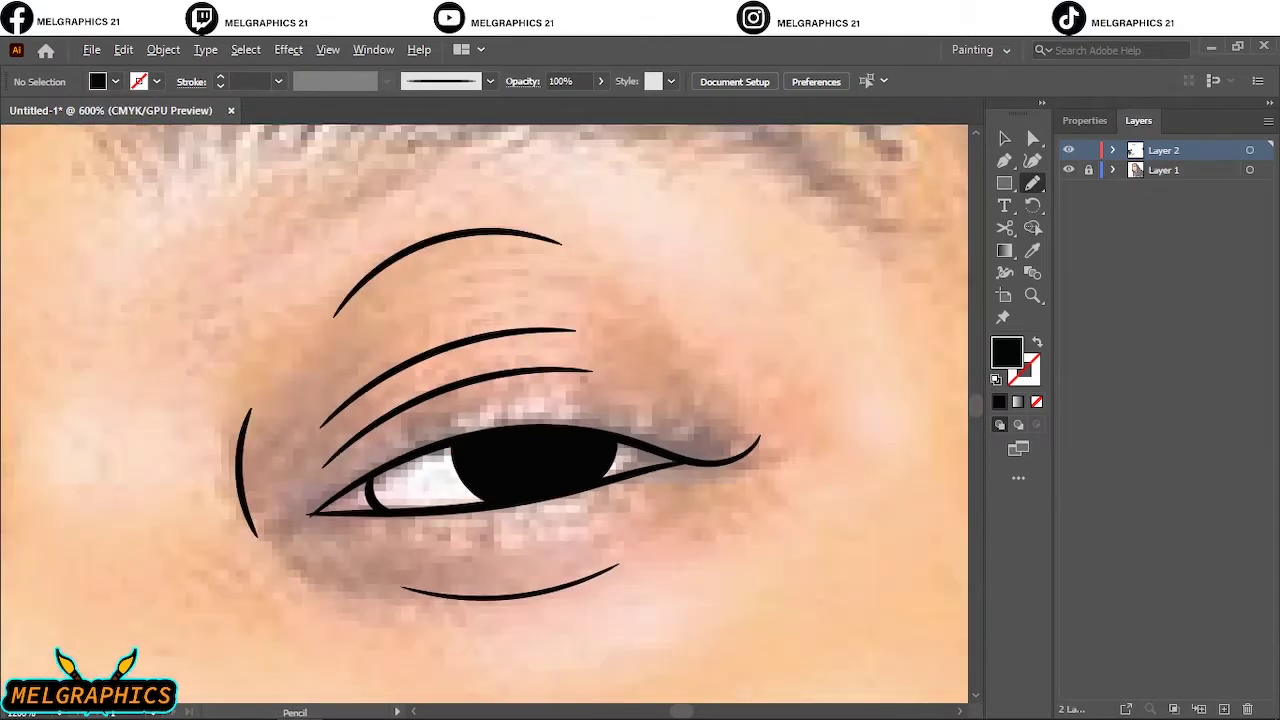
scroll(547, 509, "left", 2)
scroll(484, 413, "left", 9)
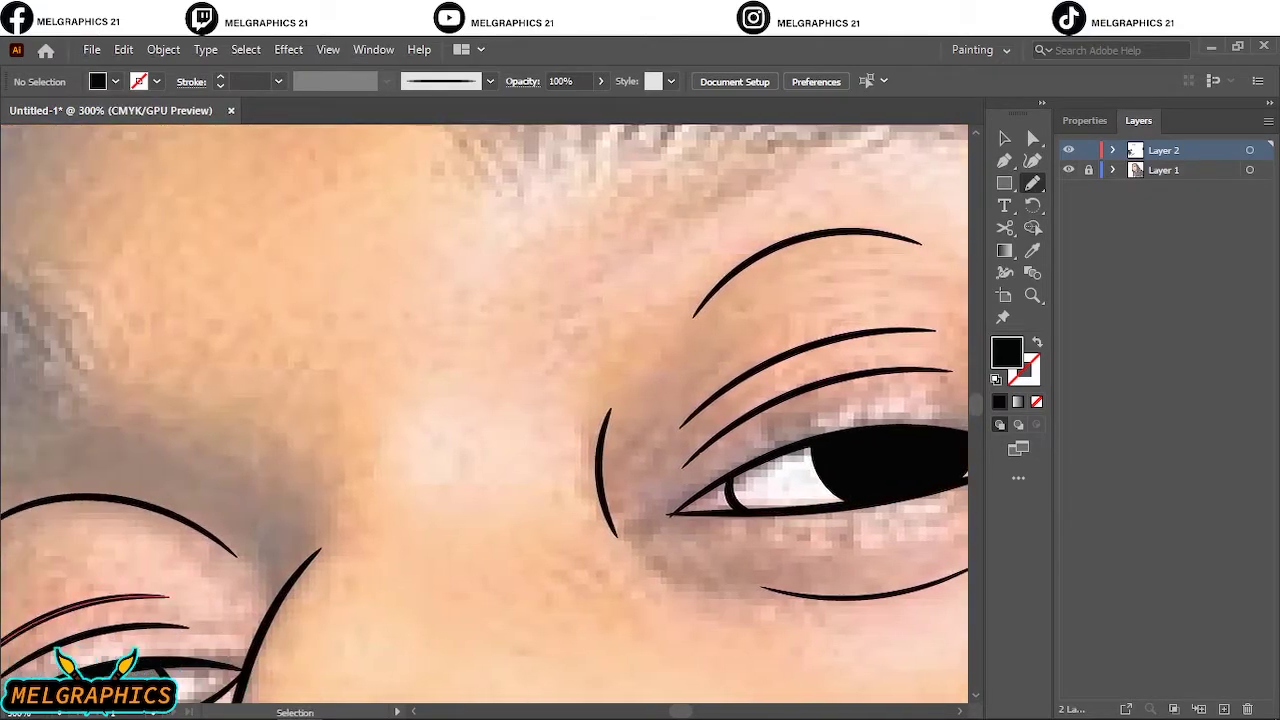
scroll(484, 413, "down", 4)
scroll(484, 413, "down", 1)
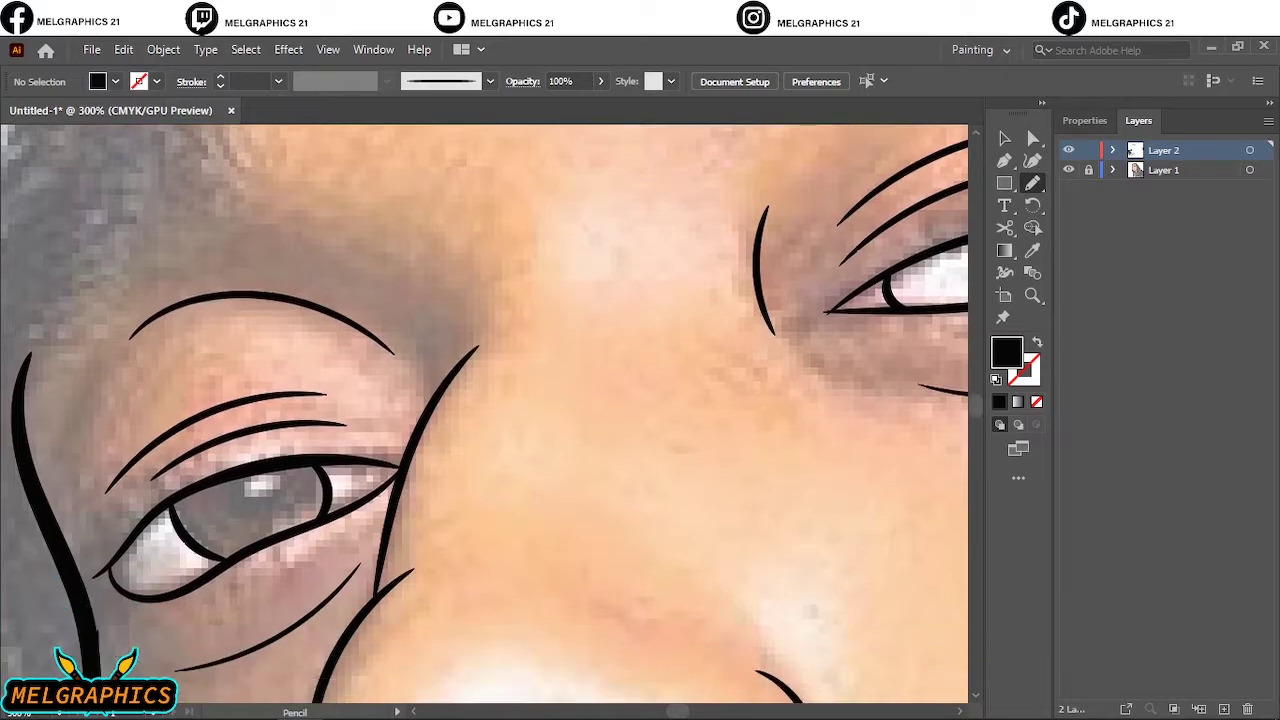
key("ctrl+plus")
key("ctrl+plus")
key("ctrl+plus")
key("ctrl+plus")
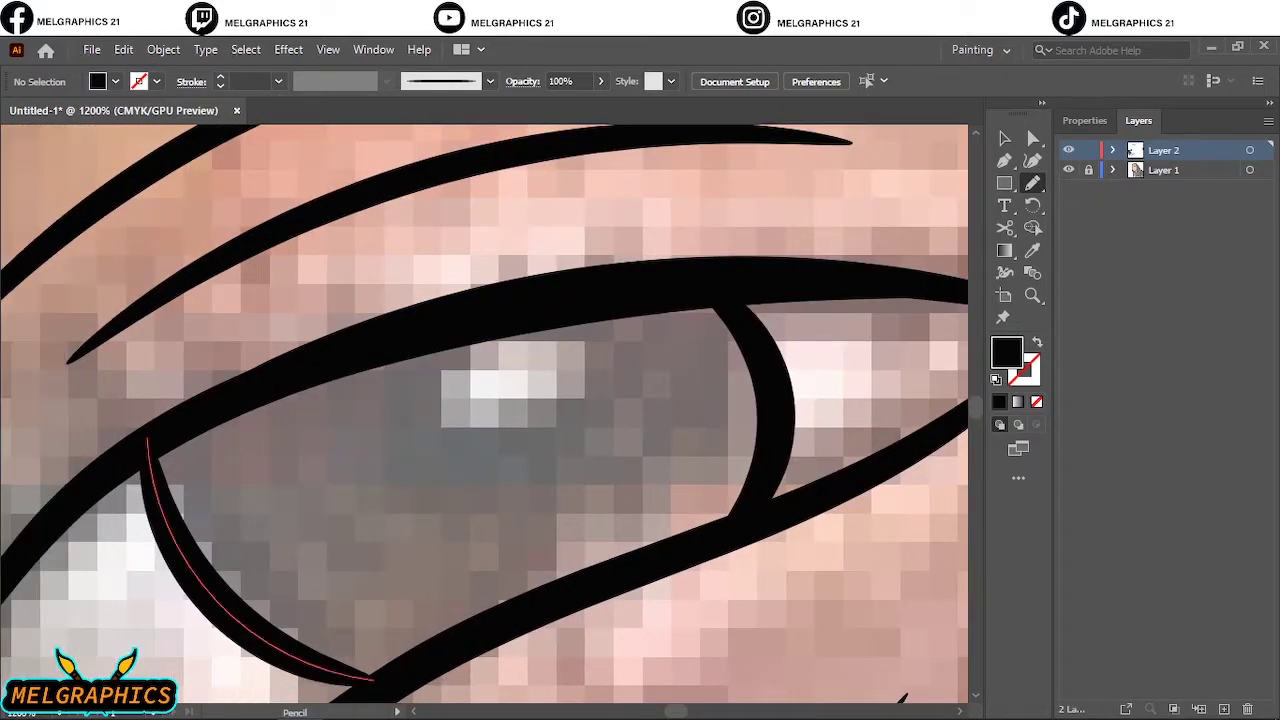
left_click_drag(150, 446, 219, 588)
mouse_move(372, 676)
left_mouse_down()
mouse_move(688, 541)
mouse_move(740, 503)
mouse_move(765, 438)
mouse_move(764, 384)
mouse_move(710, 294)
mouse_move(645, 290)
mouse_move(345, 364)
mouse_move(151, 447)
left_mouse_up()
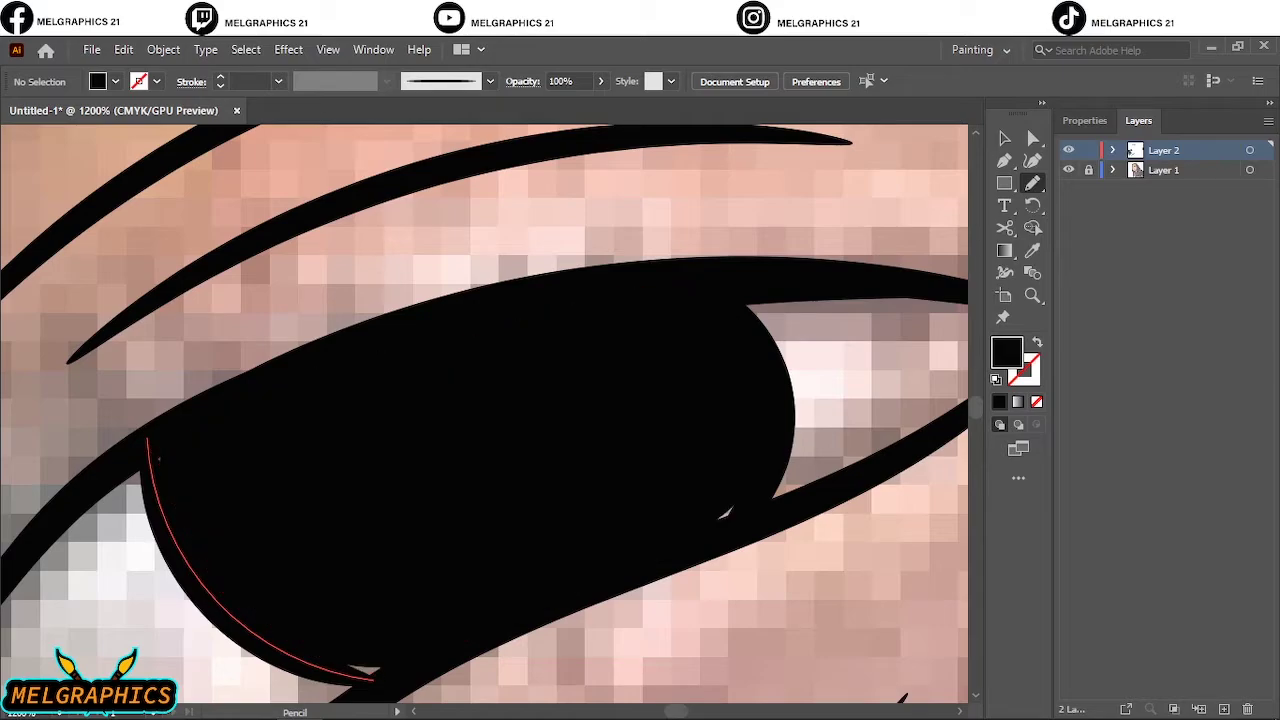
Cover the small gaps along the left-hand iris edge with additional black Pencil shapes.
mouse_move(331, 641)
left_mouse_down()
mouse_move(381, 638)
mouse_move(348, 657)
left_mouse_up()
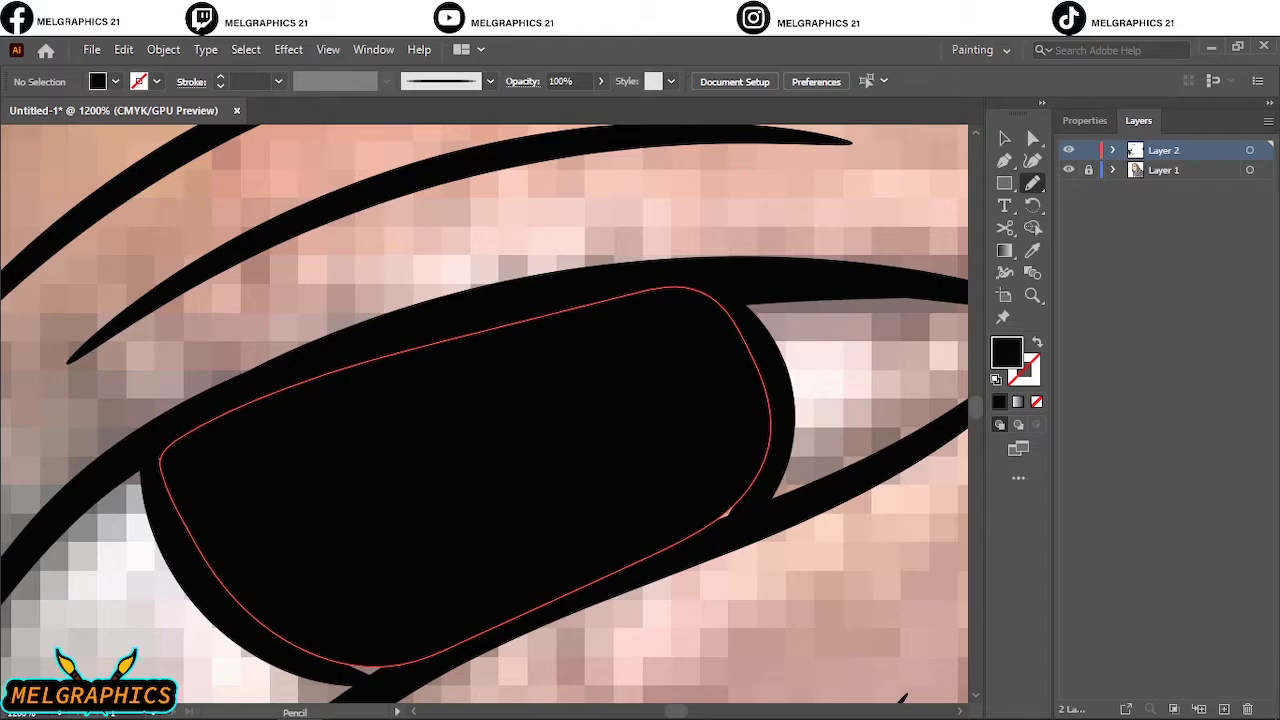
mouse_move(378, 652)
left_mouse_down()
mouse_move(331, 648)
mouse_move(350, 686)
mouse_move(386, 686)
mouse_move(399, 668)
mouse_move(415, 638)
left_mouse_up()
mouse_move(727, 500)
left_mouse_down()
mouse_move(713, 494)
mouse_move(712, 512)
mouse_move(738, 490)
mouse_move(727, 507)
left_mouse_up()
scroll(718, 432, "down", 6)
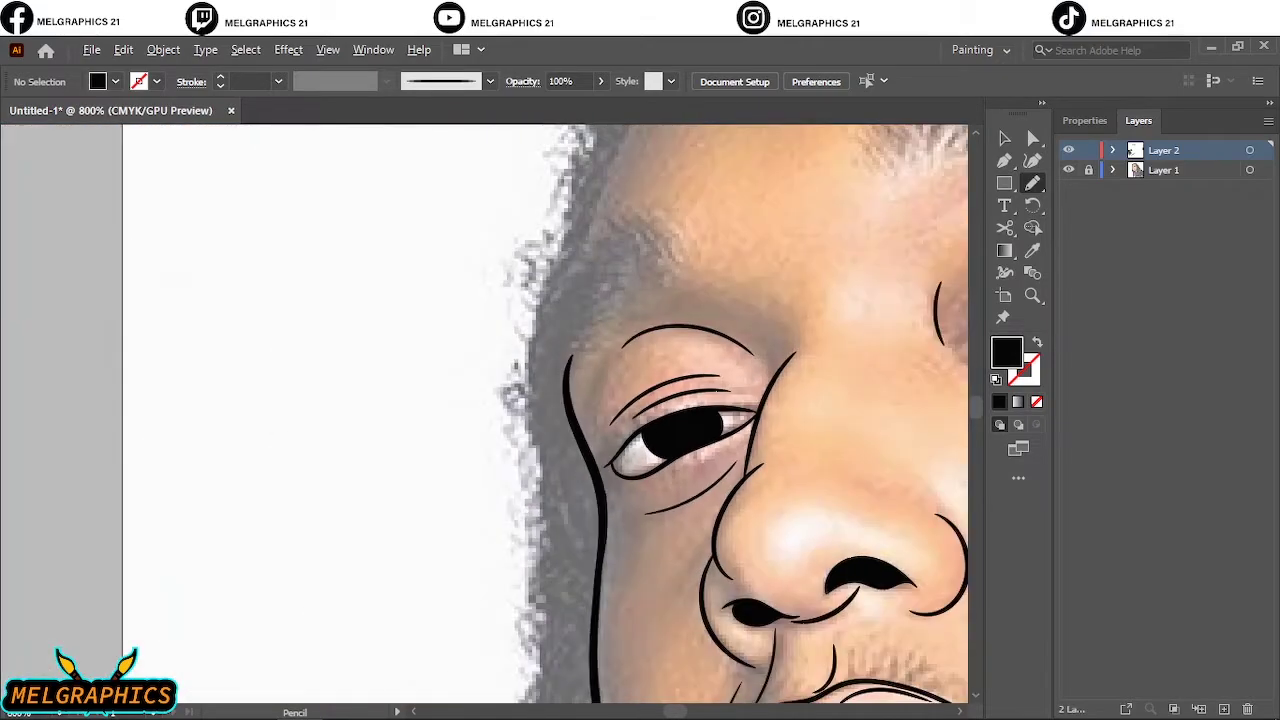
Hide the reference photo in Layer 1 to review the line art alone, and show it again.
scroll(718, 432, "right", 3)
key("ctrl+minus")
key("ctrl+minus")
key("ctrl+minus")
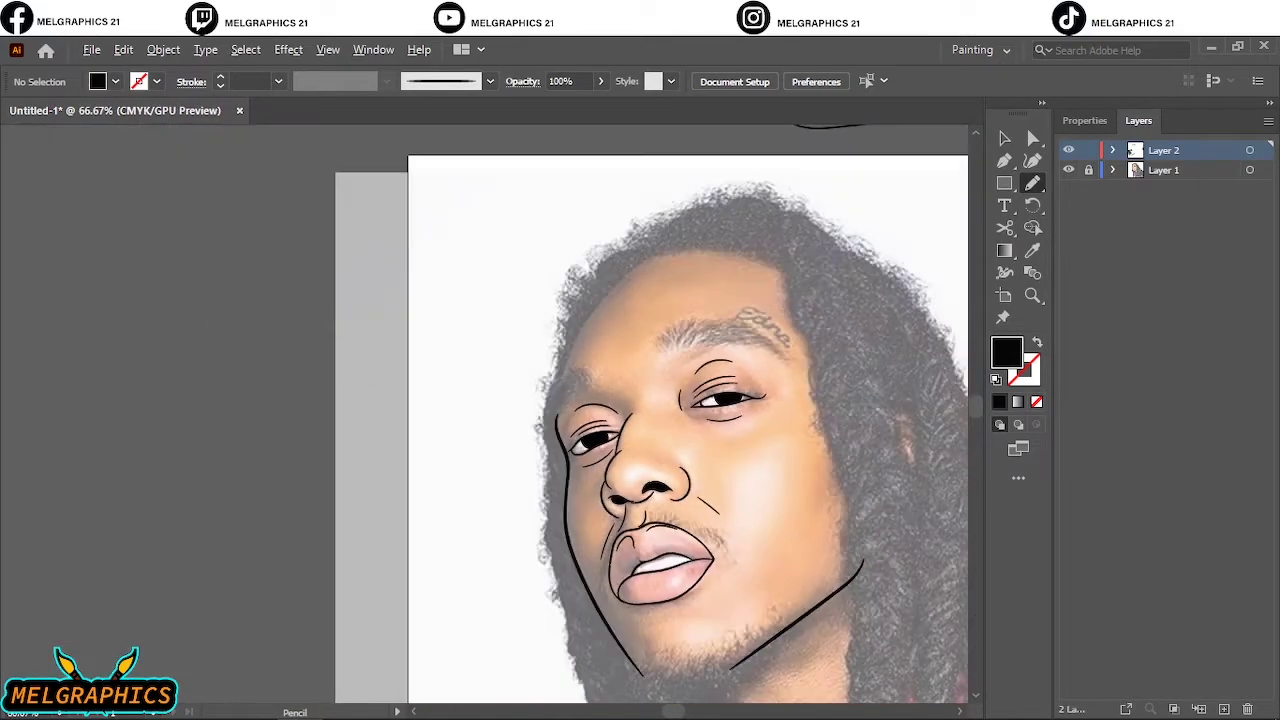
scroll(620, 413, "right", 5)
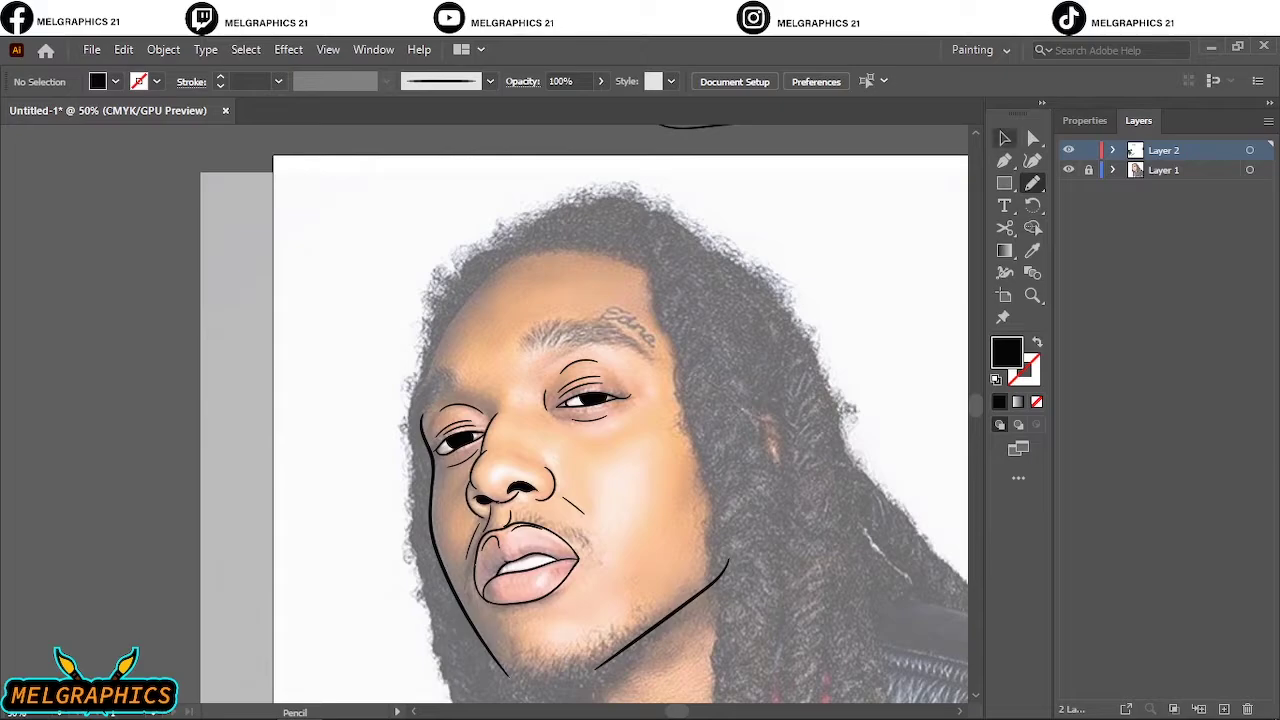
left_click(1004, 138)
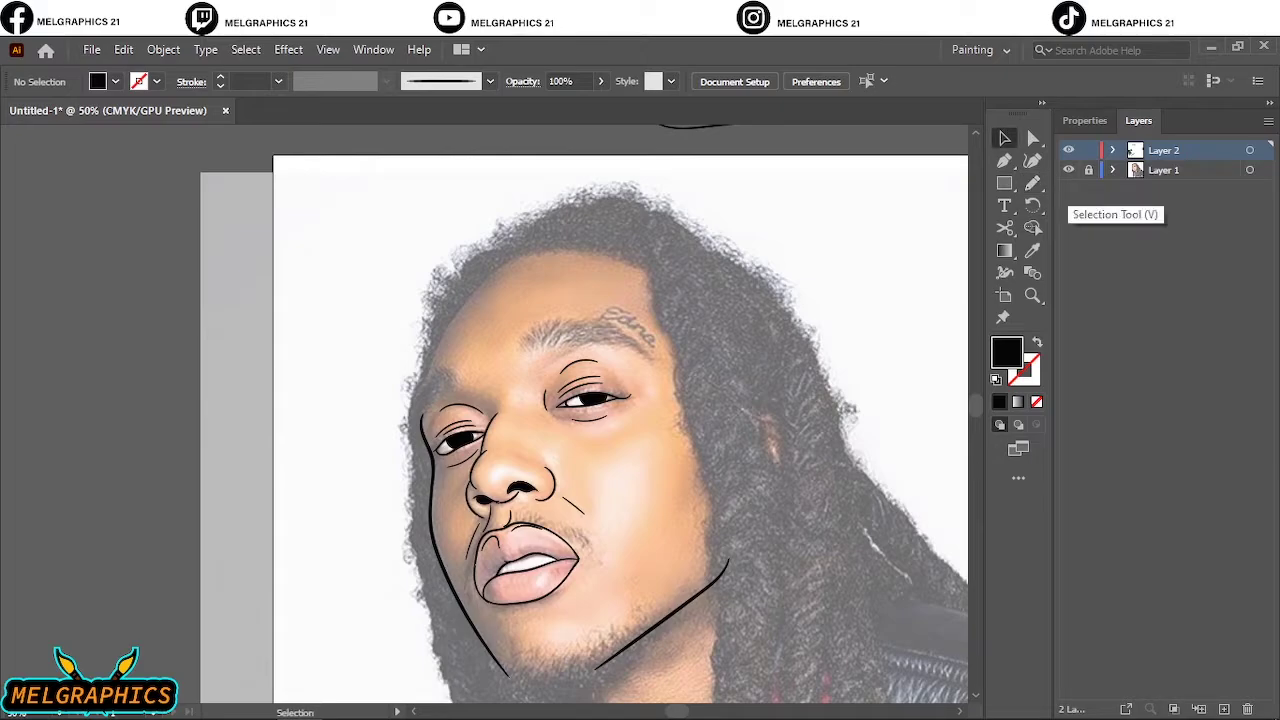
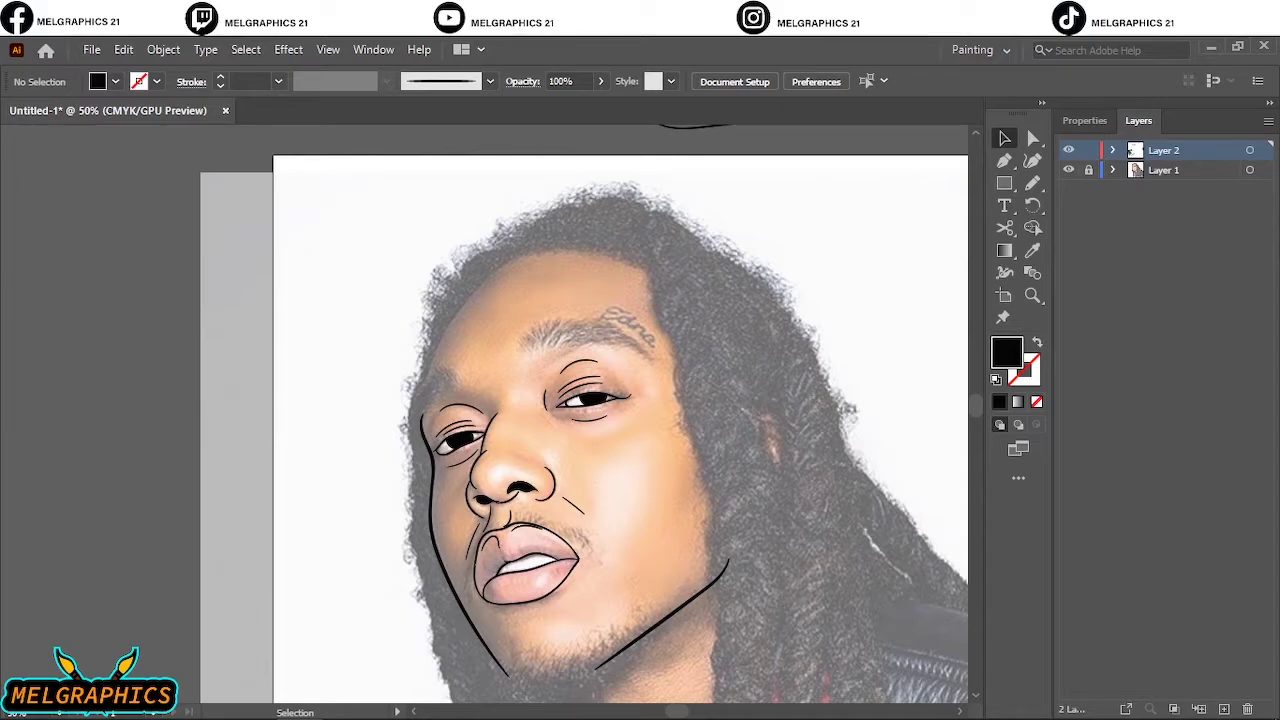
scroll(620, 410, "down", 4)
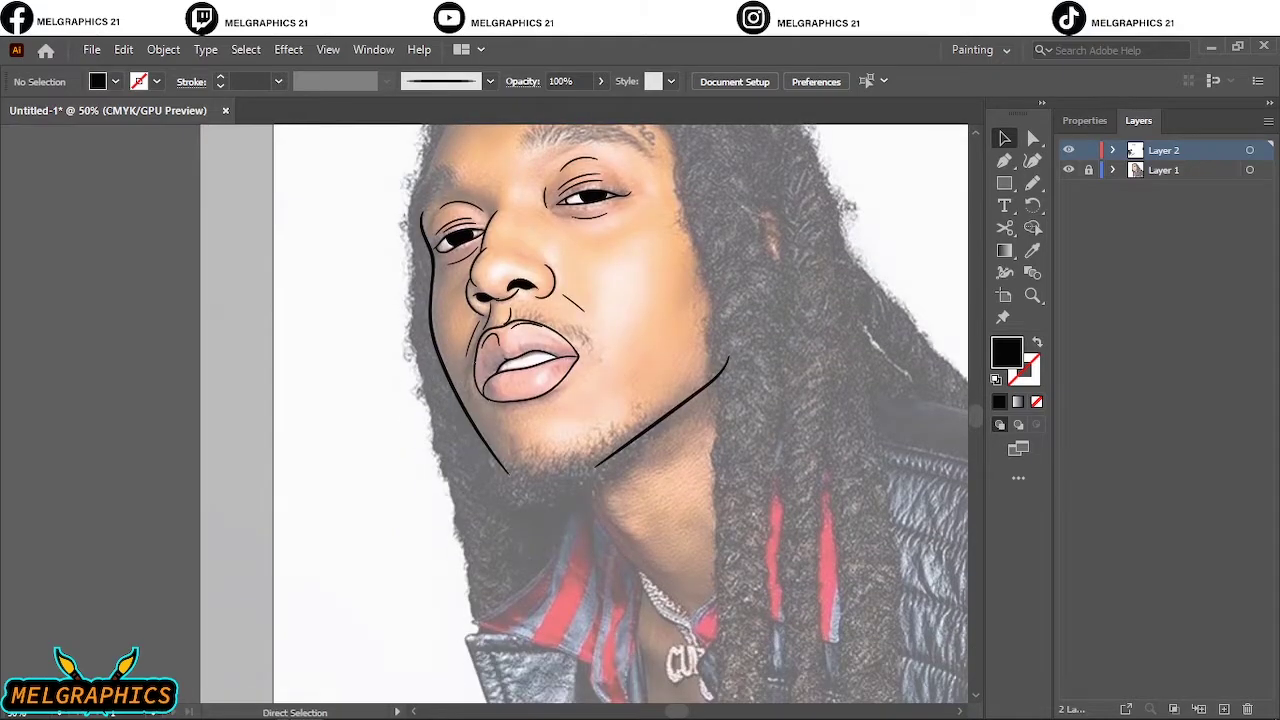
scroll(620, 410, "right", 2)
scroll(575, 413, "up", 3)
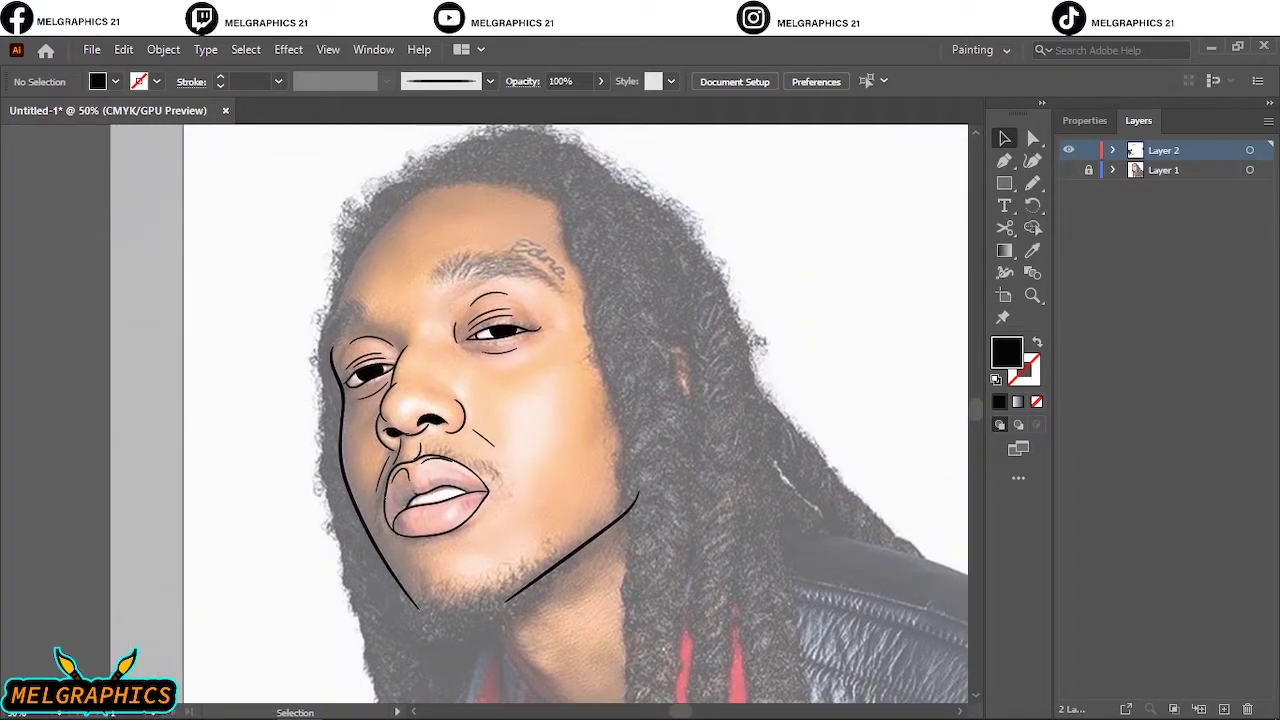
left_click(1068, 170)
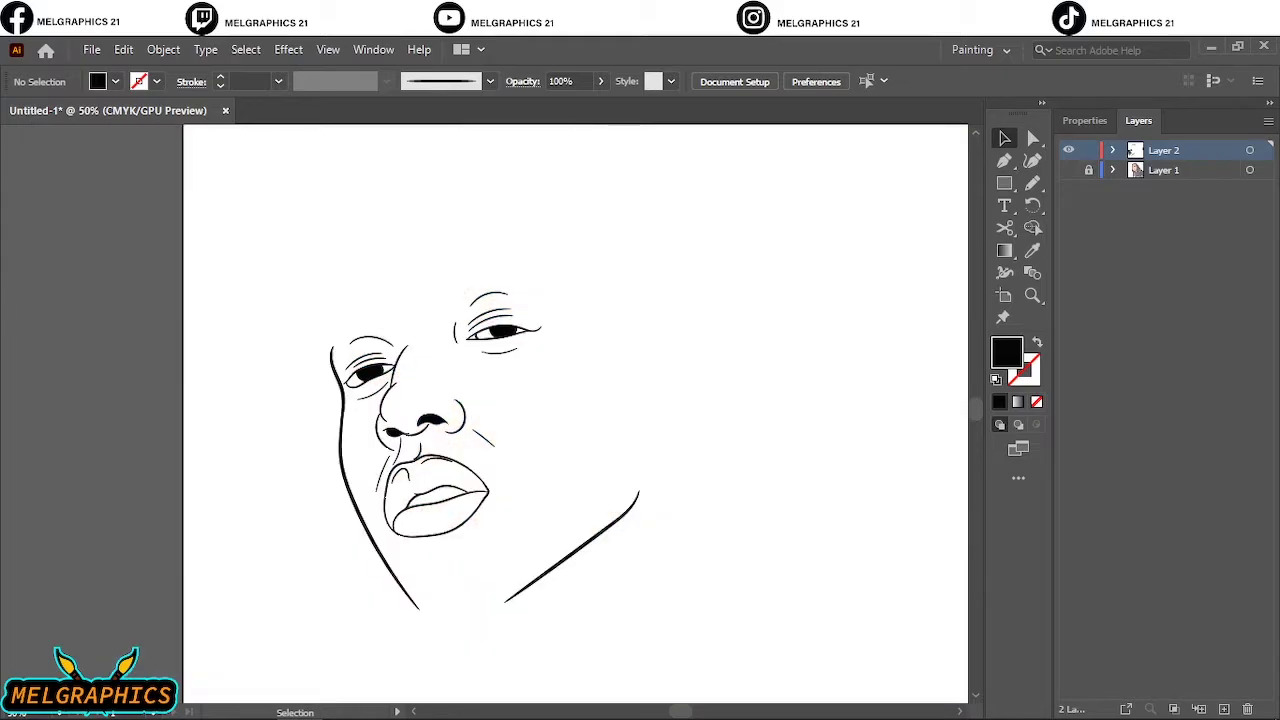
left_click(1068, 170)
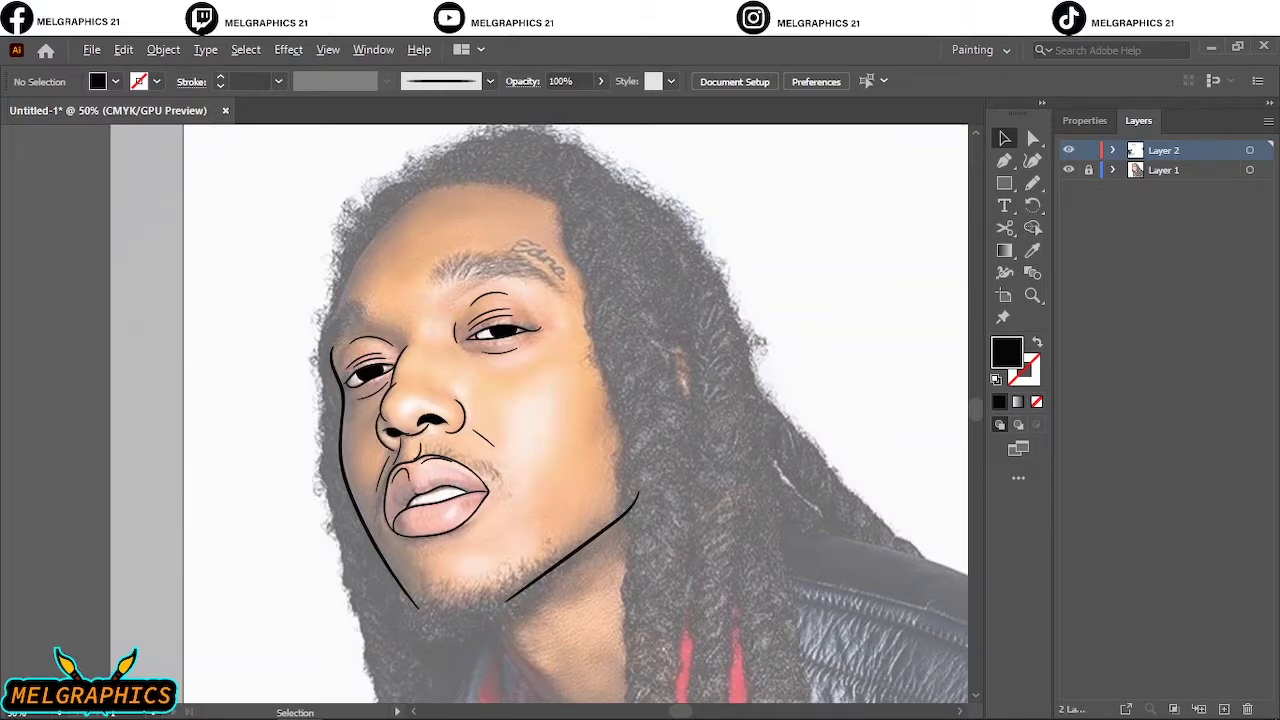
Thicken the right-hand eye's upper lid line between the inner corner and the iris with a black Pencil shape.
scroll(456, 292, "up", 2)
scroll(456, 292, "left", 3)
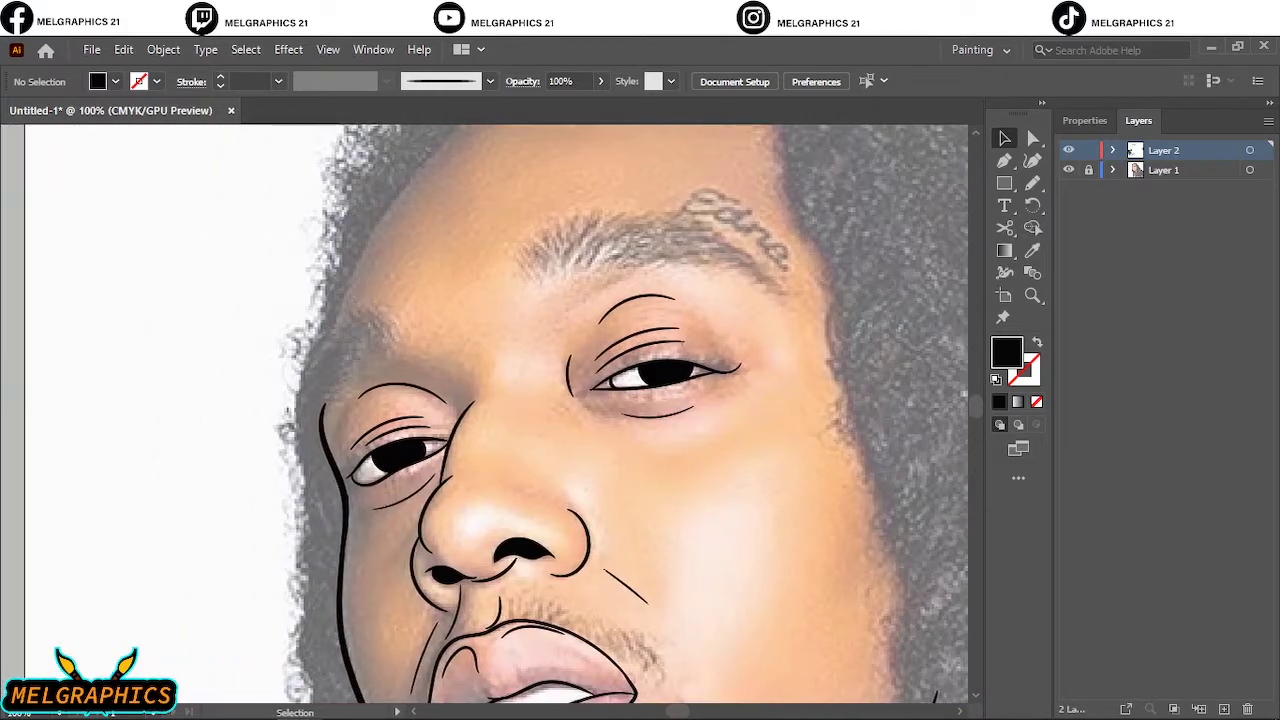
scroll(289, 405, "up", 1)
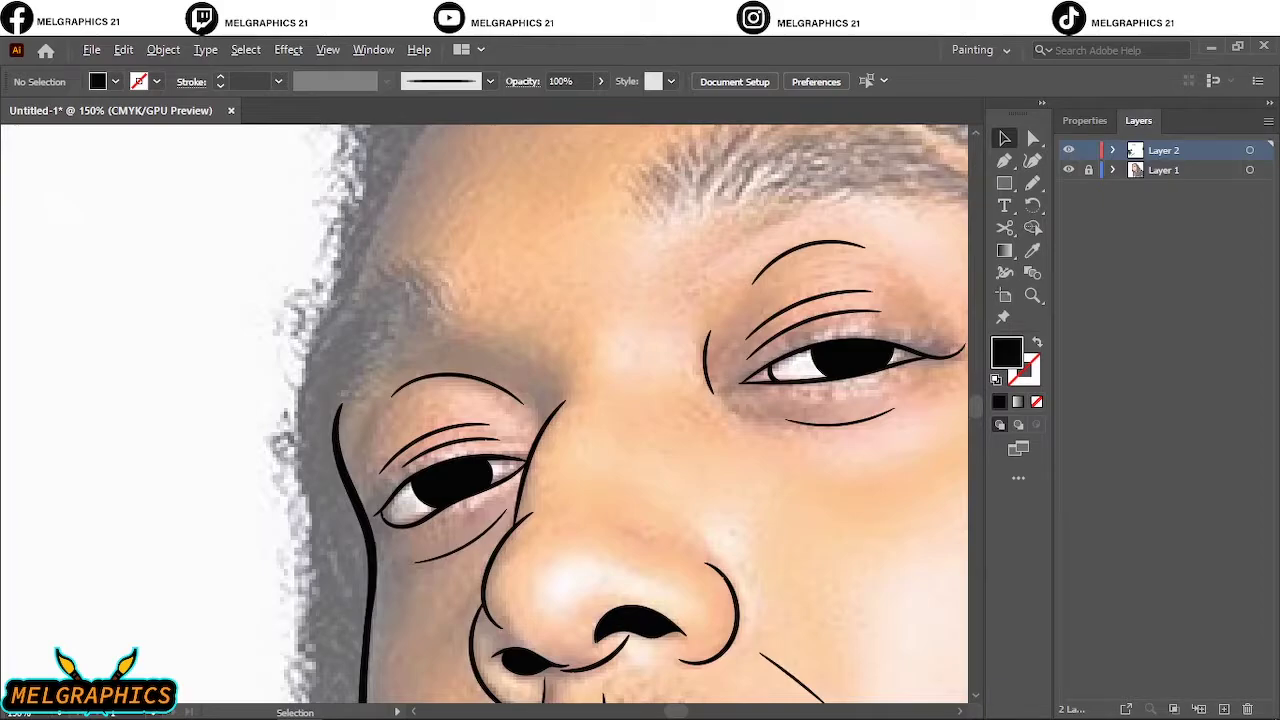
scroll(360, 305, "down", 2)
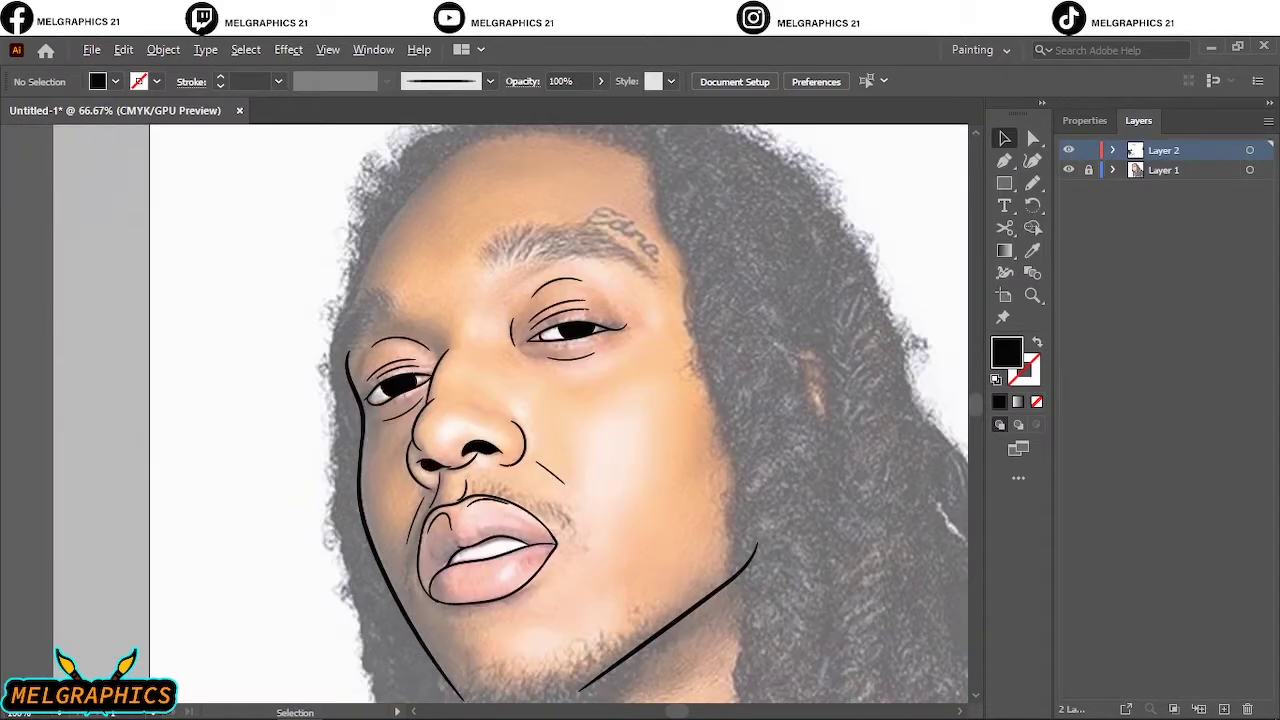
scroll(560, 410, "down", 5)
scroll(644, 413, "up", 4)
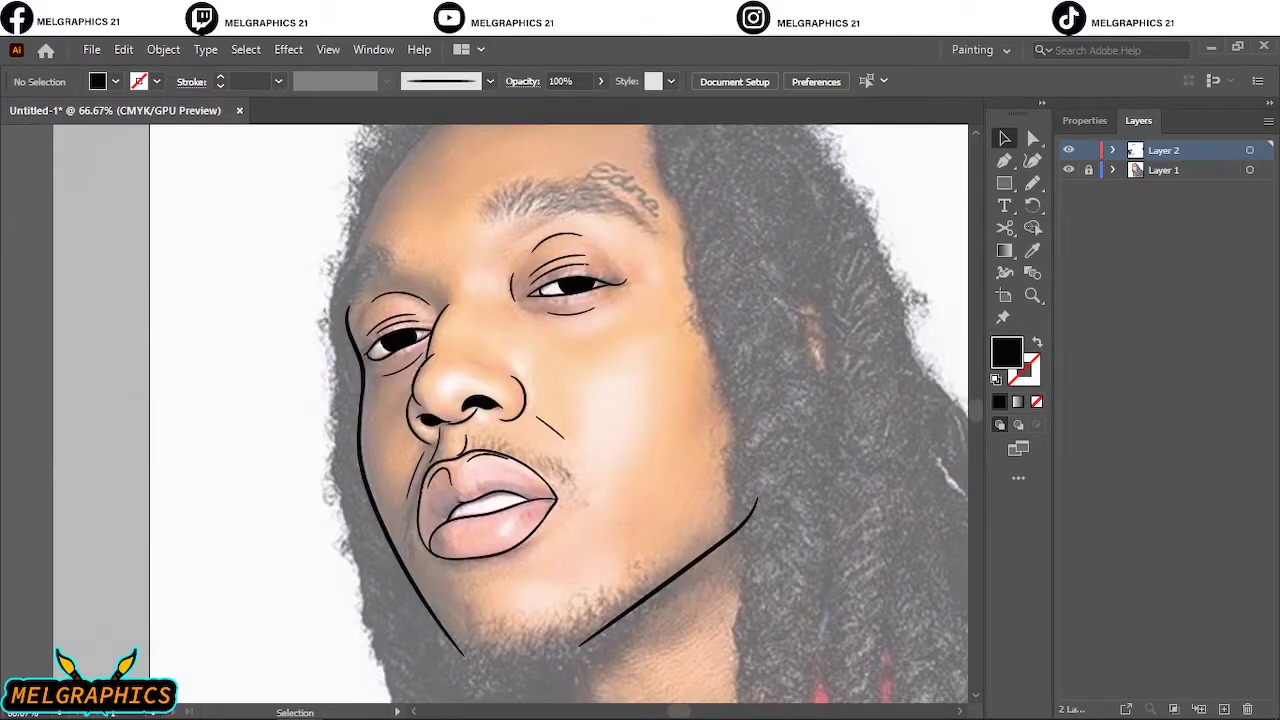
scroll(642, 413, "up", 1)
scroll(568, 303, "up", 10)
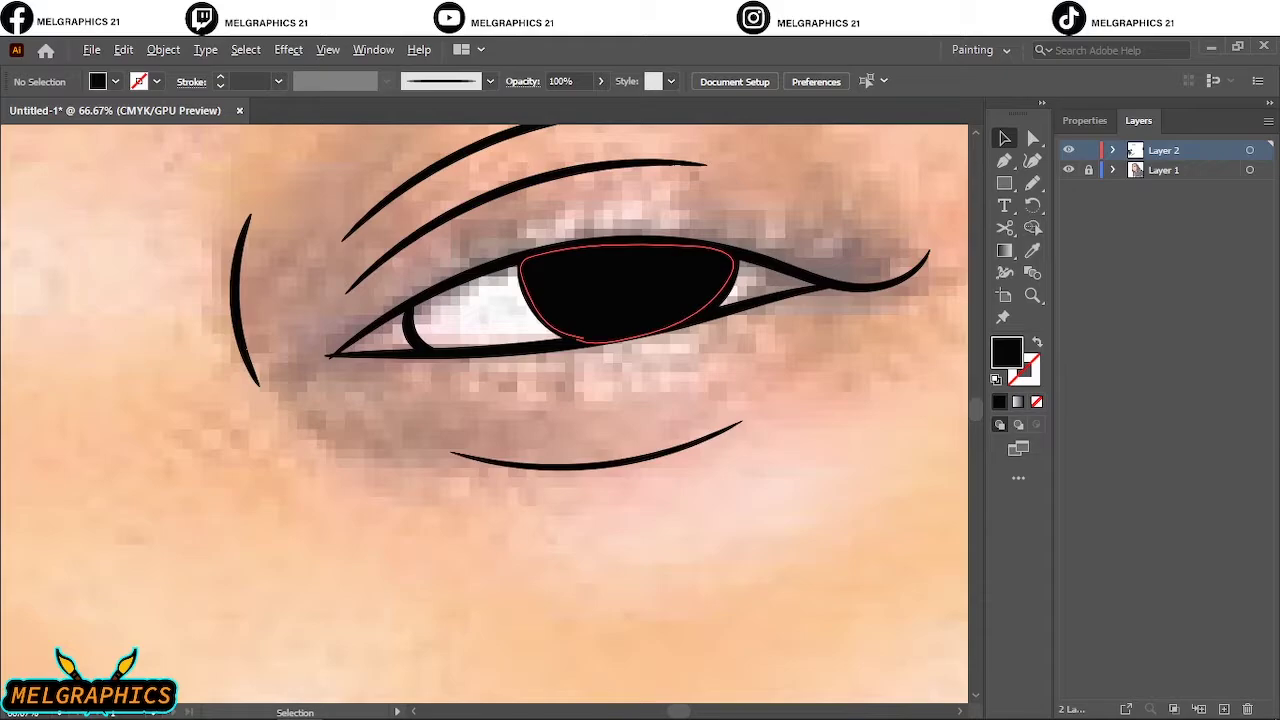
scroll(637, 316, "up", 3)
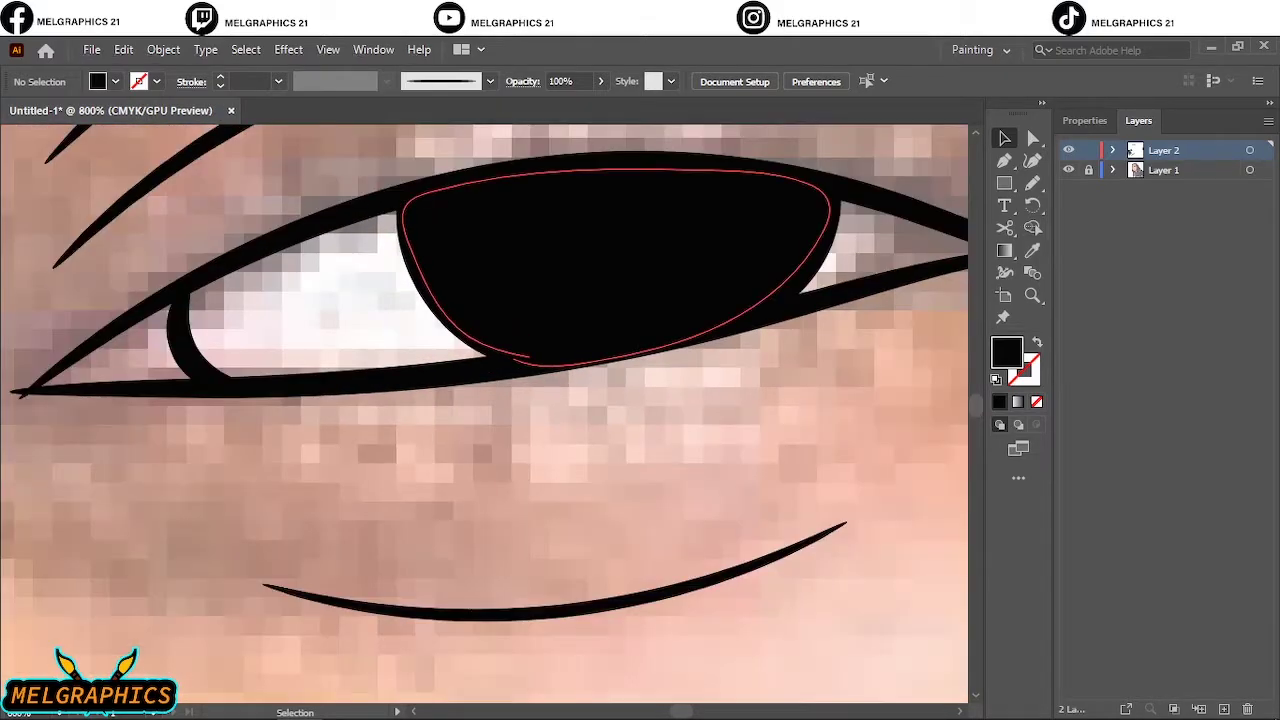
scroll(558, 321, "down", 1)
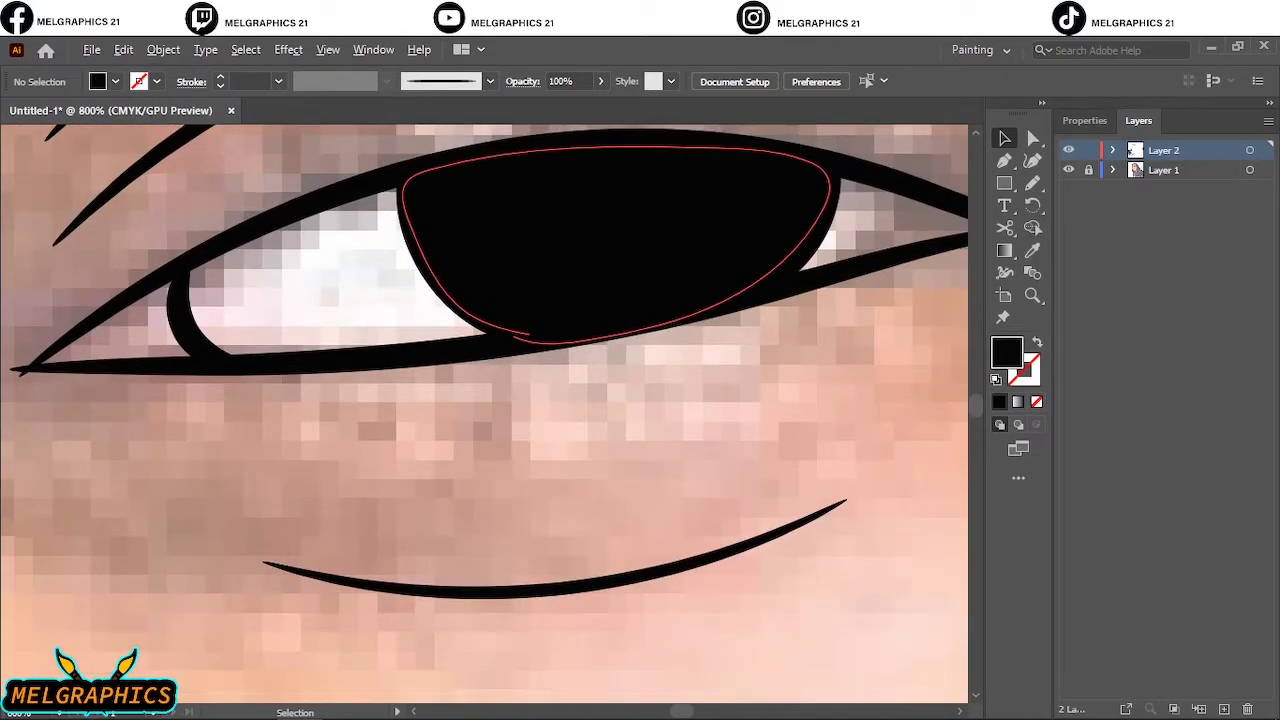
scroll(558, 321, "down", 1)
scroll(558, 321, "right", 5)
key("v")
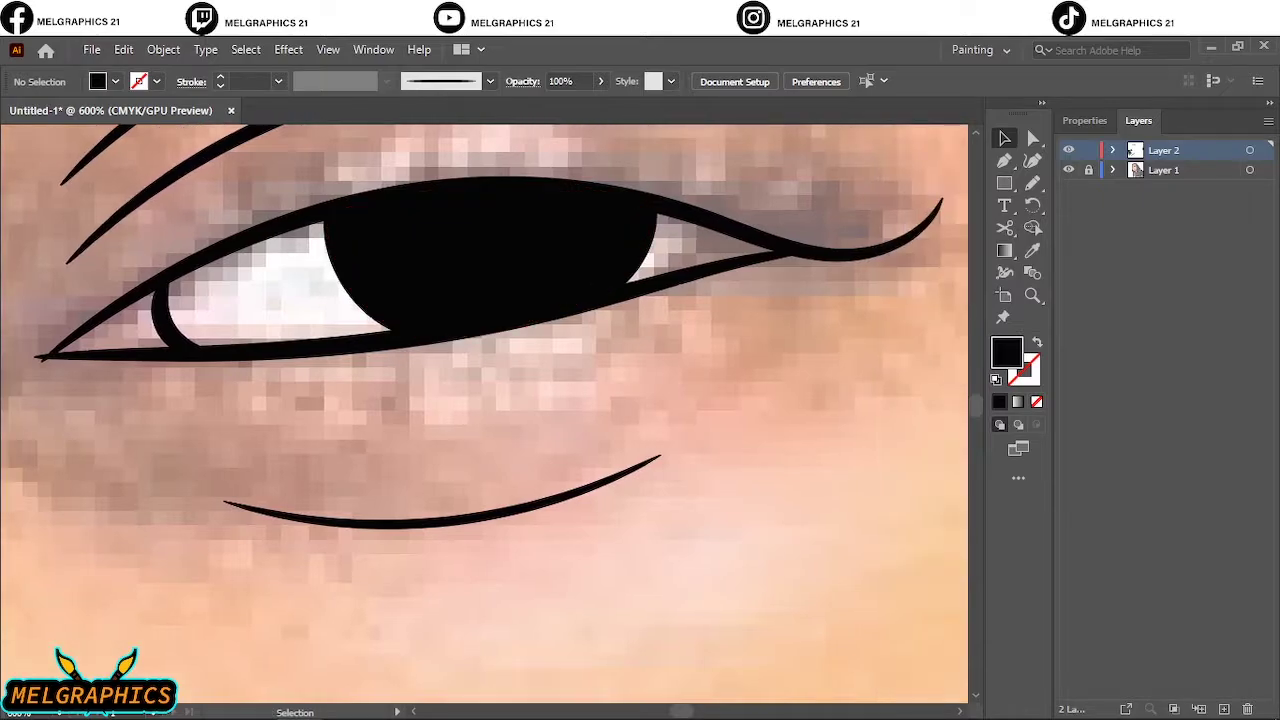
scroll(490, 300, "up", 2)
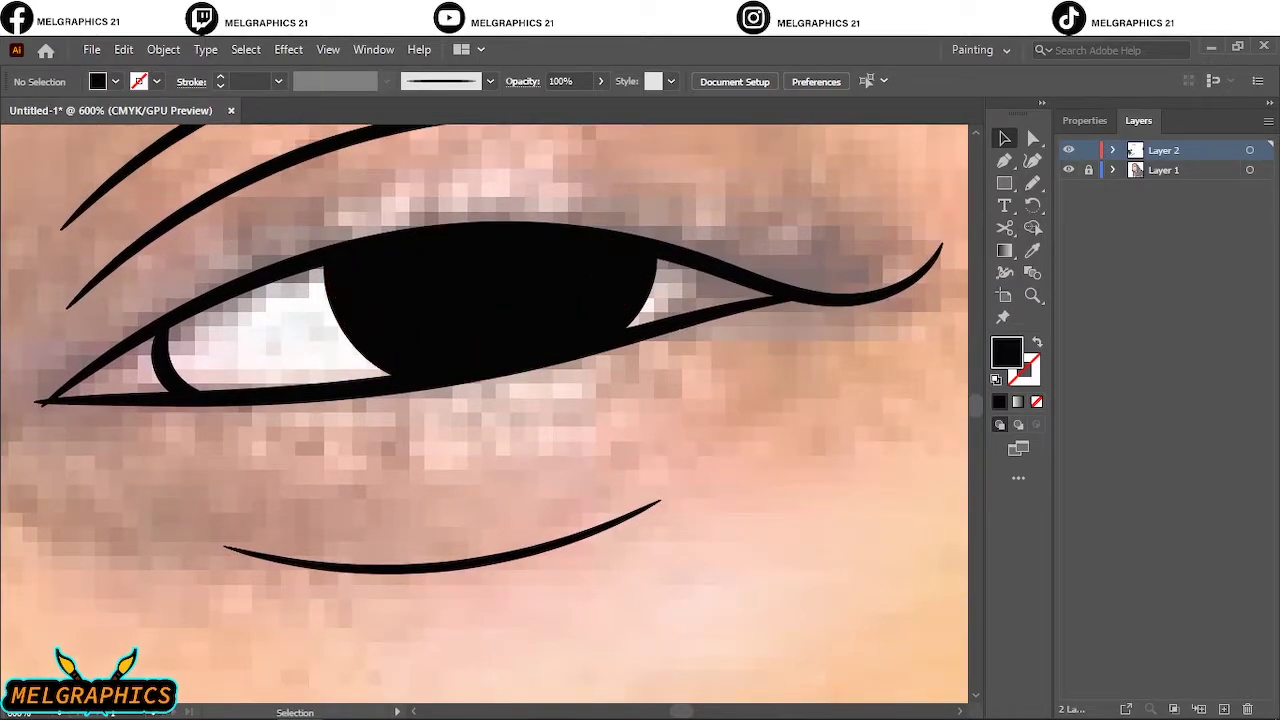
key("n")
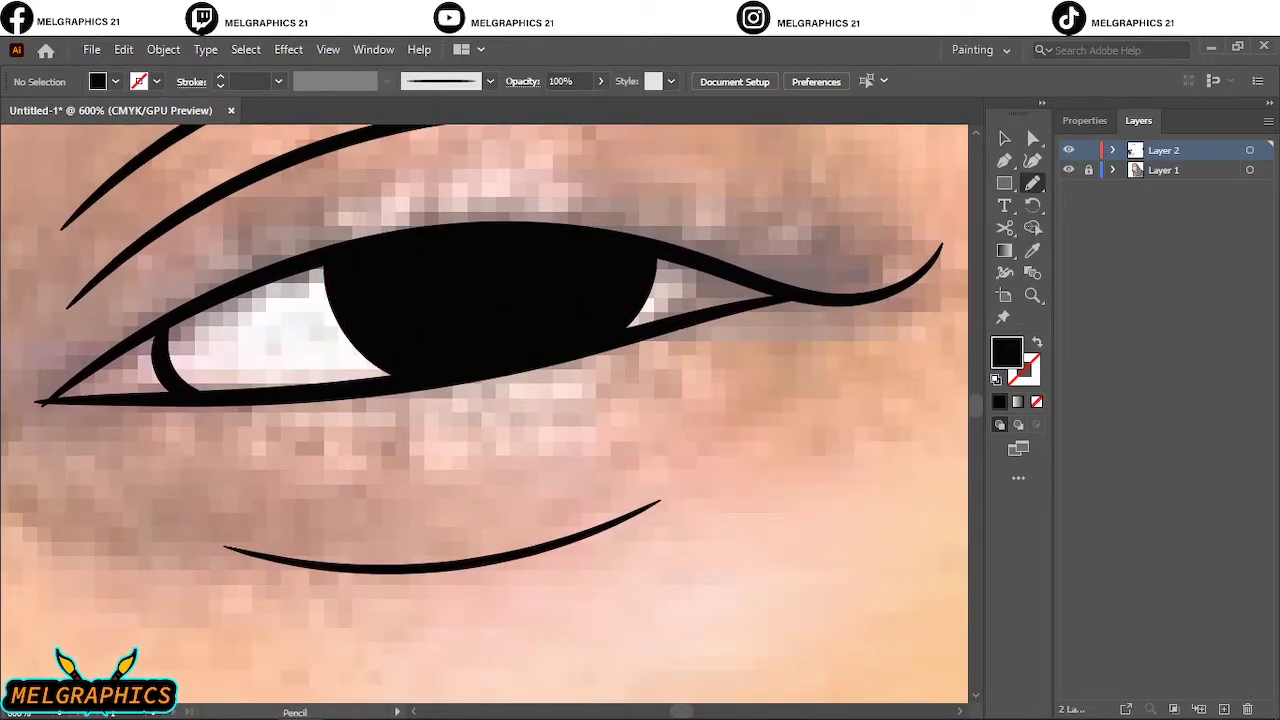
mouse_move(352, 270)
left_mouse_down()
mouse_move(177, 314)
mouse_move(158, 324)
mouse_move(160, 344)
mouse_move(354, 273)
mouse_move(205, 328)
mouse_move(352, 270)
left_mouse_up()
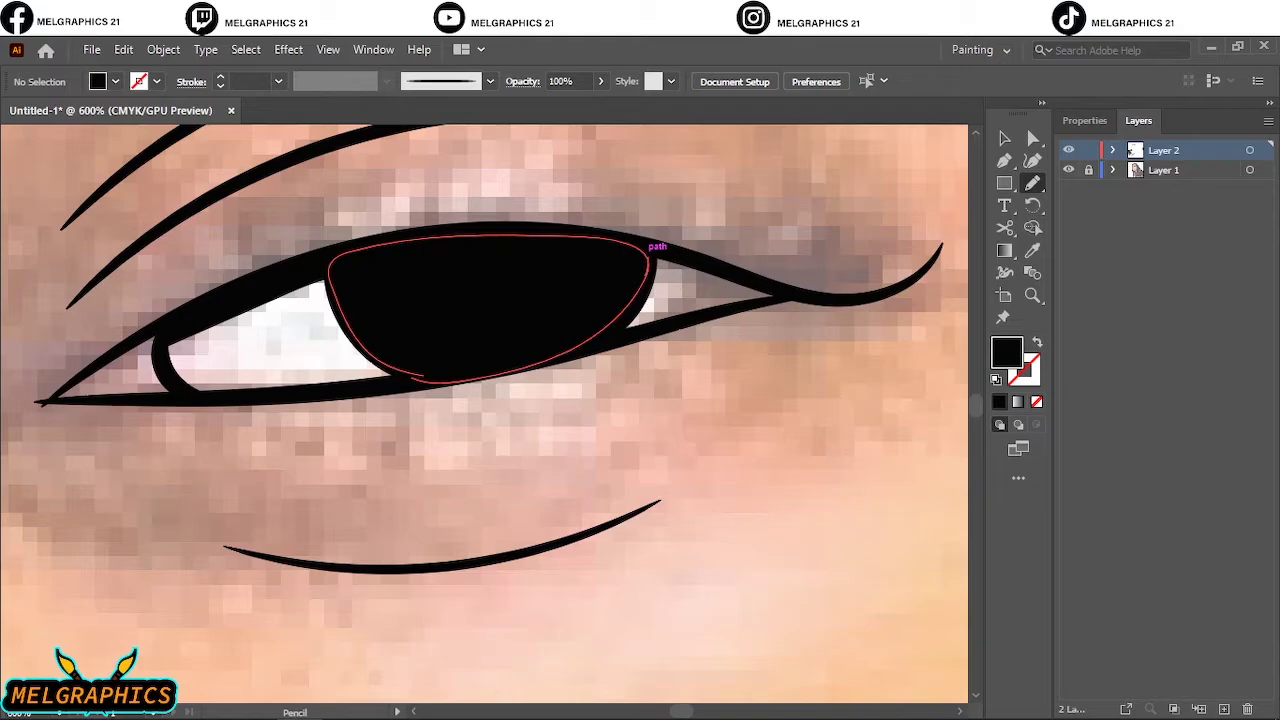
Thicken the right-hand eye's upper lid line from the iris to the tip of the outer lash wing.
left_click_drag(641, 286, 684, 283)
left_click_drag(770, 296, 886, 300)
mouse_move(800, 268)
left_mouse_down()
mouse_move(674, 246)
mouse_move(608, 208)
mouse_move(504, 228)
mouse_move(624, 291)
left_mouse_up()
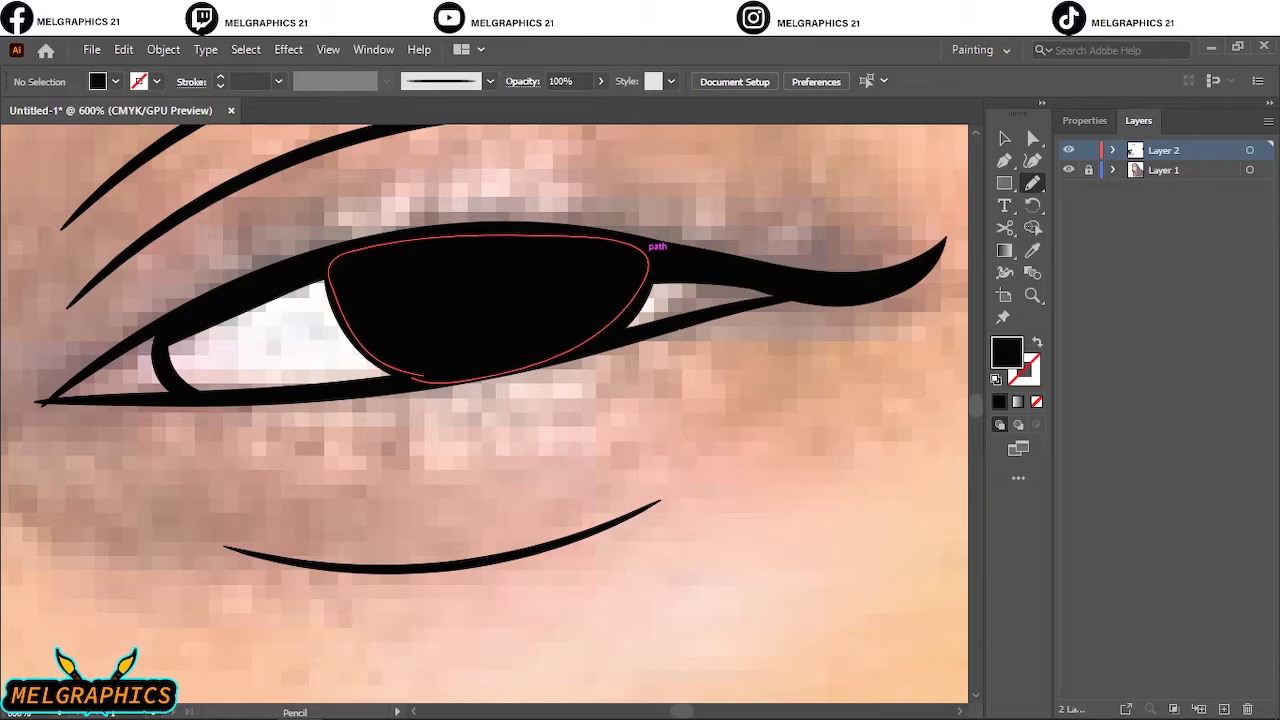
Thicken the left-hand eye's upper lid line from the iris to the outer corner, extending it to the face outline.
key("ctrl+minus")
key("ctrl+minus")
key("ctrl+minus")
key("ctrl+minus")
key("ctrl+minus")
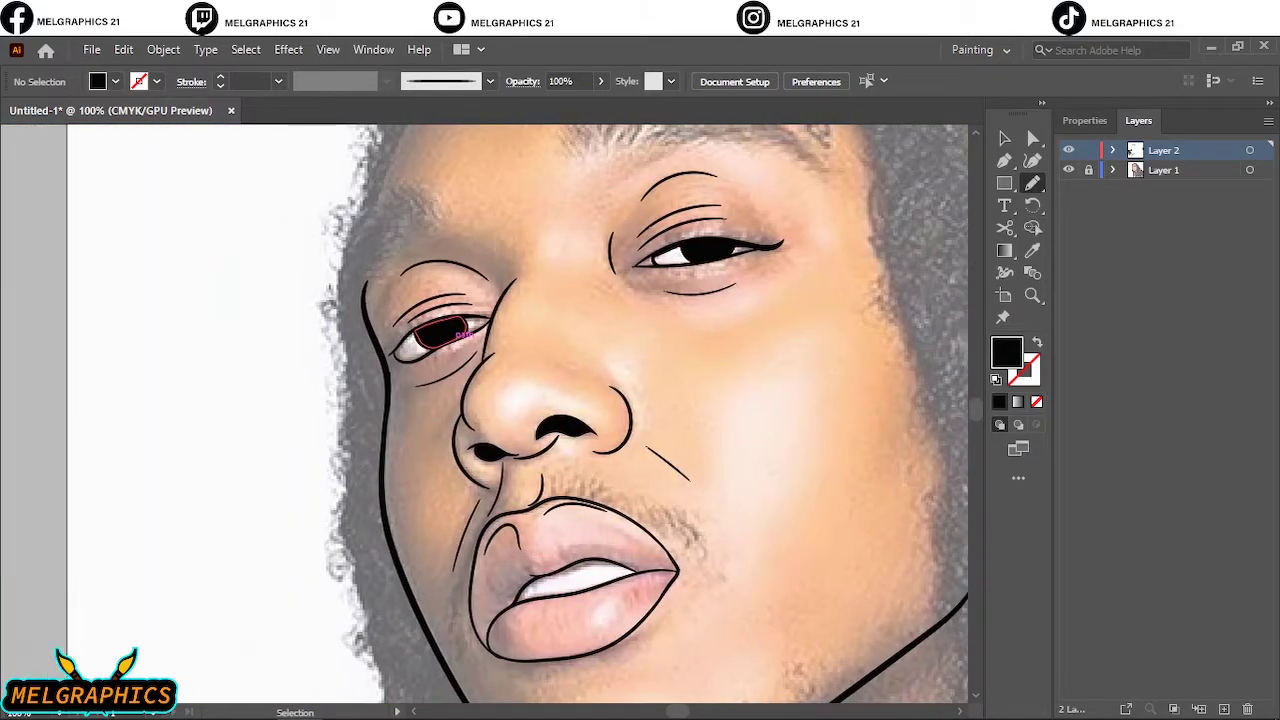
key("ctrl+plus")
key("ctrl+plus")
key("ctrl+plus")
key("ctrl+plus")
key("ctrl+plus")
key("ctrl+minus")
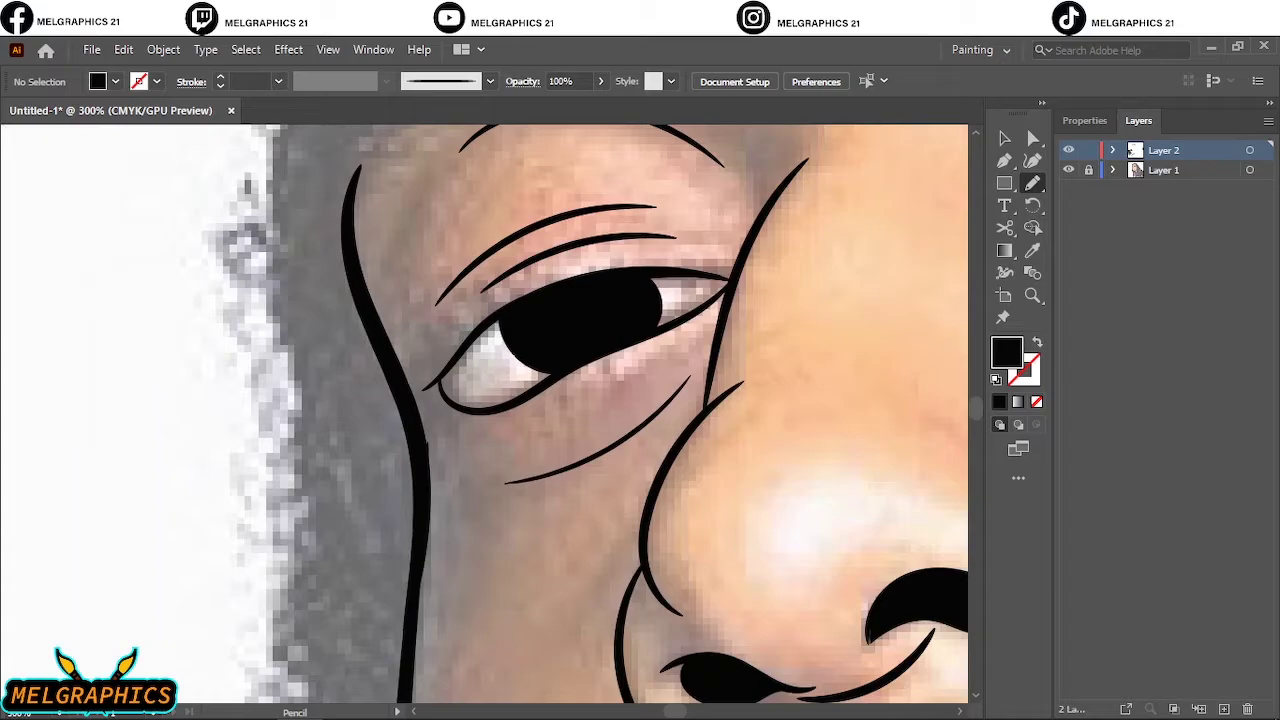
key("ctrl")
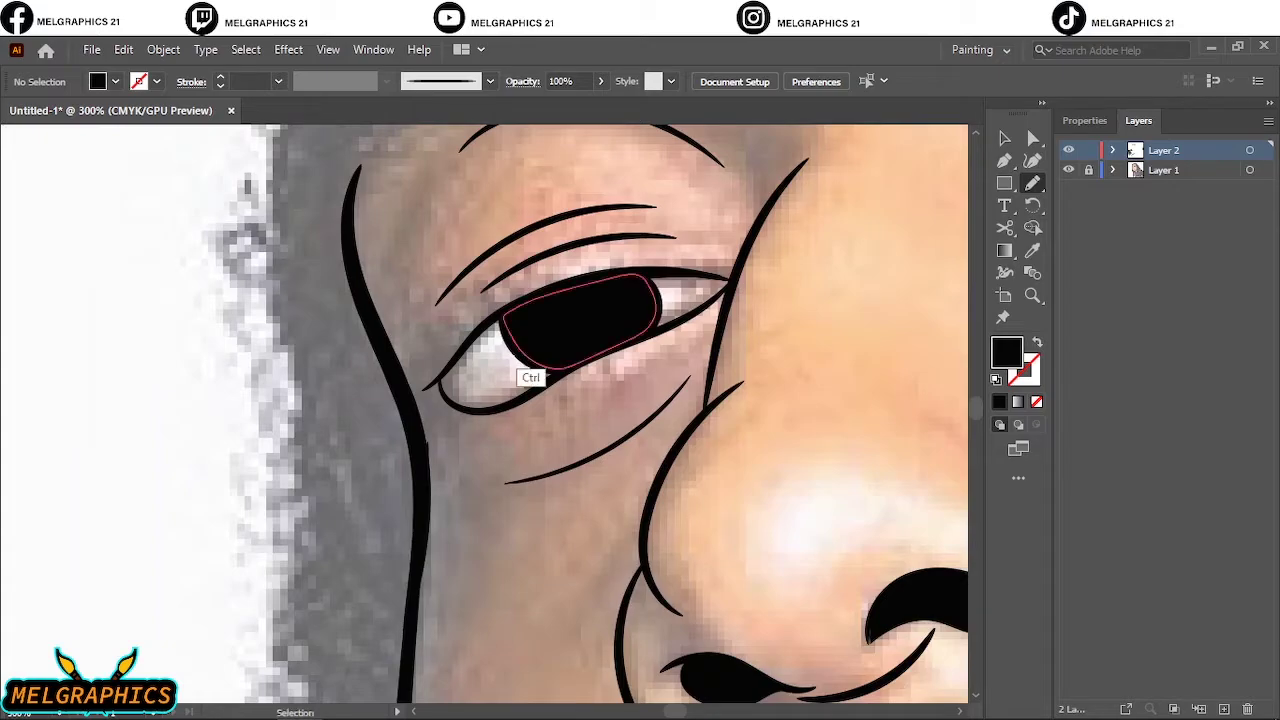
mouse_move(510, 312)
left_mouse_down()
mouse_move(499, 343)
mouse_move(429, 384)
mouse_move(511, 309)
left_mouse_up()
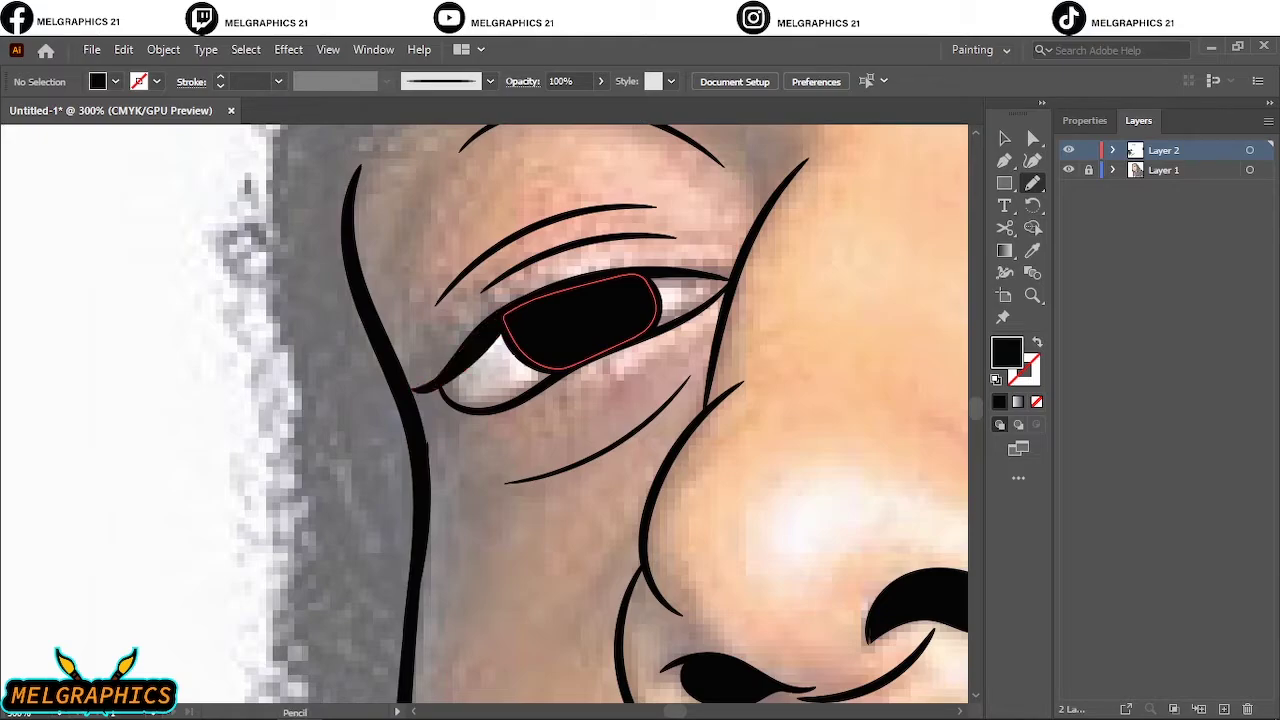
key("ctrl+minus")
key("ctrl+minus")
key("ctrl+minus")
key("ctrl+minus")
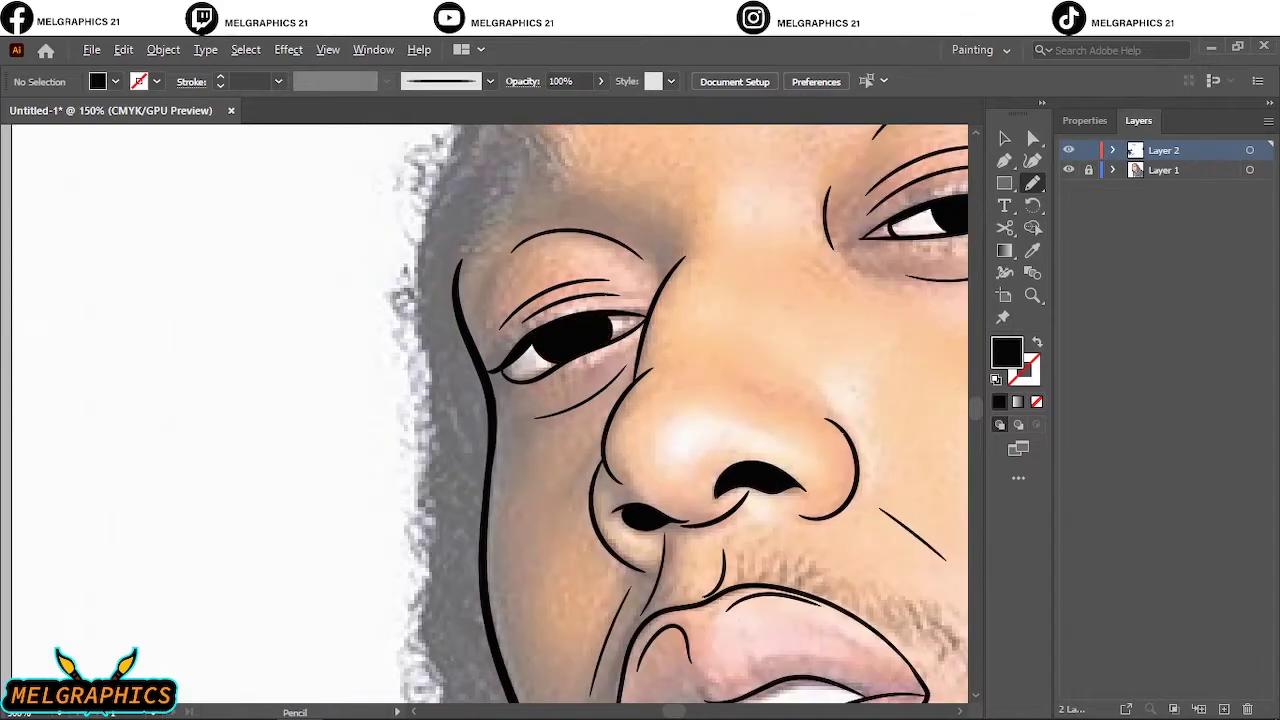
scroll(617, 192, "right", 1)
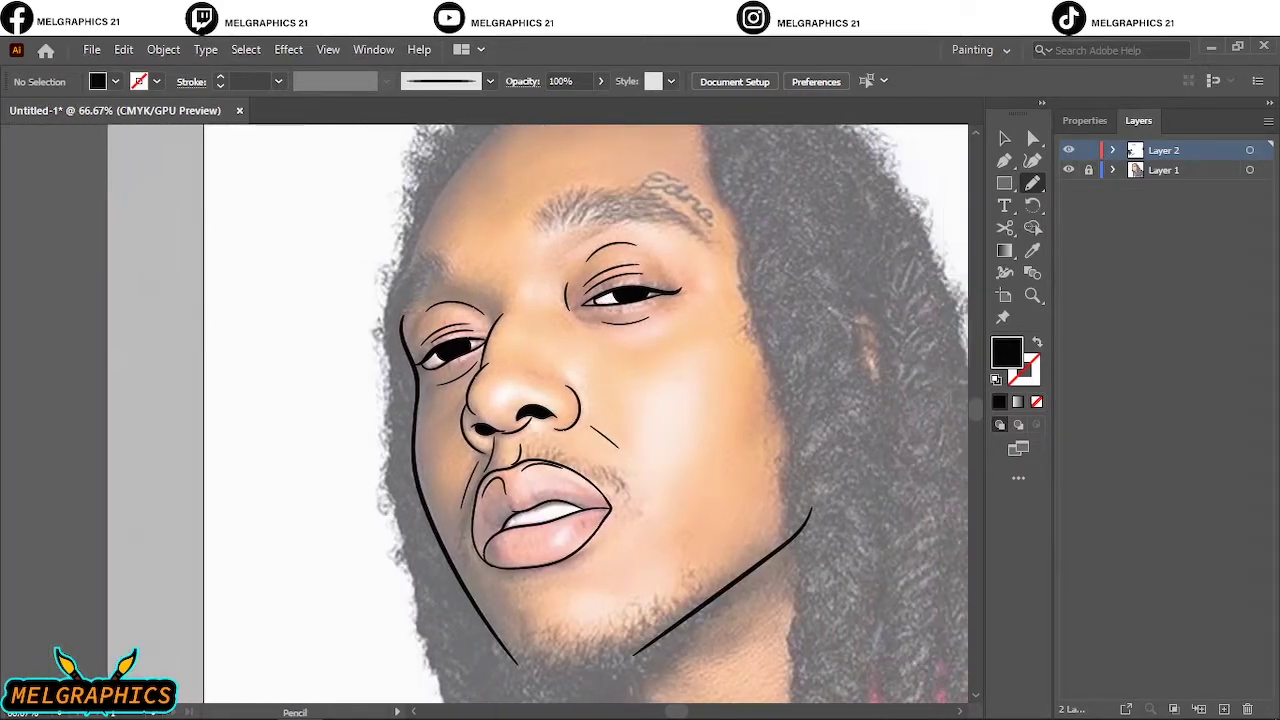
scroll(617, 192, "up", 4)
scroll(484, 413, "up", 1)
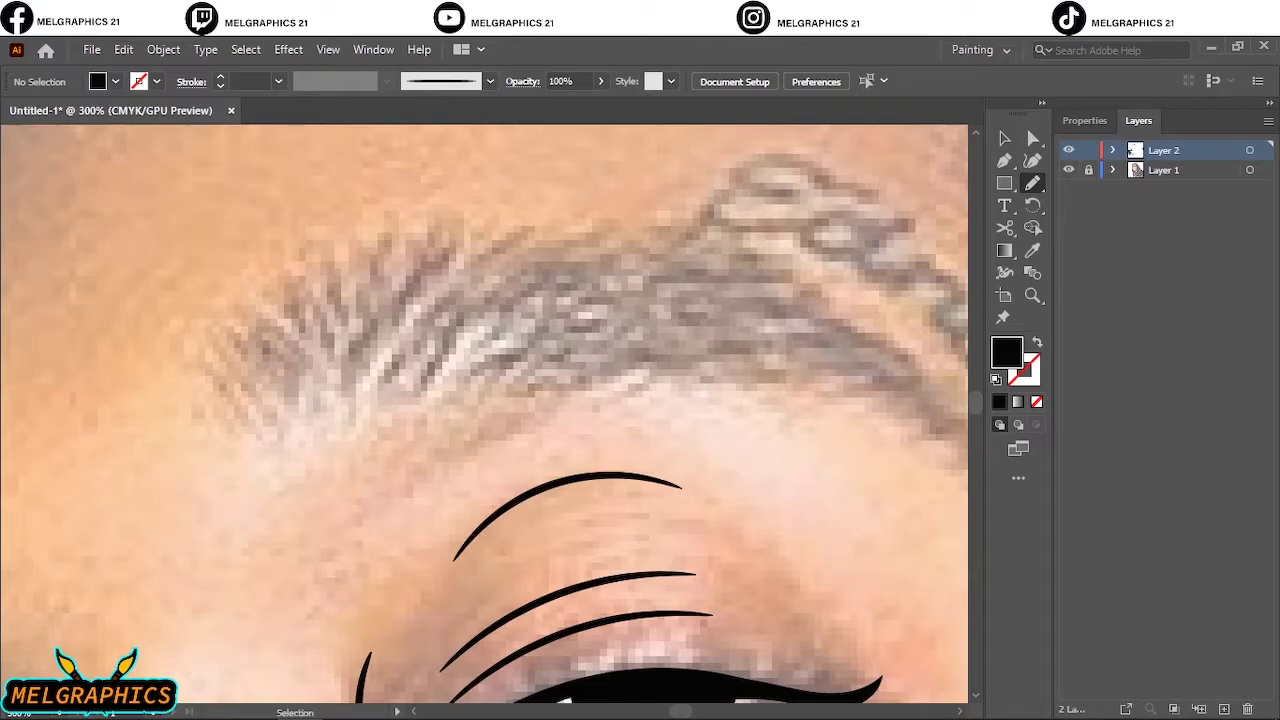
scroll(484, 413, "right", 2)
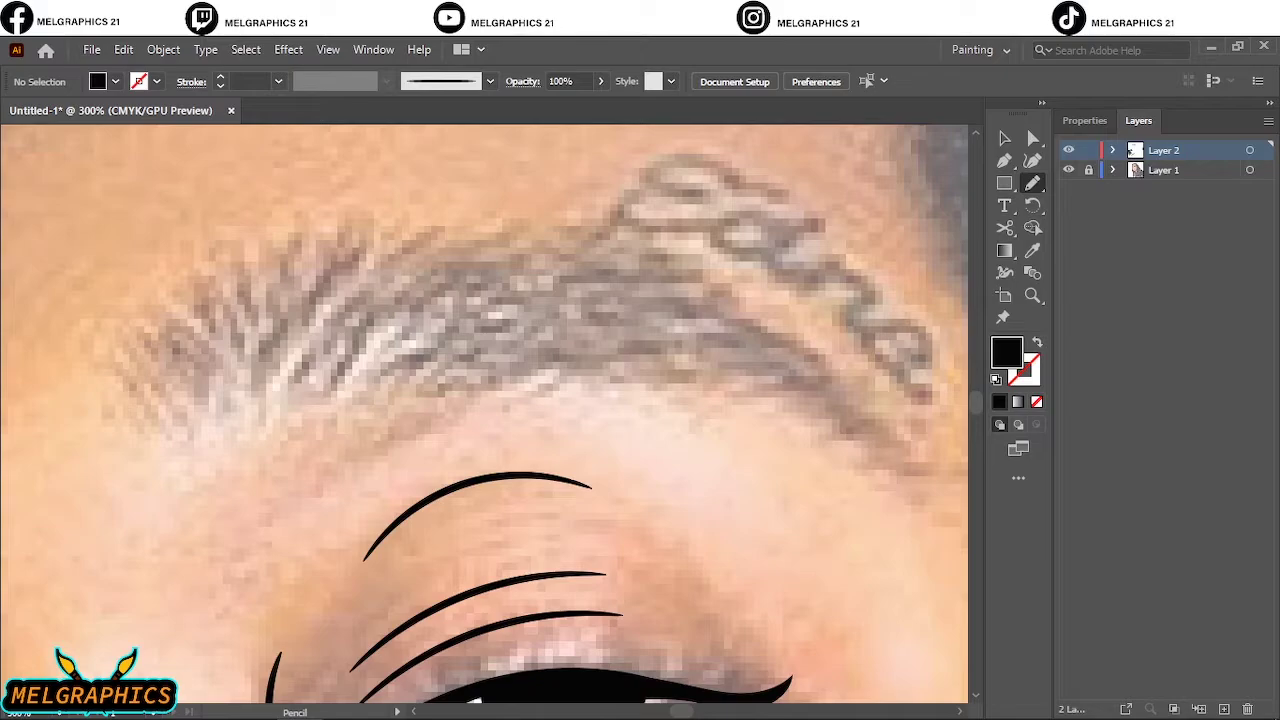
left_click_drag(292, 407, 434, 366)
left_click_drag(273, 405, 740, 367)
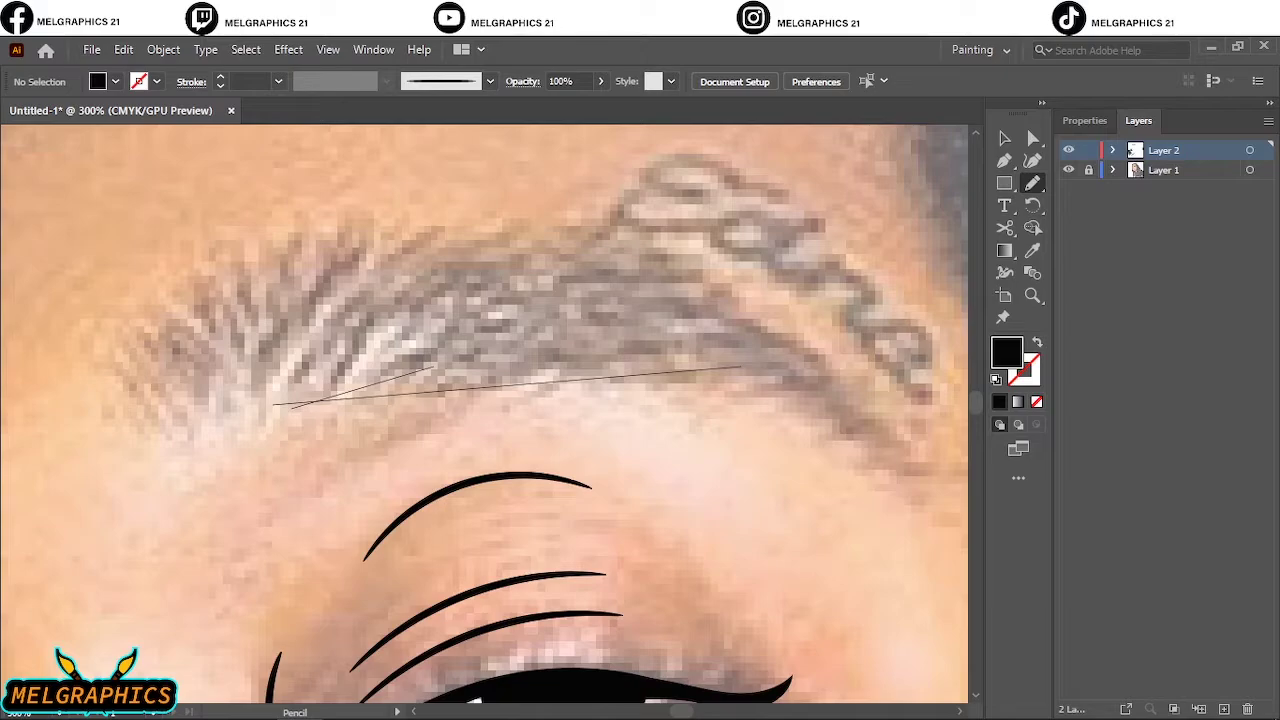
key("ctrl")
key("ctrl+z")
key("ctrl+z")
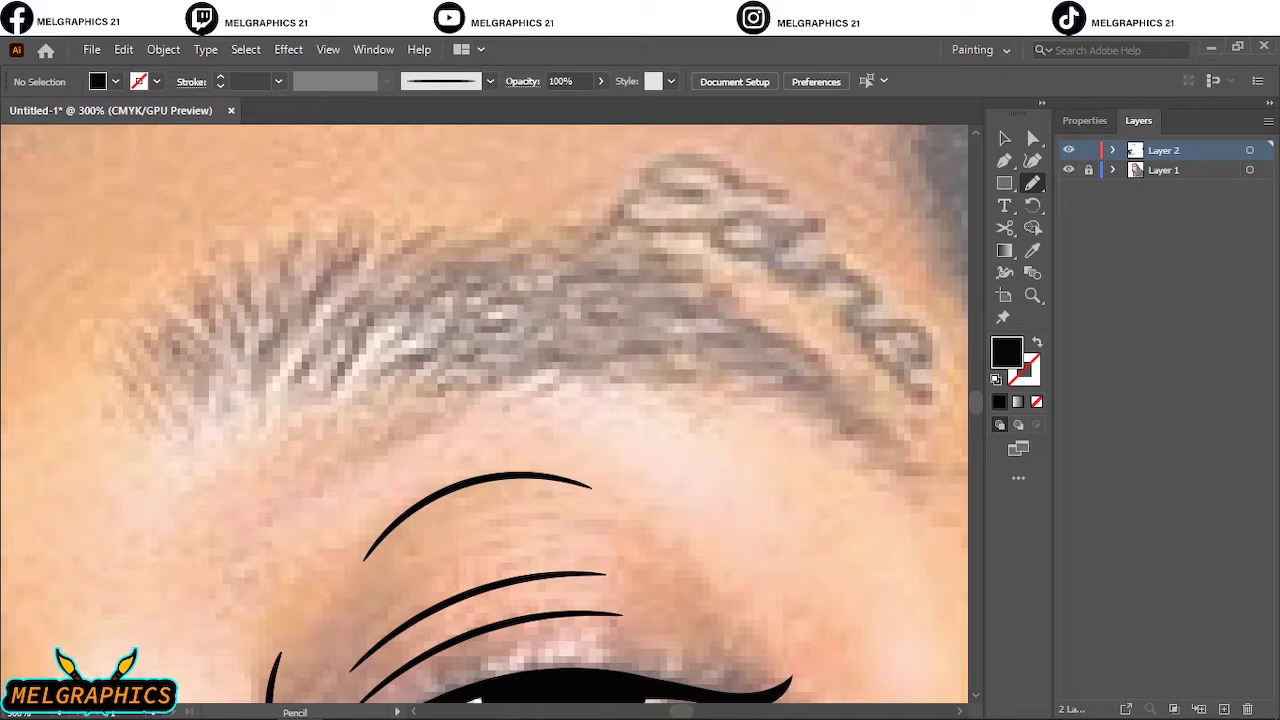
left_click_drag(239, 441, 466, 250)
key("ctrl+z")
mouse_move(294, 395)
left_mouse_down()
mouse_move(695, 295)
mouse_move(783, 337)
left_mouse_up()
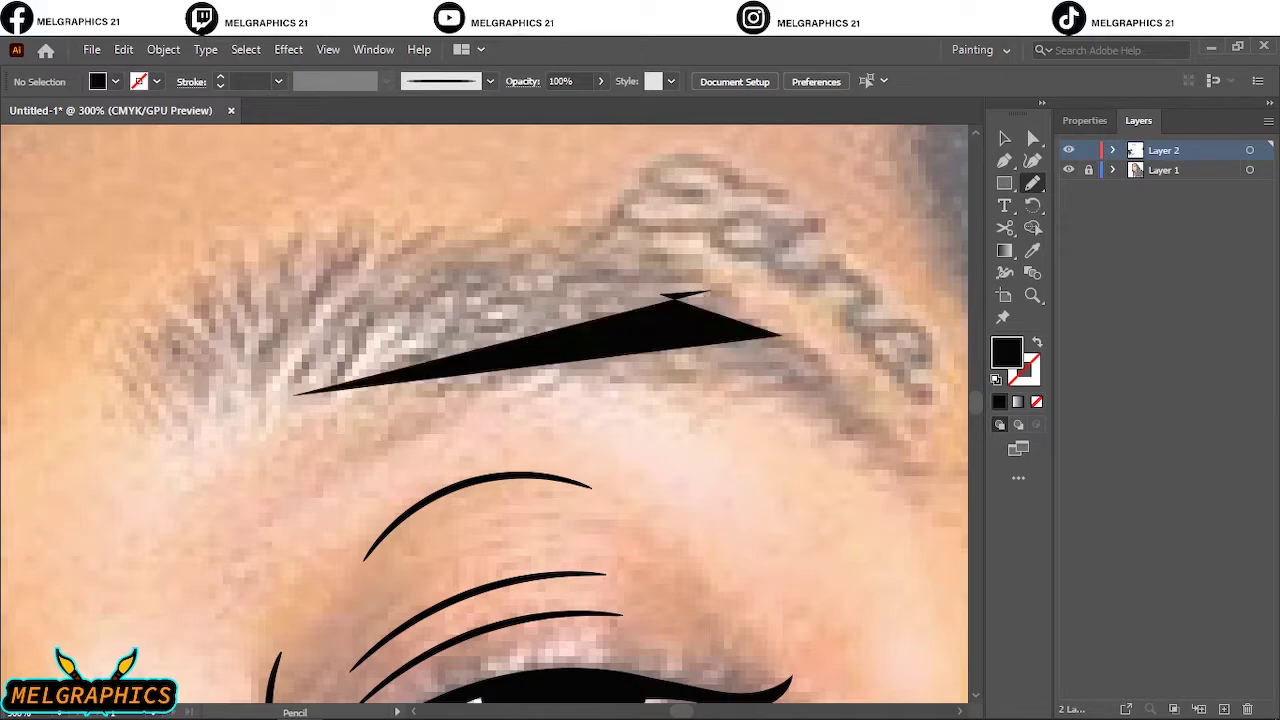
key("ctrl+z")
Outline the right-hand eyebrow with the Pencil tool as a solid black tapered shape with jagged hair tips along both edges.
mouse_move(281, 397)
left_mouse_down()
mouse_move(372, 262)
mouse_move(490, 233)
mouse_move(480, 258)
mouse_move(652, 258)
mouse_move(686, 290)
mouse_move(785, 332)
left_mouse_up()
mouse_move(850, 397)
left_mouse_down()
mouse_move(948, 482)
mouse_move(865, 421)
mouse_move(750, 379)
mouse_move(580, 355)
left_mouse_up()
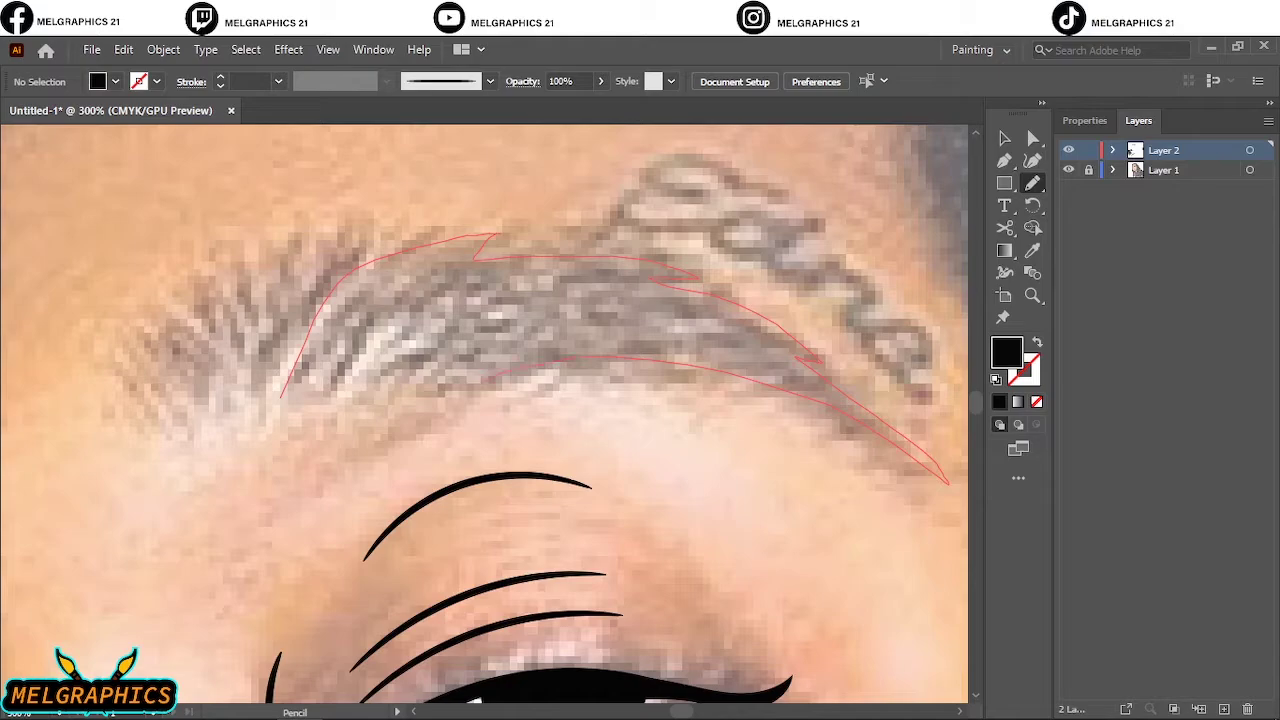
mouse_move(480, 378)
left_mouse_down()
mouse_move(437, 373)
mouse_move(405, 393)
mouse_move(409, 371)
mouse_move(287, 404)
left_mouse_up()
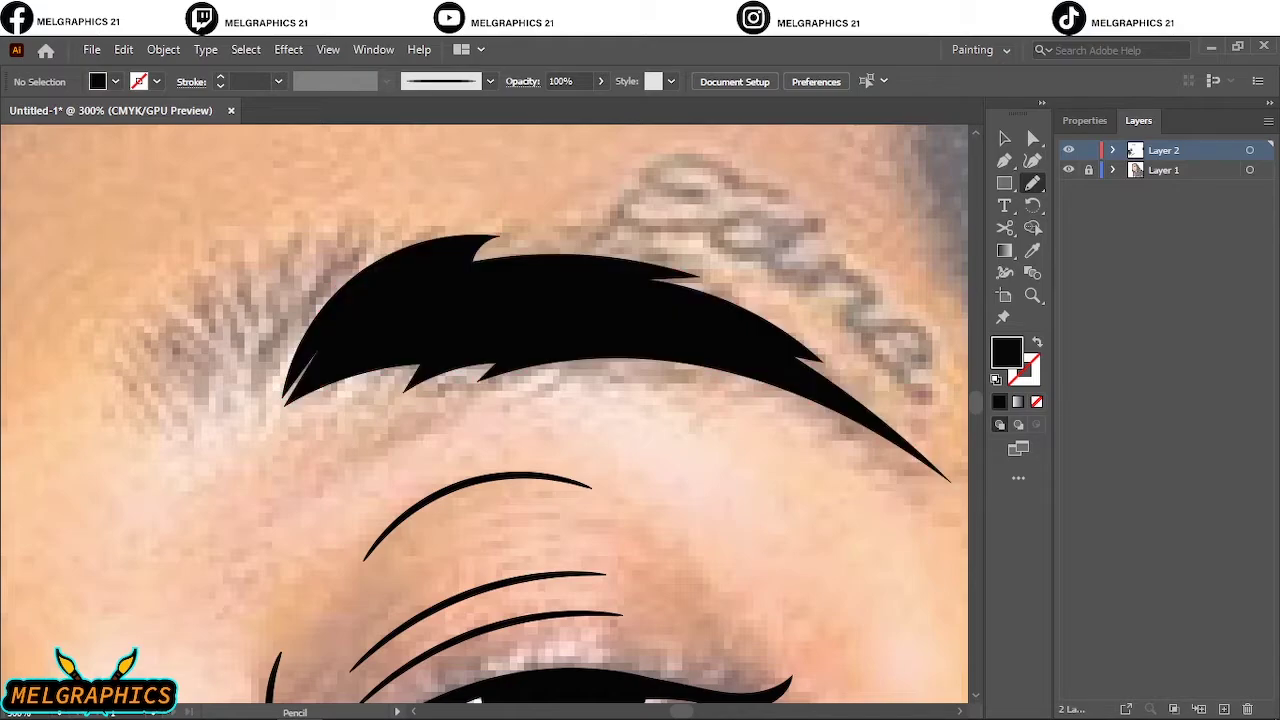
Hide the line art in Layer 2 to compare the right-hand eyebrow with the photo, and show it again.
scroll(302, 320, "down", 6)
scroll(302, 320, "up", 5)
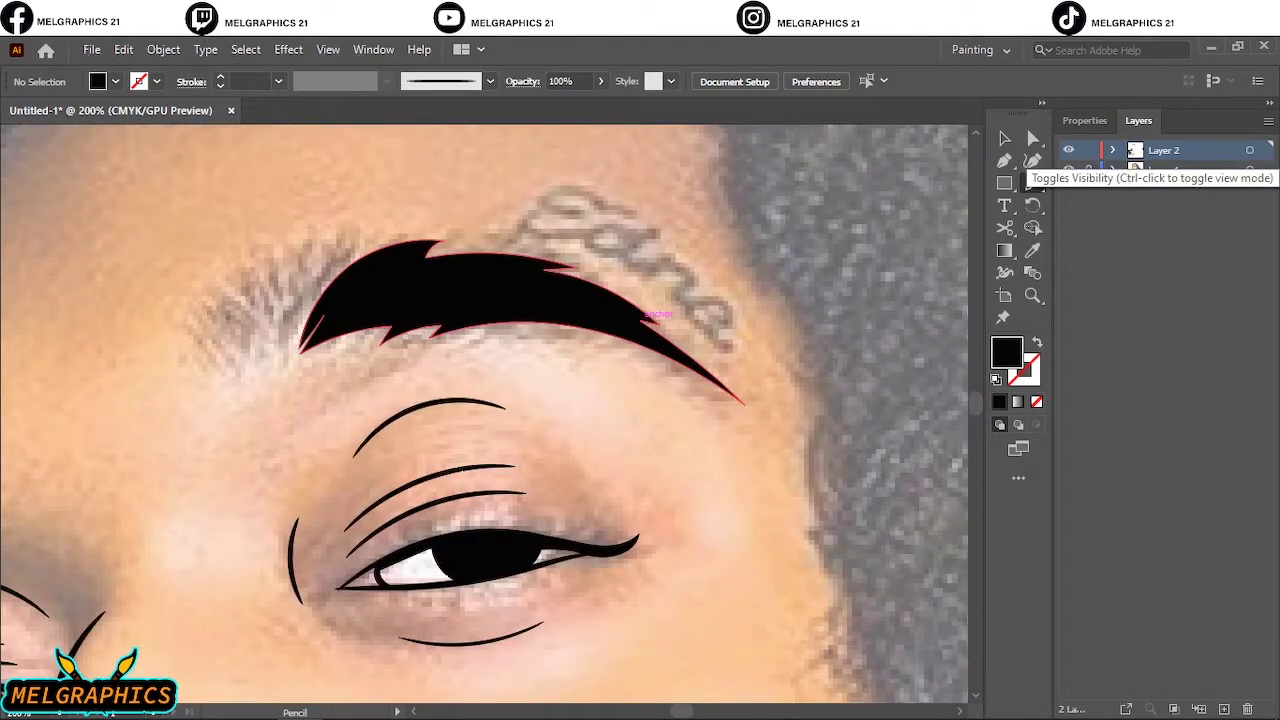
left_click(1068, 150)
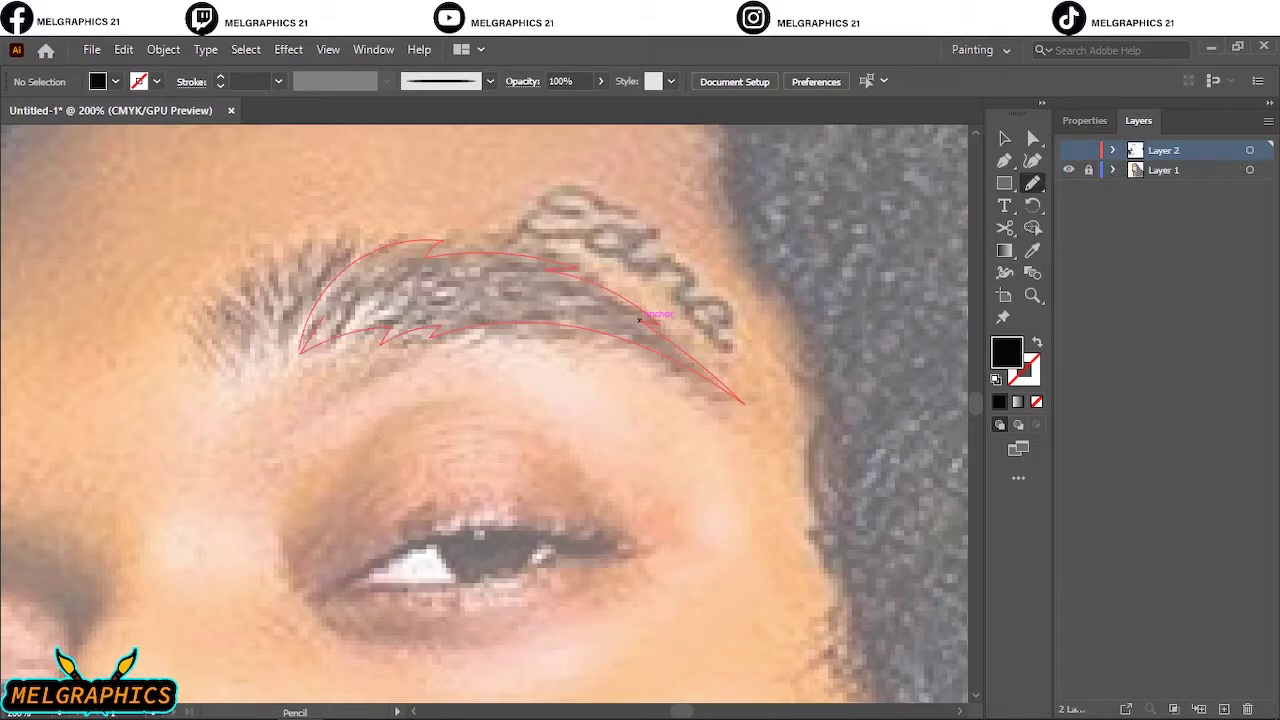
key("v")
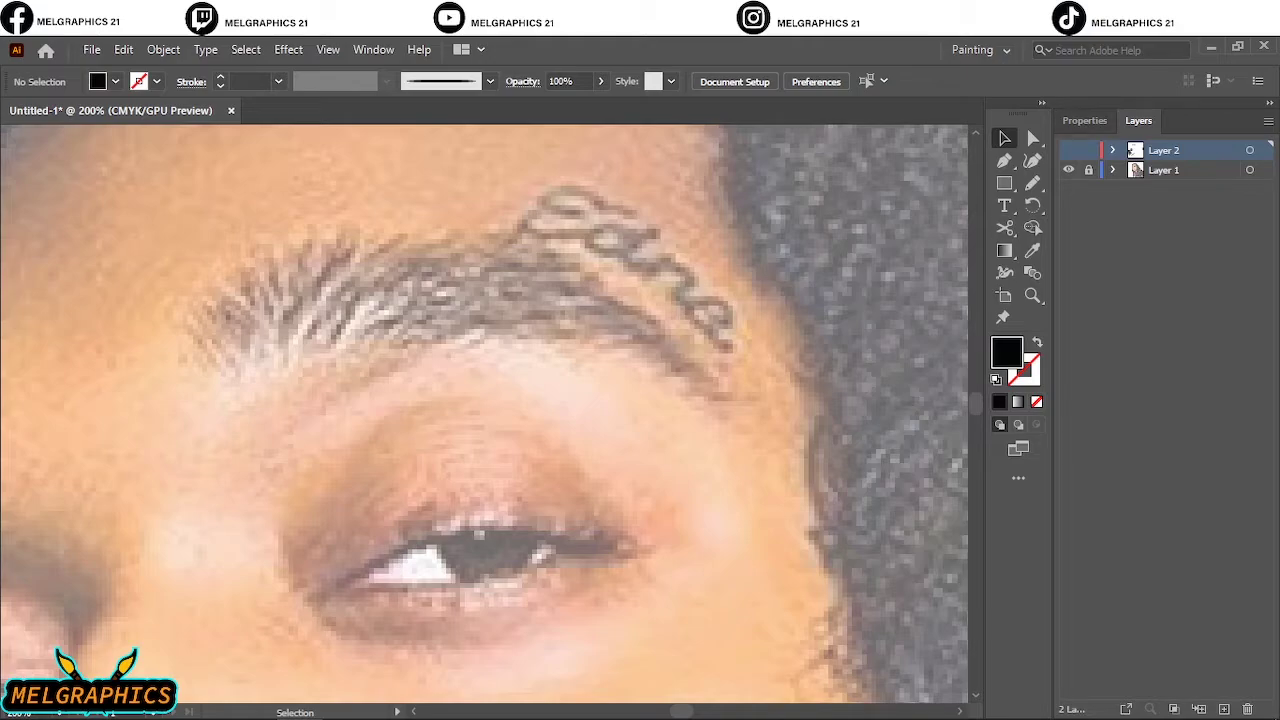
left_click(1068, 150)
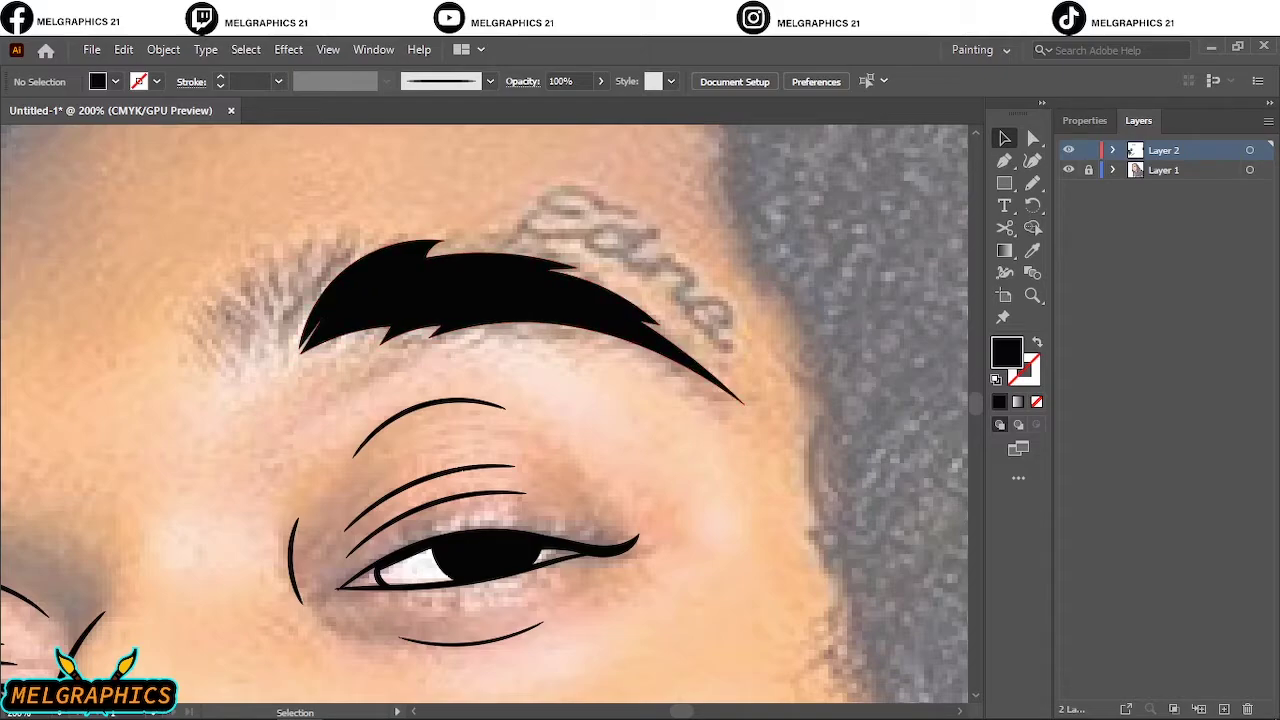
Draw the left-hand eyebrow as a solid black Pencil shape with jagged hair tips, joining the upper end of the face outline.
scroll(735, 291, "down", 2)
scroll(735, 291, "left", 5)
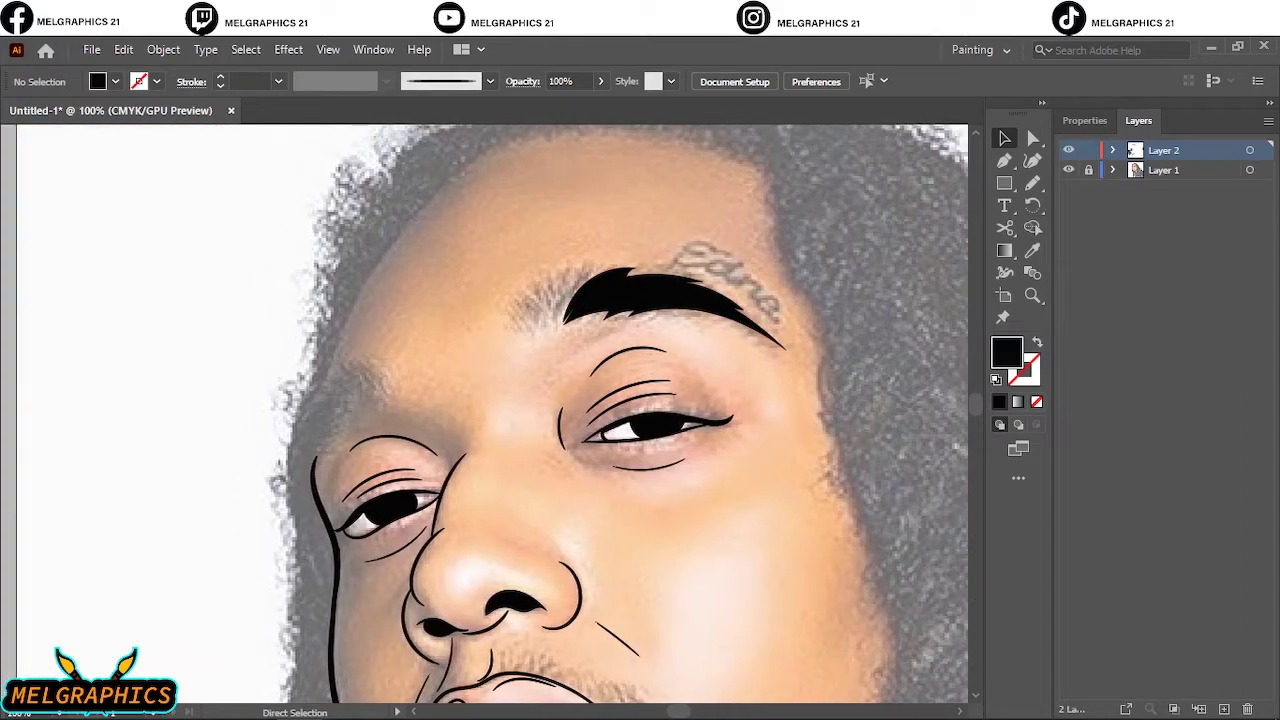
key("v")
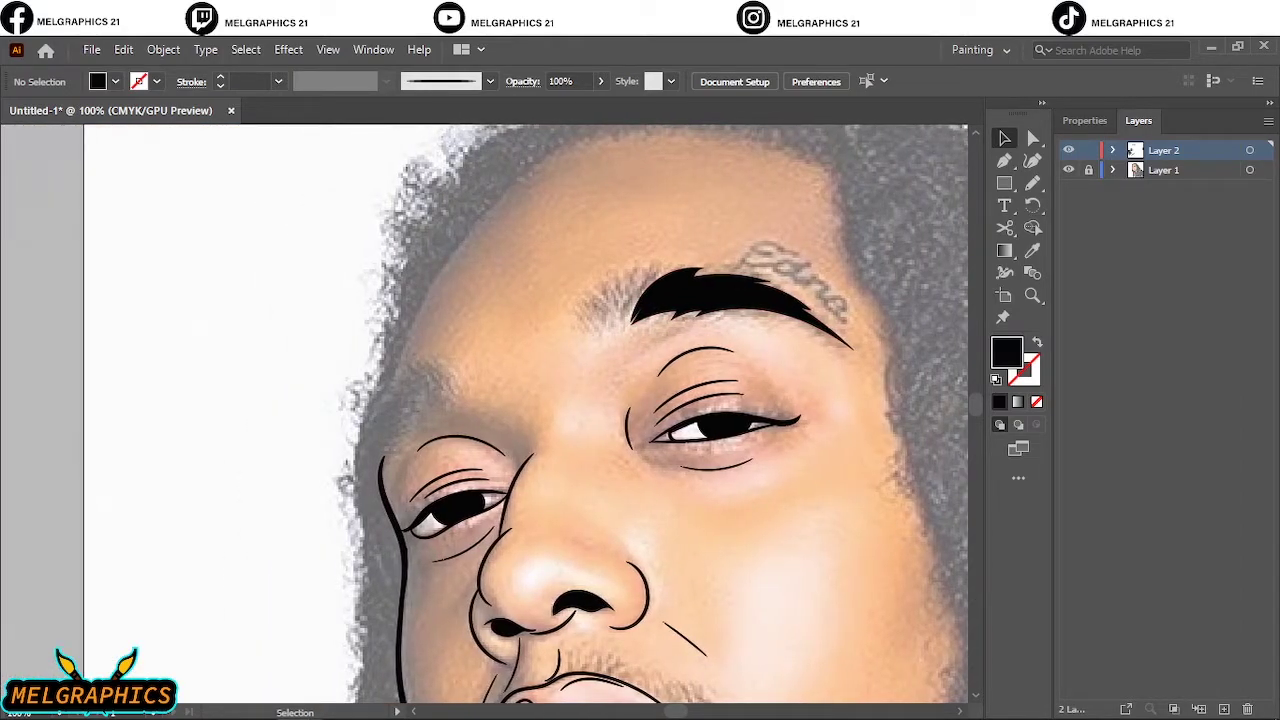
scroll(410, 404, "down", 2)
scroll(410, 404, "up", 3)
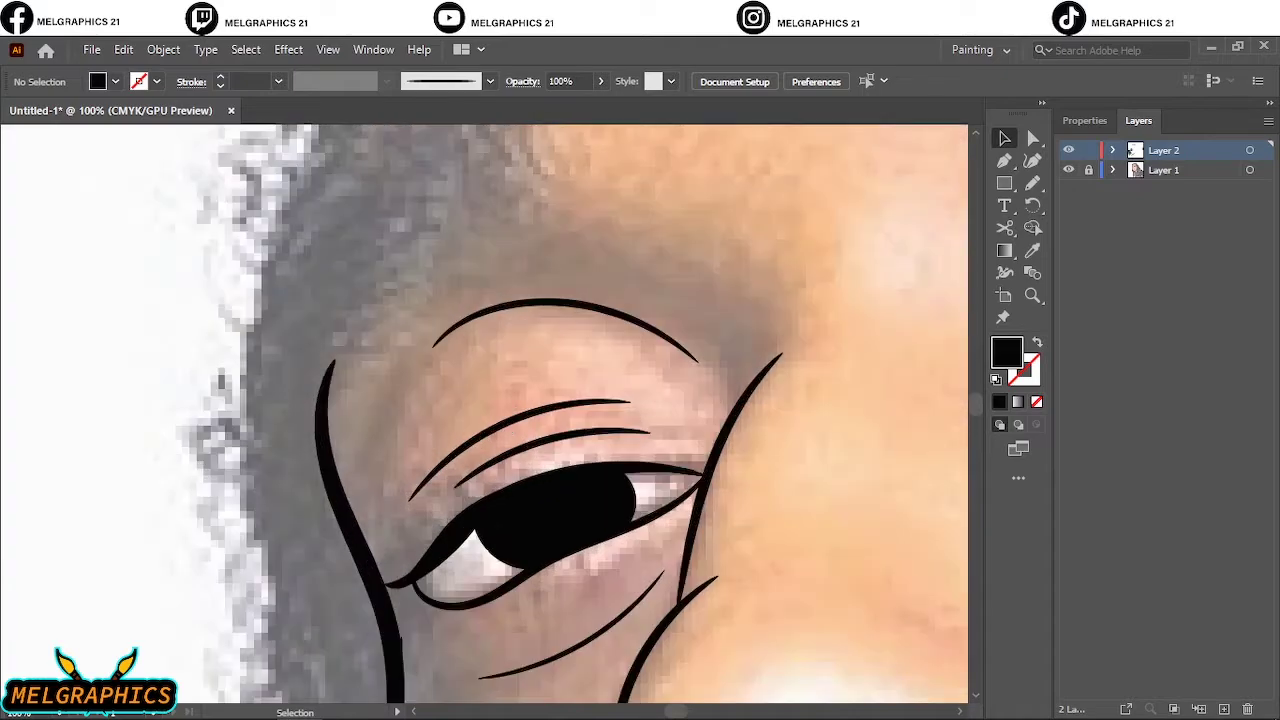
scroll(410, 404, "up", 1)
scroll(572, 413, "up", 3)
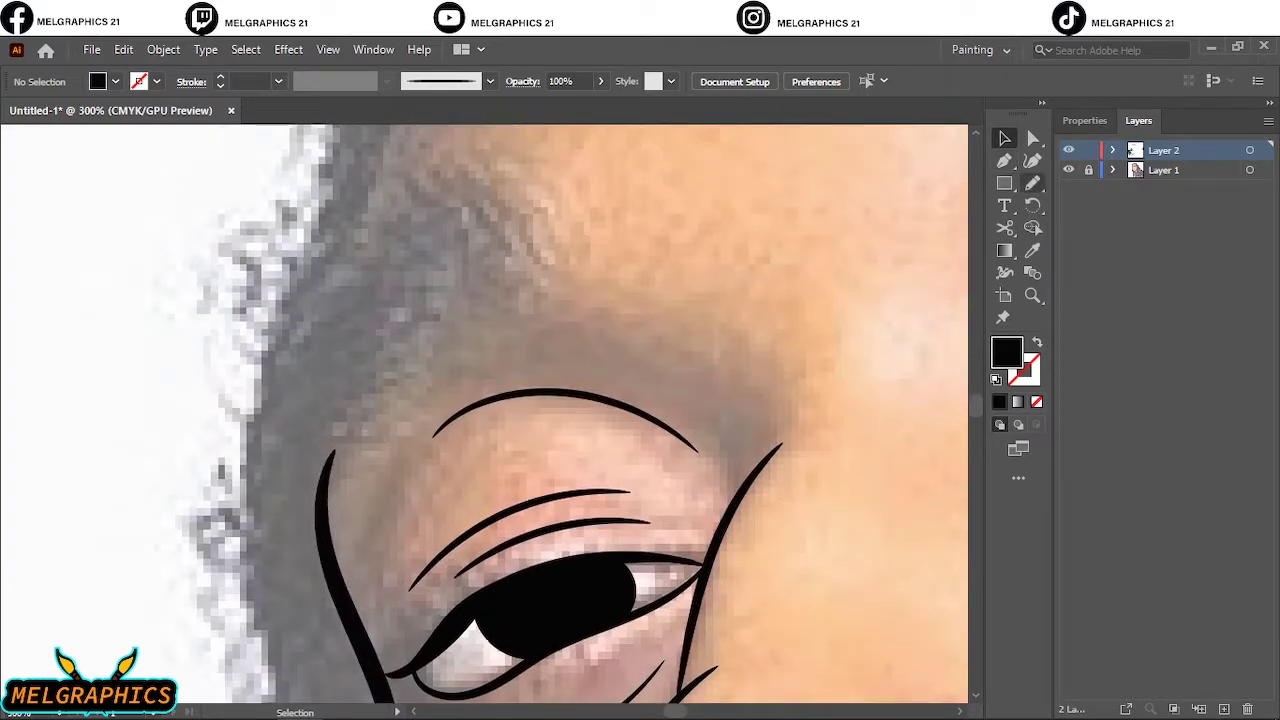
key("n")
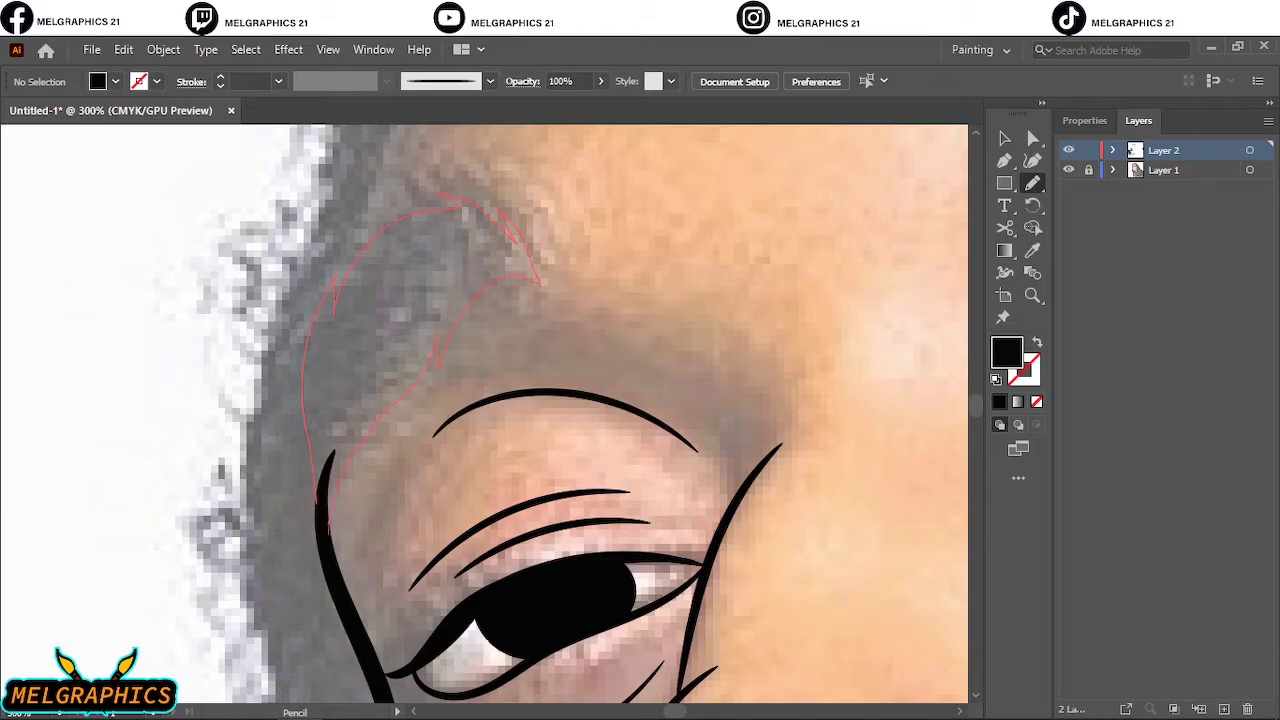
left_click_drag(329, 537, 325, 548)
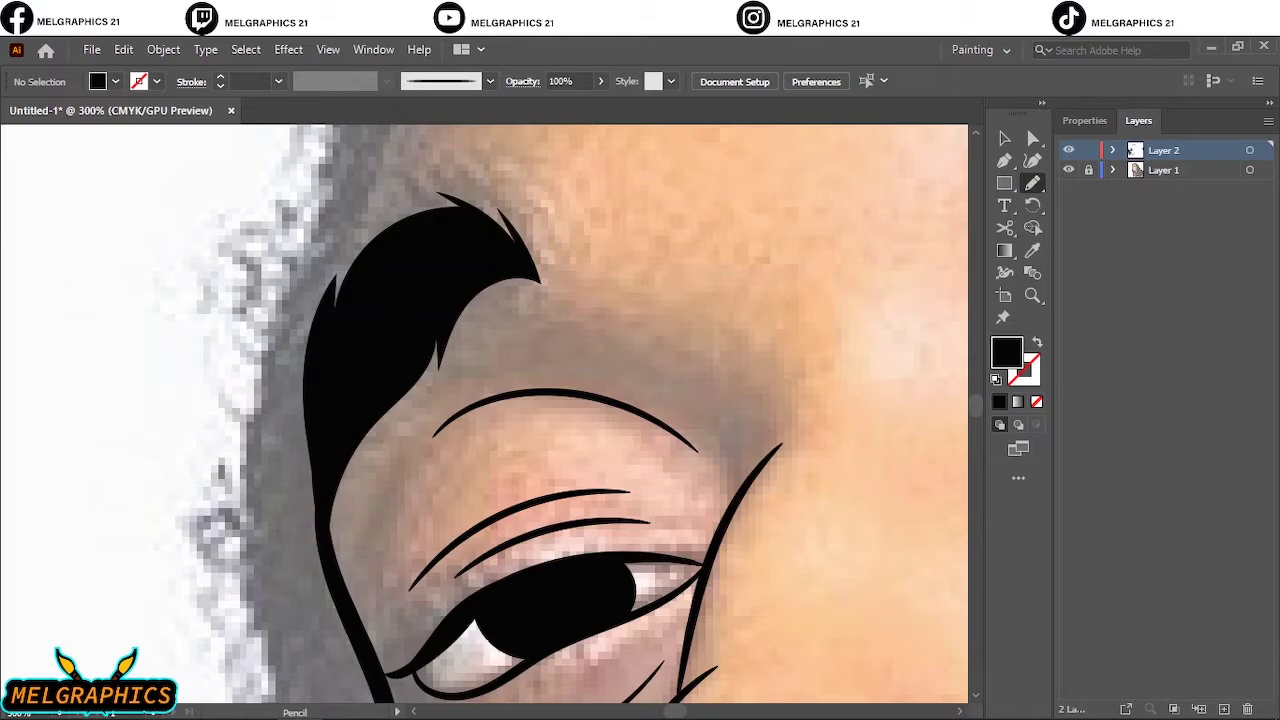
Hide the reference photo in Layer 1 to review both eyebrows with the line art, and show it again.
scroll(541, 281, "down", 3)
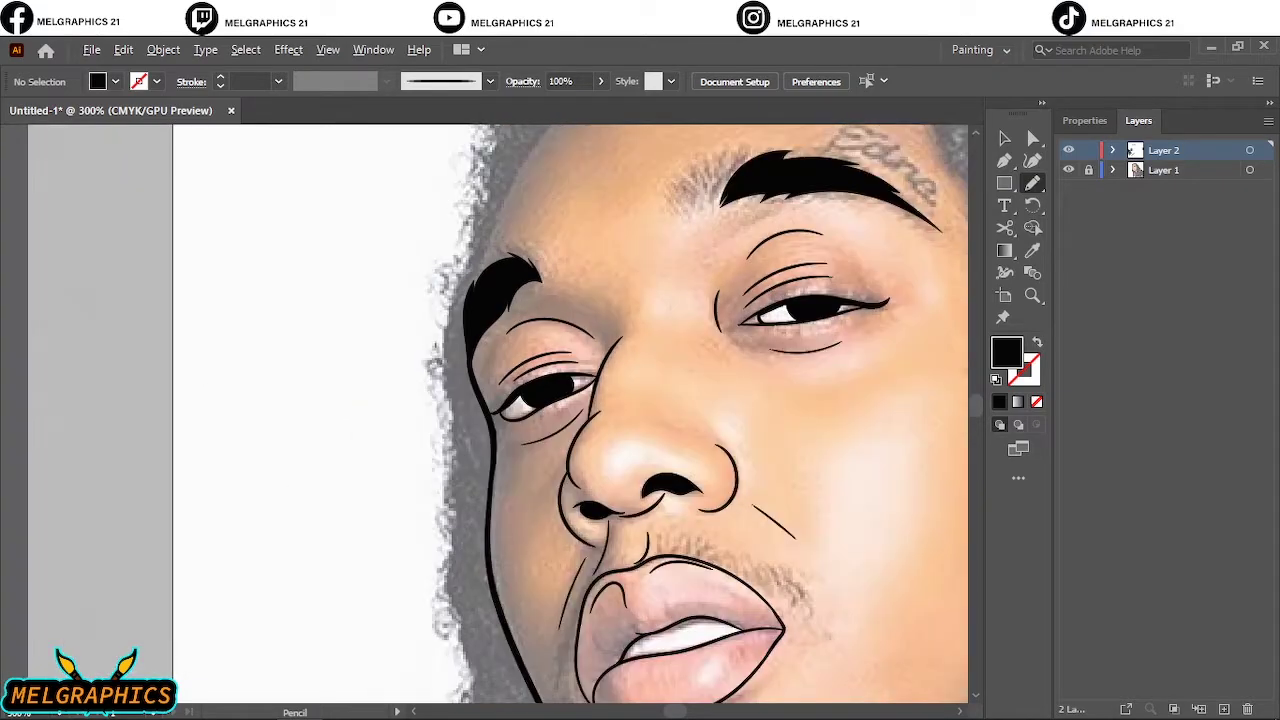
scroll(548, 281, "down", 2)
scroll(548, 281, "right", 4)
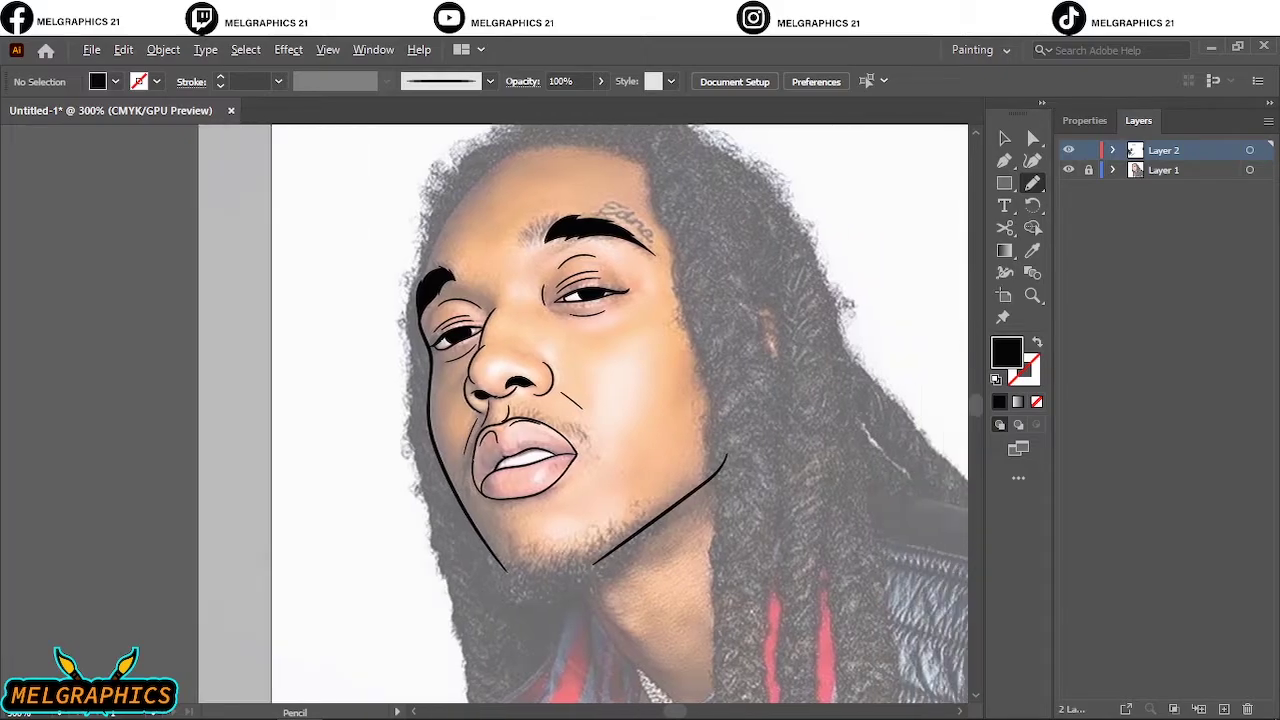
scroll(600, 410, "right", 2)
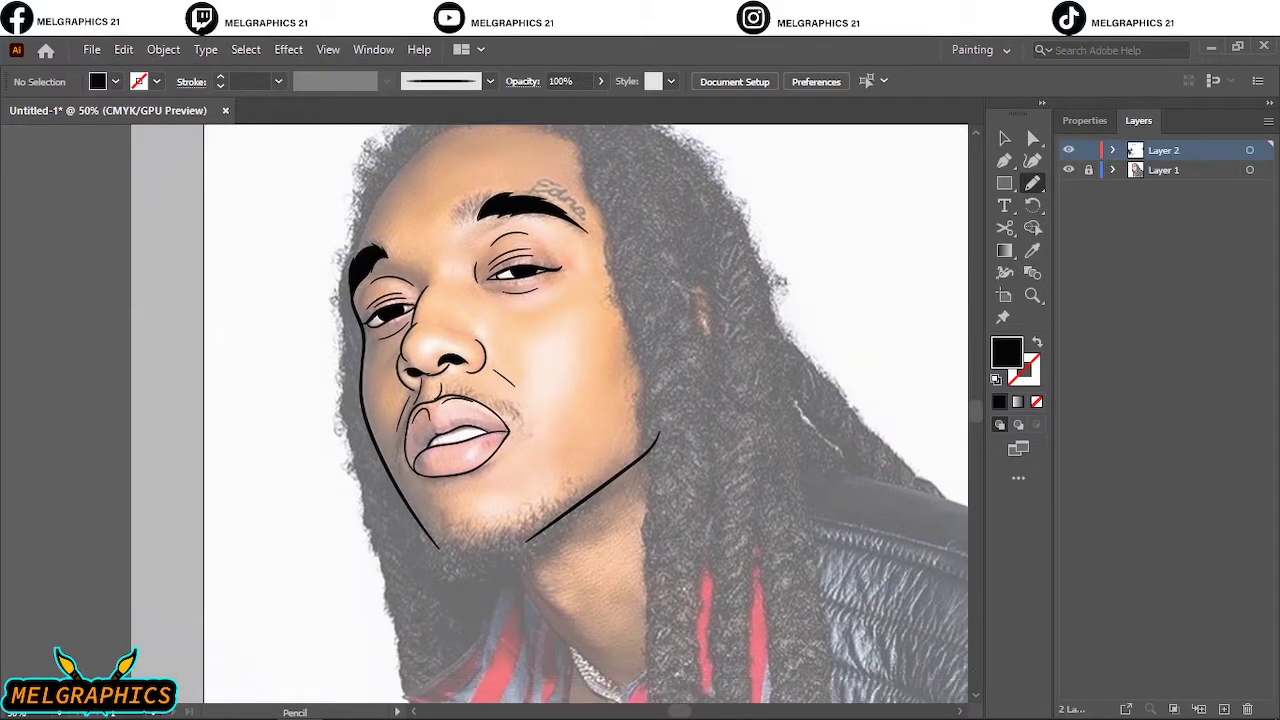
scroll(585, 413, "down", 1)
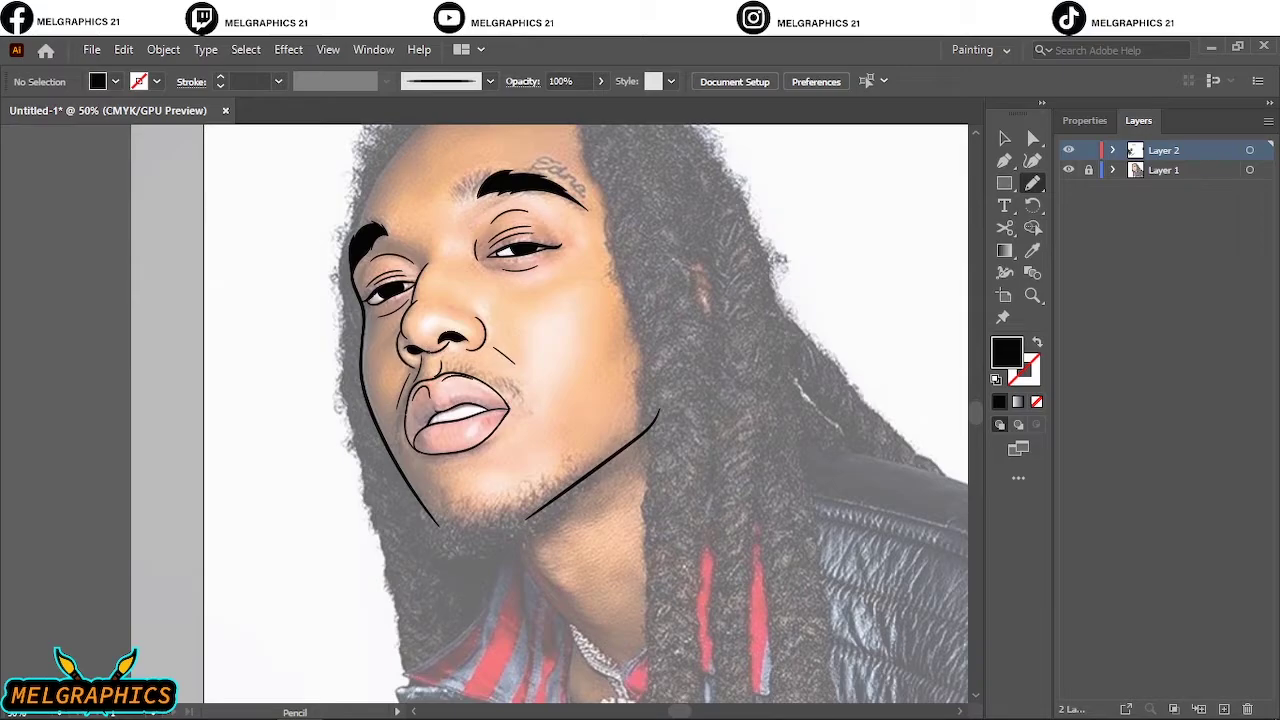
left_click(1068, 170)
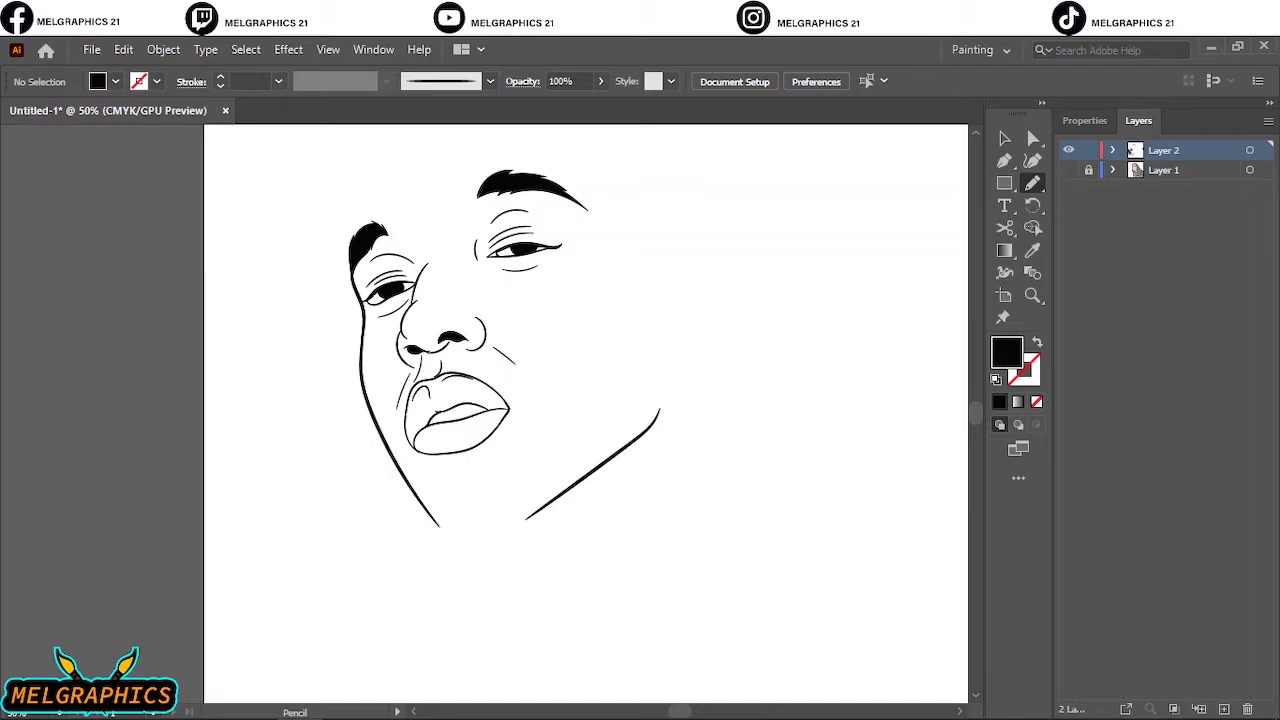
left_click(1068, 170)
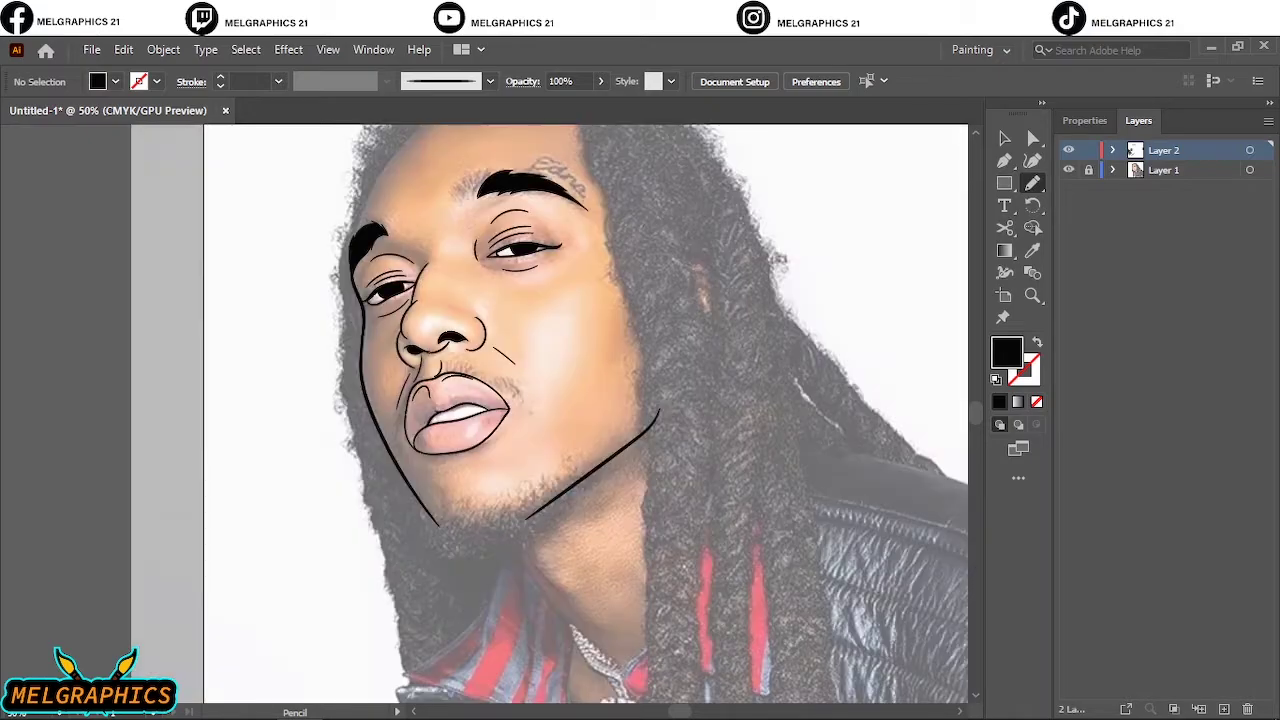
Draw the chin beard as a solid black Pencil shape with spiky hair tips, joining the two jaw lines.
scroll(529, 509, "up", 4)
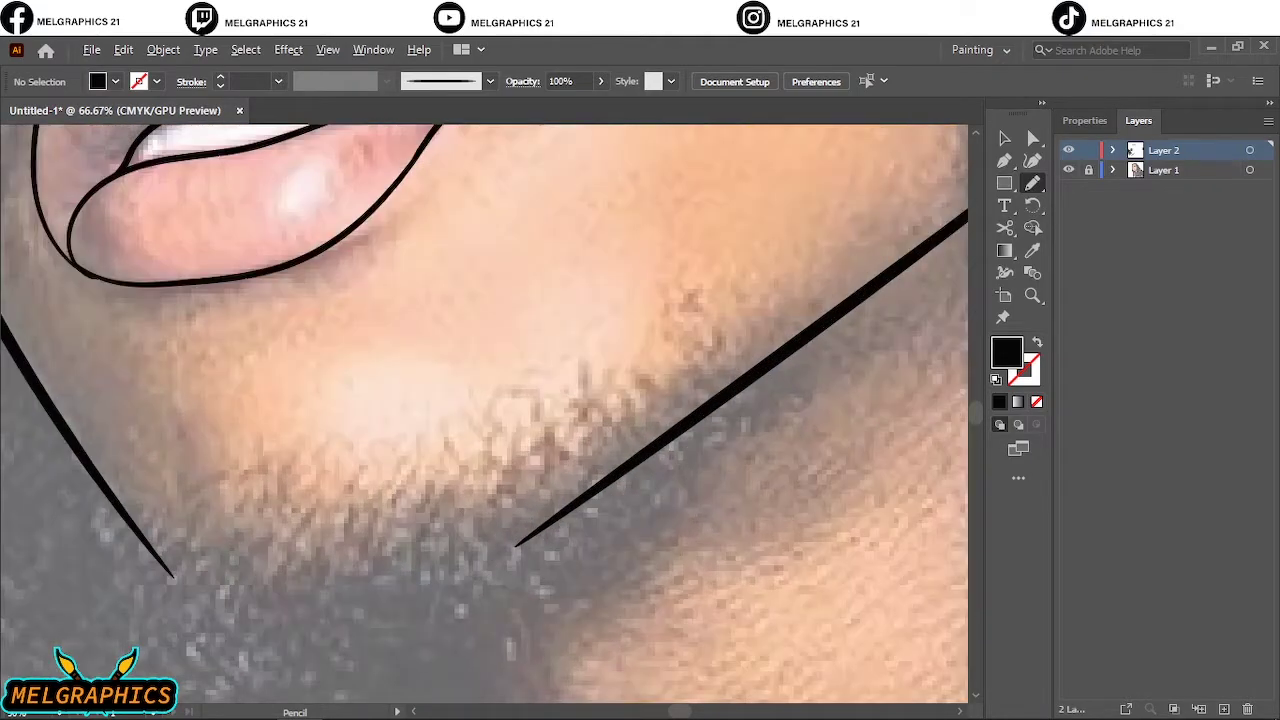
scroll(529, 509, "down", 1)
scroll(529, 509, "down", 2)
scroll(283, 475, "up", 1)
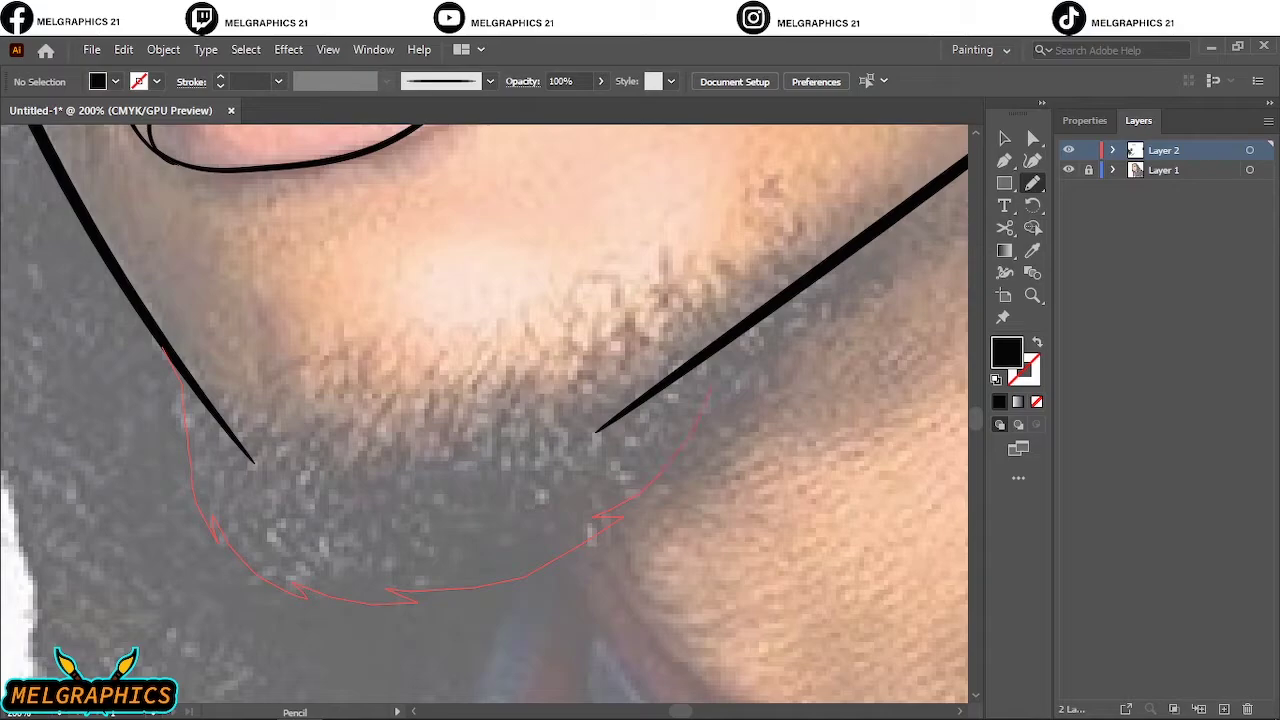
mouse_move(728, 337)
left_mouse_down()
mouse_move(669, 365)
mouse_move(628, 355)
mouse_move(597, 383)
mouse_move(539, 361)
mouse_move(557, 388)
mouse_move(501, 365)
mouse_move(527, 378)
mouse_move(462, 363)
mouse_move(369, 374)
left_mouse_up()
mouse_move(232, 390)
left_mouse_down()
mouse_move(196, 384)
mouse_move(168, 352)
left_mouse_up()
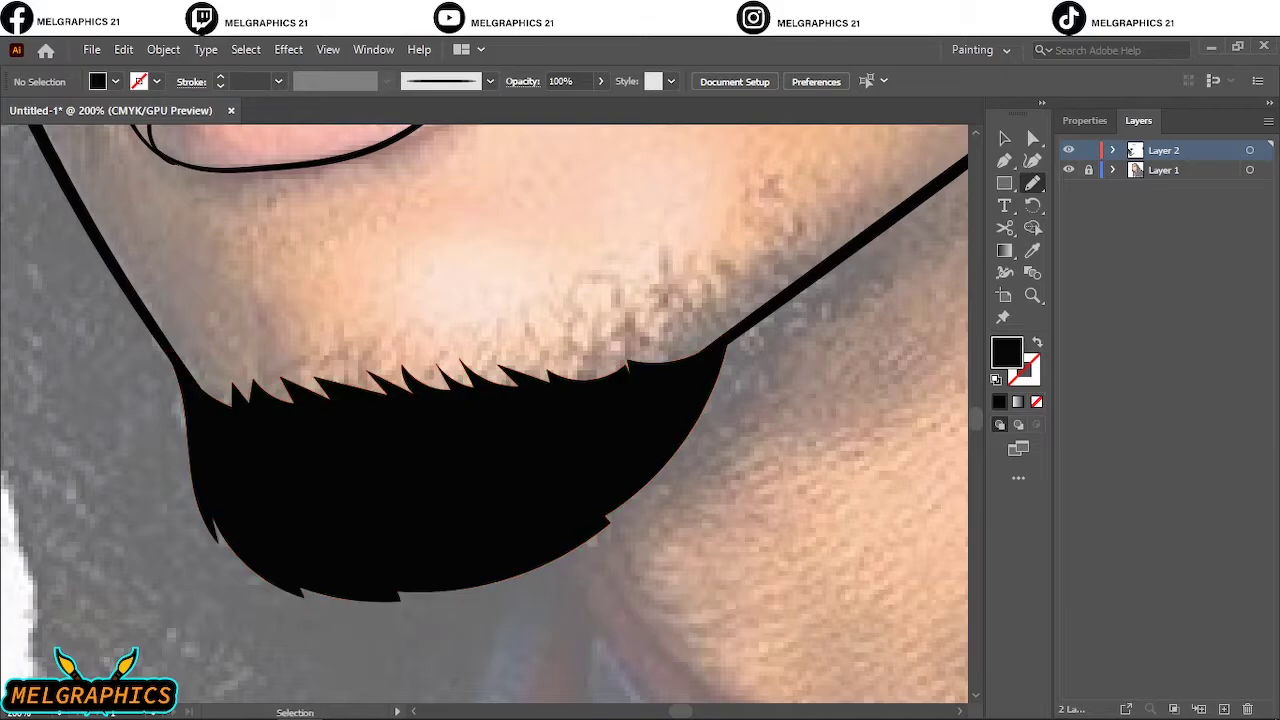
scroll(484, 413, "right", 10)
scroll(484, 413, "up", 5)
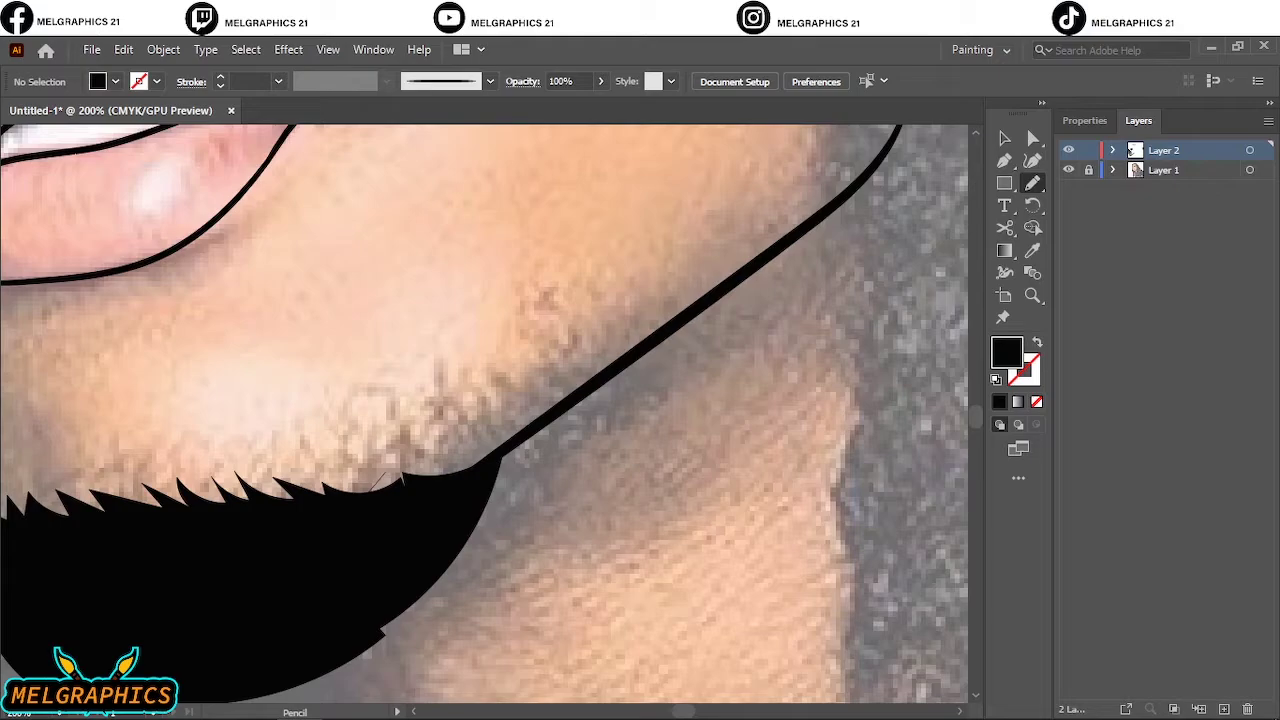
left_click_drag(418, 476, 685, 369)
key("ctrl+z")
left_click_drag(404, 481, 362, 518)
key("ctrl+z")
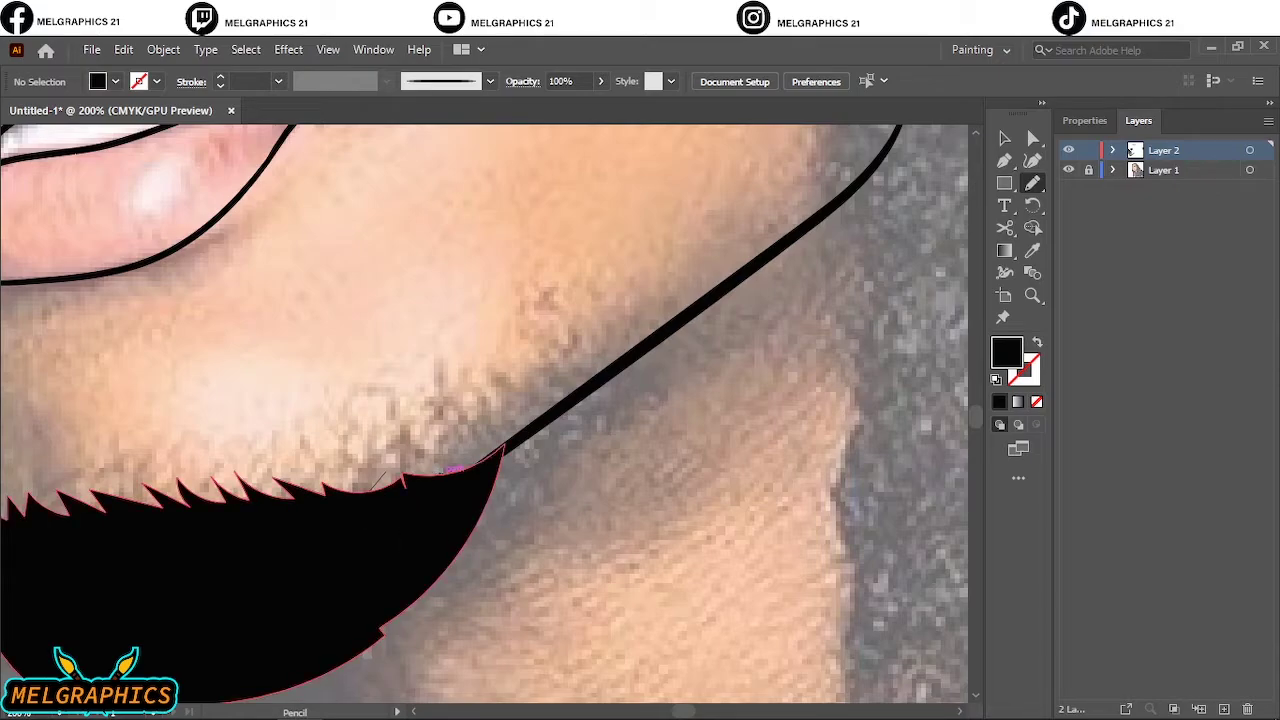
Extend the beard's right-hand end up along the jaw line with a tapered black Pencil shape with spiky hair tips.
left_click_drag(386, 470, 361, 522)
left_click_drag(608, 366, 592, 394)
left_click_drag(448, 466, 448, 466)
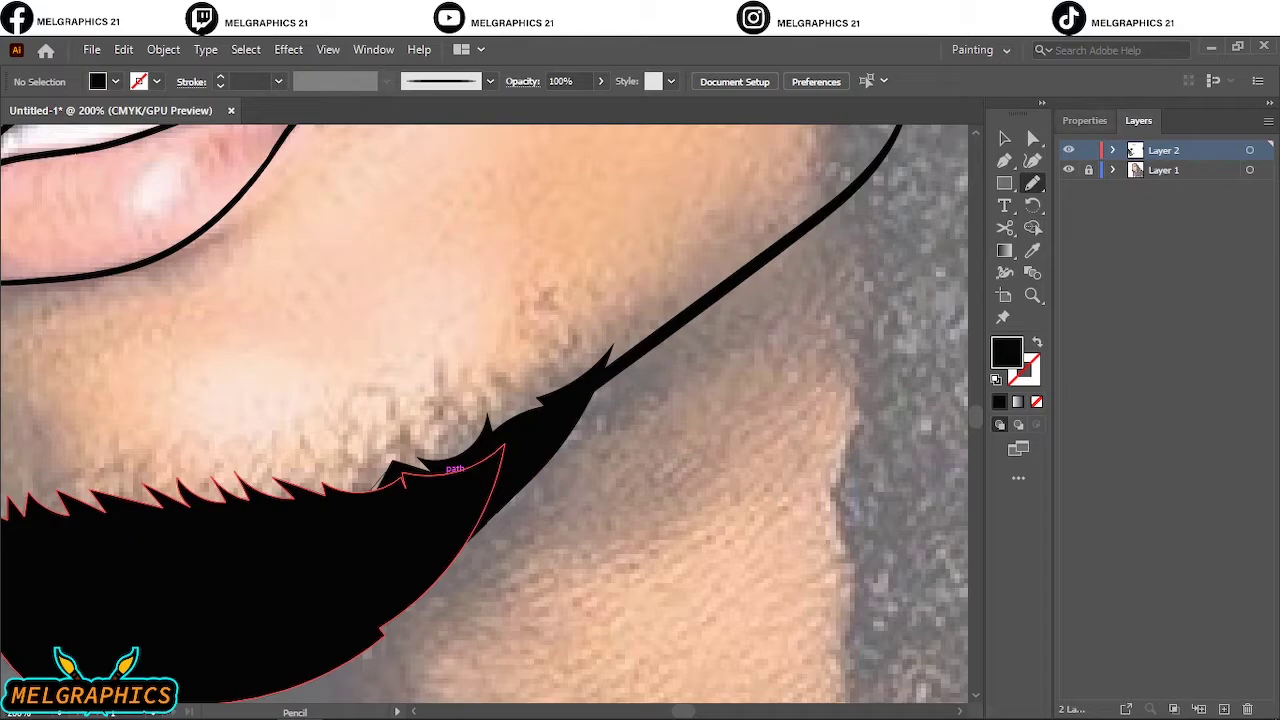
Hide the line art in Layer 2 and add a new layer between it and the photo layer.
left_click(1069, 150)
scroll(484, 414, "left", 4)
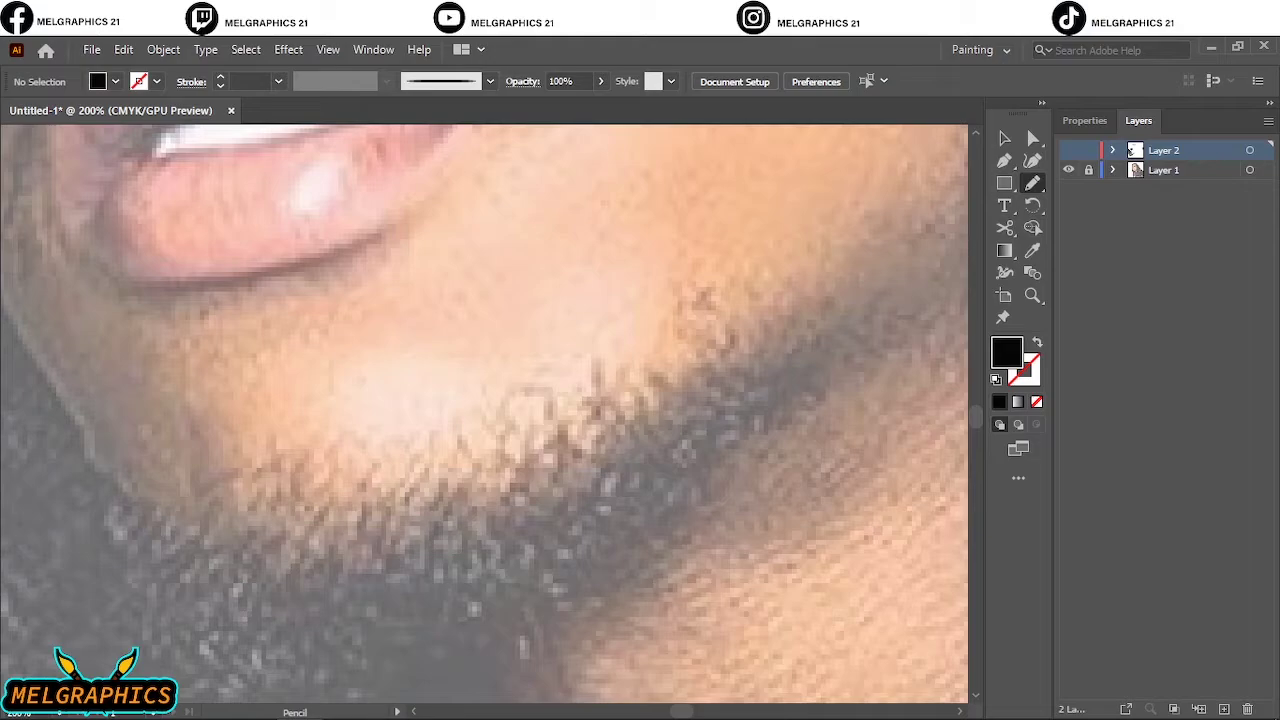
key("ctrl+l")
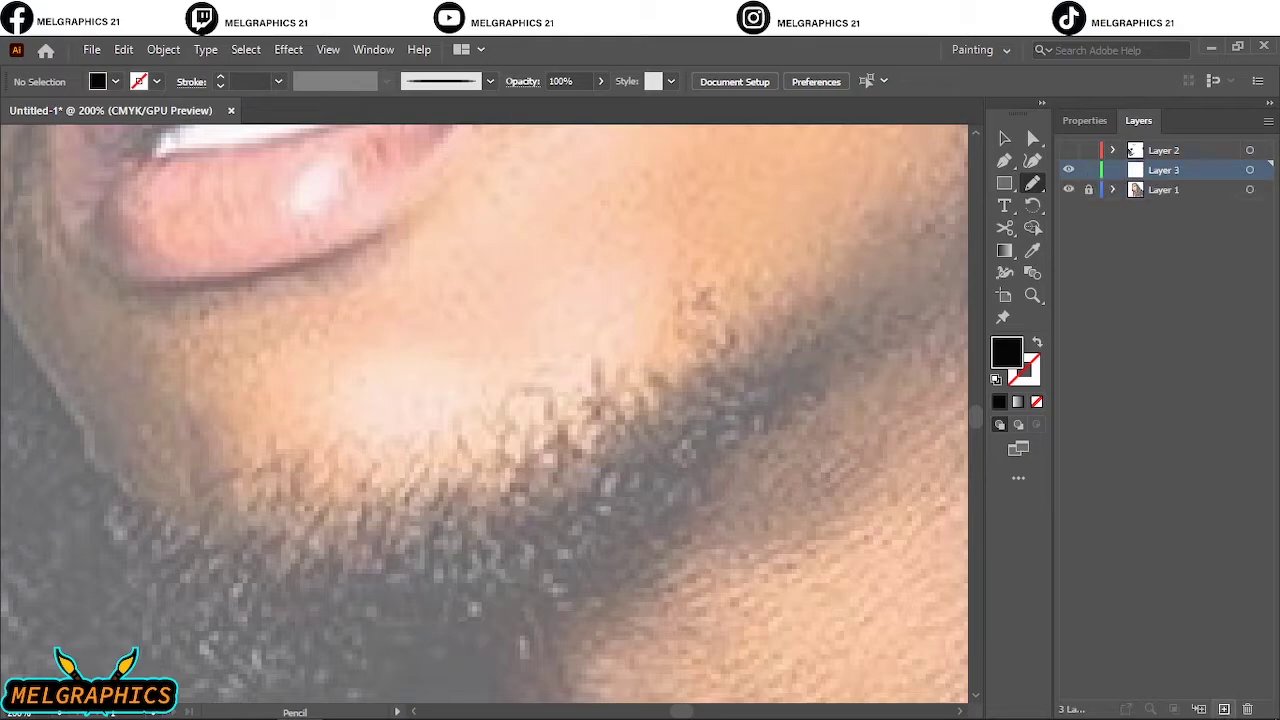
left_click_drag(725, 368, 430, 500)
mouse_move(258, 493)
left_mouse_down()
mouse_move(127, 521)
mouse_move(125, 568)
mouse_move(182, 680)
mouse_move(217, 702)
mouse_move(456, 679)
mouse_move(681, 562)
mouse_move(800, 427)
mouse_move(907, 260)
mouse_move(727, 366)
left_mouse_up()
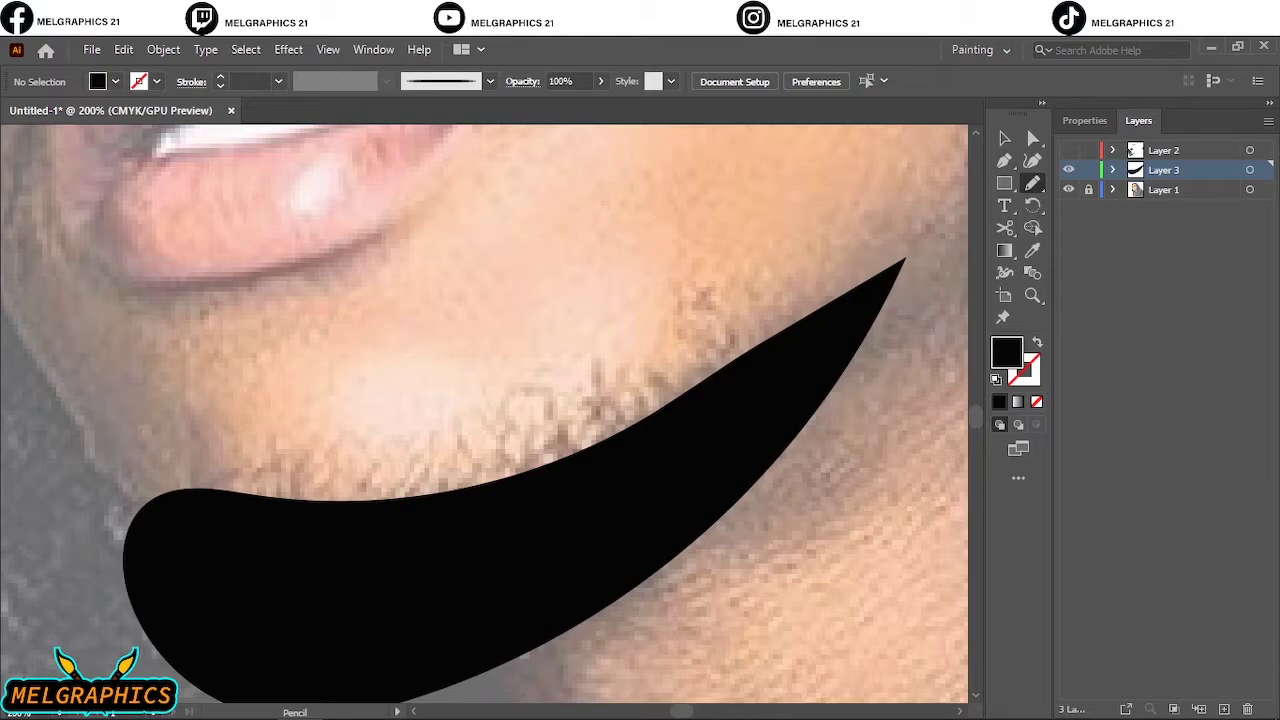
left_click_drag(866, 274, 782, 326)
mouse_move(593, 414)
left_mouse_down()
mouse_move(438, 501)
mouse_move(397, 487)
mouse_move(300, 513)
mouse_move(403, 554)
mouse_move(610, 508)
mouse_move(755, 397)
mouse_move(840, 305)
left_mouse_up()
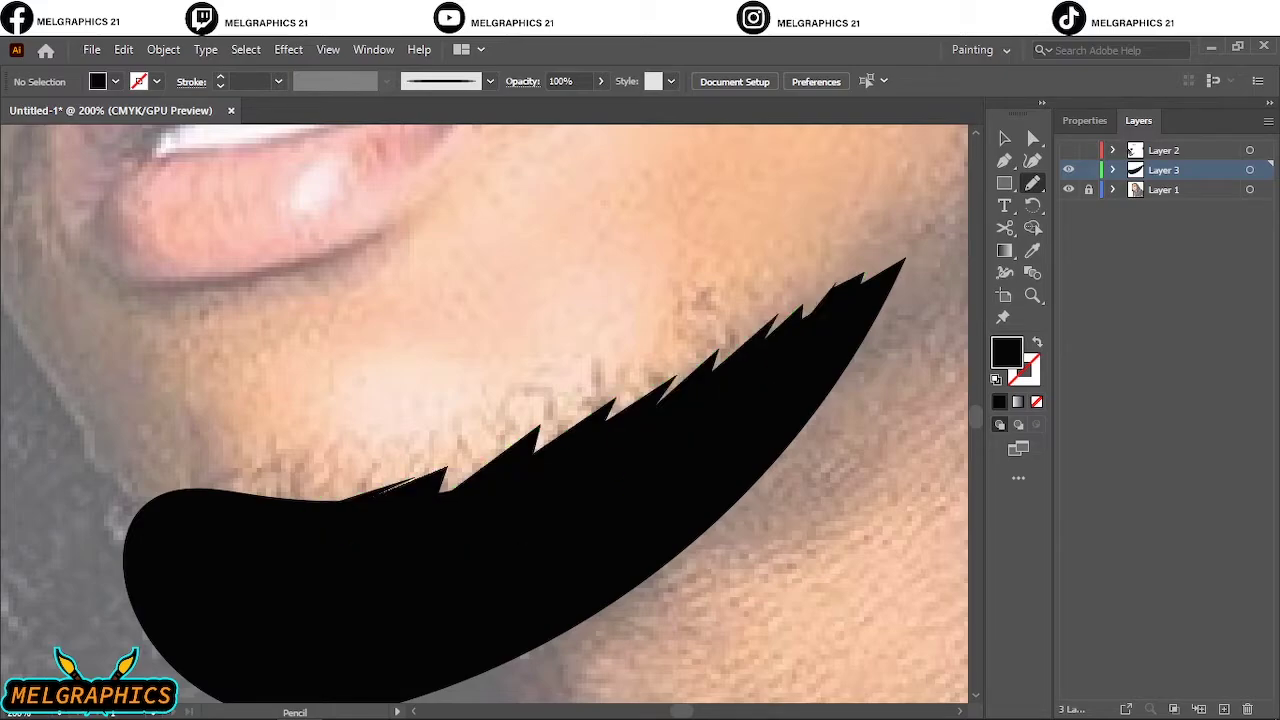
mouse_move(866, 290)
left_mouse_down()
mouse_move(878, 288)
mouse_move(836, 395)
mouse_move(800, 444)
mouse_move(645, 560)
mouse_move(852, 348)
mouse_move(876, 296)
left_mouse_up()
key("ctrl+z")
key("ctrl+z")
key("ctrl+z")
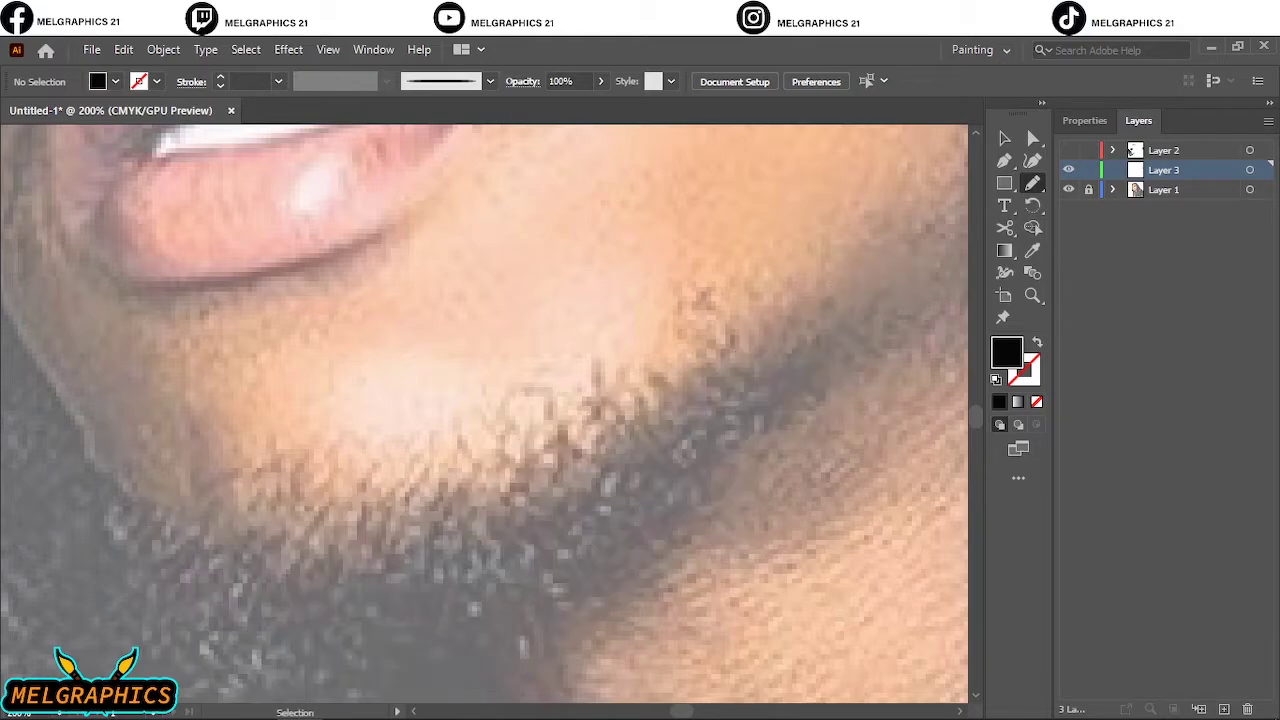
key("ctrl+z")
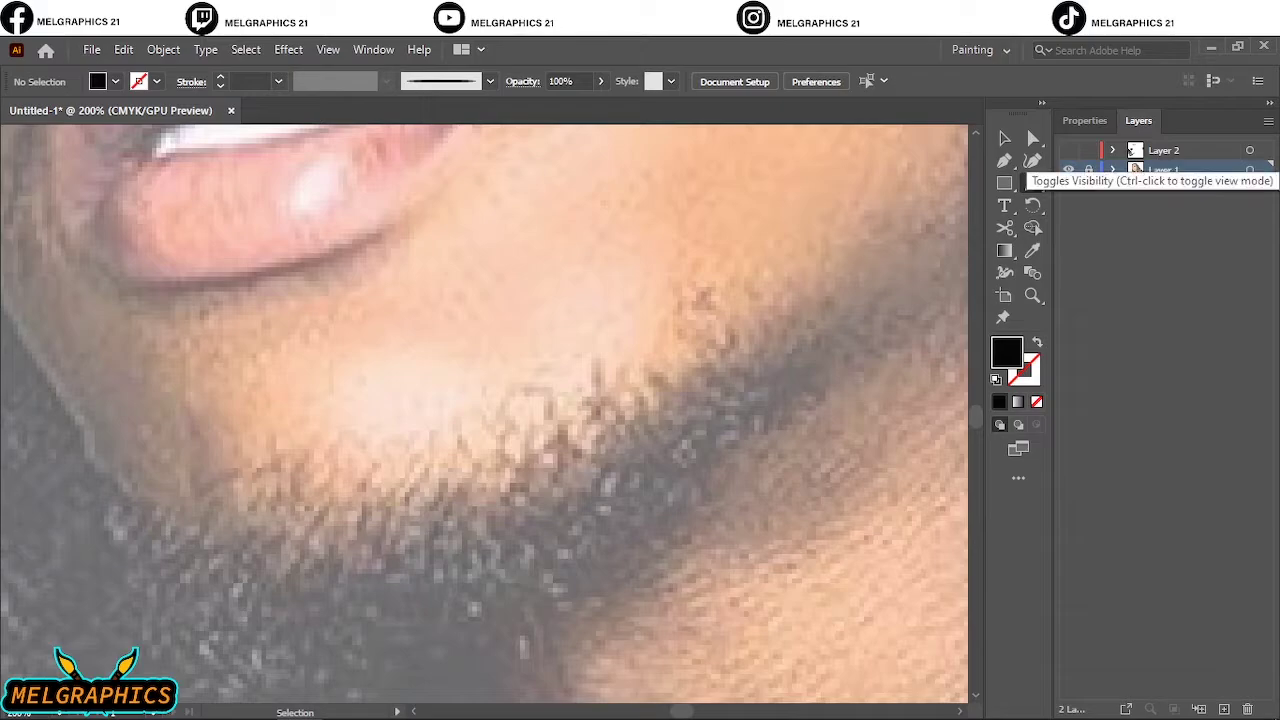
Show the line art in Layer 2 again and toggle its visibility to compare the beard with the photo.
left_click(1068, 150)
scroll(484, 413, "down", 3)
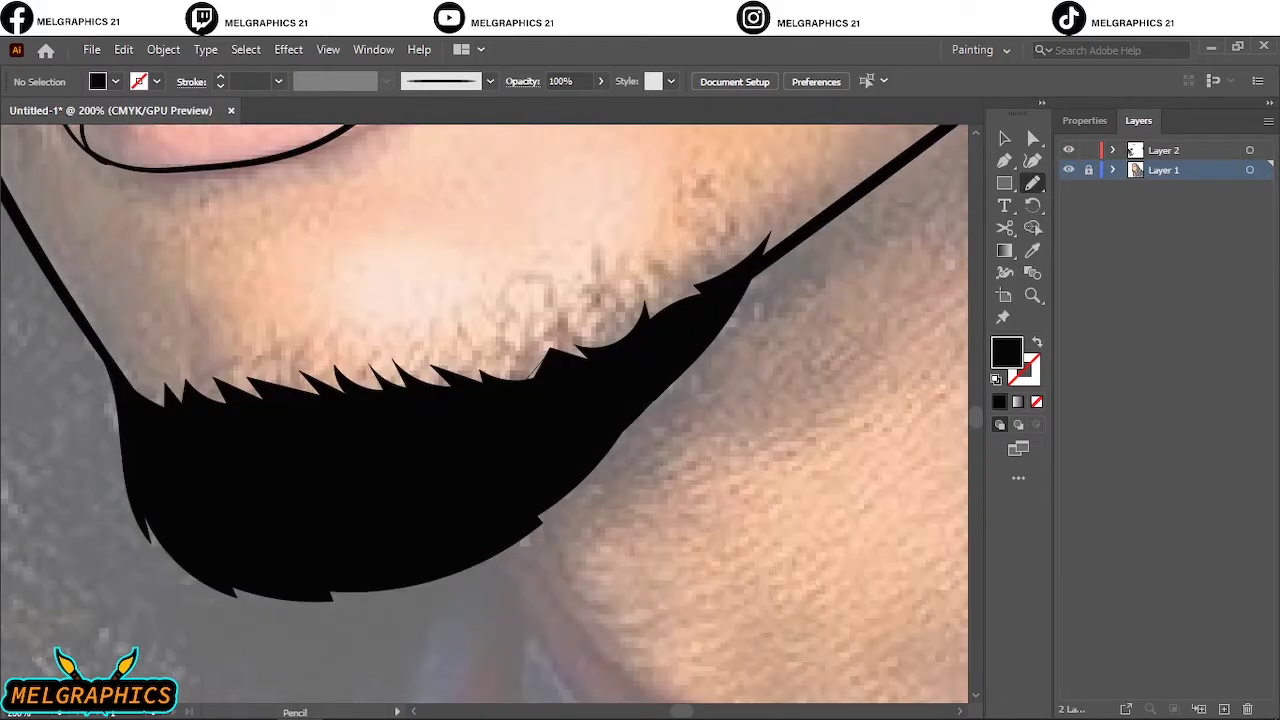
scroll(554, 506, "up", 1)
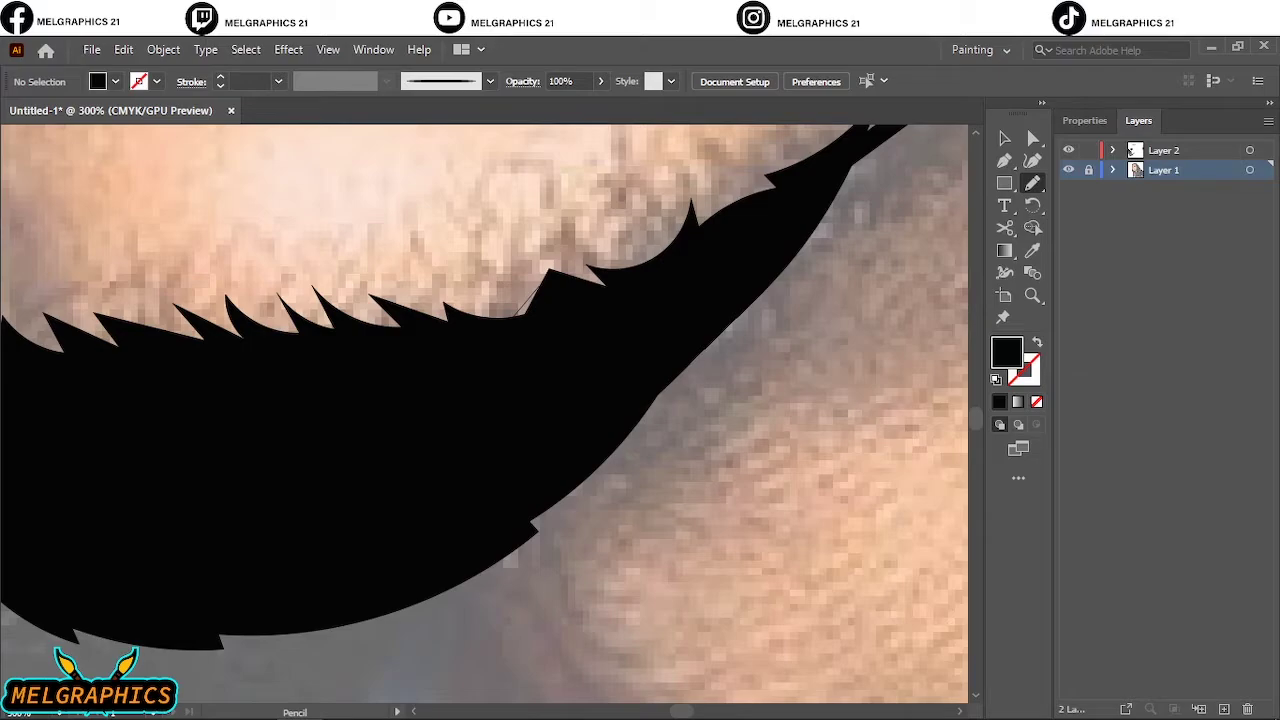
mouse_move(200, 620)
left_mouse_down()
mouse_move(332, 628)
mouse_move(450, 601)
left_mouse_up()
left_click_drag(514, 541, 540, 531)
mouse_move(772, 262)
left_mouse_down()
mouse_move(640, 387)
mouse_move(357, 567)
mouse_move(250, 604)
left_mouse_up()
left_click(1068, 150)
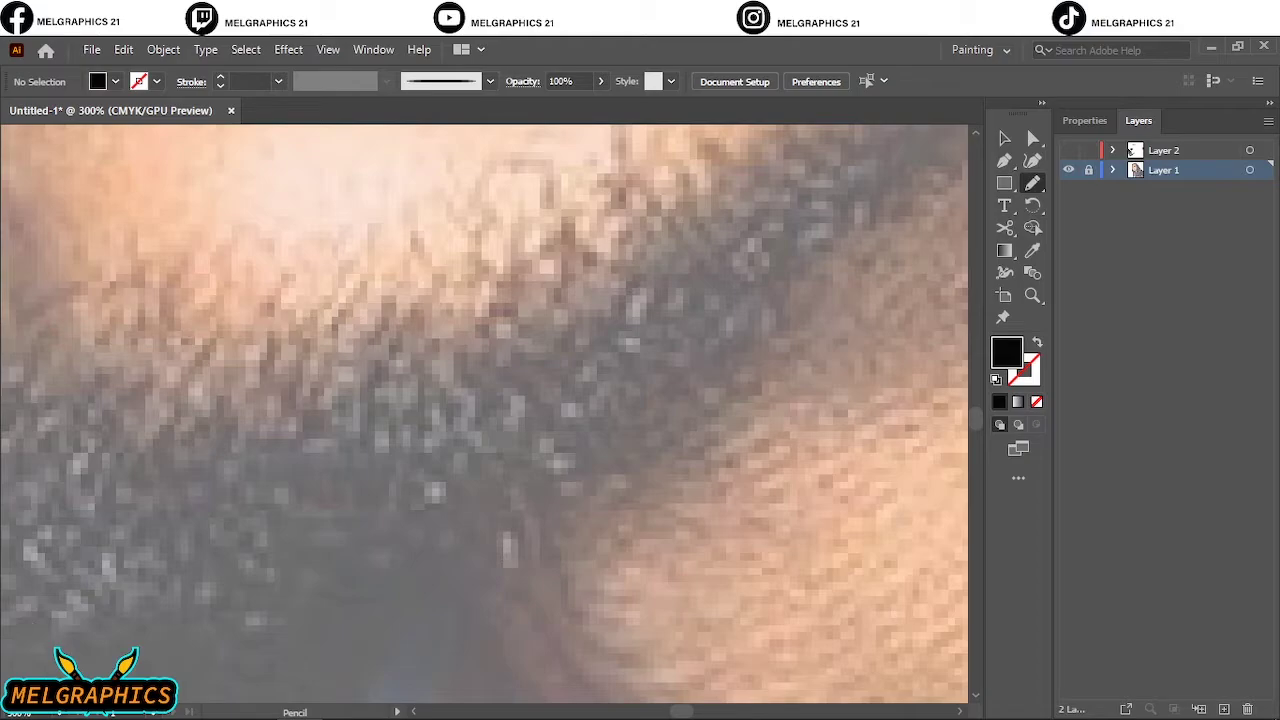
left_click(1068, 150)
Hide the reference photo in Layer 1 to review the whole face line art with the beard, and show it again.
scroll(673, 377, "down", 4)
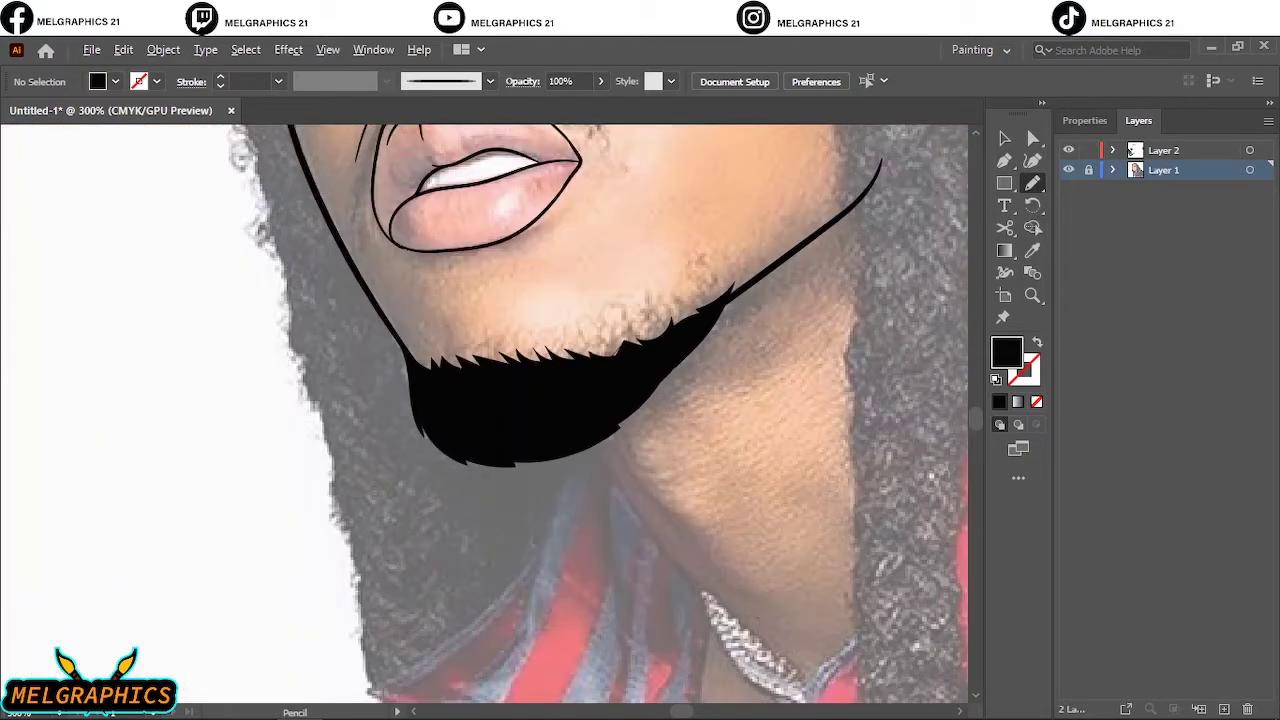
scroll(673, 377, "right", 6)
scroll(675, 376, "up", 6)
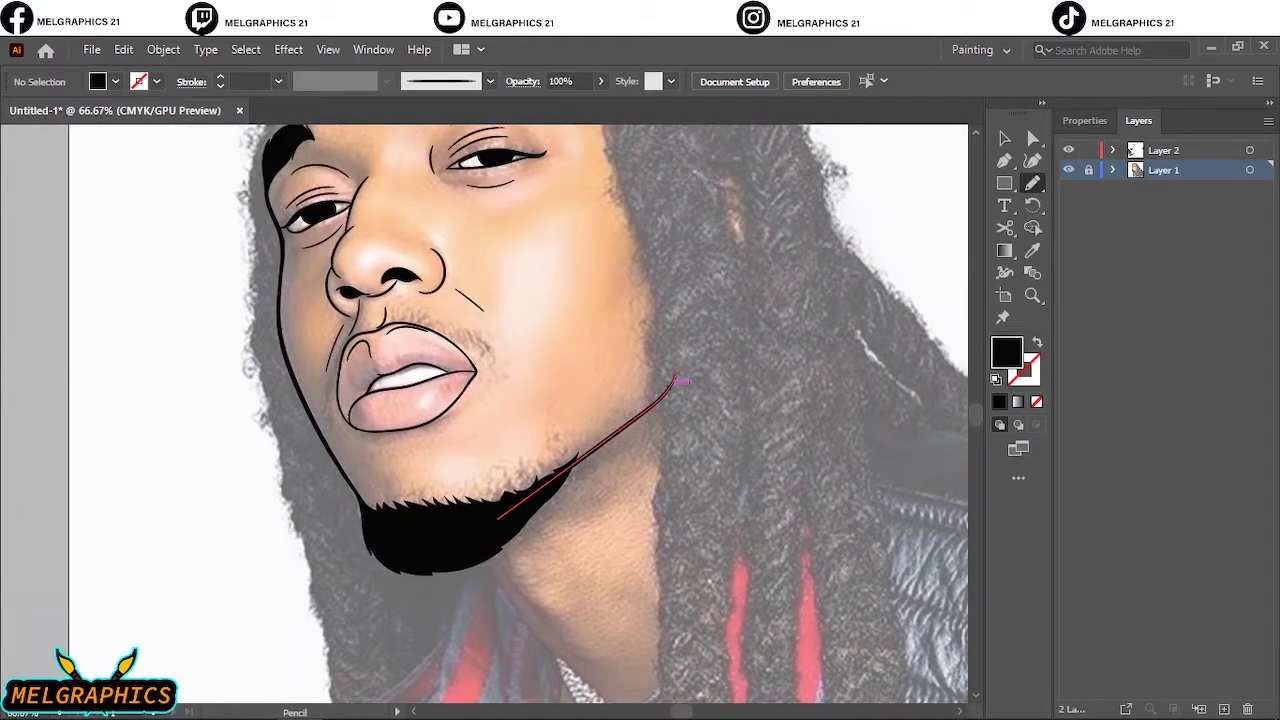
left_click(1068, 170)
scroll(520, 413, "up", 6)
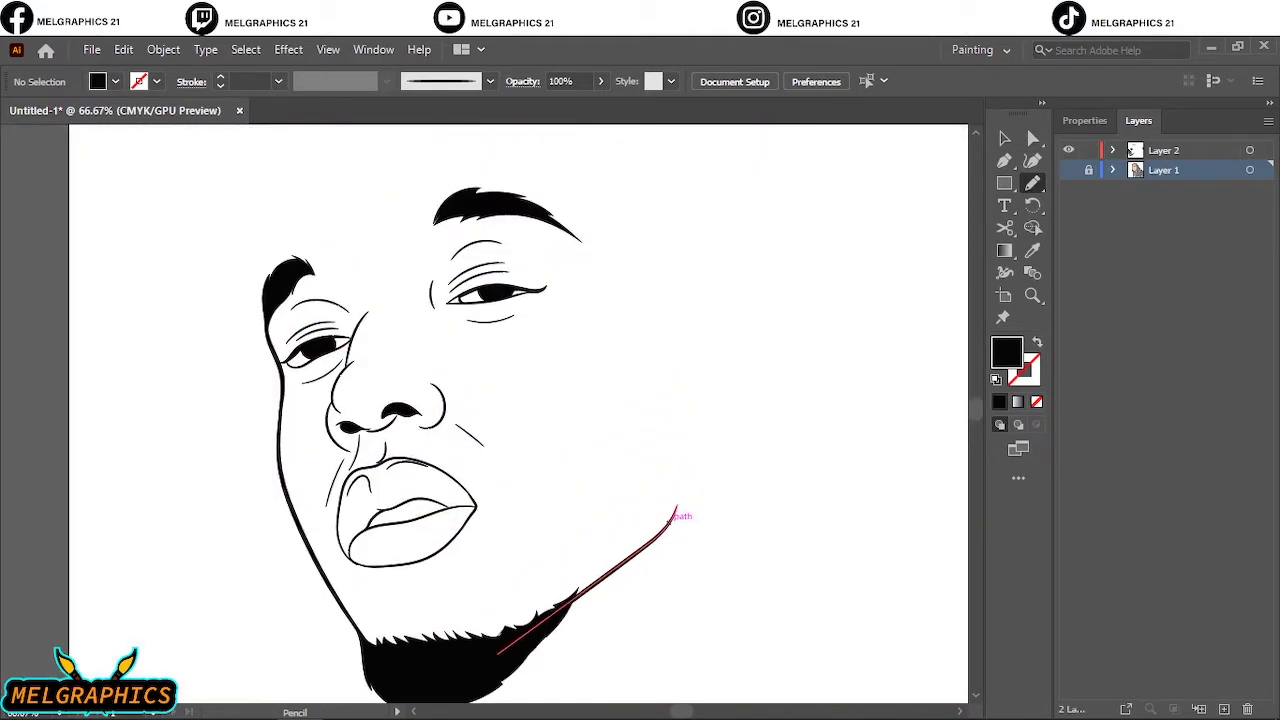
scroll(534, 339, "down", 2)
scroll(568, 337, "up", 1)
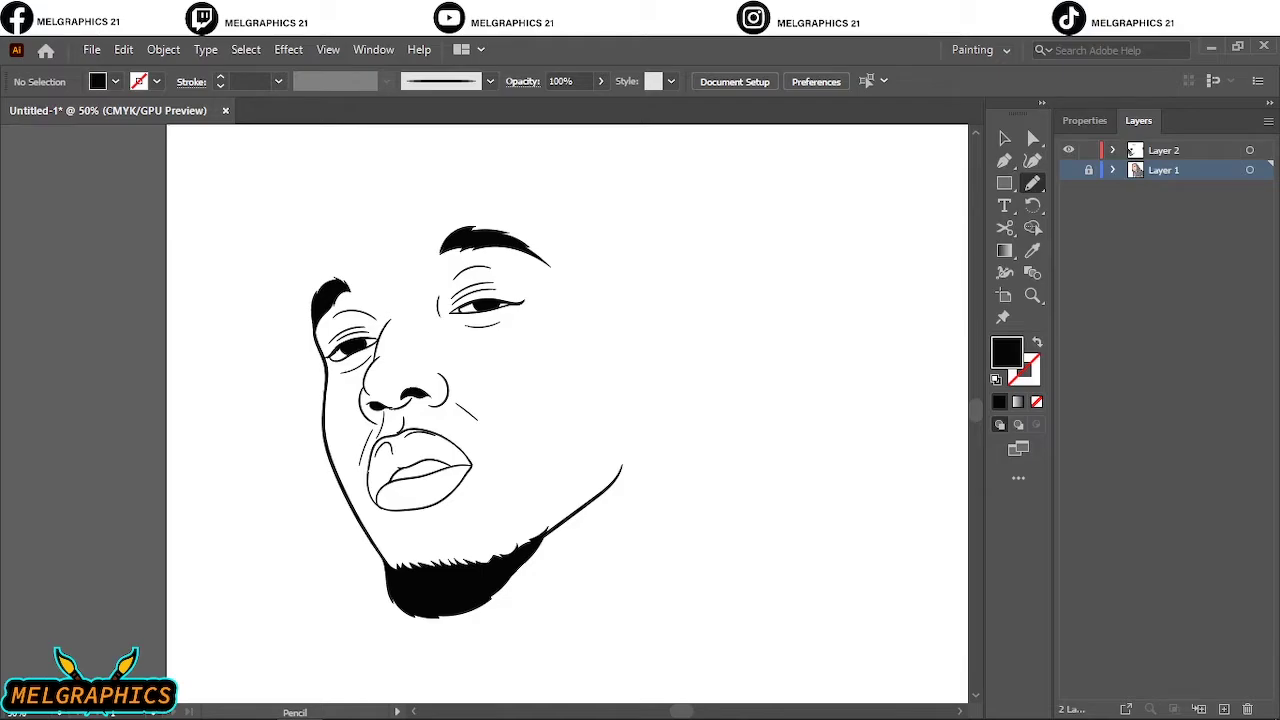
left_click(1068, 170)
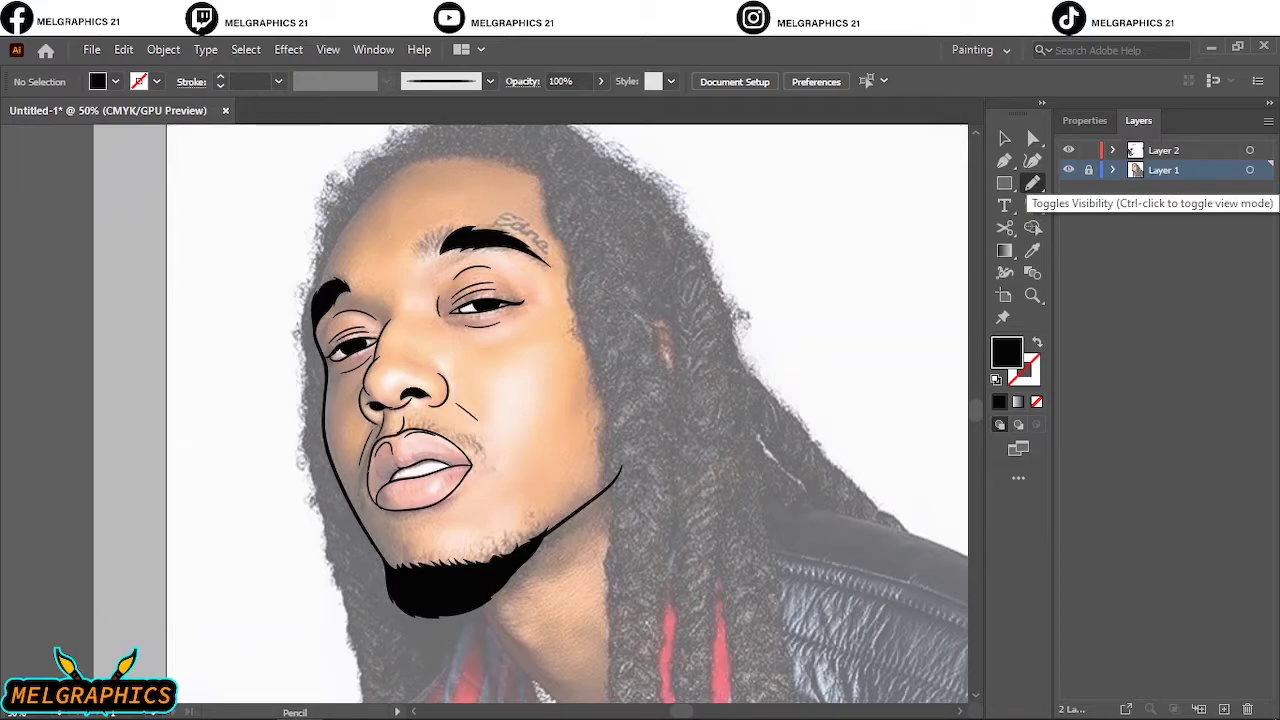
left_click(1068, 170)
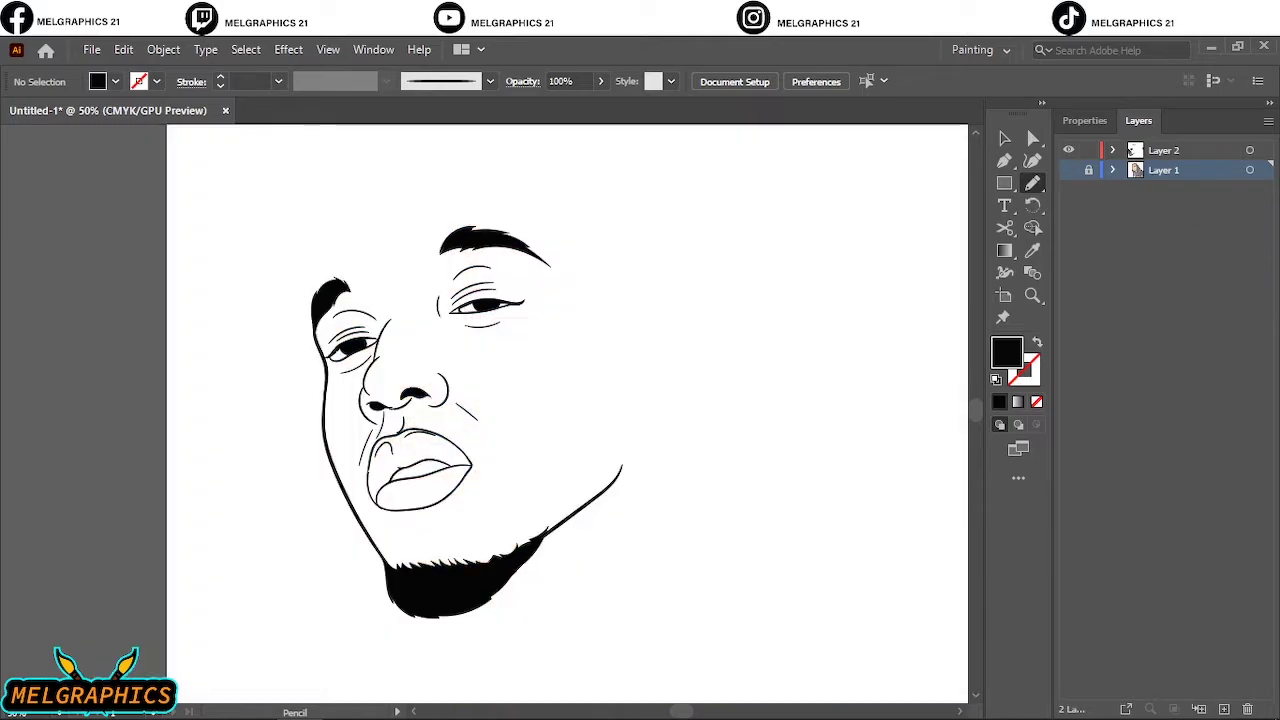
left_click(1068, 170)
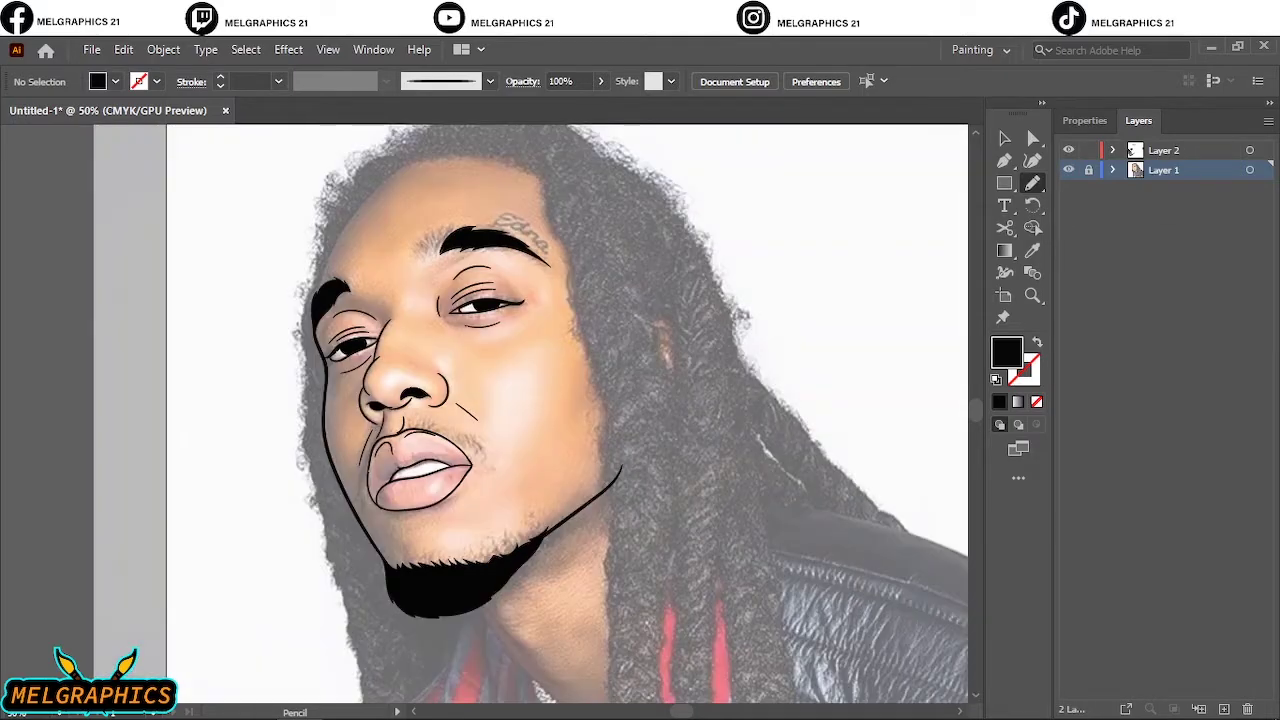
Make Layer 2 active and draw a solid black Pencil shape for the hair along the forehead's left side, tapering down to the left eyebrow.
scroll(530, 410, "up", 2)
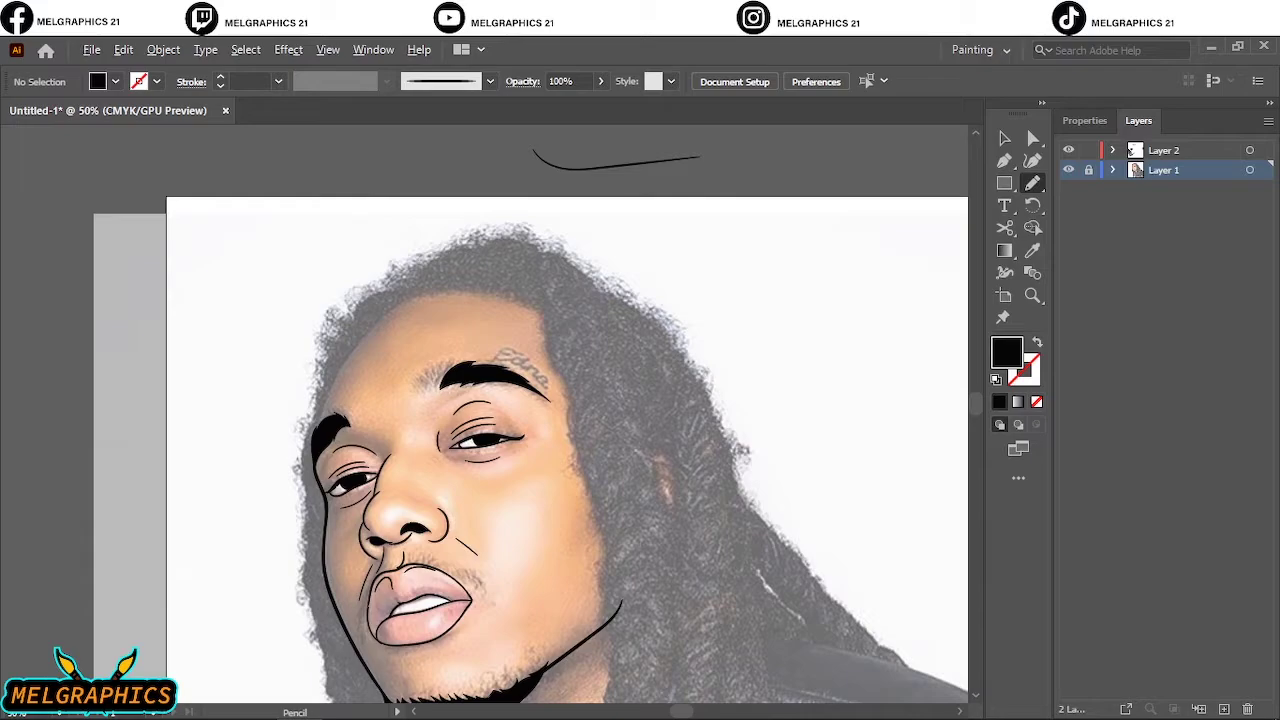
scroll(311, 415, "up", 3)
scroll(311, 415, "up", 2)
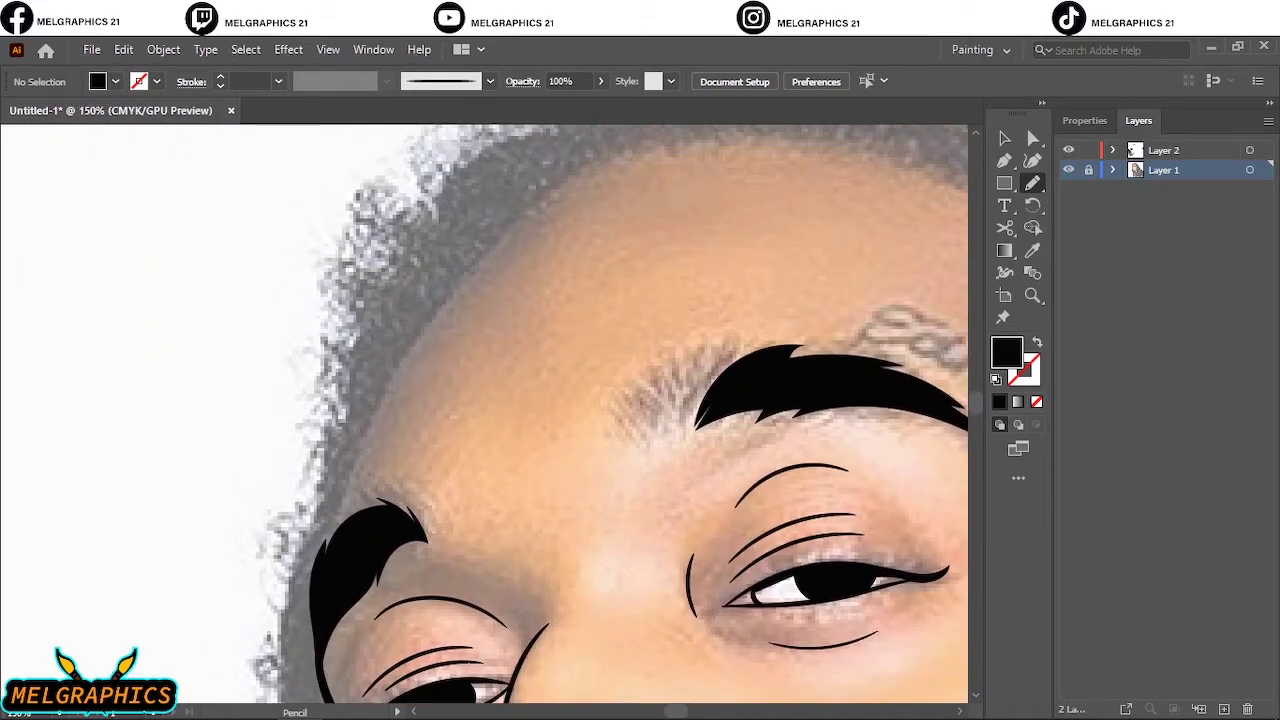
left_click(1130, 150)
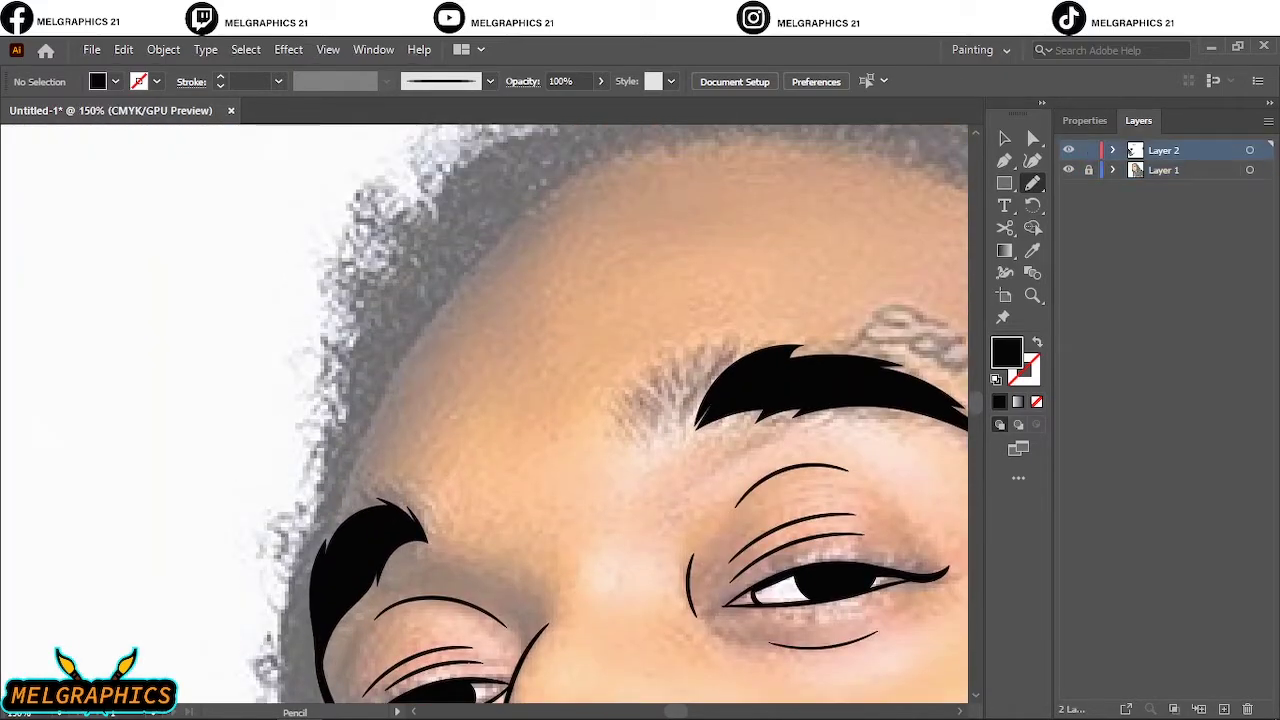
left_click(1150, 290)
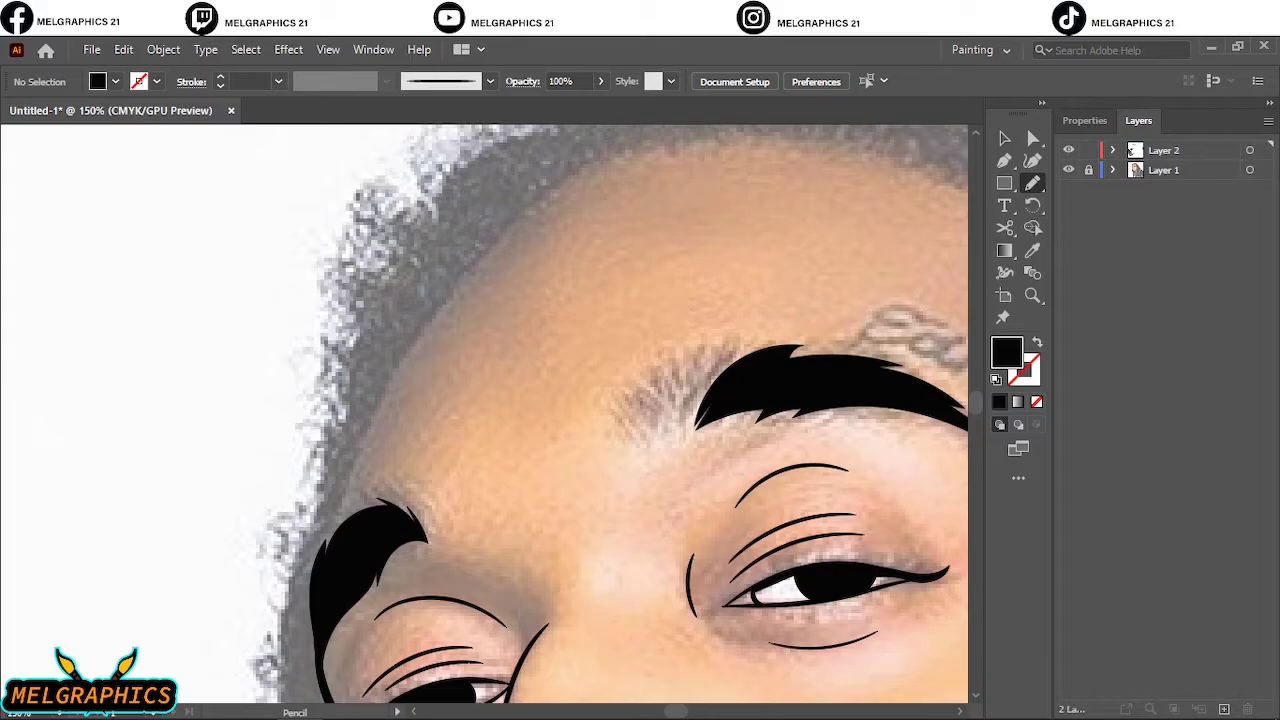
left_click(1165, 170)
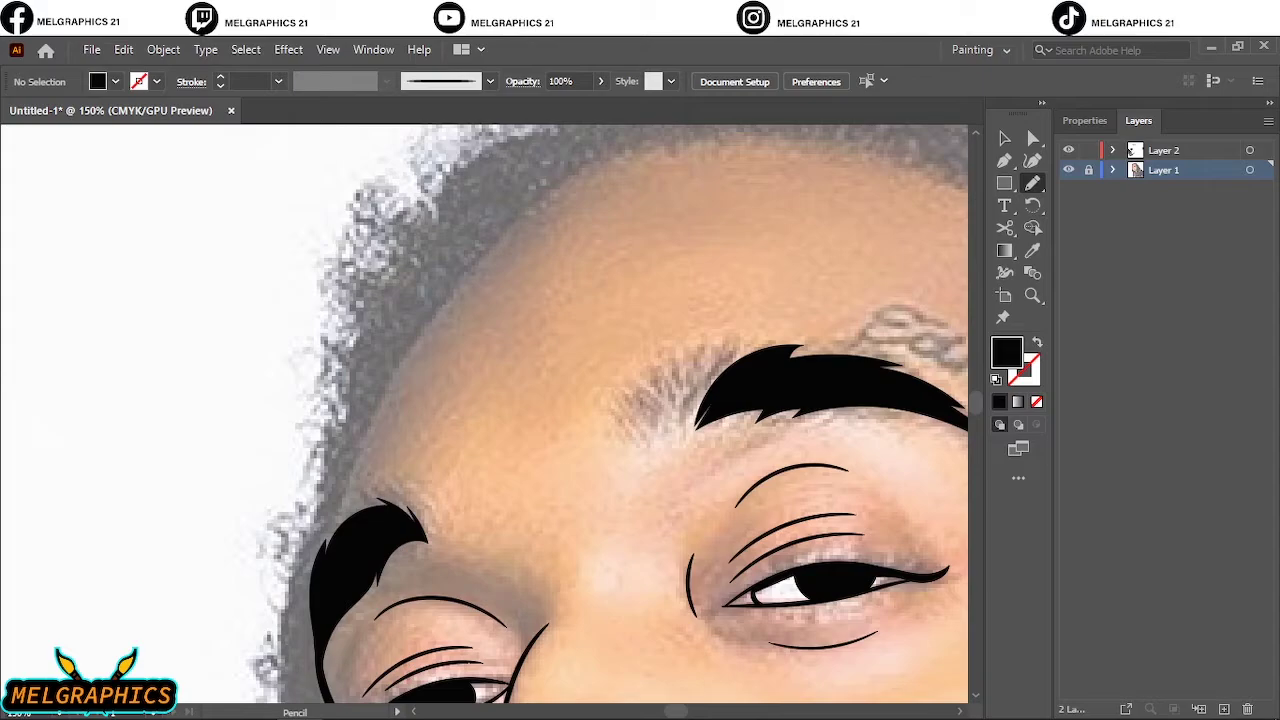
left_click_drag(650, 290, 520, 360)
left_click_drag(590, 242, 589, 262)
mouse_move(692, 233)
left_mouse_down()
mouse_move(656, 254)
mouse_move(690, 236)
left_mouse_up()
left_click(1130, 150)
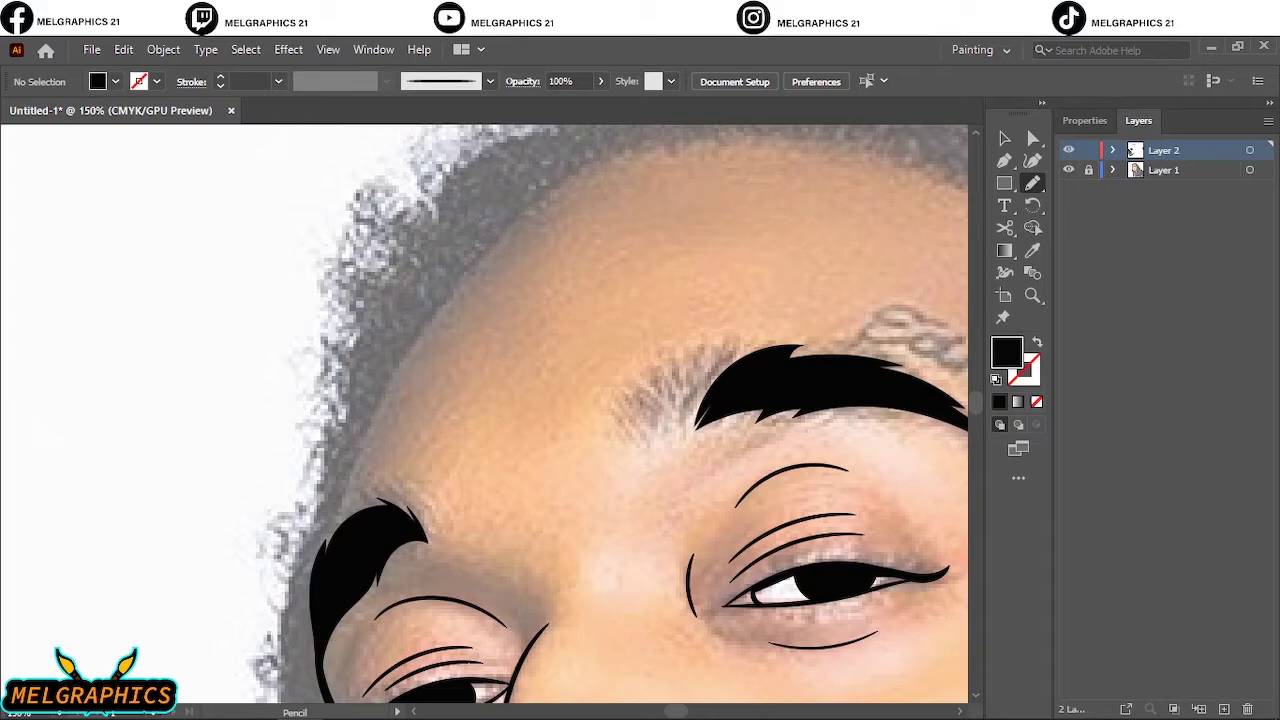
scroll(607, 413, "up", 2)
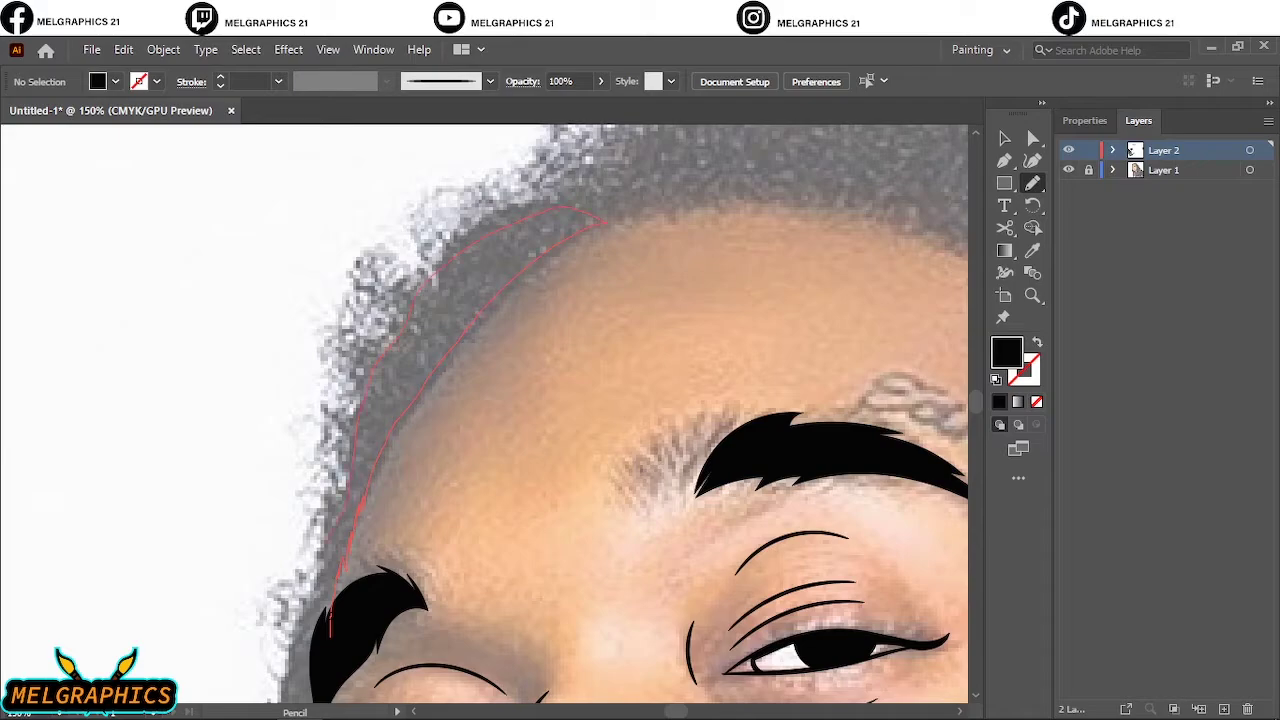
mouse_move(330, 625)
left_mouse_down()
mouse_move(312, 575)
mouse_move(322, 664)
left_mouse_up()
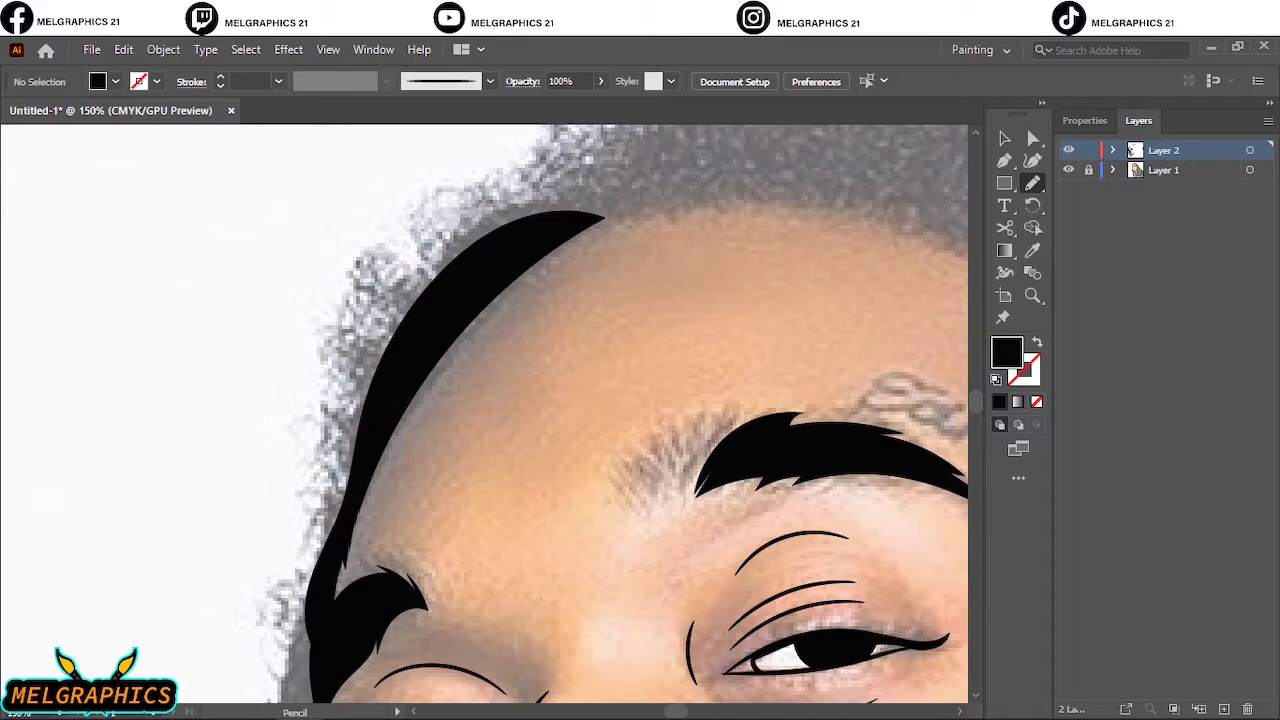
Add small spiky black hair tips along the forehead-side edge of the new hair shape with the Pencil tool.
left_click_drag(358, 510, 375, 466)
left_click_drag(481, 312, 483, 310)
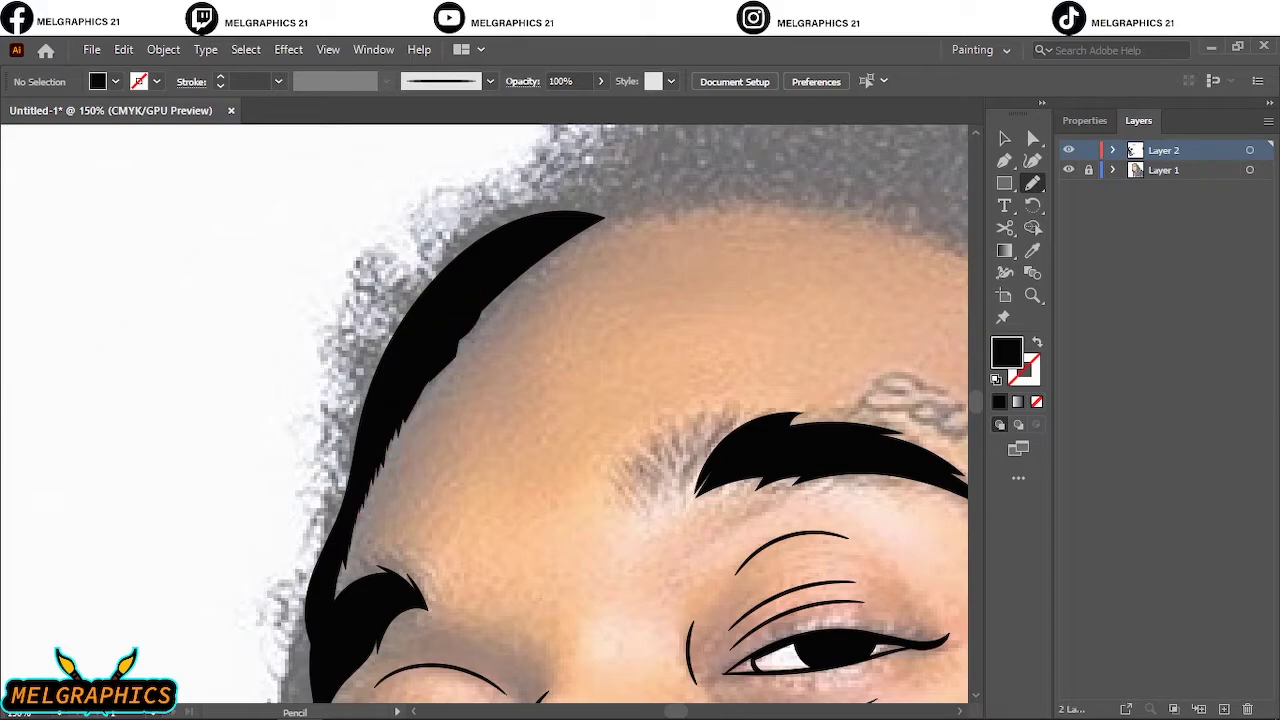
left_click_drag(440, 374, 472, 322)
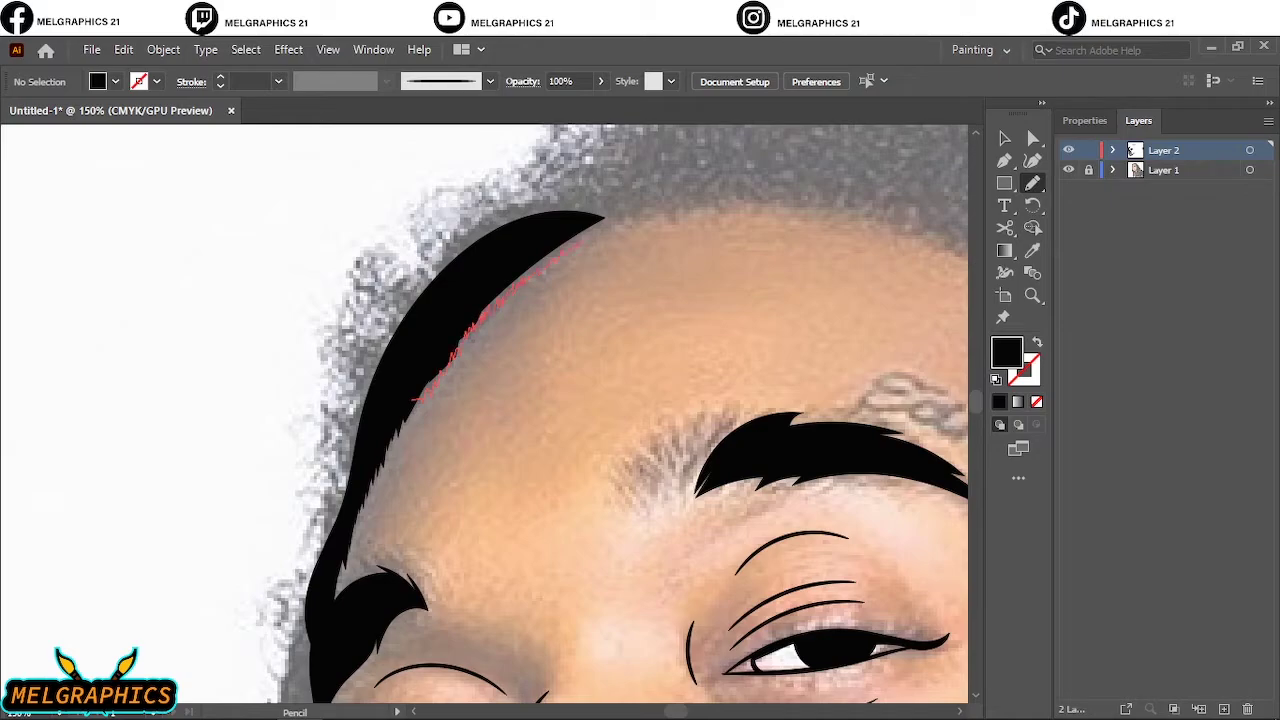
left_click_drag(600, 226, 604, 217)
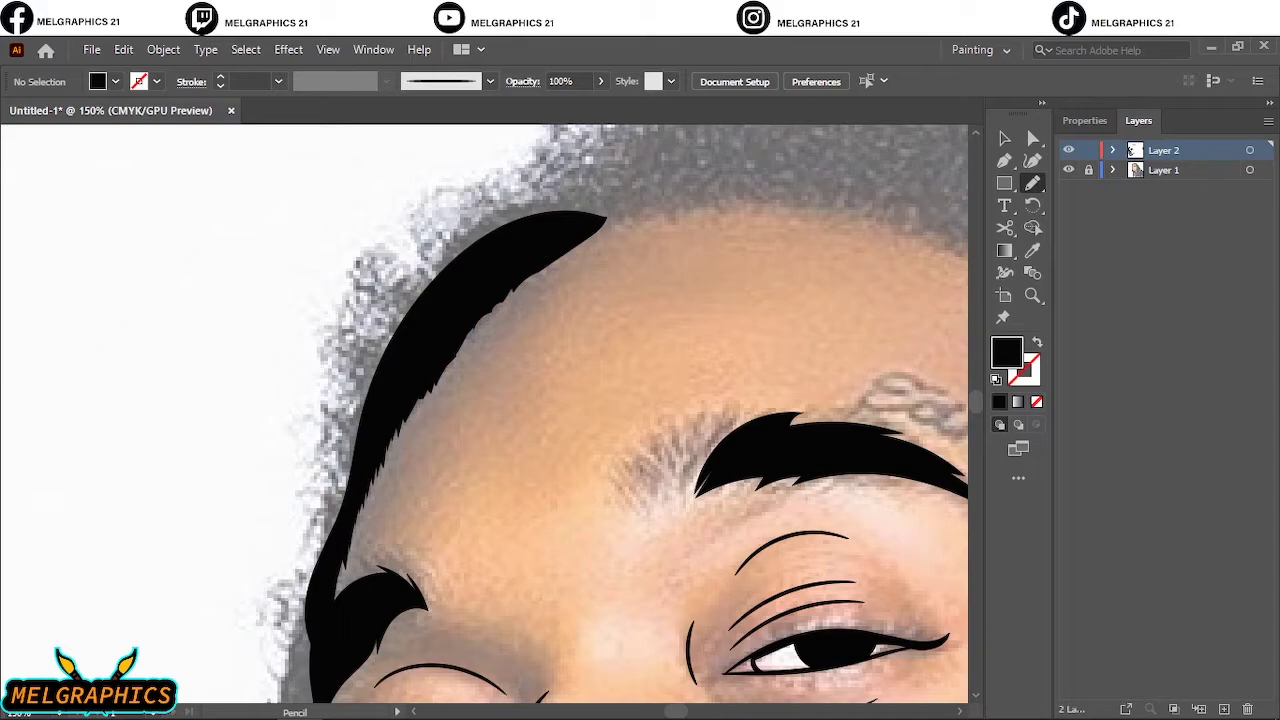
Thicken the hair shape's outer edge with another solid black Pencil shape, following the hair above the left eyebrow.
left_click_drag(316, 586, 334, 530)
left_click_drag(411, 266, 463, 229)
mouse_move(564, 207)
left_mouse_down()
mouse_move(441, 317)
mouse_move(318, 582)
left_mouse_up()
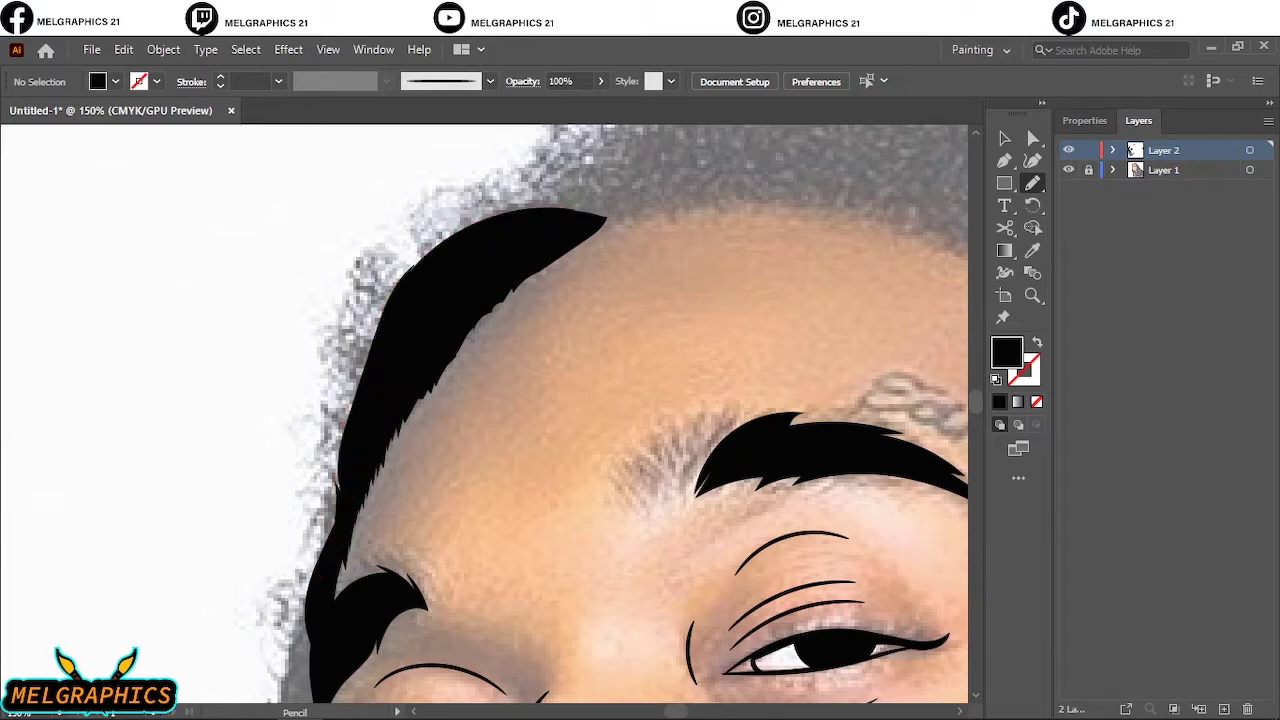
Extend the hair down the face's left side with a solid black Pencil shape running from the left eyebrow to the cheek.
scroll(484, 414, "up", 3)
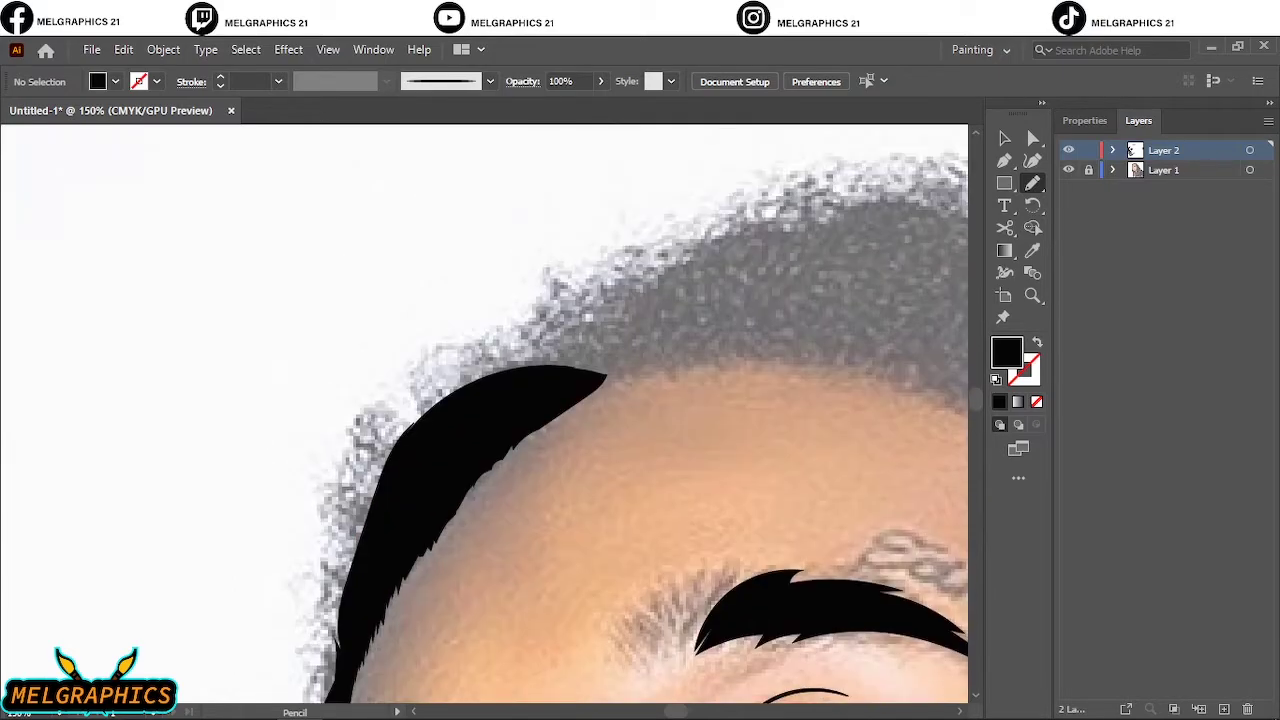
scroll(484, 414, "left", 4)
scroll(484, 414, "down", 11)
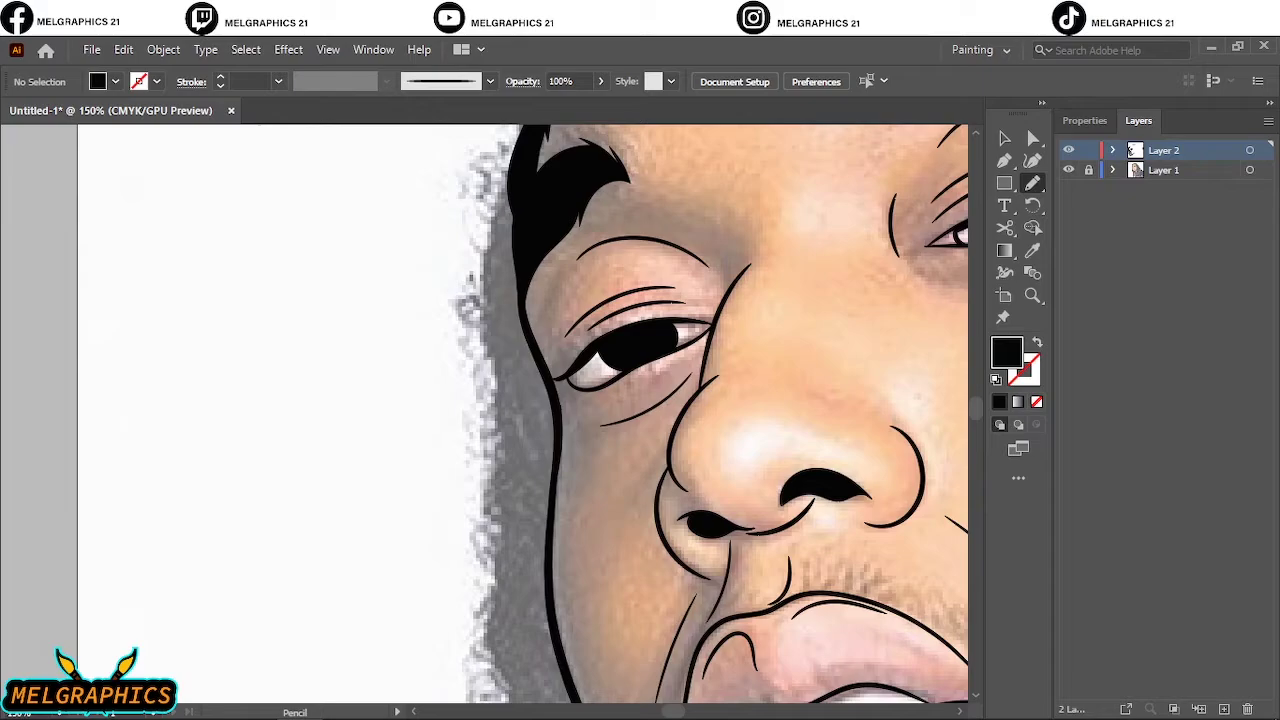
left_click_drag(510, 205, 484, 340)
left_click_drag(492, 505, 487, 356)
mouse_move(517, 155)
left_mouse_down()
mouse_move(523, 197)
mouse_move(522, 312)
mouse_move(559, 445)
mouse_move(550, 598)
left_mouse_up()
left_click_drag(515, 163, 517, 156)
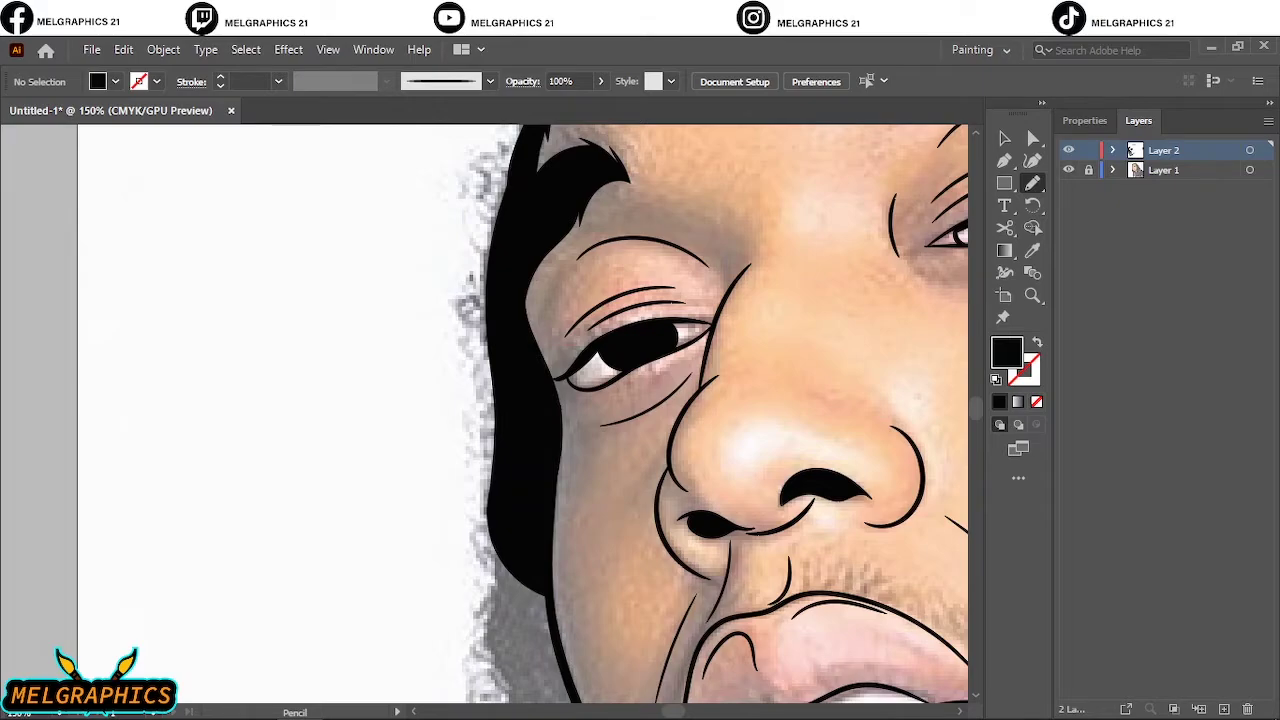
scroll(520, 410, "down", 5)
key("ctrl+minus")
key("ctrl+minus")
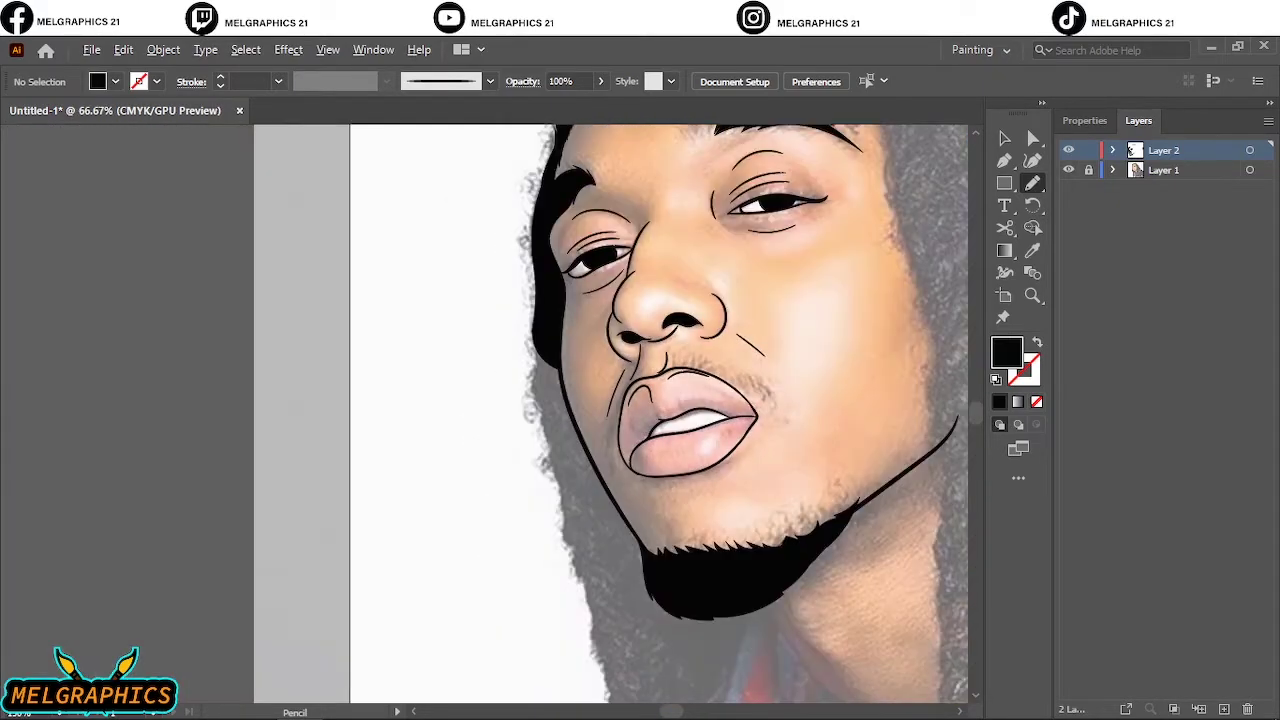
scroll(610, 413, "down", 2)
scroll(610, 413, "right", 2)
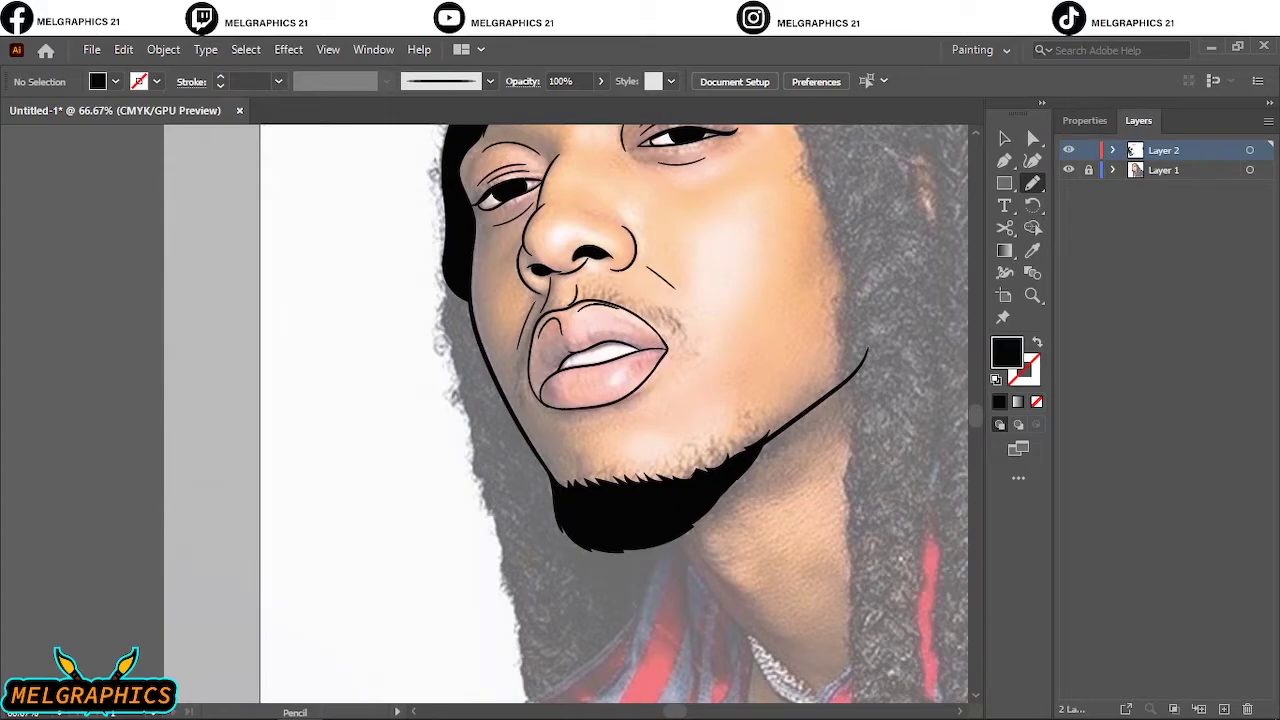
left_click_drag(448, 243, 449, 270)
left_click_drag(452, 368, 460, 385)
left_click_drag(467, 447, 489, 519)
left_click_drag(521, 667, 522, 674)
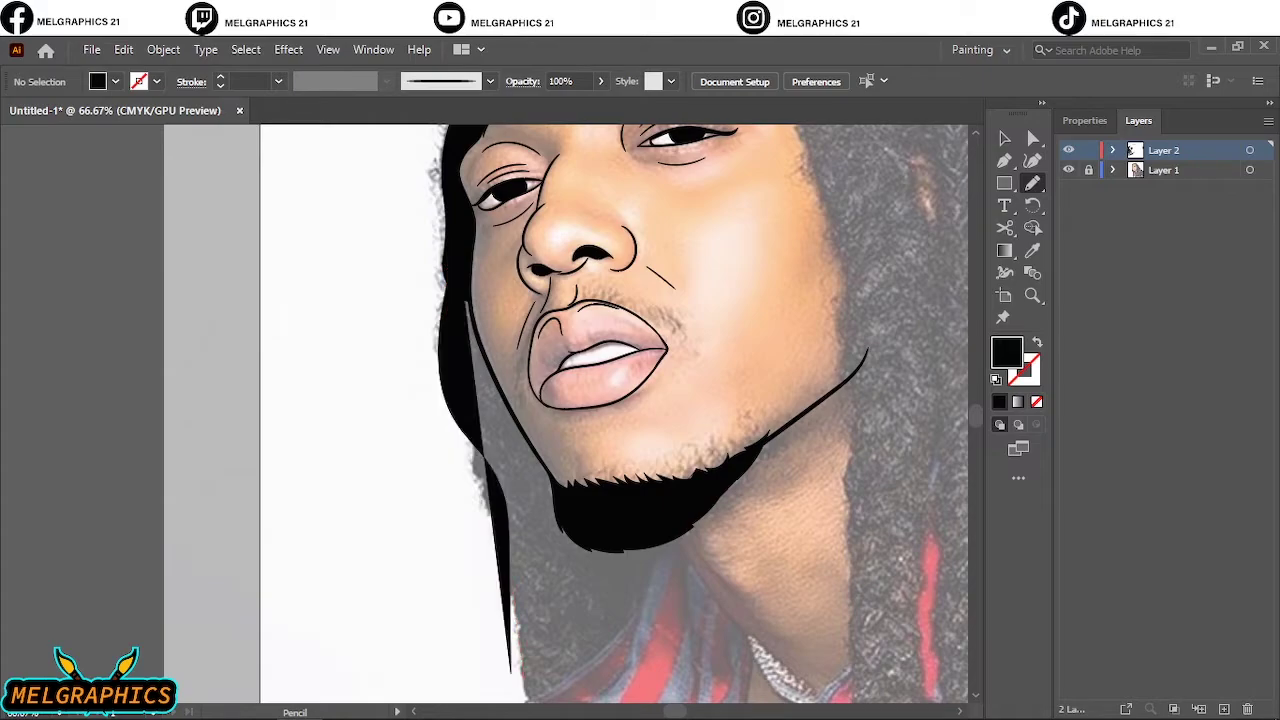
key("ctrl+z")
Fill the hair below the beard with overlapping solid black Pencil shapes, tapering down to the shirt collar.
scroll(564, 666, "up", 2)
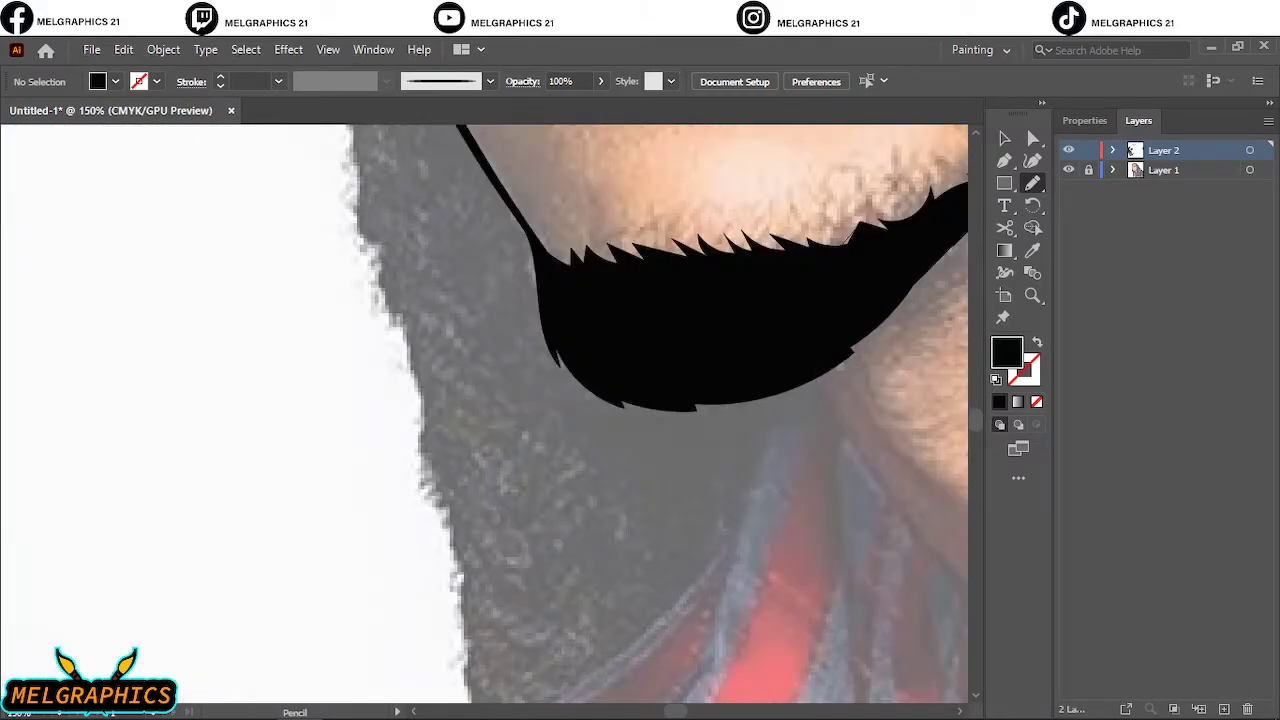
scroll(564, 666, "down", 1)
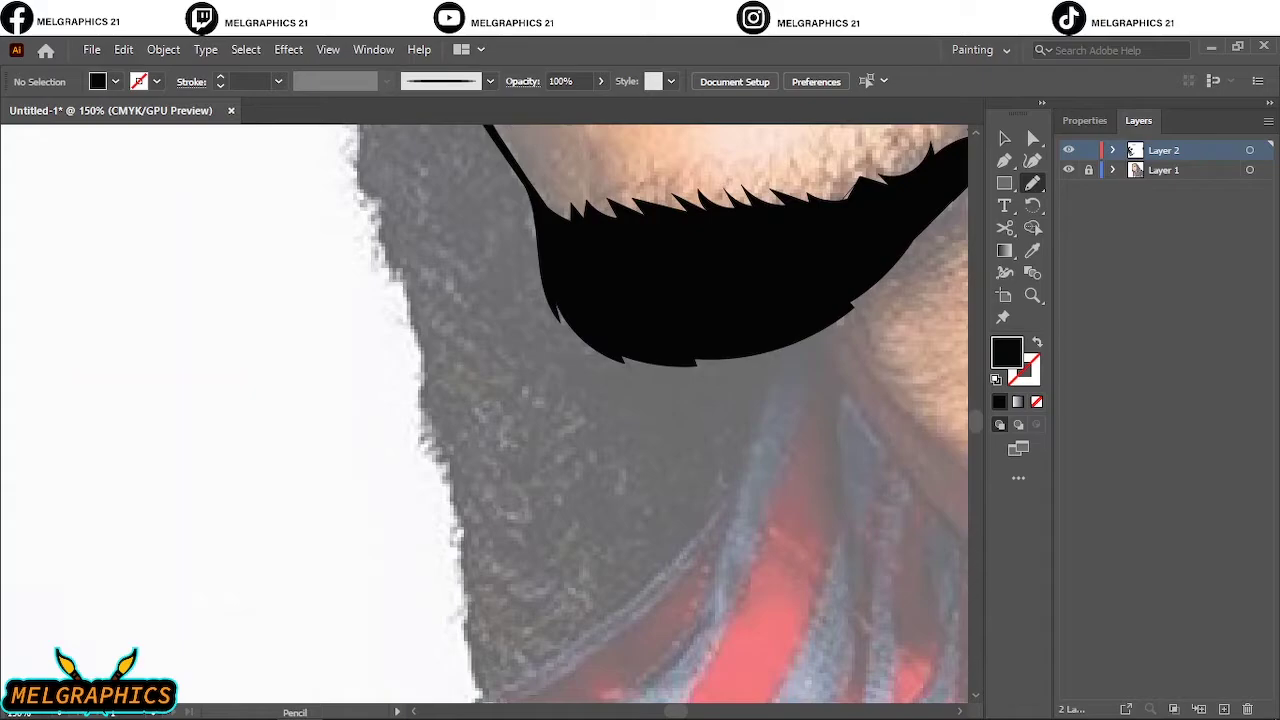
left_click_drag(552, 270, 600, 350)
mouse_move(740, 438)
left_mouse_down()
mouse_move(741, 314)
mouse_move(611, 274)
mouse_move(594, 423)
mouse_move(573, 484)
left_mouse_up()
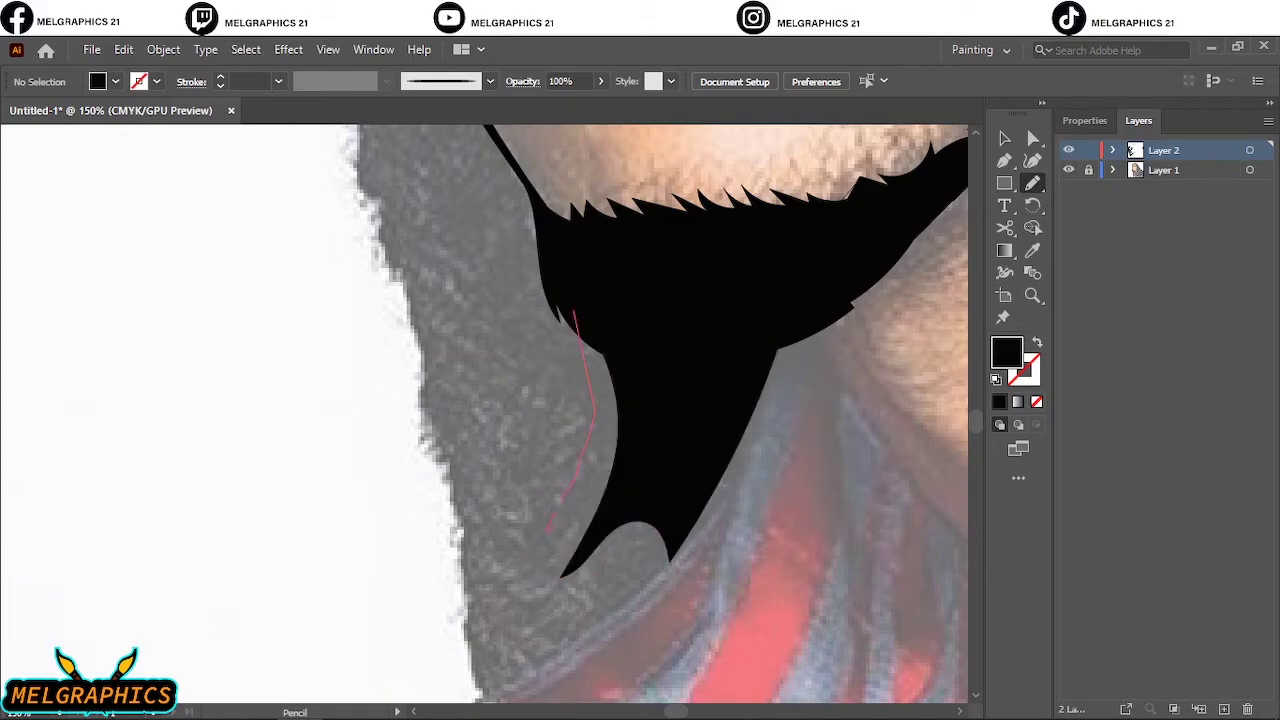
mouse_move(547, 530)
left_mouse_down()
mouse_move(617, 455)
mouse_move(644, 375)
mouse_move(578, 312)
left_mouse_up()
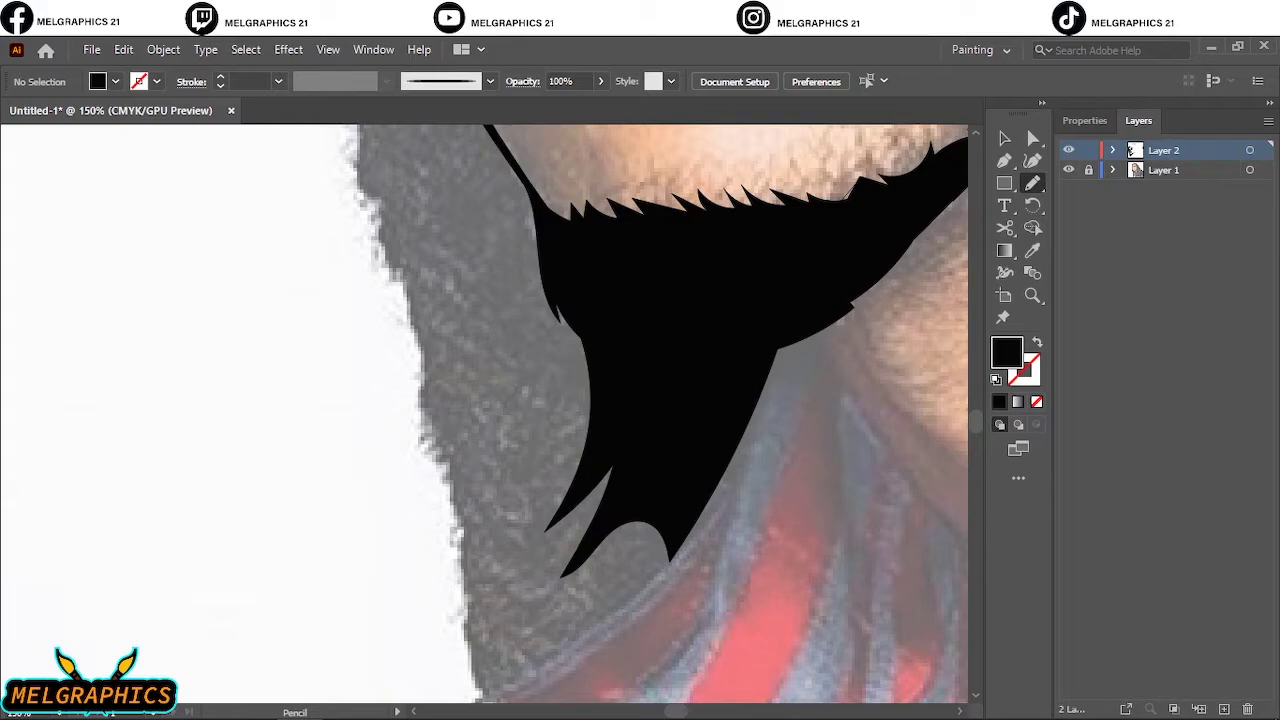
left_click_drag(766, 342, 697, 520)
mouse_move(452, 488)
left_mouse_down()
mouse_move(416, 395)
mouse_move(414, 270)
mouse_move(687, 268)
mouse_move(764, 344)
left_mouse_up()
Fill the hair beside the jaw and cheek with solid black Pencil shapes, joining the hair beside the eye to the mass below the beard.
scroll(627, 413, "up", 5)
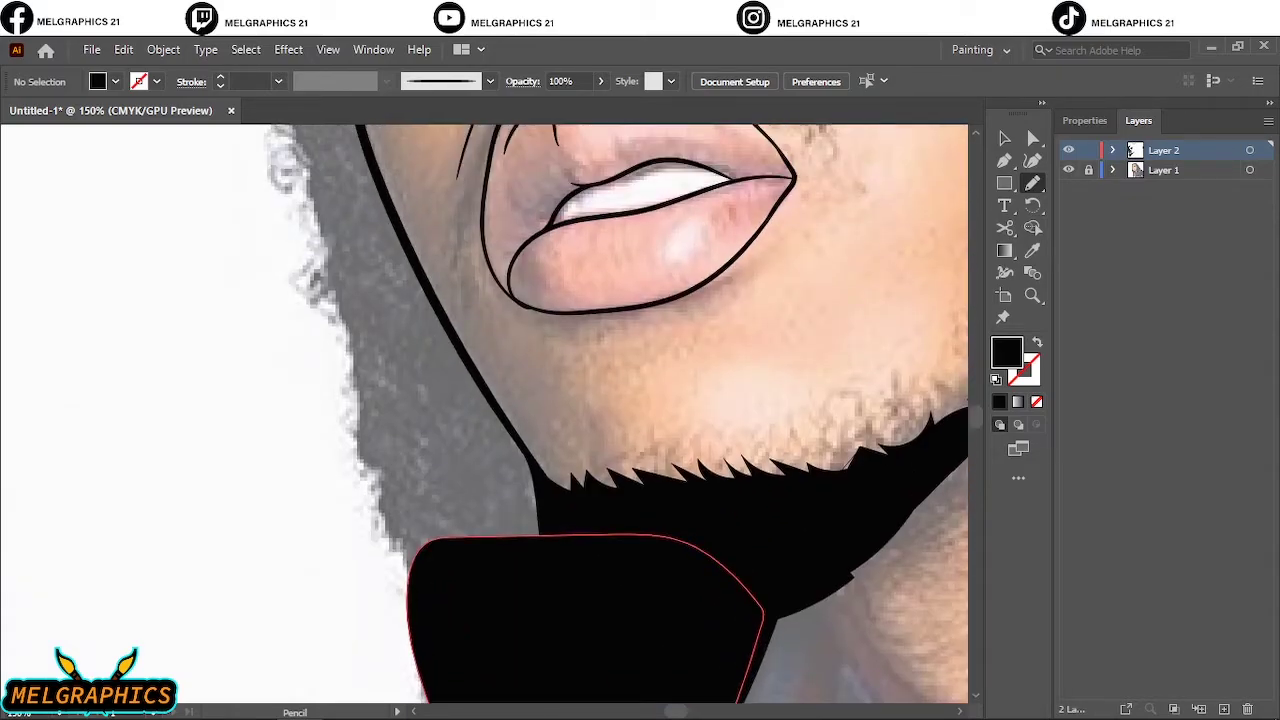
left_click_drag(418, 630, 356, 446)
mouse_move(329, 268)
left_mouse_down()
mouse_move(347, 227)
mouse_move(395, 218)
mouse_move(545, 488)
mouse_move(554, 585)
mouse_move(458, 602)
left_mouse_up()
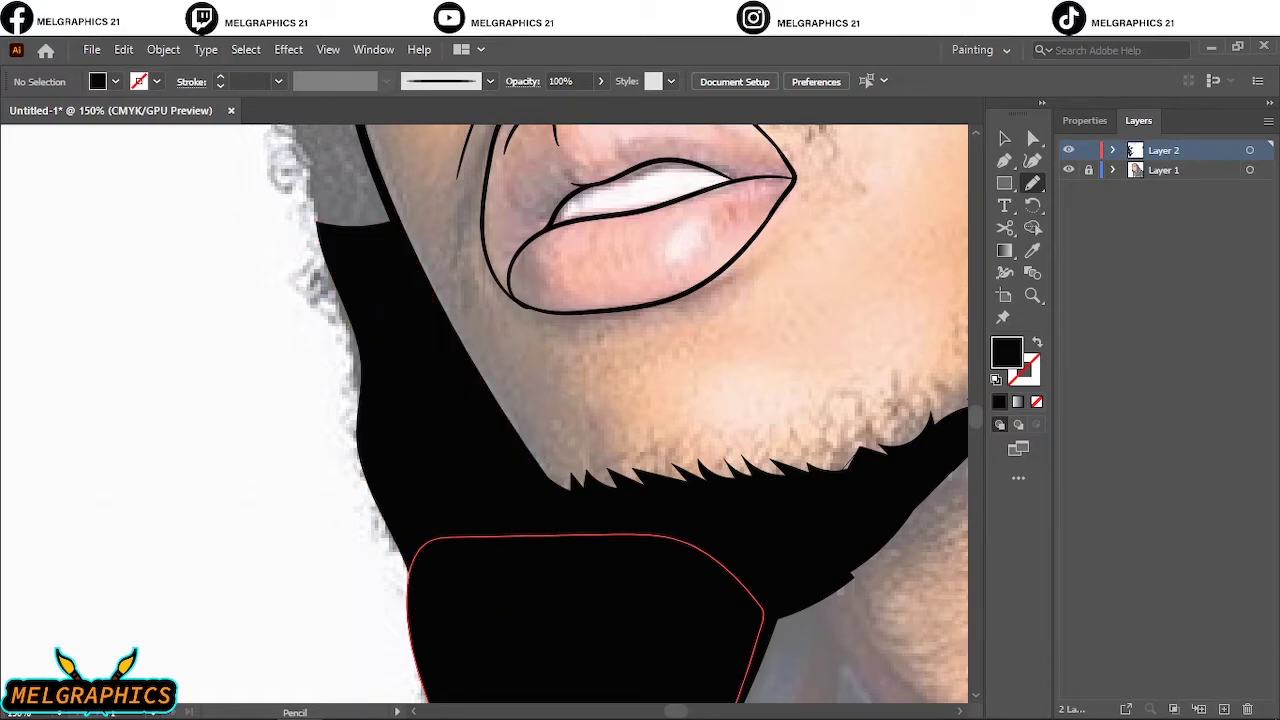
scroll(484, 413, "up", 5)
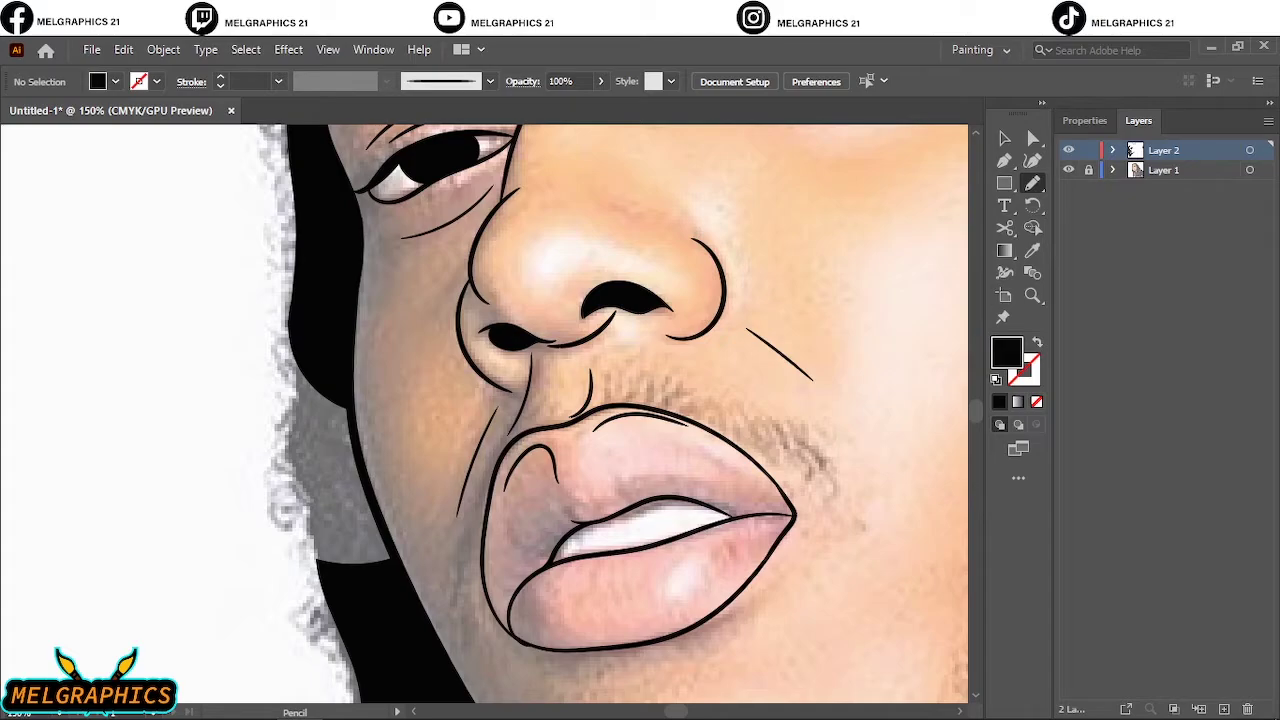
left_click_drag(343, 618, 315, 553)
left_click_drag(307, 510, 286, 422)
mouse_move(291, 352)
left_mouse_down()
mouse_move(306, 291)
mouse_move(398, 586)
mouse_move(368, 597)
mouse_move(330, 580)
left_mouse_up()
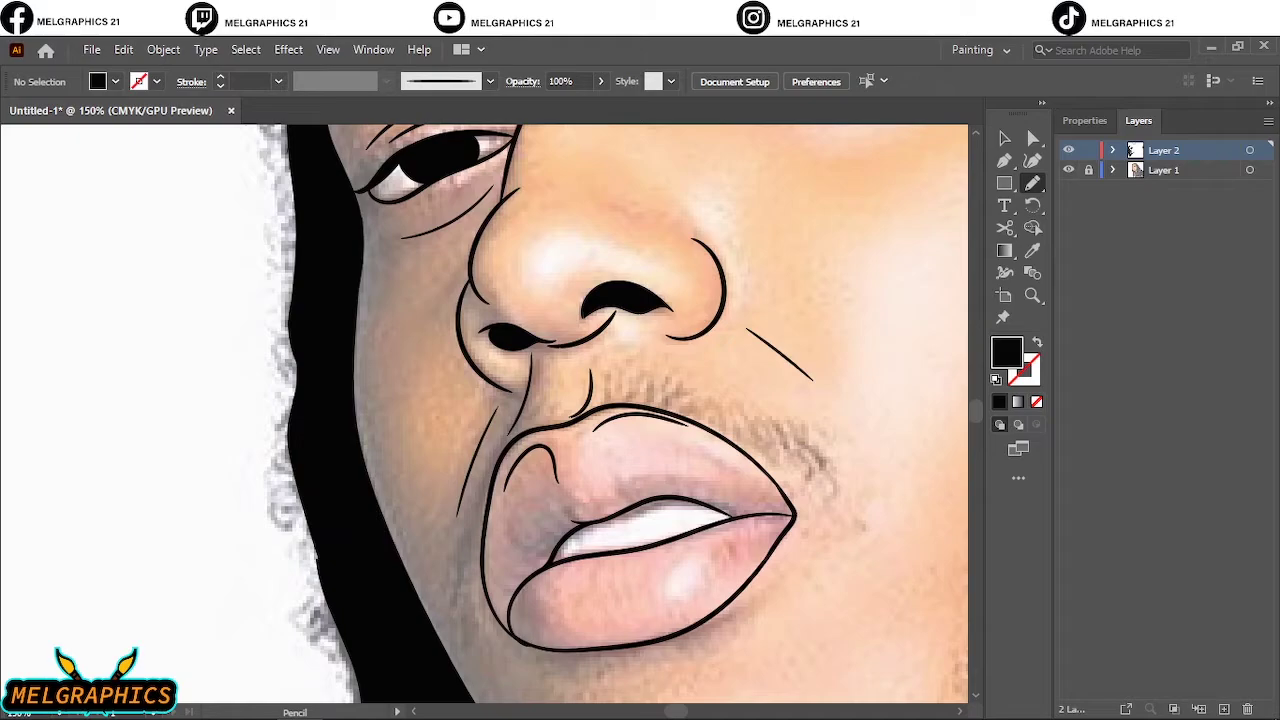
Hide Layer 1 to review the black artwork without the photo across the whole artboard, and show the layer again.
key("ctrl")
key("ctrl+0")
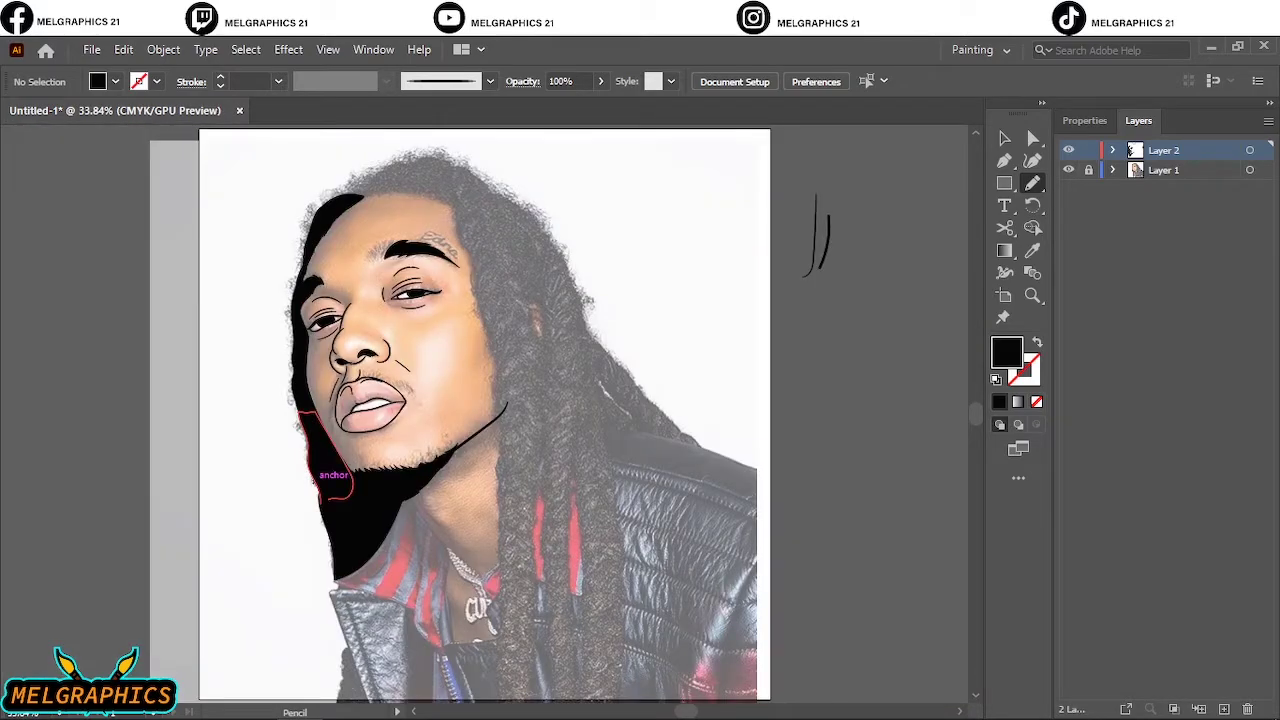
left_click(1068, 170)
key("ctrl")
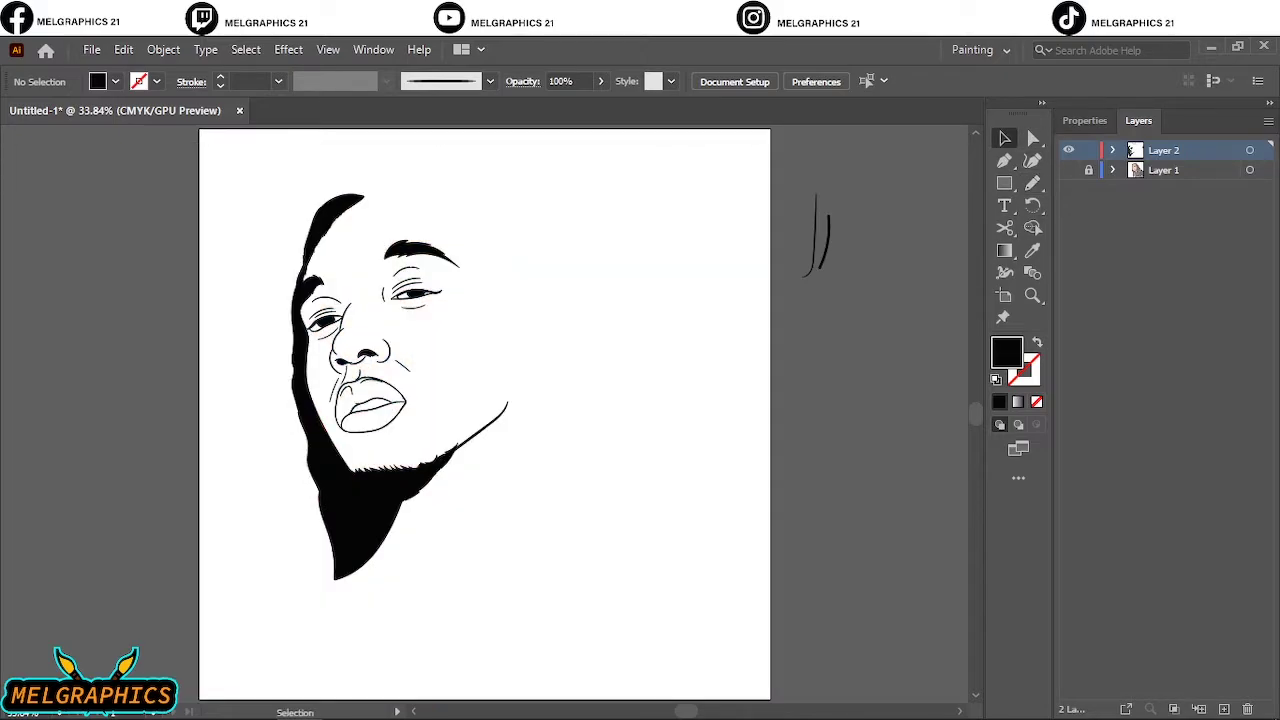
left_click(1068, 170)
Trace the dreadlock beside the neck as solid black Pencil shapes, from the jawline's end down past the artboard's lower edge.
key("ctrl+equal")
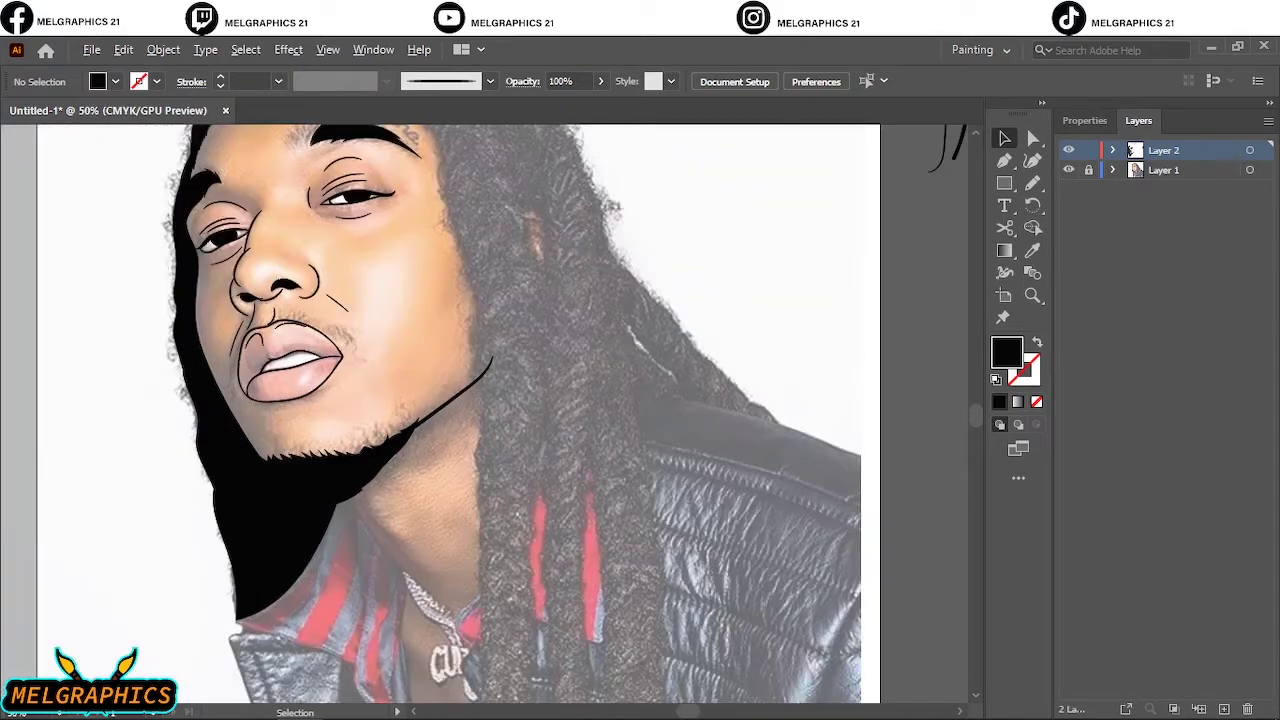
scroll(458, 413, "down", 4)
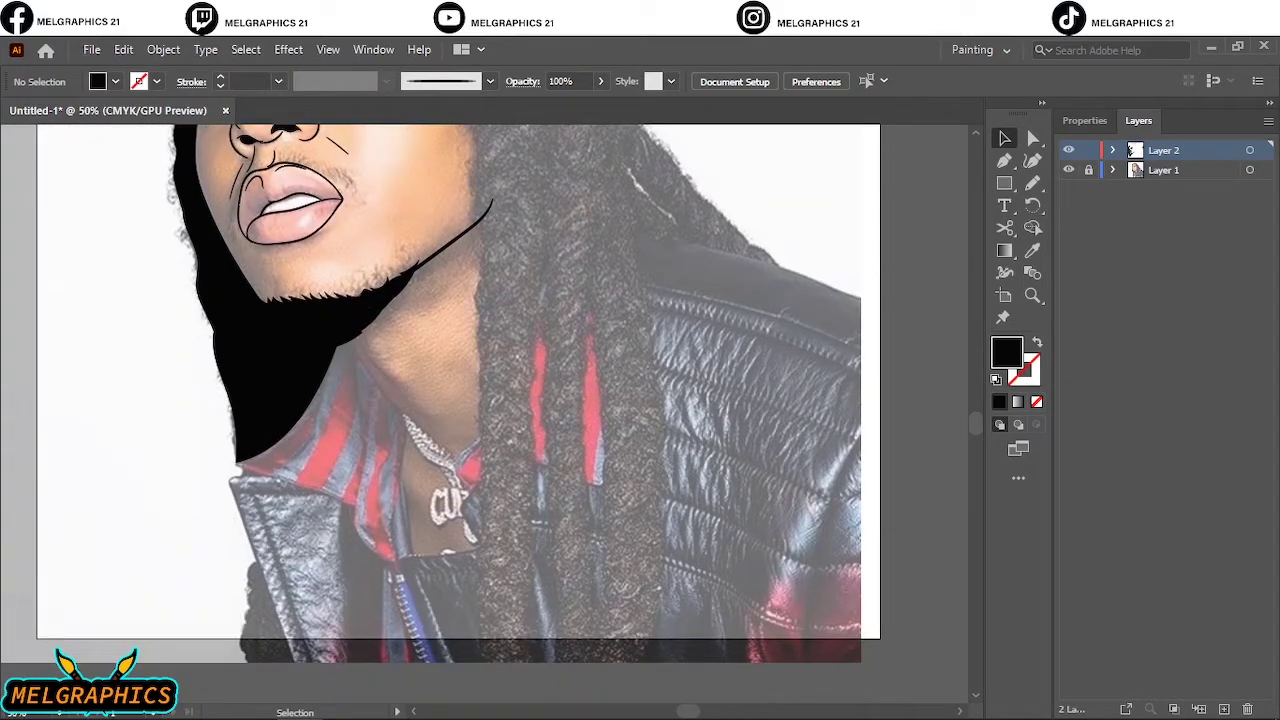
key("n")
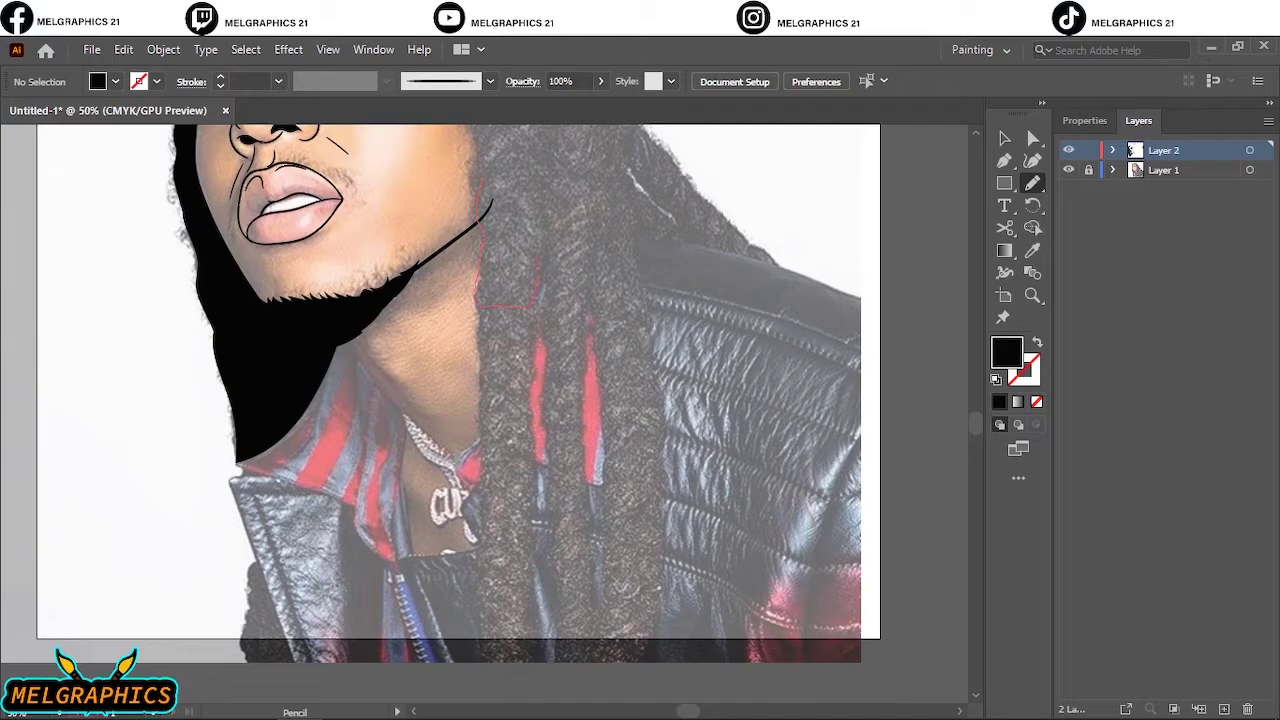
left_click_drag(532, 306, 529, 307)
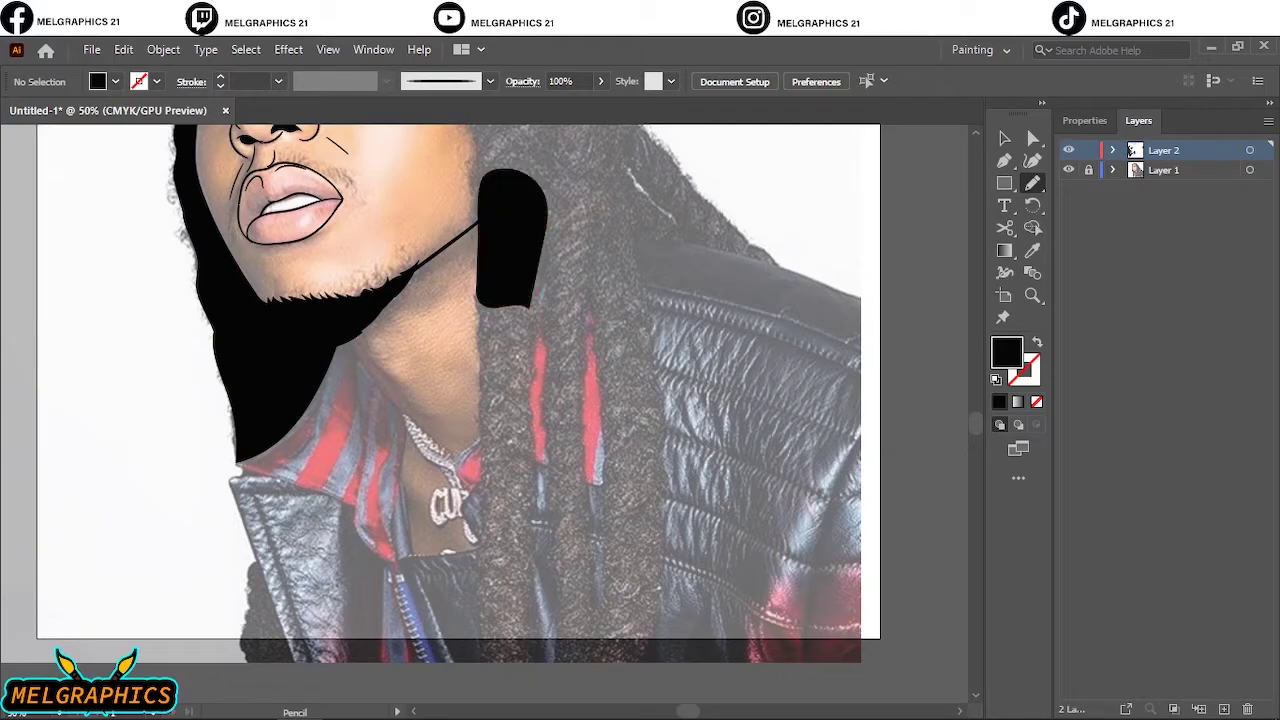
left_click_drag(488, 266, 470, 358)
left_click_drag(510, 667, 537, 674)
left_click_drag(547, 276, 514, 214)
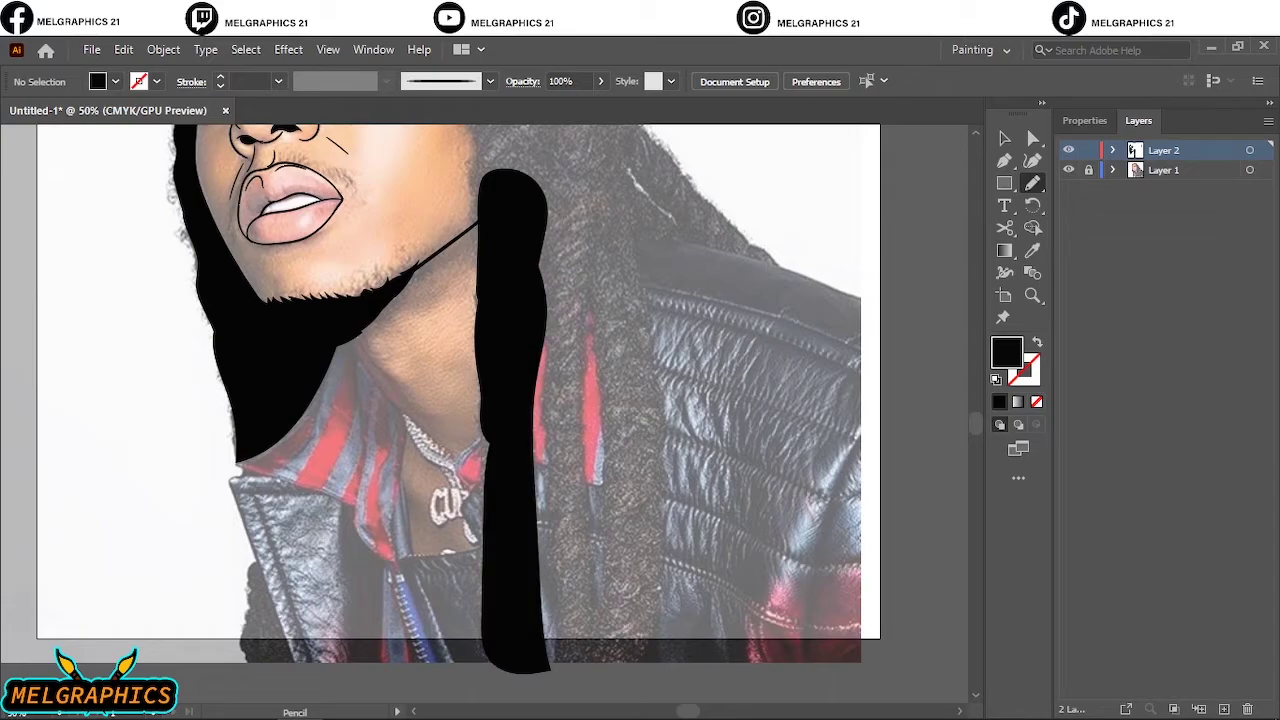
left_click_drag(559, 683, 551, 504)
key("v")
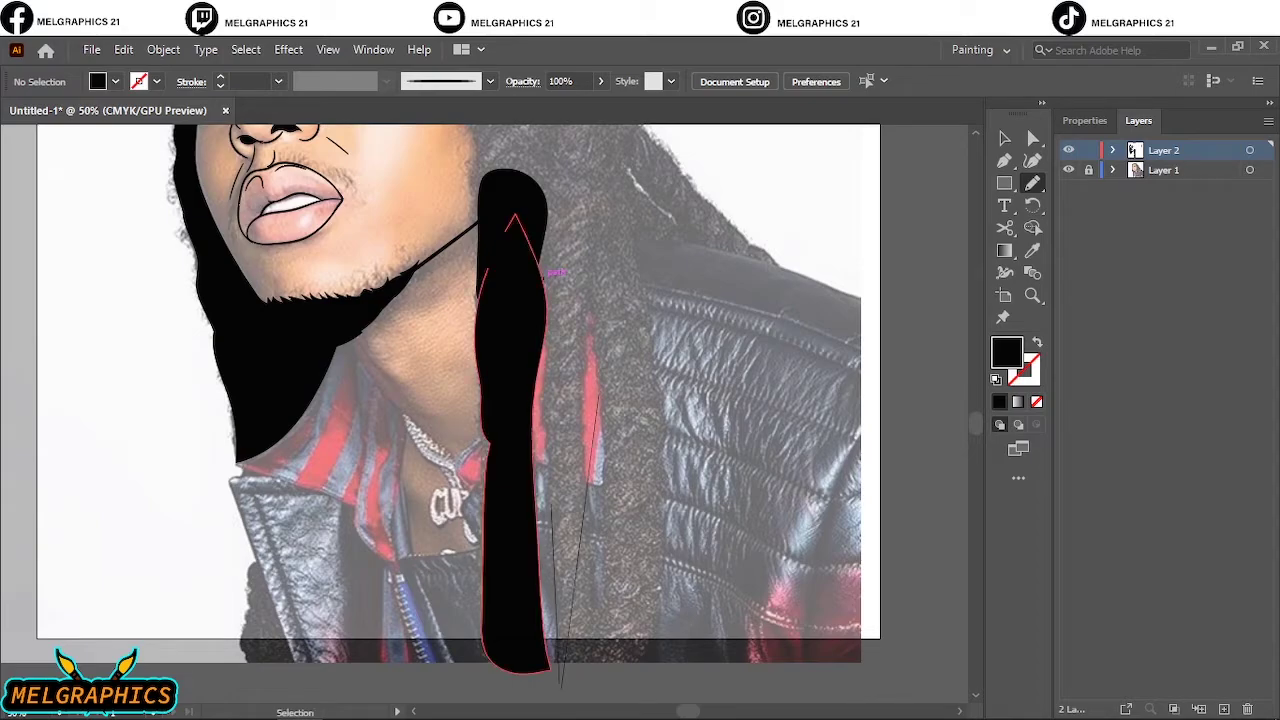
key("n")
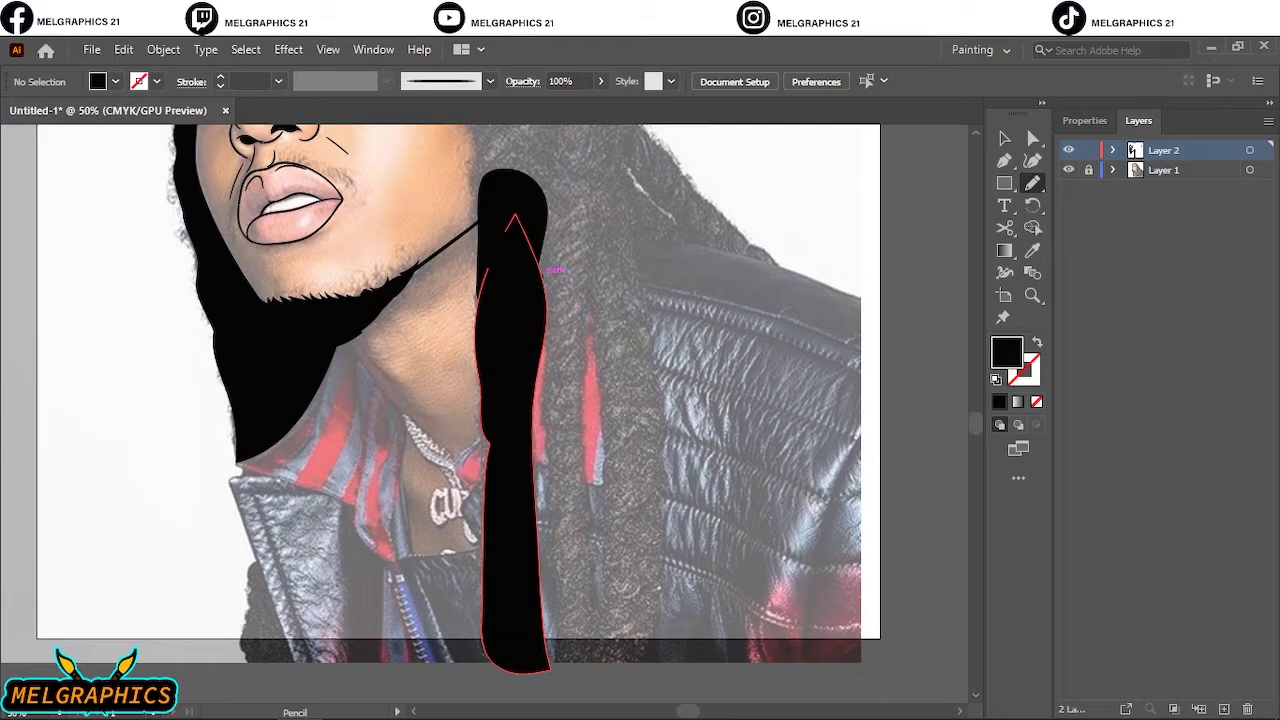
Draw the upper part of the second dreadlock as a solid black Pencil shape, leaving the red shirt strips on both sides uncovered.
scroll(583, 386, "up", 3)
scroll(620, 340, "up", 4)
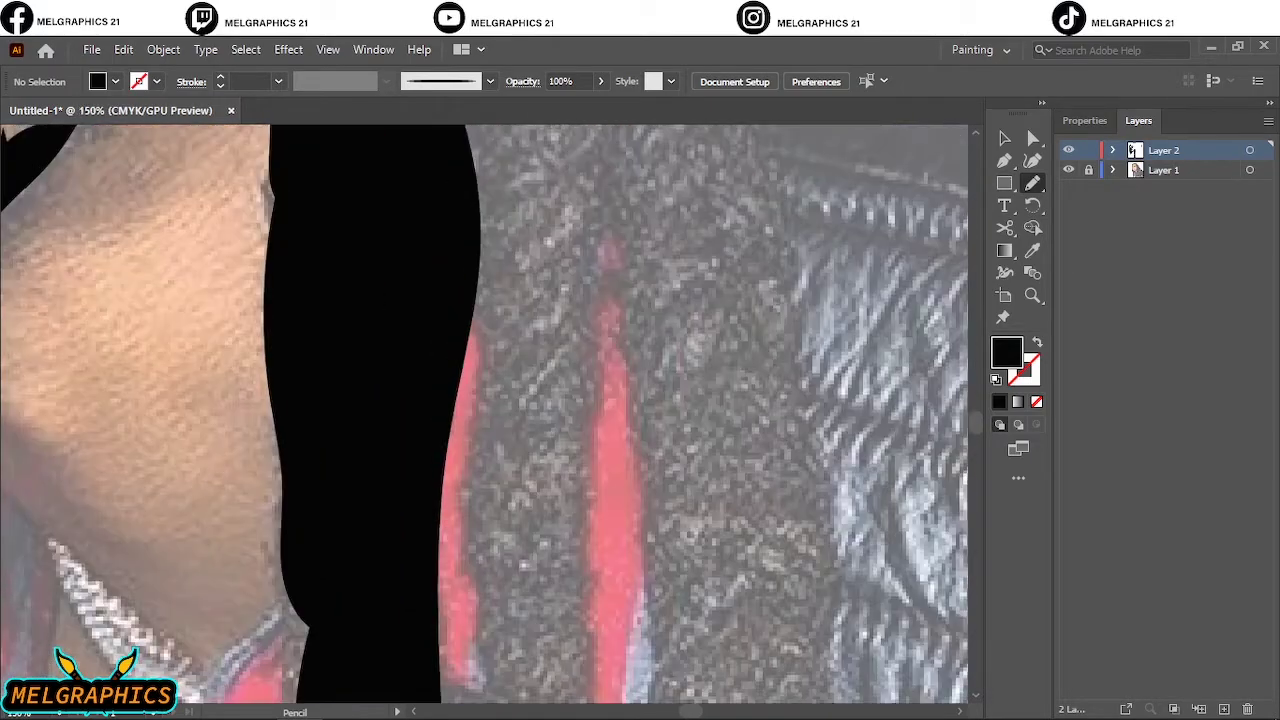
scroll(678, 273, "down", 1)
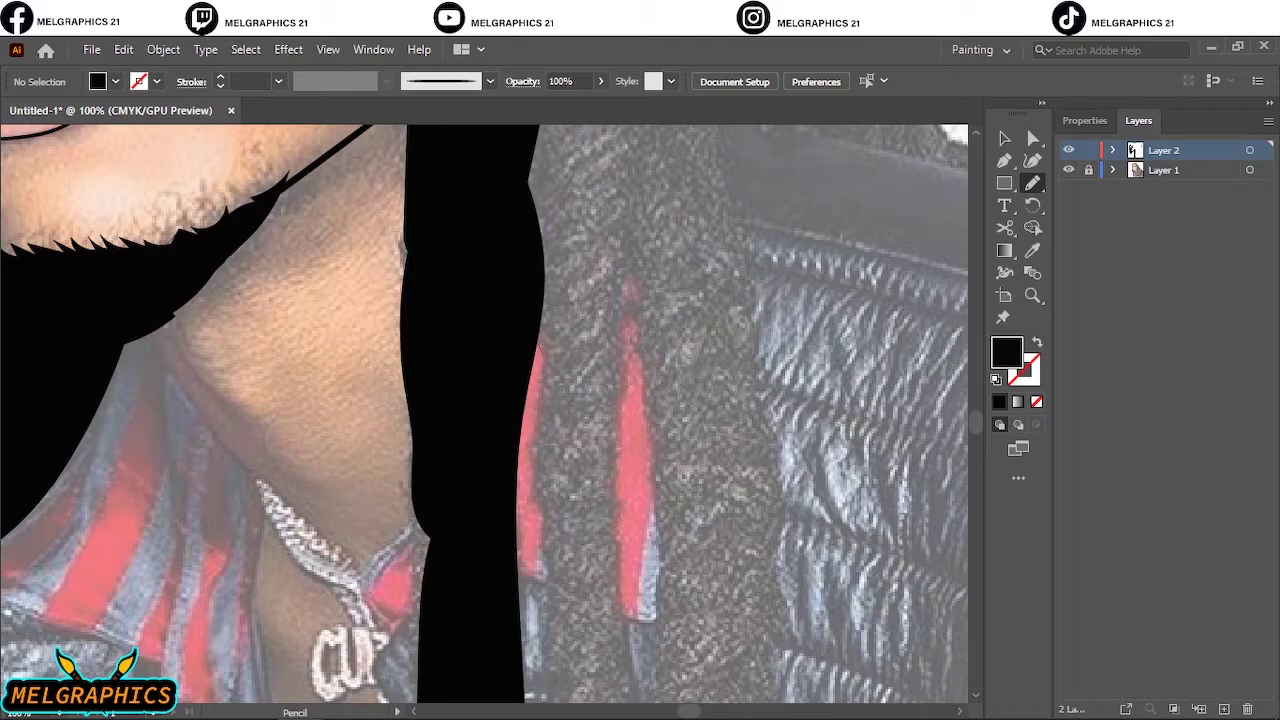
left_click_drag(537, 343, 600, 410)
key("ctrl+z")
left_click_drag(510, 313, 536, 348)
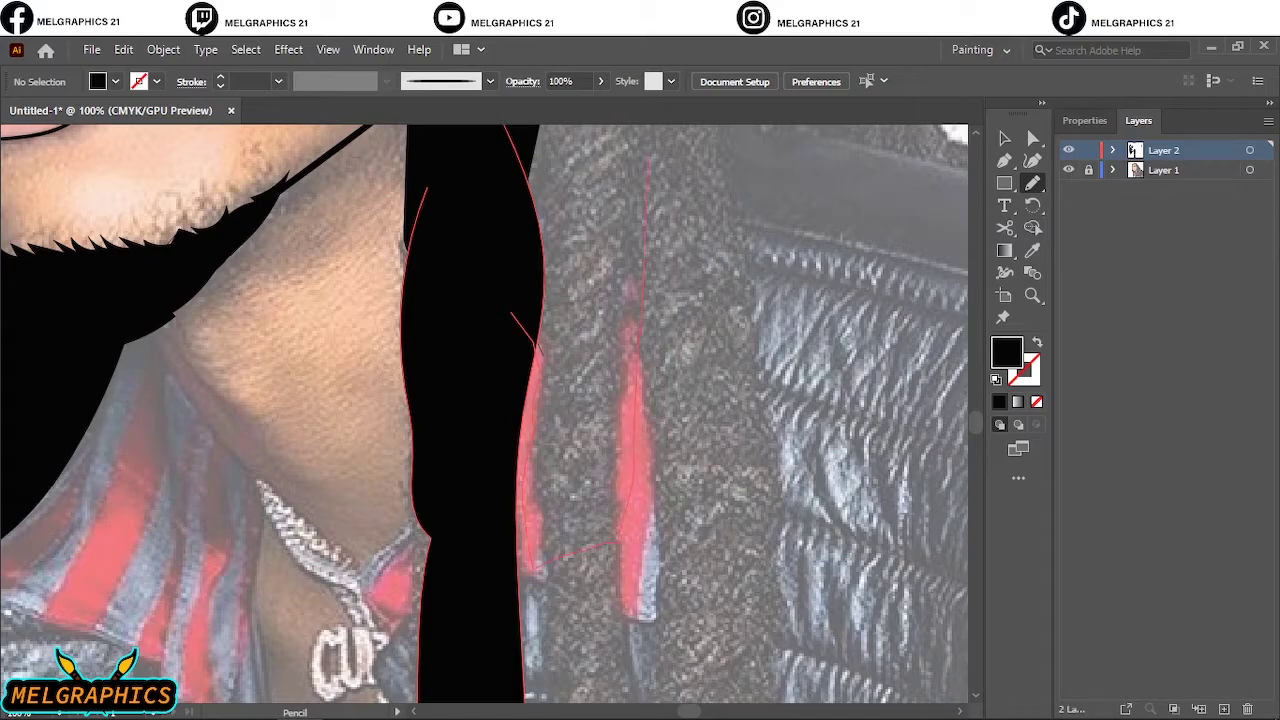
mouse_move(649, 158)
left_mouse_down()
mouse_move(472, 279)
mouse_move(510, 313)
left_mouse_up()
Extend the second dreadlock past the artboard's lower edge and fill the third one's lower part with black Pencil shapes, keeping narrow gaps between the strands.
scroll(510, 313, "down", 13)
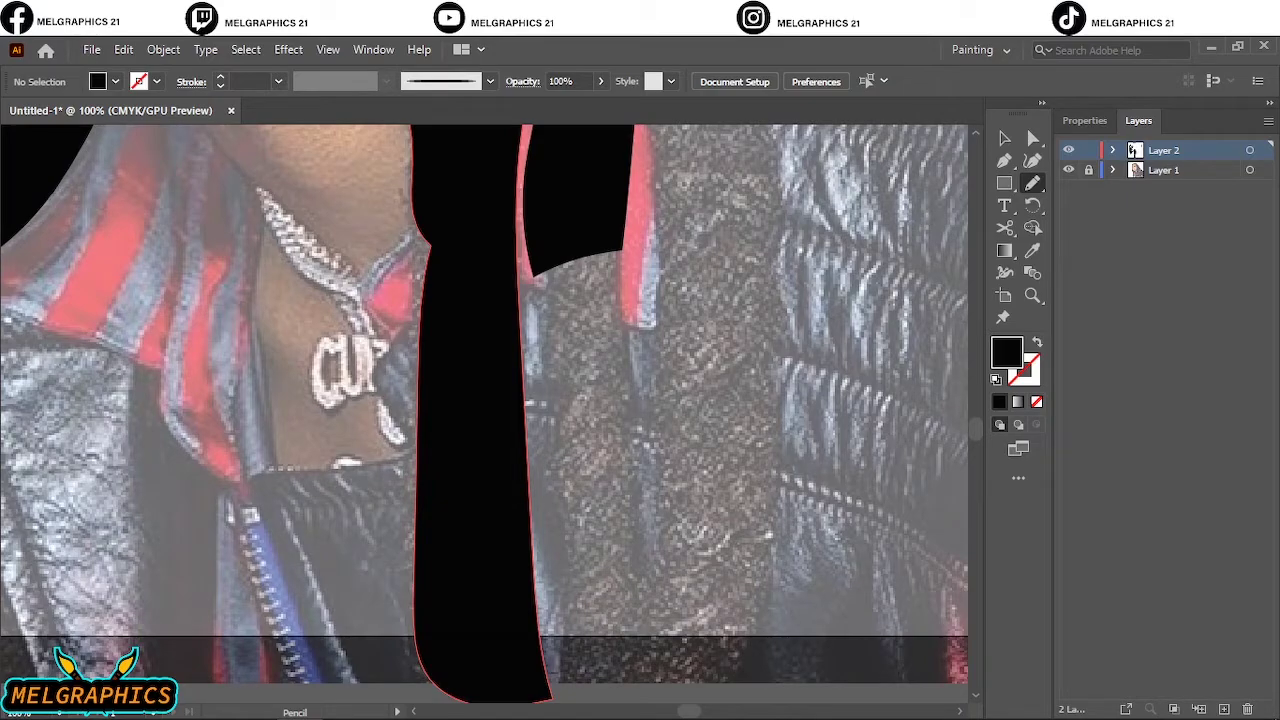
left_click_drag(546, 212, 547, 688)
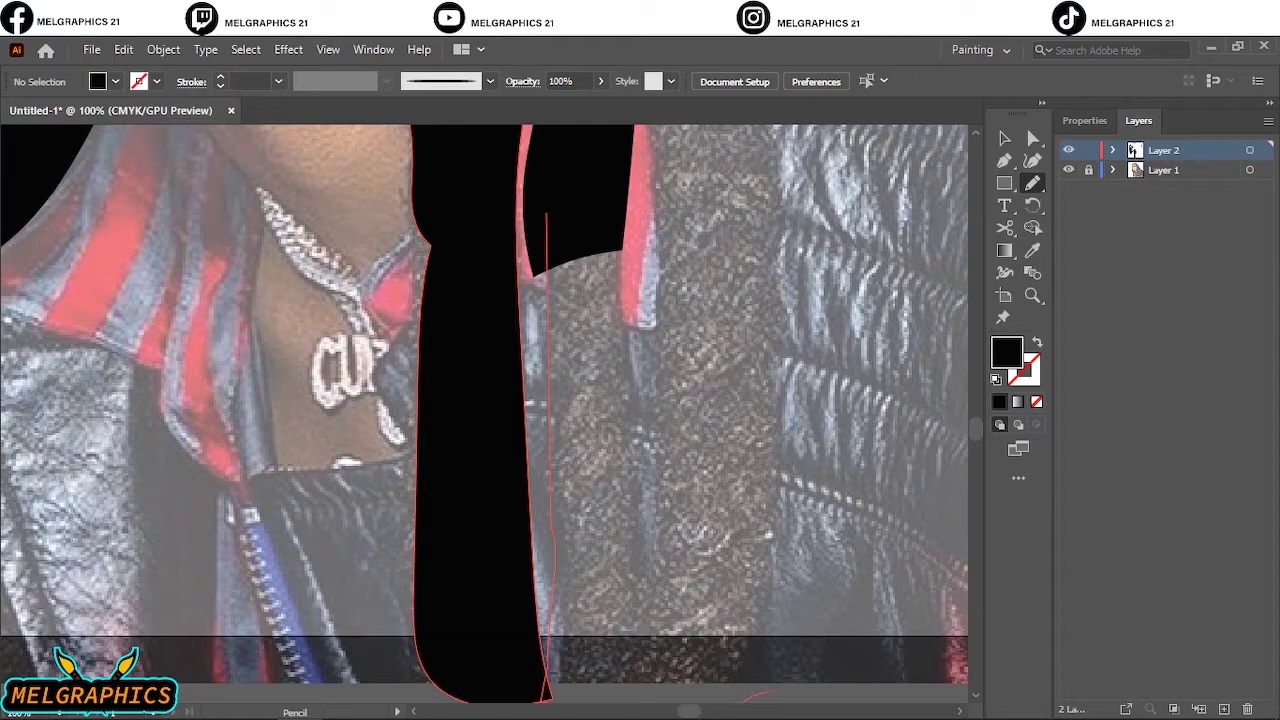
left_click_drag(766, 688, 762, 640)
left_click_drag(659, 272, 653, 318)
mouse_move(626, 222)
left_mouse_down()
mouse_move(614, 172)
mouse_move(548, 218)
mouse_move(535, 262)
left_mouse_up()
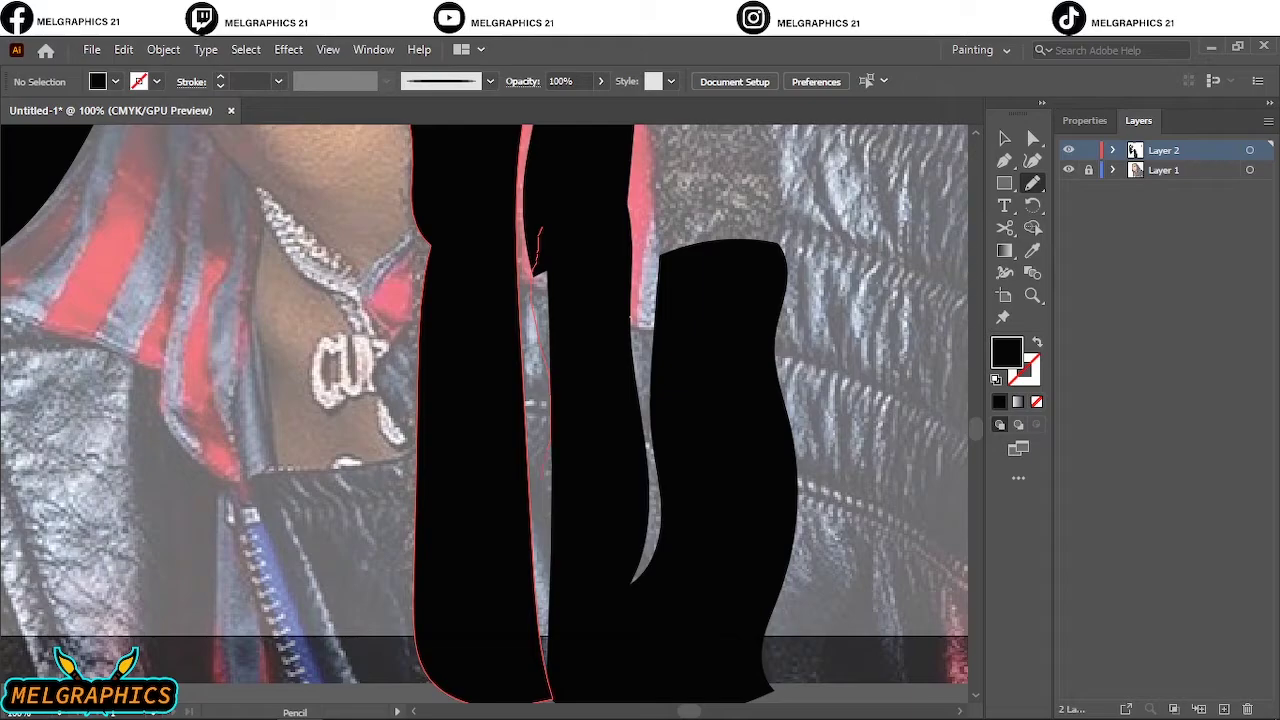
left_click_drag(551, 540, 554, 596)
mouse_move(538, 646)
left_mouse_down()
mouse_move(536, 692)
mouse_move(551, 700)
mouse_move(608, 678)
mouse_move(631, 518)
mouse_move(611, 250)
mouse_move(584, 190)
left_mouse_up()
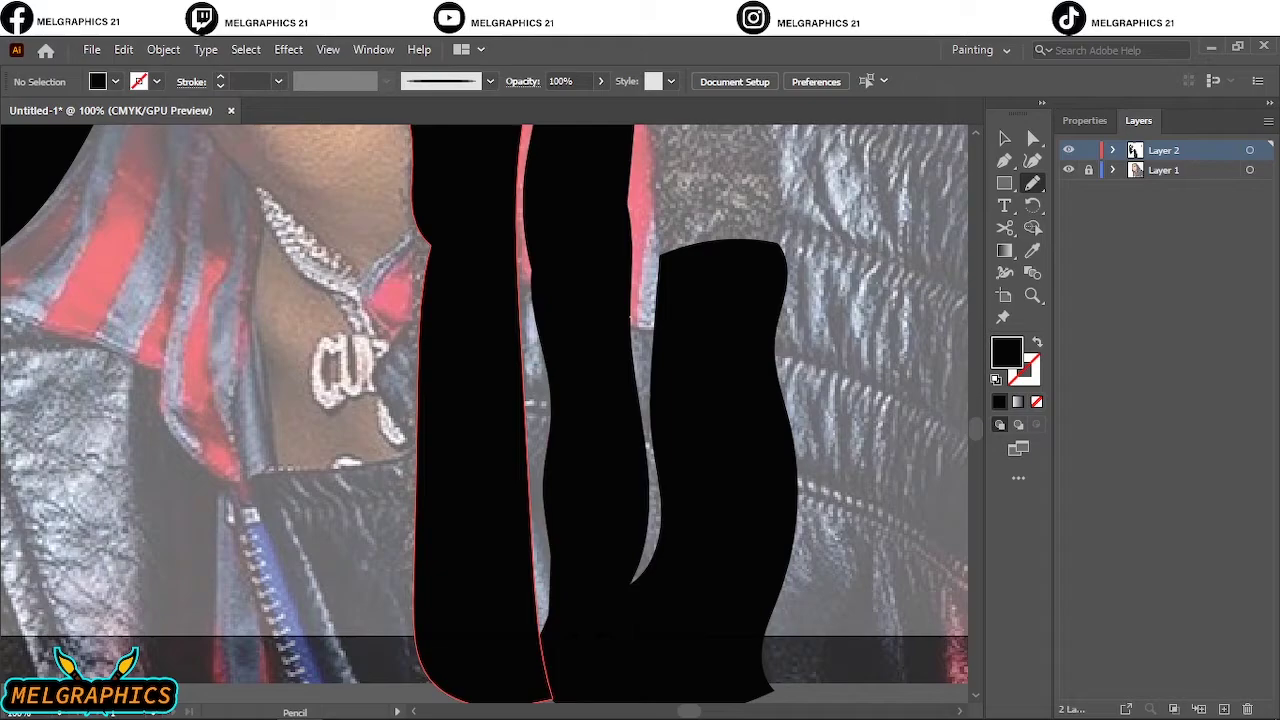
Extend the third dreadlock upward to shoulder level with a solid black Pencil shape, following the red shirt strip and the jacket's edge.
scroll(612, 292, "down", 2)
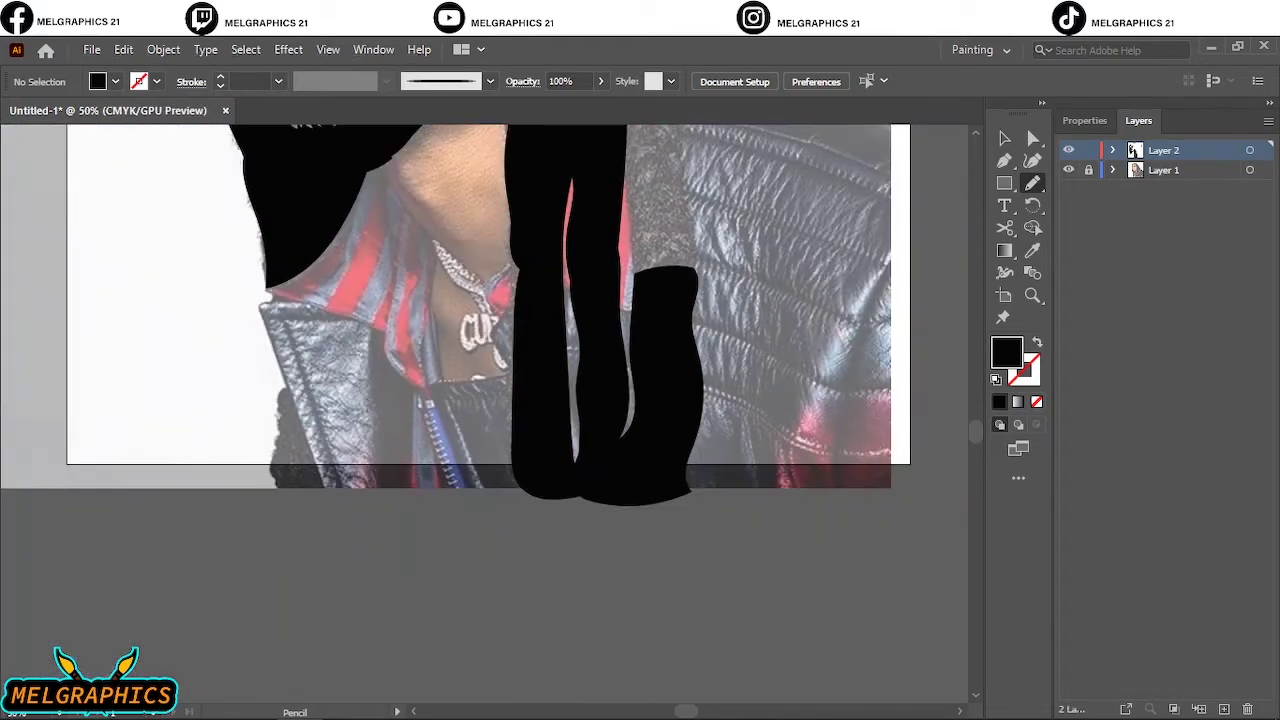
scroll(612, 292, "right", 2)
scroll(388, 413, "up", 10)
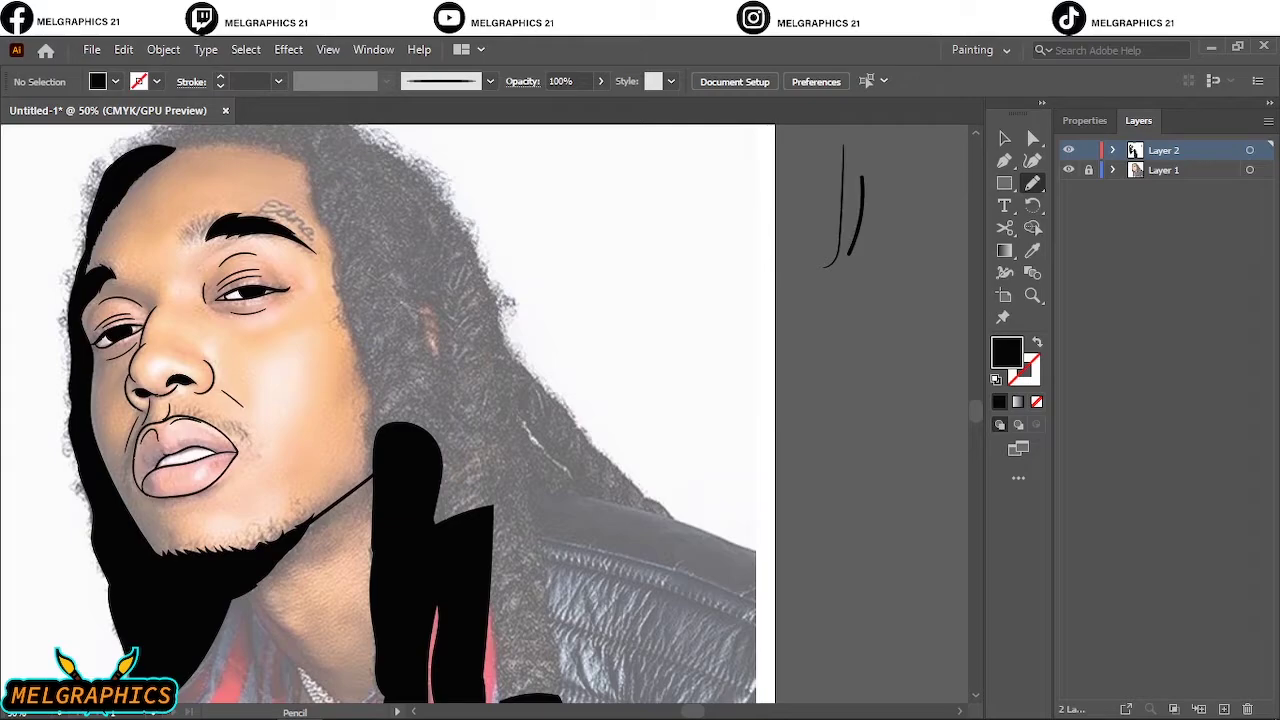
scroll(388, 413, "down", 6)
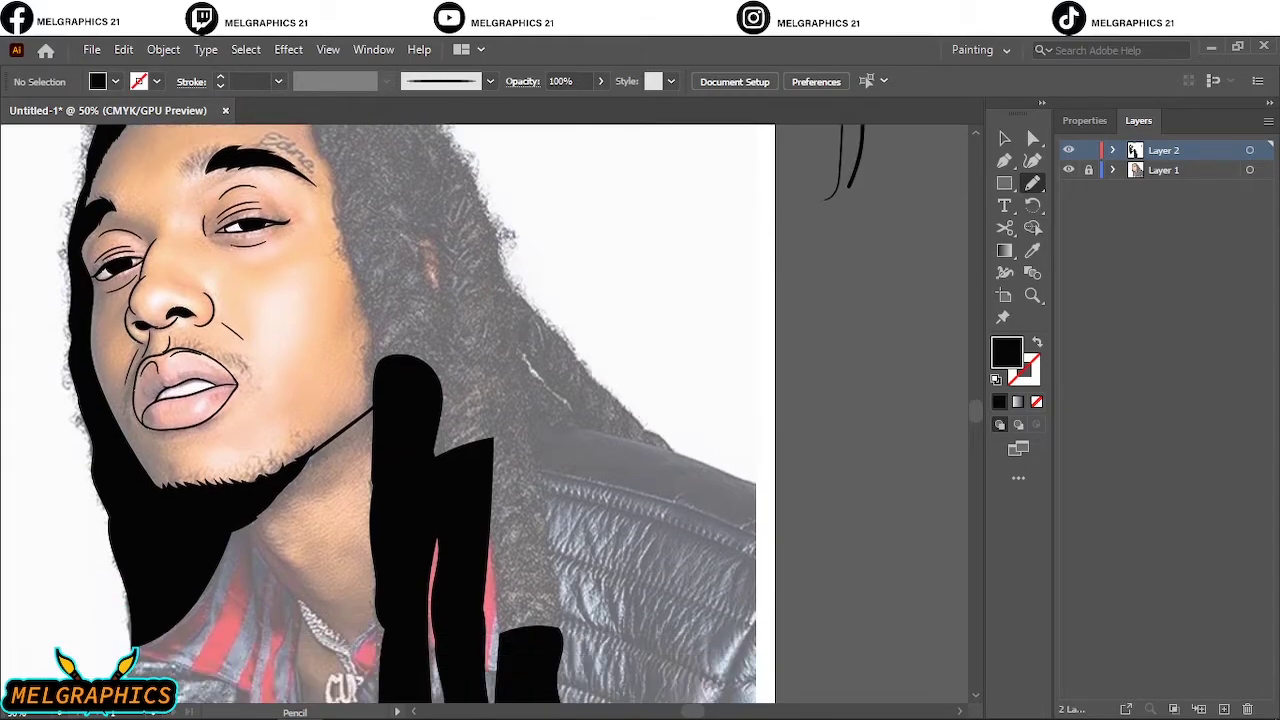
key("ctrl+plus")
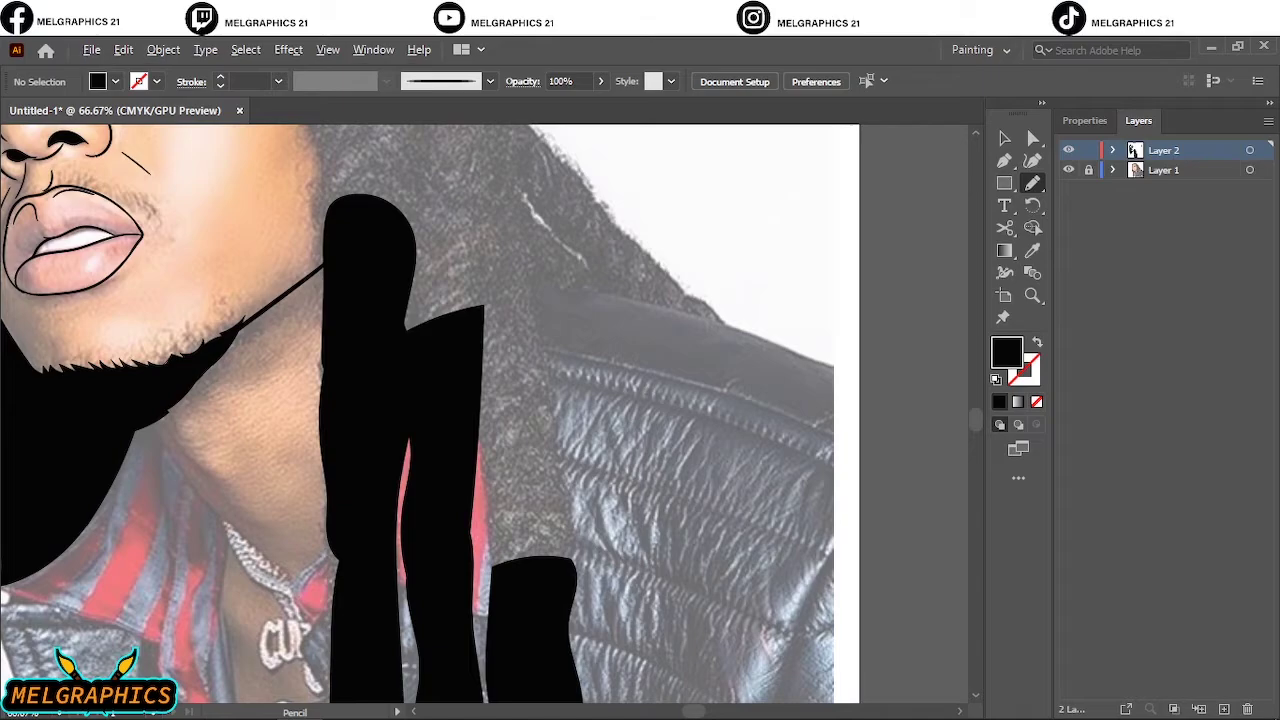
key("ctrl+plus")
scroll(484, 413, "up", 1)
left_click_drag(484, 577, 481, 610)
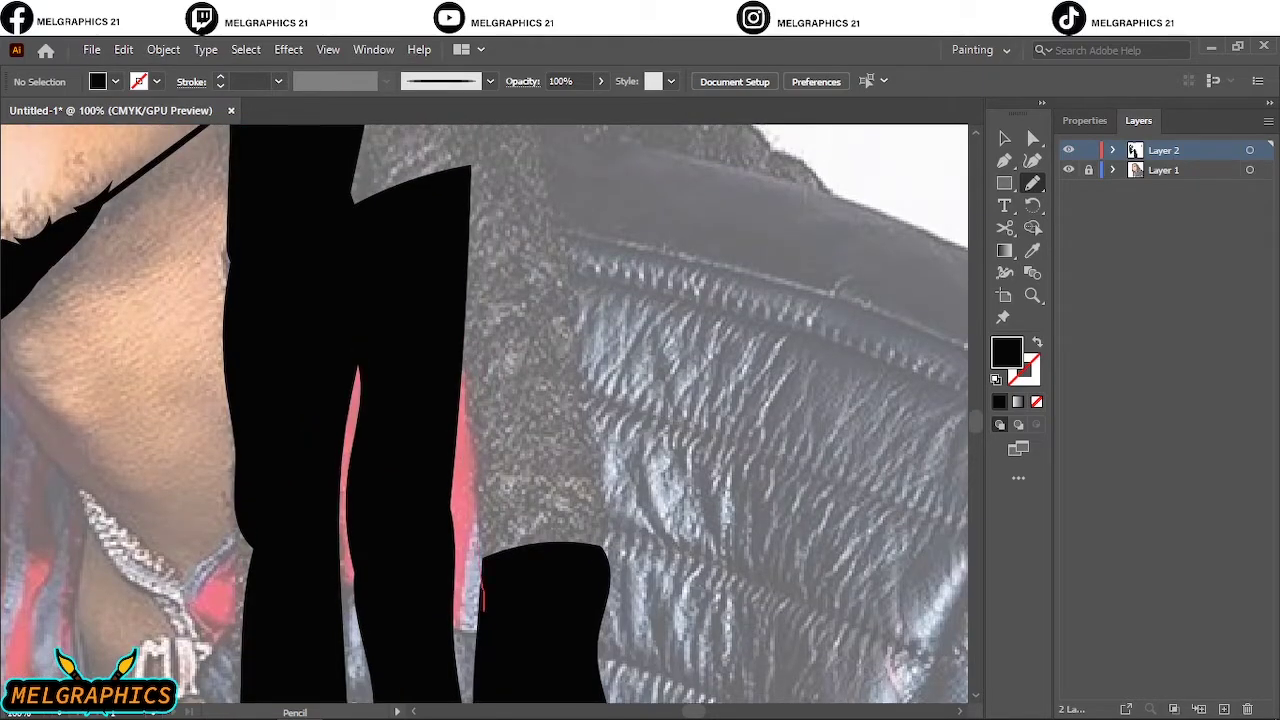
mouse_move(463, 355)
left_mouse_down()
mouse_move(444, 222)
mouse_move(470, 178)
left_mouse_up()
mouse_move(607, 555)
left_mouse_down()
mouse_move(590, 608)
mouse_move(516, 640)
mouse_move(488, 620)
mouse_move(483, 592)
left_mouse_up()
mouse_move(494, 534)
left_mouse_down()
mouse_move(455, 290)
mouse_move(512, 578)
mouse_move(494, 534)
left_mouse_up()
Draw two solid black Pencil strands above the dreadlocks, one along the hair's outer edge and one beside the cheek up to eye level.
scroll(485, 414, "up", 6)
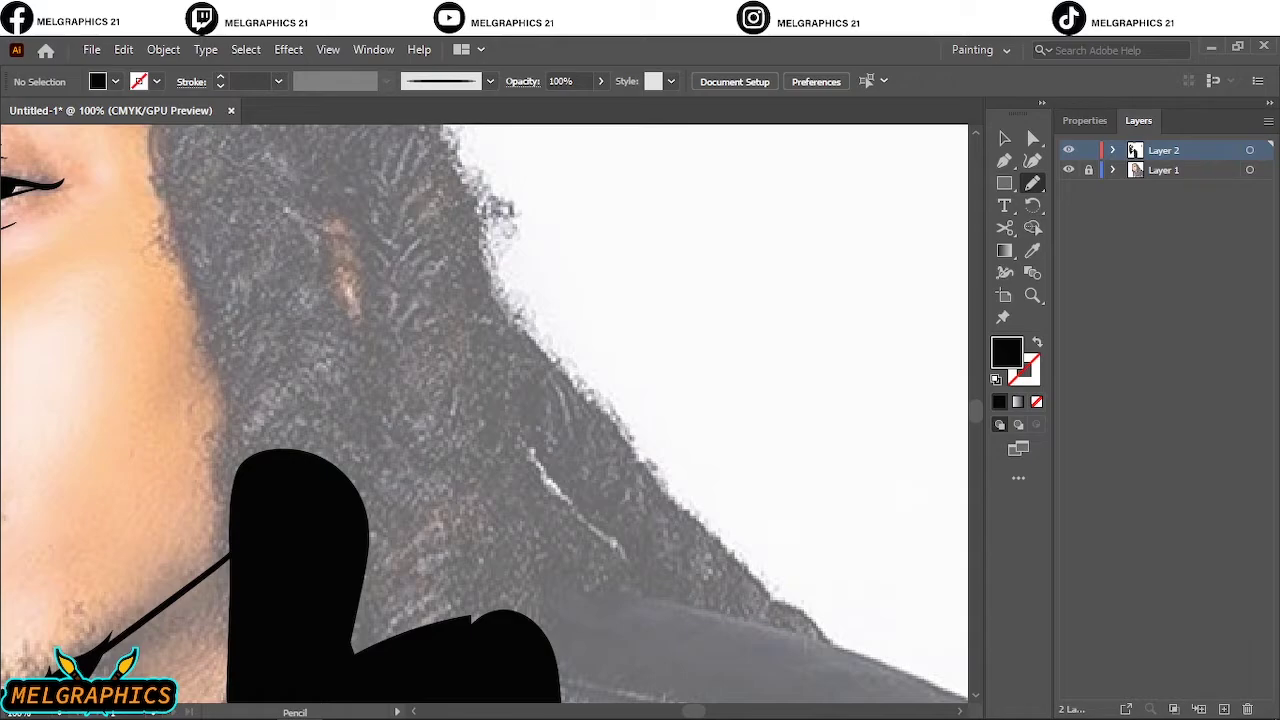
scroll(586, 504, "down", 3)
scroll(627, 510, "up", 2)
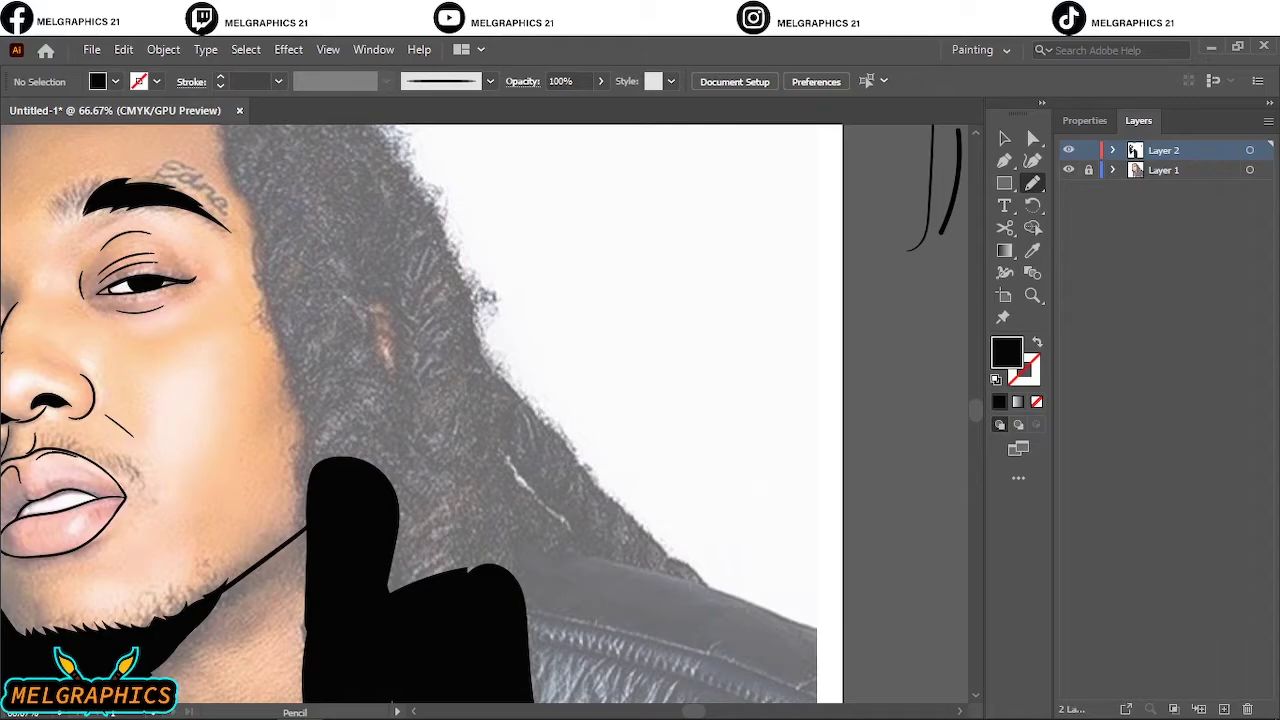
left_click_drag(520, 586, 513, 650)
left_click_drag(497, 355, 481, 318)
mouse_move(403, 372)
left_mouse_down()
mouse_move(402, 434)
mouse_move(355, 566)
mouse_move(371, 626)
mouse_move(467, 648)
mouse_move(513, 646)
left_mouse_up()
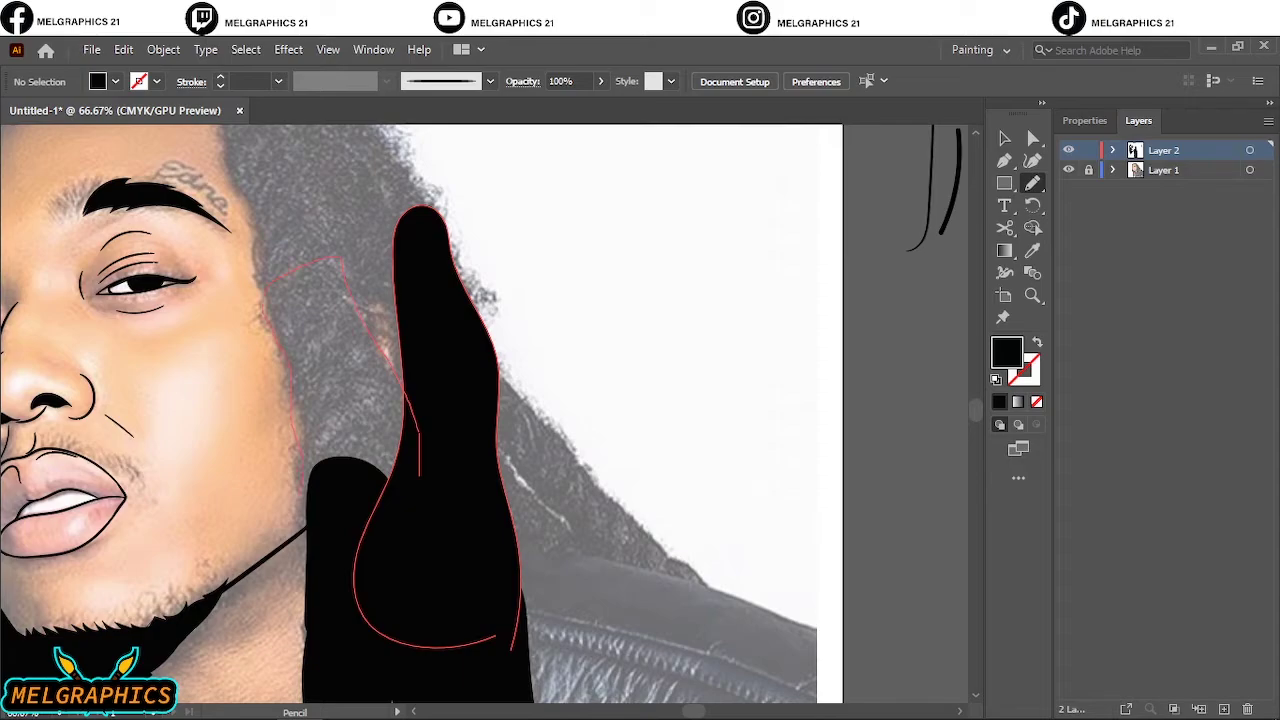
mouse_move(305, 580)
left_mouse_down()
mouse_move(355, 678)
mouse_move(435, 510)
mouse_move(422, 475)
left_mouse_up()
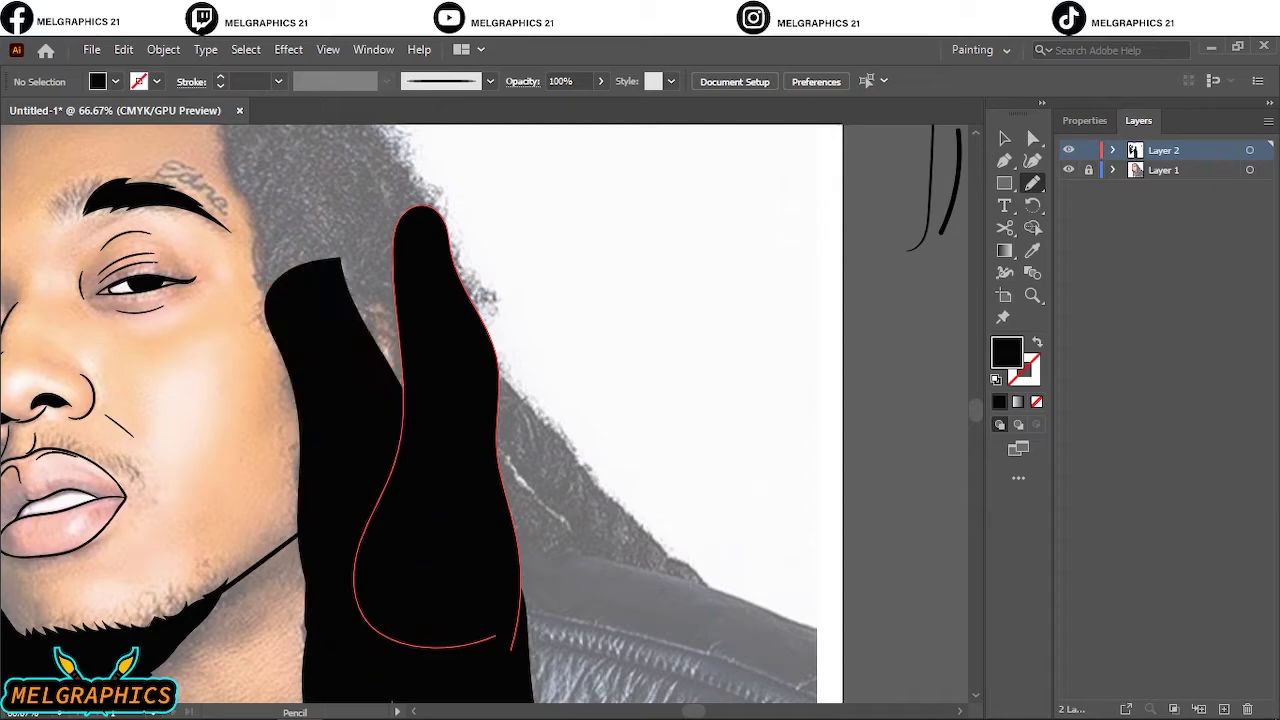
Hide Layer 1 to check the black hair shapes without the reference photo.
scroll(412, 482, "down", 3)
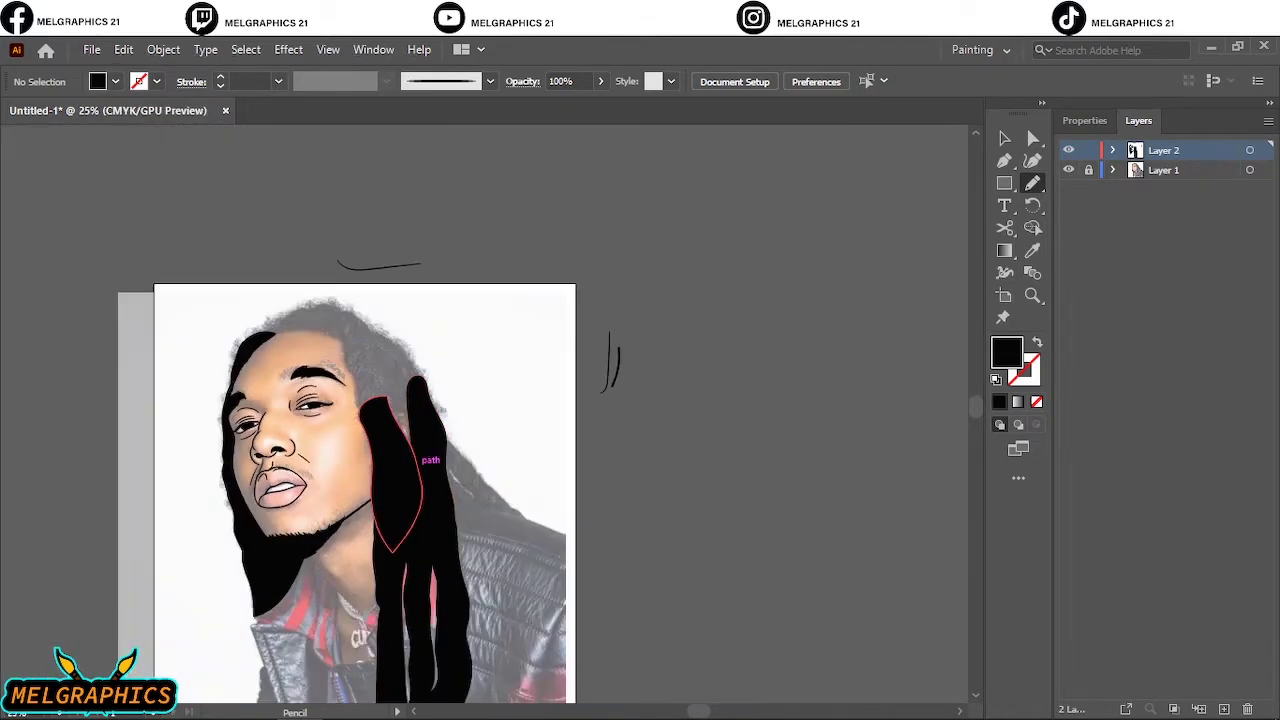
left_click(1068, 170)
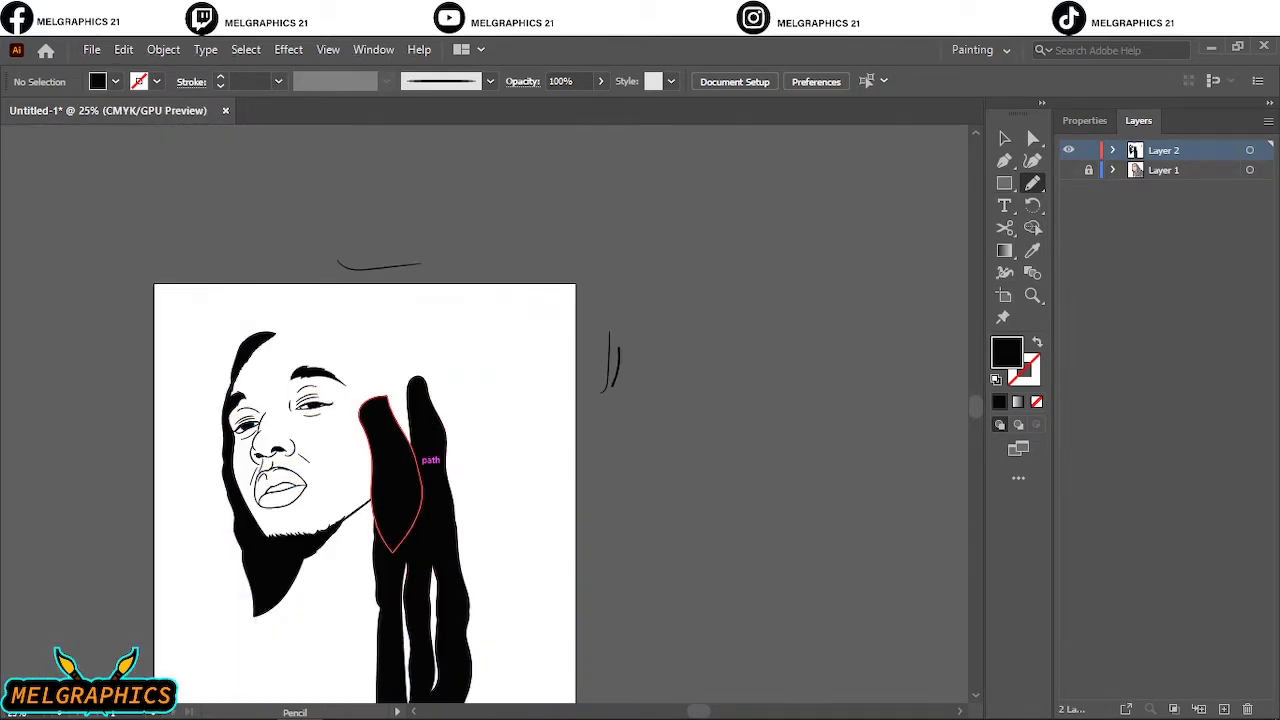
Show Layer 1 again and widen the black hair below the chin with a Pencil shape reaching down to the shirt collar.
key("v")
scroll(412, 480, "left", 1)
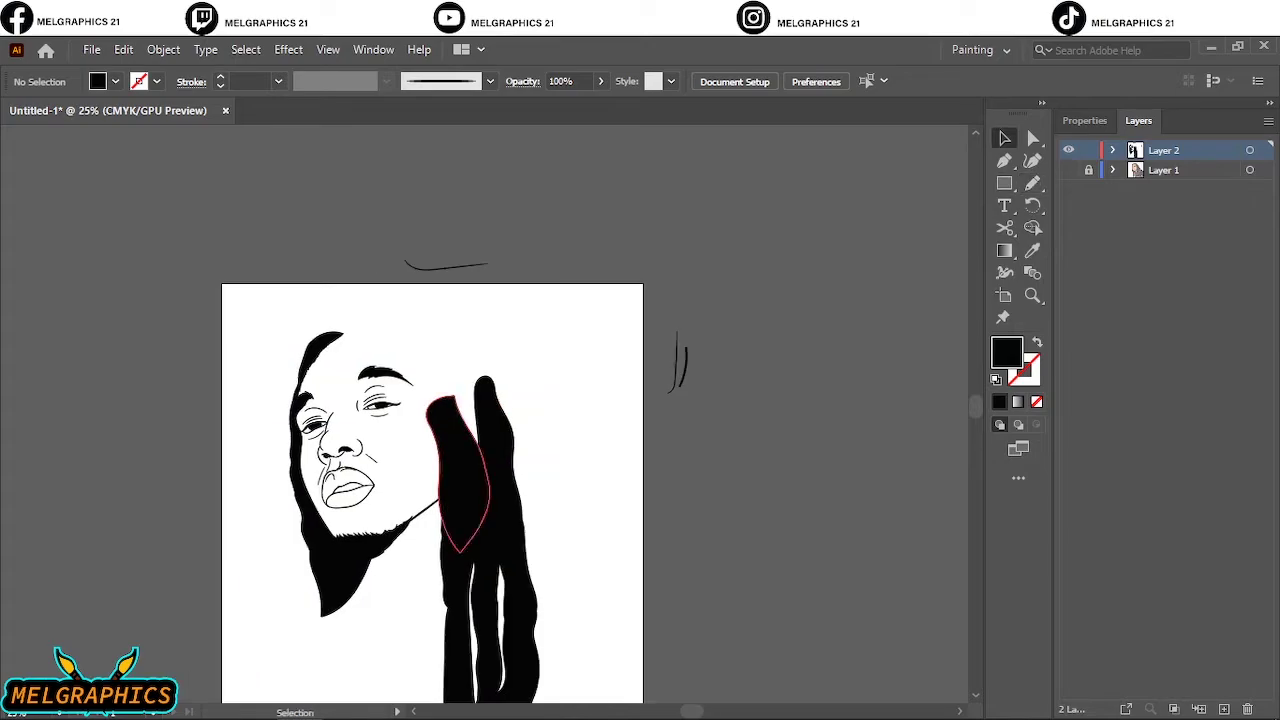
scroll(350, 545, "up", 3)
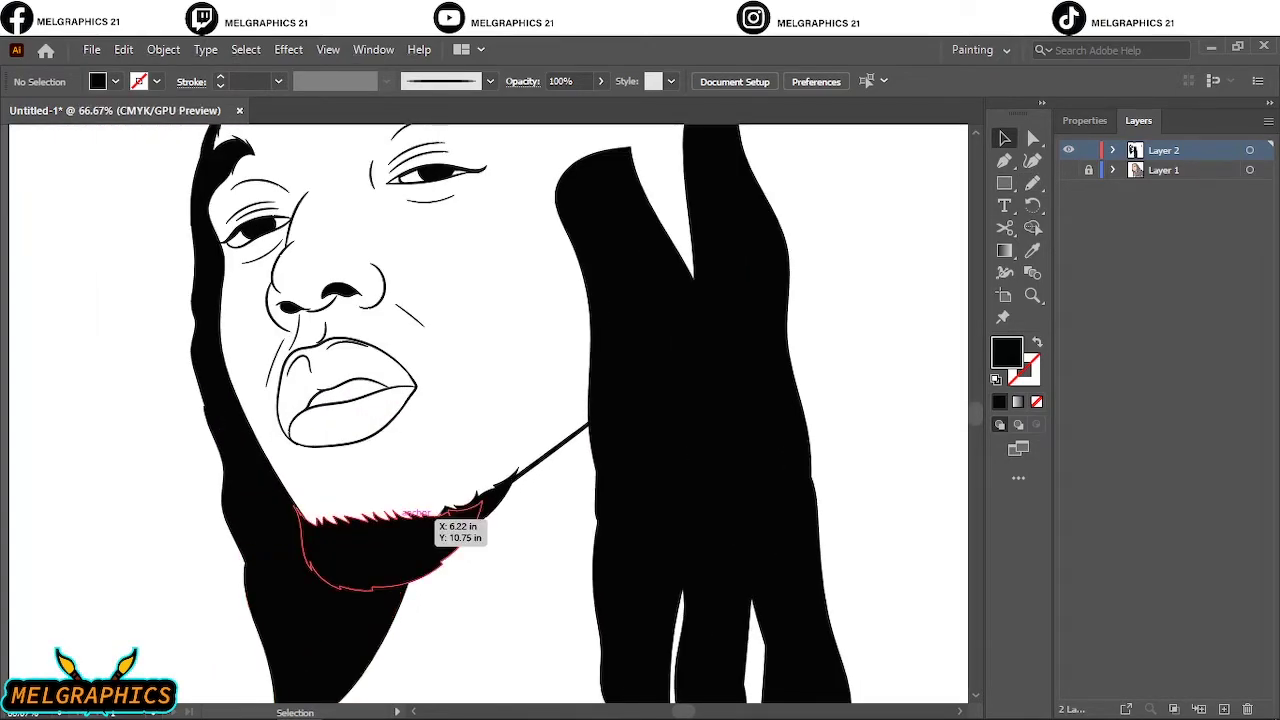
scroll(430, 512, "down", 3)
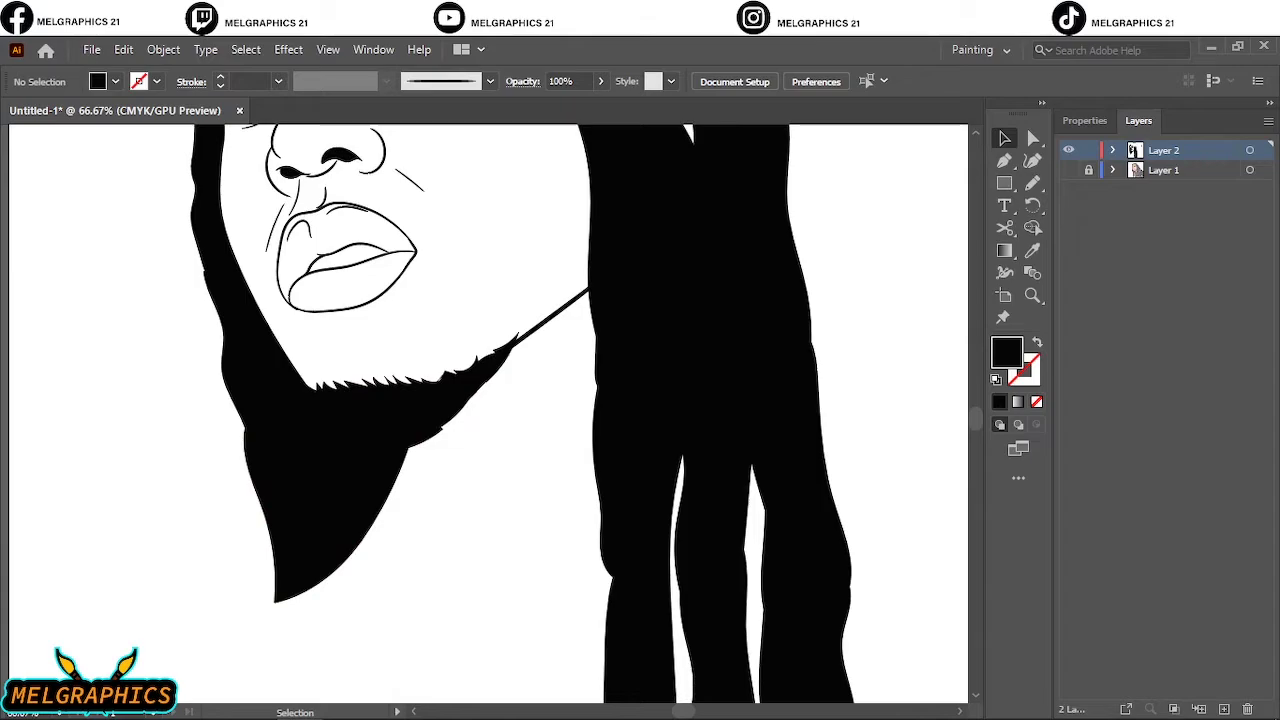
key("n")
left_click(1068, 170)
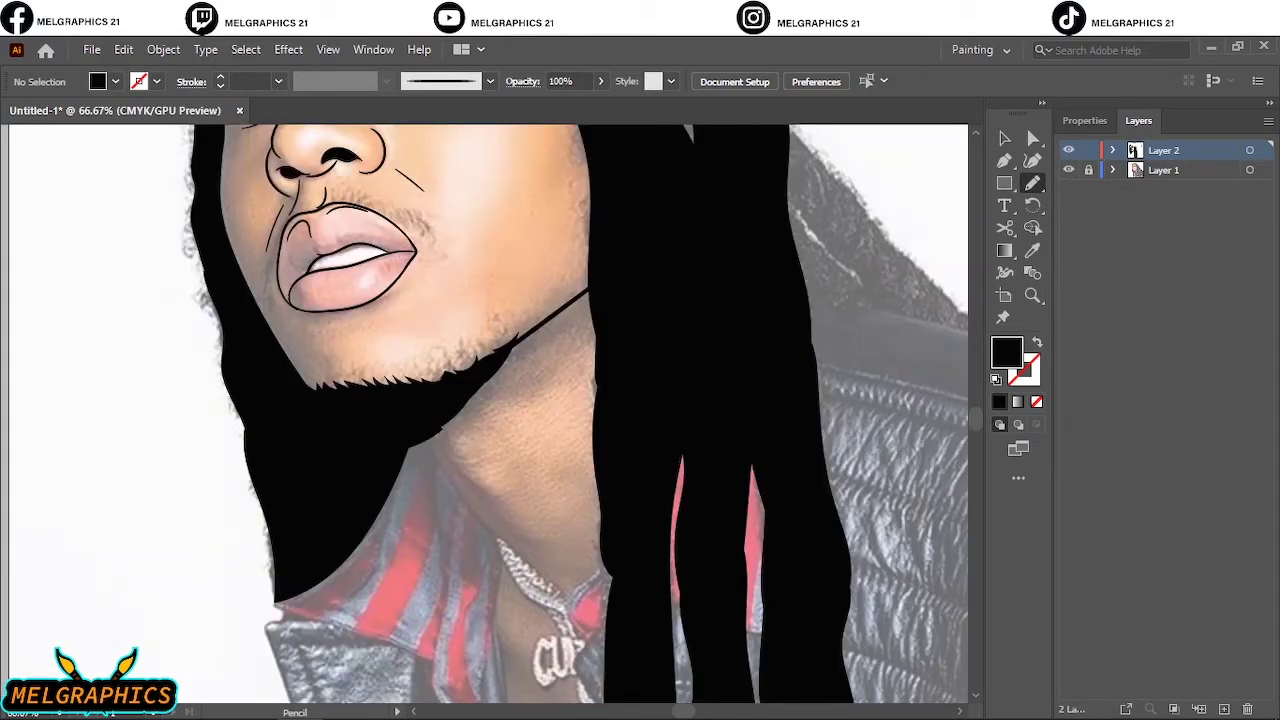
left_click_drag(282, 588, 291, 567)
mouse_move(422, 458)
left_mouse_down()
mouse_move(408, 431)
mouse_move(315, 445)
mouse_move(296, 556)
left_mouse_up()
left_click_drag(276, 604, 278, 602)
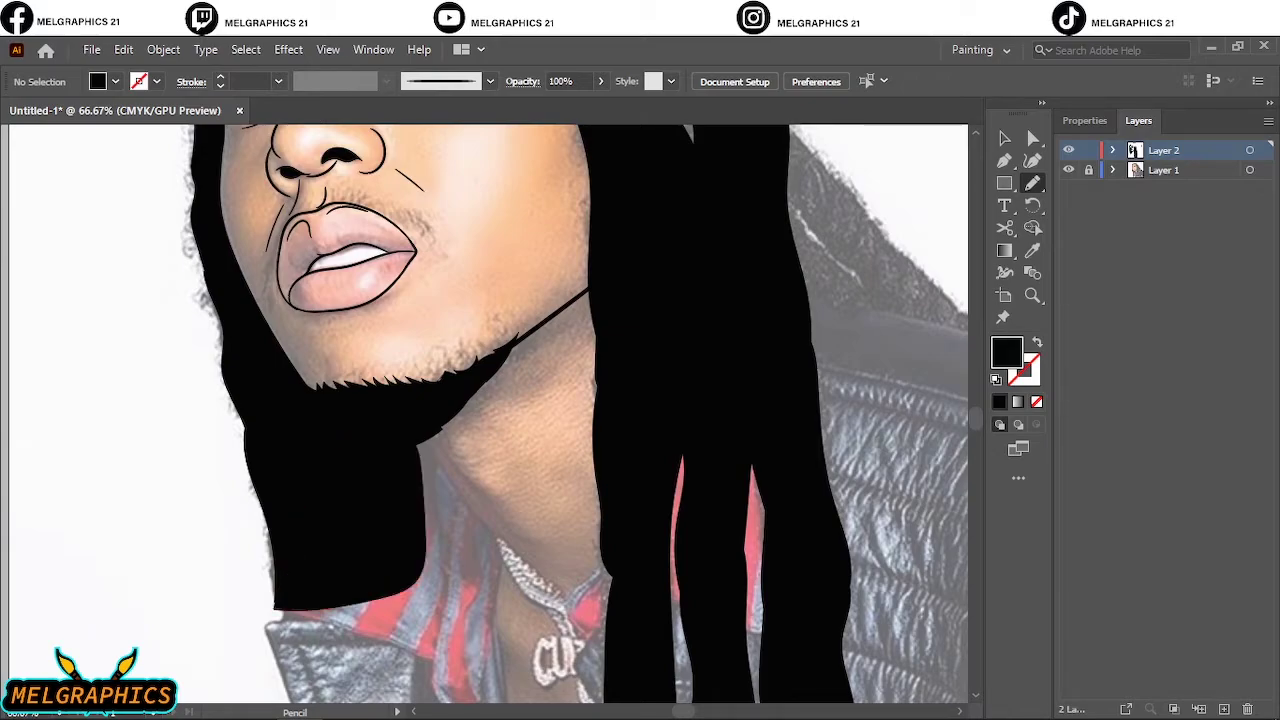
Extend the hair below the chin past the artboard's lower edge with a solid black Pencil shape covering the collar and jacket lapel.
key("ctrl+minus")
key("ctrl+minus")
key("ctrl+minus")
scroll(317, 510, "down", 3)
scroll(317, 510, "up", 3)
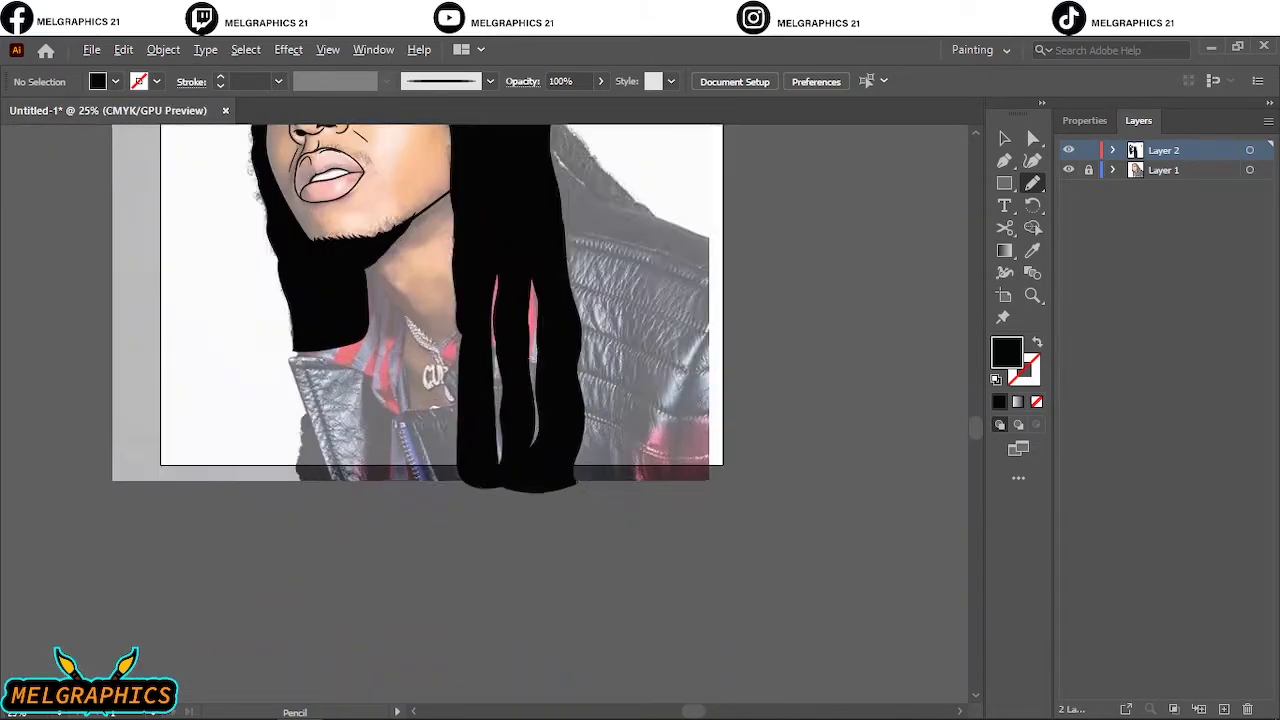
scroll(317, 510, "up", 1)
mouse_move(284, 192)
left_mouse_down()
mouse_move(275, 420)
mouse_move(291, 545)
mouse_move(447, 562)
mouse_move(485, 546)
mouse_move(490, 476)
left_mouse_up()
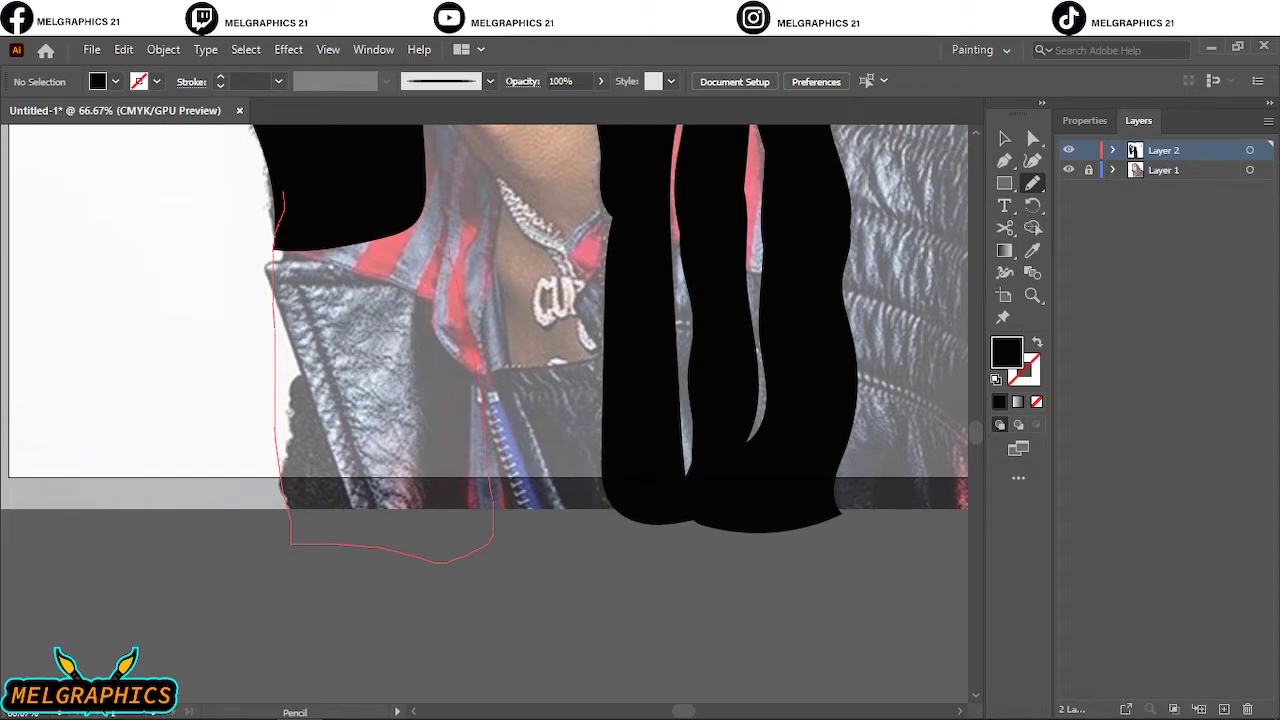
left_click_drag(422, 128, 268, 204)
scroll(379, 258, "down", 3)
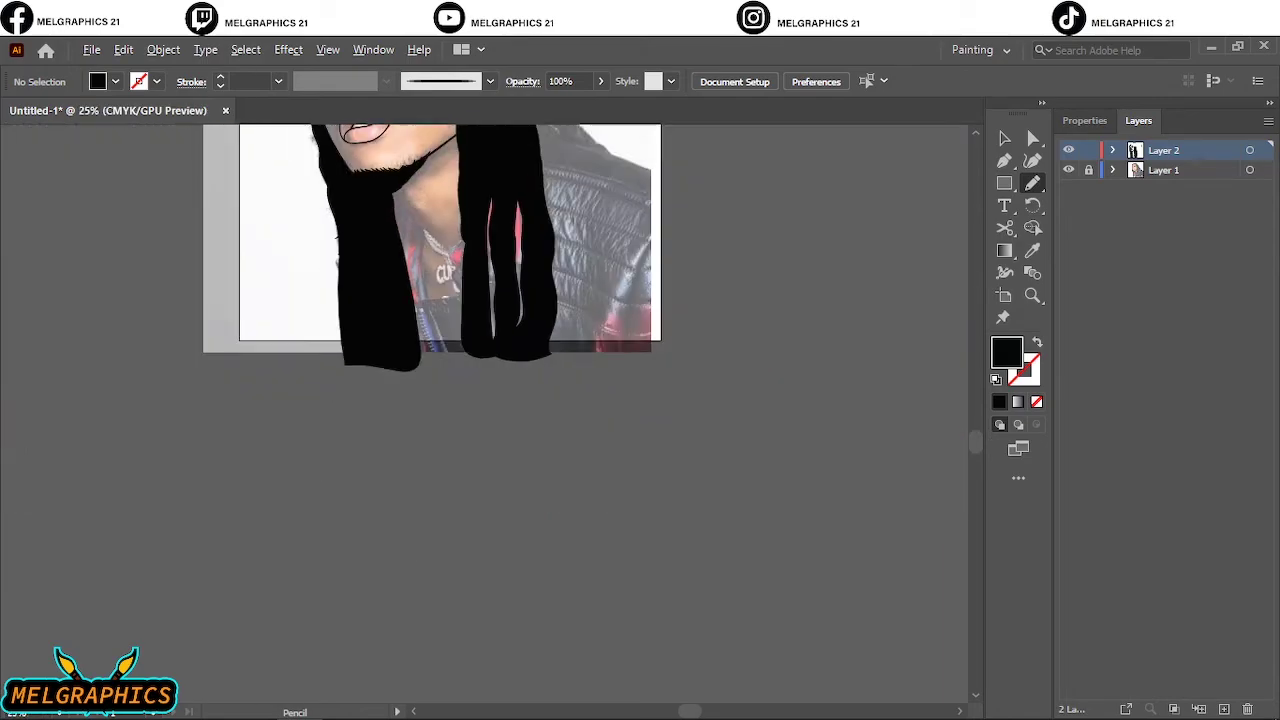
Hide Layer 1 to check the extended hair and the face without the reference photo.
scroll(379, 258, "up", 5)
left_click(1068, 170)
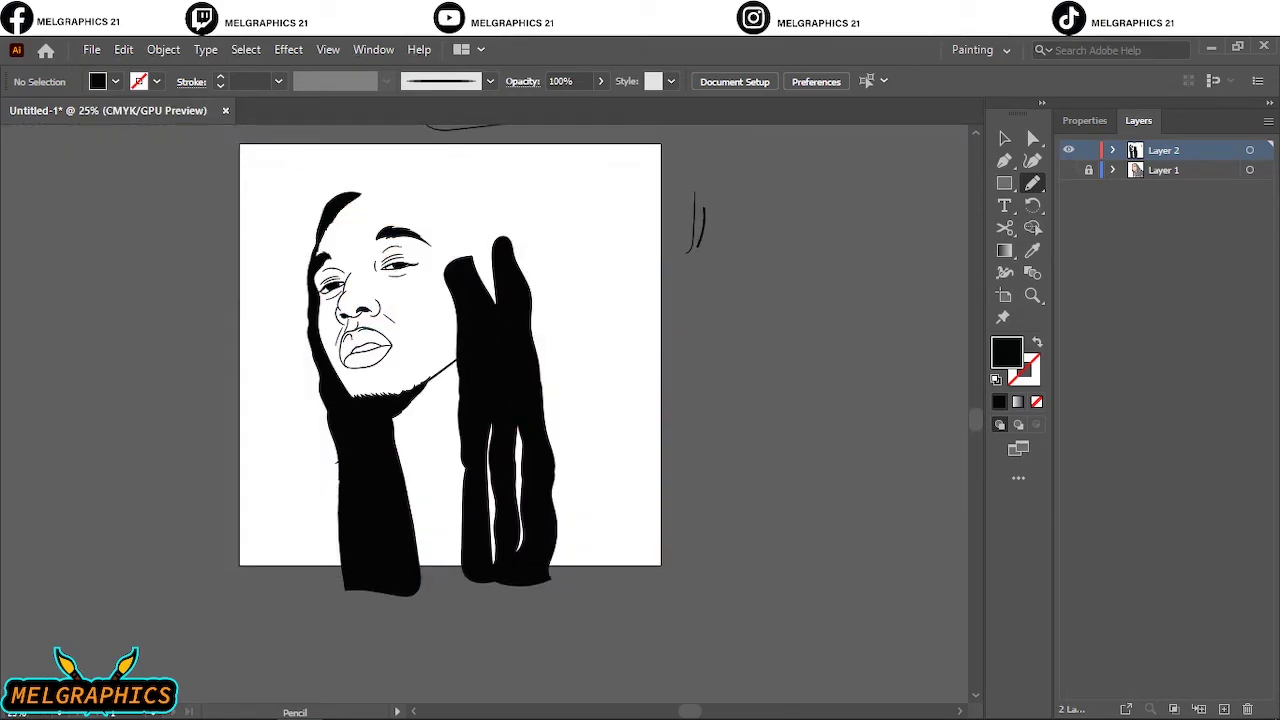
key("ctrl+plus")
key("ctrl+plus")
key("ctrl+plus")
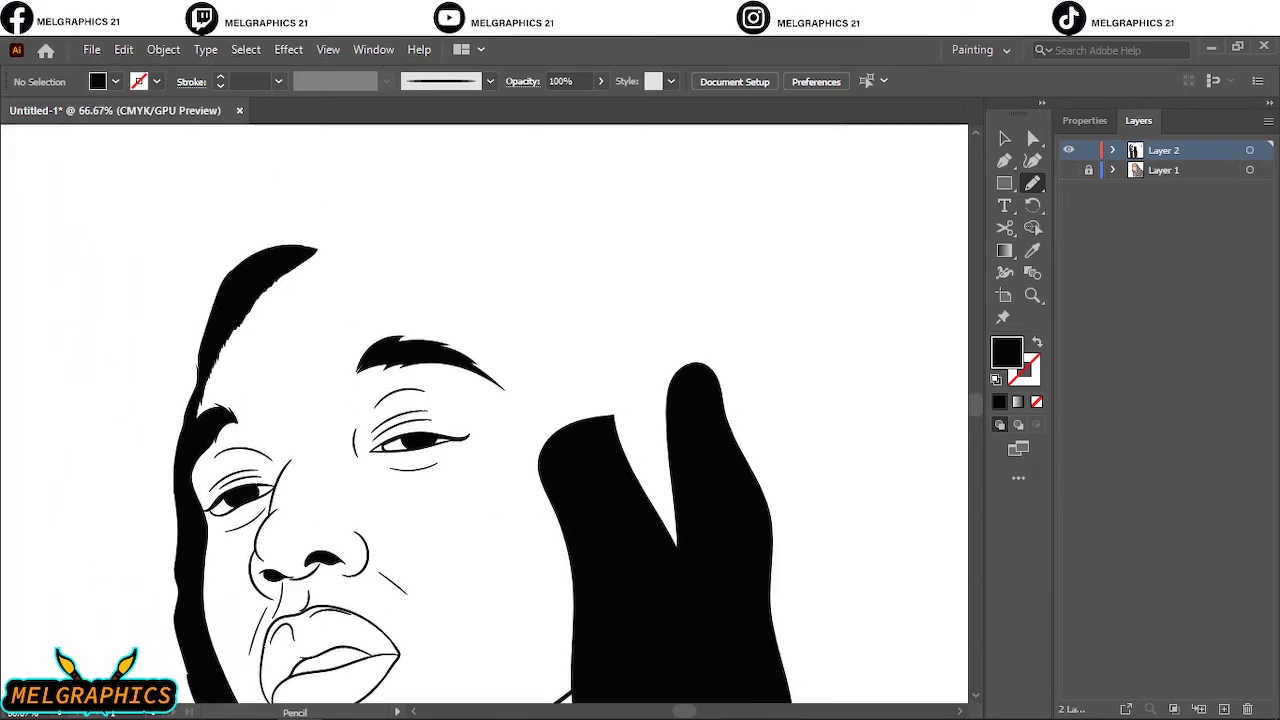
Show Layer 1 and draw two black Pencil shapes joining the crown to the side dreadlocks, following the temple and the hair's outer edge.
left_click(1068, 170)
left_click_drag(562, 518, 540, 456)
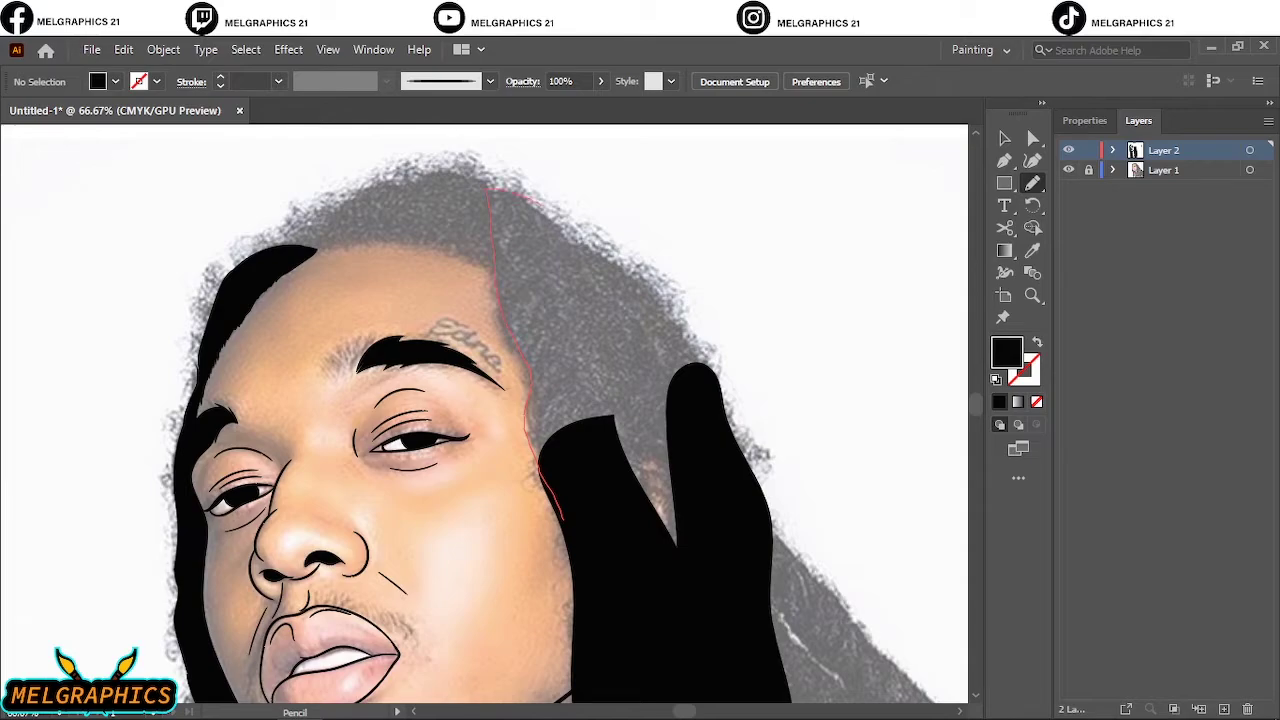
left_click_drag(540, 204, 602, 252)
mouse_move(650, 318)
left_mouse_down()
mouse_move(721, 373)
mouse_move(742, 498)
mouse_move(667, 456)
mouse_move(629, 476)
mouse_move(627, 508)
mouse_move(564, 520)
left_mouse_up()
scroll(640, 480, "up", 4)
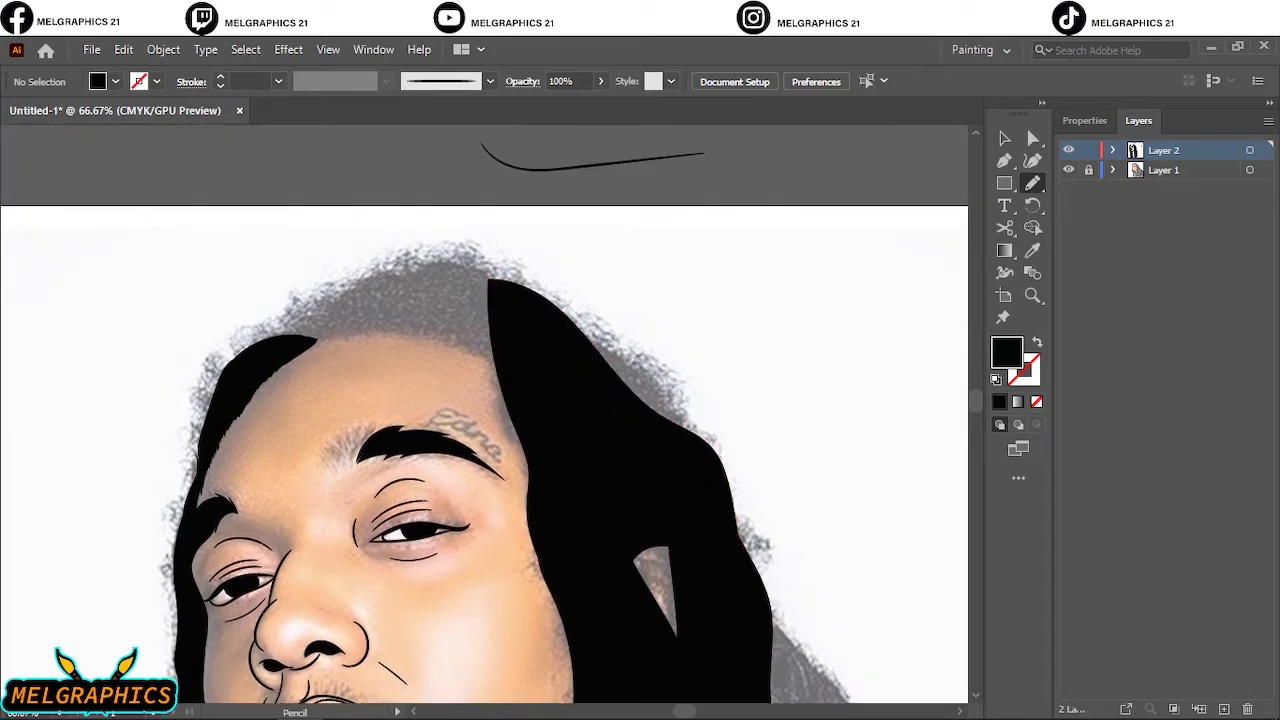
mouse_move(717, 480)
left_mouse_down()
mouse_move(681, 383)
mouse_move(651, 356)
mouse_move(553, 317)
mouse_move(569, 376)
mouse_move(629, 450)
mouse_move(716, 480)
left_mouse_up()
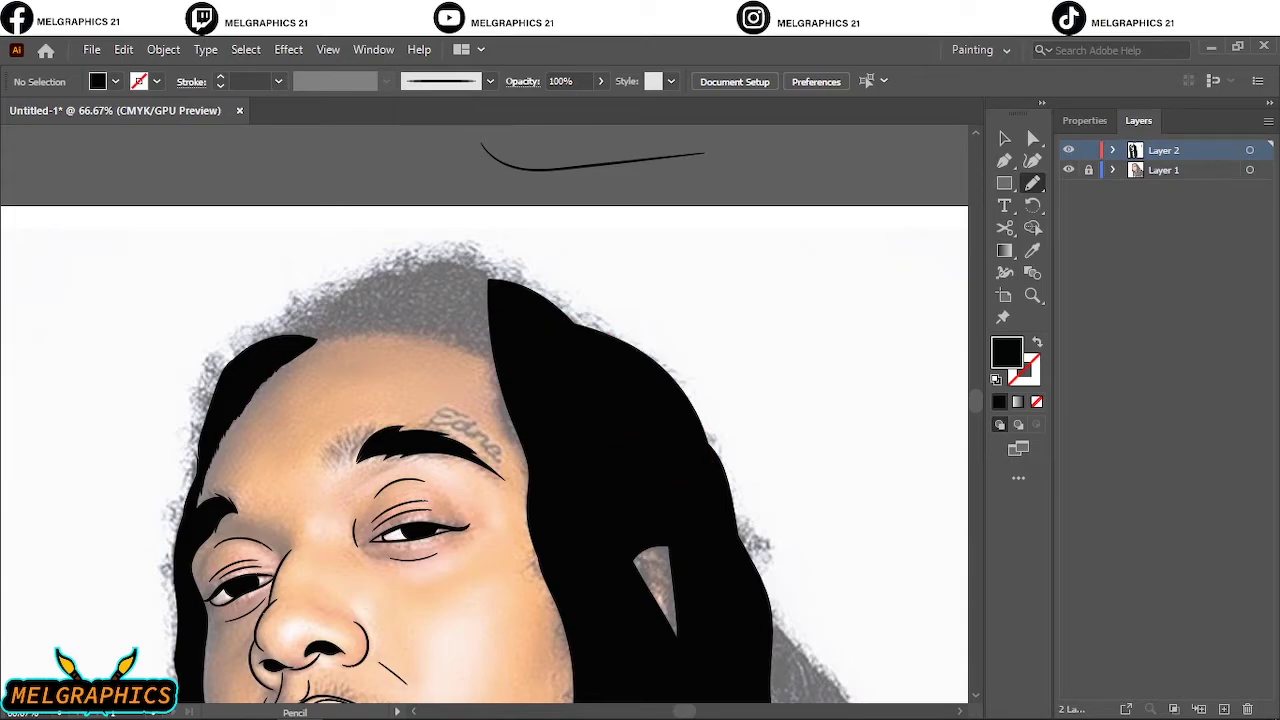
Fill the hair above the forehead with a solid black Pencil shape joining the hair on both sides of the face.
scroll(436, 342, "left", 3)
scroll(436, 342, "up", 2)
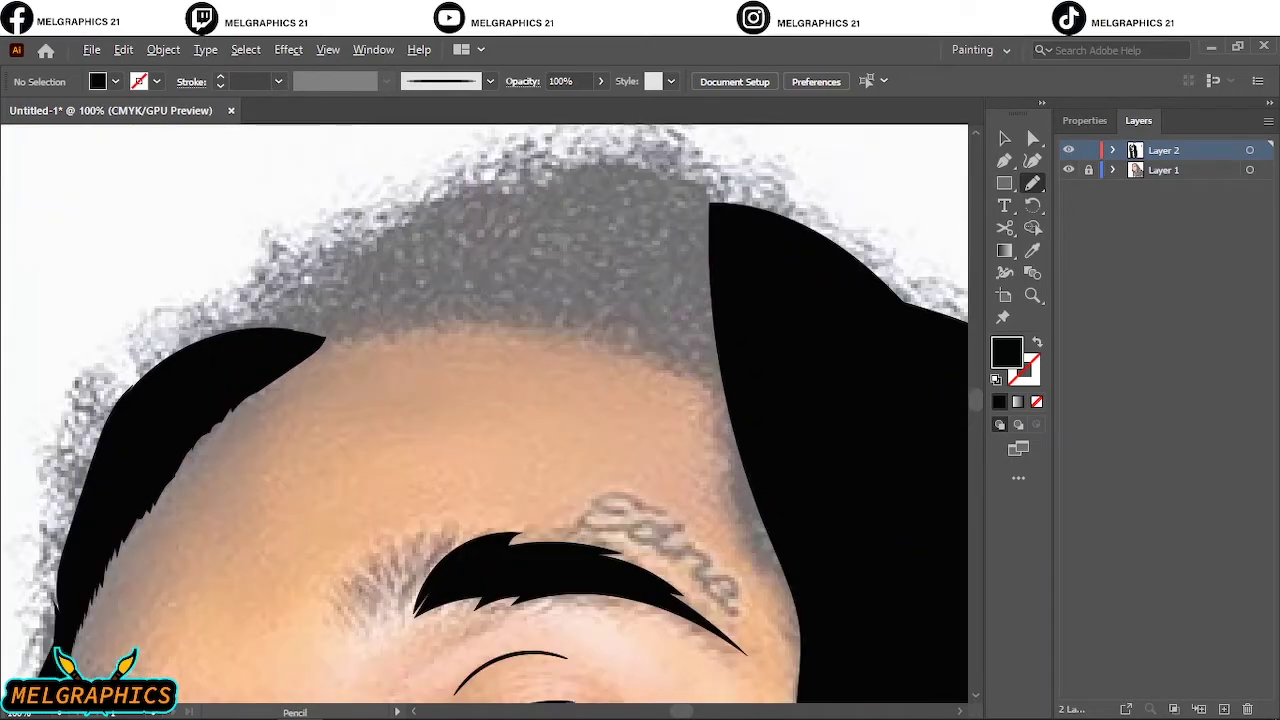
scroll(436, 342, "up", 3)
mouse_move(160, 445)
left_mouse_down()
mouse_move(204, 433)
mouse_move(238, 398)
left_mouse_up()
left_click_drag(310, 326, 398, 283)
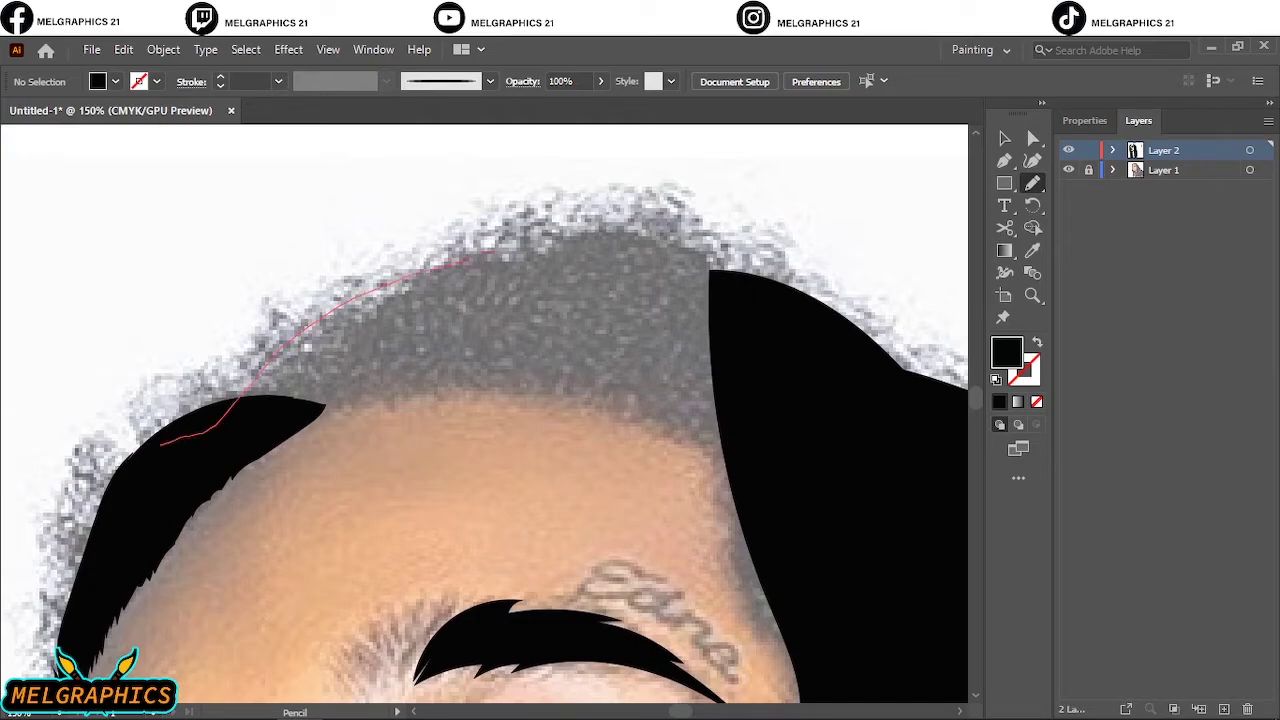
mouse_move(615, 226)
left_mouse_down()
mouse_move(779, 341)
mouse_move(815, 470)
mouse_move(812, 538)
mouse_move(722, 447)
left_mouse_up()
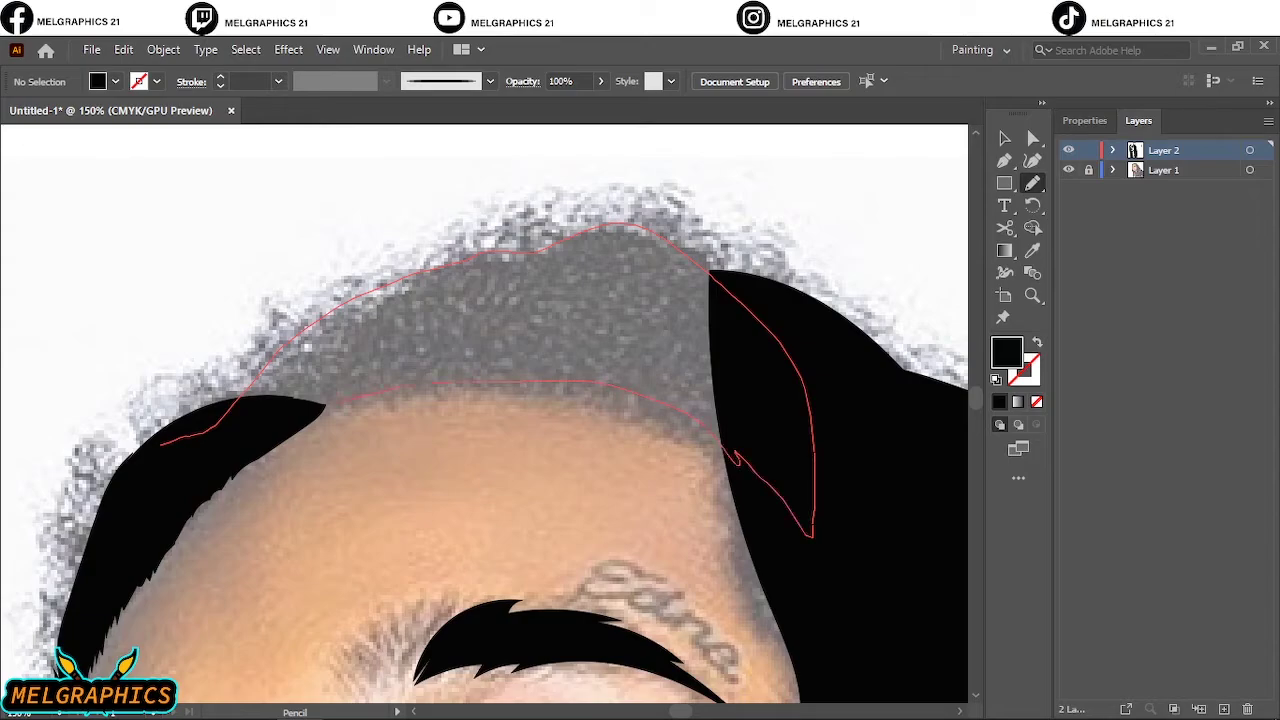
mouse_move(326, 406)
left_mouse_down()
mouse_move(230, 439)
mouse_move(195, 472)
left_mouse_up()
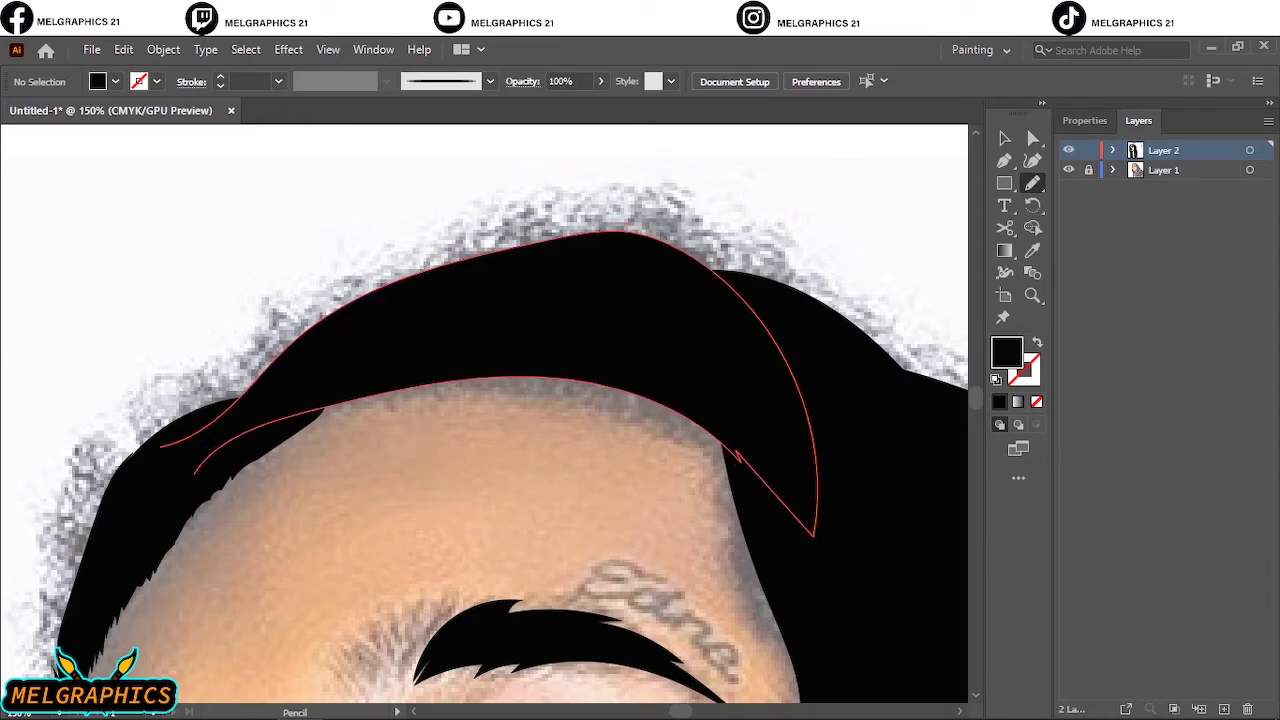
mouse_move(345, 387)
left_mouse_down()
mouse_move(320, 409)
mouse_move(520, 408)
left_mouse_up()
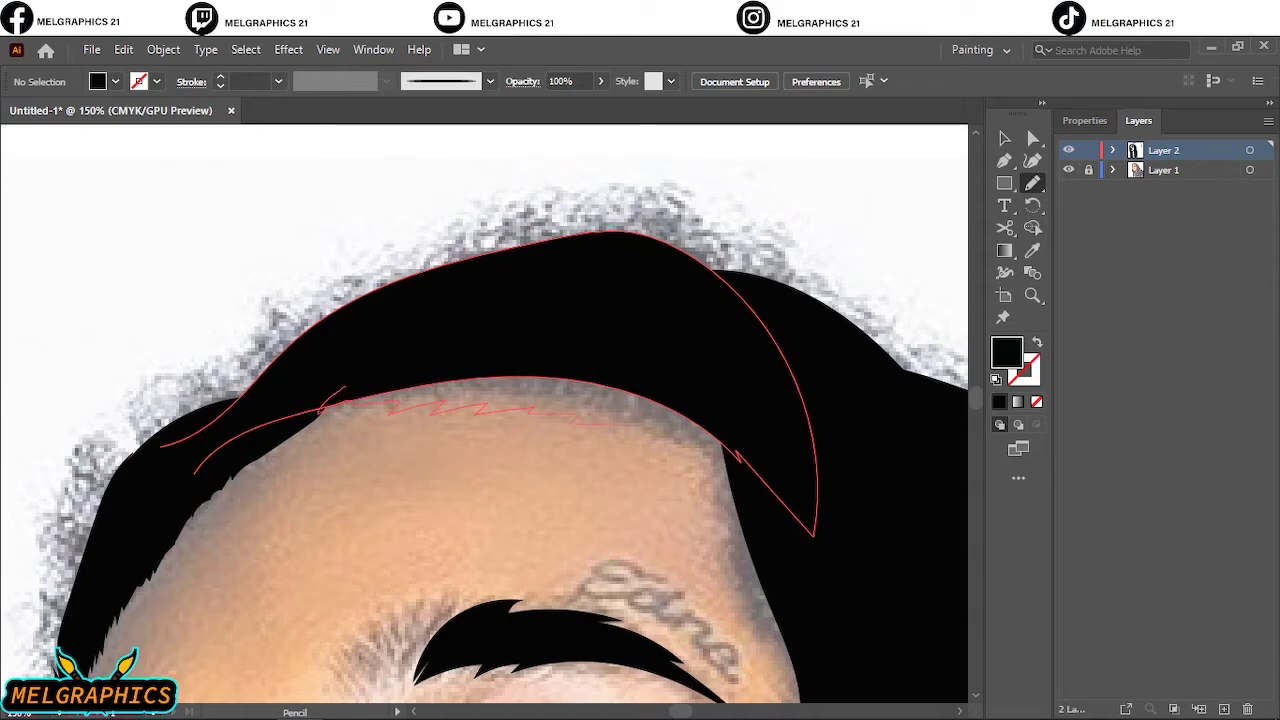
left_click_drag(605, 424, 652, 434)
mouse_move(745, 462)
left_mouse_down()
mouse_move(702, 379)
mouse_move(392, 267)
mouse_move(323, 281)
mouse_move(280, 412)
left_mouse_up()
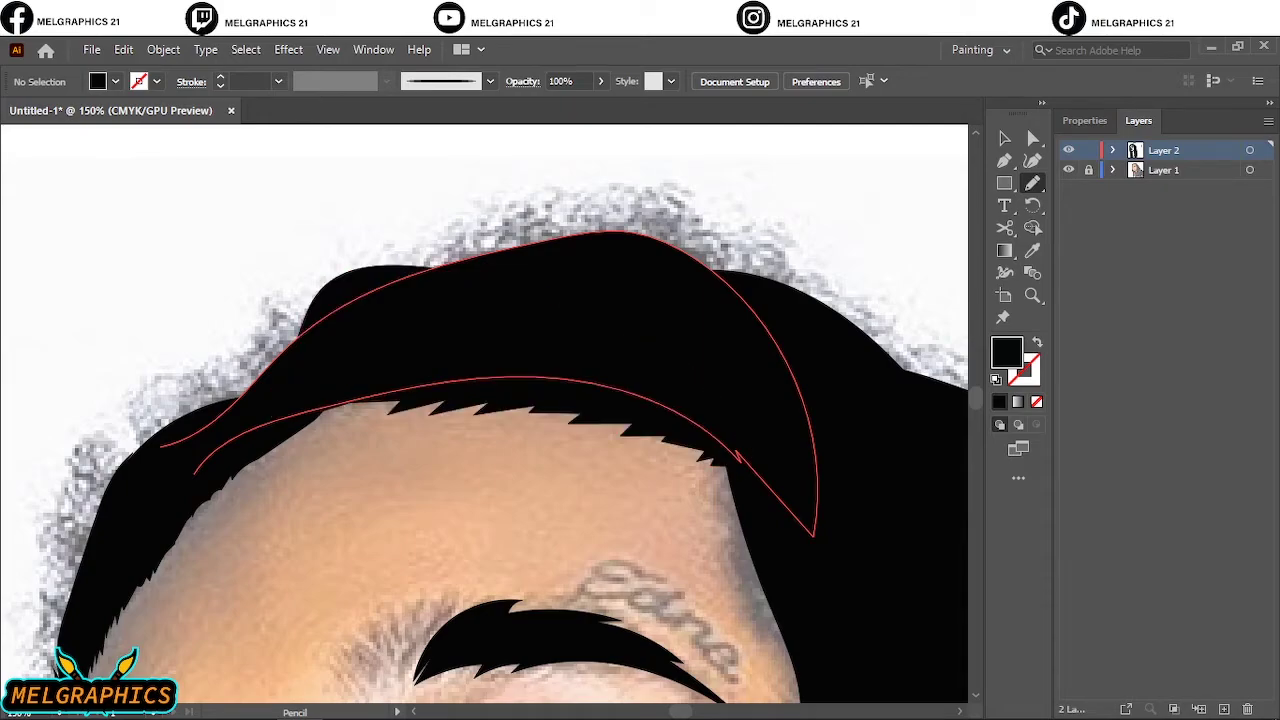
key("ctrl")
scroll(509, 373, "down", 3)
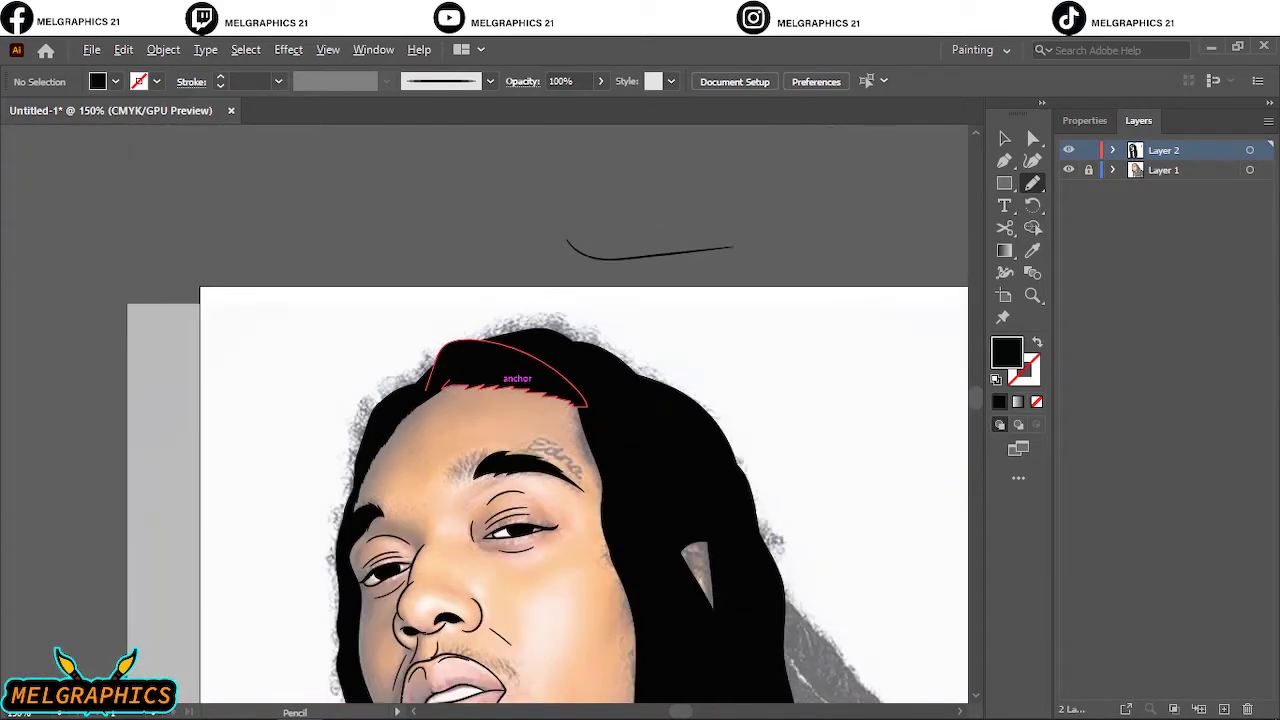
key("ctrl+z")
Draw jagged black Pencil shapes along the forehead hairline and down the temple to suggest short hairs.
scroll(503, 367, "up", 2)
key("ctrl+plus")
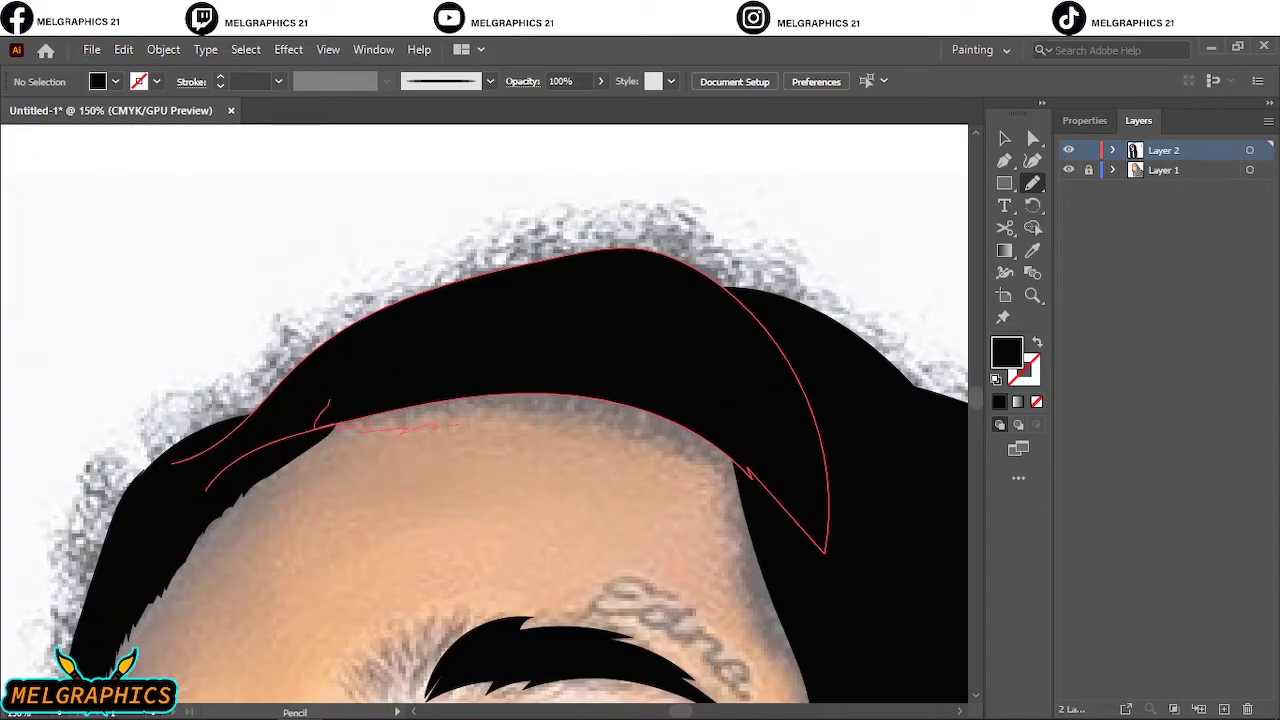
mouse_move(460, 426)
left_mouse_down()
mouse_move(609, 431)
mouse_move(729, 475)
mouse_move(751, 475)
mouse_move(770, 447)
mouse_move(449, 354)
mouse_move(359, 382)
mouse_move(336, 427)
left_mouse_up()
mouse_move(750, 472)
left_mouse_down()
mouse_move(659, 425)
mouse_move(546, 426)
left_mouse_up()
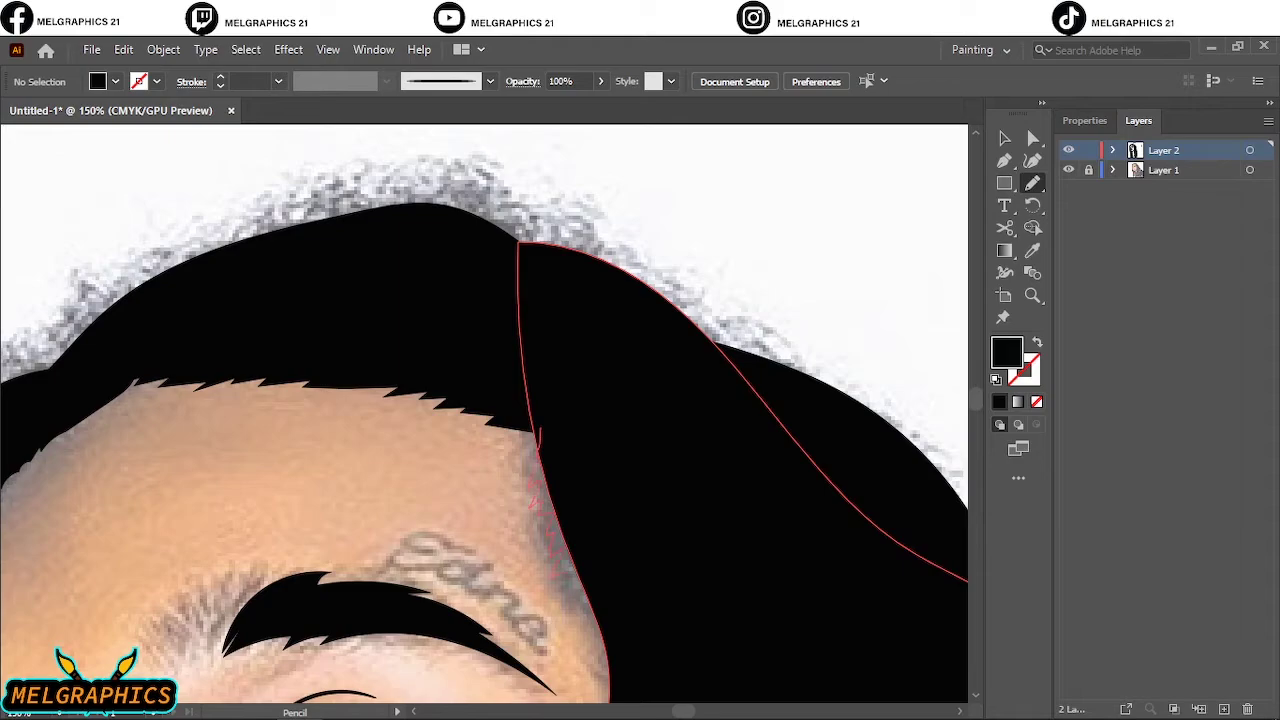
mouse_move(588, 612)
left_mouse_down()
mouse_move(593, 399)
mouse_move(542, 430)
left_mouse_up()
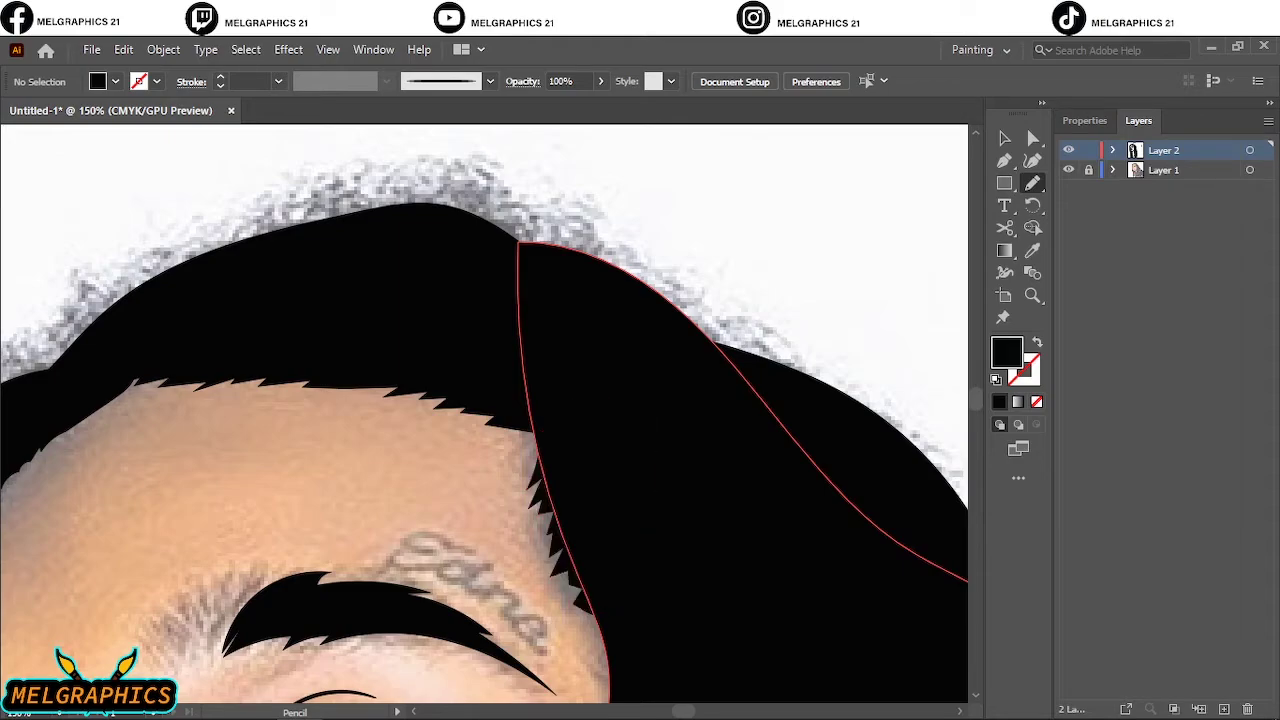
Hide Layer 1 and fit the artboard in the window to check the whole black portrait.
scroll(585, 405, "down", 4)
scroll(590, 411, "down", 2)
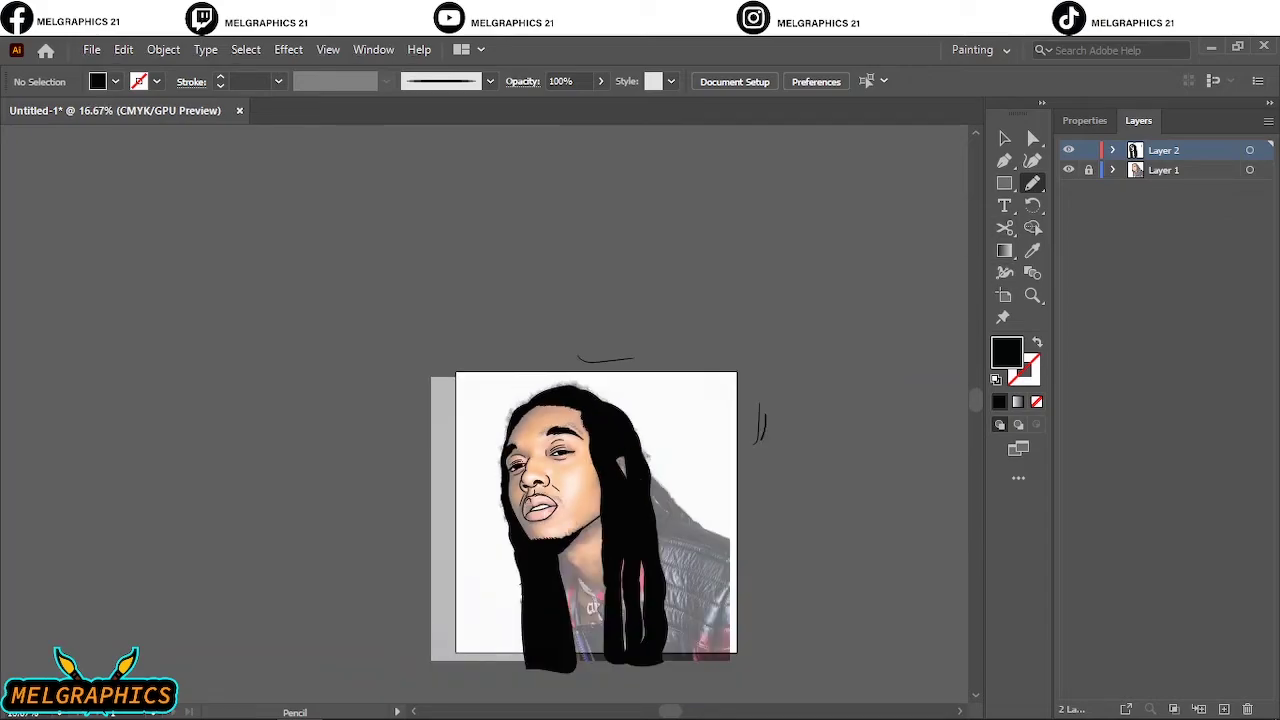
left_click(1068, 170)
key("ctrl")
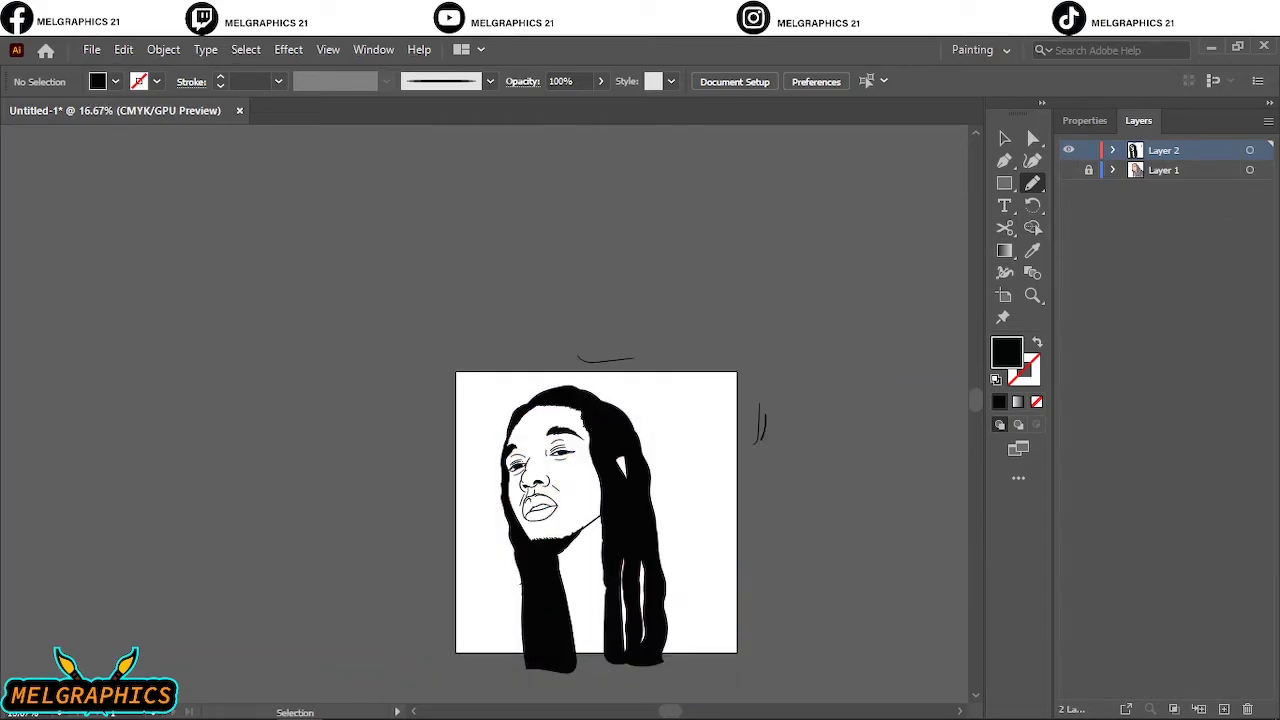
key("ctrl+0")
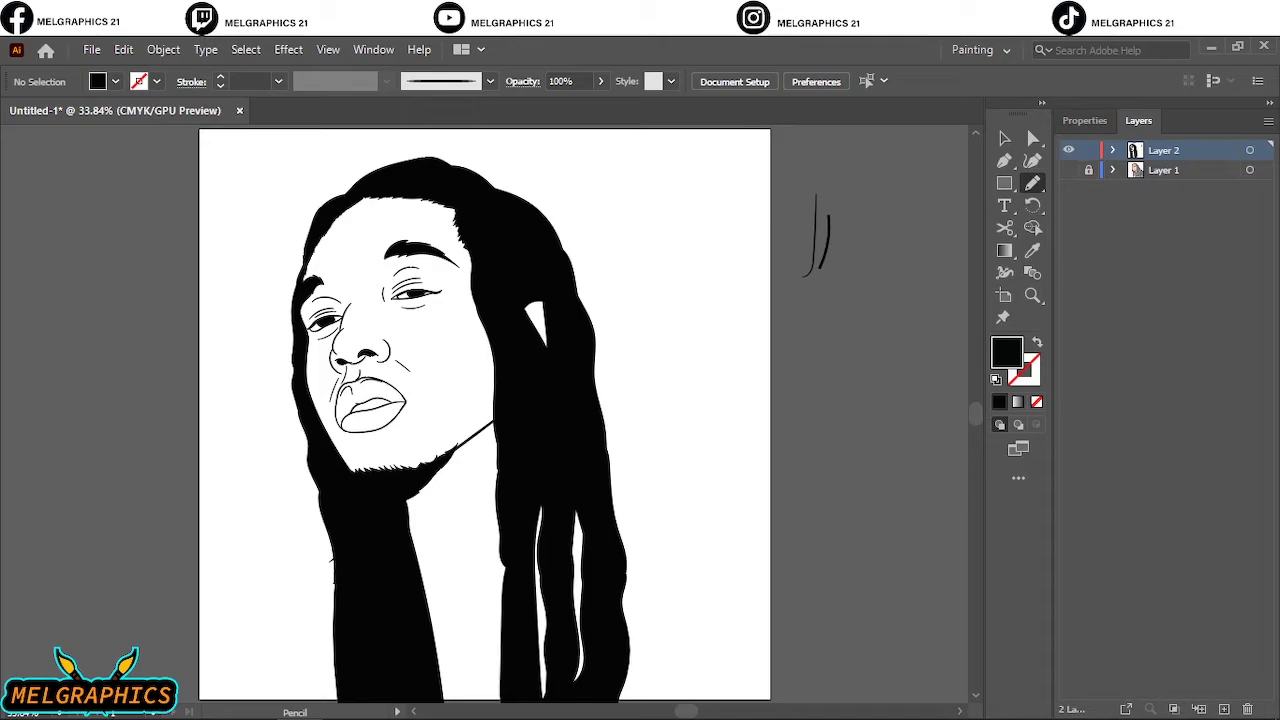
Show Layer 1, swap fill and stroke, and paint a curved 1 pt black Paintbrush line down the small gap between the dreadlocks.
left_click(1068, 170)
scroll(537, 293, "up", 5)
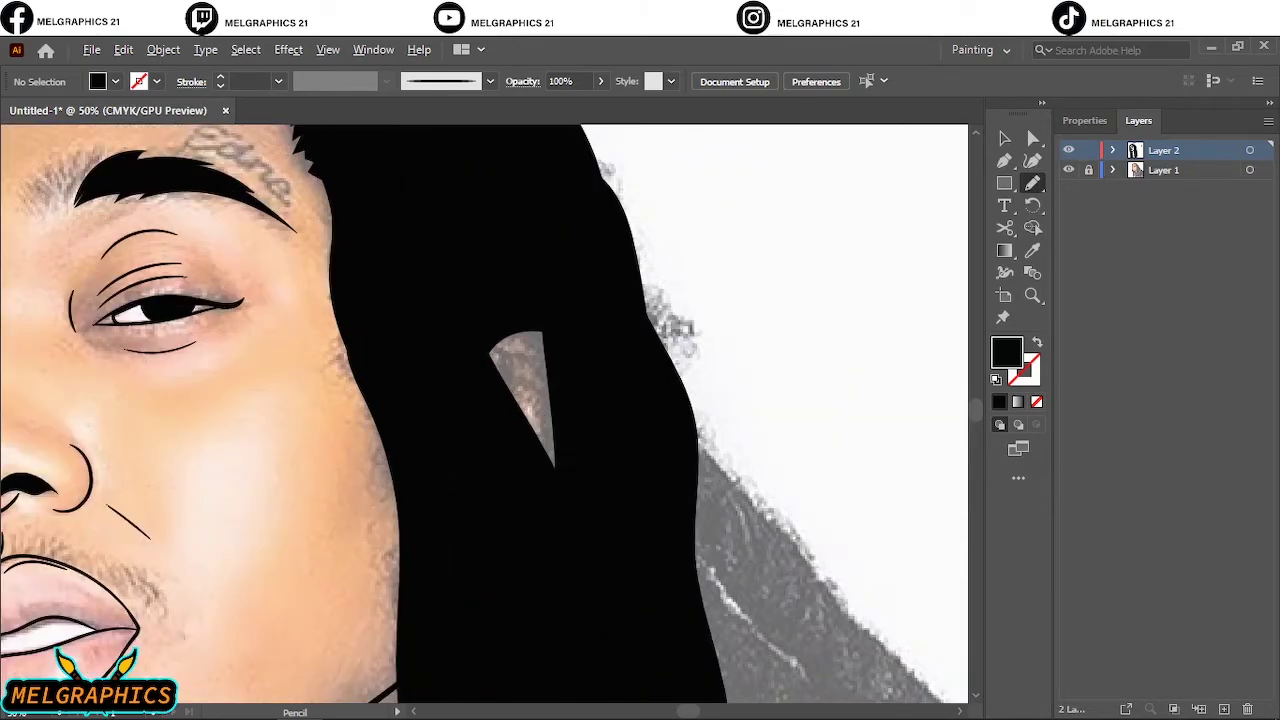
key("ctrl+minus")
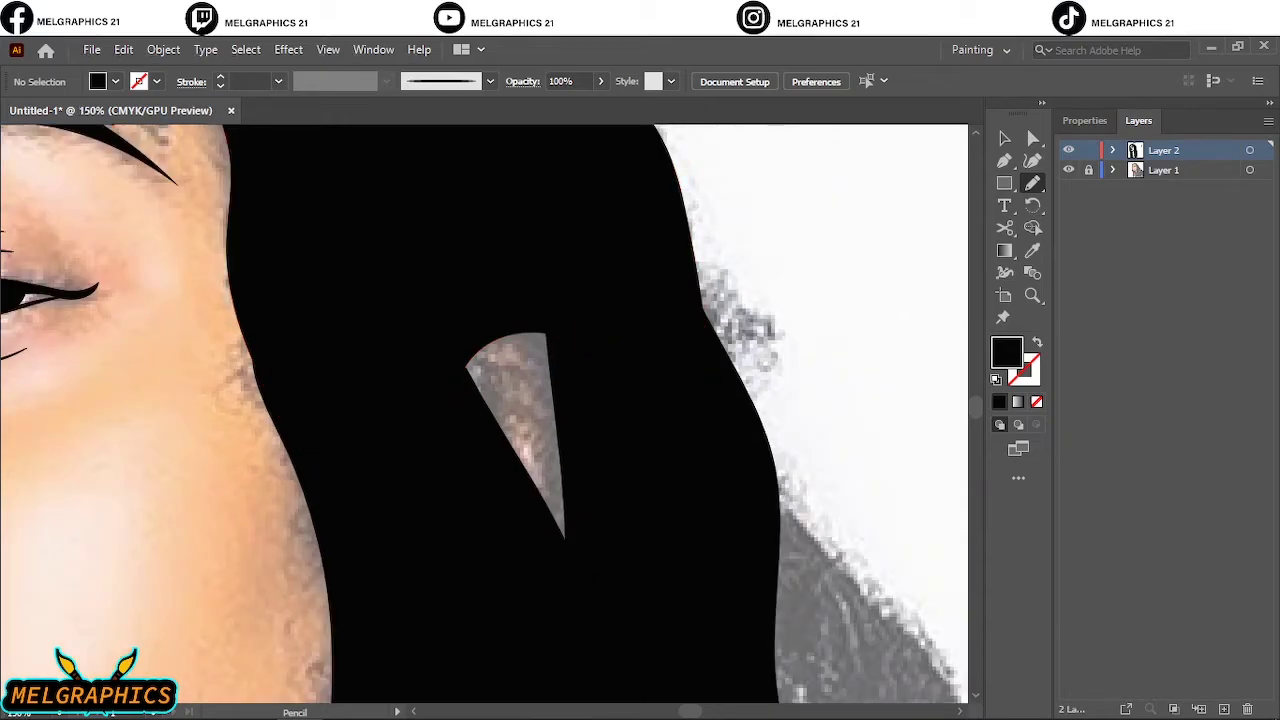
key("b")
key("shift+x")
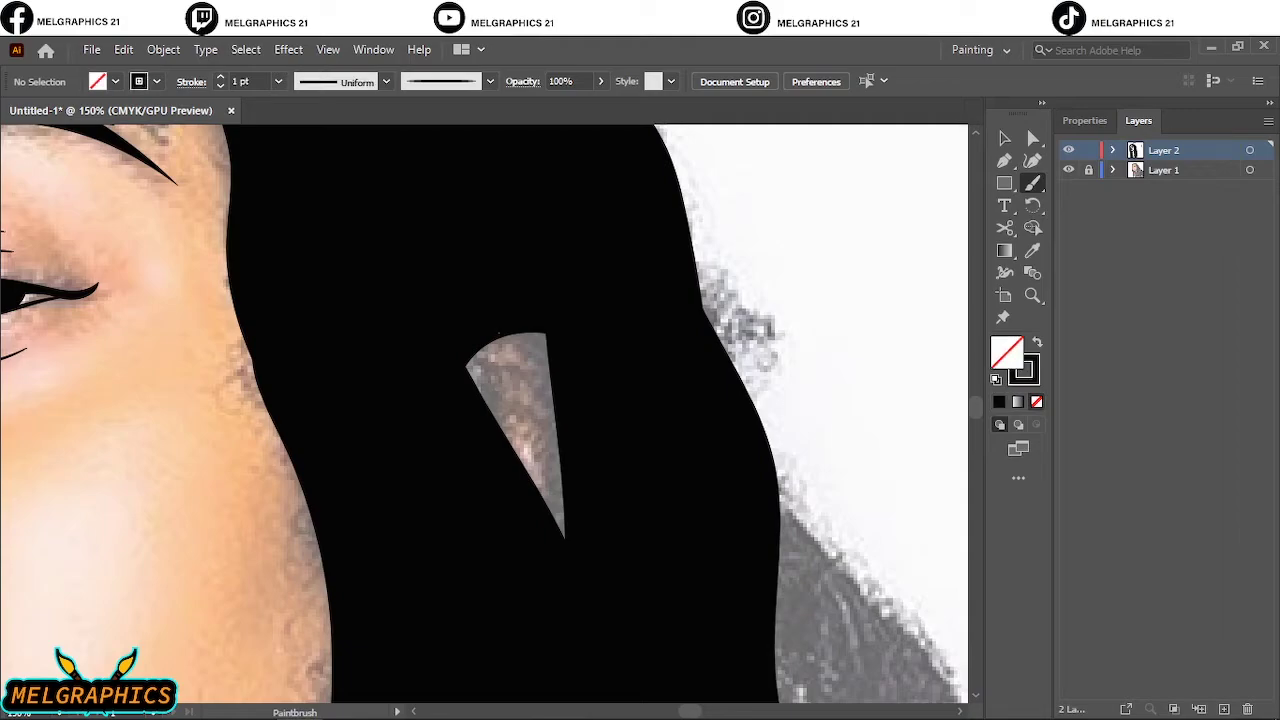
left_click_drag(511, 335, 541, 495)
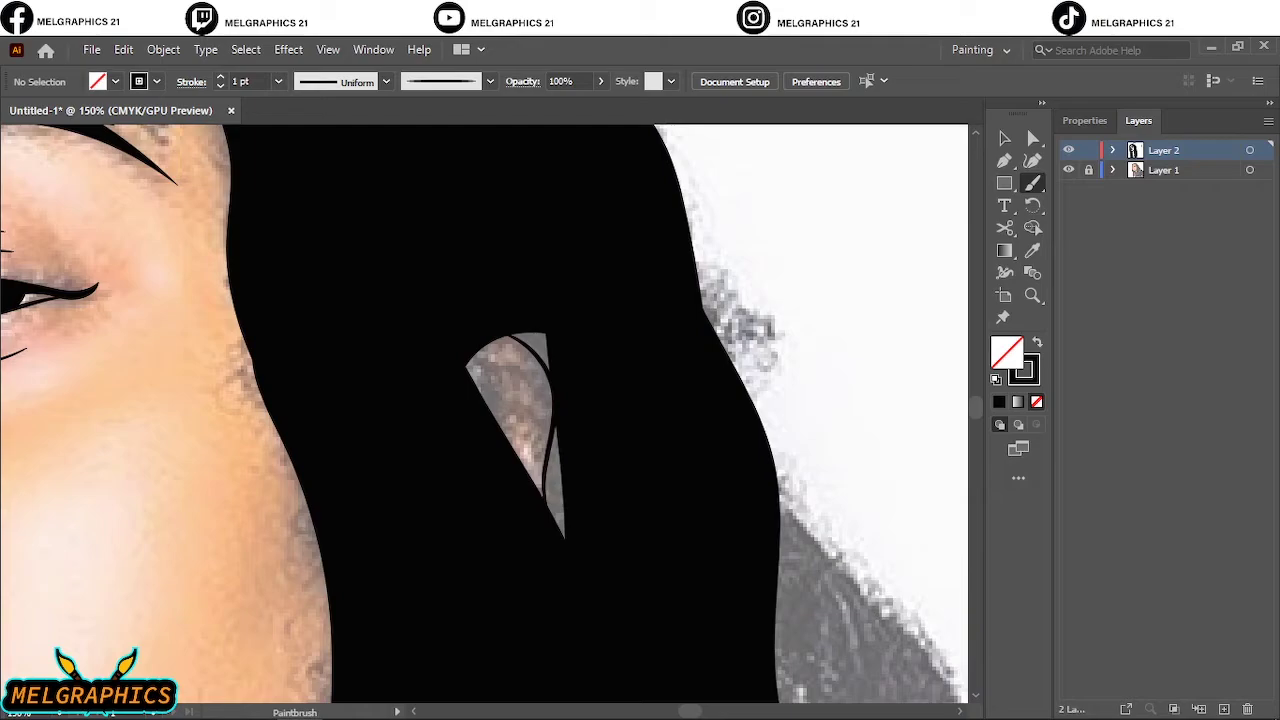
Set the stroke weight of the curved line in the hair gap to 2 pt and deselect it.
key("v")
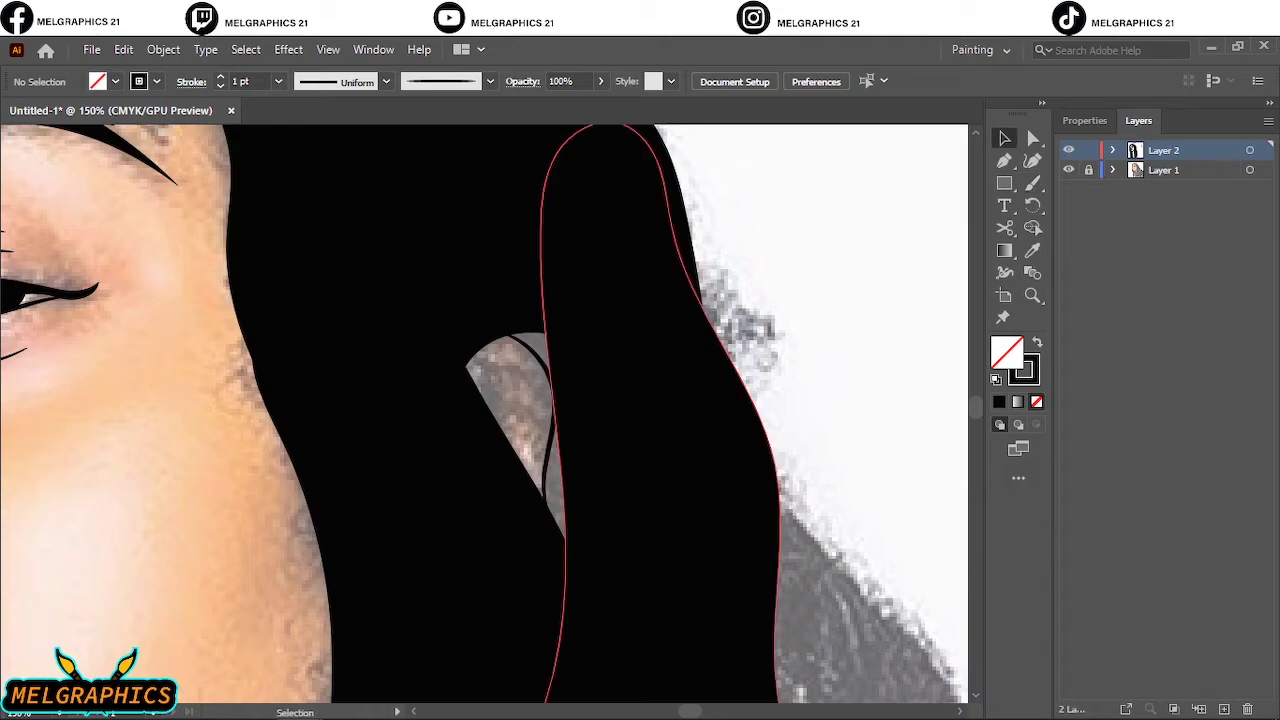
left_click(550, 440)
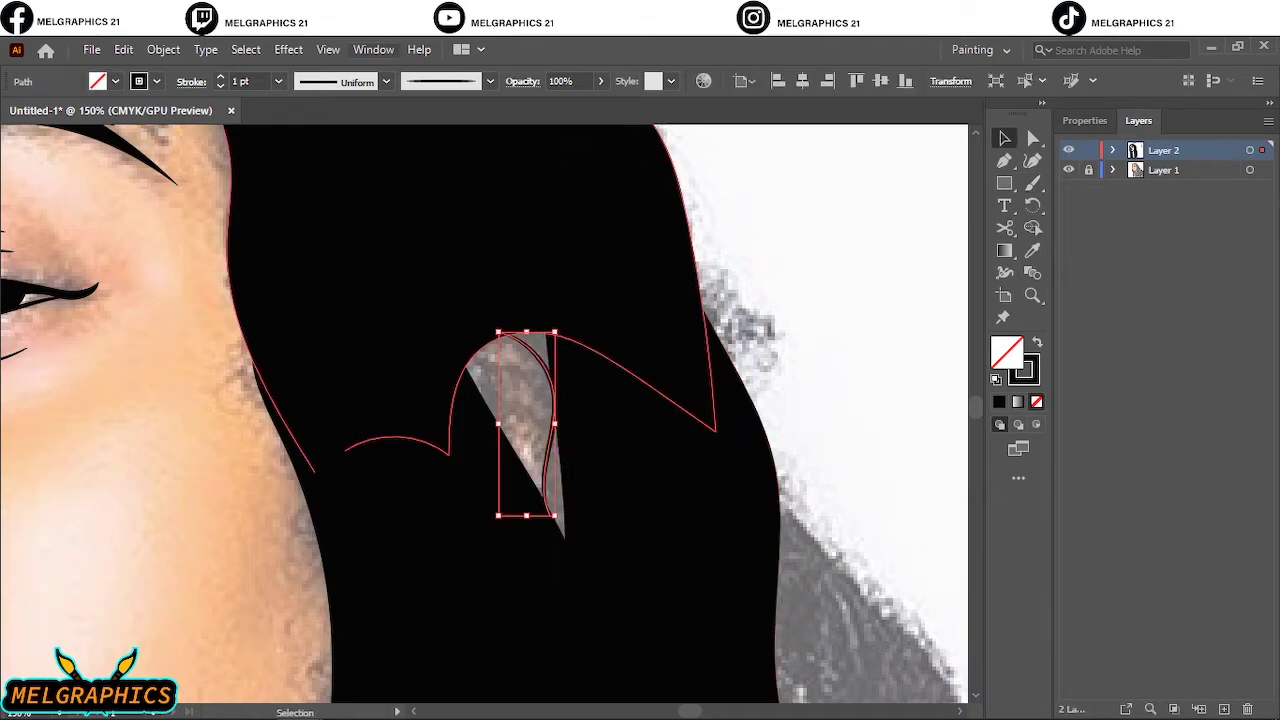
left_click(220, 76)
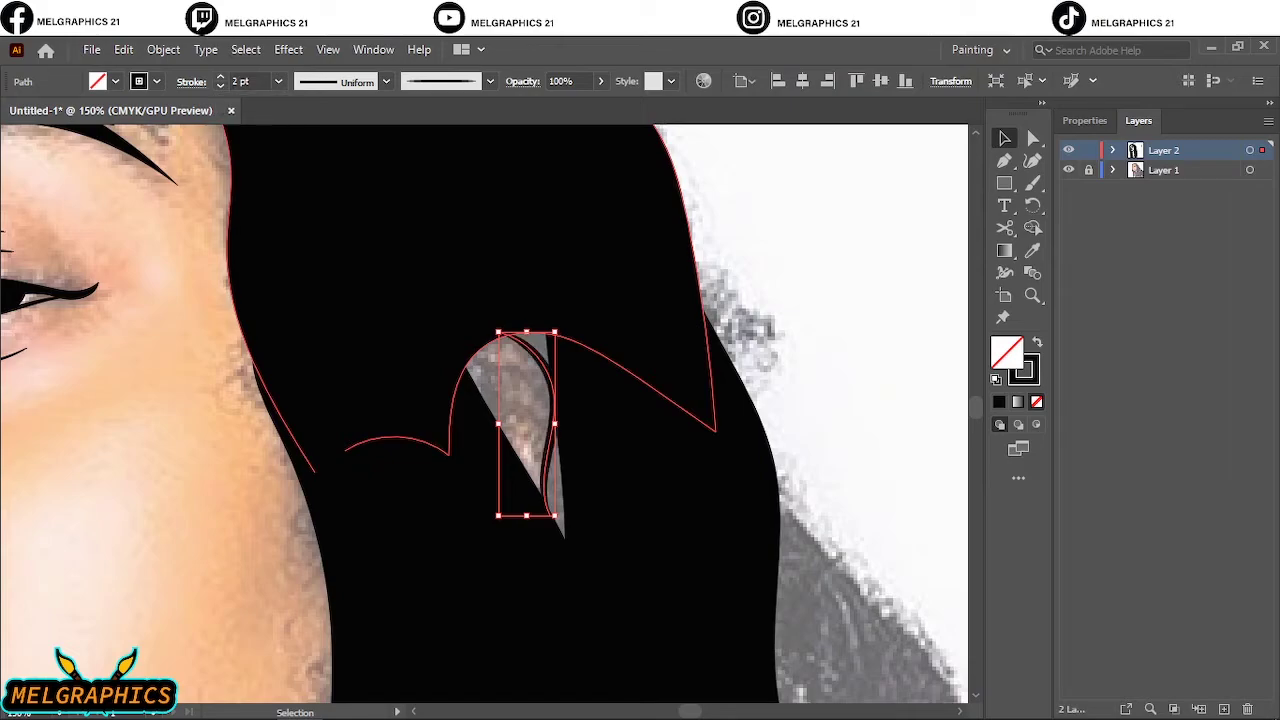
key("ctrl+shift+a")
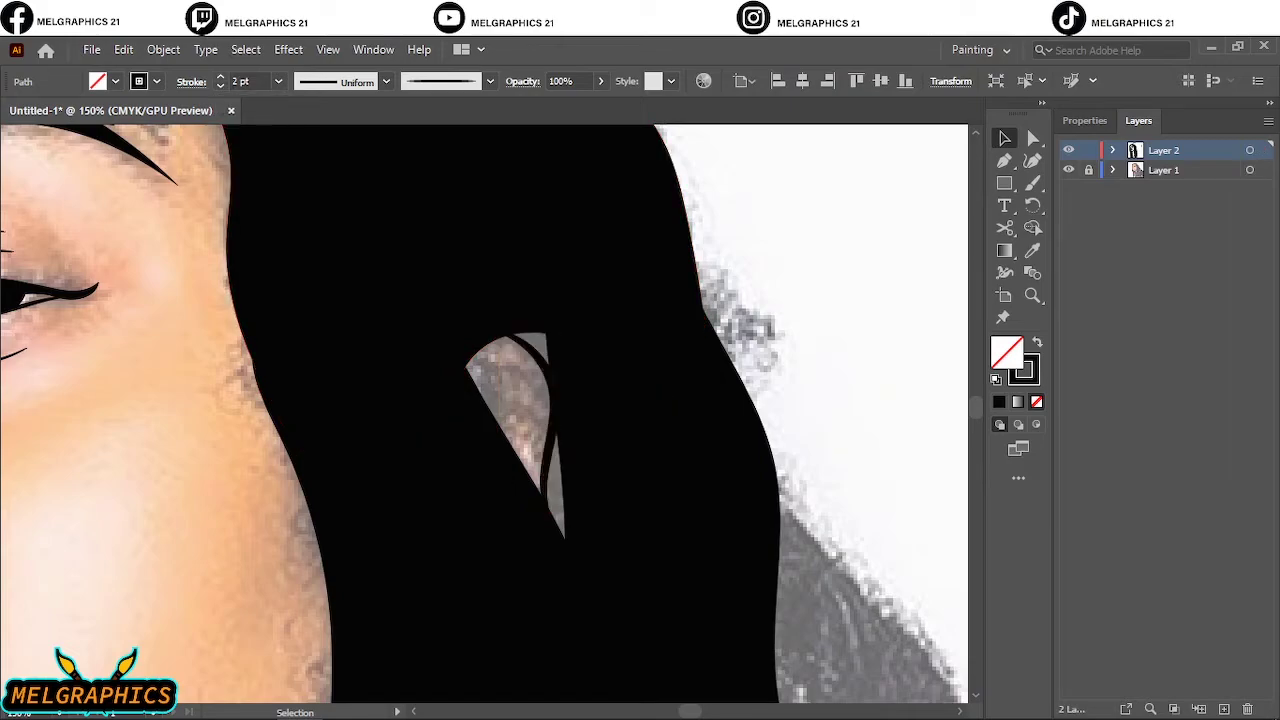
key("ctrl+=")
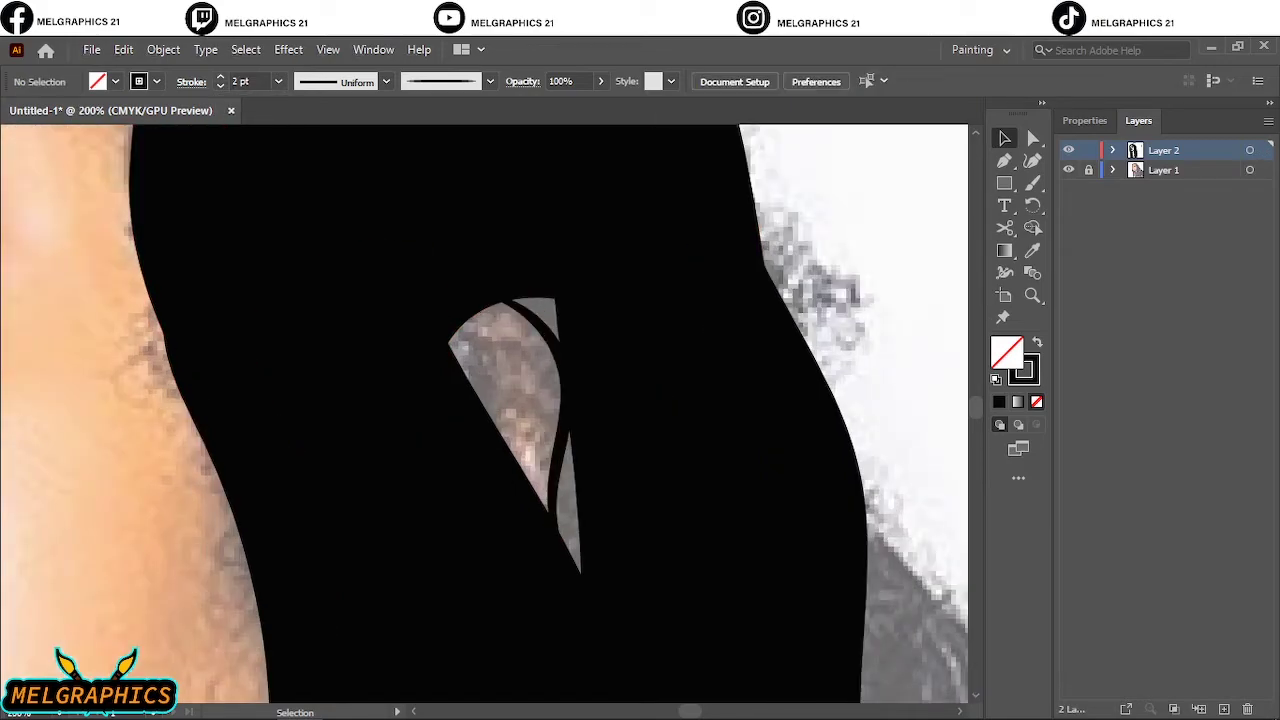
Paint a short curved 2 pt black Paintbrush stroke rising from the lower-left edge of the small gap between the dreadlocks.
key("c")
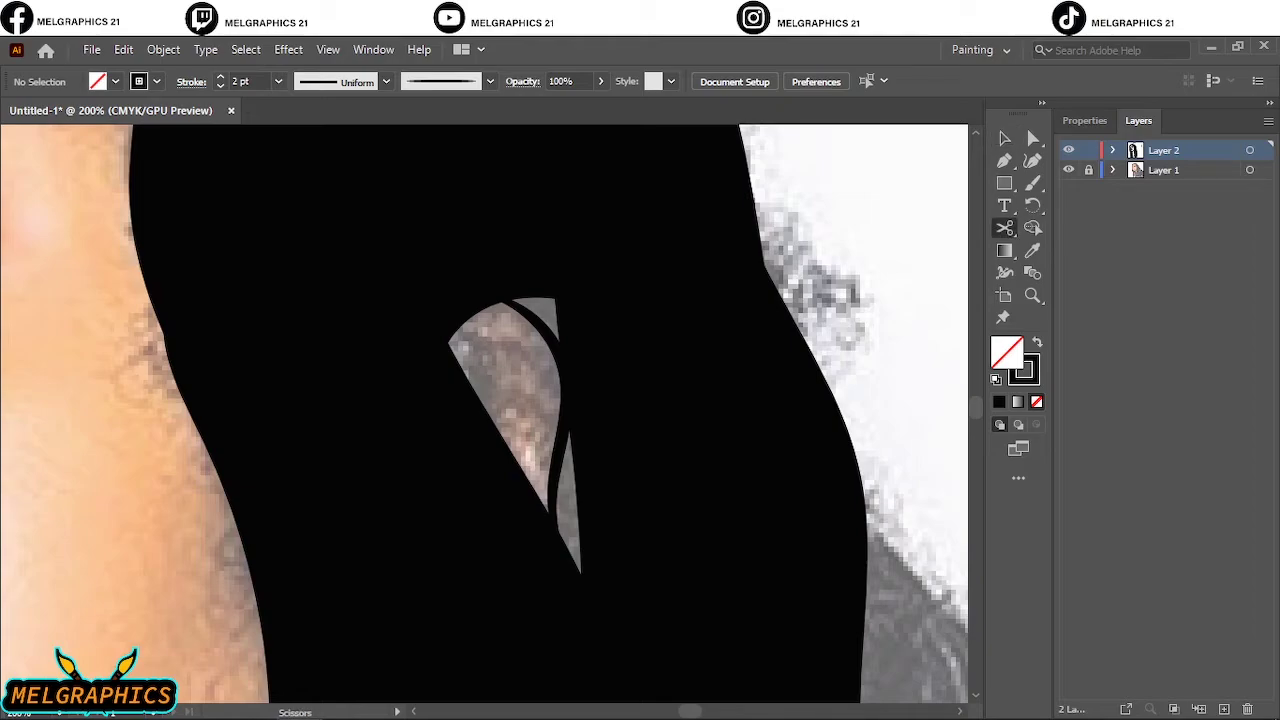
key("n")
key("m")
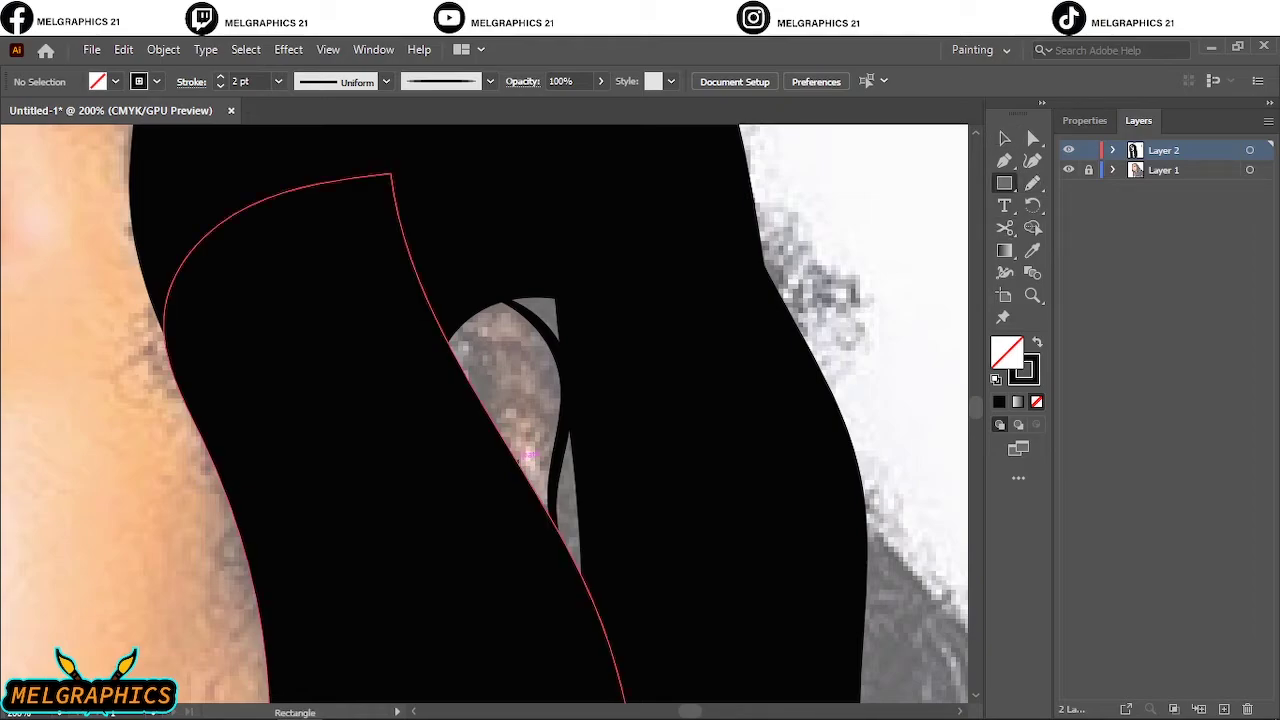
key("b")
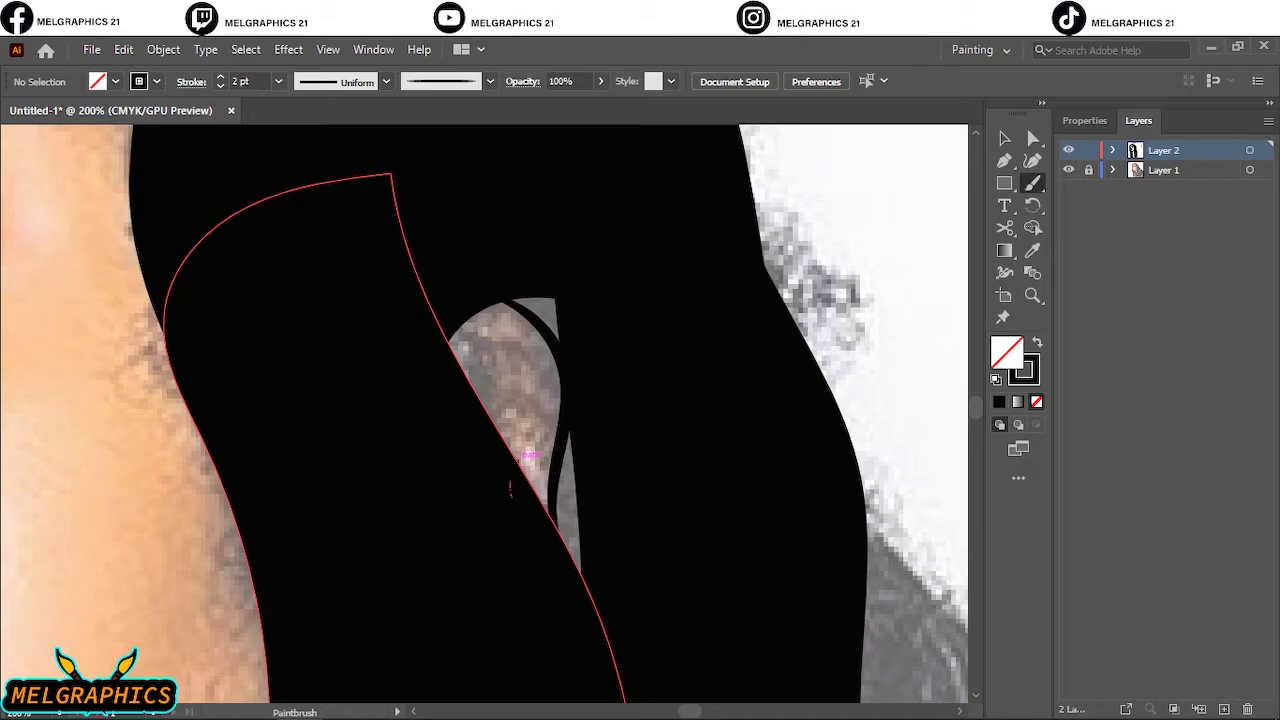
left_click_drag(511, 455, 498, 394)
scroll(518, 463, "right", 6)
scroll(518, 463, "down", 4)
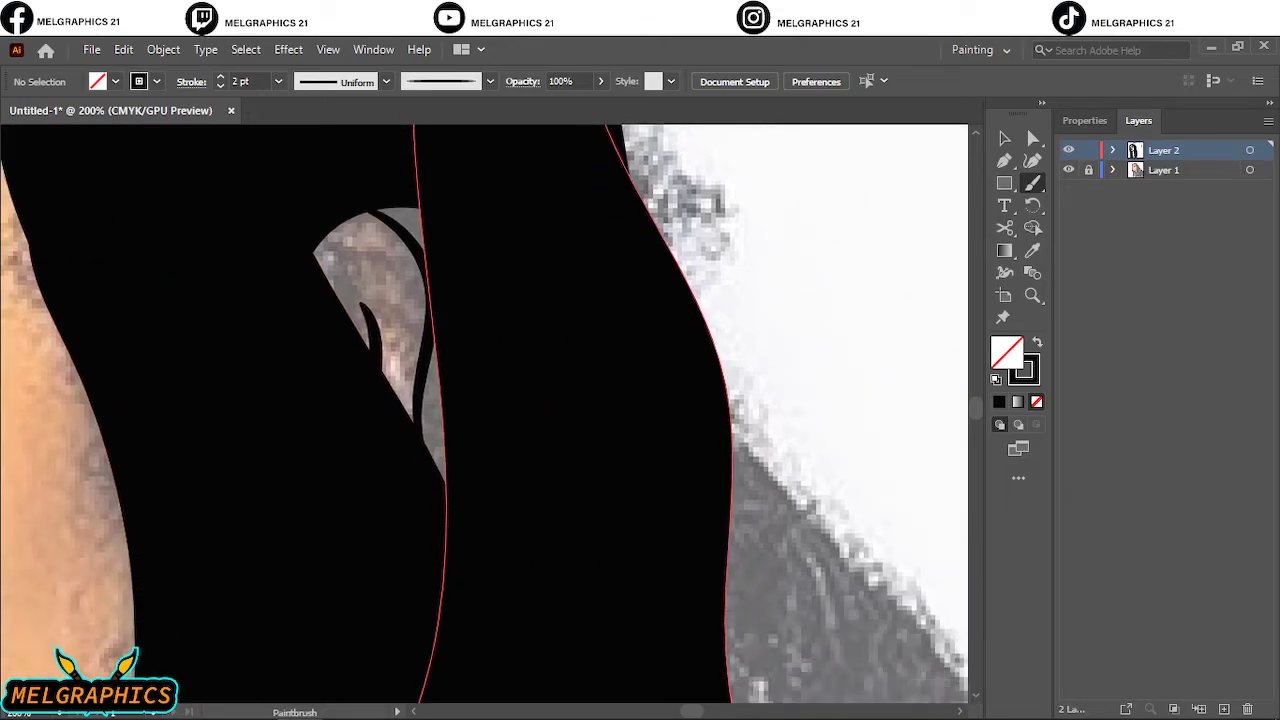
Draw a closed Pencil shape over the lower-right sliver of the hair gap and swap fill and stroke to make it solid black.
scroll(441, 477, "up", 1)
scroll(441, 477, "up", 4)
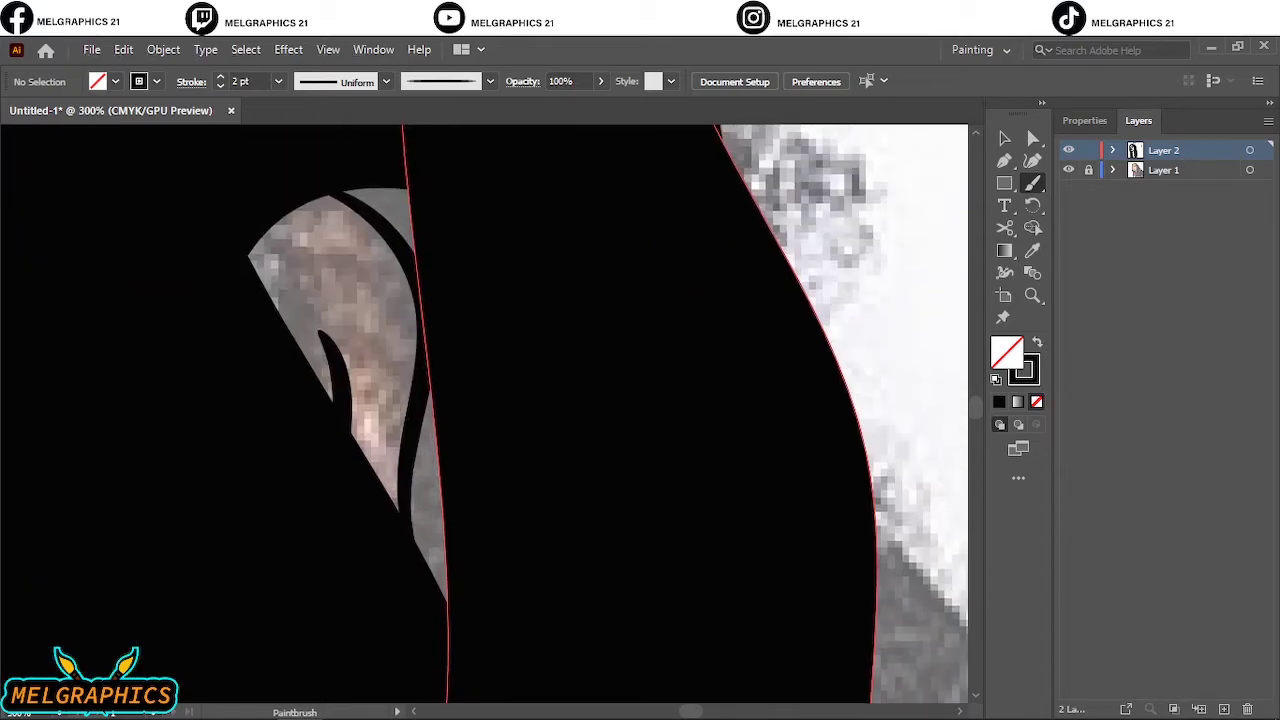
key("v")
key("n")
mouse_move(428, 370)
left_mouse_down()
mouse_move(392, 570)
mouse_move(420, 620)
mouse_move(474, 631)
mouse_move(486, 400)
mouse_move(461, 339)
mouse_move(430, 366)
left_mouse_up()
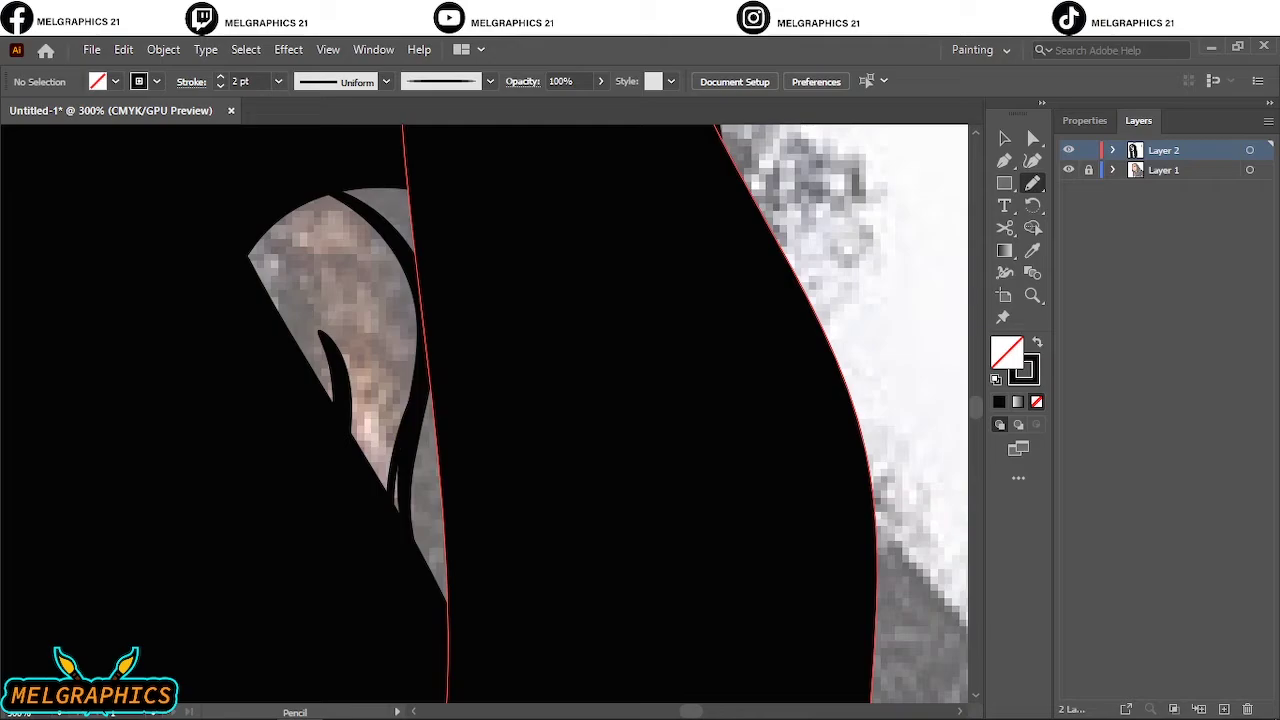
key("v")
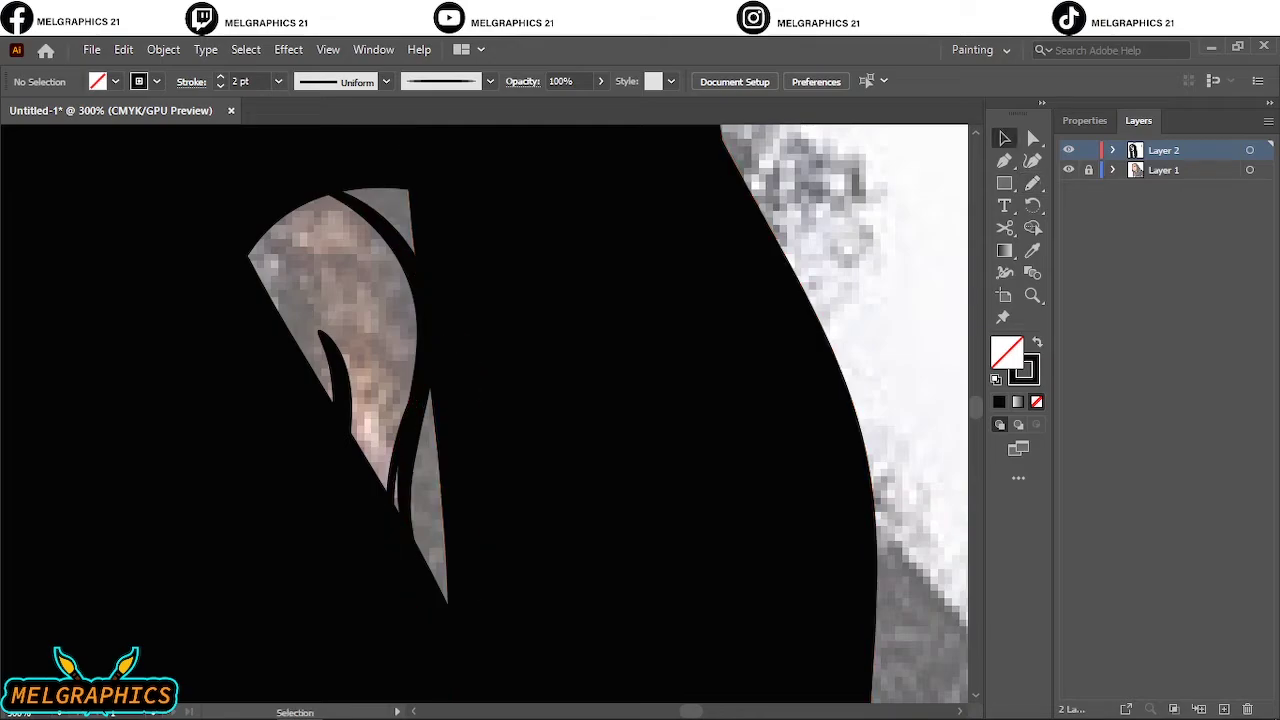
left_click(402, 470)
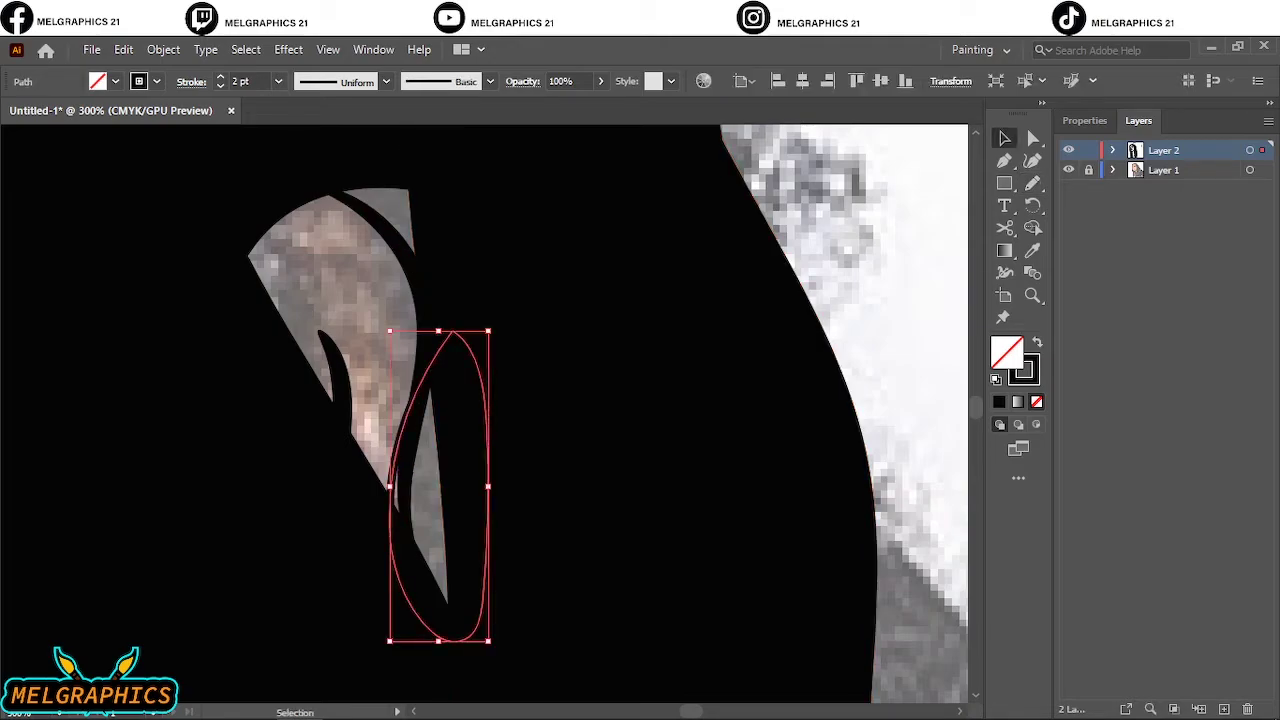
key("shift+x")
key("ctrl+shift+a")
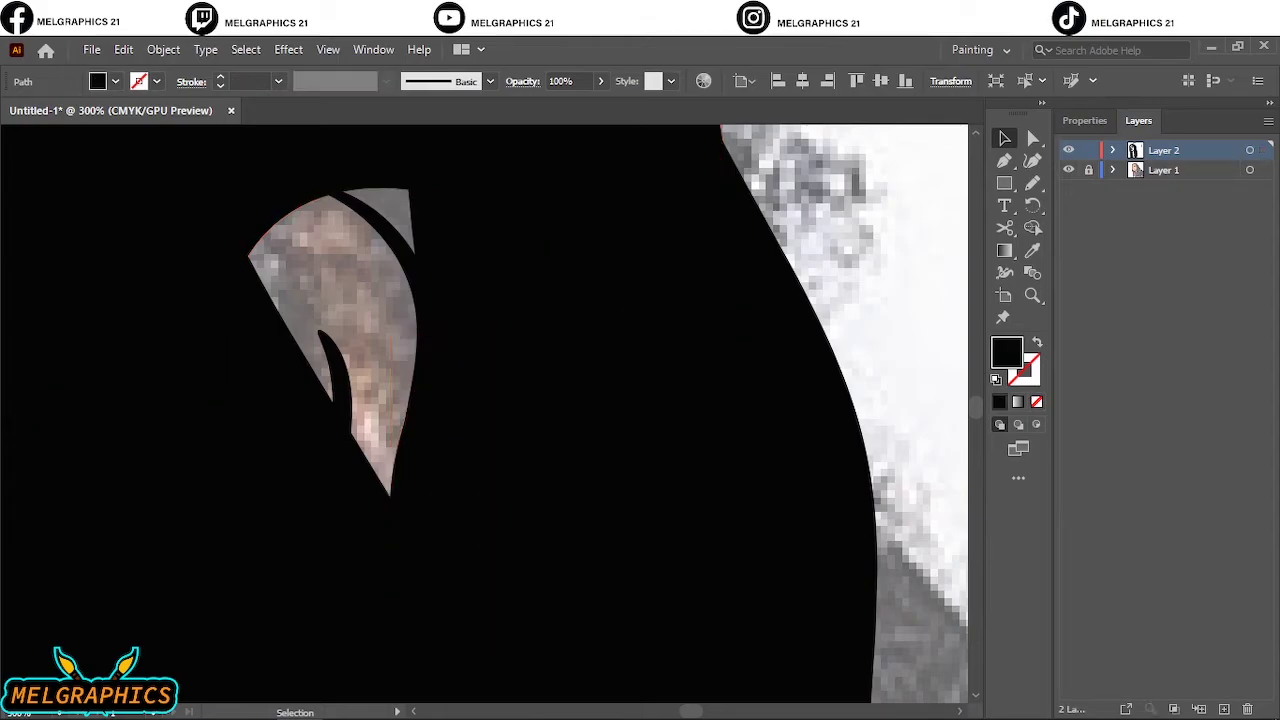
Cover the small upper-right sliver of the hair gap with a closed black-filled Pencil shape.
key("n")
mouse_move(456, 162)
left_mouse_down()
mouse_move(318, 170)
mouse_move(444, 296)
mouse_move(456, 162)
left_mouse_up()
key("v")
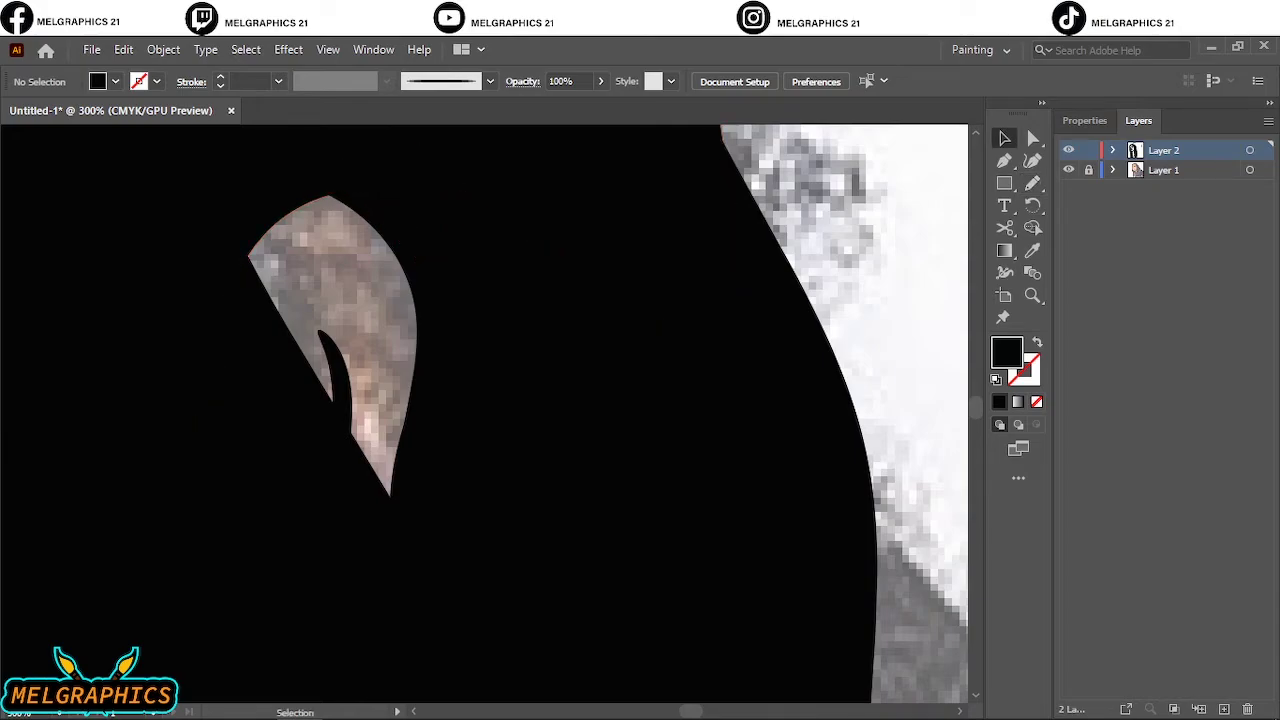
Hide Layer 1 to check the black portrait artwork on its own, and show the photo again.
scroll(604, 364, "down", 5)
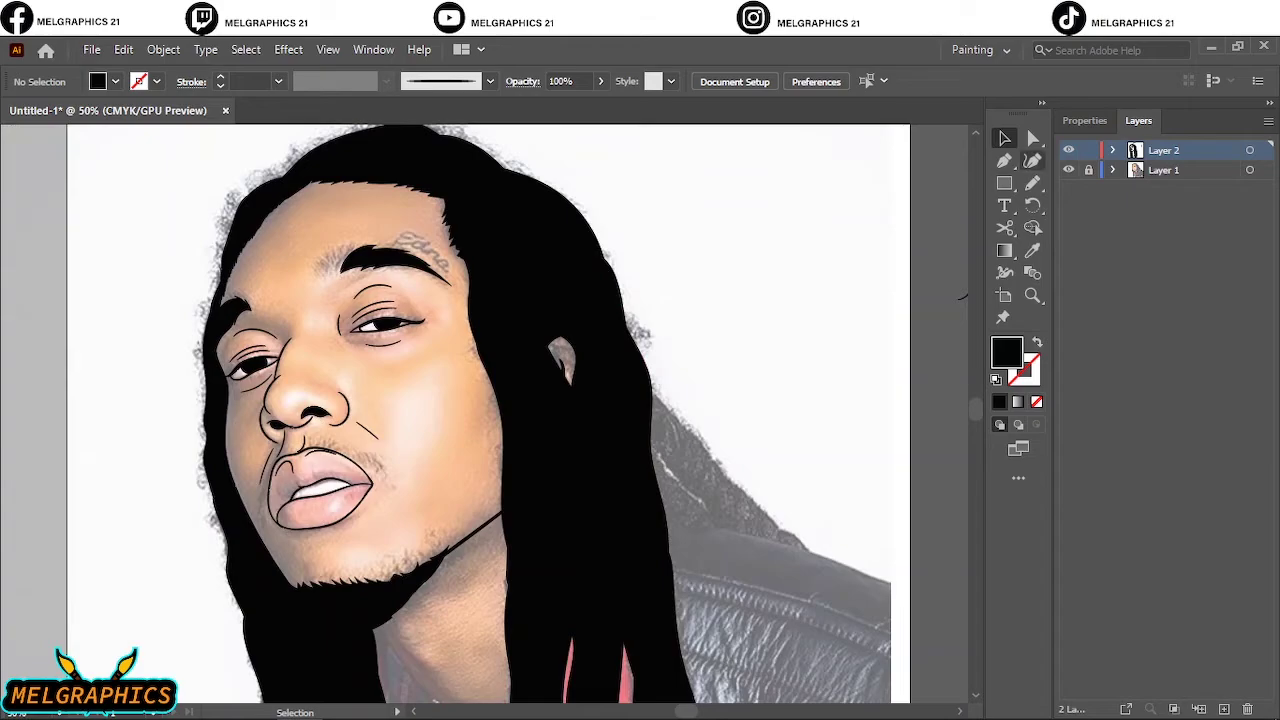
left_click(1068, 170)
left_click(1068, 170)
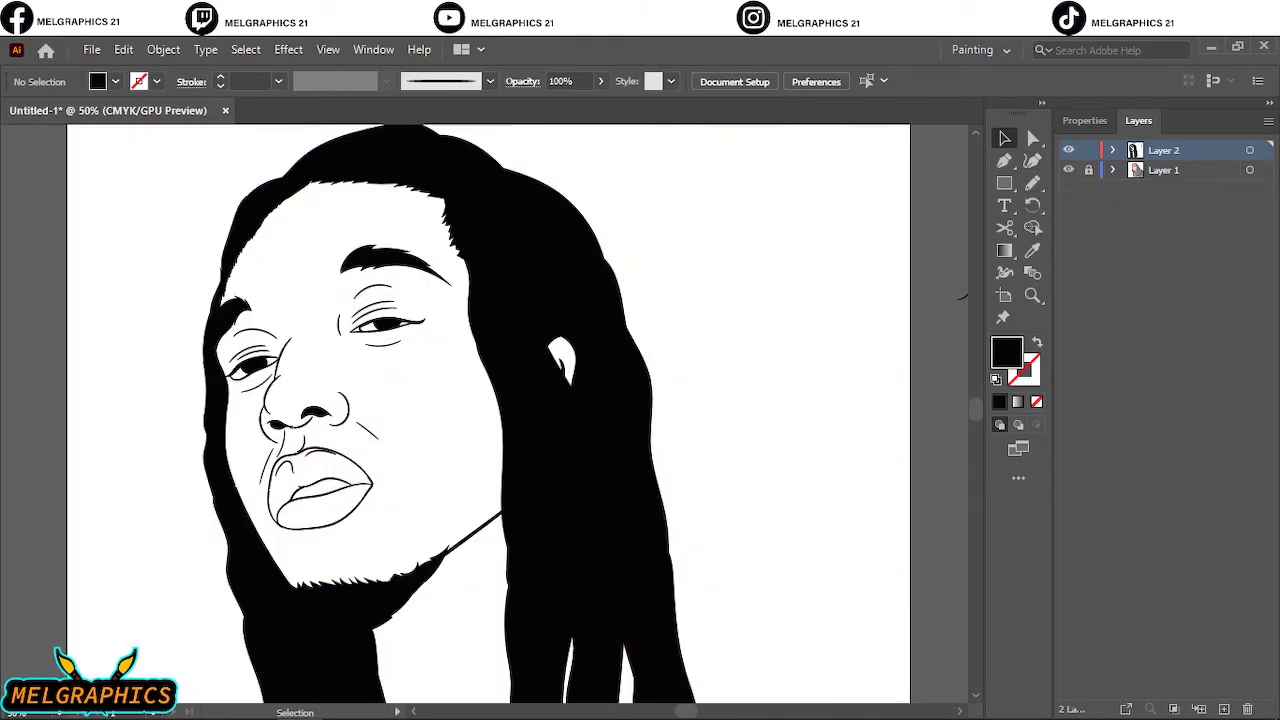
scroll(540, 420, "left", 3)
scroll(540, 420, "down", 2)
scroll(550, 410, "down", 5)
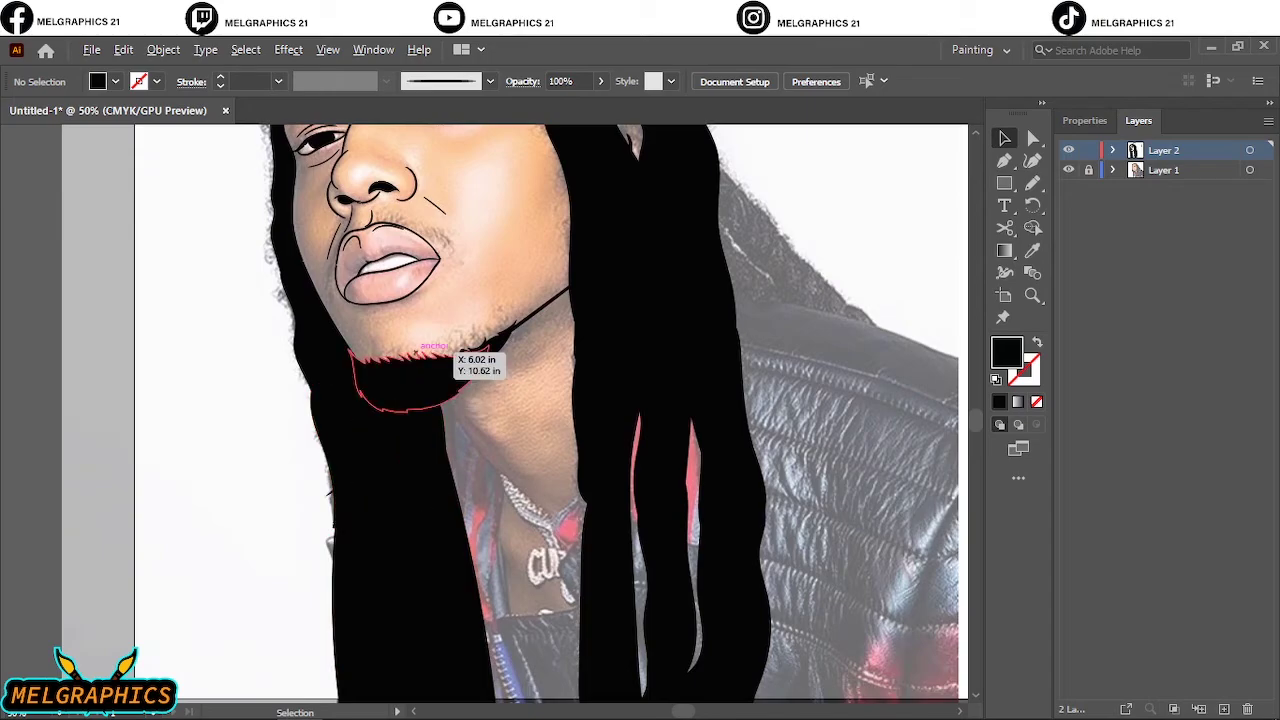
scroll(457, 363, "up", 5)
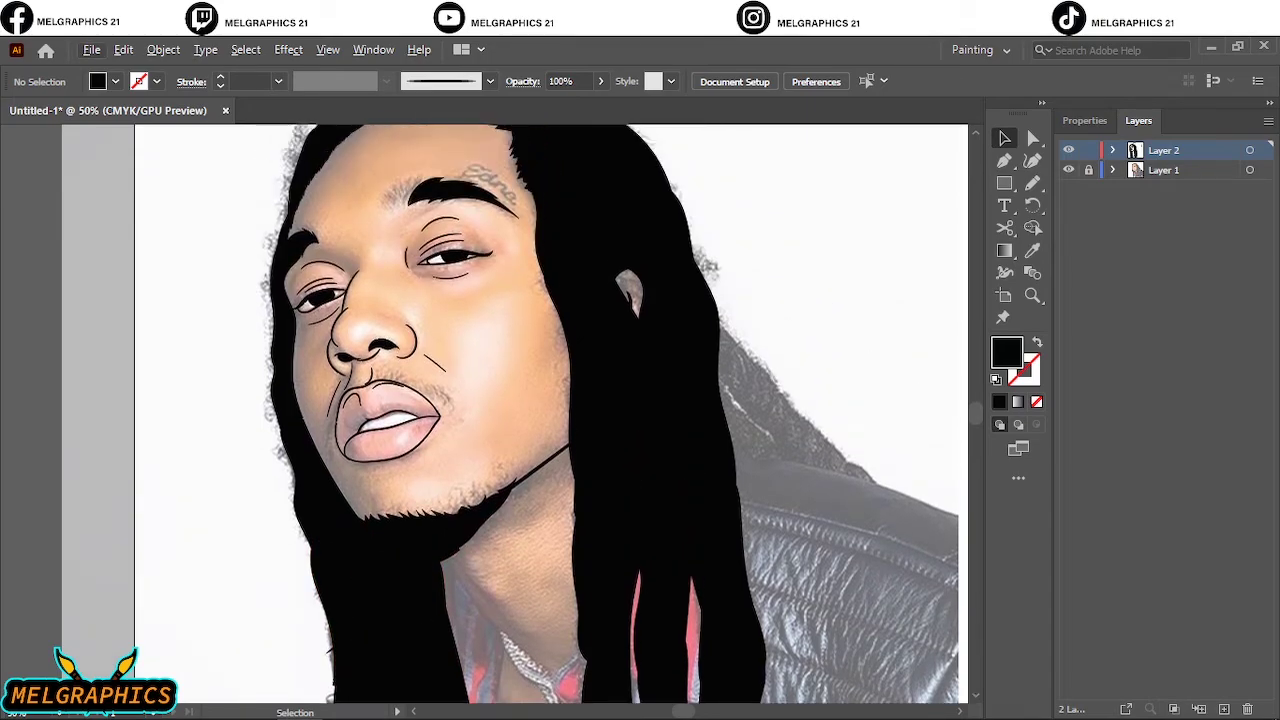
Swap fill and stroke and trace the first tattoo letters above the eyebrow with 1 pt black Paintbrush strokes, undoing the last misplaced stroke.
scroll(478, 167, "up", 5)
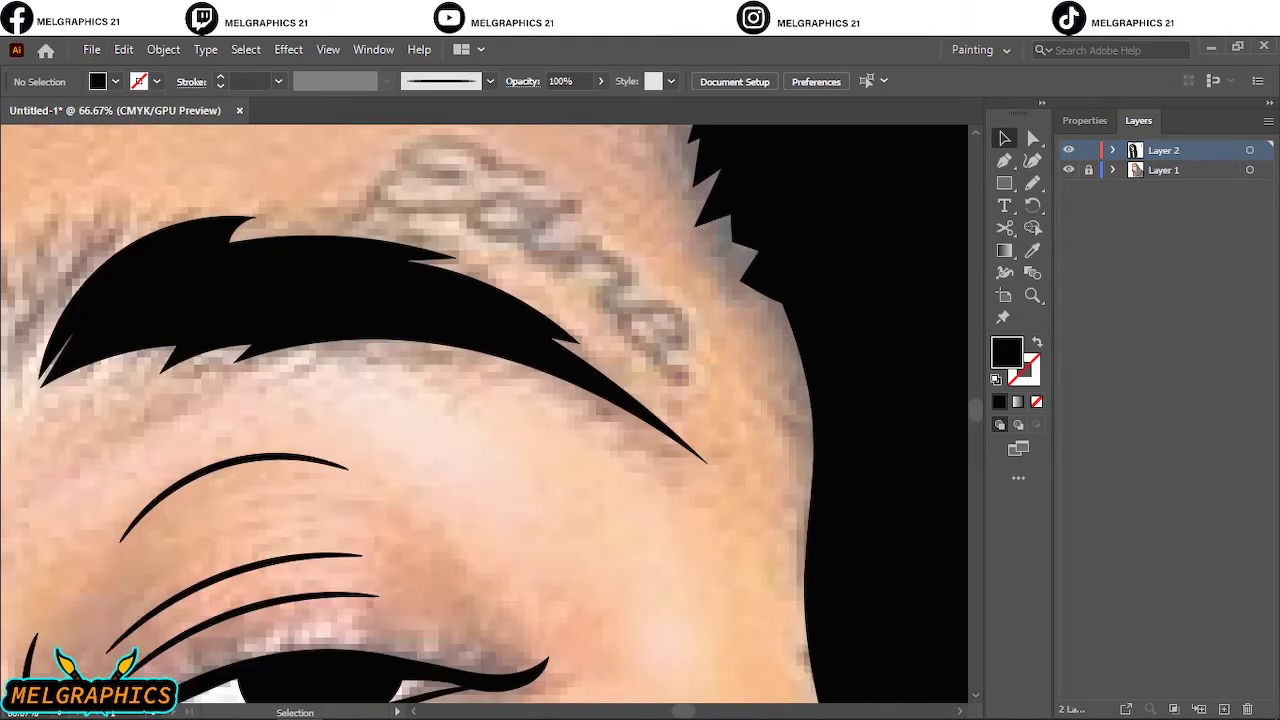
scroll(410, 413, "up", 2)
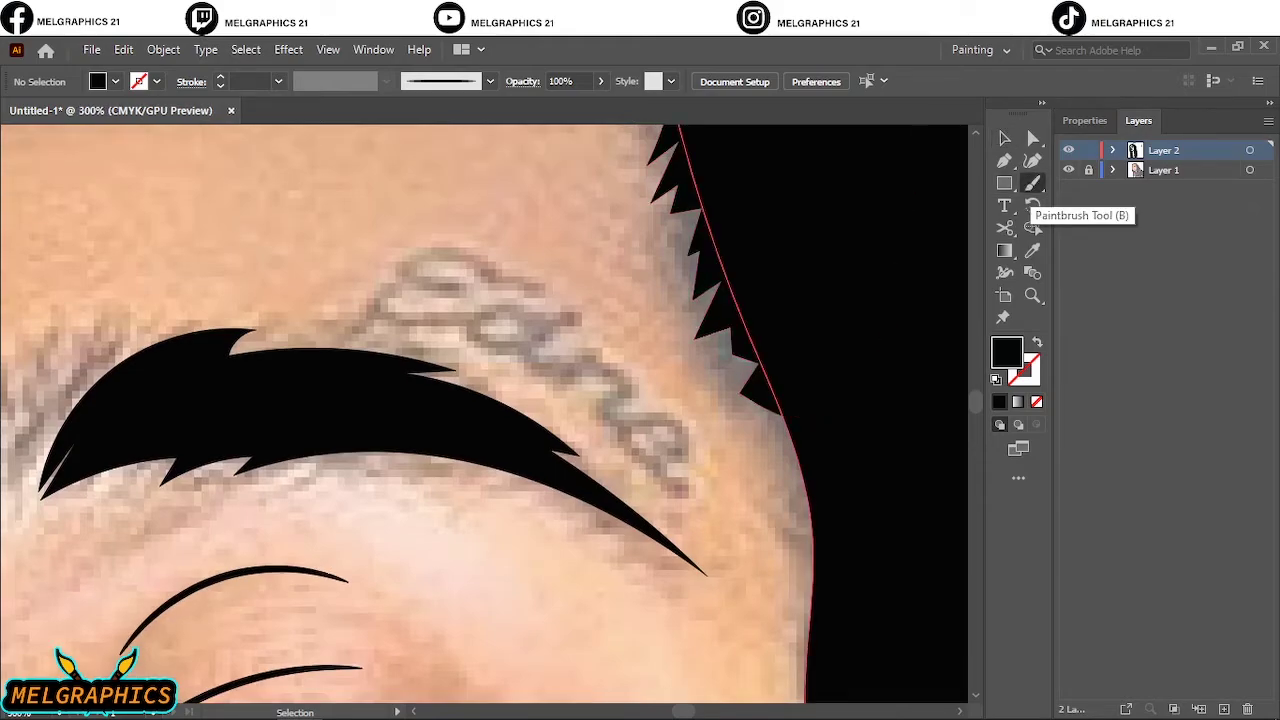
left_click(1032, 183)
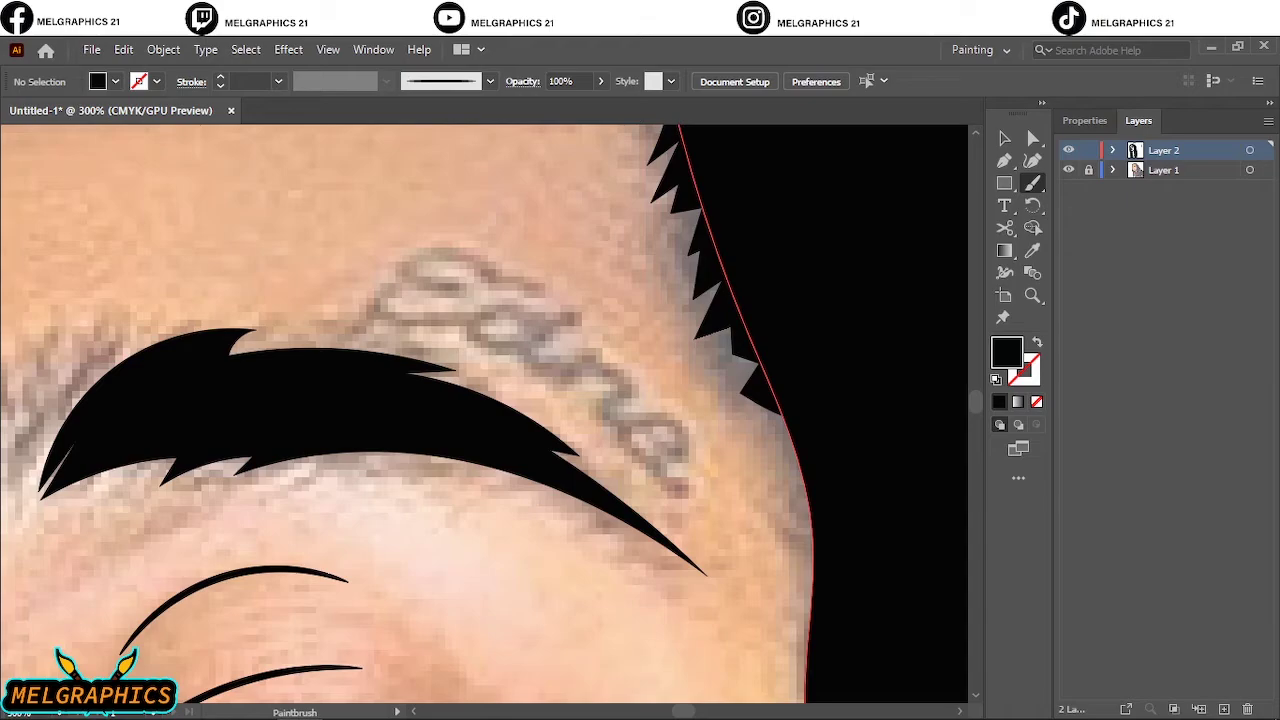
left_click_drag(489, 296, 530, 287)
key("shift+x")
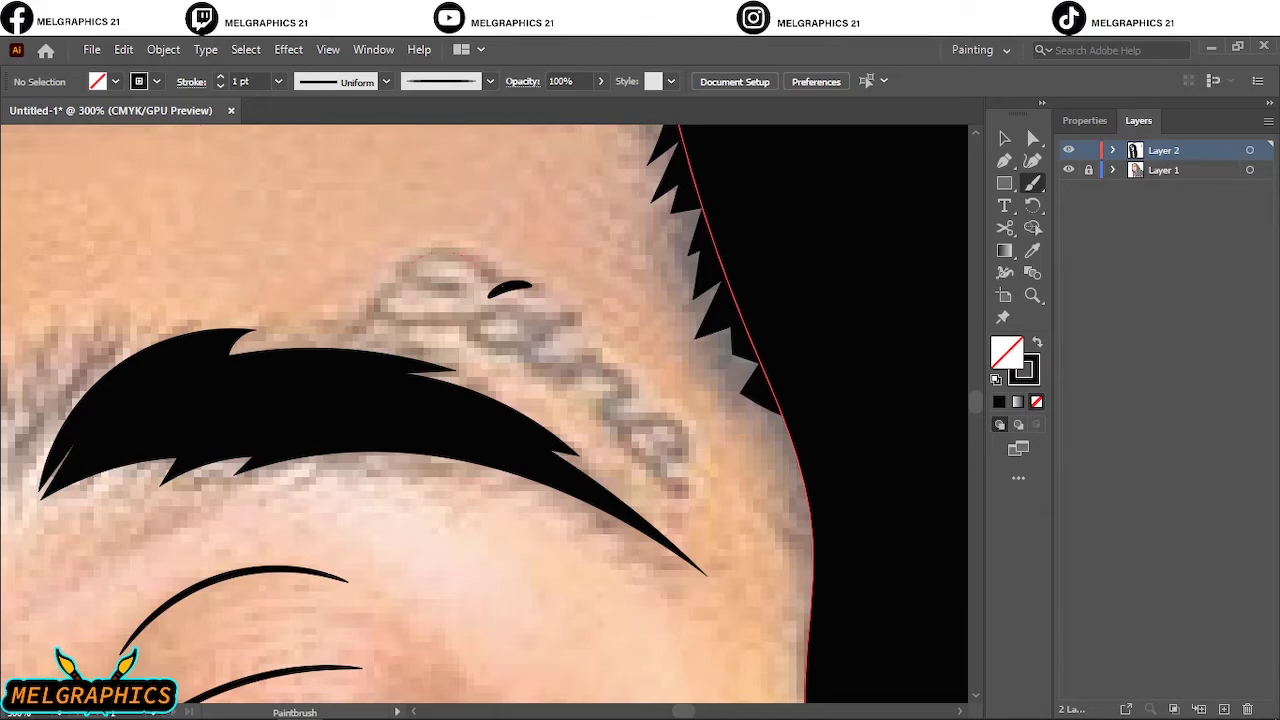
mouse_move(468, 258)
left_mouse_down()
mouse_move(500, 292)
mouse_move(472, 321)
left_mouse_up()
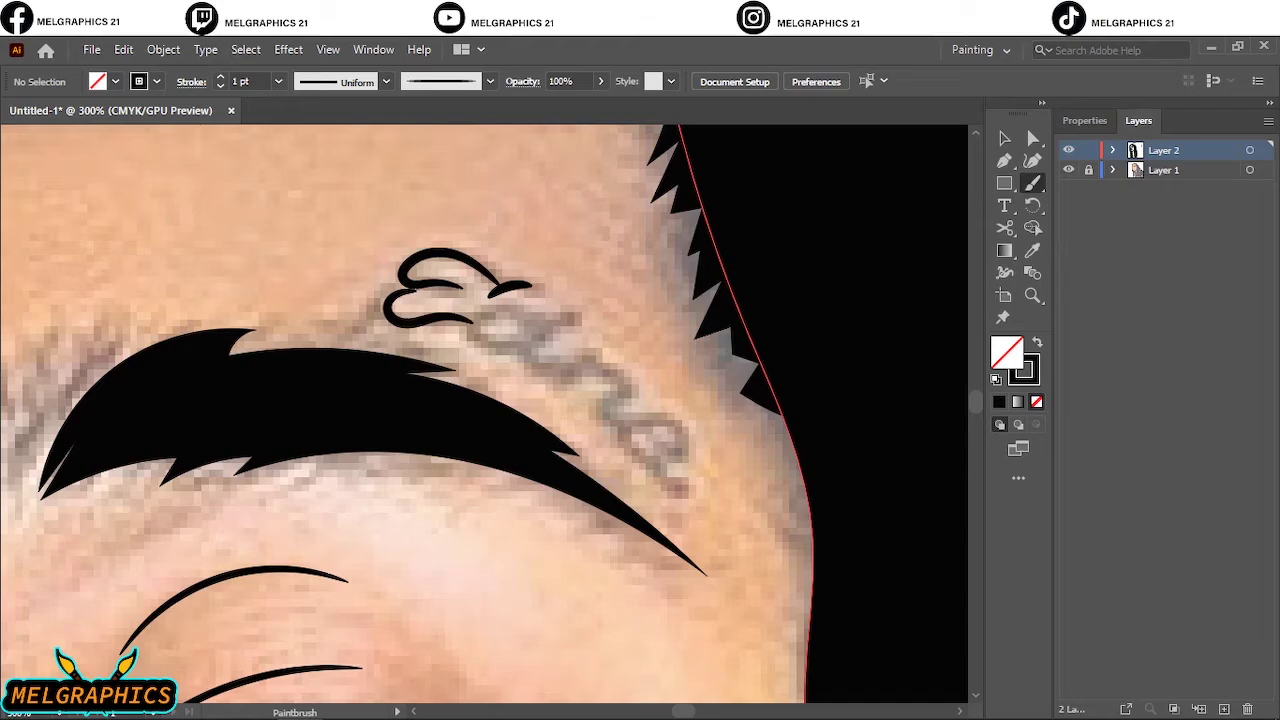
mouse_move(518, 318)
left_mouse_down()
mouse_move(524, 349)
mouse_move(579, 321)
left_mouse_up()
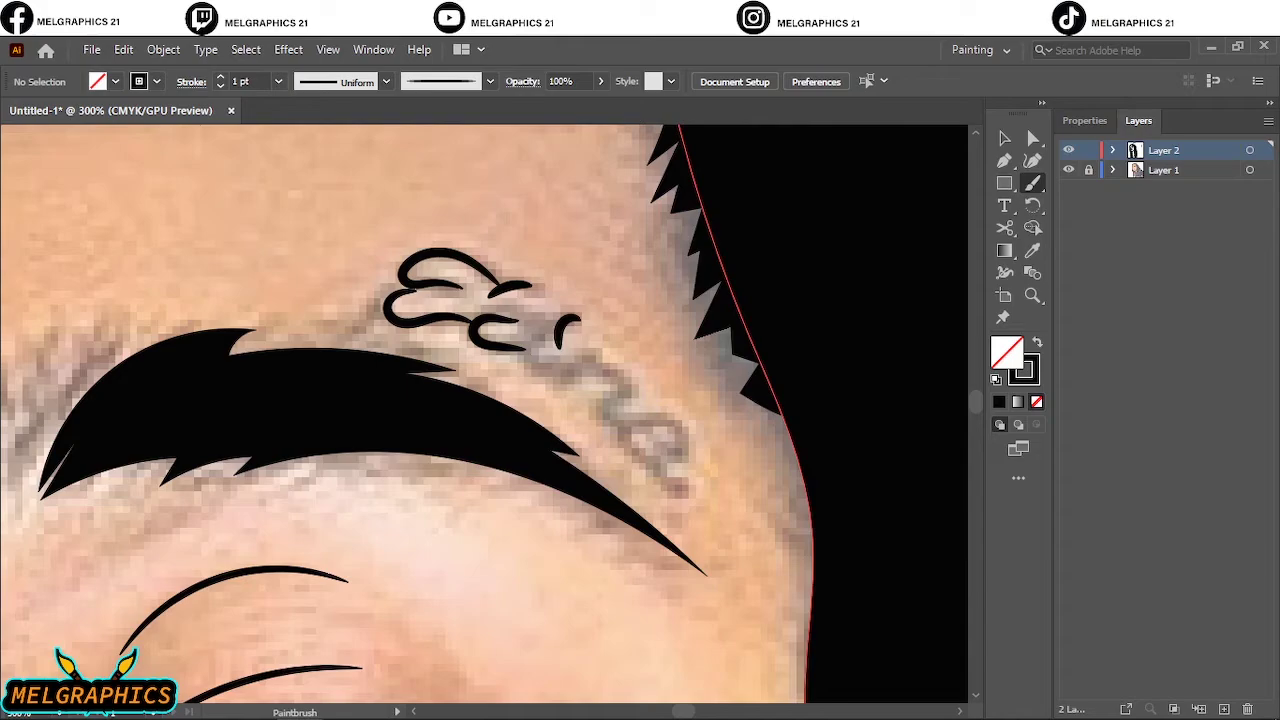
key("ctrl+z")
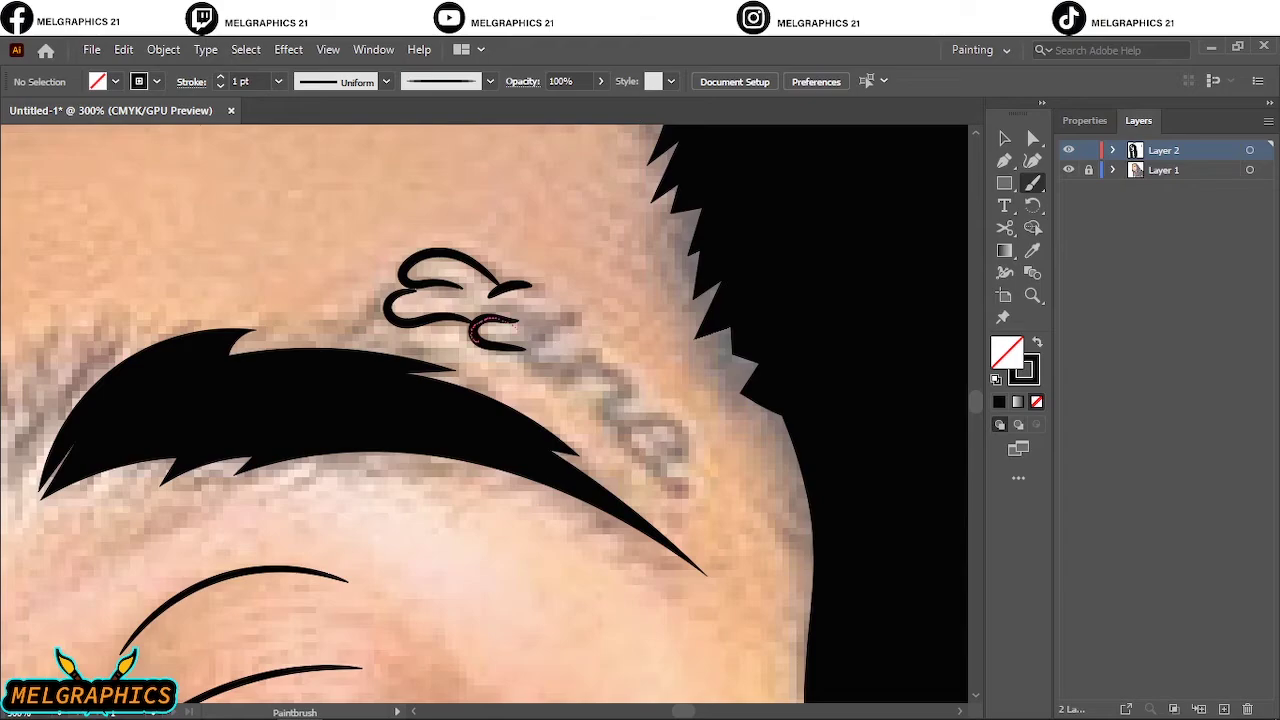
Trace the remaining tattoo letters toward the eyebrow's tail with 1 pt black Paintbrush strokes, including the final loop and its tail.
left_click_drag(516, 325, 545, 374)
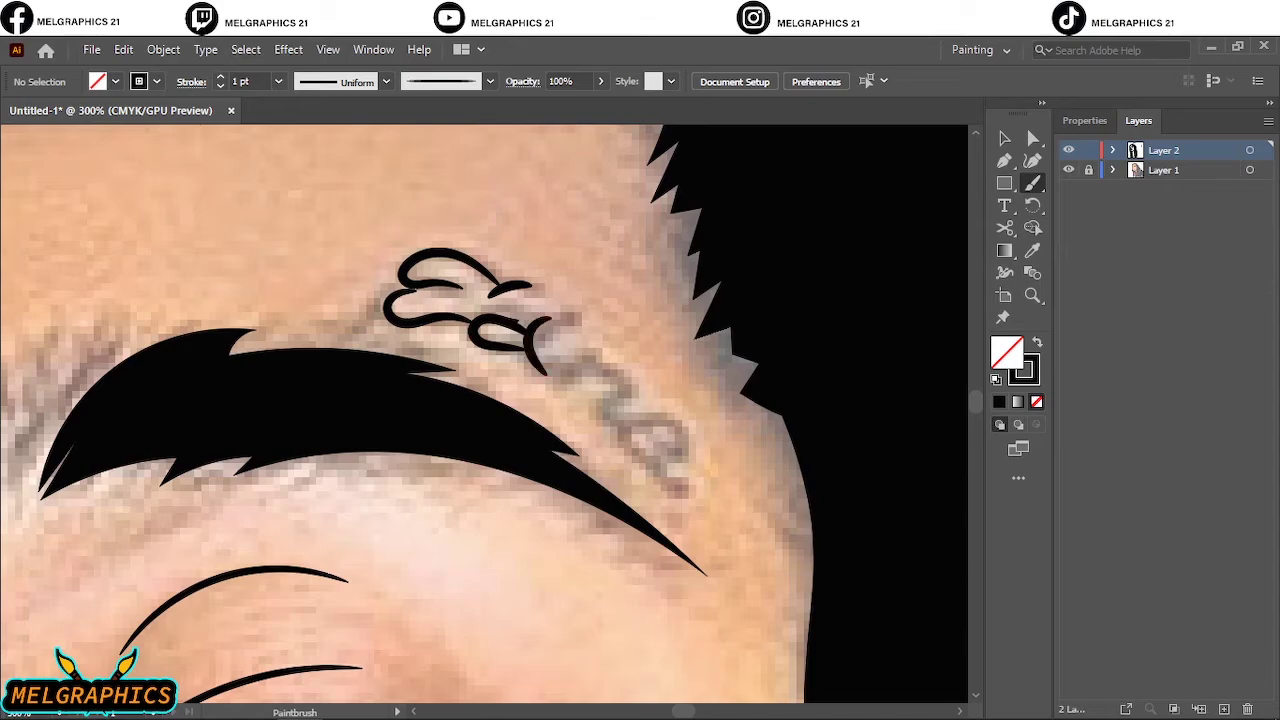
mouse_move(545, 372)
left_mouse_down()
mouse_move(582, 367)
mouse_move(594, 349)
mouse_move(586, 368)
left_mouse_up()
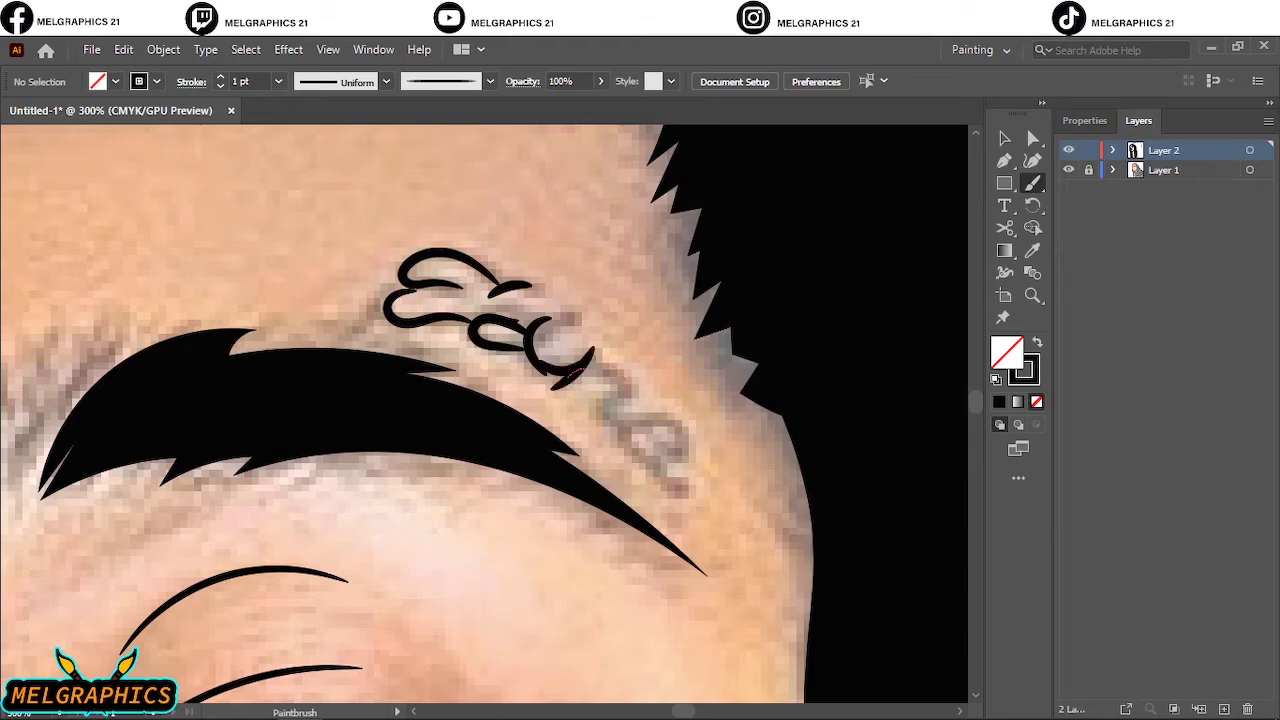
left_click_drag(612, 424, 605, 425)
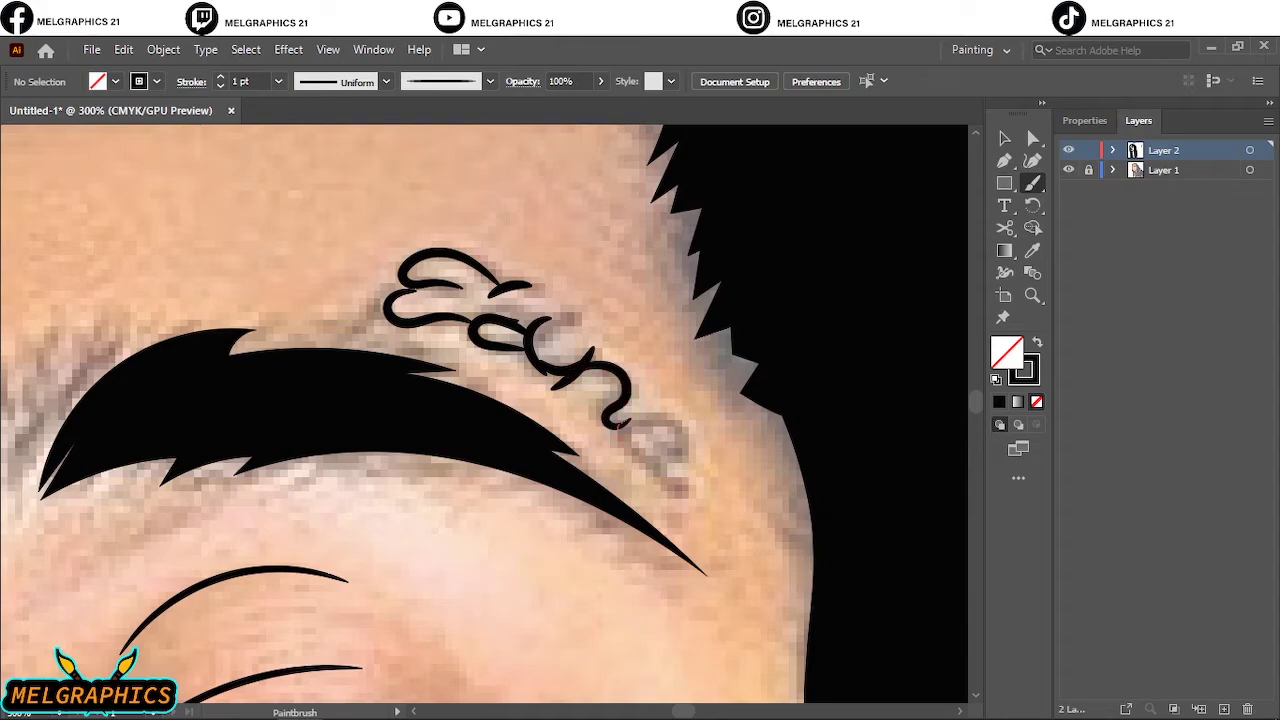
left_click_drag(619, 428, 683, 494)
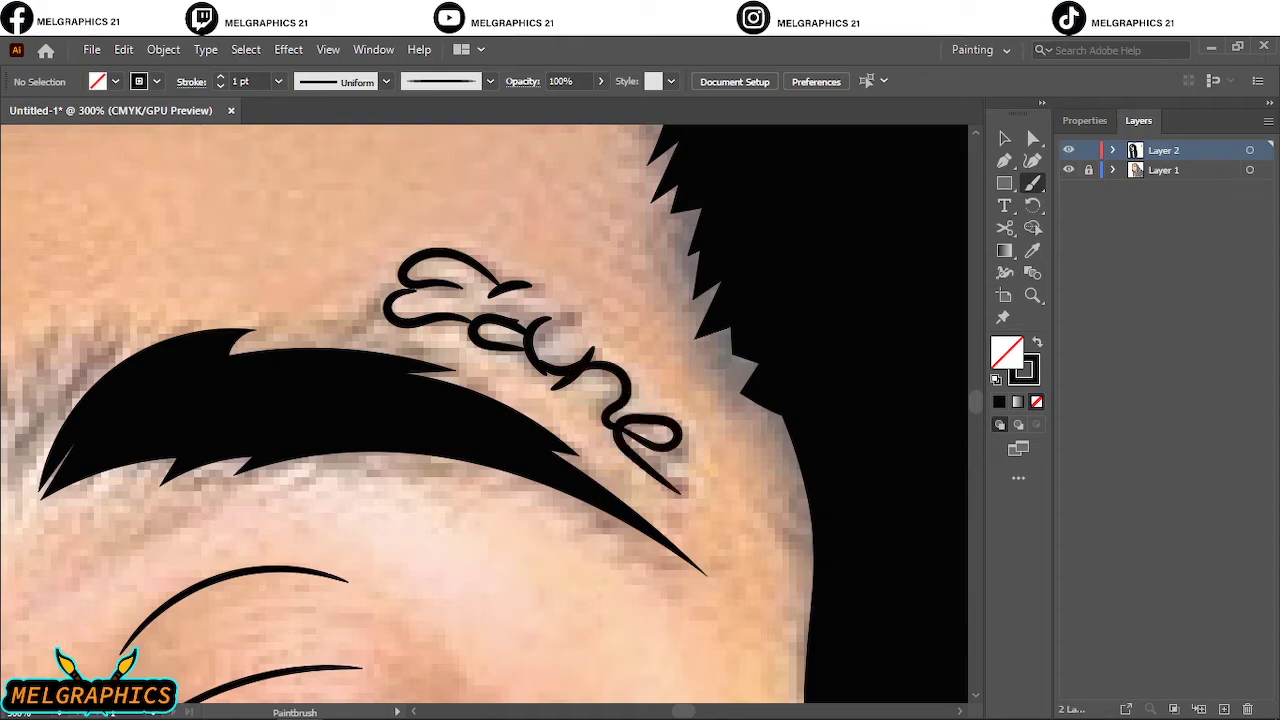
scroll(582, 358, "down", 2)
scroll(545, 388, "up", 1)
scroll(548, 388, "up", 4)
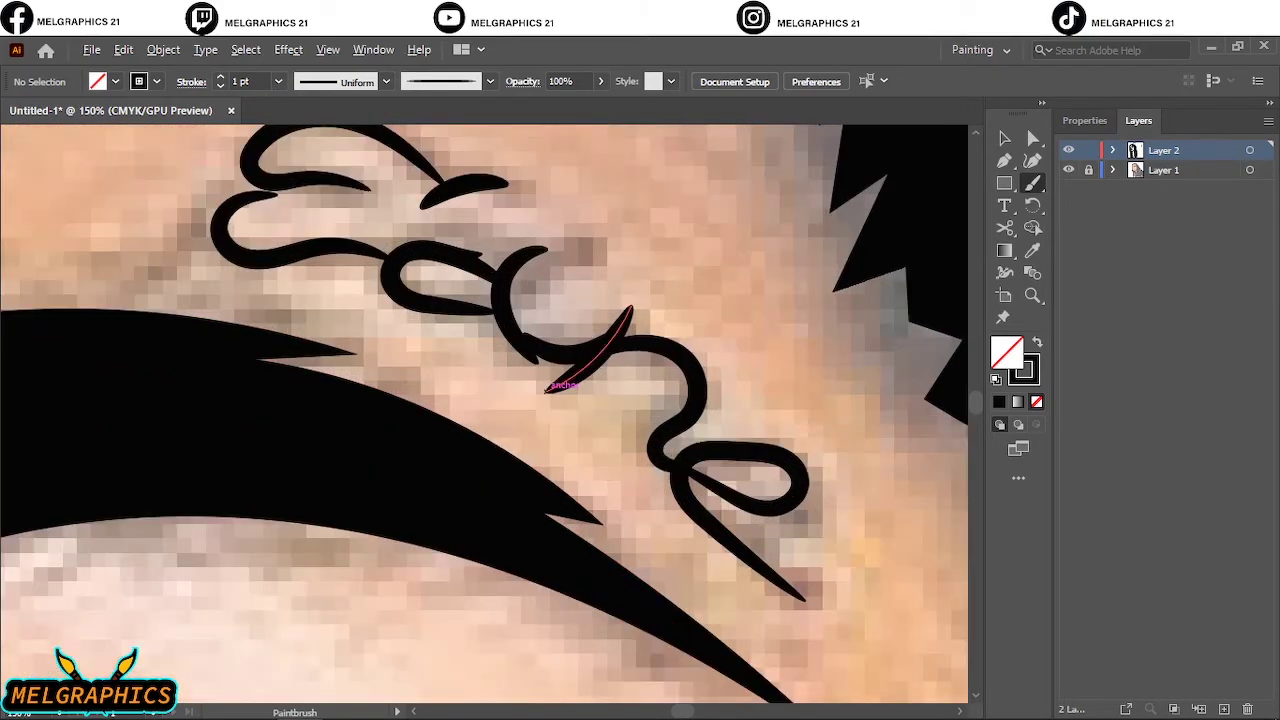
left_click_drag(547, 389, 547, 389)
key("v")
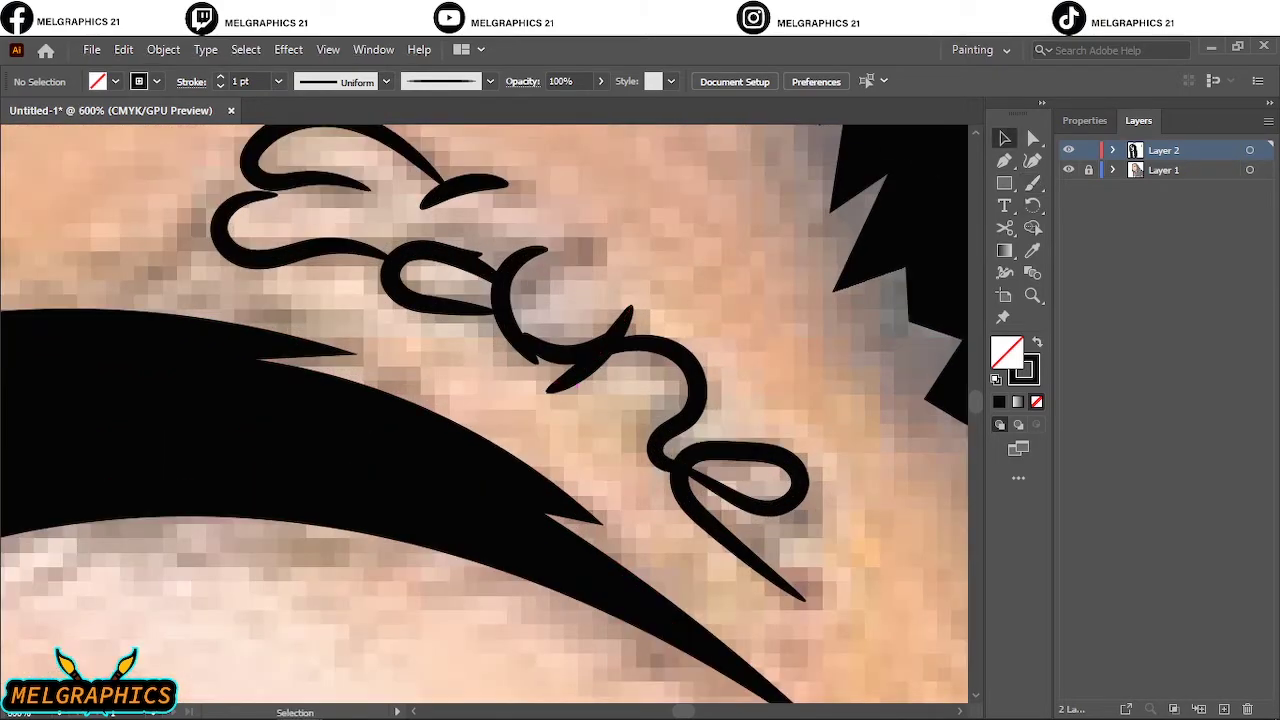
key("ctrl+a")
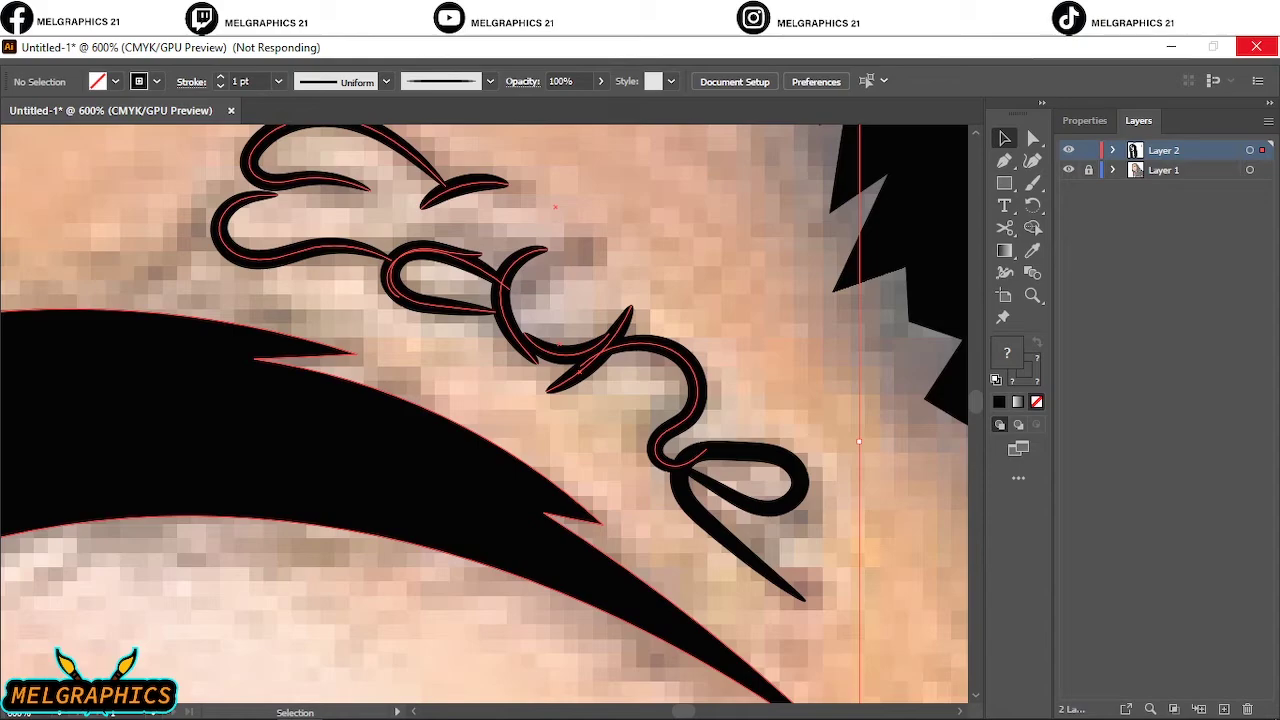
key("alt+Tab")
key("alt+Tab")
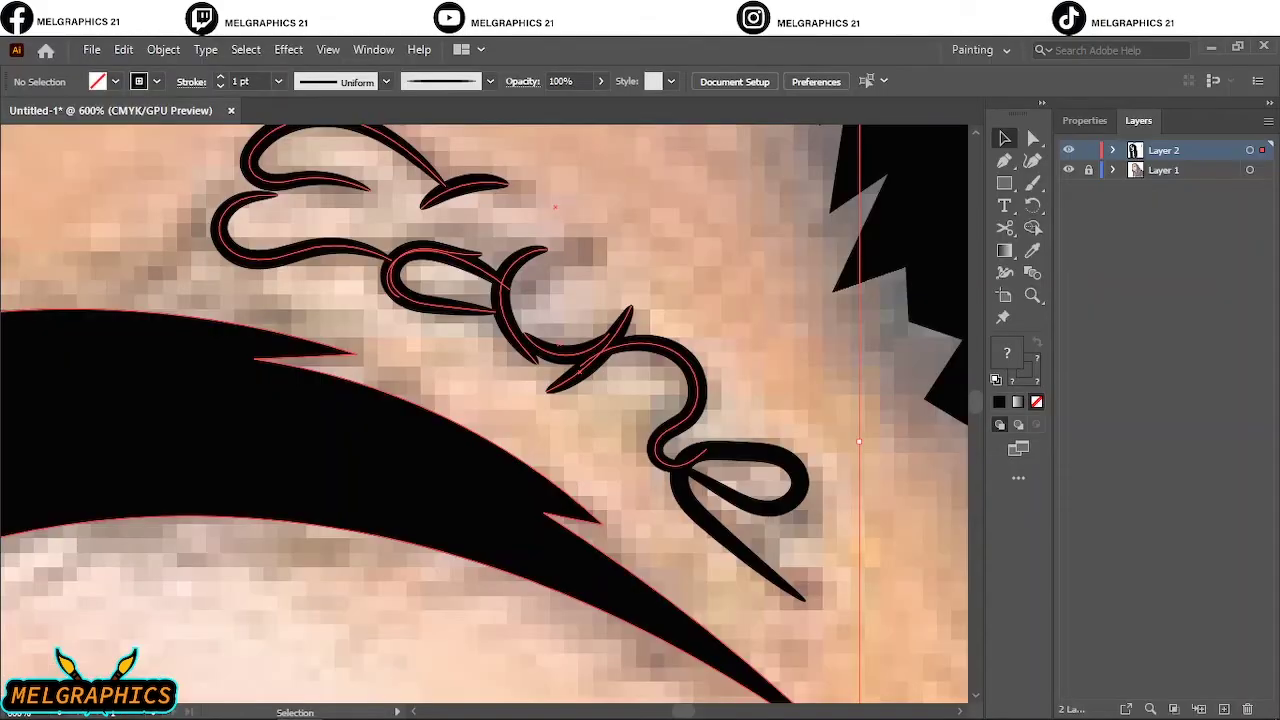
scroll(622, 289, "down", 3)
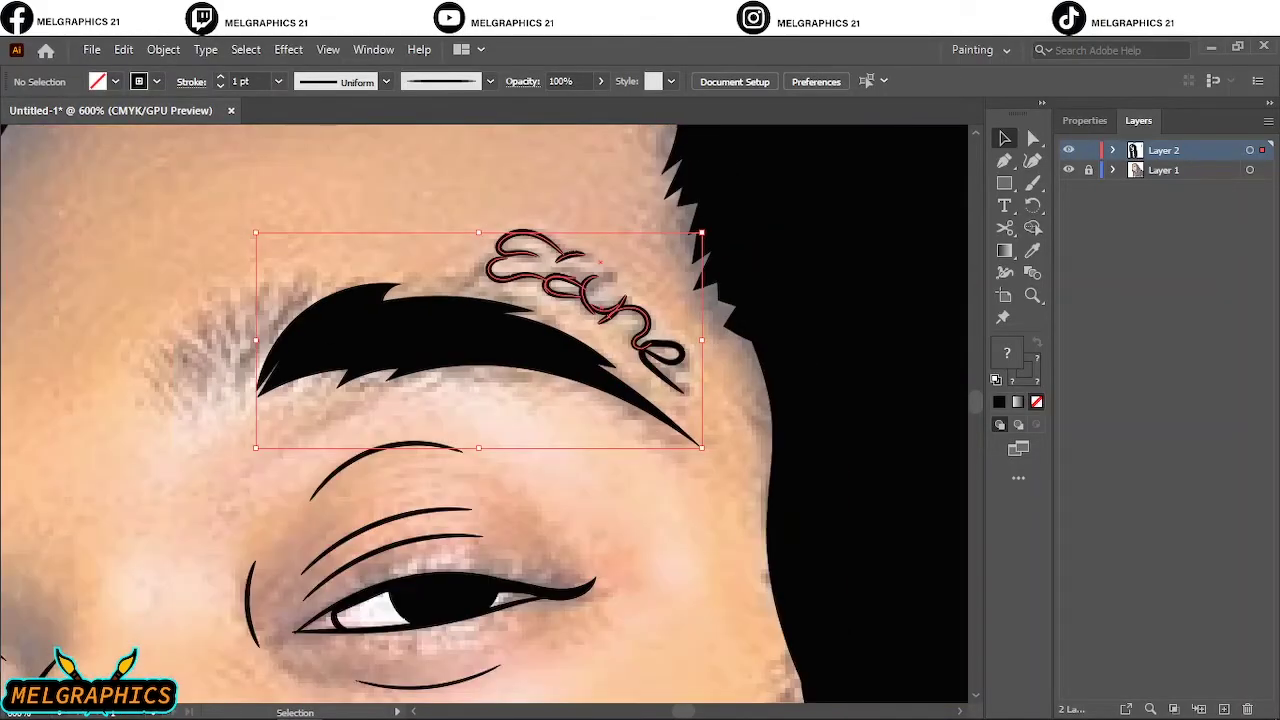
mouse_move(661, 272)
left_mouse_down()
mouse_move(664, 470)
mouse_move(776, 476)
left_mouse_up()
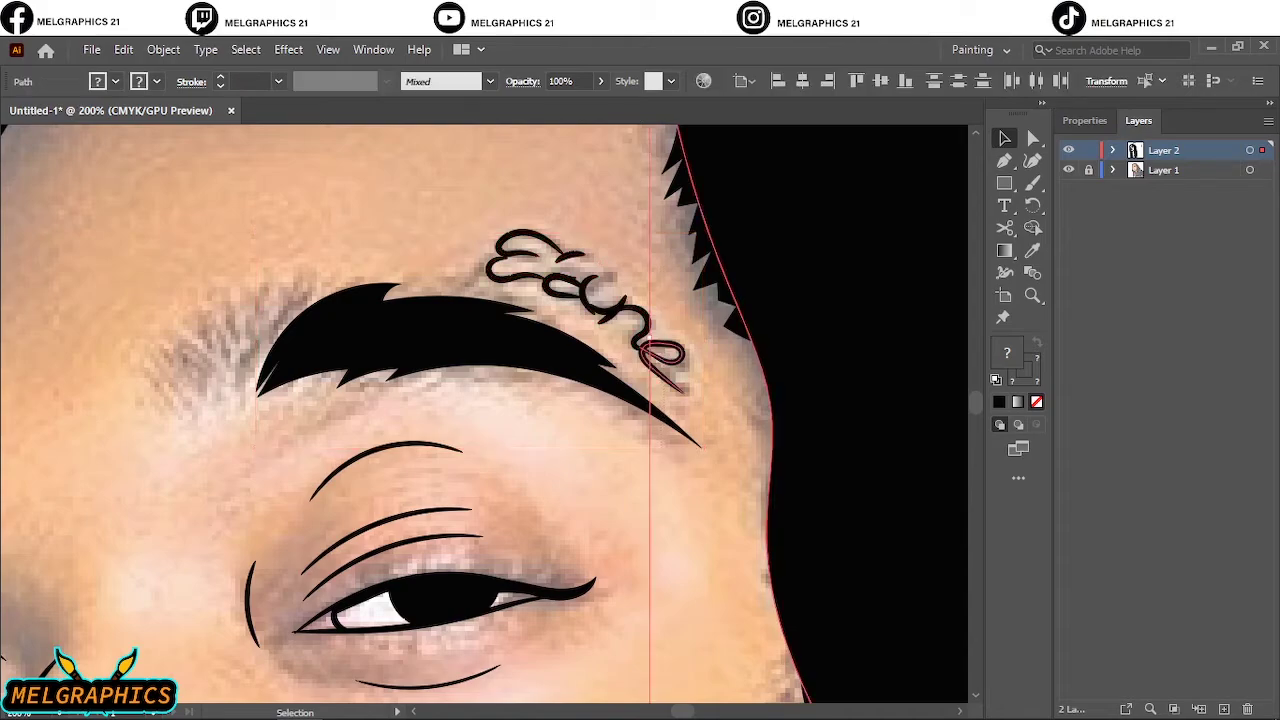
left_click(655, 361, "shift")
scroll(657, 358, "up", 2)
scroll(657, 358, "up", 2)
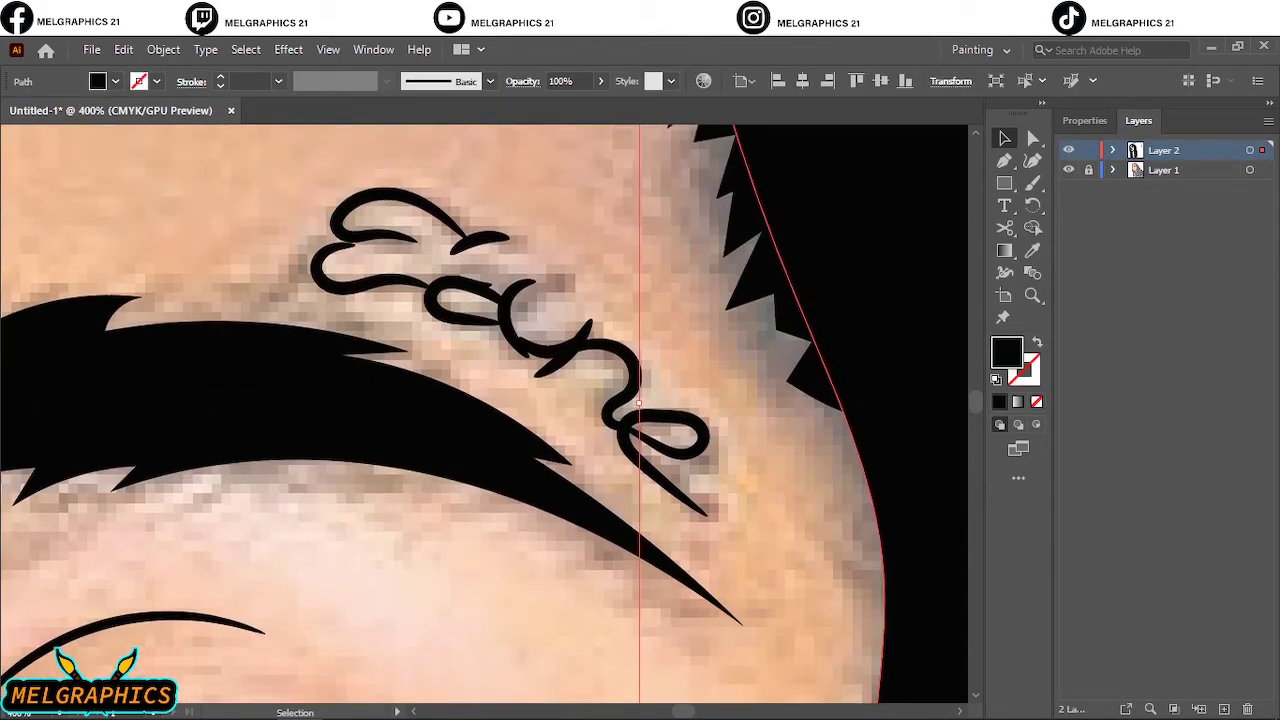
key("ctrl+shift+a")
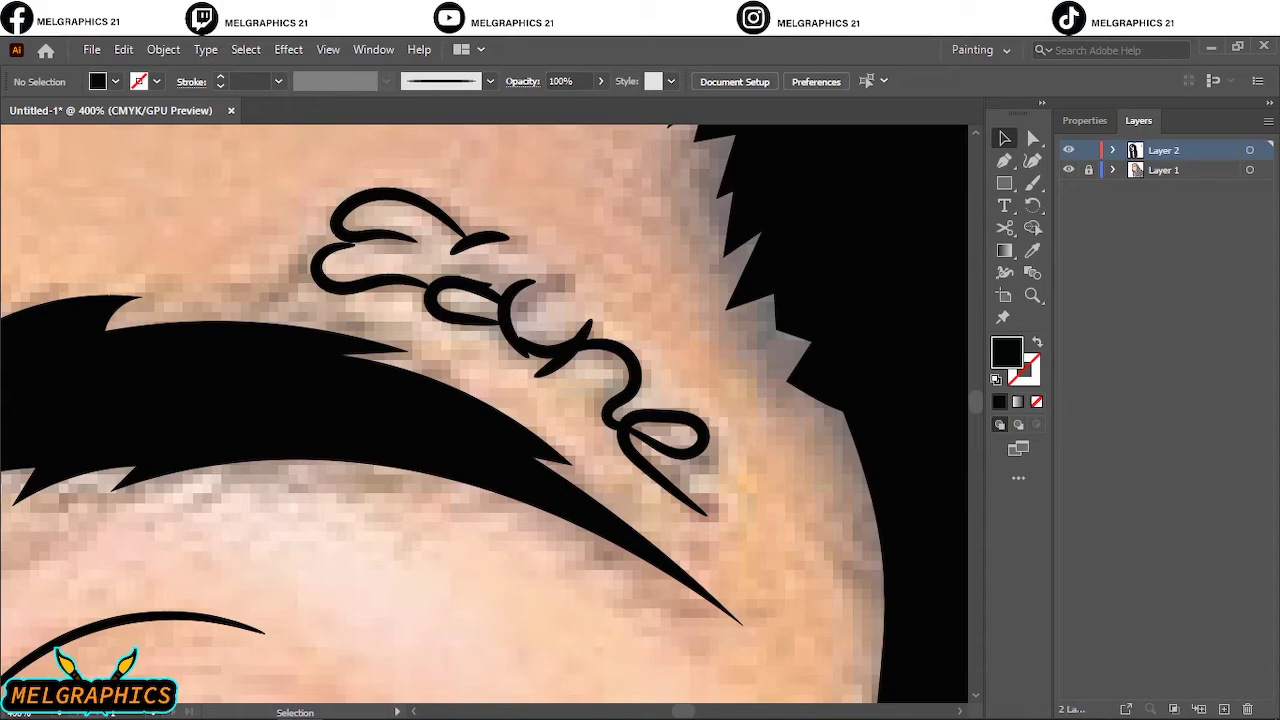
left_click_drag(296, 168, 511, 315)
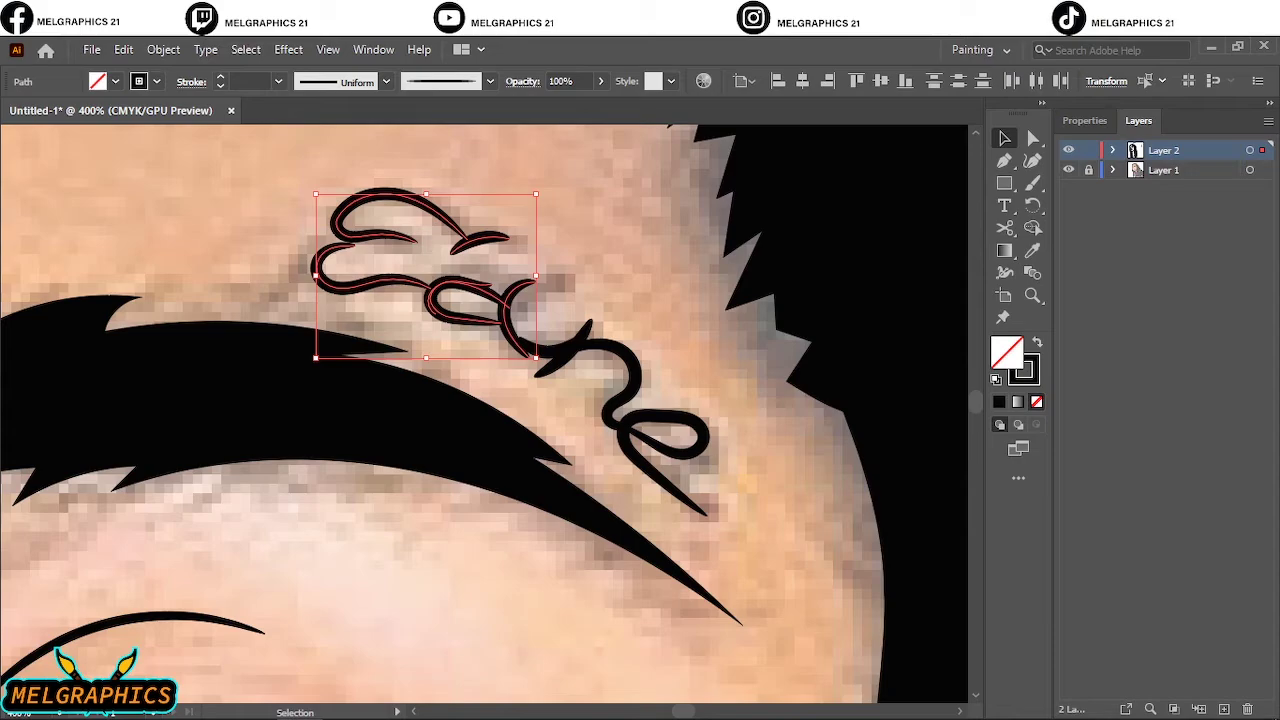
key("ctrl+shift+a")
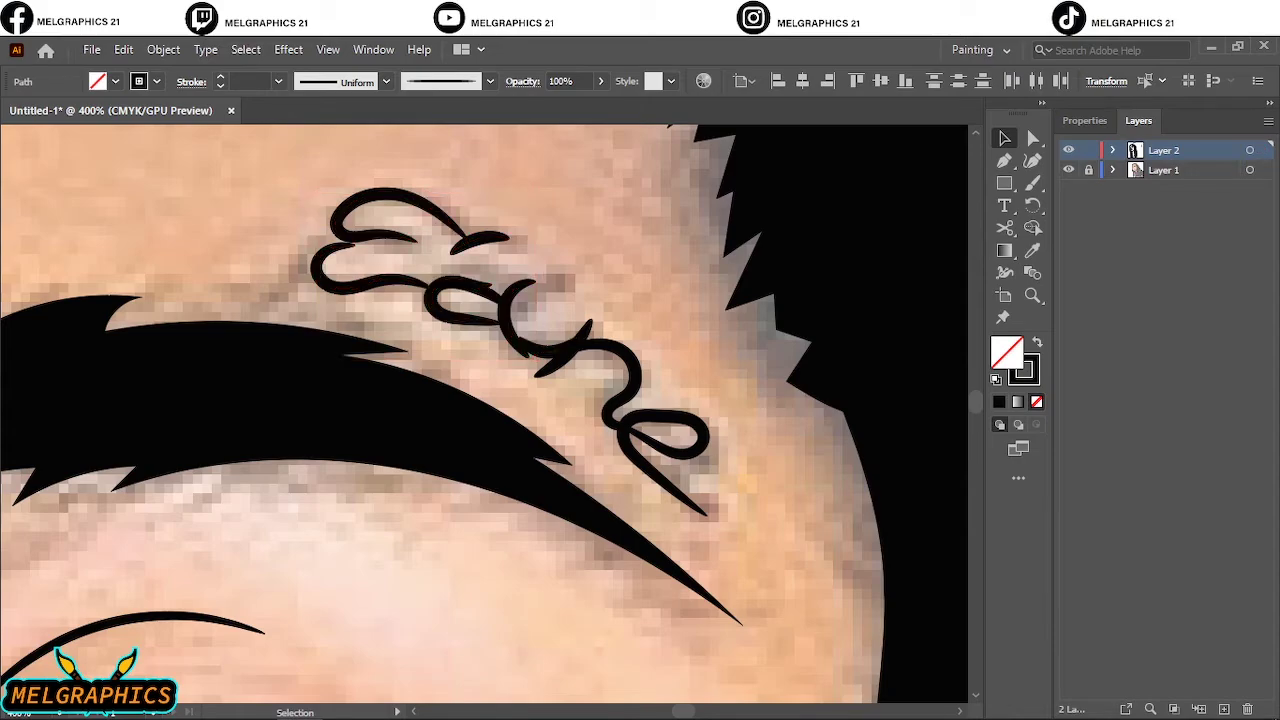
Hide Layer 1 to review the face, hair and tattoo line art without the photo, and show it again.
scroll(630, 318, "down", 8)
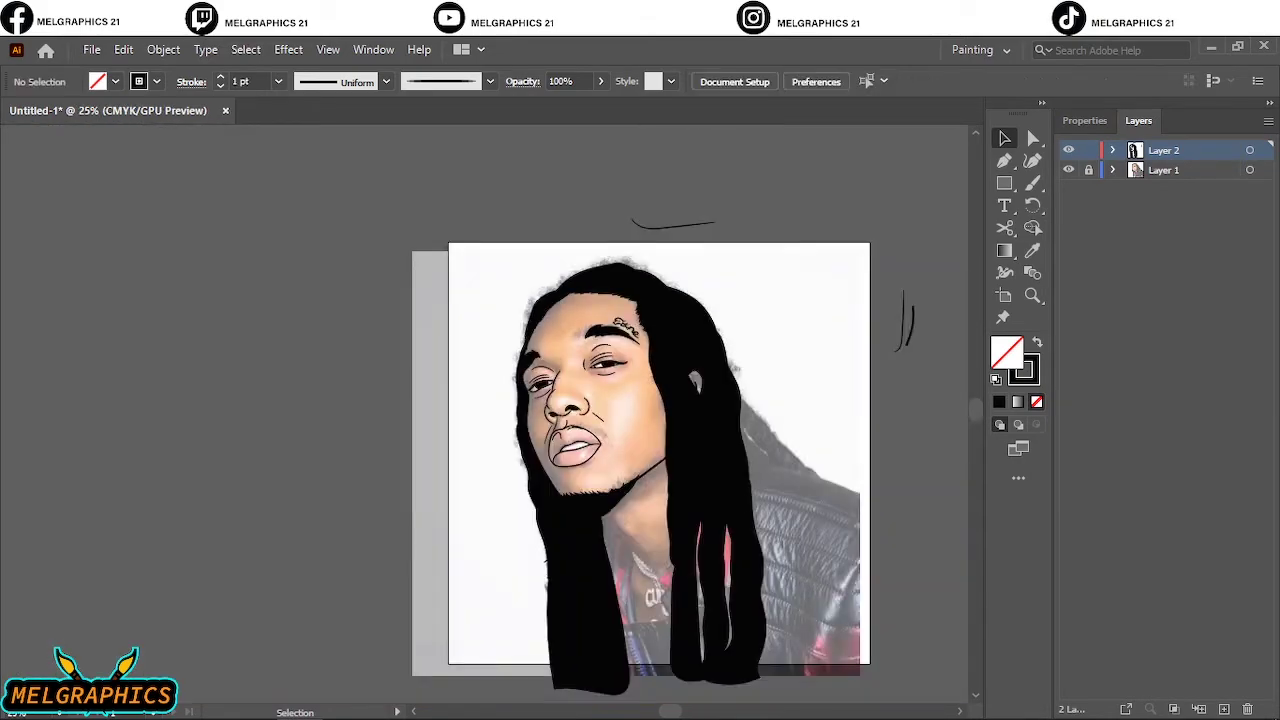
left_click(1068, 170)
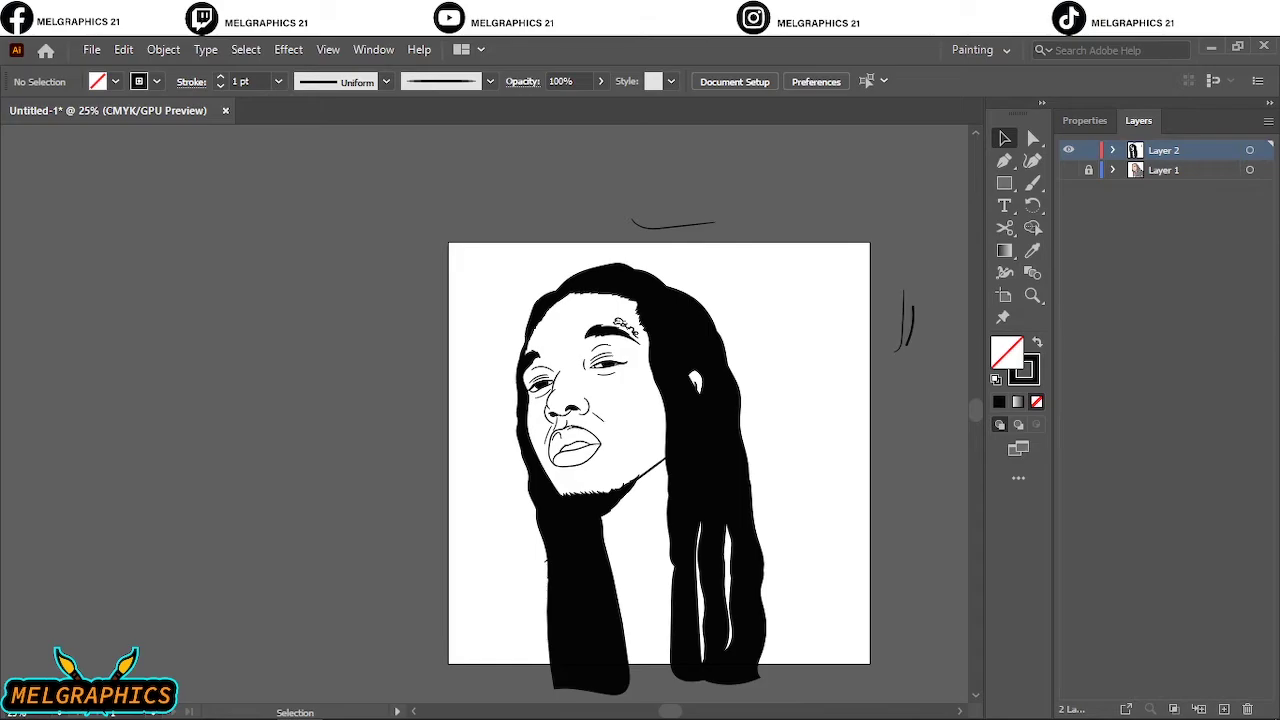
scroll(700, 380, "up", 2)
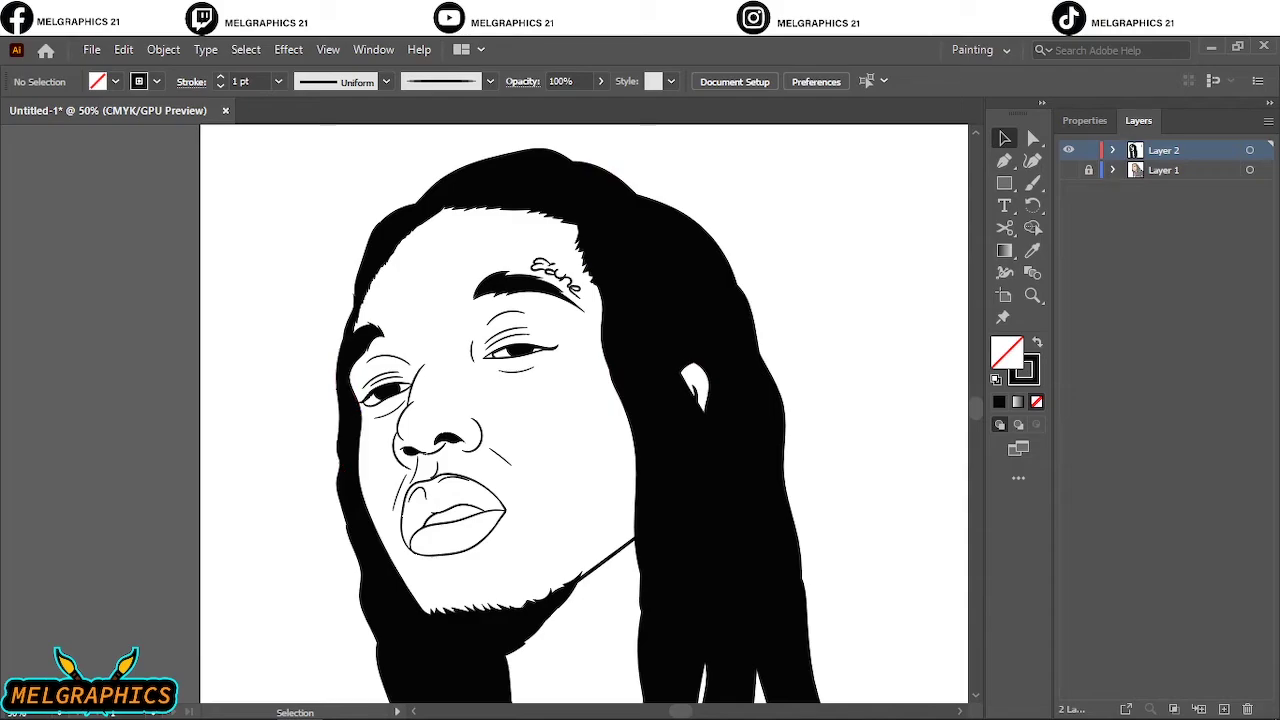
scroll(434, 332, "right", 4)
scroll(434, 332, "up", 1)
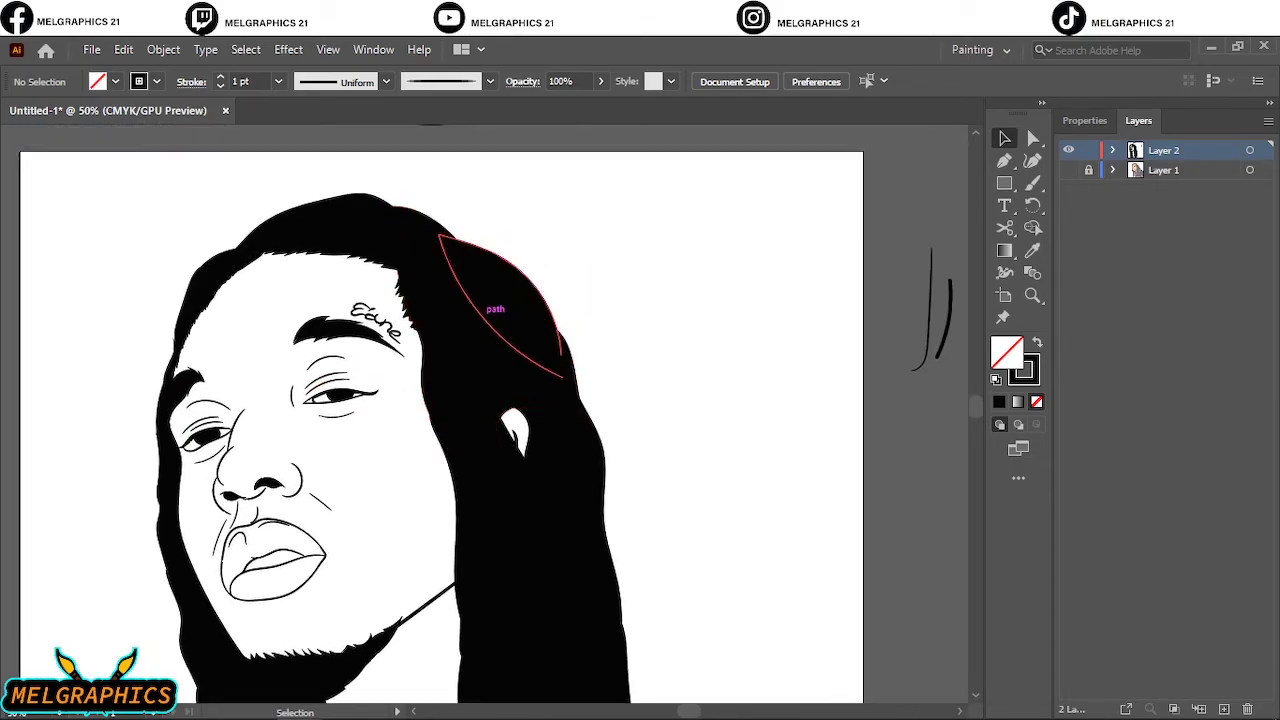
scroll(362, 497, "down", 4)
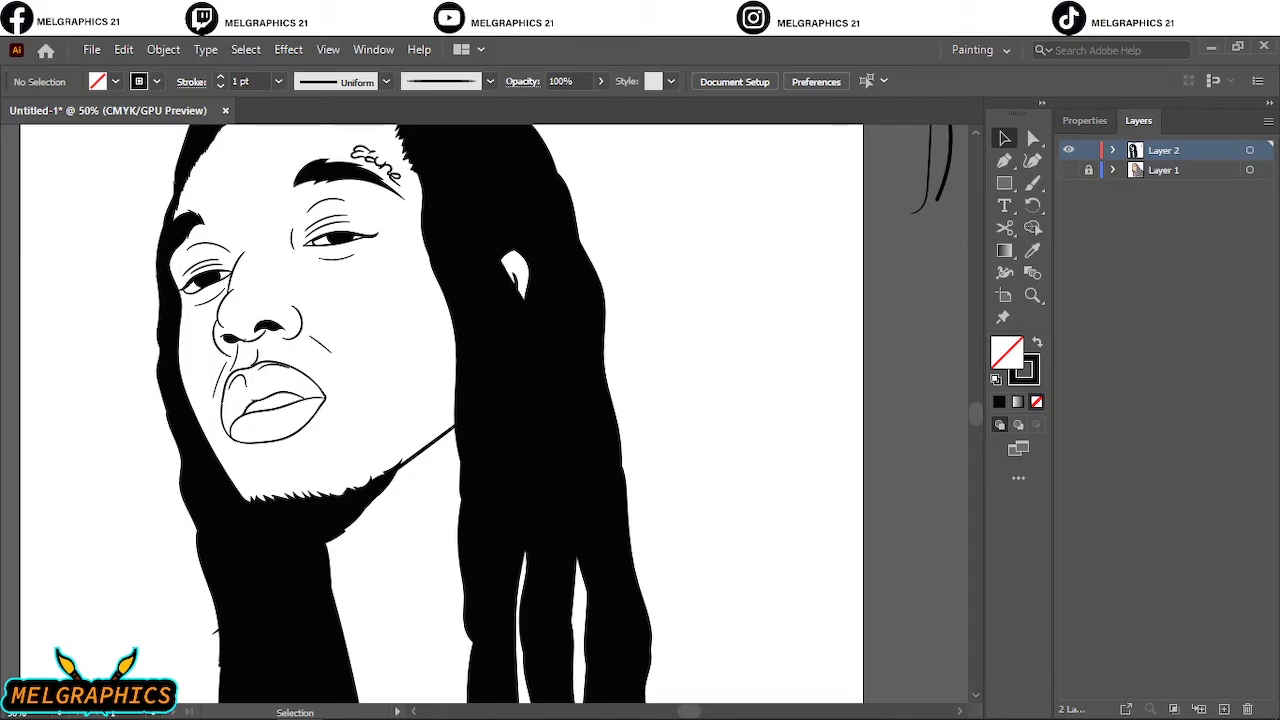
key("b")
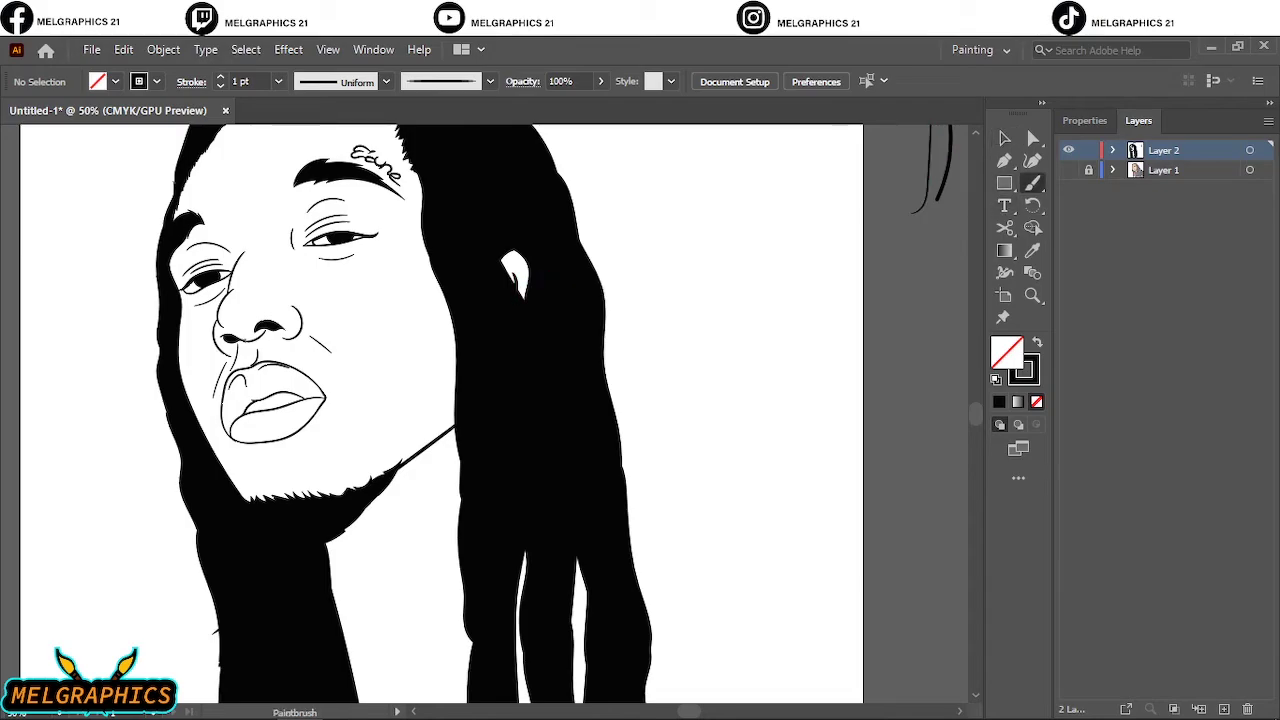
left_click(1069, 170)
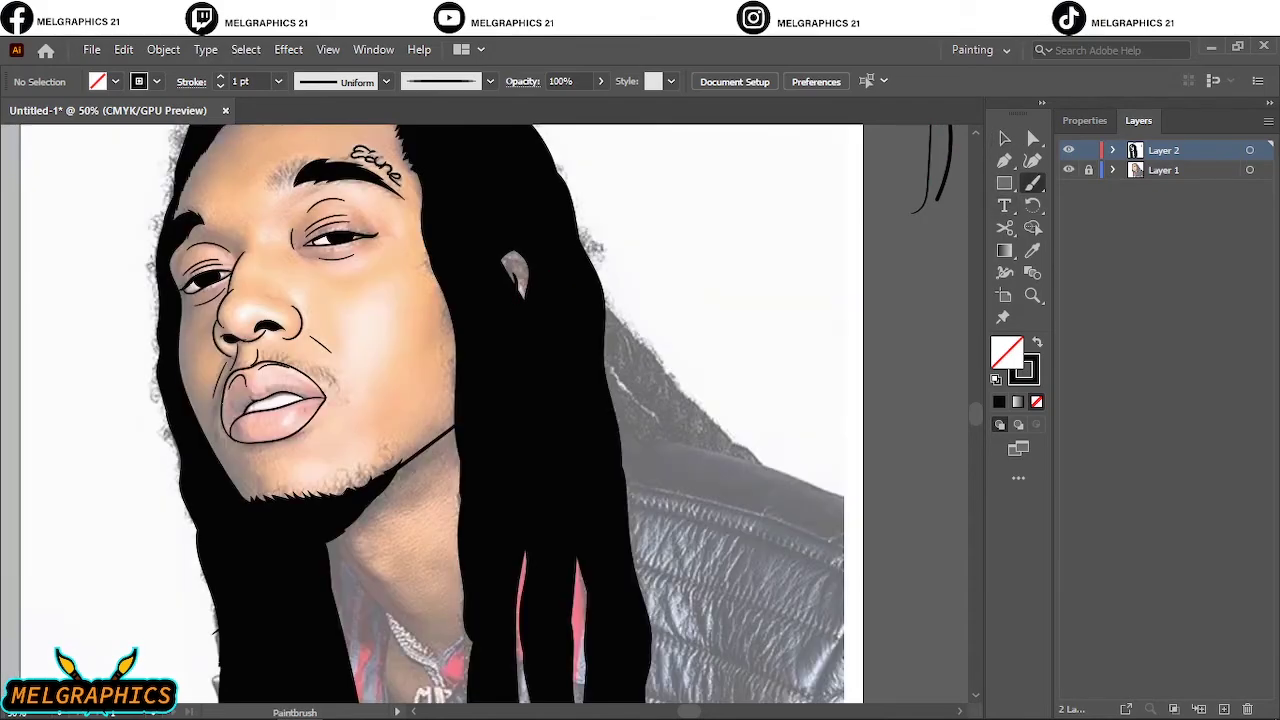
Set the Paintbrush stroke to 0.5 pt and paint the first moustache hairs above the upper lip's outer corner, over the photo.
scroll(426, 354, "up", 3)
key("ctrl+equal")
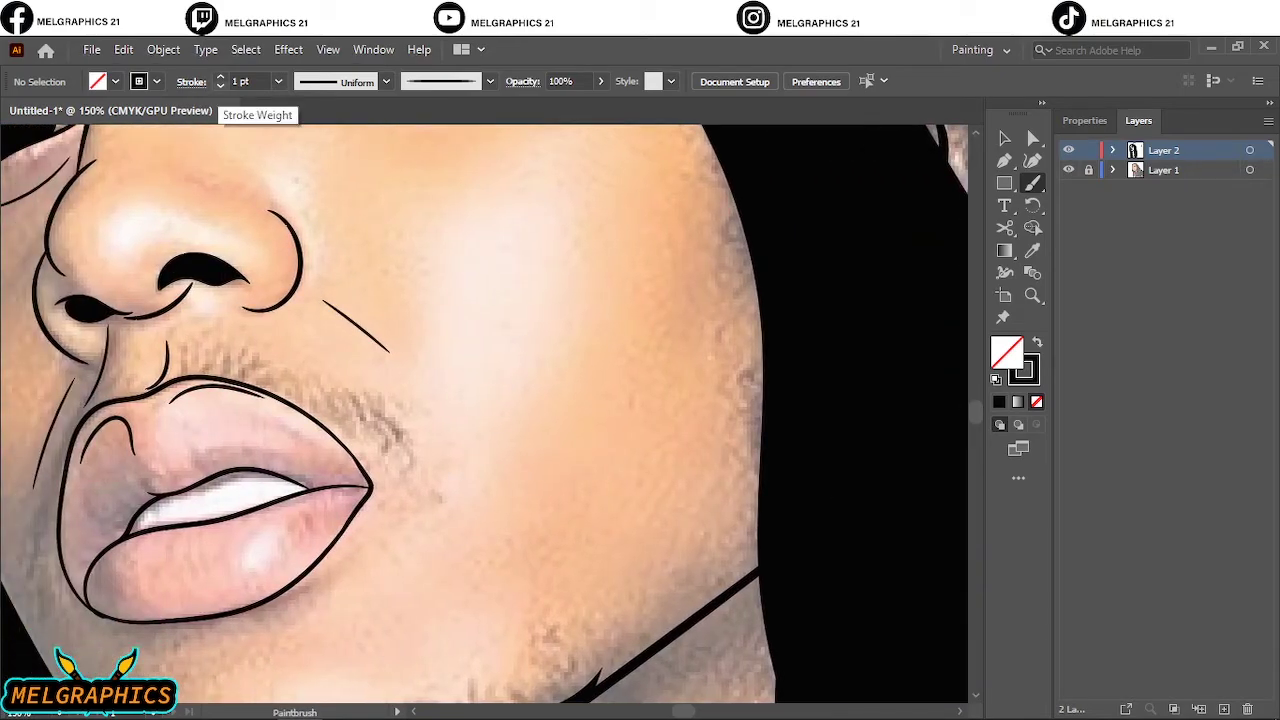
left_click(220, 86)
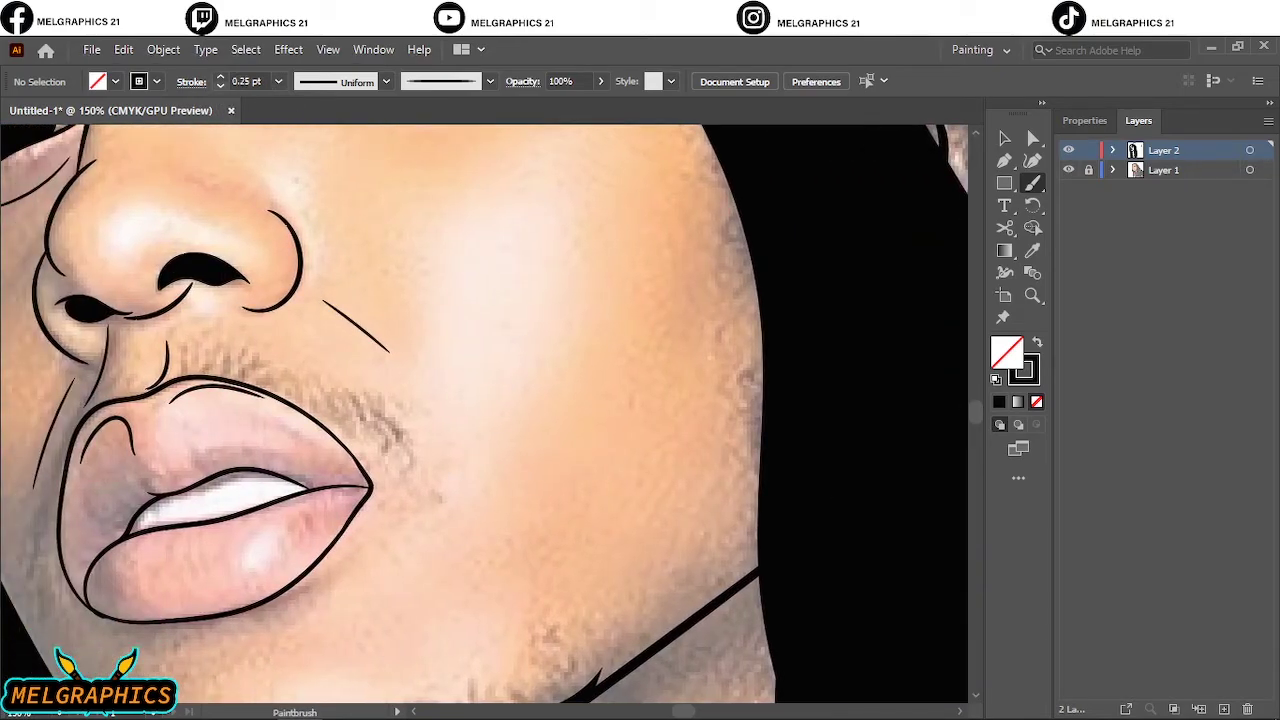
left_click(220, 76)
left_click_drag(362, 427, 368, 442)
left_click_drag(334, 399, 359, 441)
left_click_drag(331, 387, 368, 432)
left_click_drag(314, 381, 341, 420)
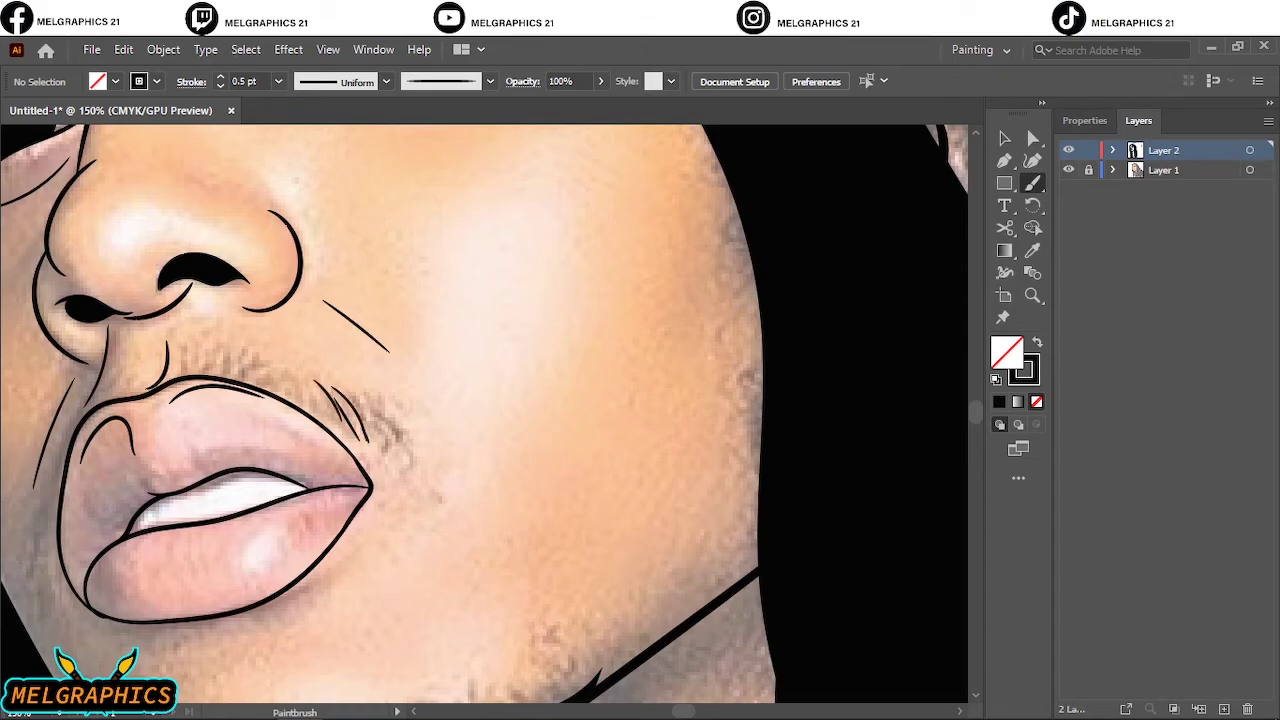
Continue the moustache with short 0.5 pt hairs along the upper lip toward the nose and past the outer corner.
left_click_drag(290, 376, 332, 420)
left_click_drag(274, 370, 312, 406)
left_click_drag(254, 364, 291, 399)
mouse_move(236, 349)
left_mouse_down()
mouse_move(276, 388)
mouse_move(261, 385)
left_mouse_up()
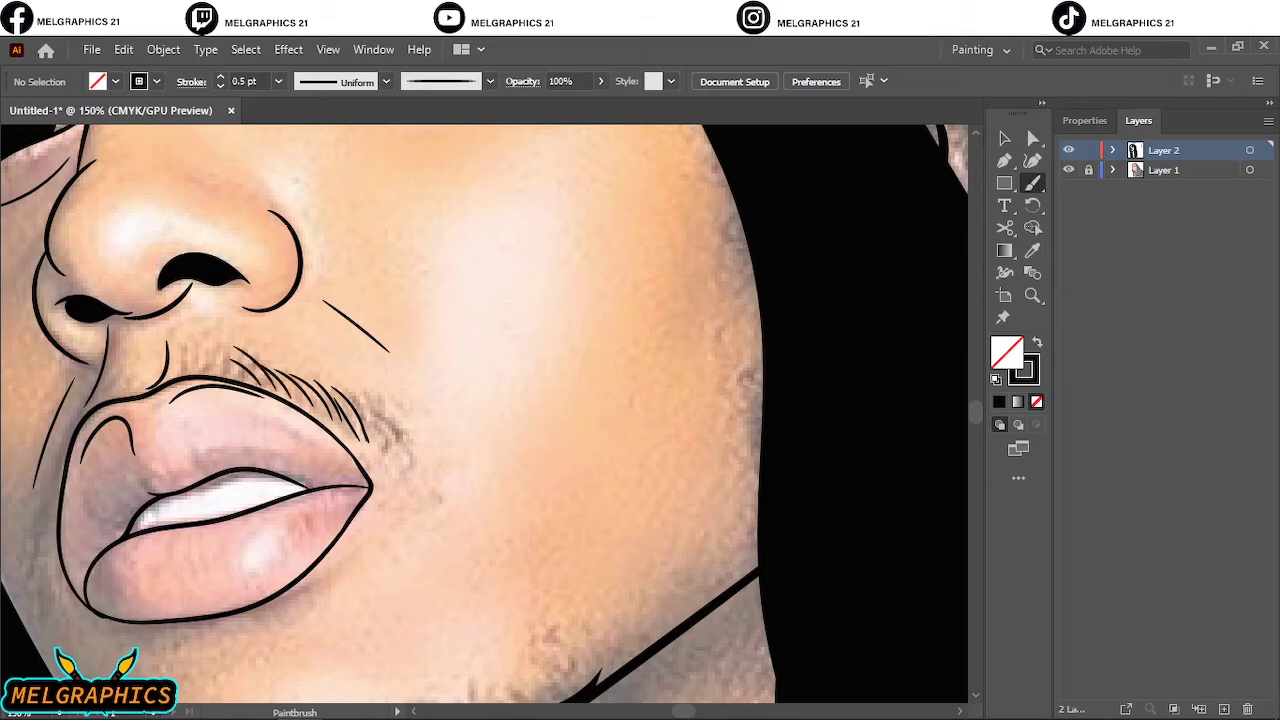
left_click_drag(198, 355, 240, 376)
left_click_drag(386, 426, 396, 460)
left_click_drag(358, 412, 381, 455)
Paint three short 0.5 pt hairs beside the far corner of the mouth, below the crease line.
left_click_drag(31, 517, 25, 569)
left_click_drag(43, 494, 35, 530)
left_click_drag(54, 469, 28, 548)
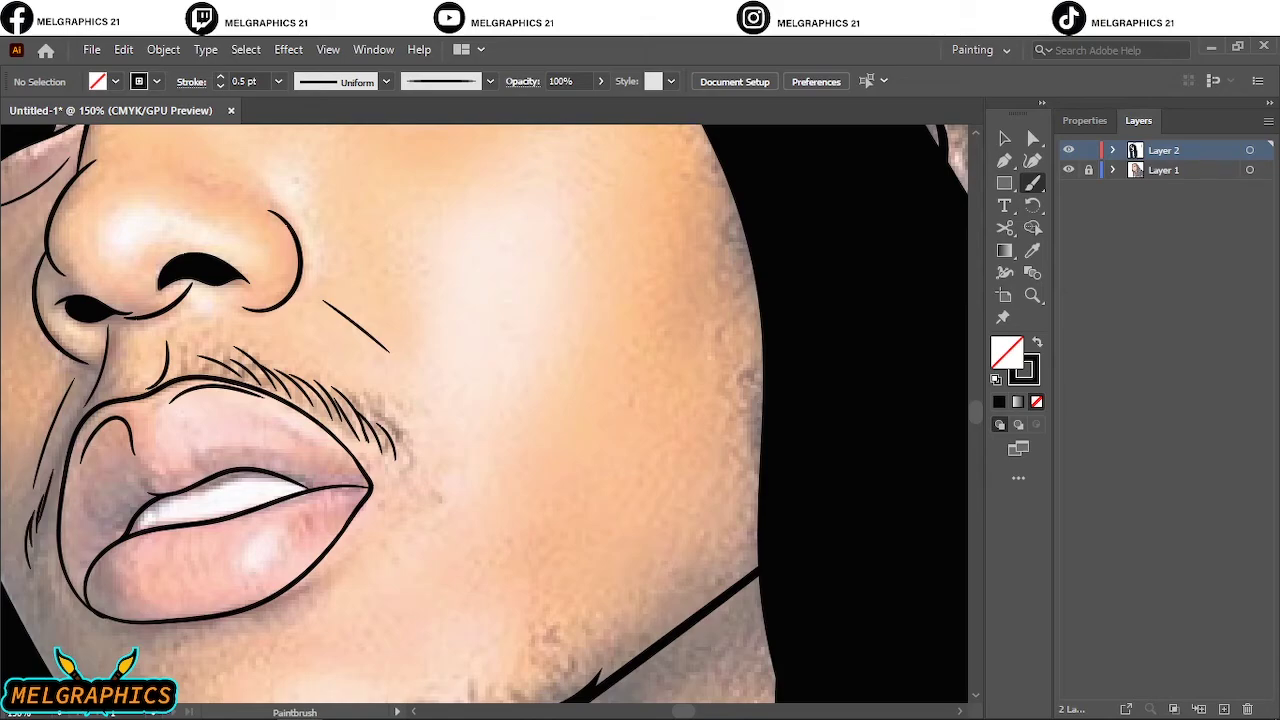
Hide Layer 1 and review the full portrait artwork with its moustache on the white artboard.
scroll(331, 456, "down", 4)
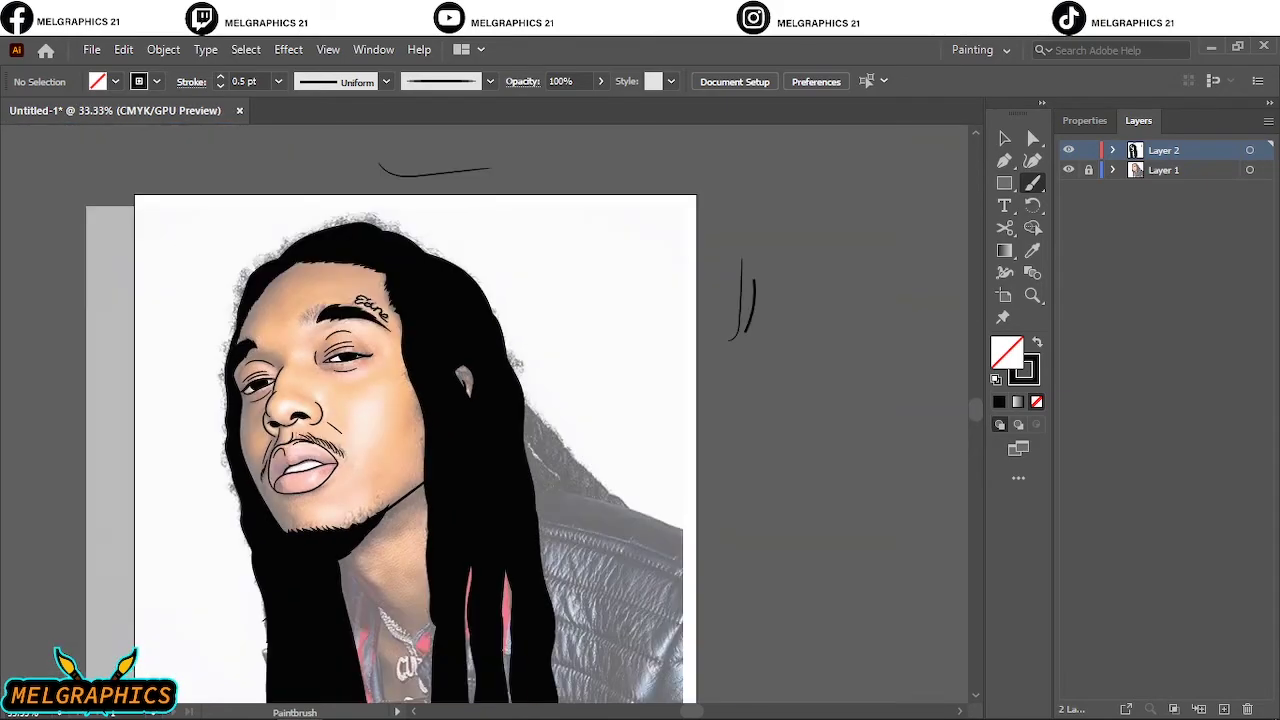
scroll(333, 456, "left", 2)
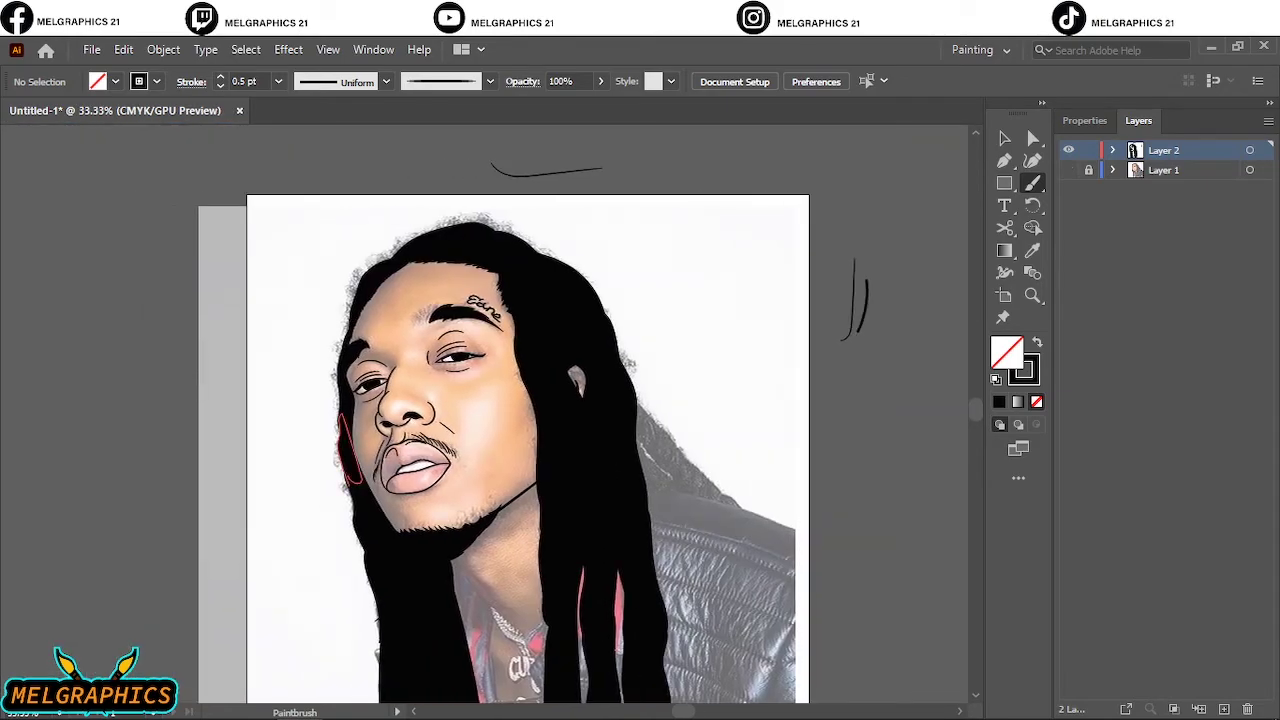
left_click(1068, 170)
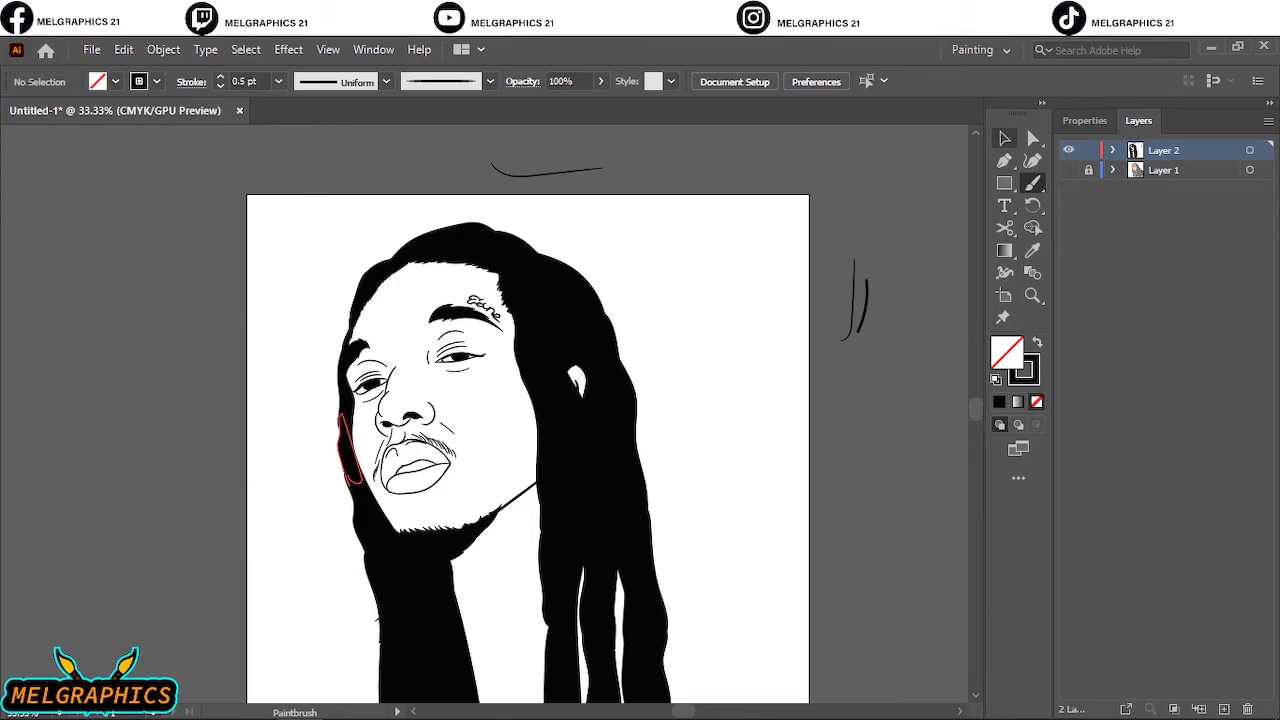
key("v")
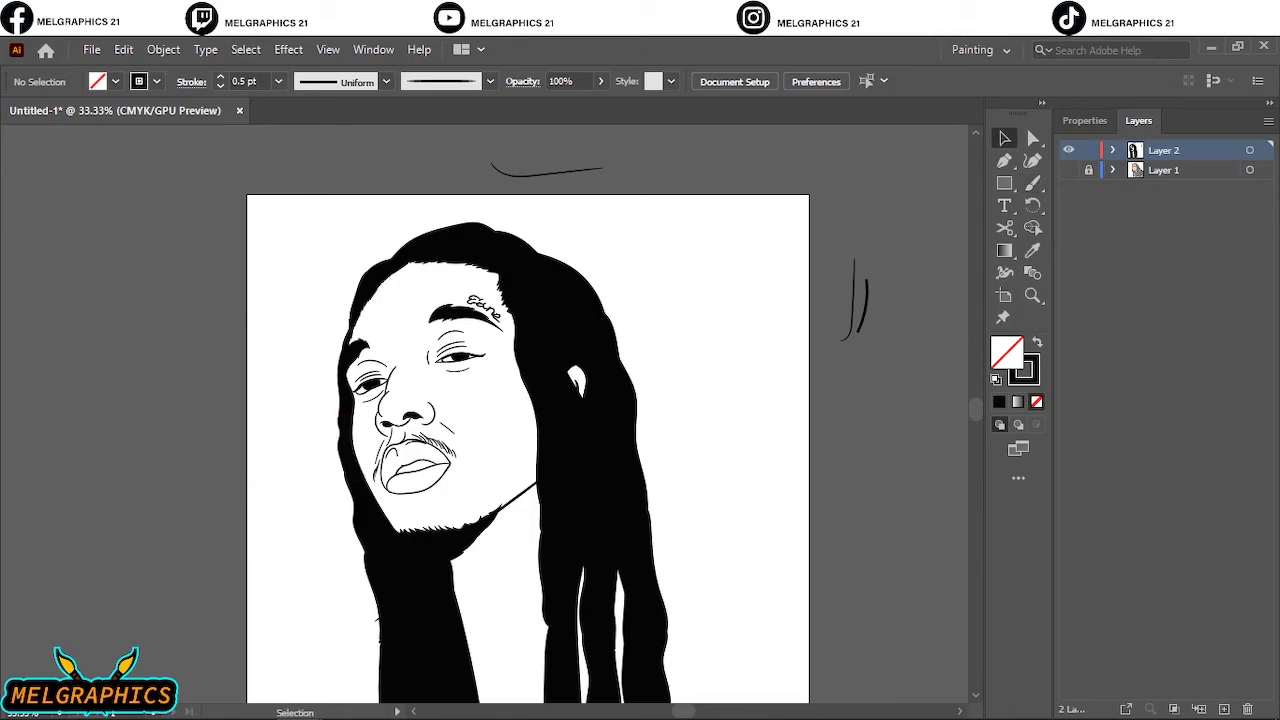
scroll(528, 420, "down", 3)
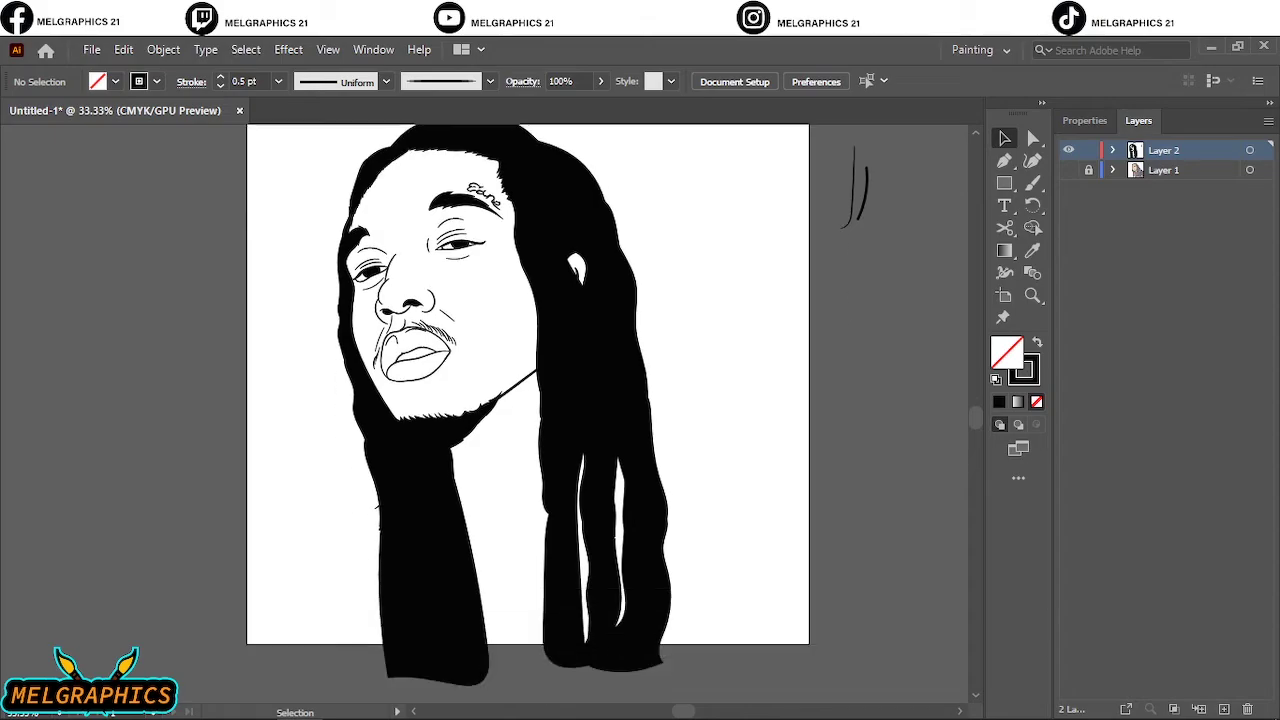
scroll(528, 420, "up", 3)
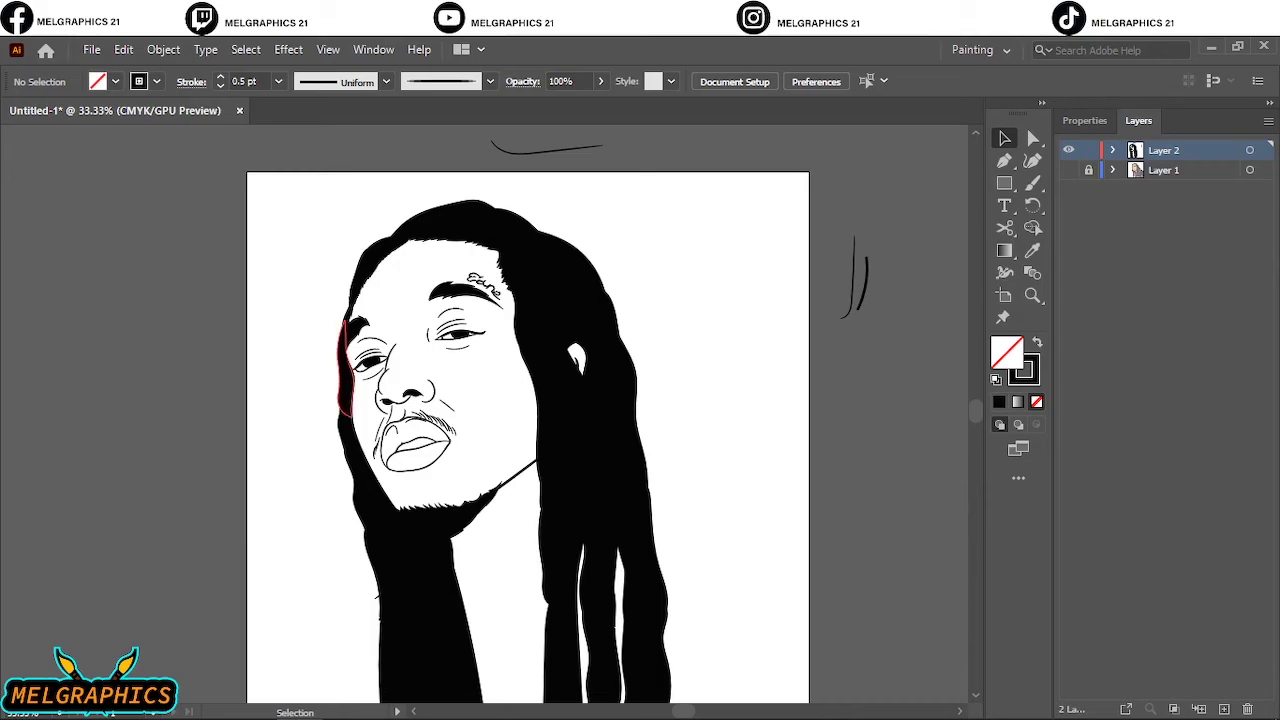
Select the hairline shape and the hair strand beside the cheek to inspect them as separate paths.
left_click(455, 237)
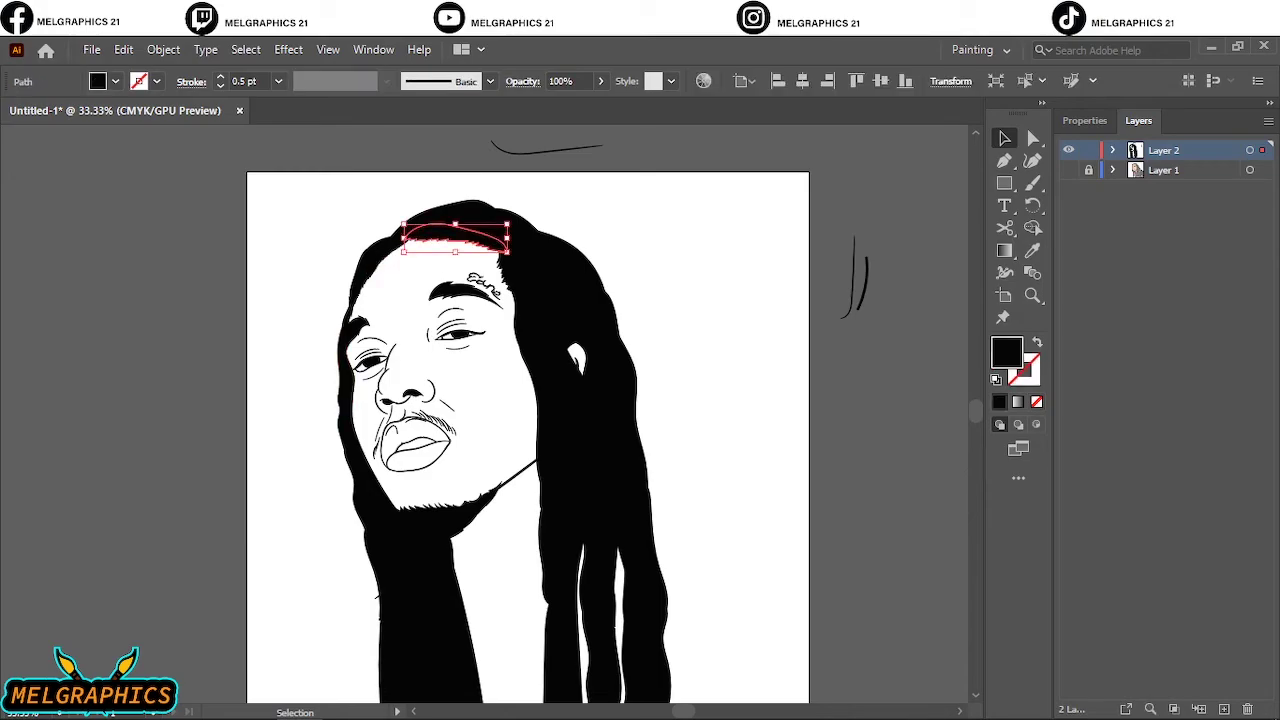
key("ctrl+shift+a")
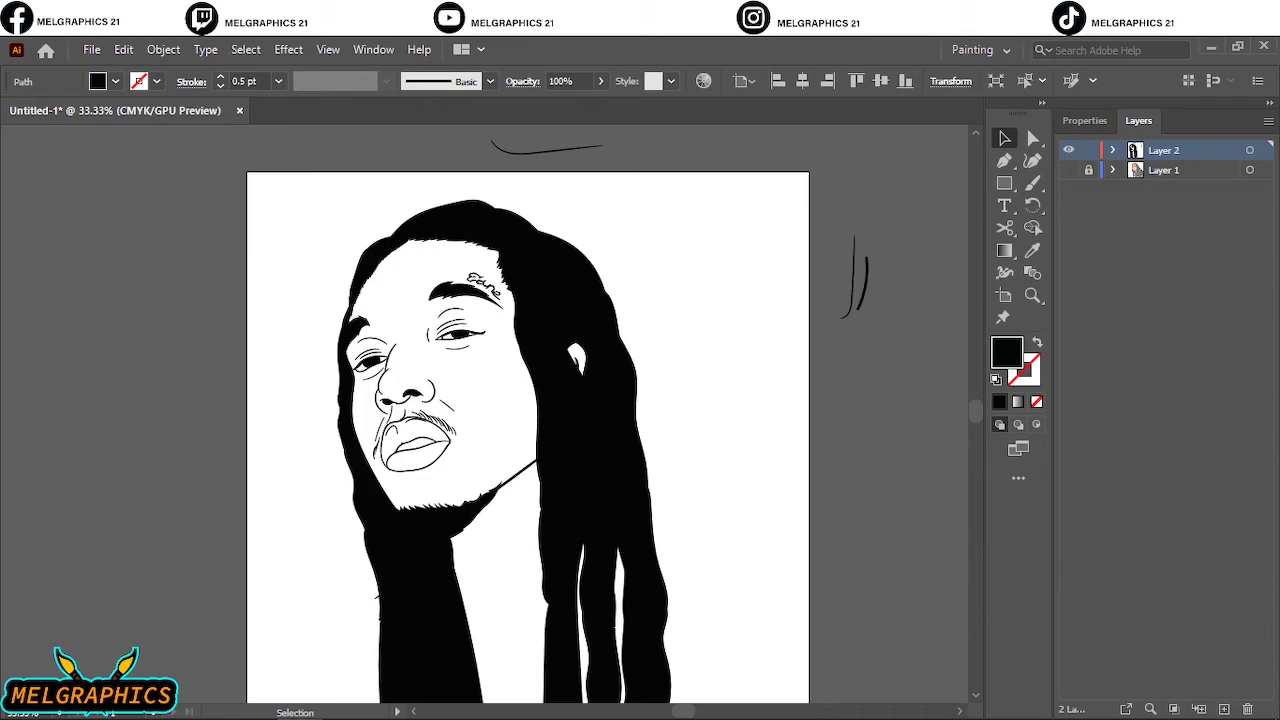
left_click_drag(565, 402, 706, 463)
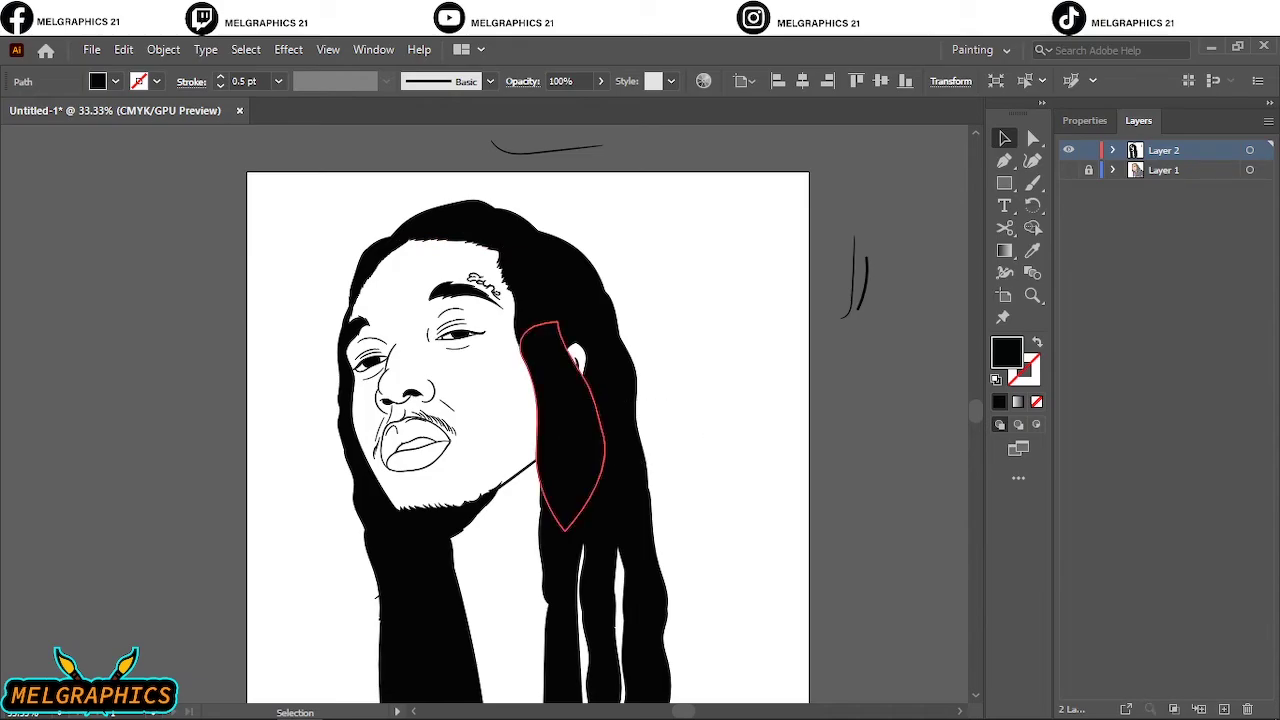
left_click(570, 430)
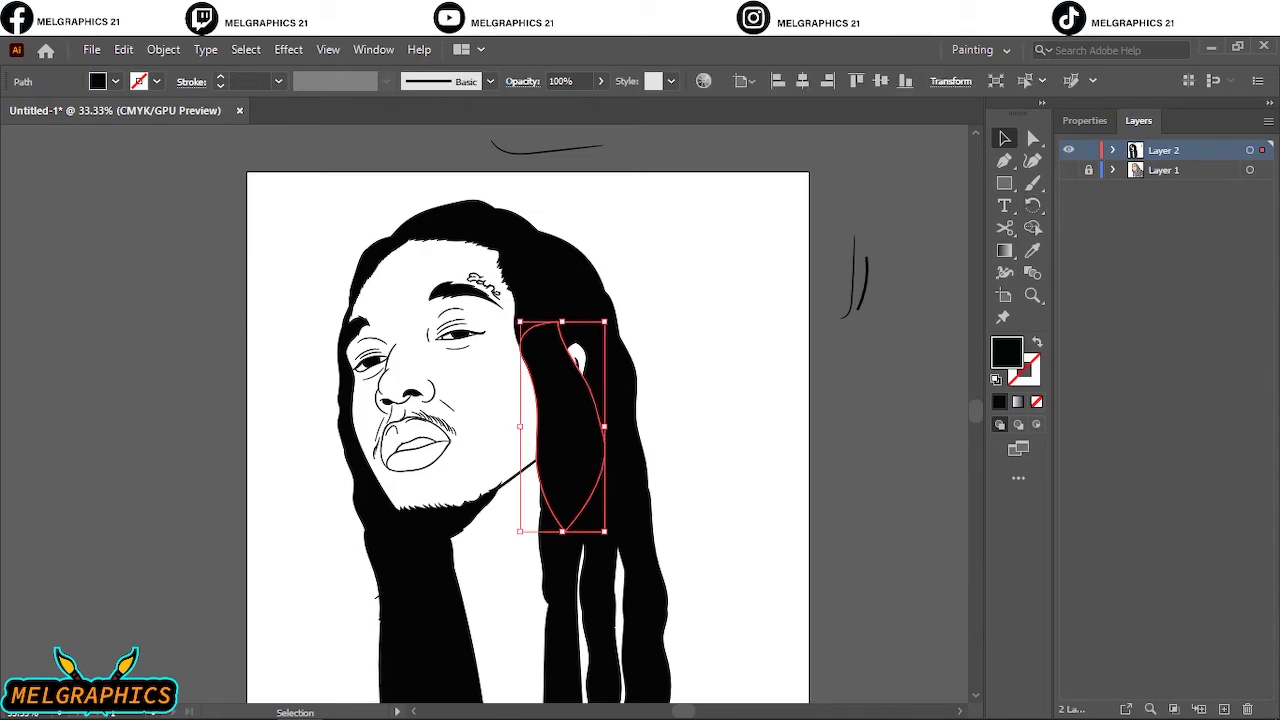
Select all the artwork on Layer 2, leaving out the two stray strokes beside the artboard.
left_click(1250, 150)
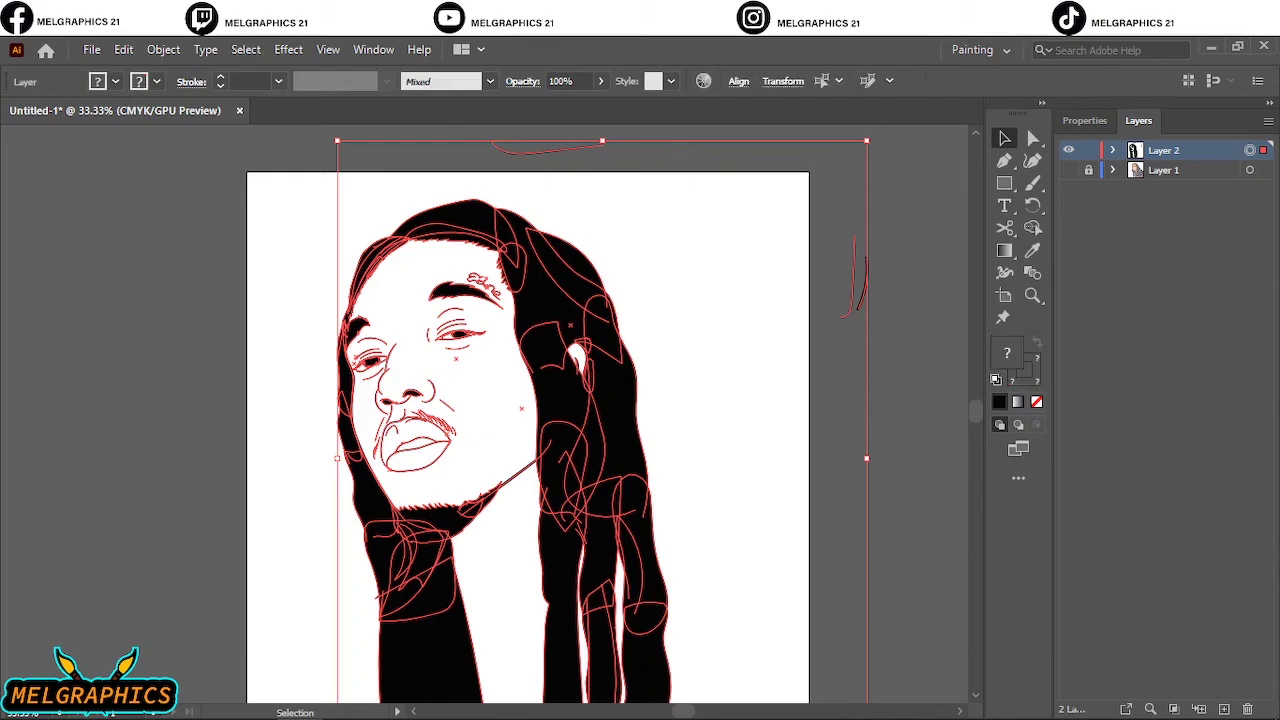
scroll(797, 268, "up", 4)
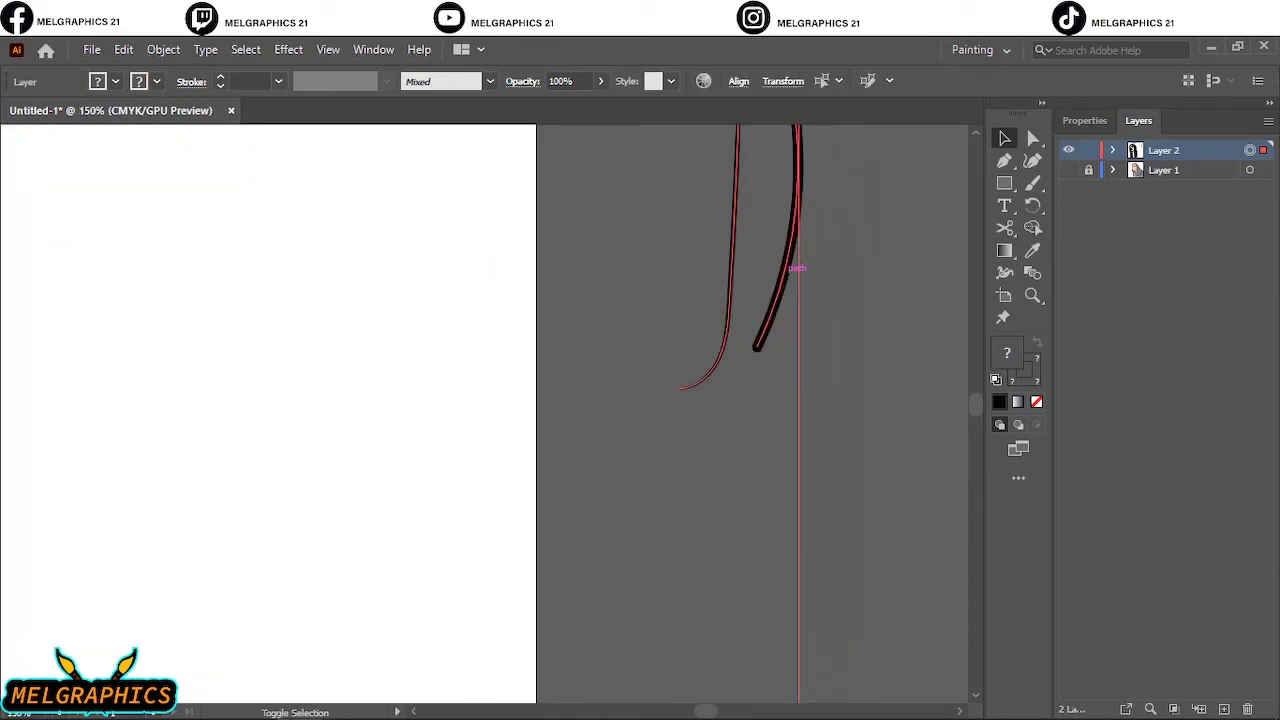
left_click(785, 270, "shift")
left_click(732, 273, "shift")
scroll(484, 306, "down", 2)
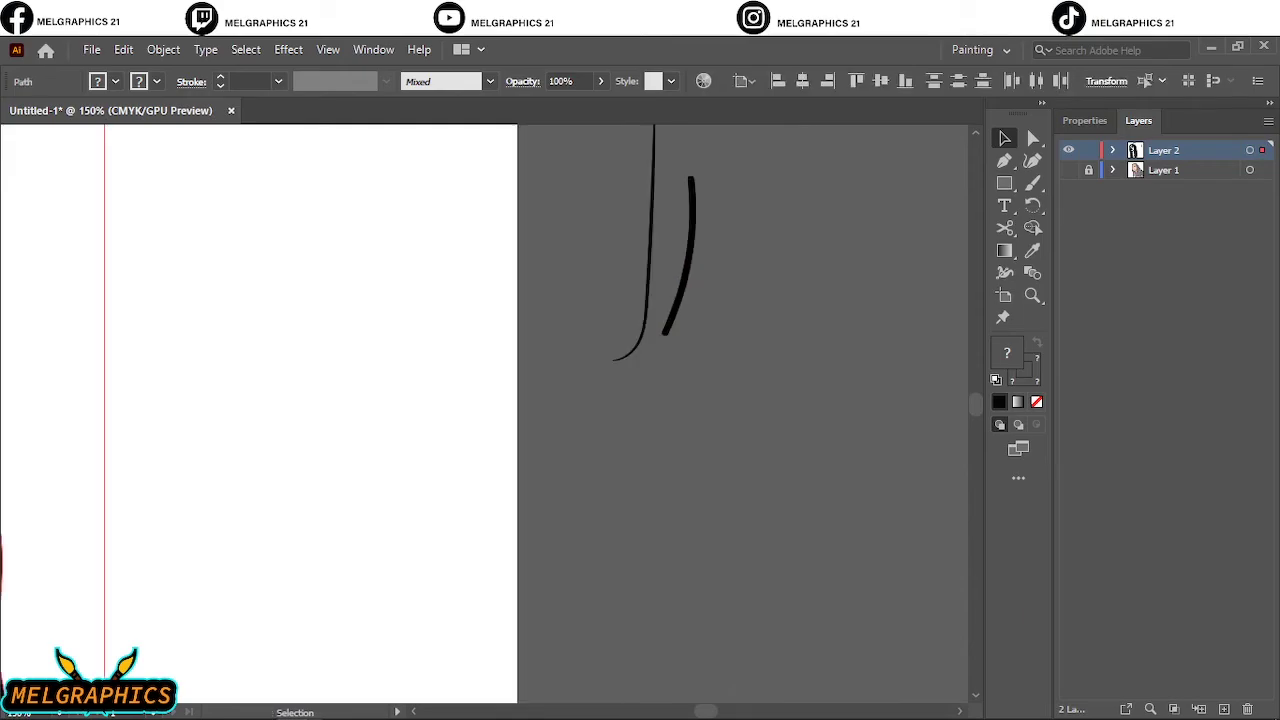
Remove the stray curved stroke above the artboard from the selection.
scroll(484, 306, "left", 3)
scroll(372, 358, "down", 4)
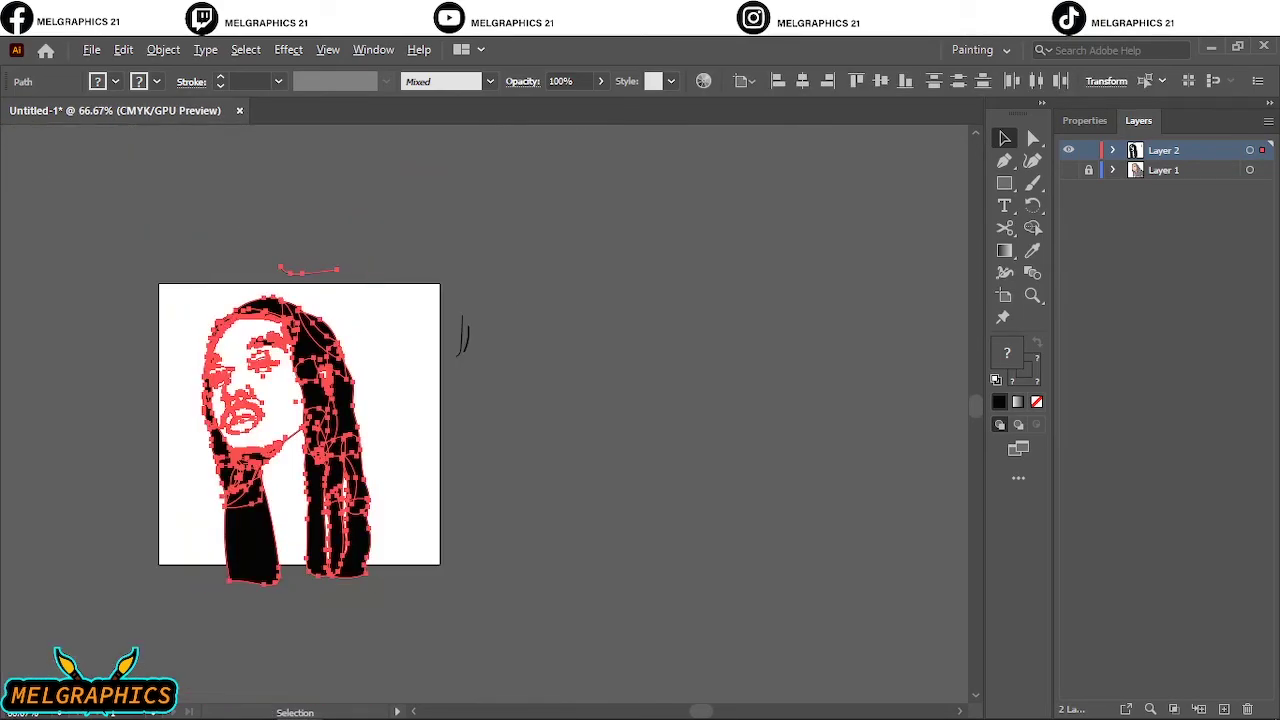
scroll(378, 325, "left", 2)
scroll(362, 280, "up", 2)
scroll(323, 261, "up", 6)
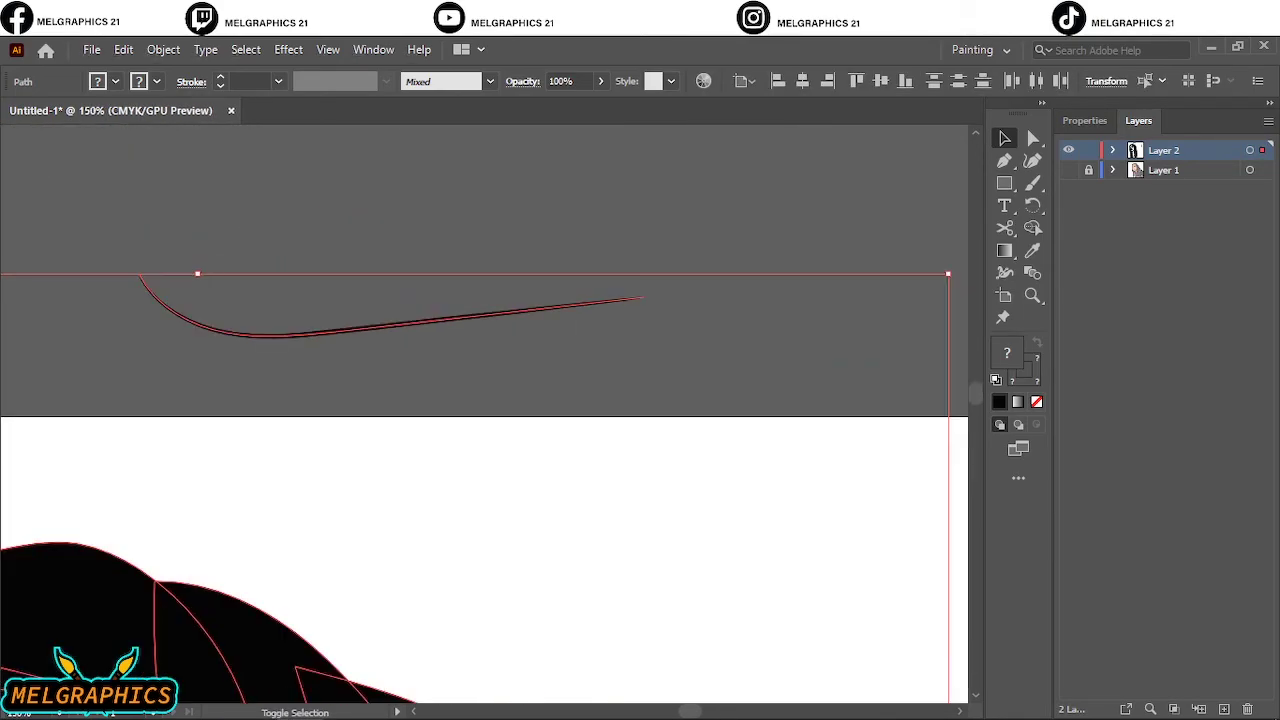
left_click(361, 328, "shift")
scroll(357, 252, "down", 5)
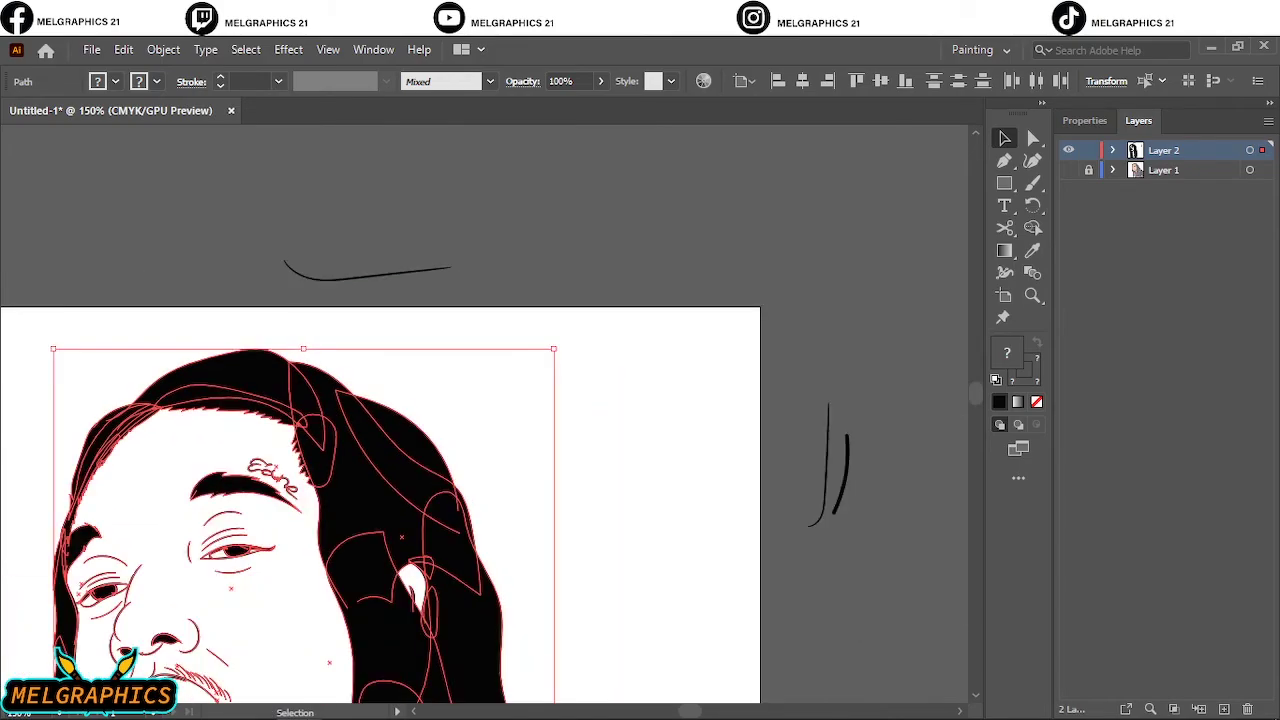
Expand the appearance of the selected portrait artwork, and expand it again with Fill and Stroke enabled.
scroll(357, 252, "down", 5)
scroll(250, 382, "up", 1)
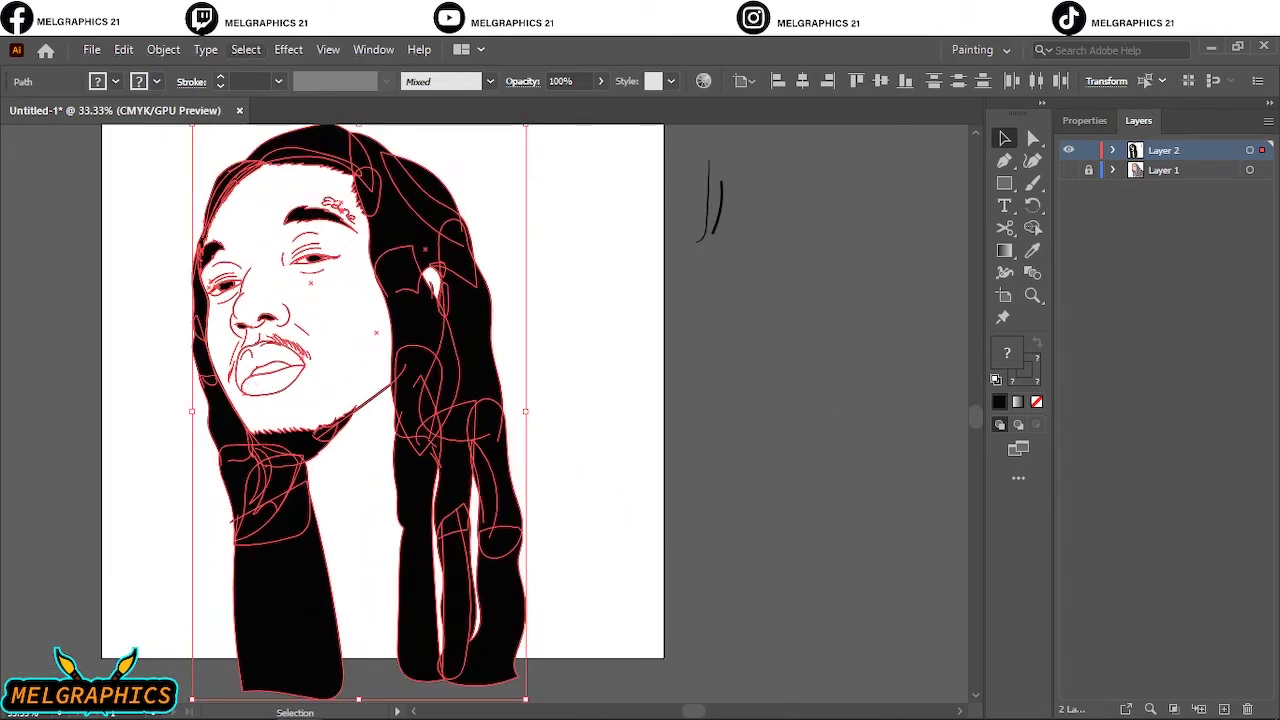
left_click(163, 49)
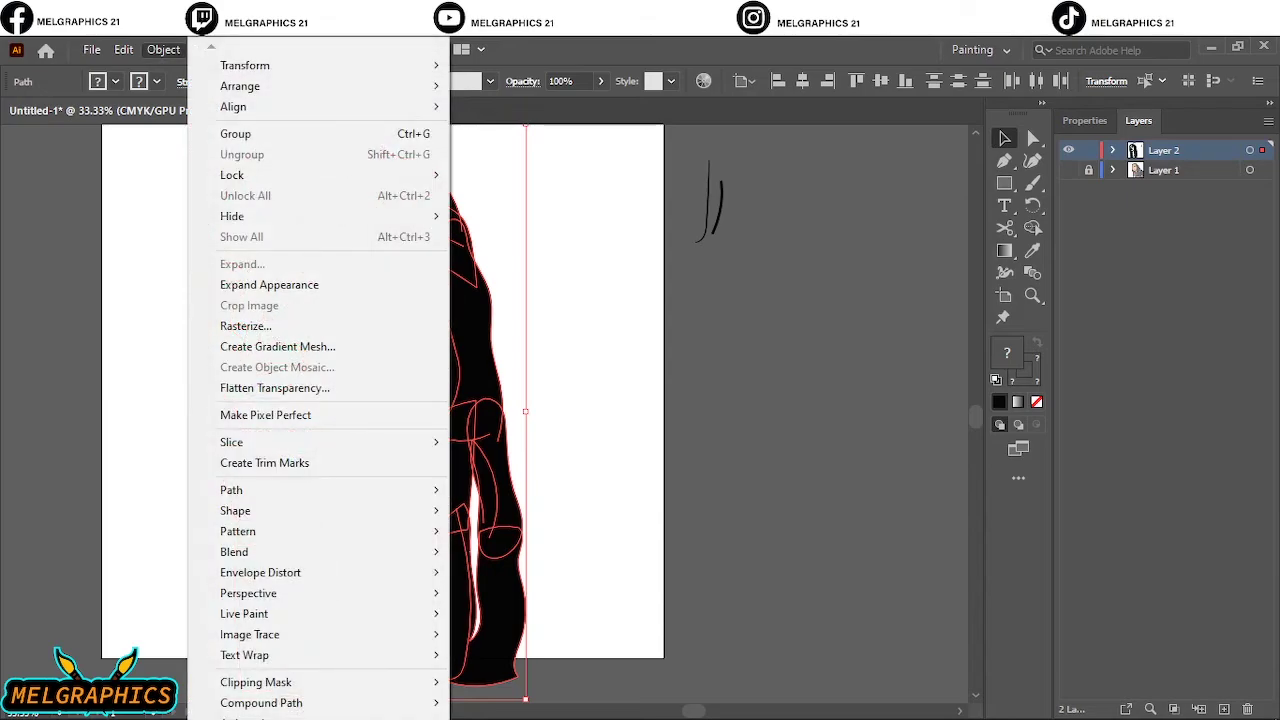
left_click(269, 285)
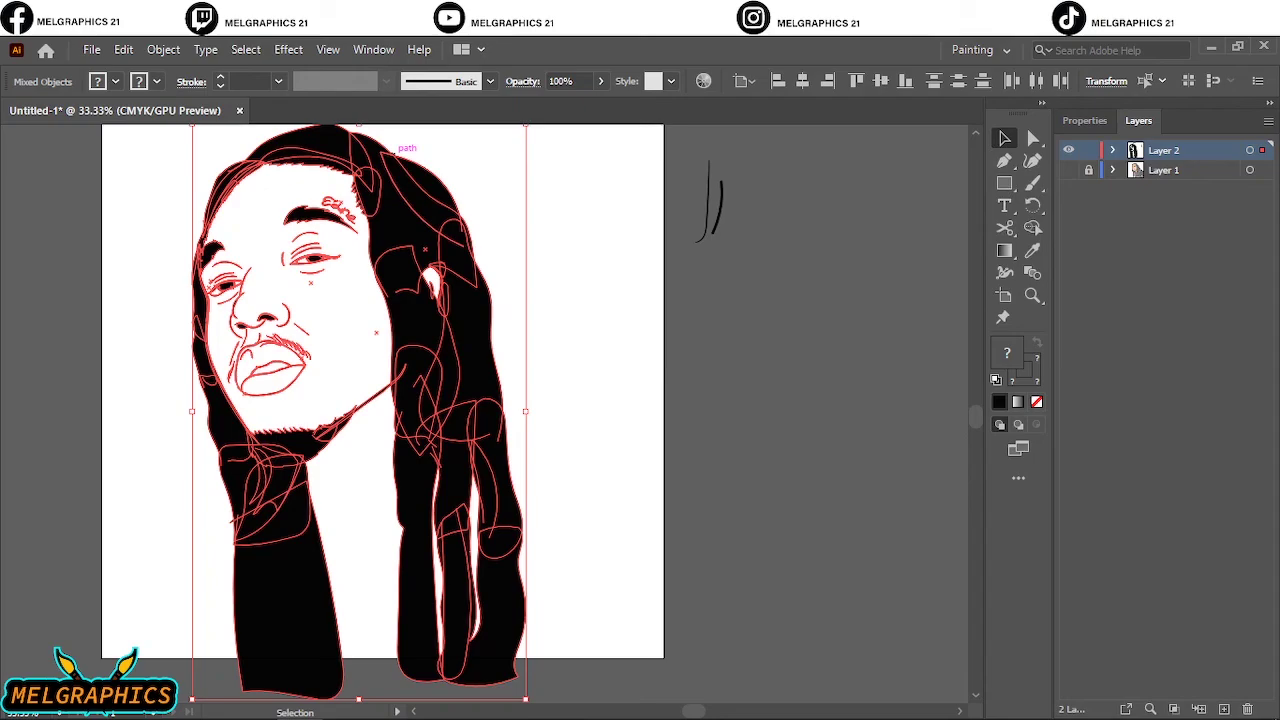
left_click(163, 49)
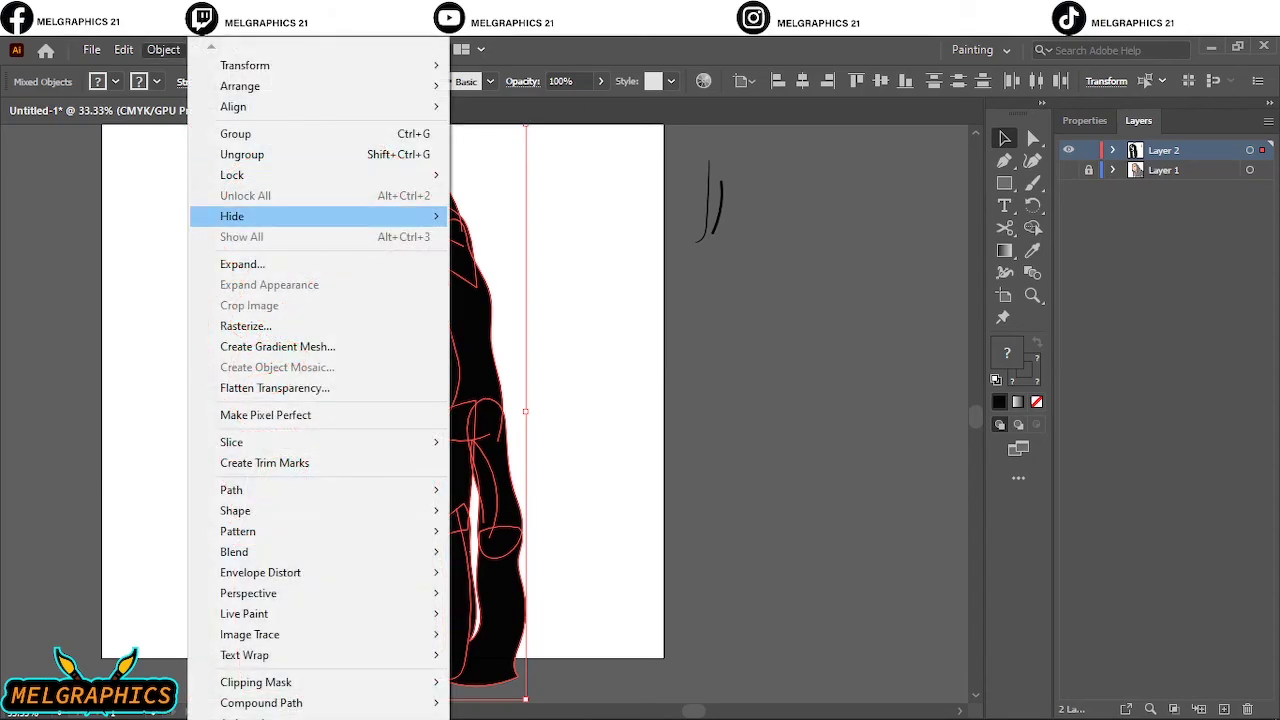
left_click(242, 264)
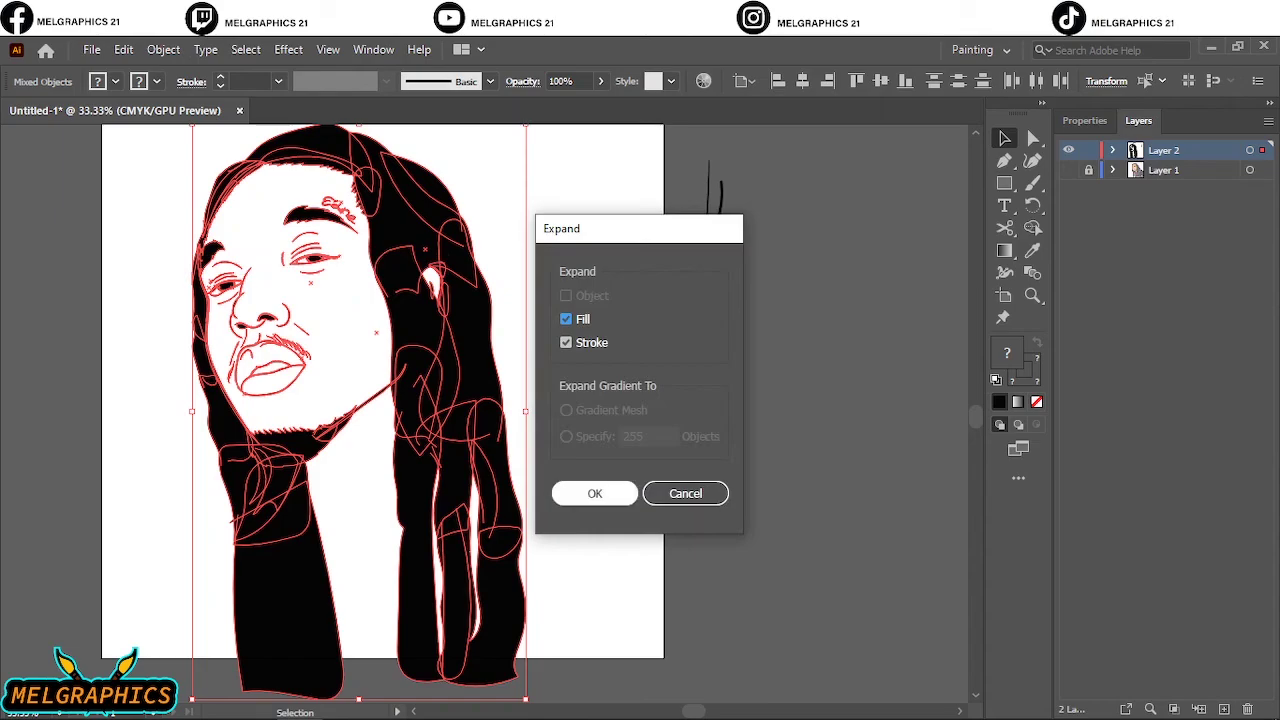
key("Return")
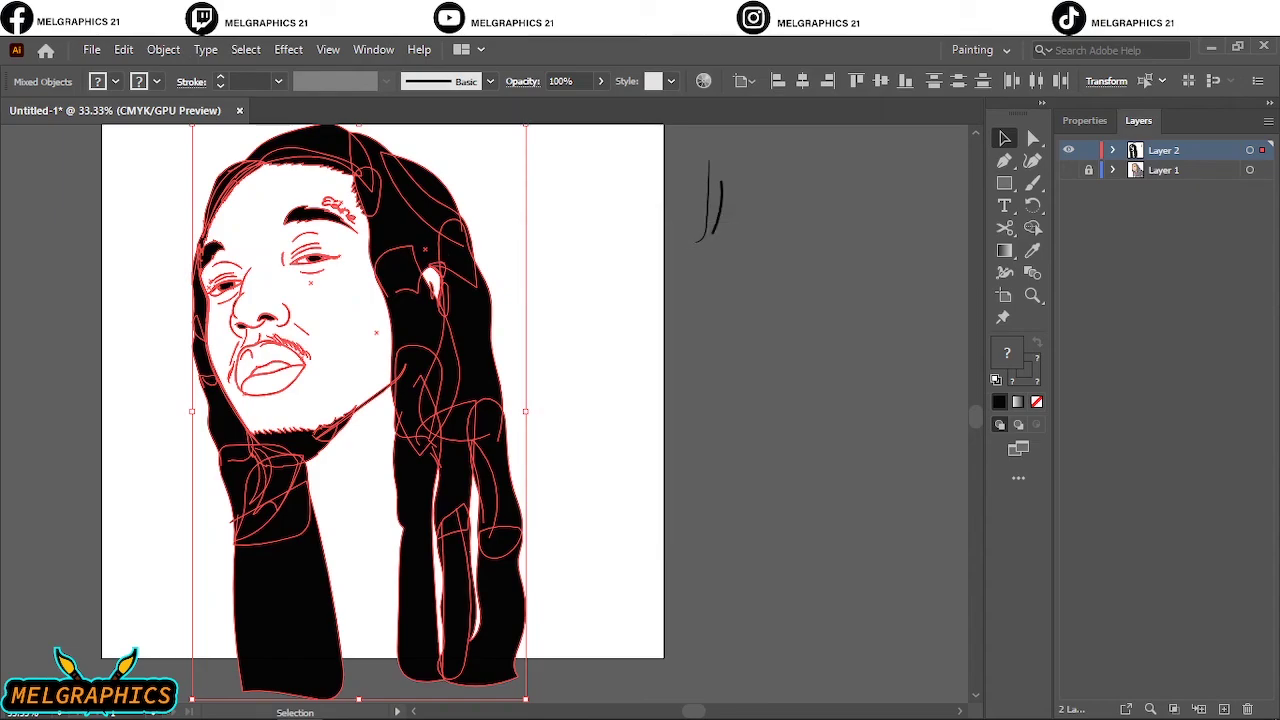
Apply the Pathfinder Merge operation to the expanded portrait artwork, deselect it and review the result.
left_click(1084, 121)
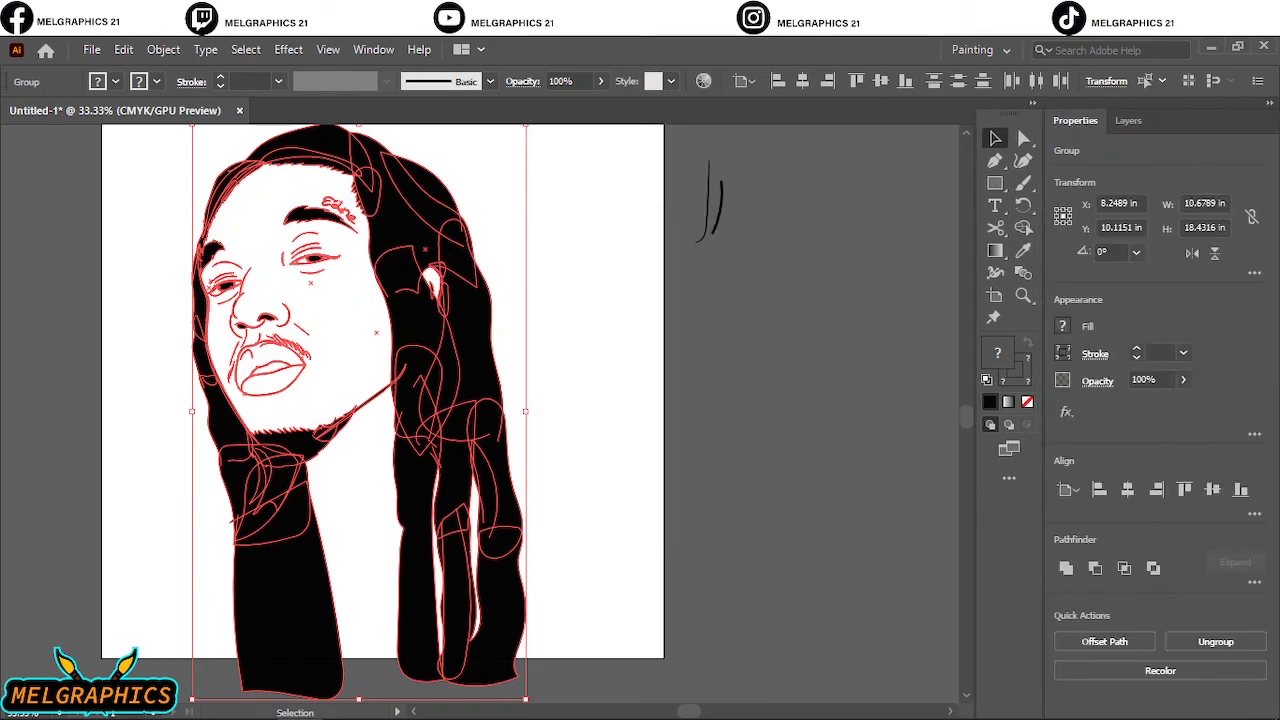
left_click(1254, 581)
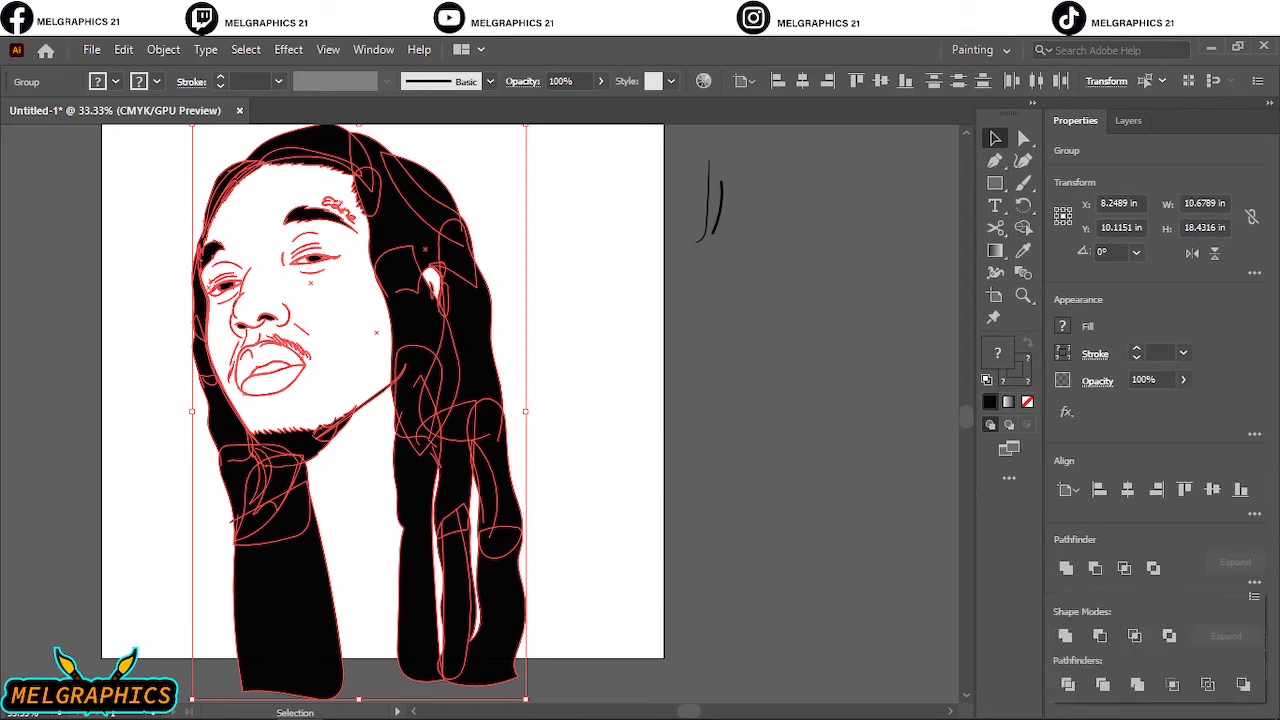
left_click(1137, 684)
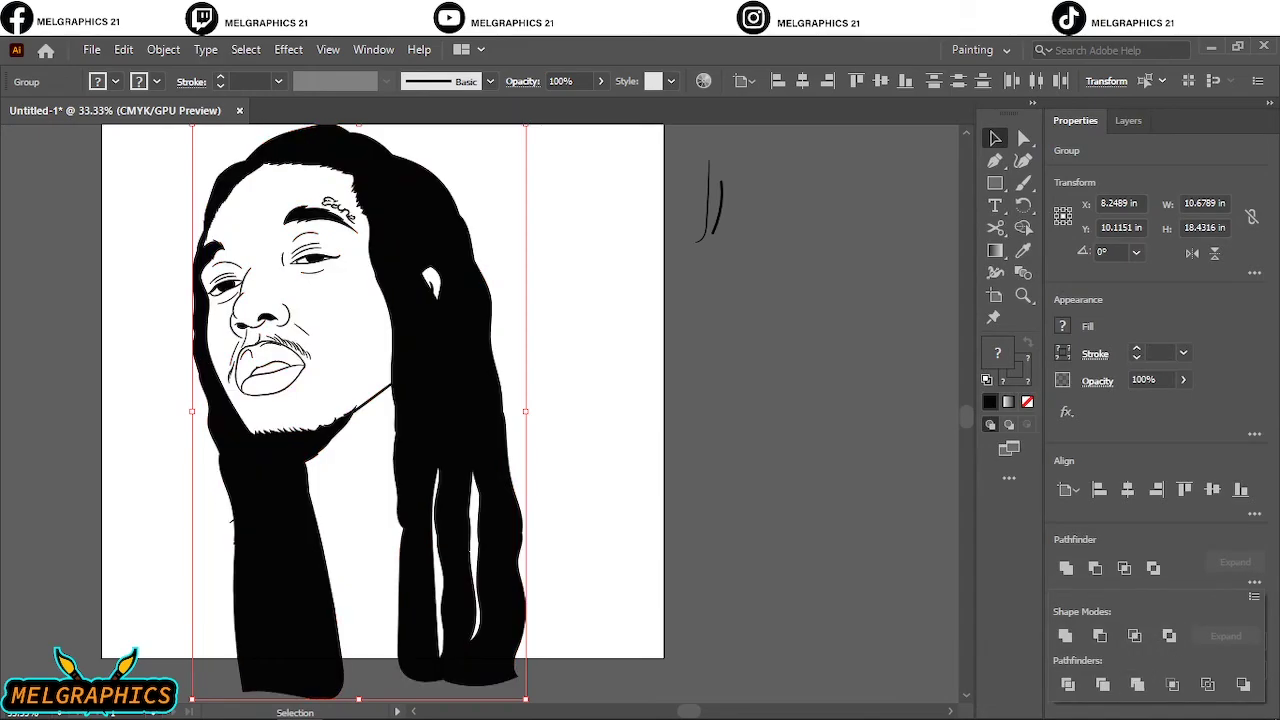
left_click(790, 430)
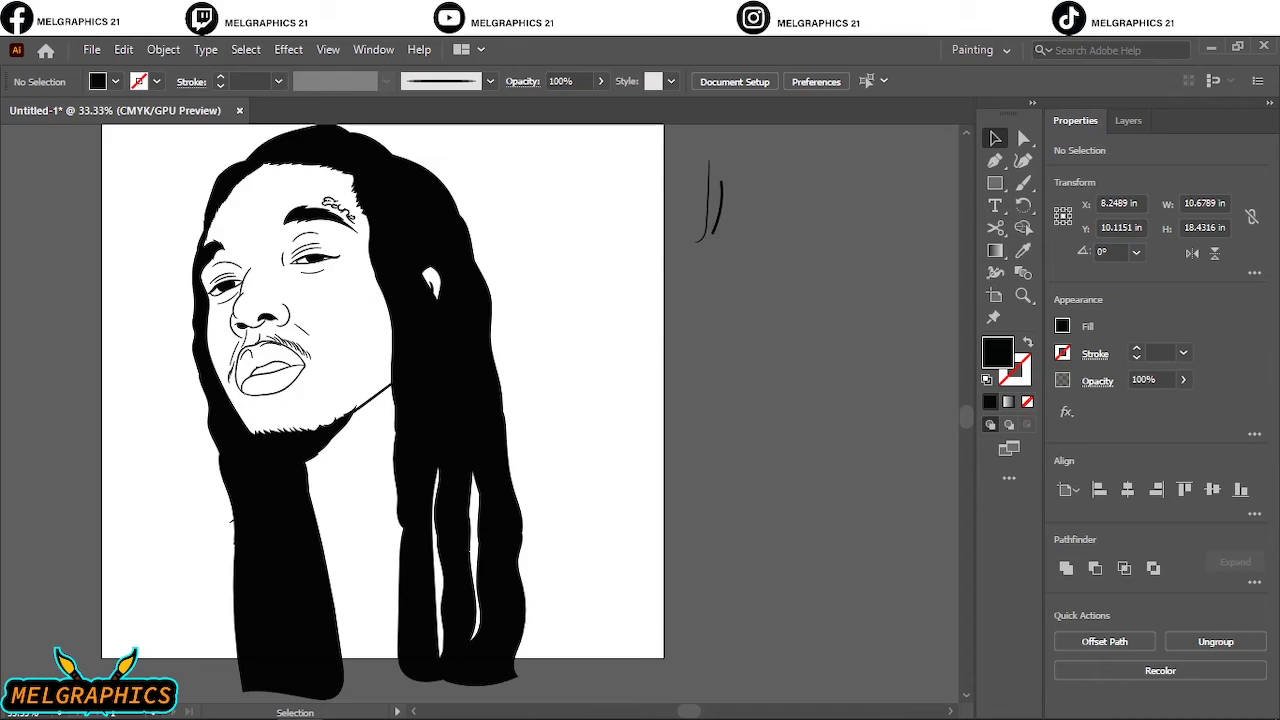
scroll(480, 415, "left", 4)
scroll(480, 415, "up", 4)
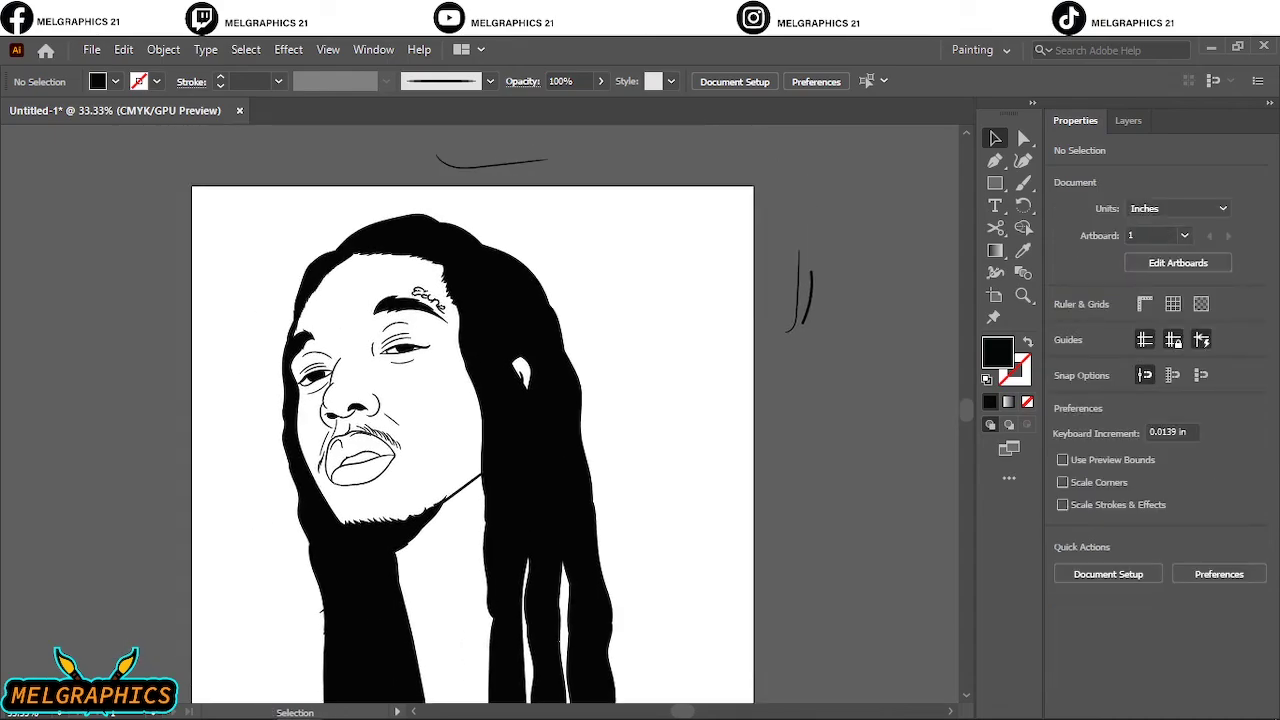
scroll(472, 420, "down", 1)
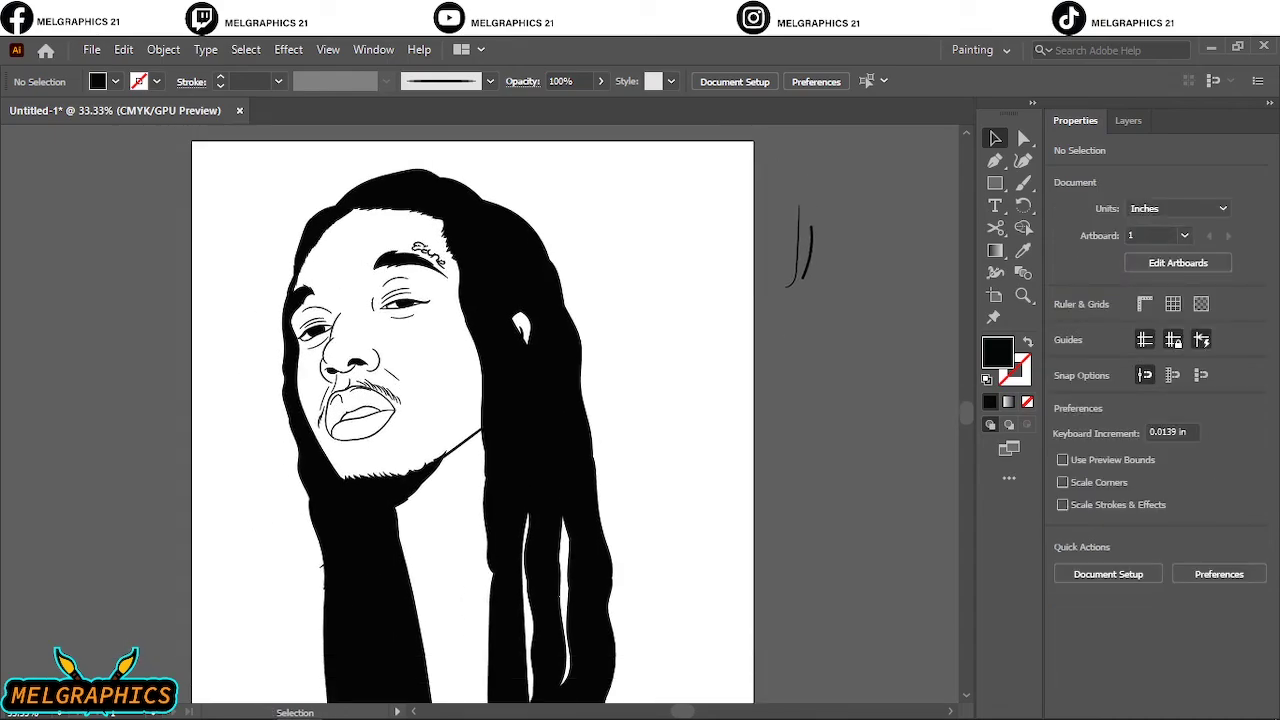